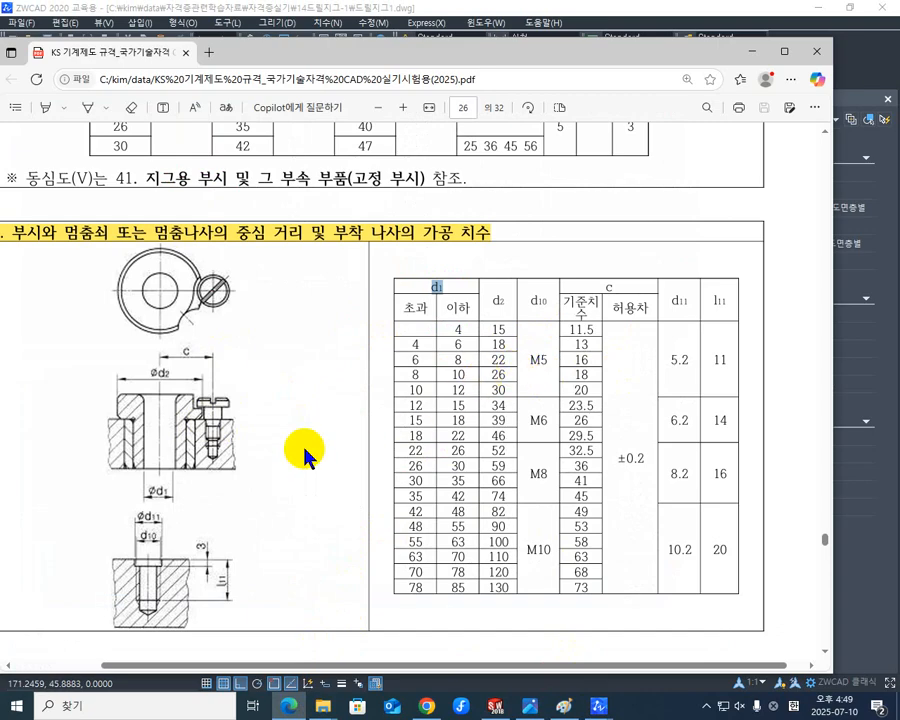
Check the bushing and stop-screw dimension tables in the KS standards PDF and return to the 드릴지그1.dwg section view
{"action": "scroll", "coordinate": [303, 456], "scroll_direction": "down", "scroll_amount": 3}
{"action": "scroll", "coordinate": [320, 434], "scroll_direction": "up", "scroll_amount": 5}
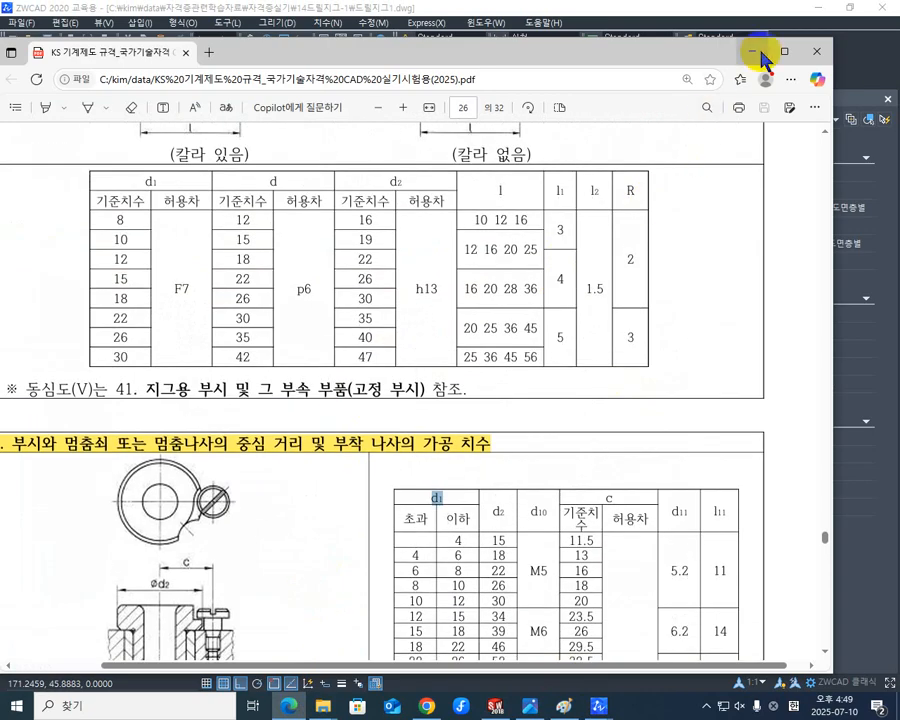
{"action": "left_click", "coordinate": [757, 52]}
{"action": "scroll", "coordinate": [341, 446], "scroll_direction": "up", "scroll_amount": 2}
{"action": "scroll", "coordinate": [437, 476], "scroll_direction": "up", "scroll_amount": 1}
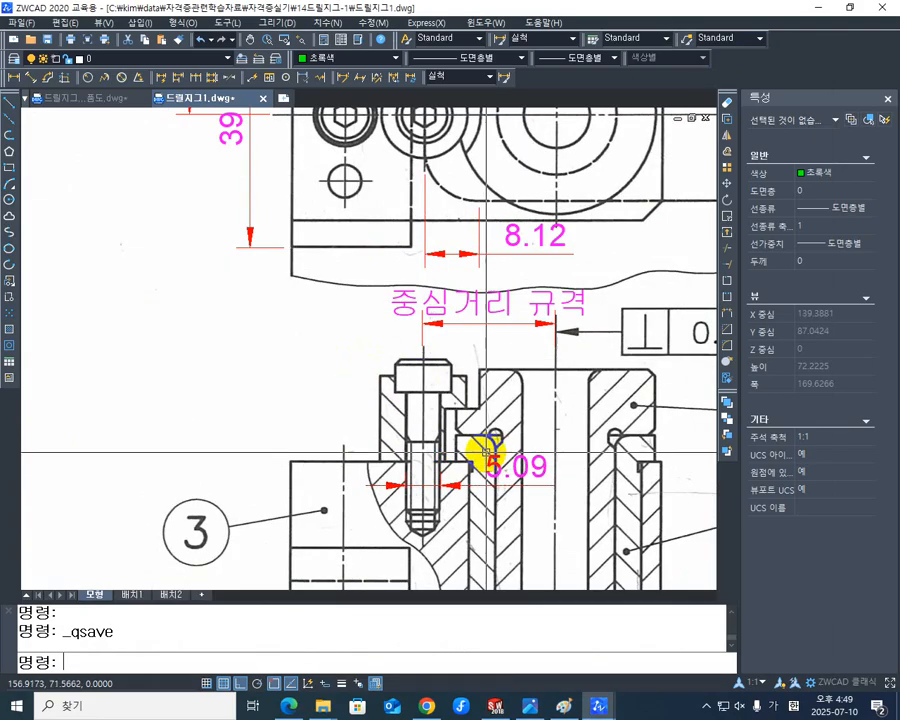
{"action": "middle_click_drag", "start_coordinate": [498, 446], "coordinate": [492, 457]}
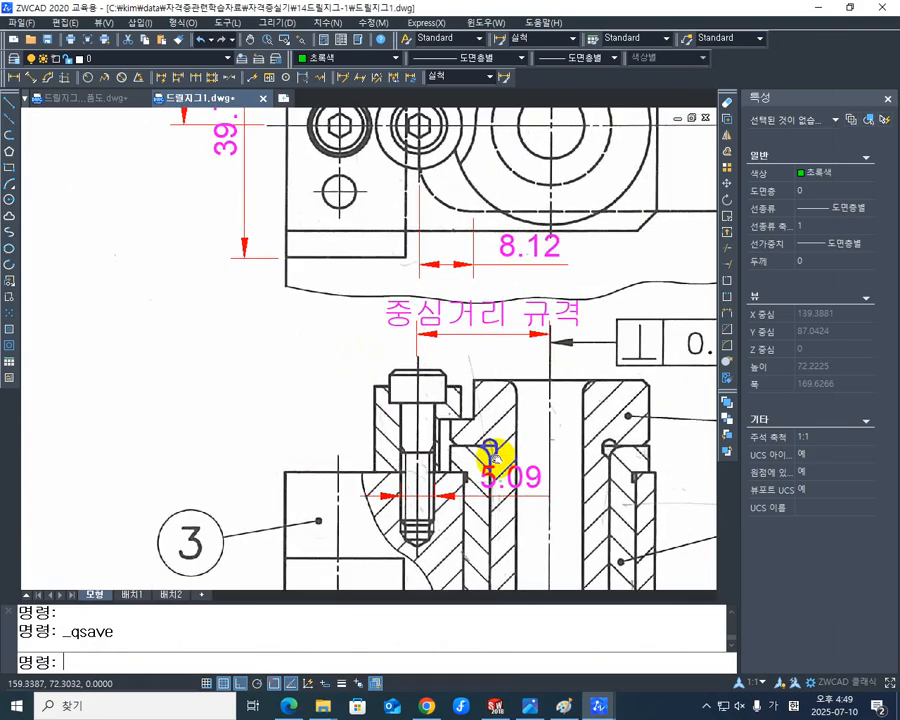
Add a vertical linear dimension for the stop collar's full height, placed on its outer side away from the bushing
{"action": "left_click", "coordinate": [13, 77]}
{"action": "scroll", "coordinate": [370, 468], "scroll_direction": "up", "scroll_amount": 4}
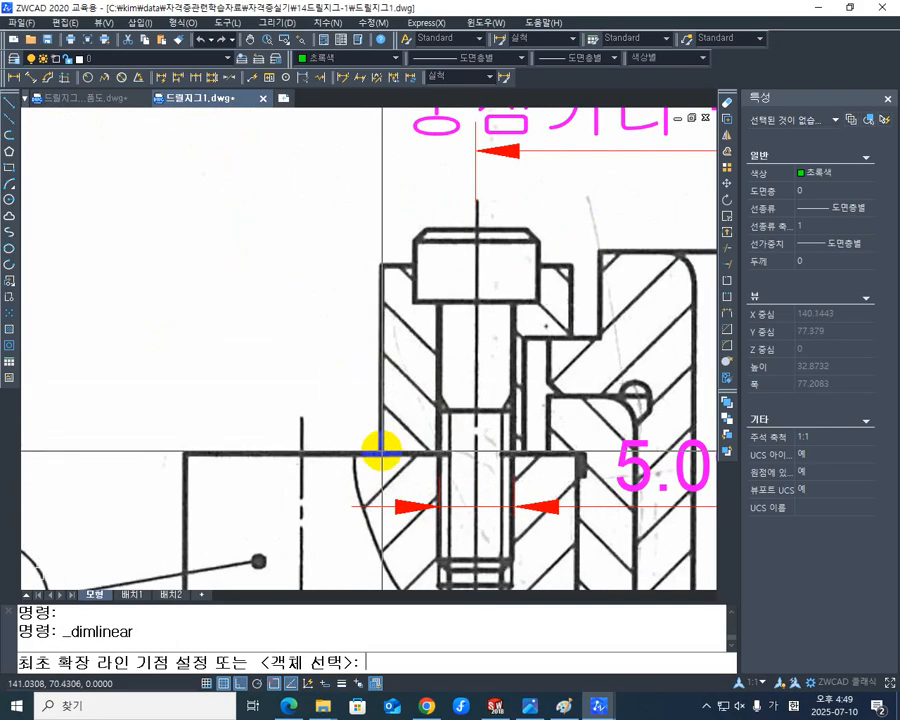
{"action": "left_click", "coordinate": [381, 451]}
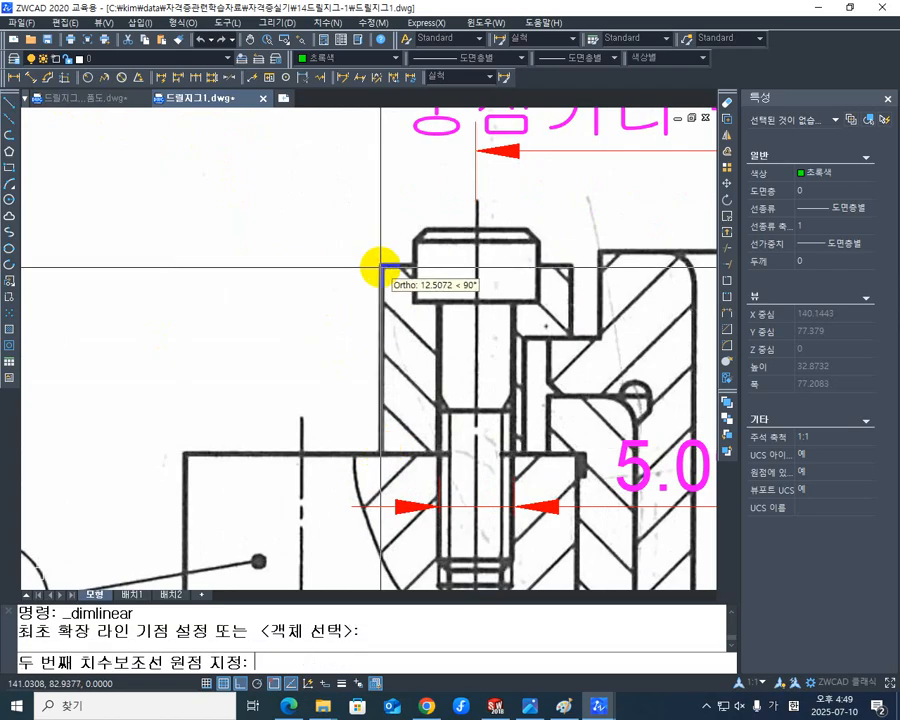
{"action": "left_click", "coordinate": [381, 266]}
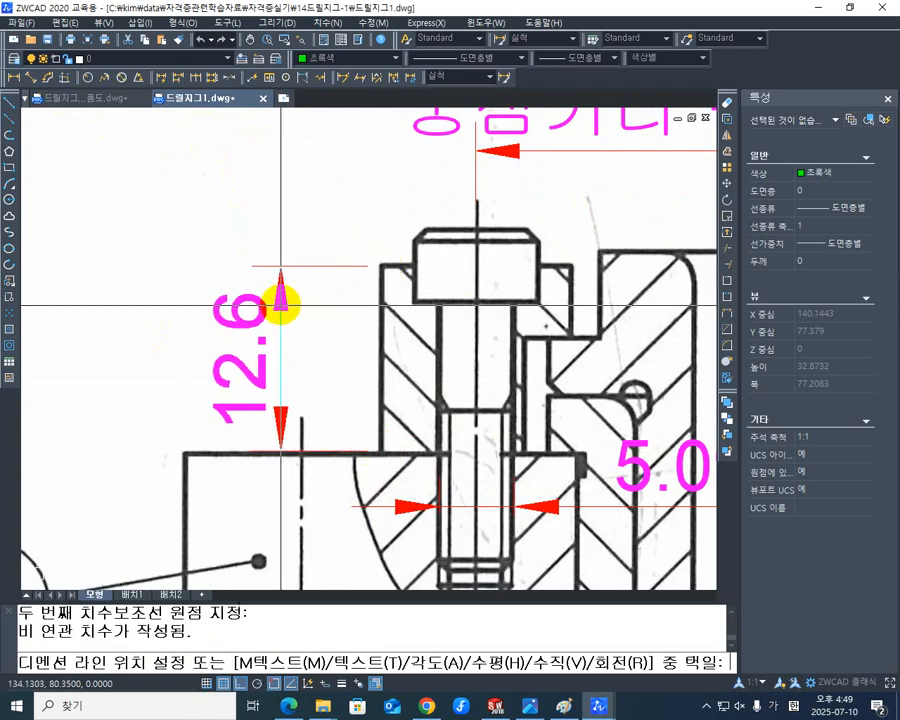
{"action": "left_click", "coordinate": [281, 301]}
{"action": "middle_click_drag", "start_coordinate": [347, 416], "coordinate": [346, 408]}
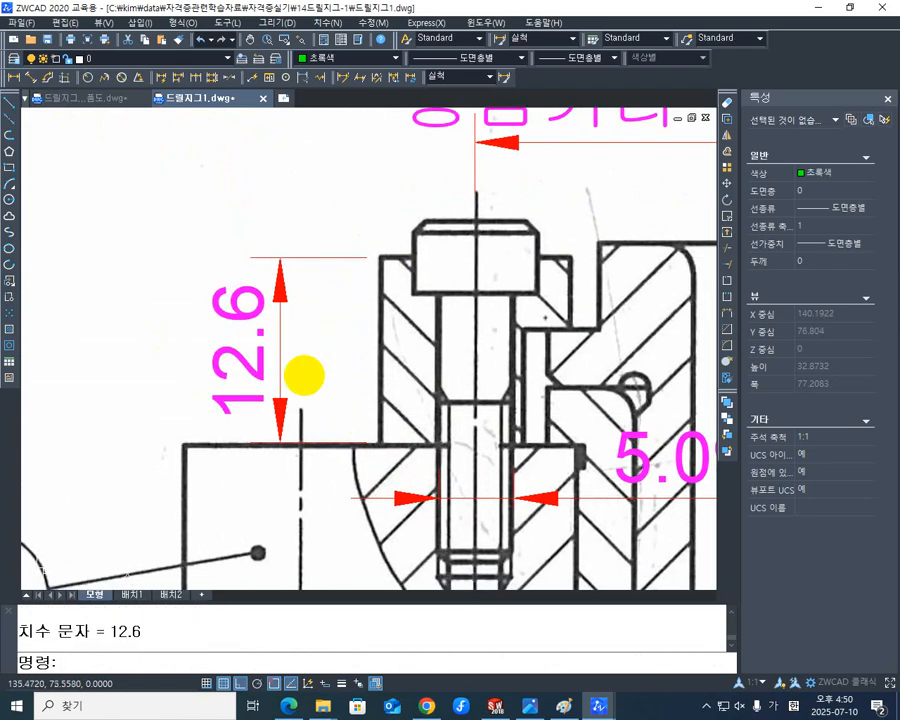
Add a horizontal linear dimension across the stop collar's top width, placed just above the bolt head
{"action": "mouse_move", "coordinate": [371, 318]}
{"action": "middle_mouse_down"}
{"action": "mouse_move", "coordinate": [337, 347]}
{"action": "mouse_move", "coordinate": [300, 356]}
{"action": "middle_mouse_up"}
{"action": "scroll", "coordinate": [406, 380], "scroll_direction": "up", "scroll_amount": 2}
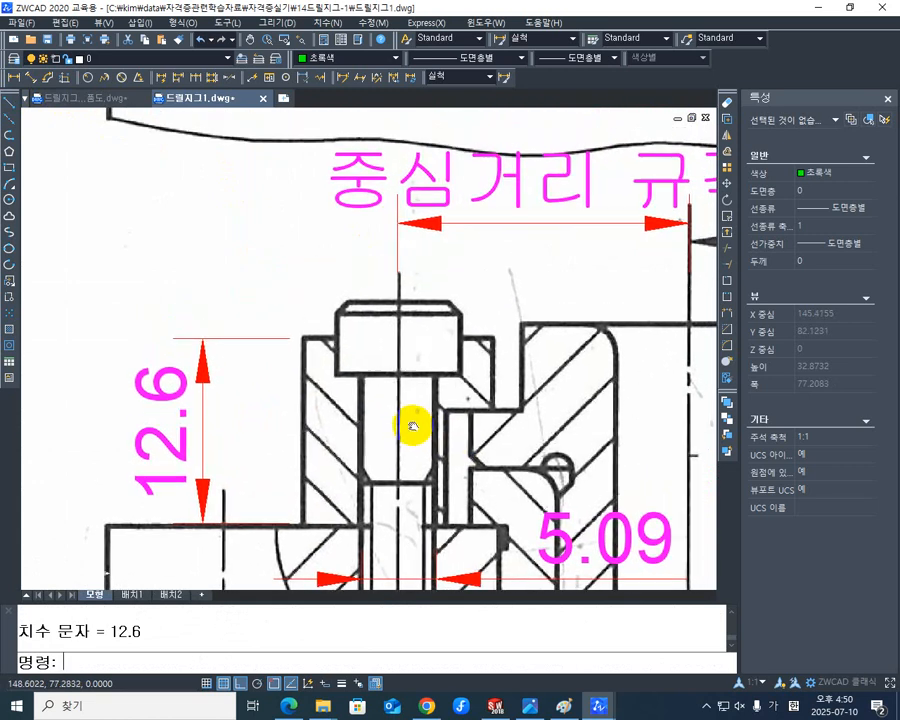
{"action": "middle_click_drag", "start_coordinate": [410, 424], "coordinate": [388, 467]}
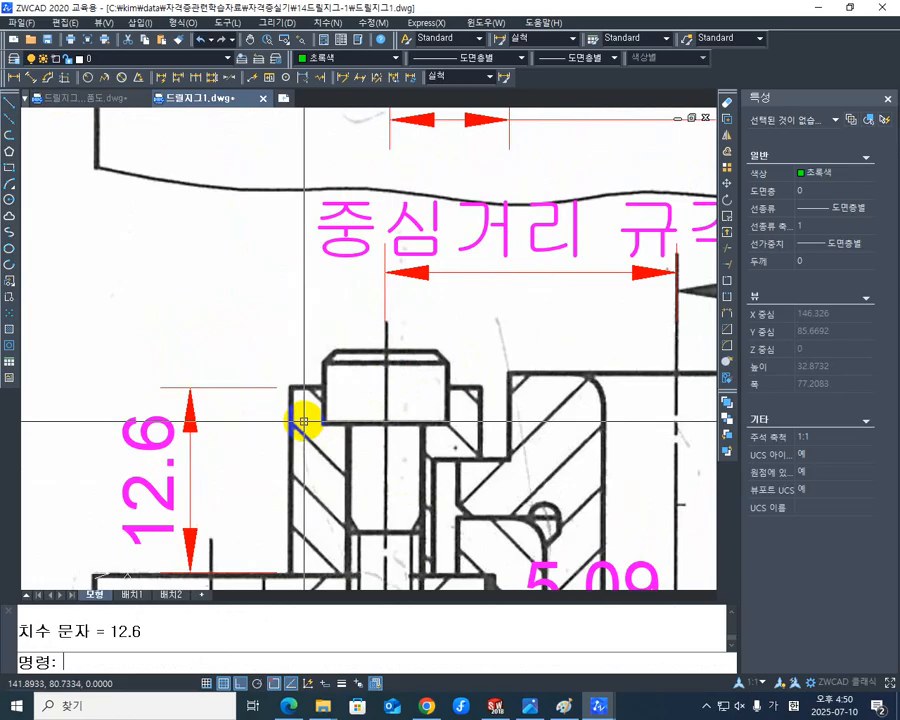
{"action": "key", "text": "Return"}
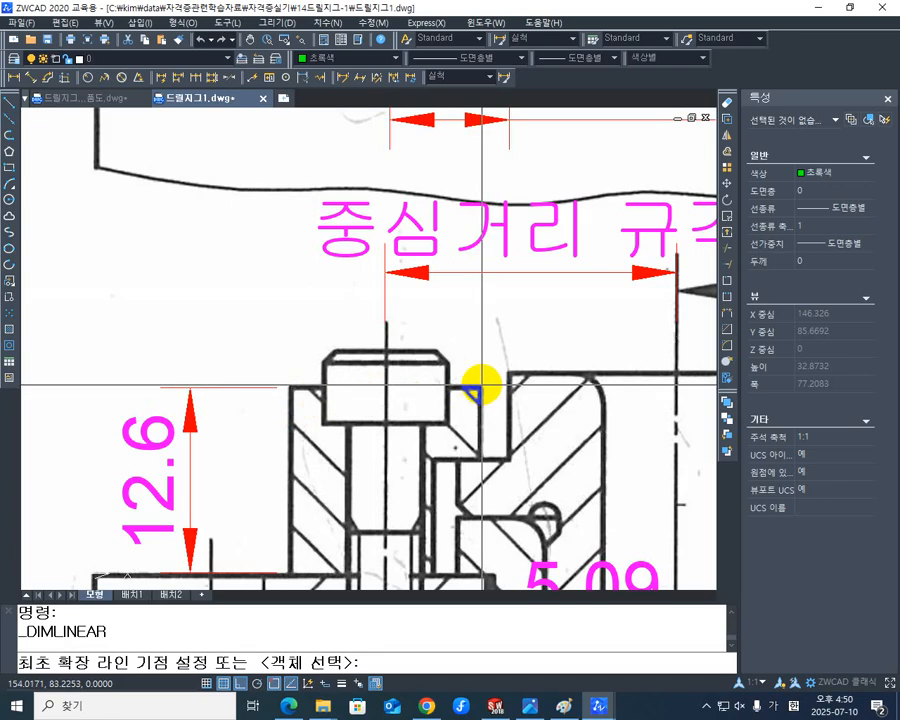
{"action": "left_click", "coordinate": [482, 384]}
{"action": "left_click", "coordinate": [289, 386]}
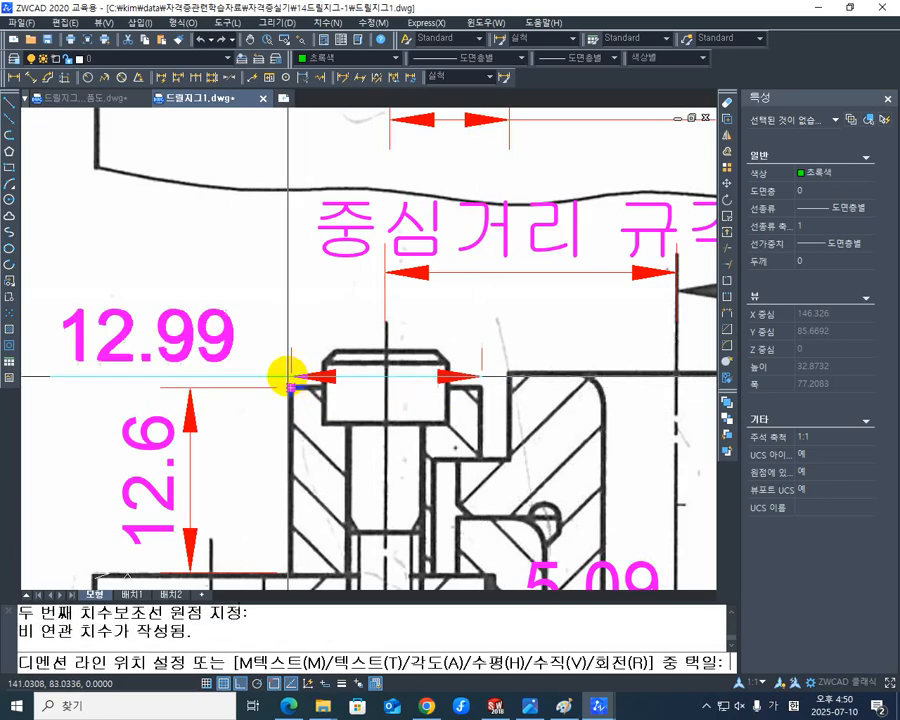
{"action": "left_click", "coordinate": [295, 329]}
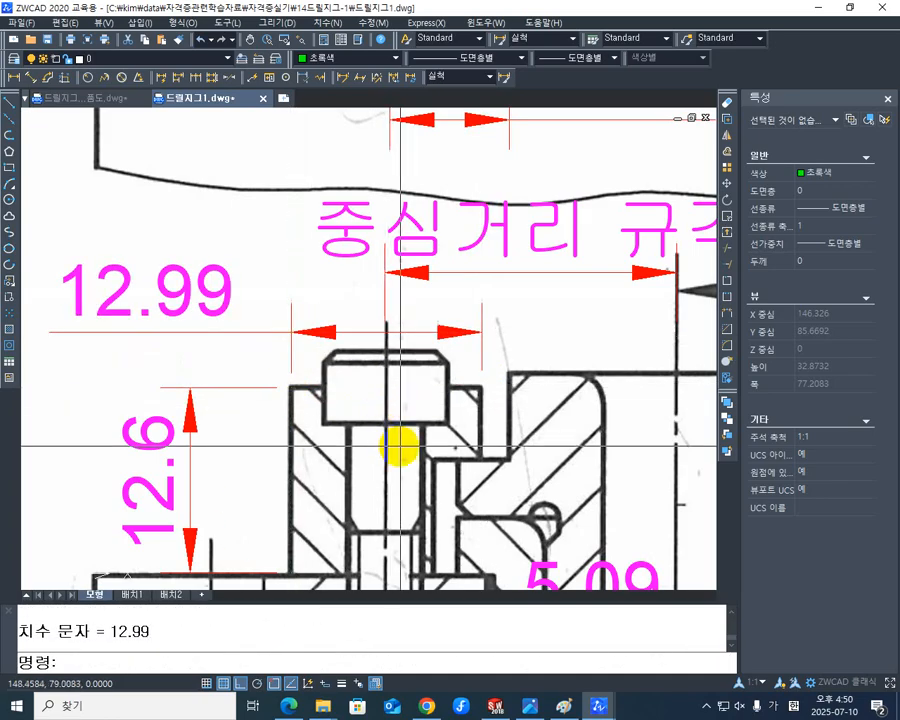
Add a vertical linear dimension from the collar's underside step to its top edge, placed over the bushing section
{"action": "middle_click_drag", "start_coordinate": [416, 438], "coordinate": [428, 426]}
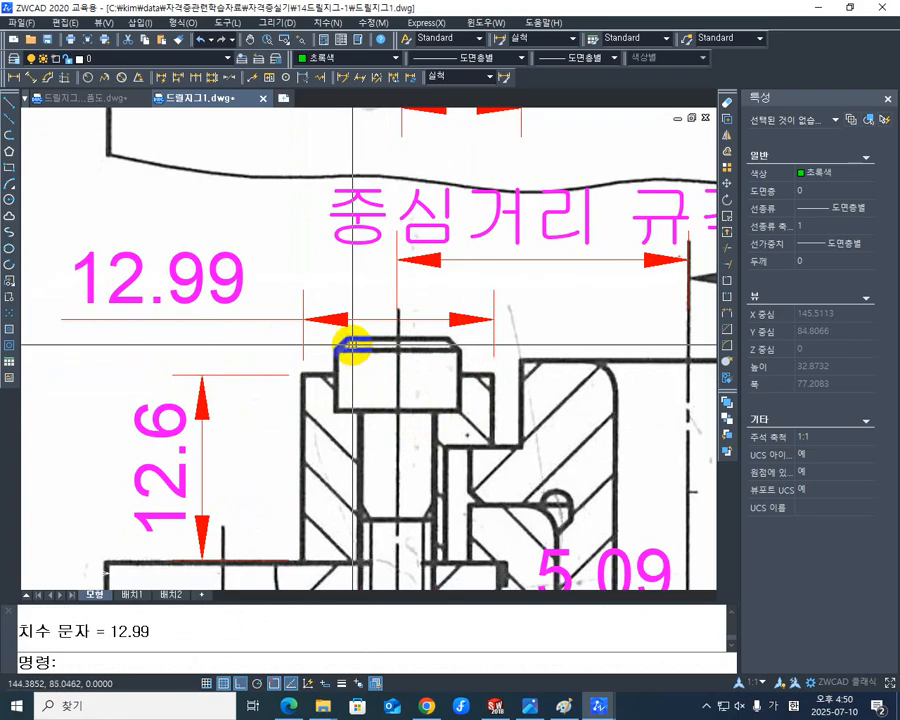
{"action": "scroll", "coordinate": [418, 354], "scroll_direction": "down", "scroll_amount": 3}
{"action": "scroll", "coordinate": [467, 435], "scroll_direction": "up", "scroll_amount": 4}
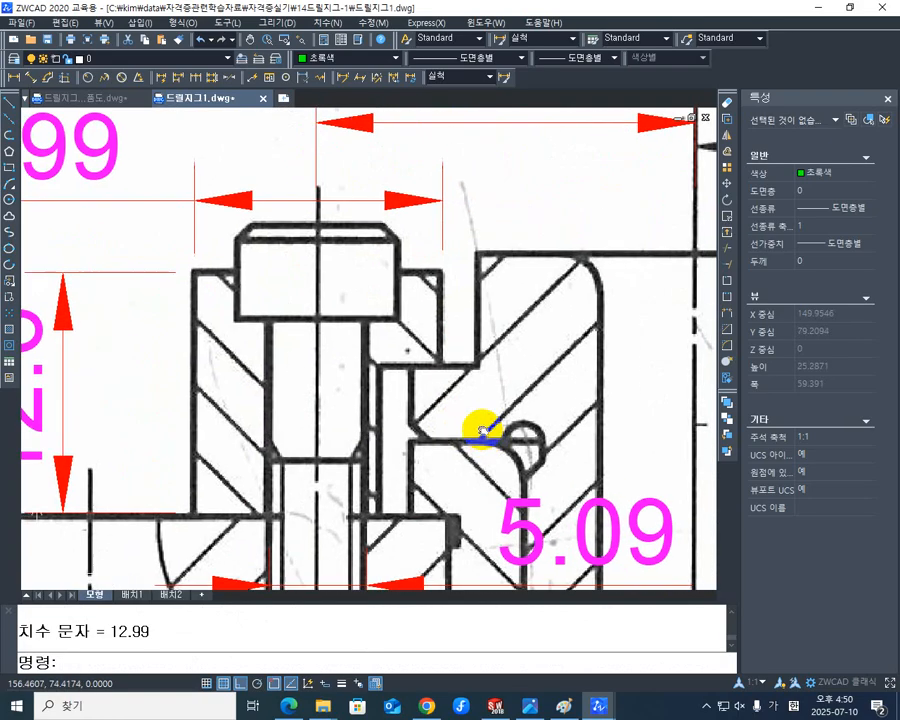
{"action": "middle_click_drag", "start_coordinate": [411, 388], "coordinate": [405, 424]}
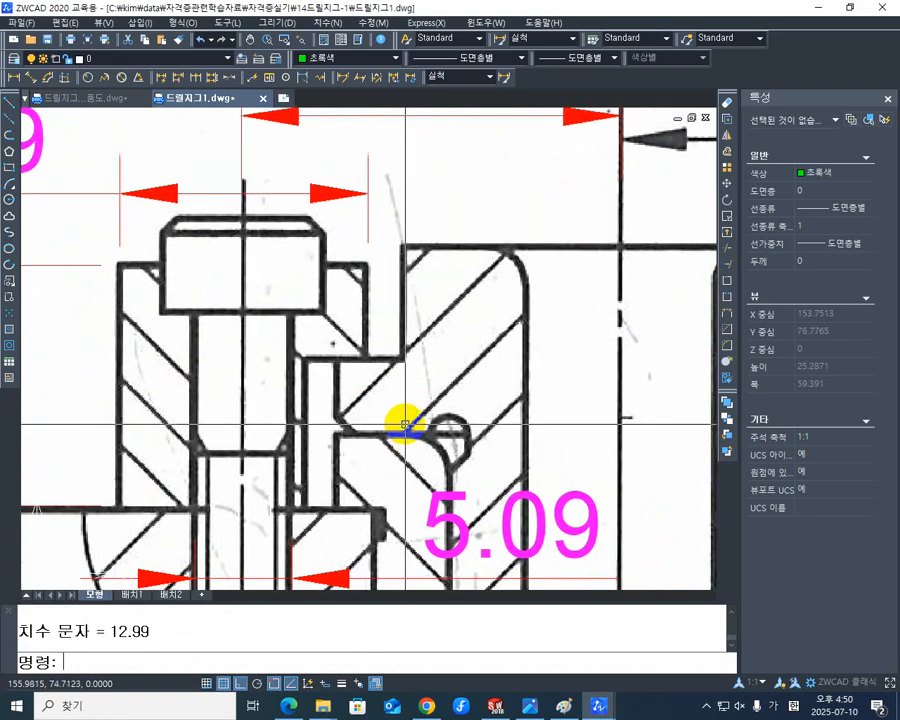
{"action": "middle_click_drag", "start_coordinate": [426, 384], "coordinate": [470, 390]}
{"action": "scroll", "coordinate": [426, 377], "scroll_direction": "down", "scroll_amount": 1}
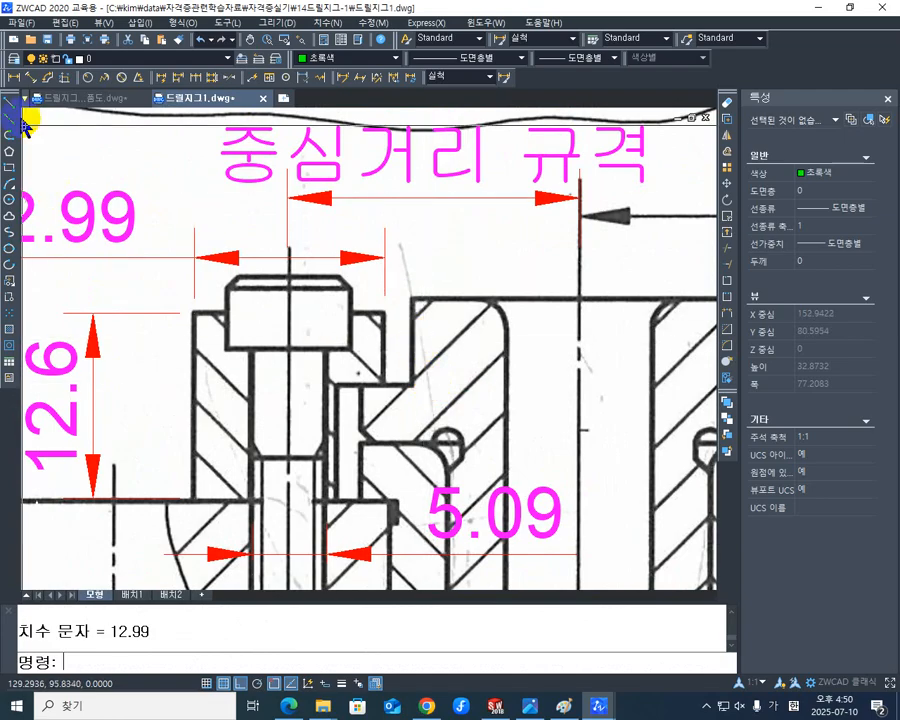
{"action": "left_click", "coordinate": [15, 79]}
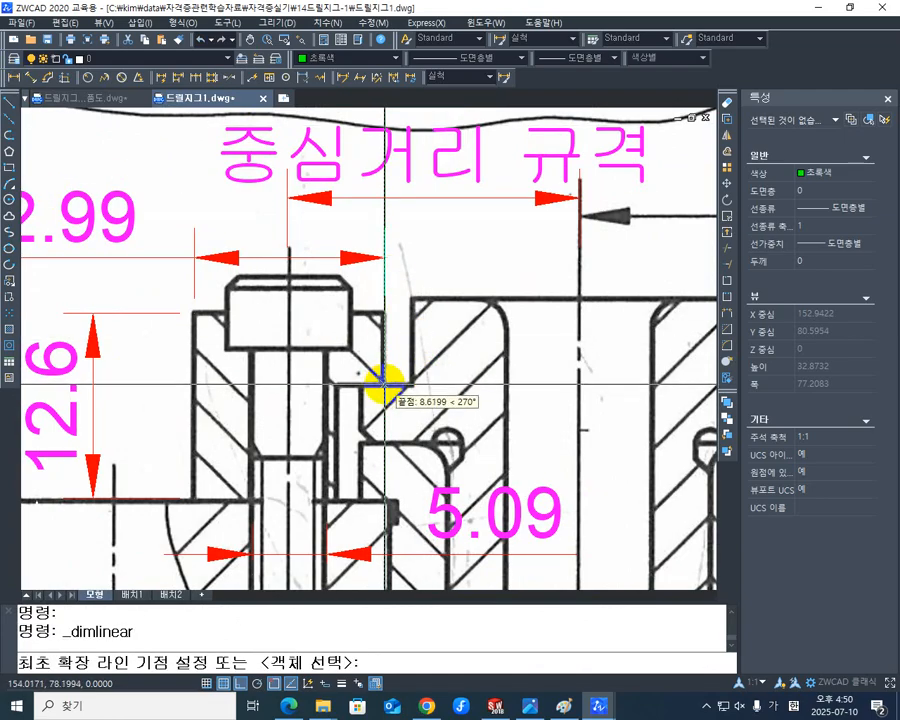
{"action": "left_click", "coordinate": [384, 384]}
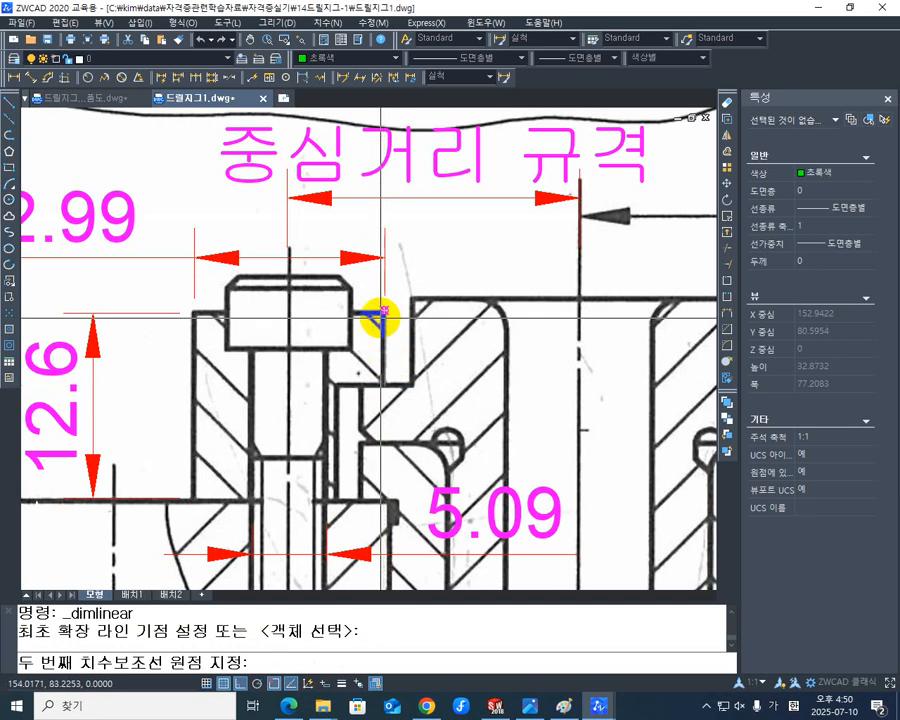
{"action": "left_click", "coordinate": [383, 311]}
{"action": "left_click", "coordinate": [521, 357]}
{"action": "scroll", "coordinate": [352, 466], "scroll_direction": "down", "scroll_amount": 3}
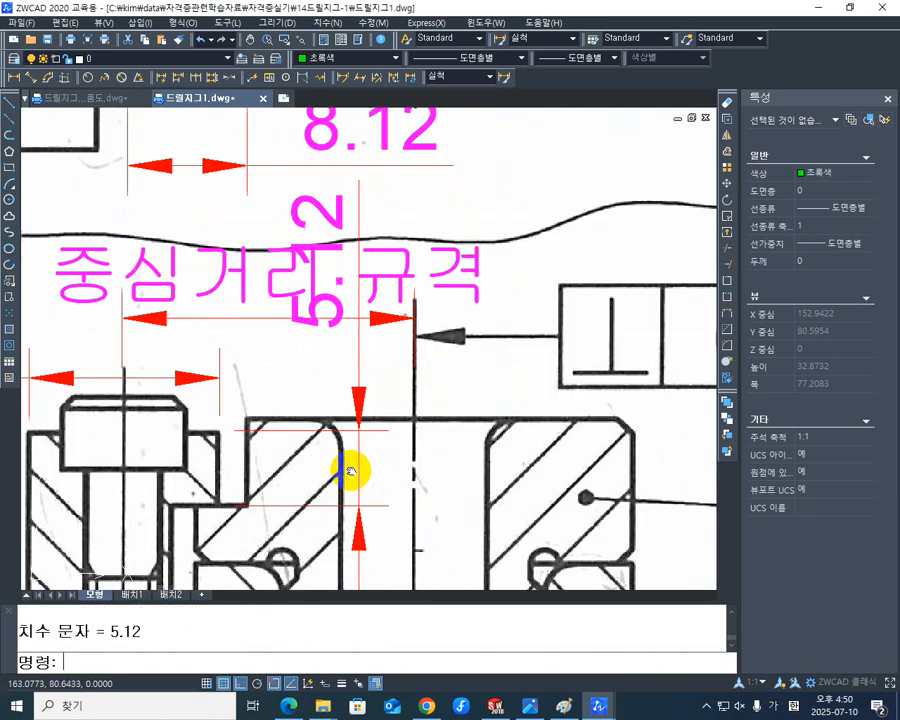
{"action": "left_click", "coordinate": [371, 375]}
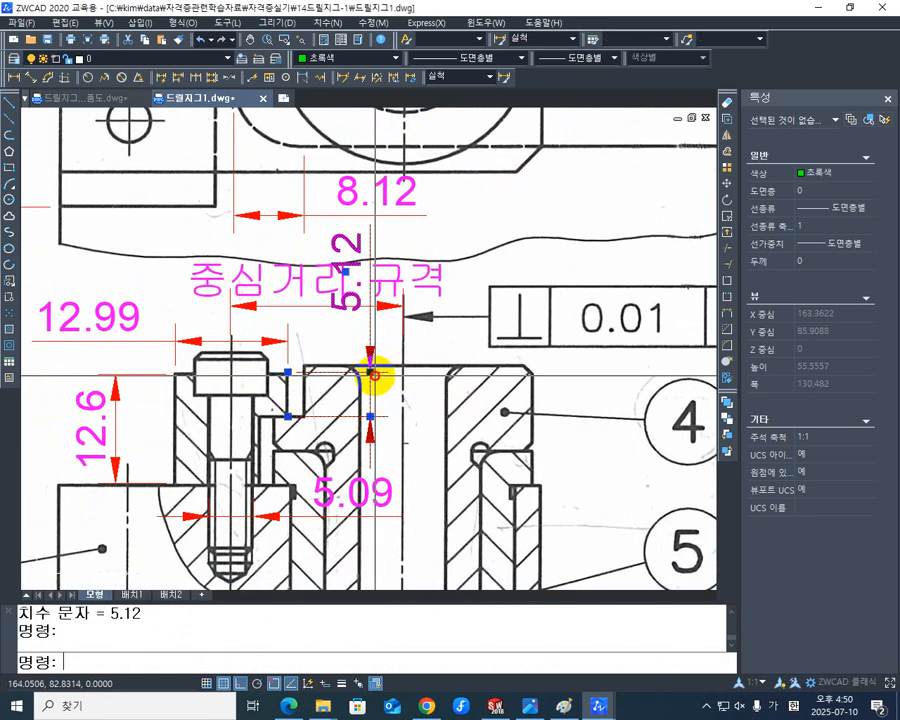
{"action": "scroll", "coordinate": [370, 380], "scroll_direction": "up", "scroll_amount": 3}
{"action": "middle_click_drag", "start_coordinate": [332, 367], "coordinate": [420, 364]}
{"action": "middle_click_drag", "start_coordinate": [448, 424], "coordinate": [515, 378]}
{"action": "mouse_move", "coordinate": [349, 465]}
{"action": "middle_mouse_down"}
{"action": "mouse_move", "coordinate": [380, 431]}
{"action": "mouse_move", "coordinate": [389, 411]}
{"action": "mouse_move", "coordinate": [382, 413]}
{"action": "middle_mouse_up"}
{"action": "key", "text": "Escape"}
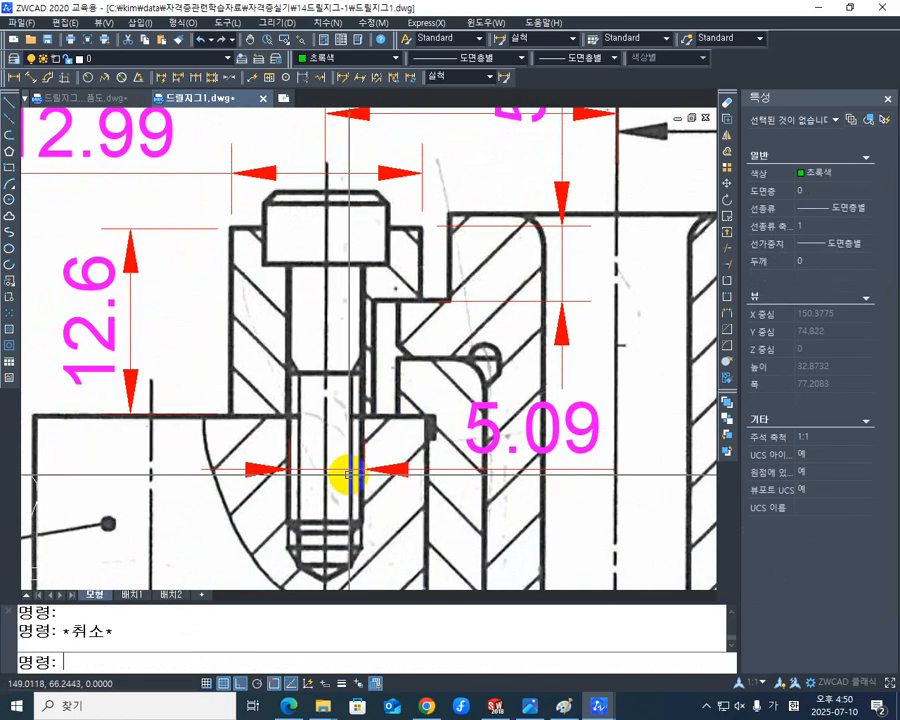
Add a horizontal linear dimension from the bolt's centreline to the collar's lower outer edge, placed below the bolt tip
{"action": "left_click", "coordinate": [14, 77]}
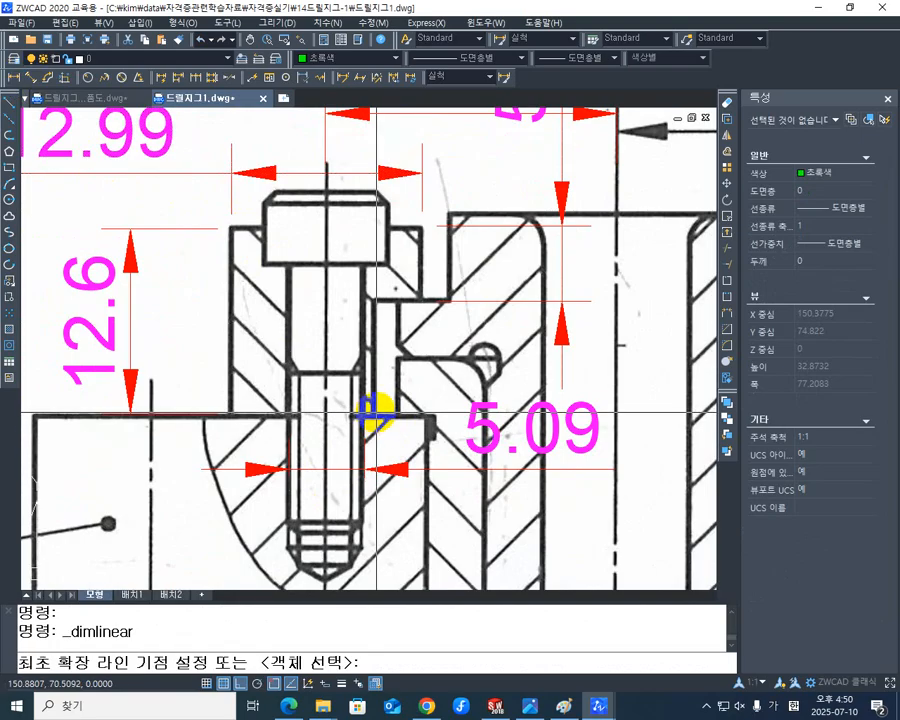
{"action": "left_click", "coordinate": [371, 408]}
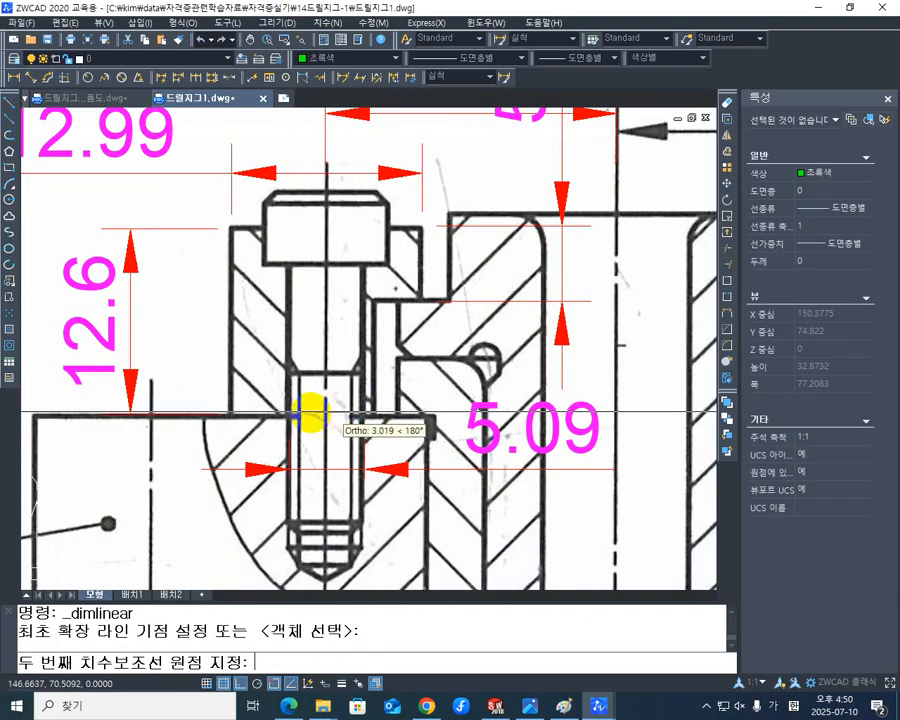
{"action": "left_click", "coordinate": [328, 408]}
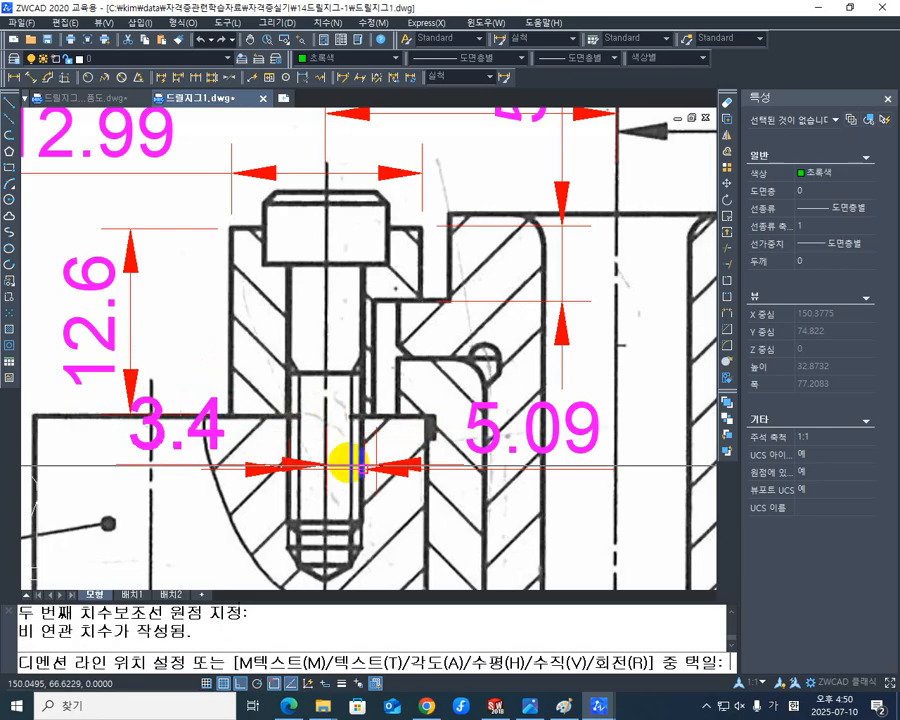
{"action": "scroll", "coordinate": [342, 456], "scroll_direction": "down", "scroll_amount": 4}
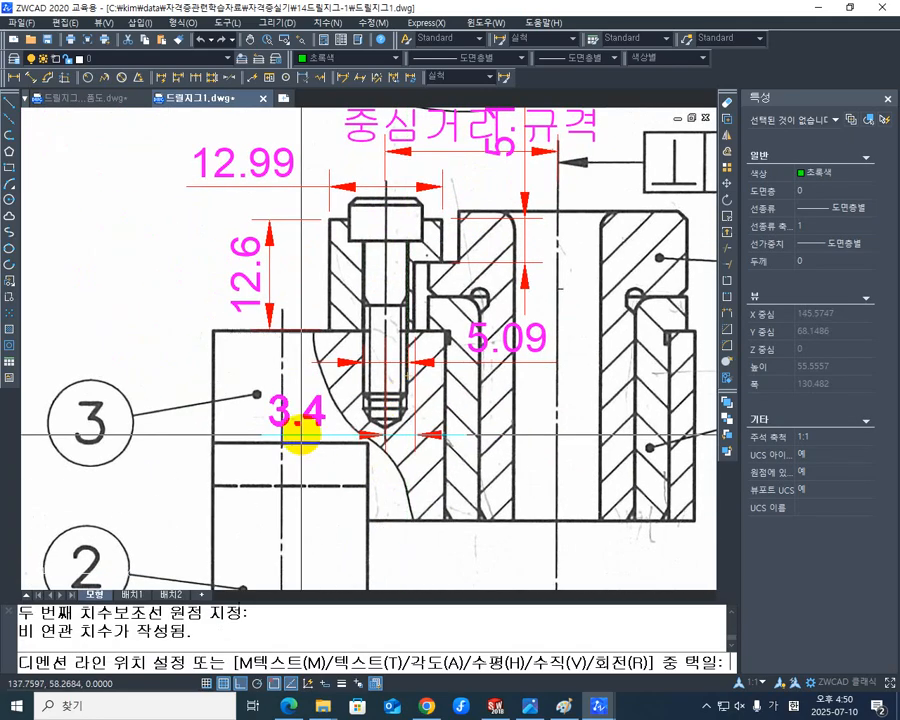
{"action": "left_click", "coordinate": [300, 436]}
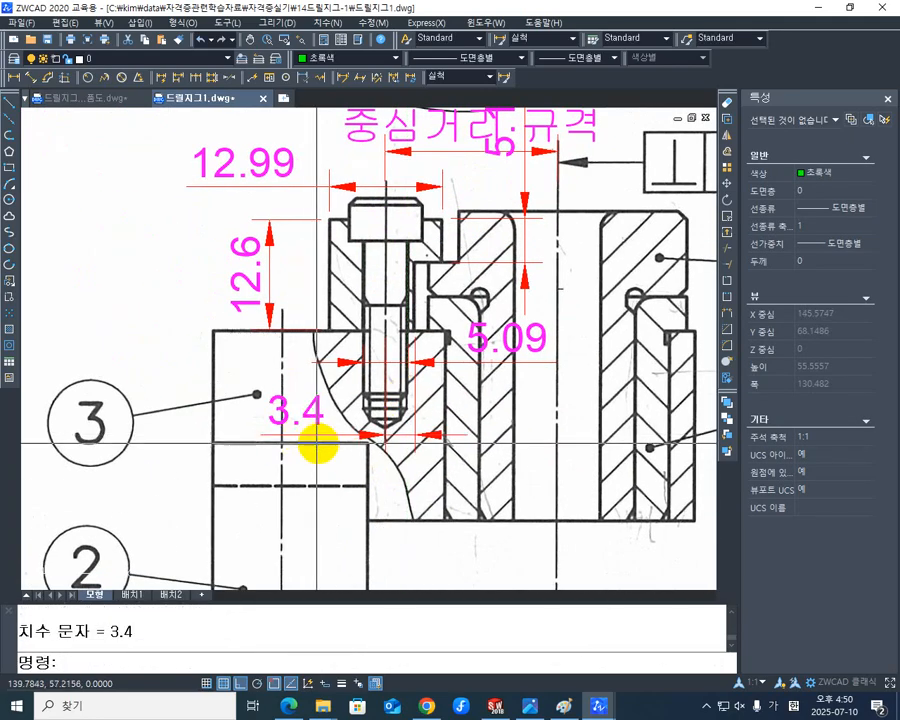
Move the text of the dimension below the bolt tip to the bushing side and deselect it
{"action": "left_click", "coordinate": [305, 410]}
{"action": "left_click", "coordinate": [290, 410]}
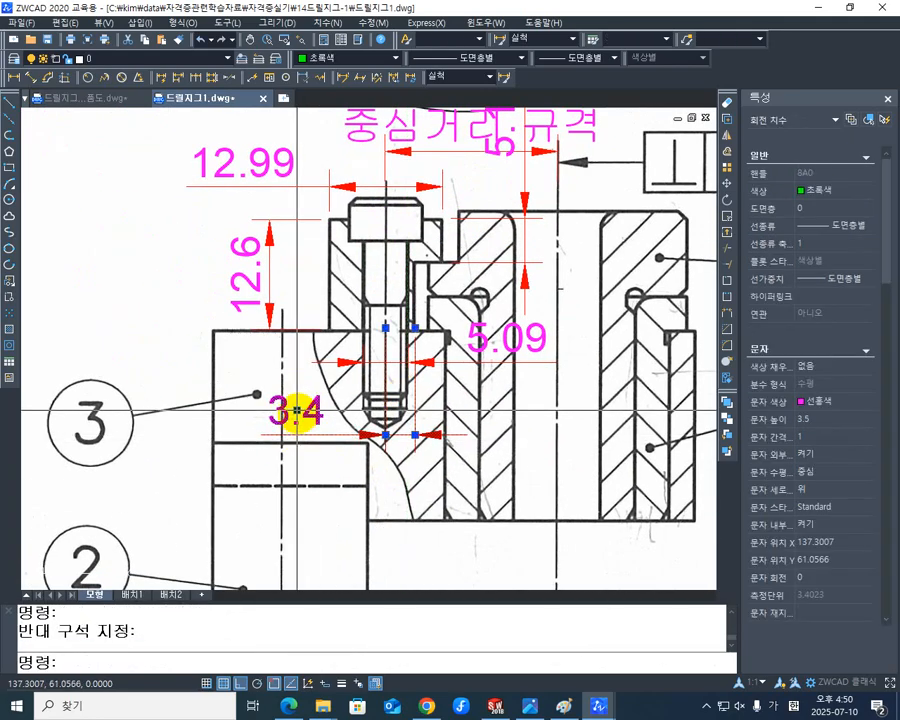
{"action": "left_click", "coordinate": [304, 411]}
{"action": "left_click", "coordinate": [480, 432]}
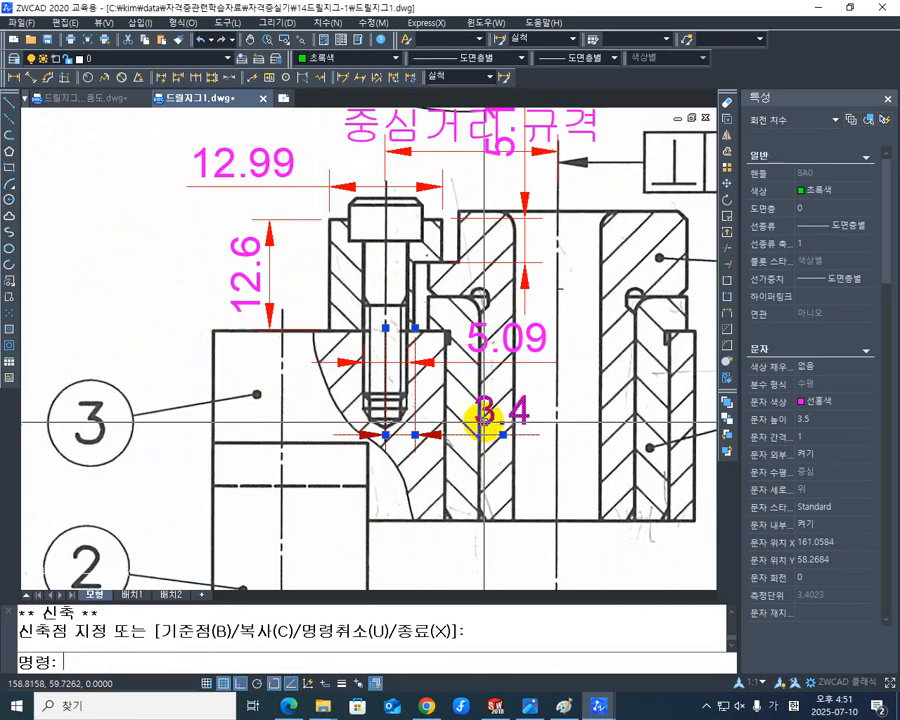
{"action": "key", "text": "Escape"}
{"action": "key", "text": "Escape"}
Examine the dimensioned stop collar and bushing section, and switch to the 드릴지그1 assembly in SOLIDWORKS
{"action": "middle_click_drag", "start_coordinate": [490, 466], "coordinate": [446, 476]}
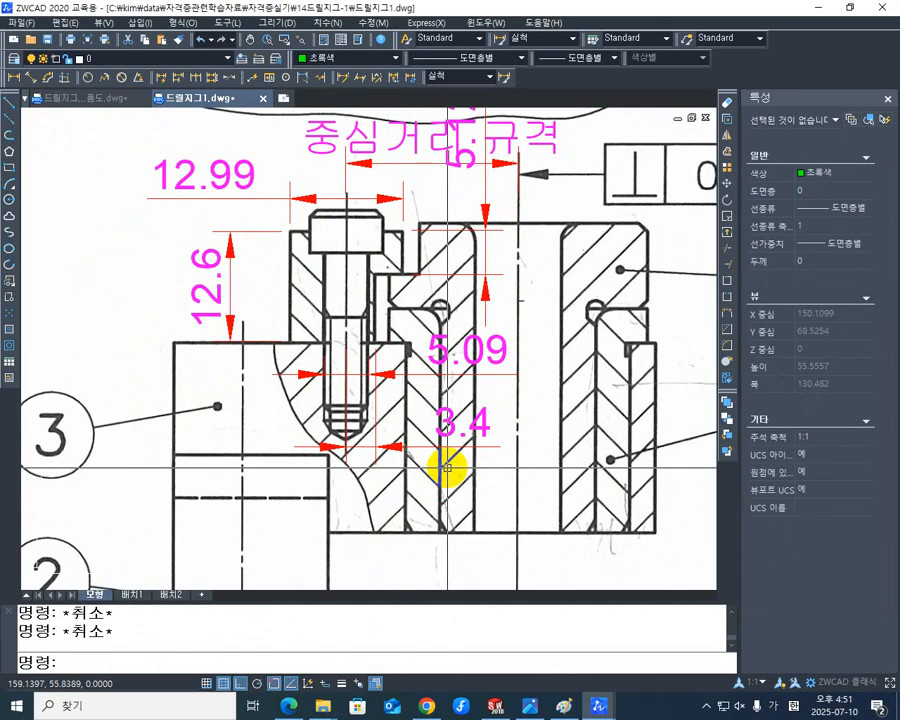
{"action": "scroll", "coordinate": [342, 438], "scroll_direction": "down", "scroll_amount": 3}
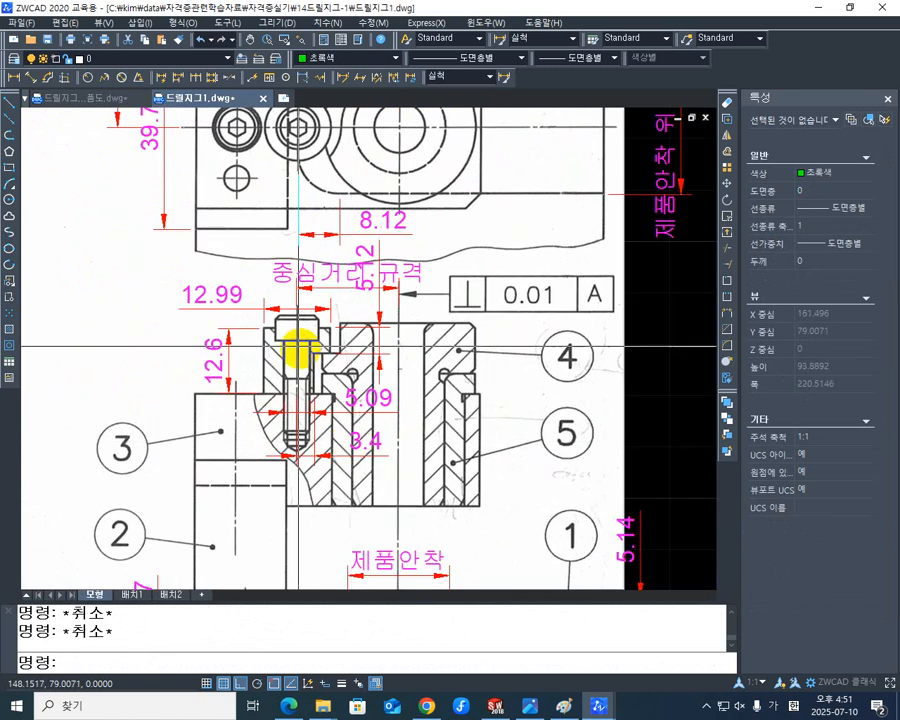
{"action": "scroll", "coordinate": [298, 348], "scroll_direction": "up", "scroll_amount": 3}
{"action": "scroll", "coordinate": [310, 432], "scroll_direction": "up", "scroll_amount": 2}
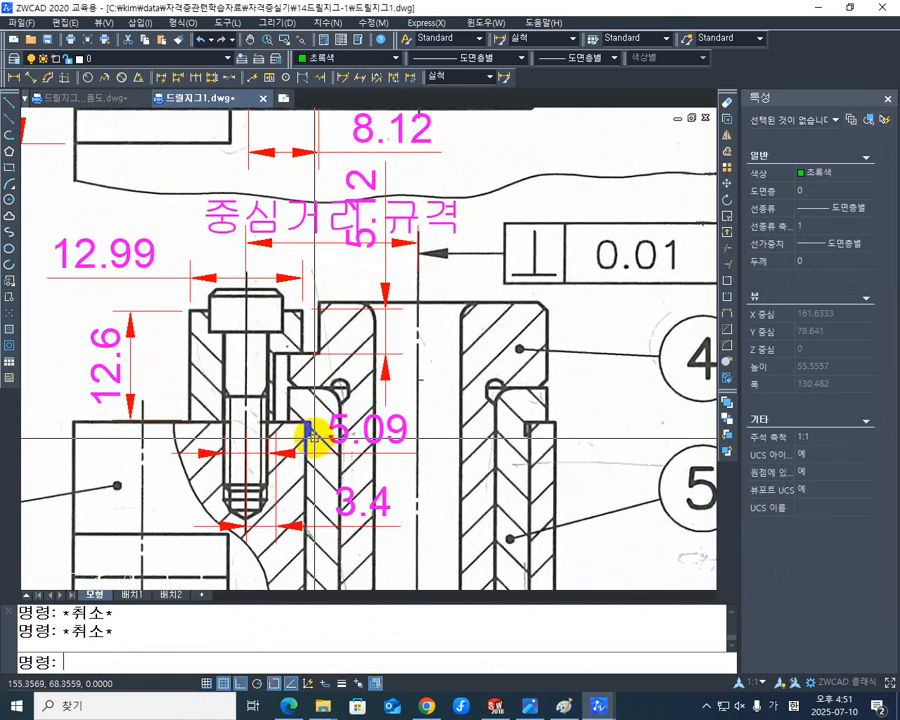
{"action": "middle_click_drag", "start_coordinate": [436, 378], "coordinate": [384, 377]}
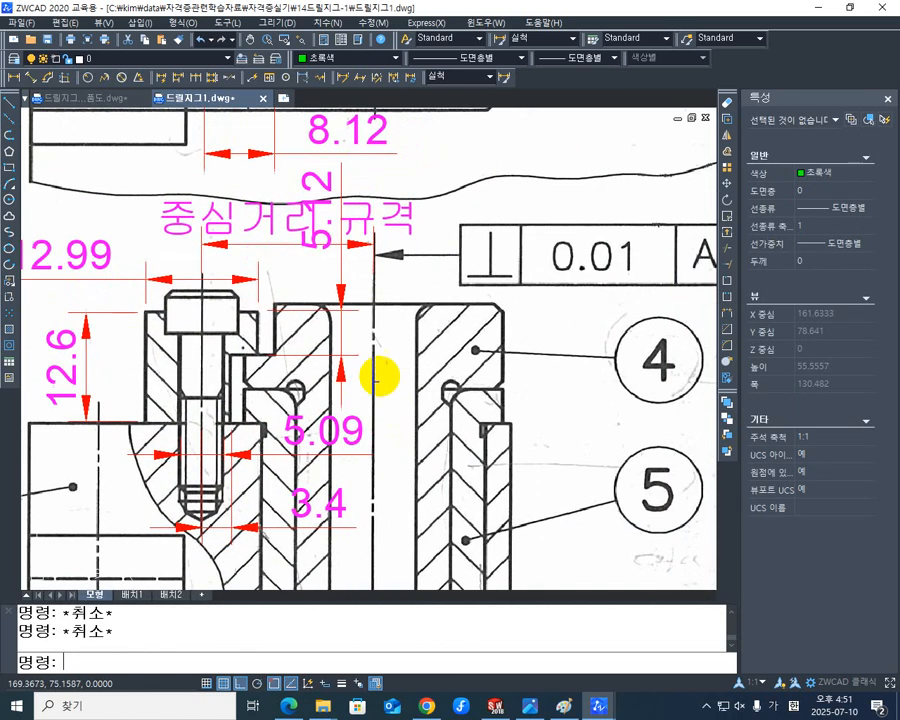
{"action": "scroll", "coordinate": [277, 391], "scroll_direction": "down", "scroll_amount": 4}
{"action": "scroll", "coordinate": [287, 386], "scroll_direction": "up", "scroll_amount": 4}
{"action": "mouse_move", "coordinate": [268, 387]}
{"action": "middle_mouse_down"}
{"action": "mouse_move", "coordinate": [191, 382]}
{"action": "mouse_move", "coordinate": [300, 406]}
{"action": "middle_mouse_up"}
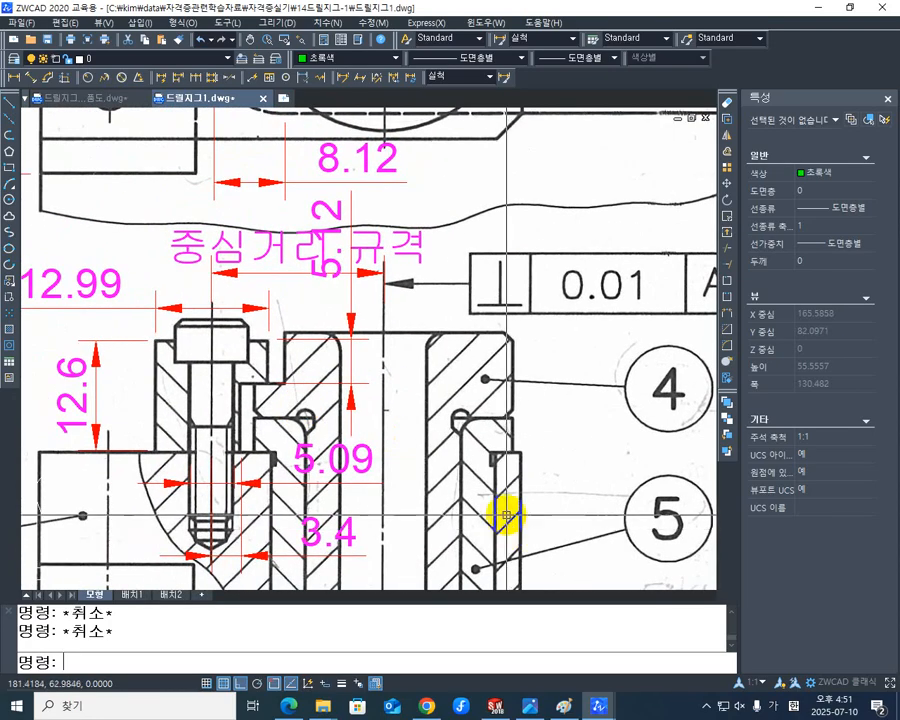
{"action": "mouse_move", "coordinate": [520, 482]}
{"action": "middle_mouse_down"}
{"action": "mouse_move", "coordinate": [556, 492]}
{"action": "mouse_move", "coordinate": [524, 498]}
{"action": "middle_mouse_up"}
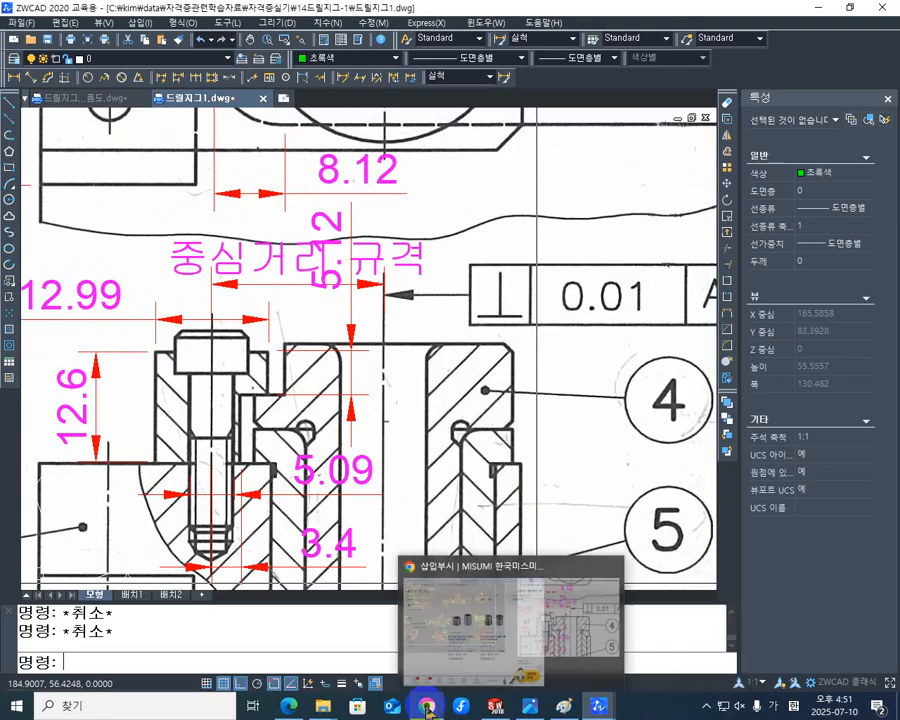
{"action": "left_click", "coordinate": [495, 707]}
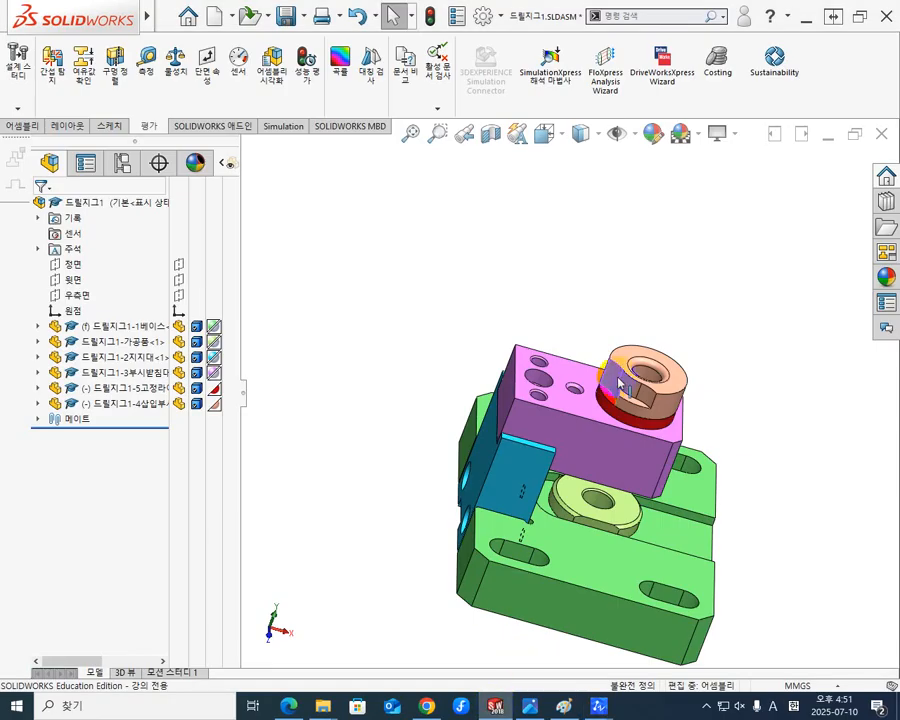
Create a new part document and set its scene background to plain white (흰 단색)
{"action": "left_click", "coordinate": [220, 22]}
{"action": "left_click", "coordinate": [372, 220]}
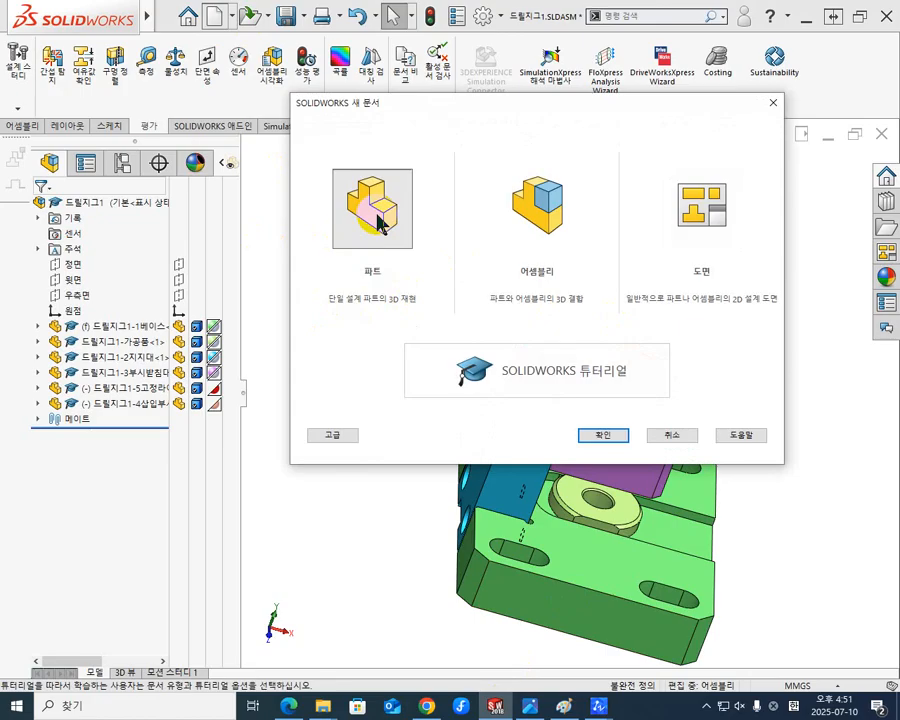
{"action": "left_click", "coordinate": [610, 437]}
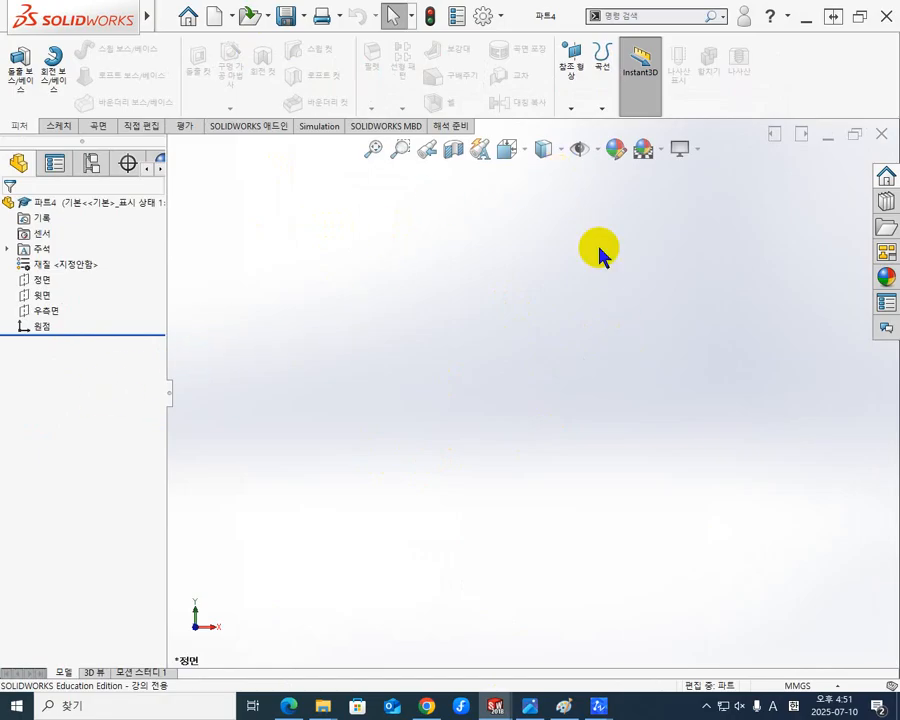
{"action": "left_click", "coordinate": [664, 151]}
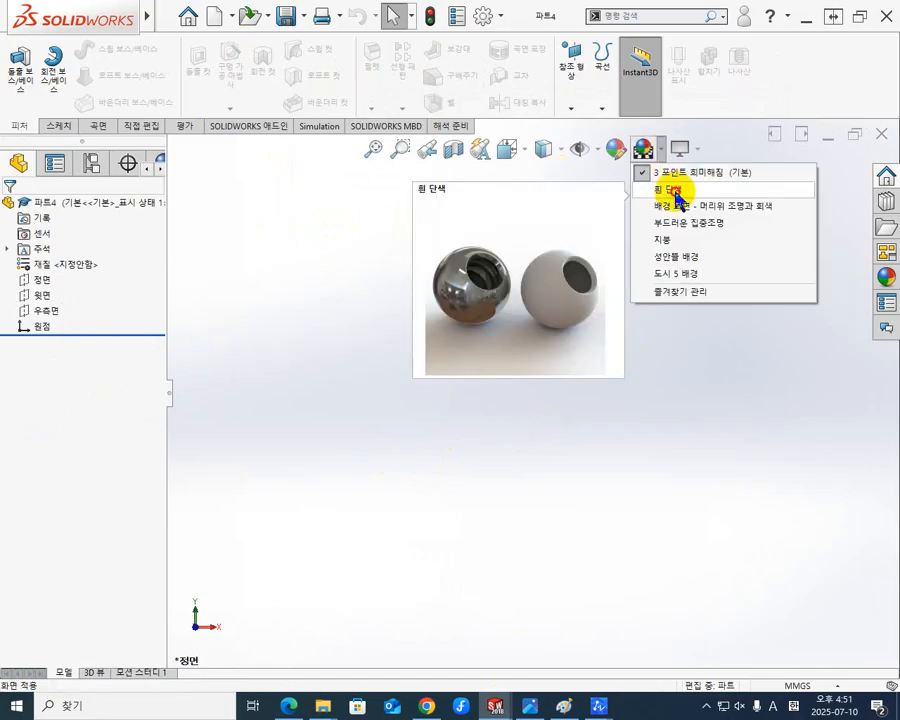
{"action": "left_click", "coordinate": [675, 190]}
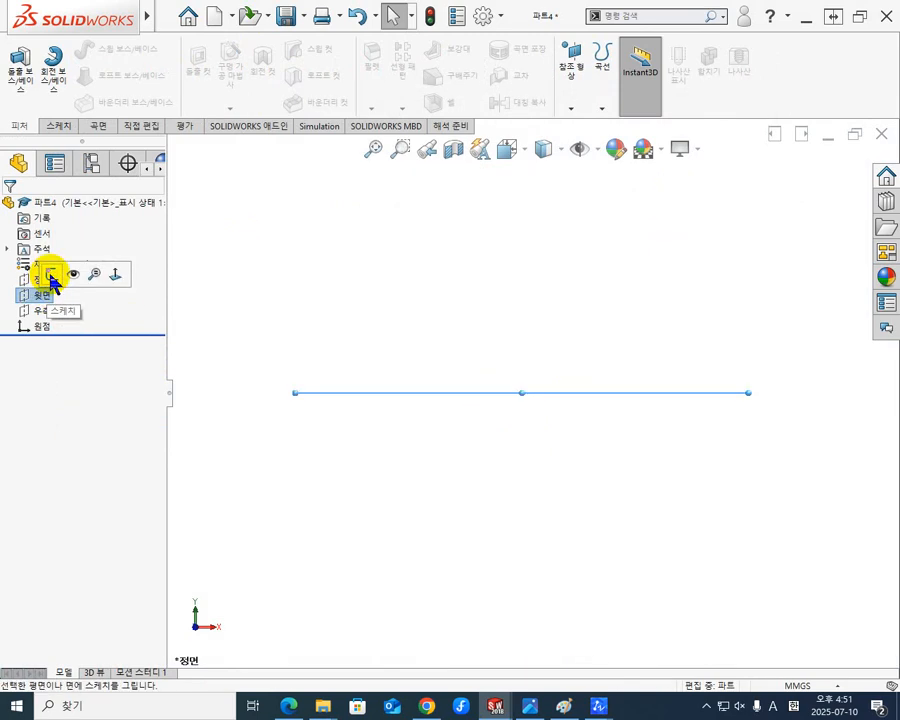
Start a sketch on the top plane (윗면) and draw a circle of about 32 mm radius centred on the origin
{"action": "left_click", "coordinate": [50, 276]}
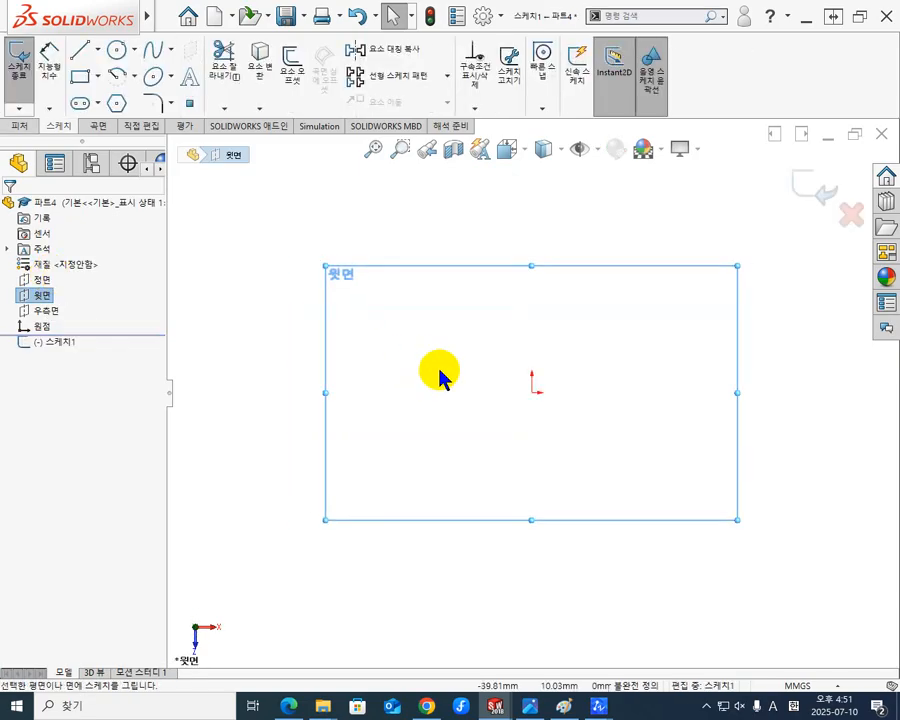
{"action": "left_click", "coordinate": [117, 52]}
{"action": "left_click", "coordinate": [533, 391]}
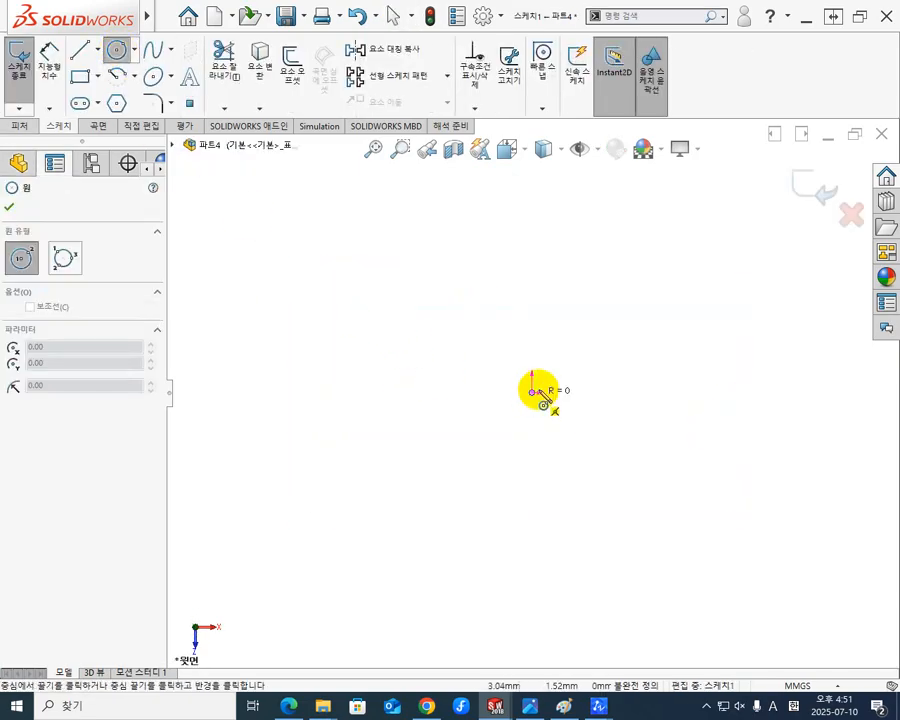
{"action": "left_click", "coordinate": [595, 354]}
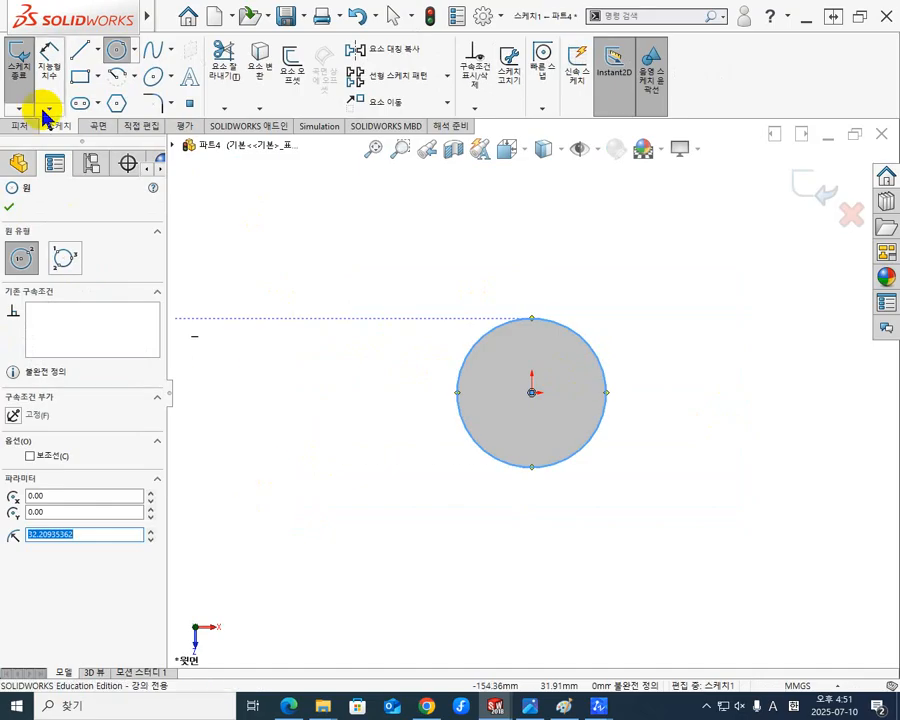
Sketch a vertical line through the circle on the +X side of its centre, extending beyond the circle at both ends
{"action": "left_click", "coordinate": [80, 48]}
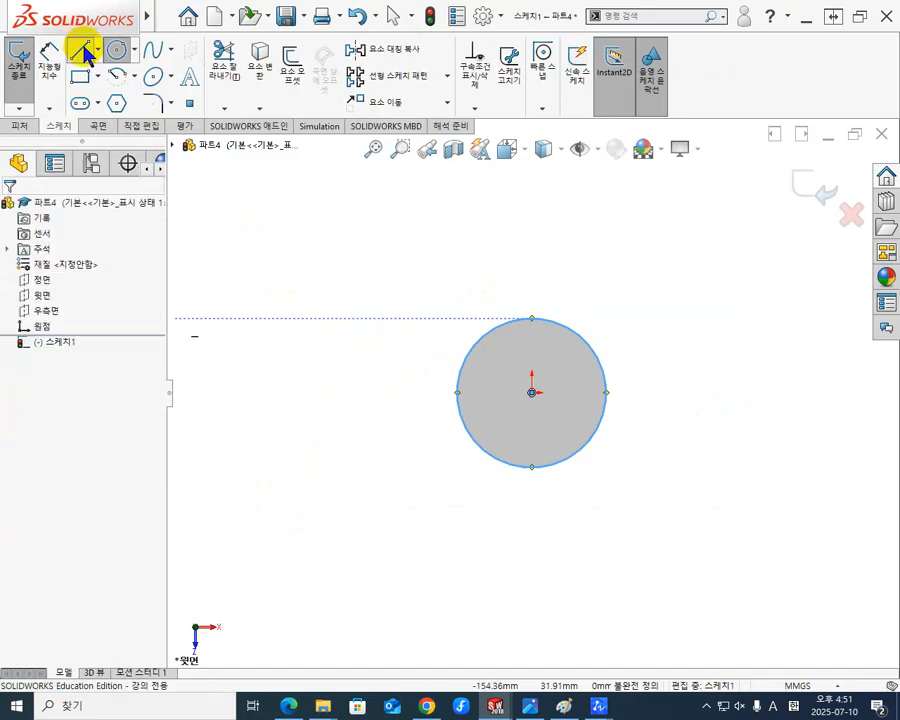
{"action": "left_click", "coordinate": [564, 296]}
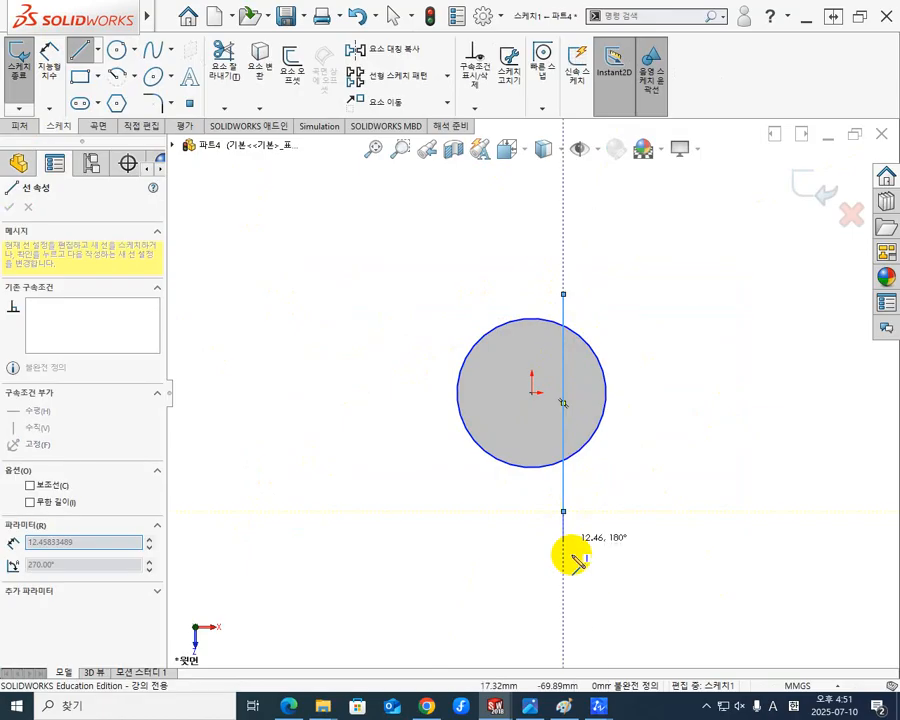
{"action": "left_click", "coordinate": [564, 511]}
{"action": "key", "text": "Escape"}
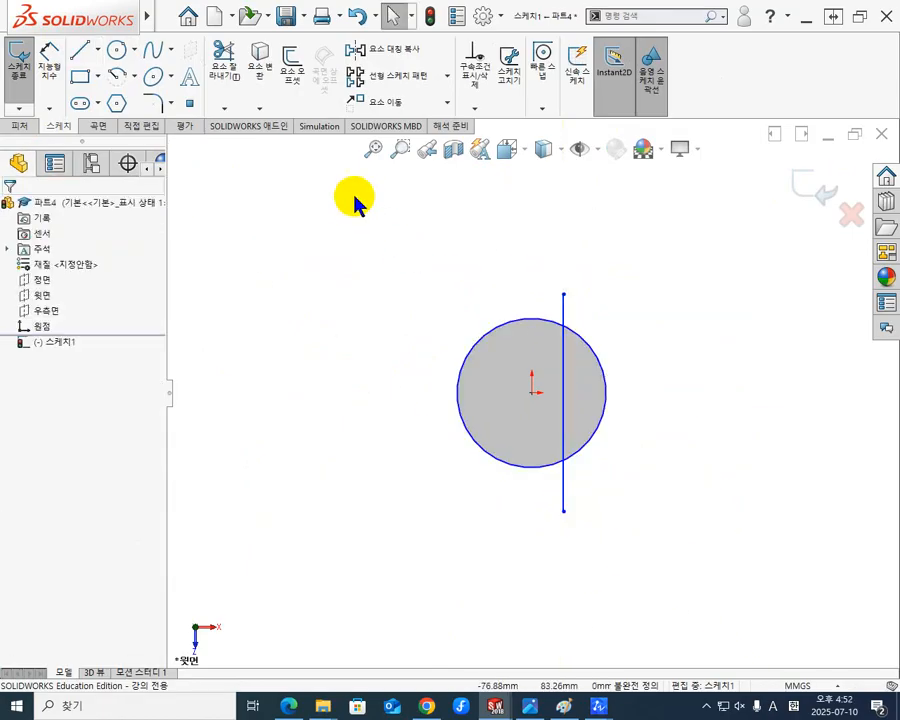
Dimension the circle with a diameter of 13 mm
{"action": "left_click", "coordinate": [47, 58]}
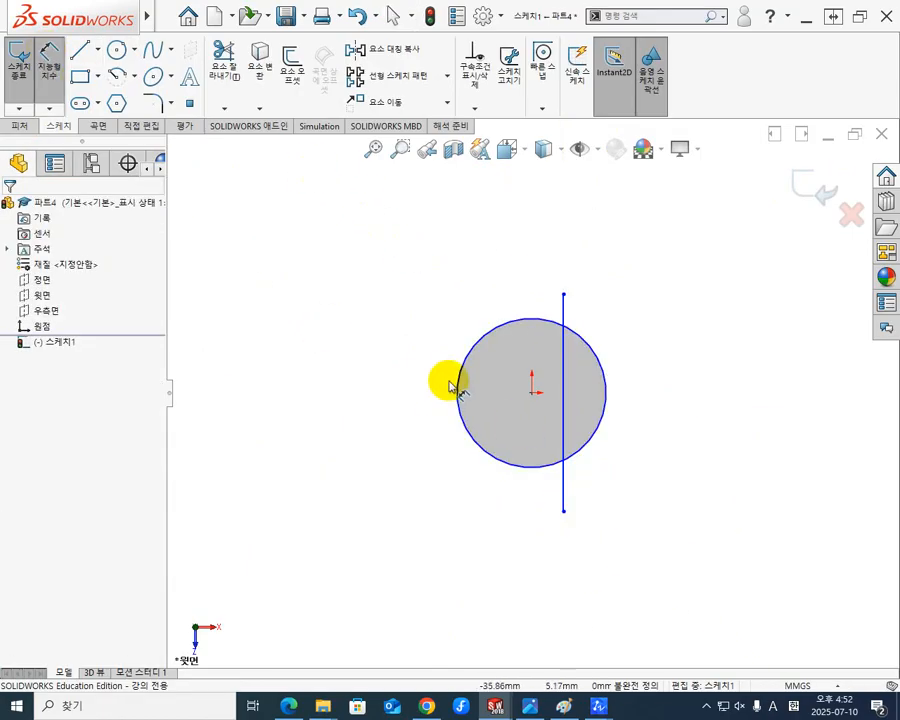
{"action": "left_click", "coordinate": [457, 374]}
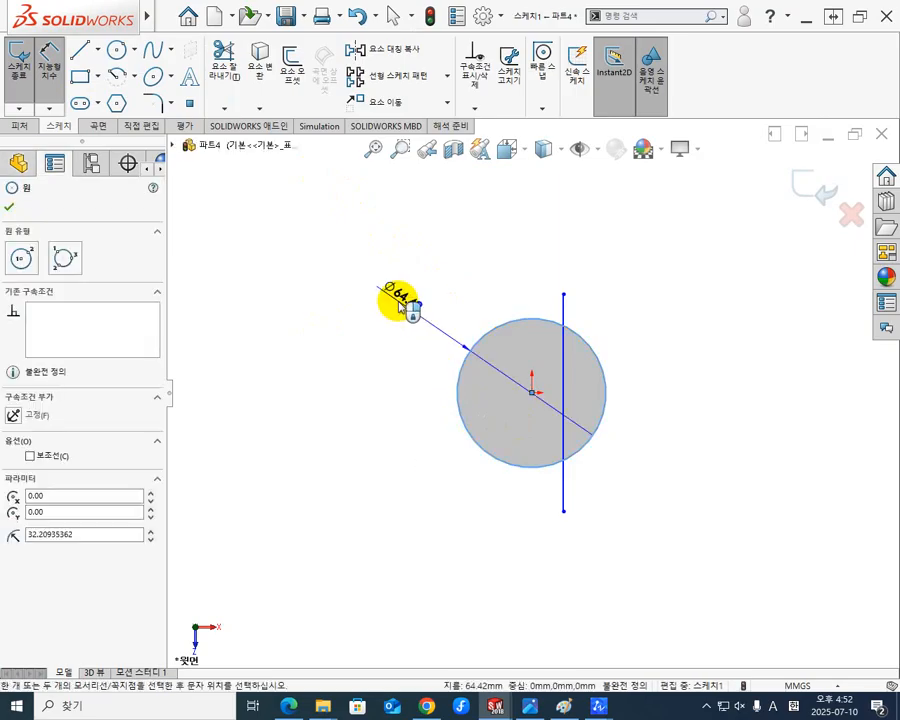
{"action": "left_click", "coordinate": [406, 310]}
{"action": "type", "text": "13"}
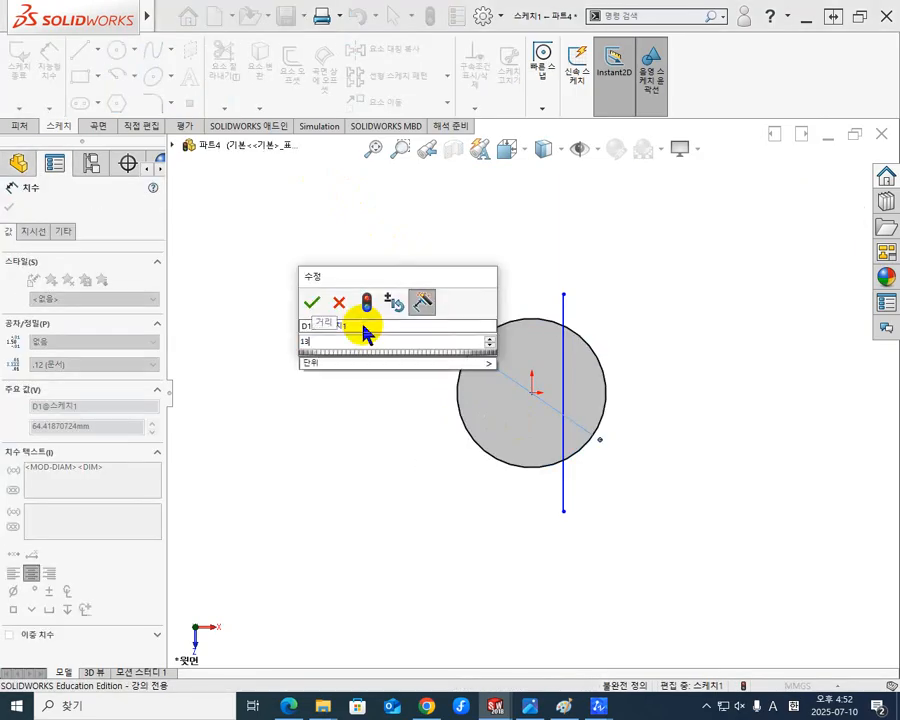
{"action": "key", "text": "Return"}
{"action": "left_click", "coordinate": [376, 407]}
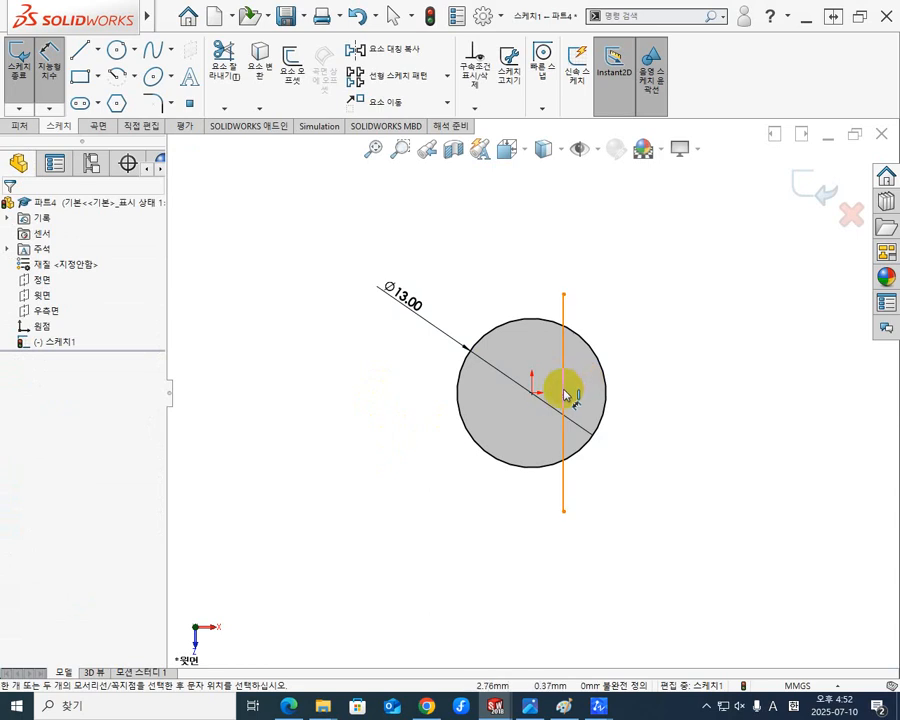
Dimension the vertical line 3.5 mm from the origin and finish dimensioning
{"action": "left_click", "coordinate": [532, 392]}
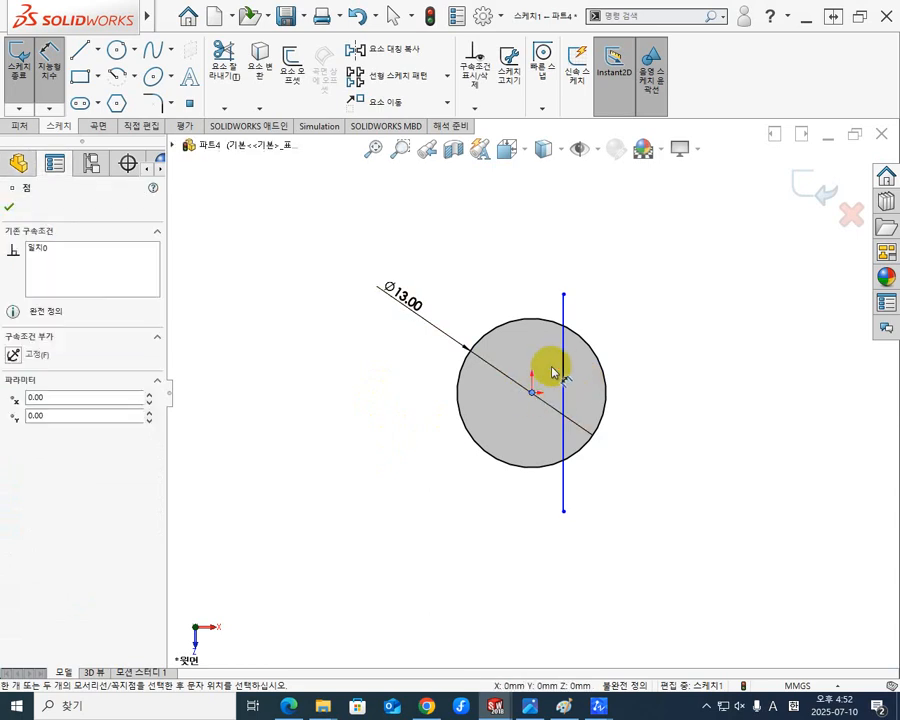
{"action": "left_click", "coordinate": [562, 352]}
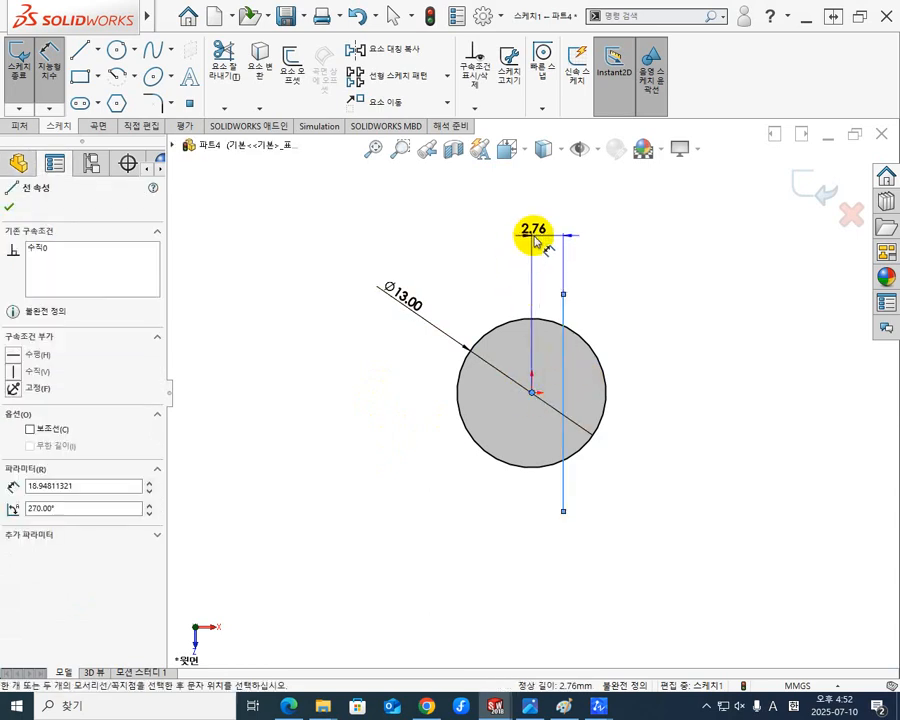
{"action": "left_click", "coordinate": [512, 254]}
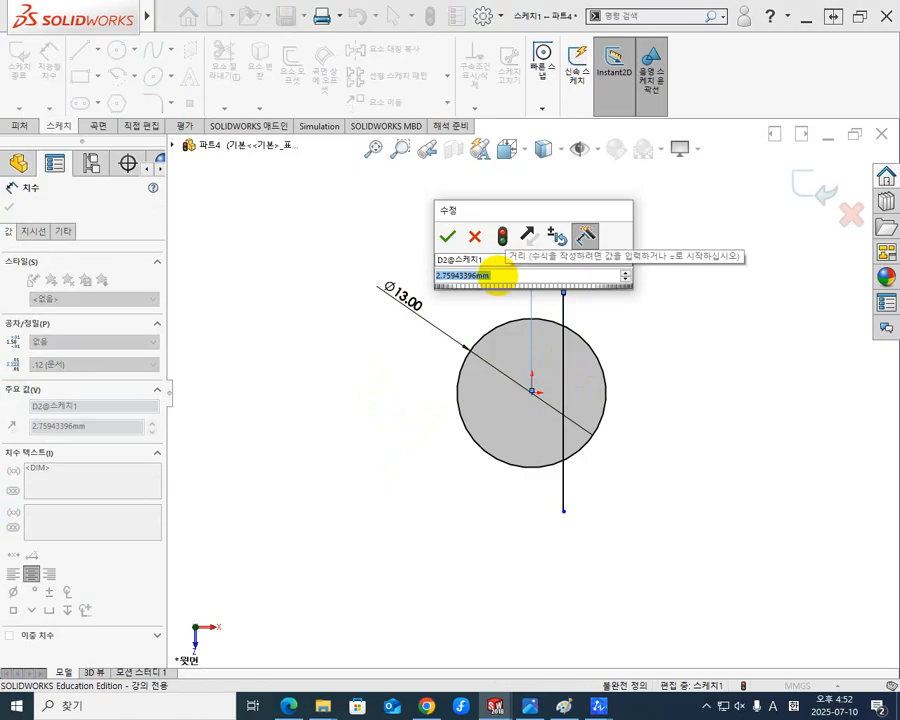
{"action": "type", "text": "3.5"}
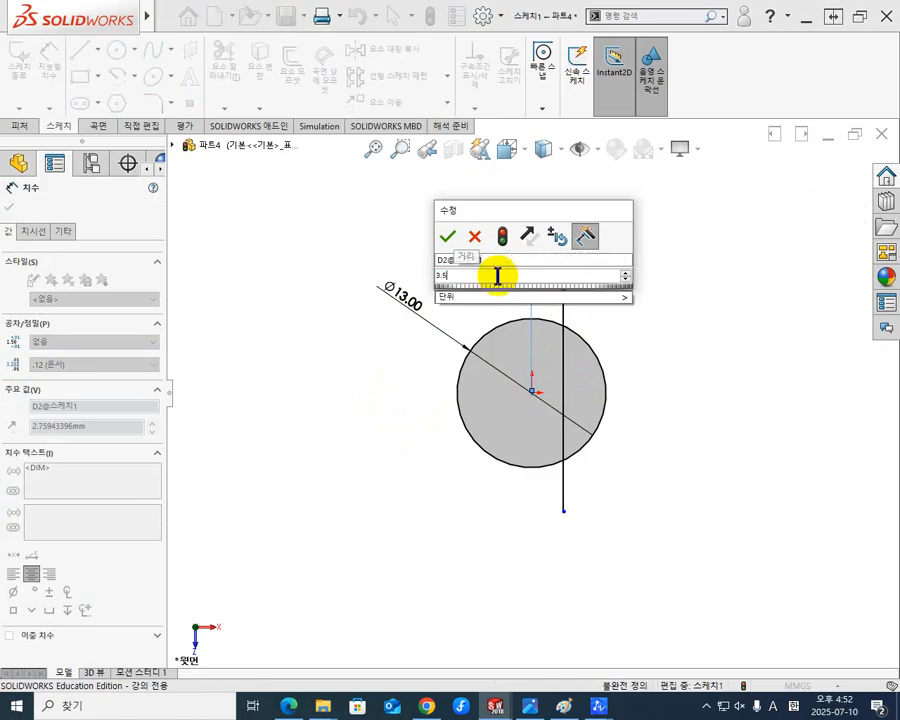
{"action": "key", "text": "Return"}
{"action": "left_click", "coordinate": [660, 375]}
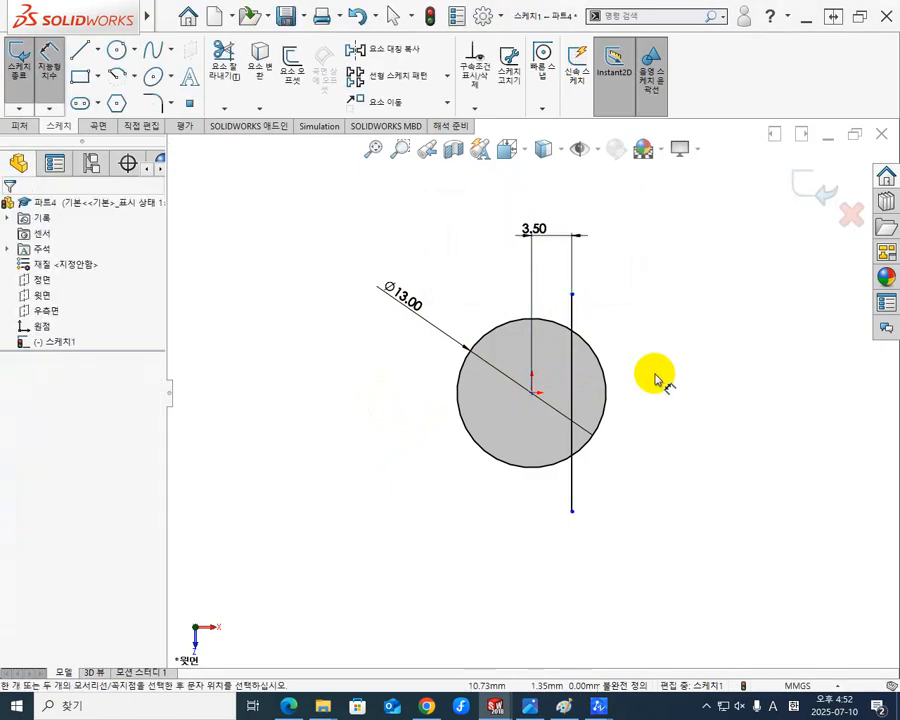
{"action": "key", "text": "Escape"}
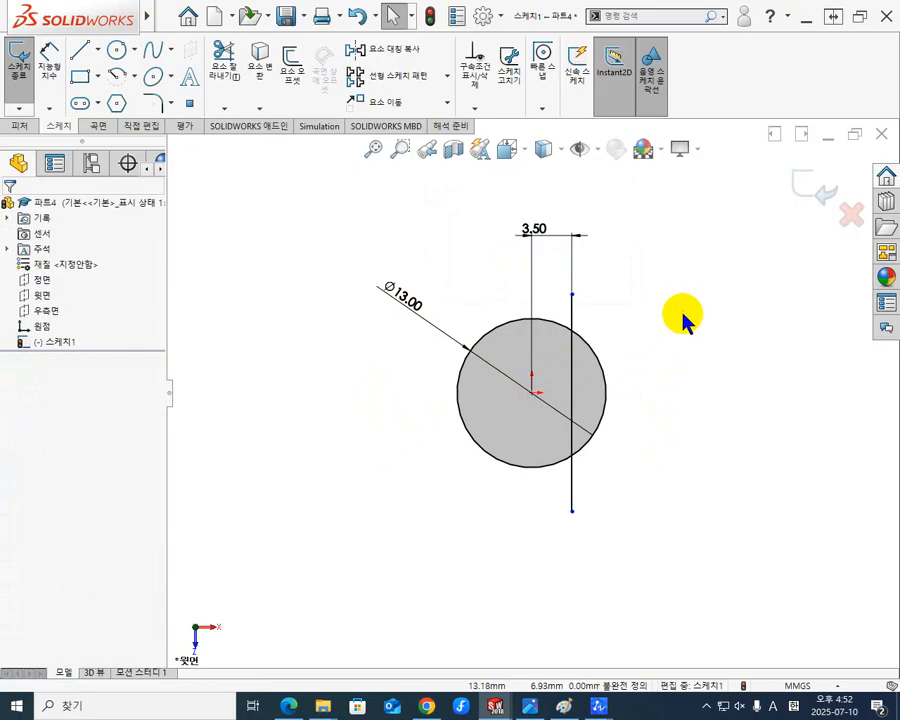
Trim both ends of the vertical line outside the circle and centre the 3.5 mm dimension text between its extension lines
{"action": "left_click", "coordinate": [226, 52]}
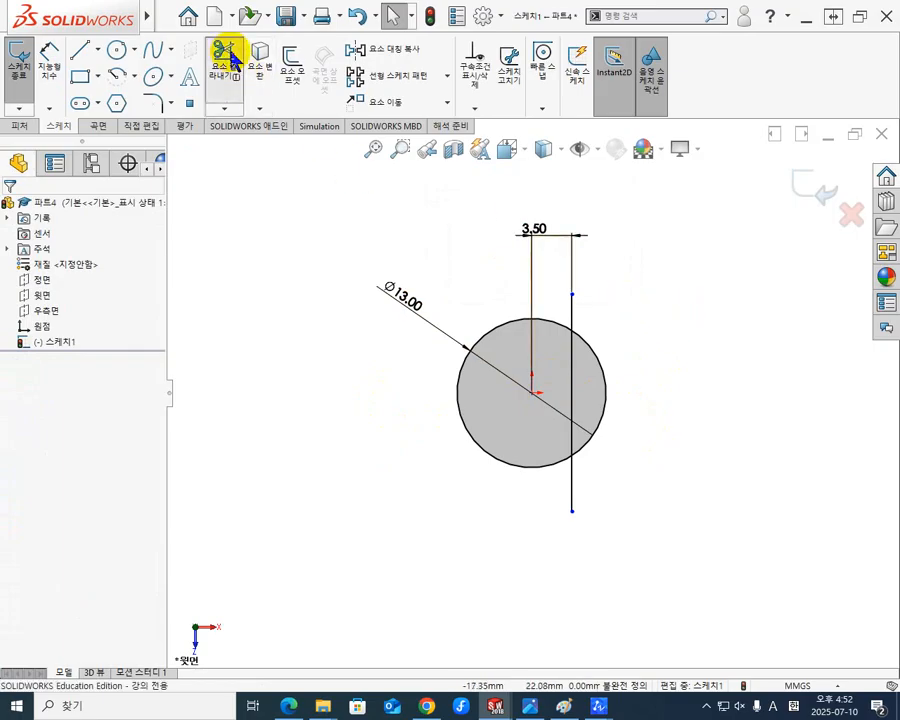
{"action": "left_click", "coordinate": [574, 313]}
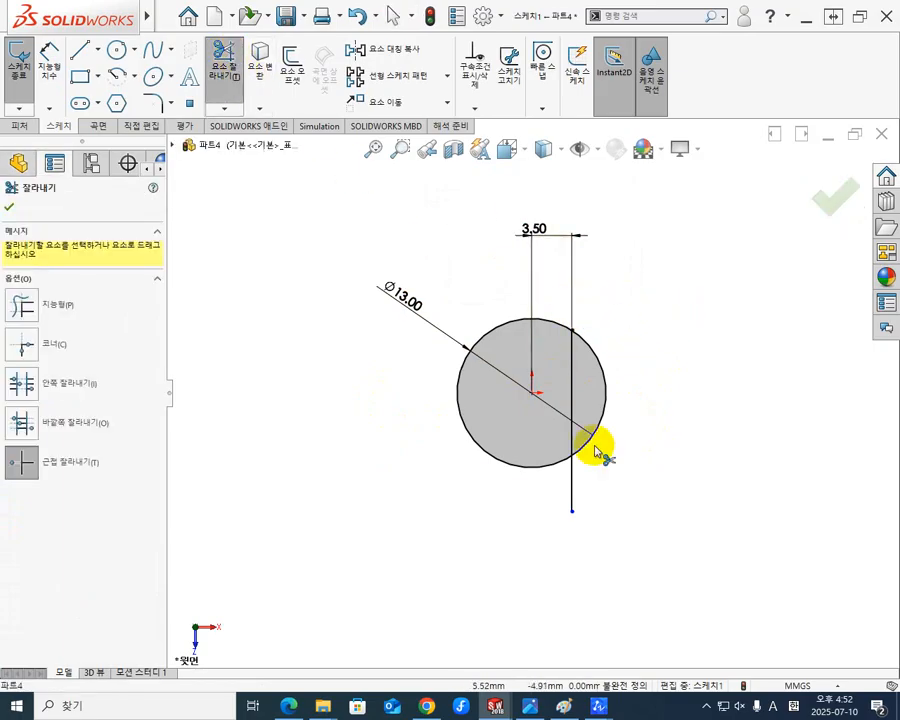
{"action": "left_click", "coordinate": [574, 494]}
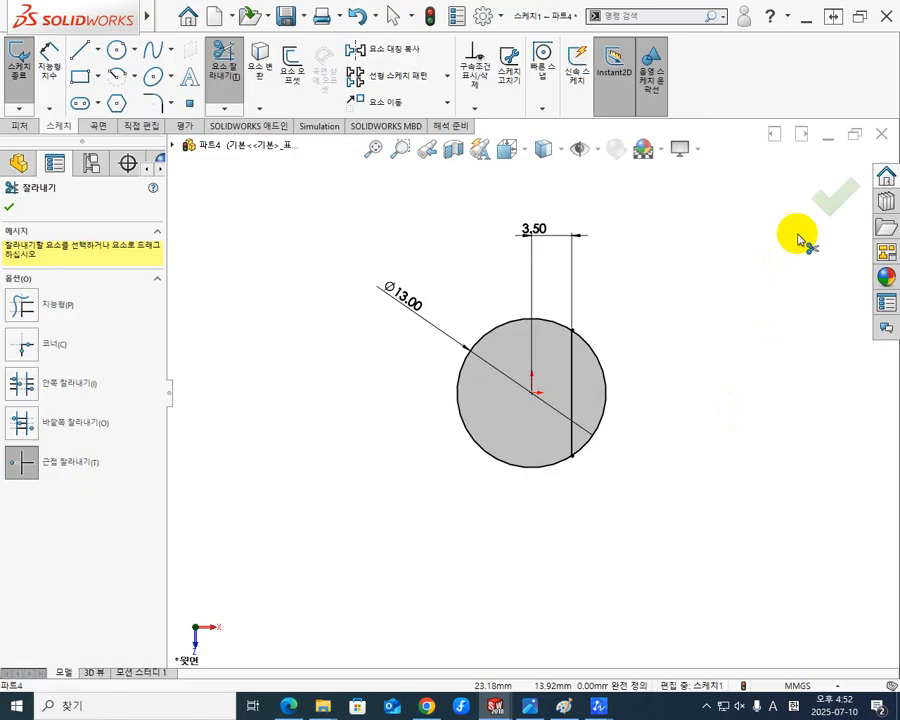
{"action": "left_click", "coordinate": [826, 198]}
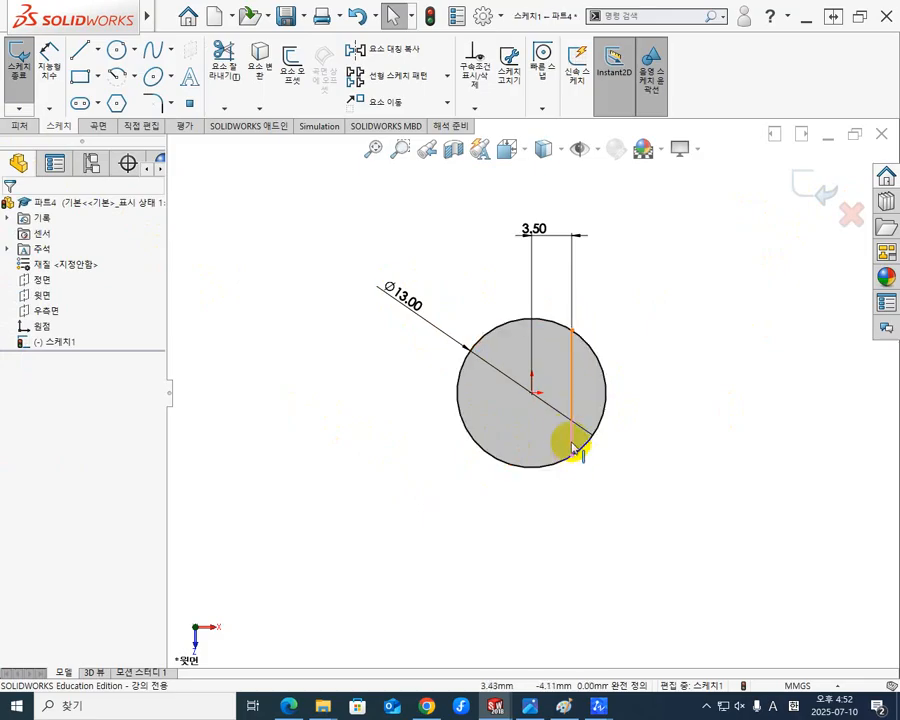
{"action": "left_click", "coordinate": [552, 234]}
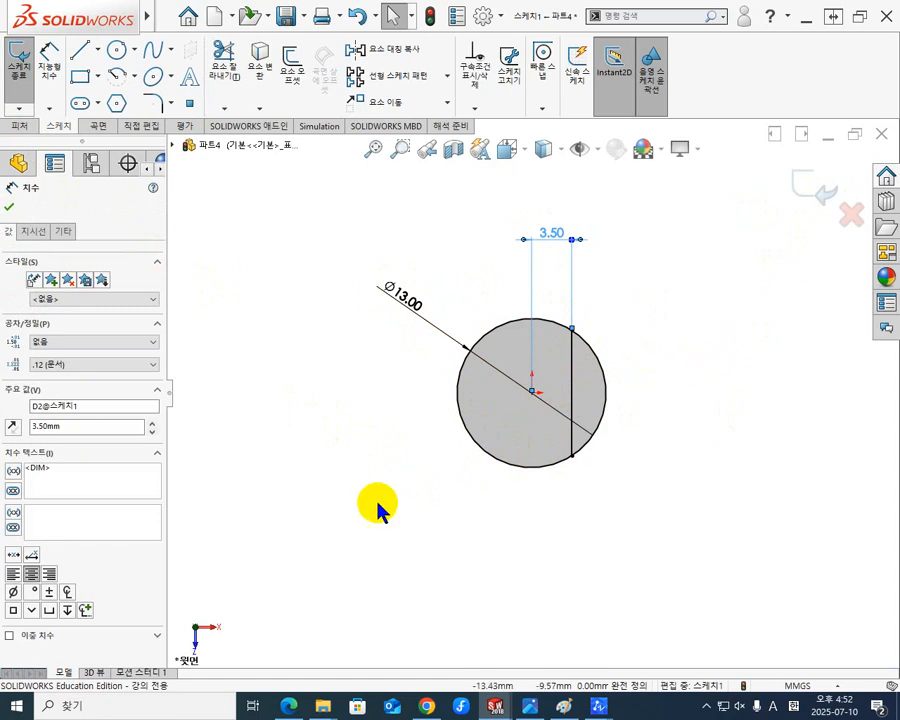
Extrude the full circle contour as a 13 mm blind boss, checking the collar height in the ZWCAD drawing before entering the depth
{"action": "left_click", "coordinate": [20, 128]}
{"action": "left_click", "coordinate": [20, 60]}
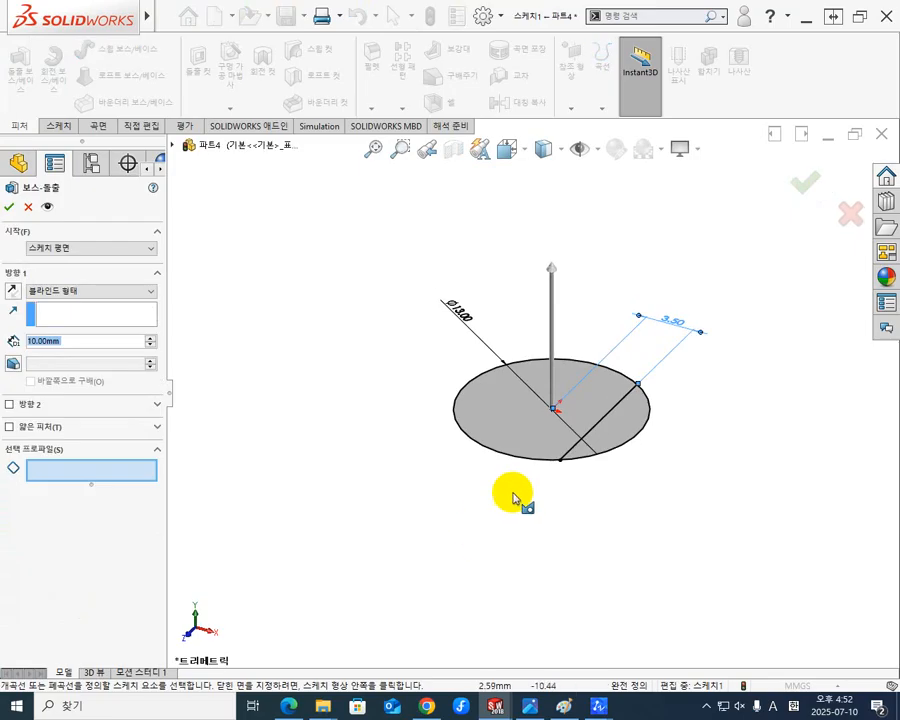
{"action": "left_click", "coordinate": [527, 465]}
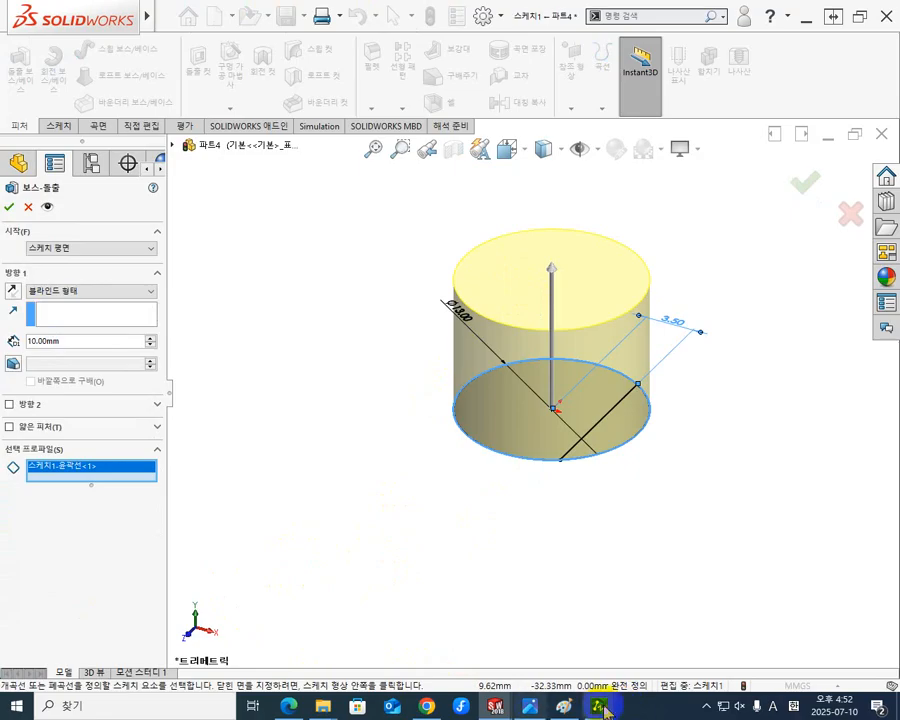
{"action": "mouse_move", "coordinate": [597, 706]}
{"action": "left_click", "coordinate": [639, 625]}
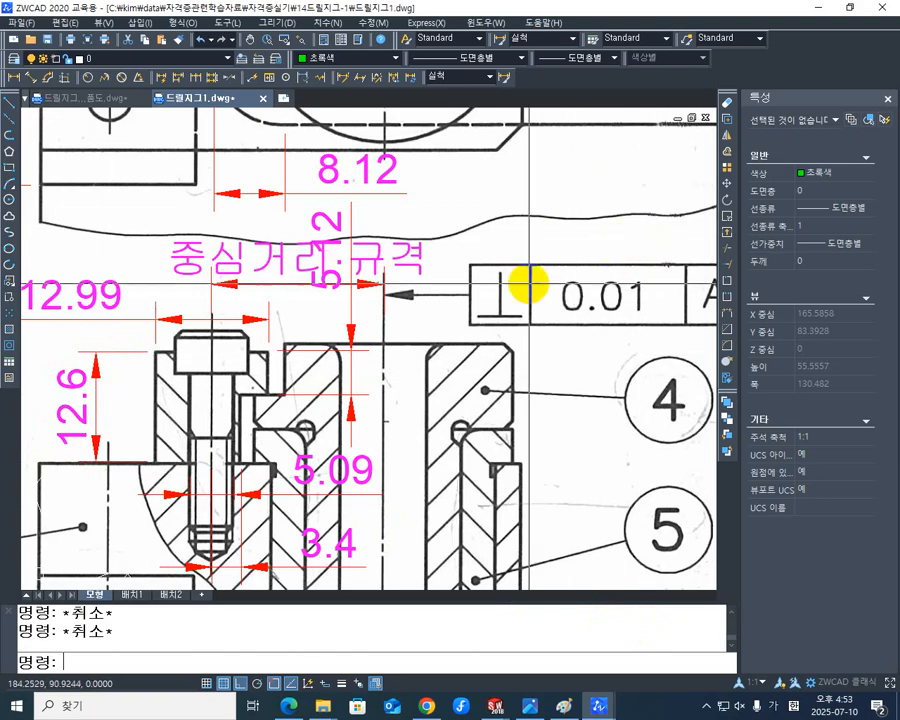
{"action": "left_click", "coordinate": [830, 8]}
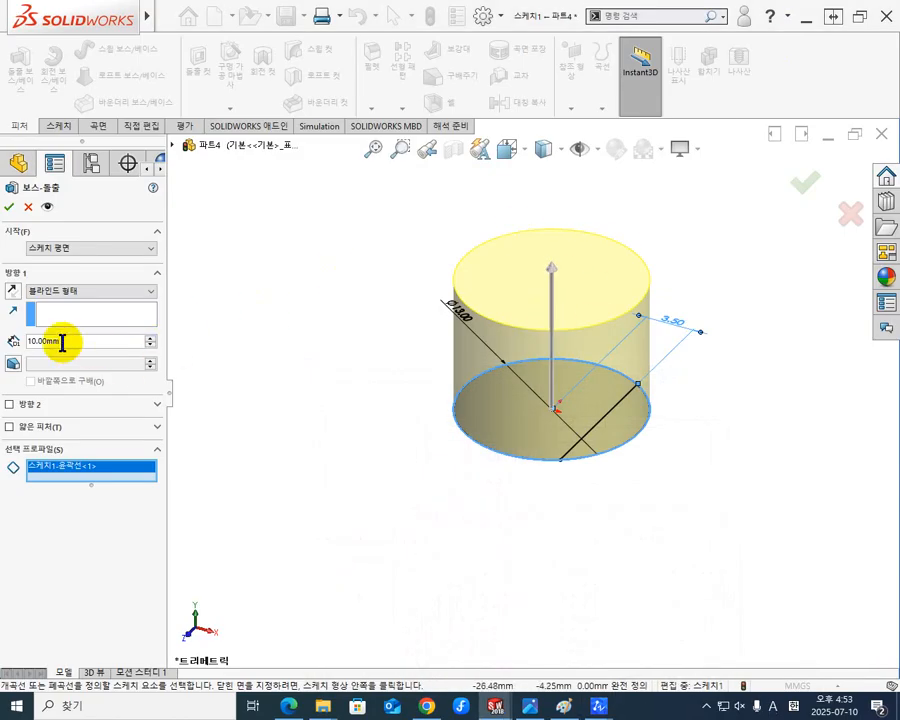
{"action": "type", "text": "13"}
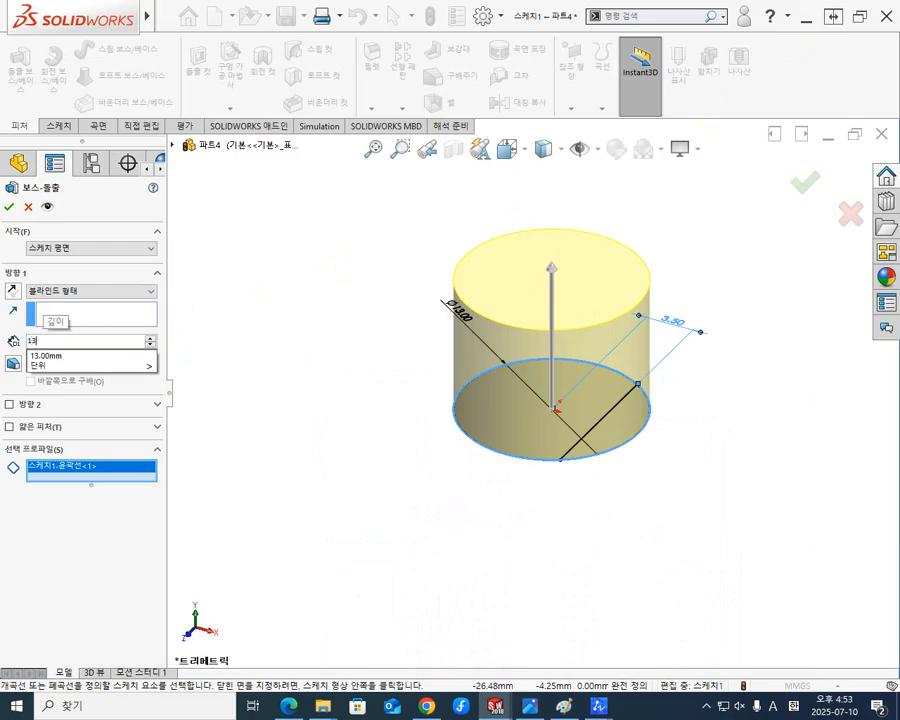
{"action": "key", "text": "Return"}
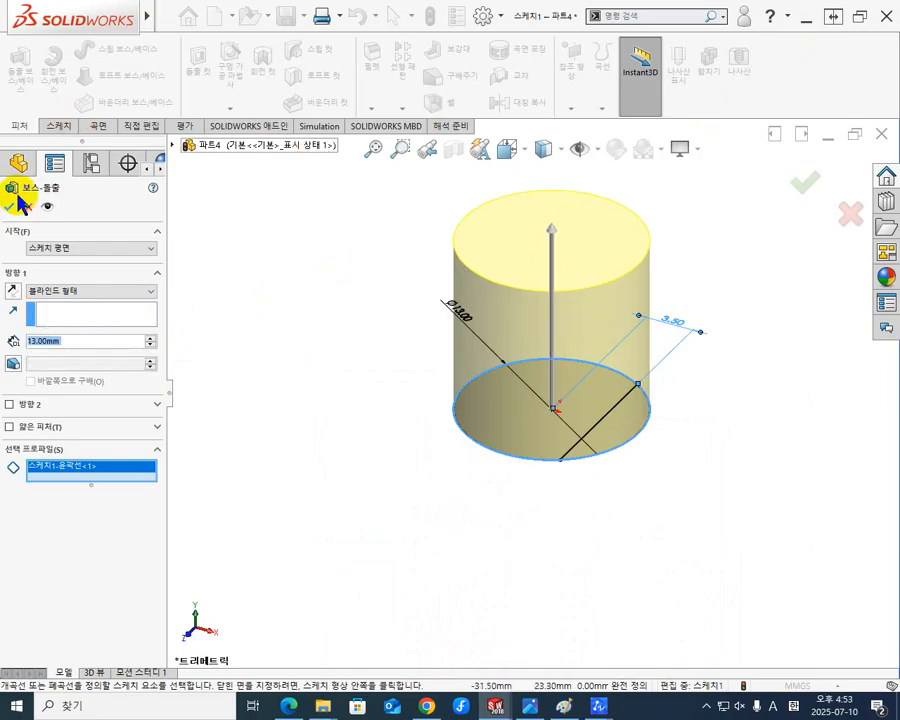
{"action": "left_click", "coordinate": [11, 208]}
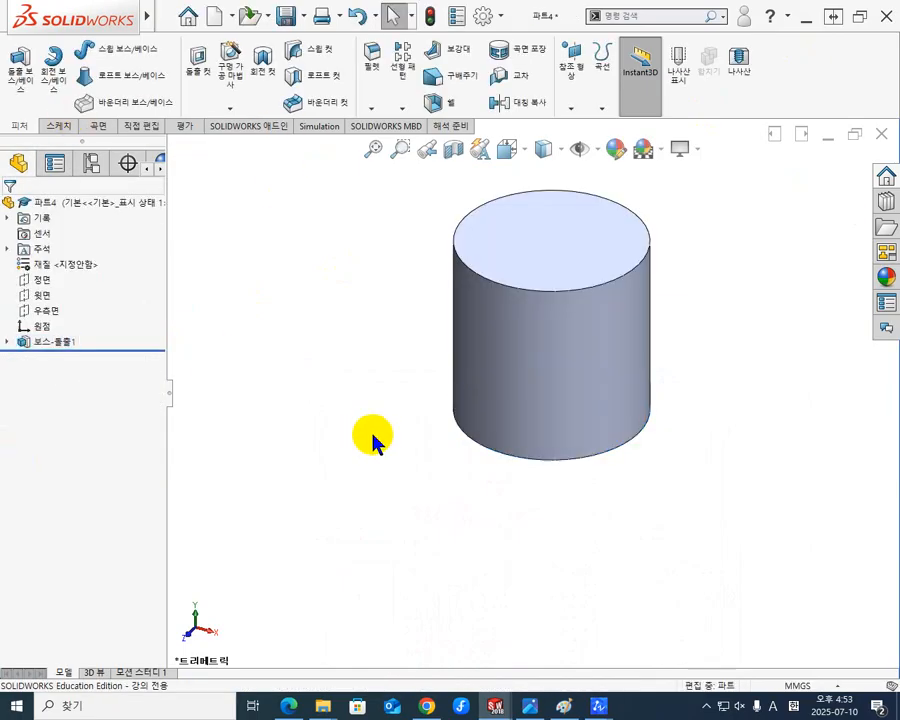
Start an extruded cut from the boss's sketch, using only the small segment outside the 3.5 mm line and directing it into the body
{"action": "left_click", "coordinate": [8, 343]}
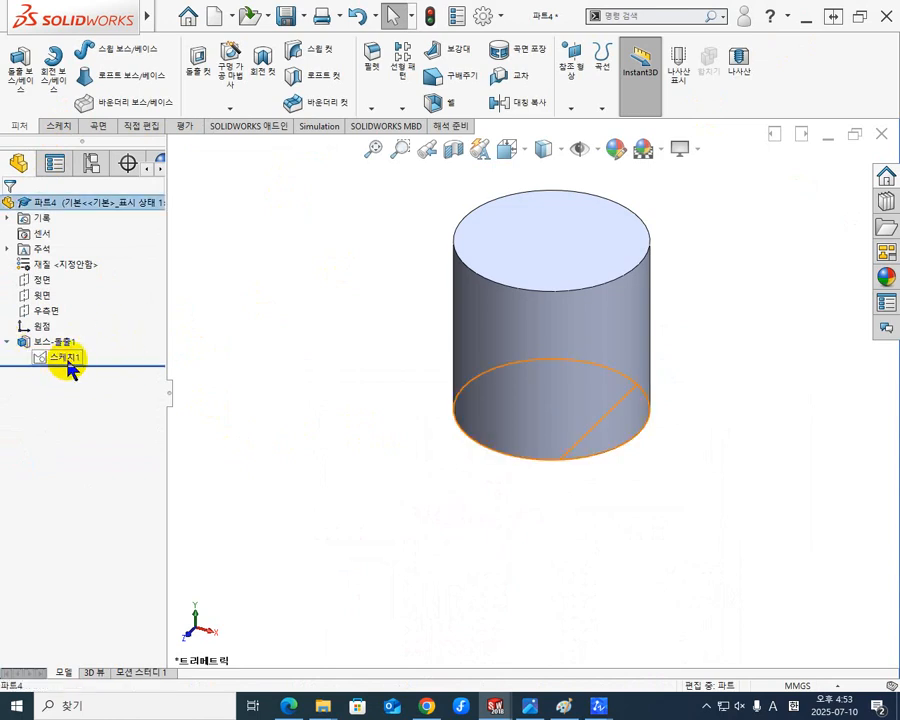
{"action": "left_click", "coordinate": [66, 358]}
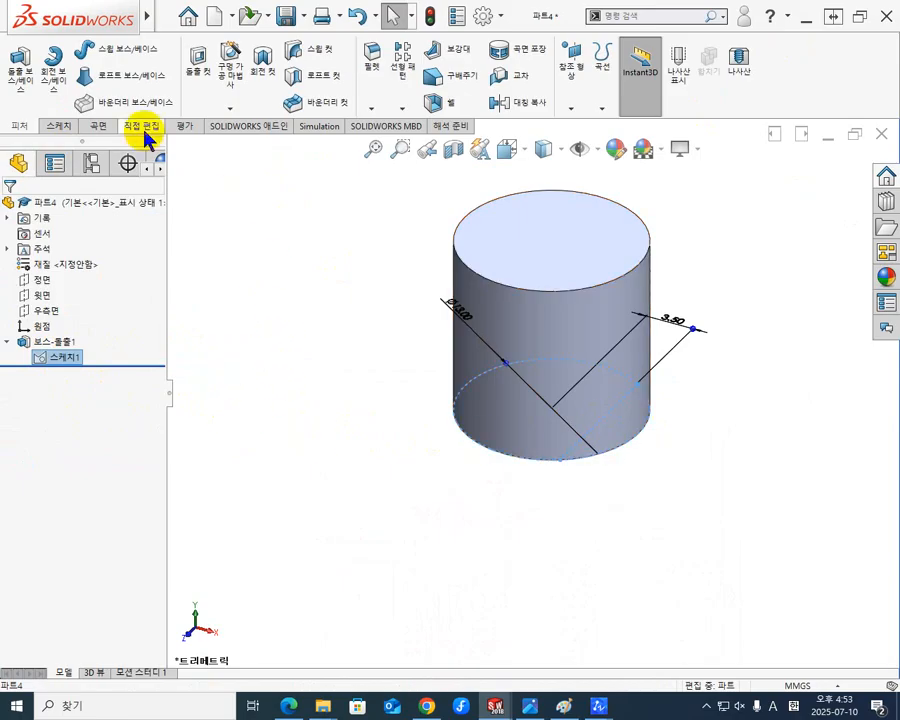
{"action": "left_click", "coordinate": [203, 64]}
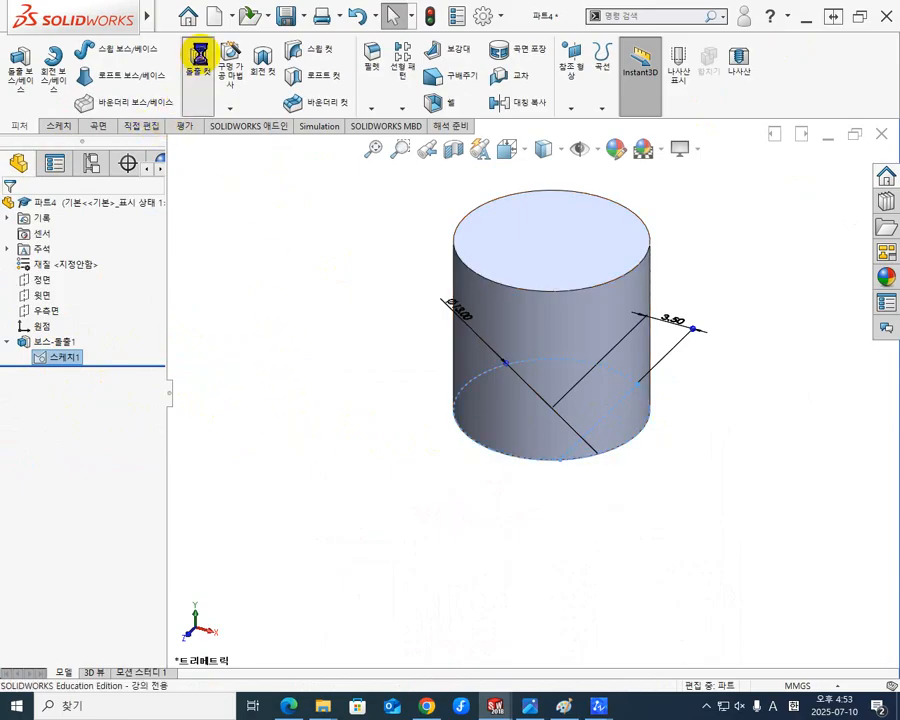
{"action": "mouse_move", "coordinate": [295, 447]}
{"action": "middle_mouse_down"}
{"action": "mouse_move", "coordinate": [325, 253]}
{"action": "mouse_move", "coordinate": [295, 215]}
{"action": "mouse_move", "coordinate": [313, 213]}
{"action": "middle_mouse_up"}
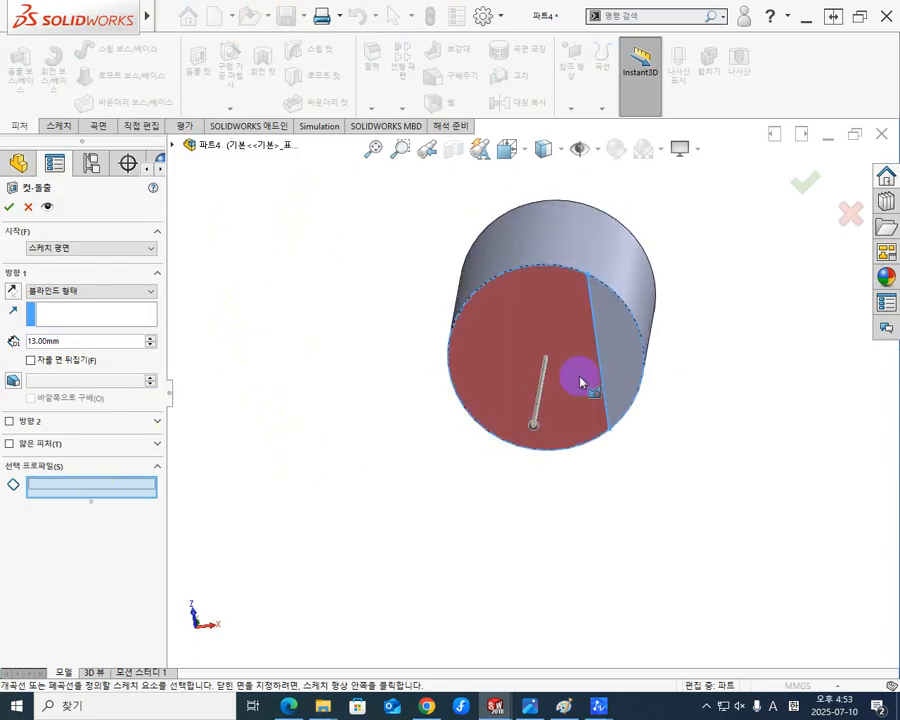
{"action": "left_click", "coordinate": [624, 322]}
{"action": "middle_click_drag", "start_coordinate": [447, 322], "coordinate": [382, 446]}
{"action": "left_click", "coordinate": [14, 292]}
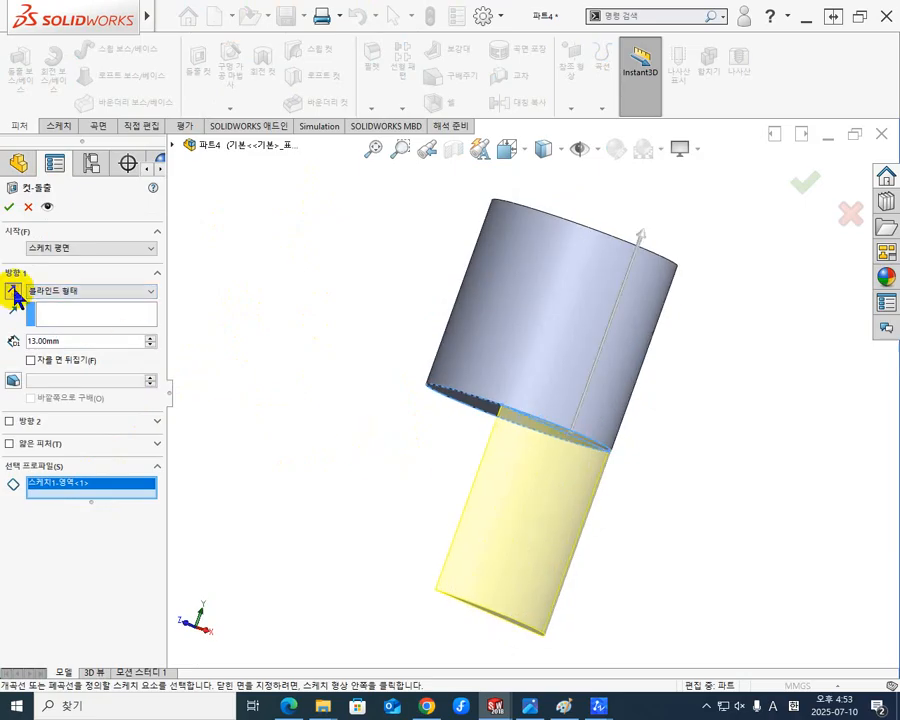
{"action": "middle_click_drag", "start_coordinate": [233, 385], "coordinate": [291, 468]}
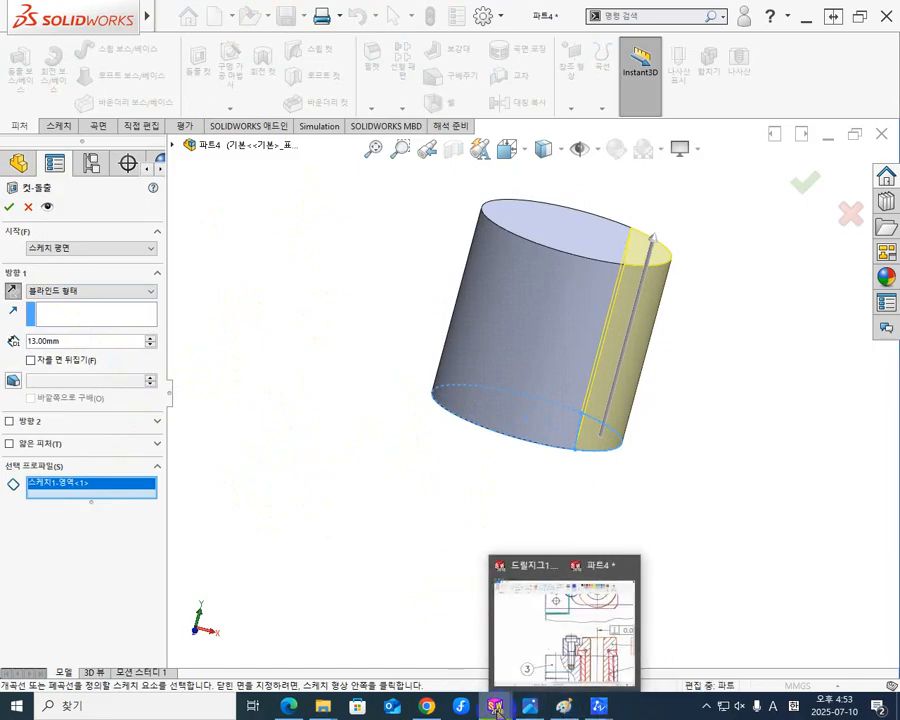
Check the collar's step height in 드릴지그1.dwg in ZWCAD, then return to SOLIDWORKS and complete the blind cut with a depth of 8 mm
{"action": "mouse_move", "coordinate": [528, 704]}
{"action": "mouse_move", "coordinate": [596, 704]}
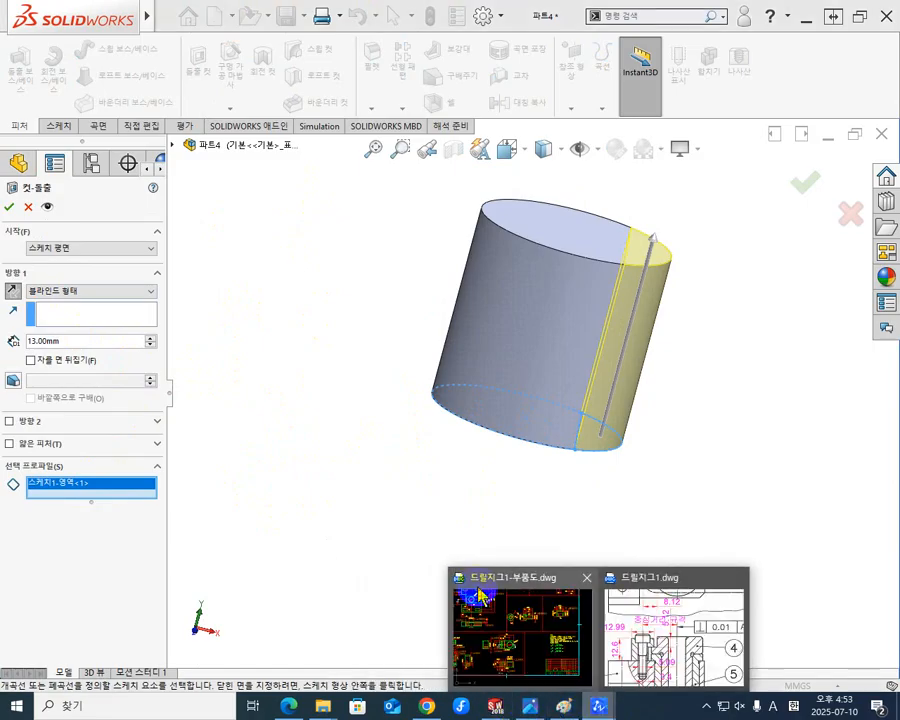
{"action": "left_click", "coordinate": [627, 667]}
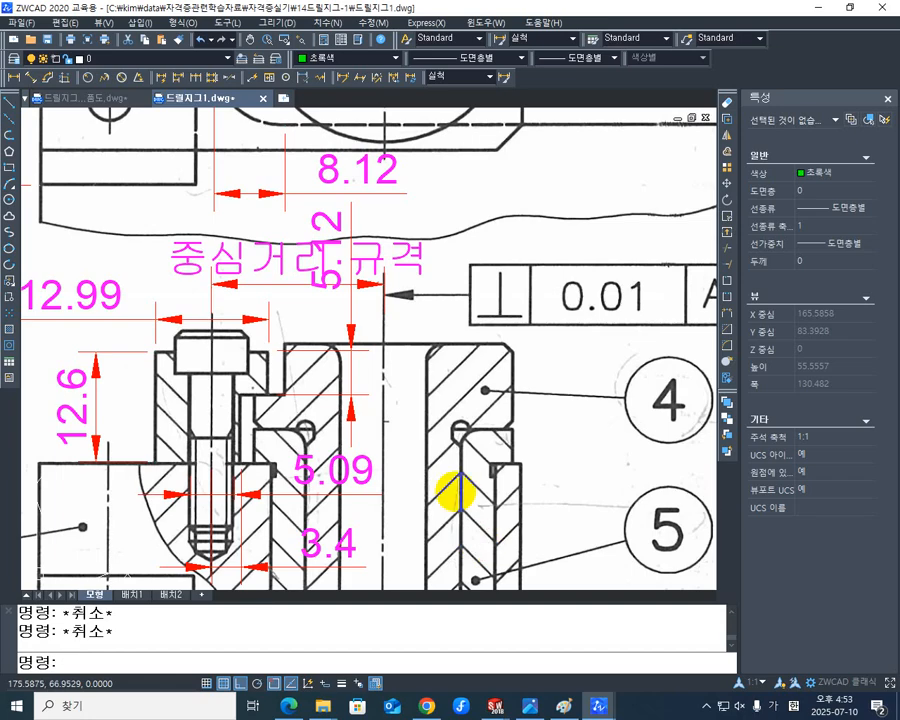
{"action": "mouse_move", "coordinate": [387, 413]}
{"action": "middle_mouse_down"}
{"action": "mouse_move", "coordinate": [422, 396]}
{"action": "mouse_move", "coordinate": [443, 406]}
{"action": "middle_mouse_up"}
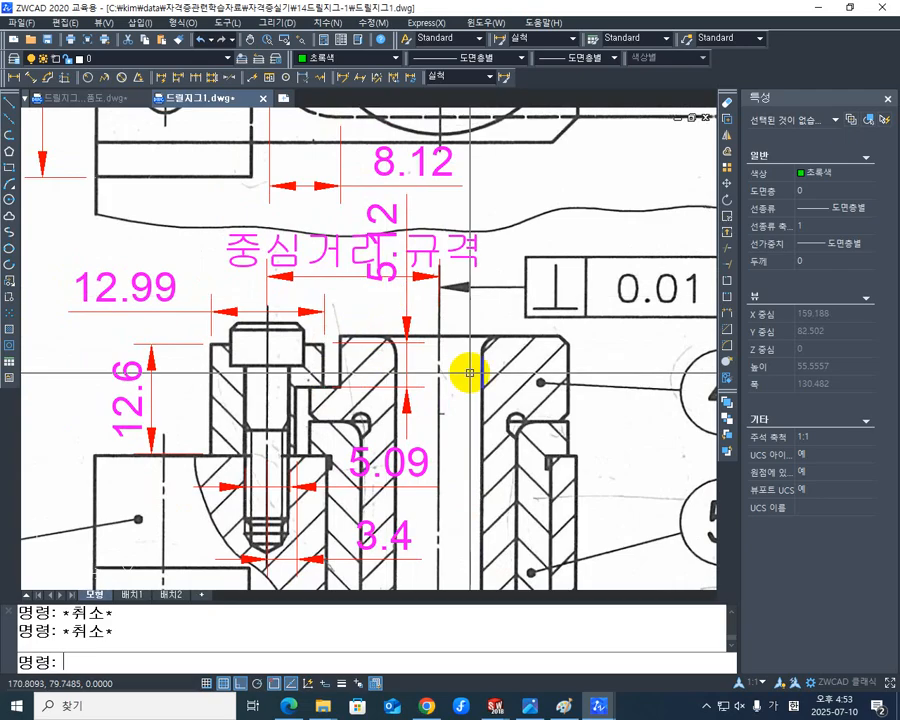
{"action": "left_click", "coordinate": [818, 9]}
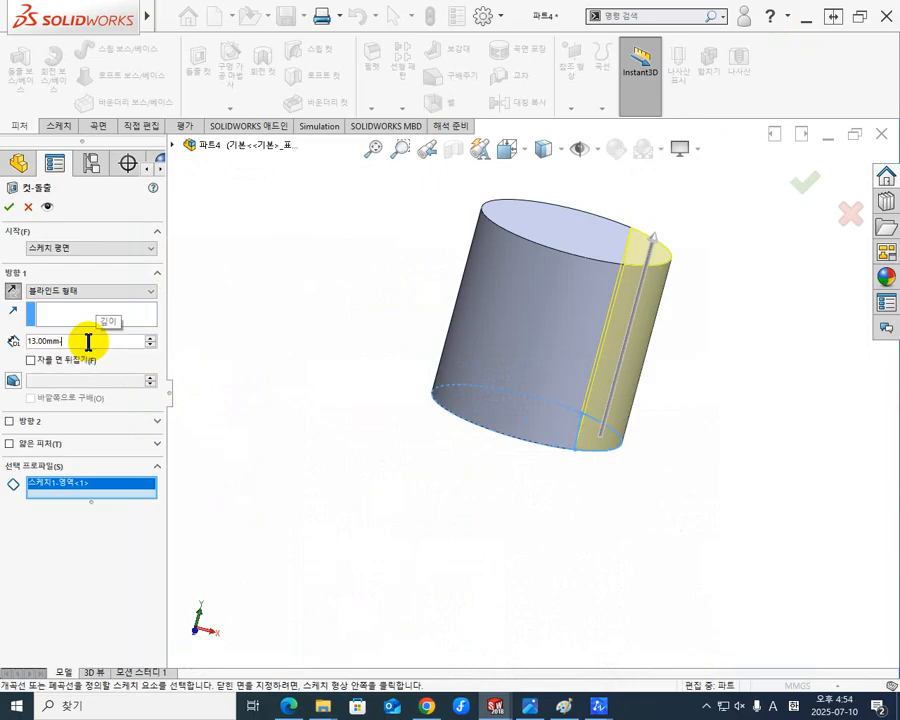
{"action": "type", "text": "8"}
{"action": "key", "text": "Return"}
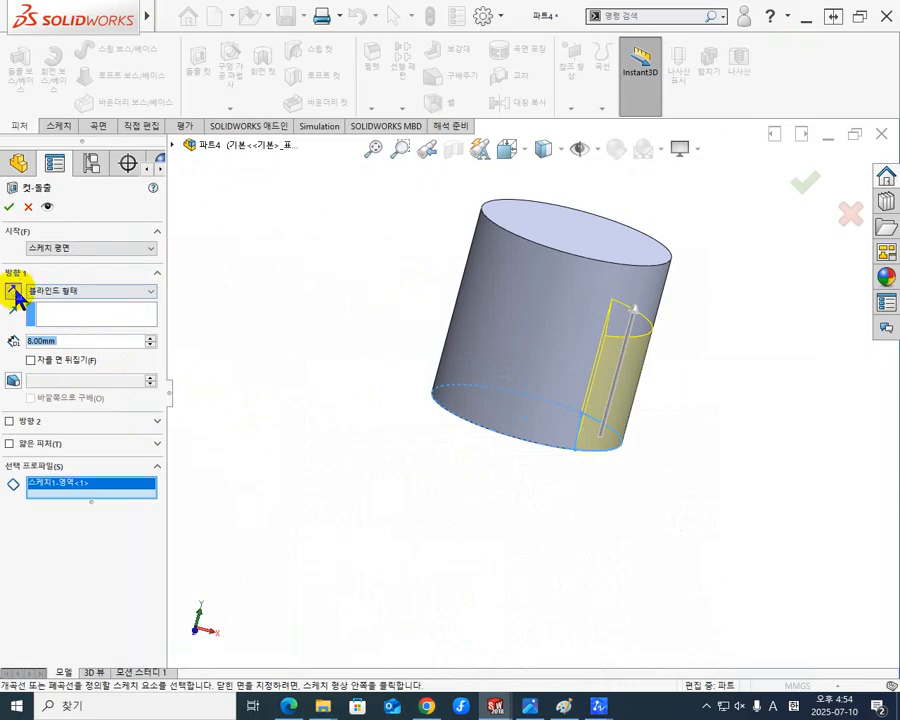
{"action": "left_click", "coordinate": [10, 207]}
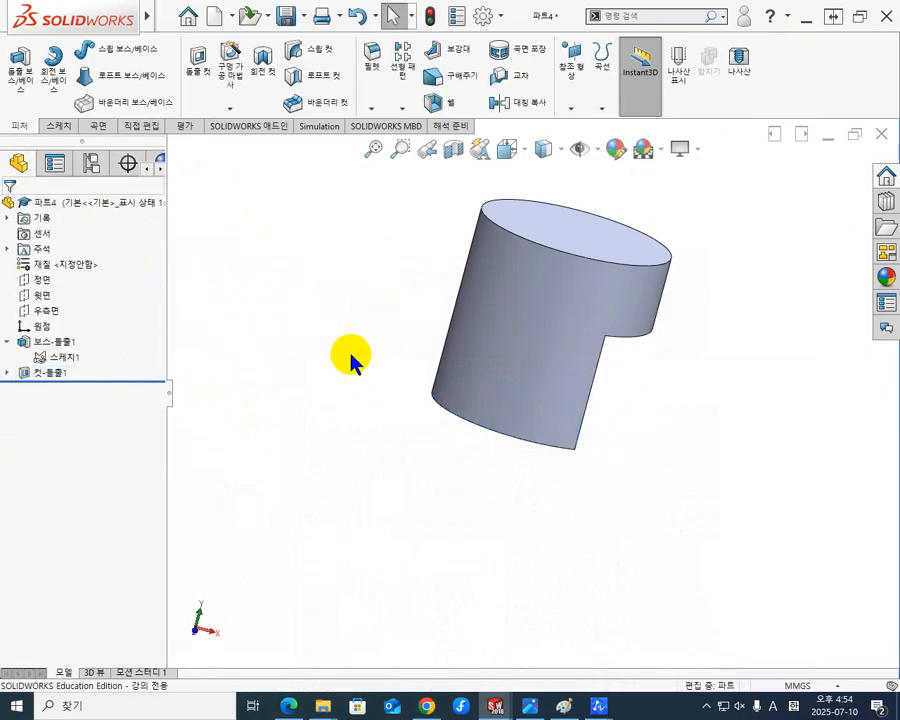
Start a Hole Wizard counterbore hole on the collar's round top face
{"action": "middle_click_drag", "start_coordinate": [351, 358], "coordinate": [393, 400]}
{"action": "scroll", "coordinate": [639, 267], "scroll_direction": "down", "scroll_amount": 3}
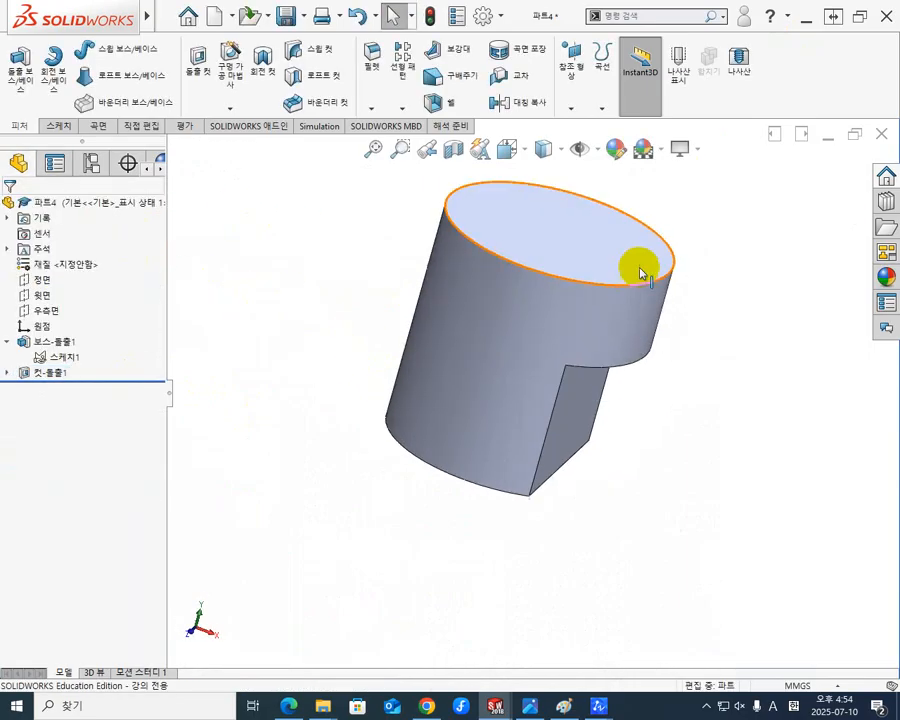
{"action": "scroll", "coordinate": [572, 267], "scroll_direction": "up", "scroll_amount": 5}
{"action": "middle_click_drag", "start_coordinate": [535, 308], "coordinate": [542, 339]}
{"action": "scroll", "coordinate": [532, 345], "scroll_direction": "down", "scroll_amount": 2}
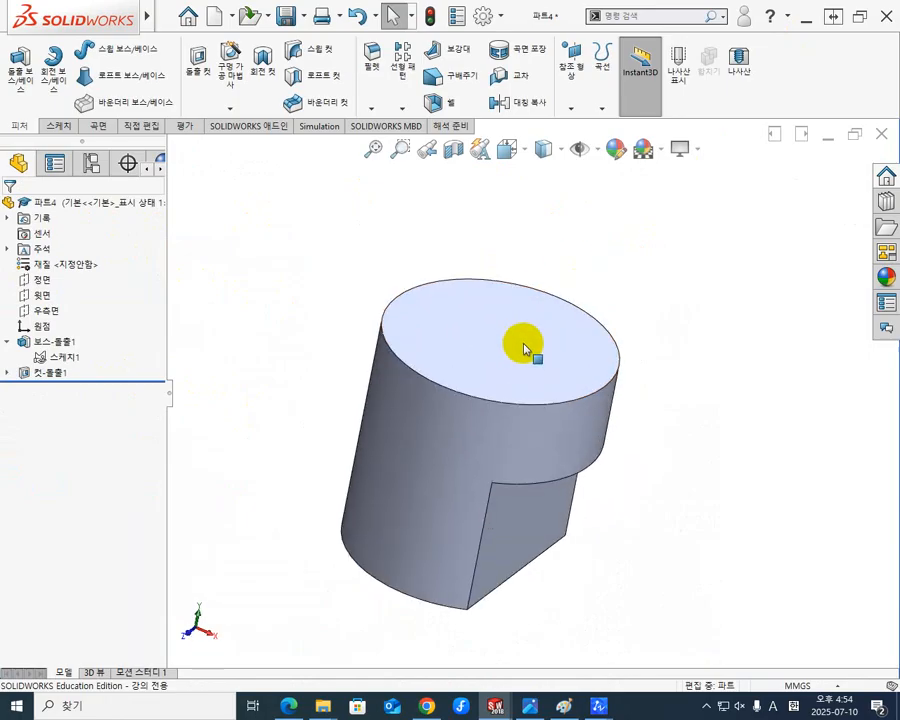
{"action": "middle_click_drag", "start_coordinate": [487, 320], "coordinate": [487, 354]}
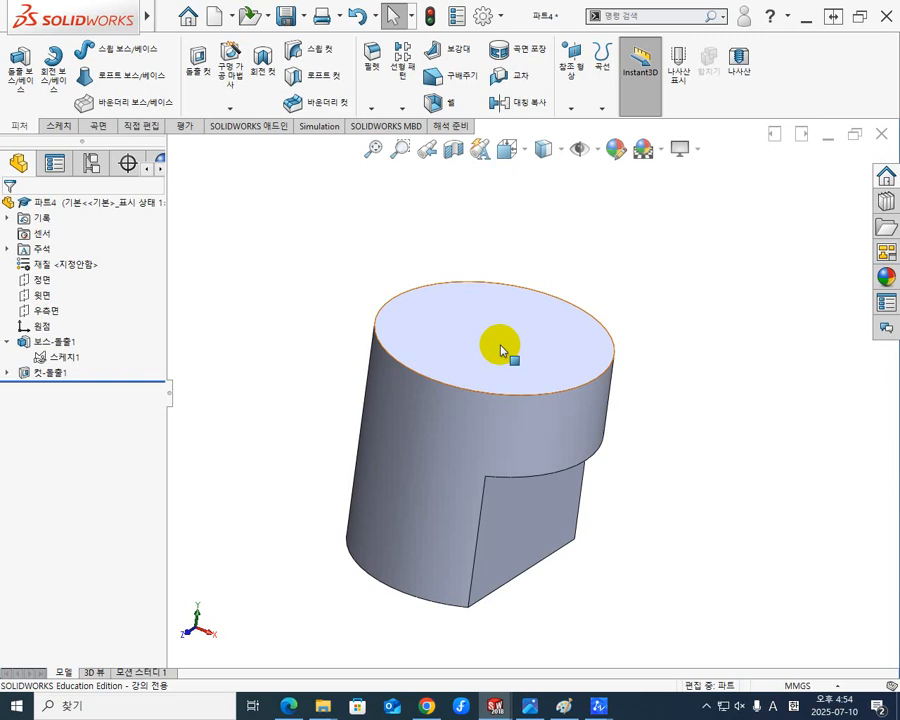
{"action": "middle_click_drag", "start_coordinate": [455, 364], "coordinate": [474, 350]}
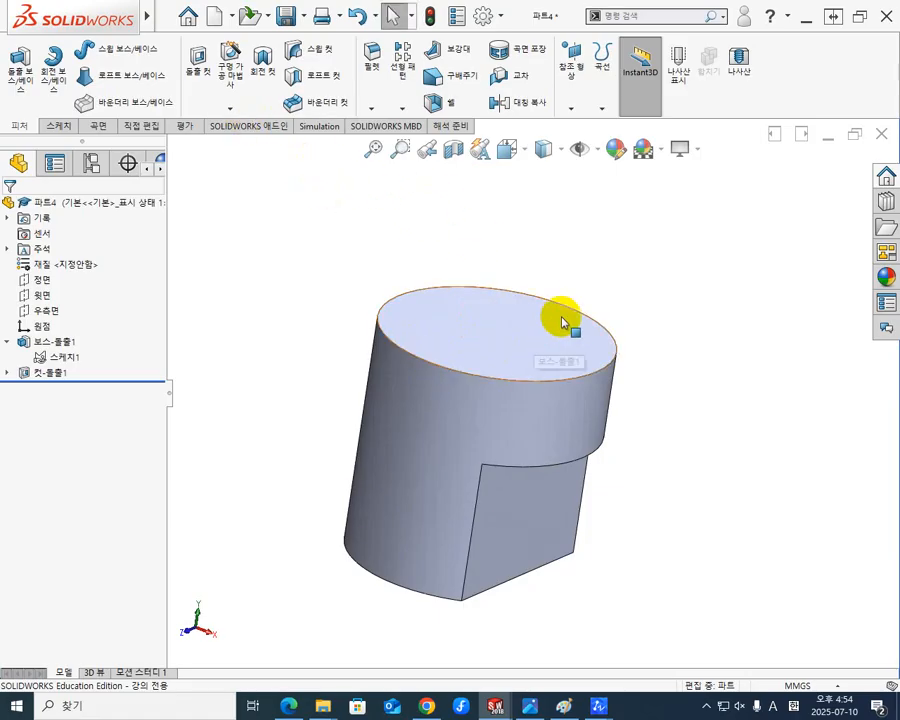
{"action": "middle_click_drag", "start_coordinate": [562, 322], "coordinate": [554, 327]}
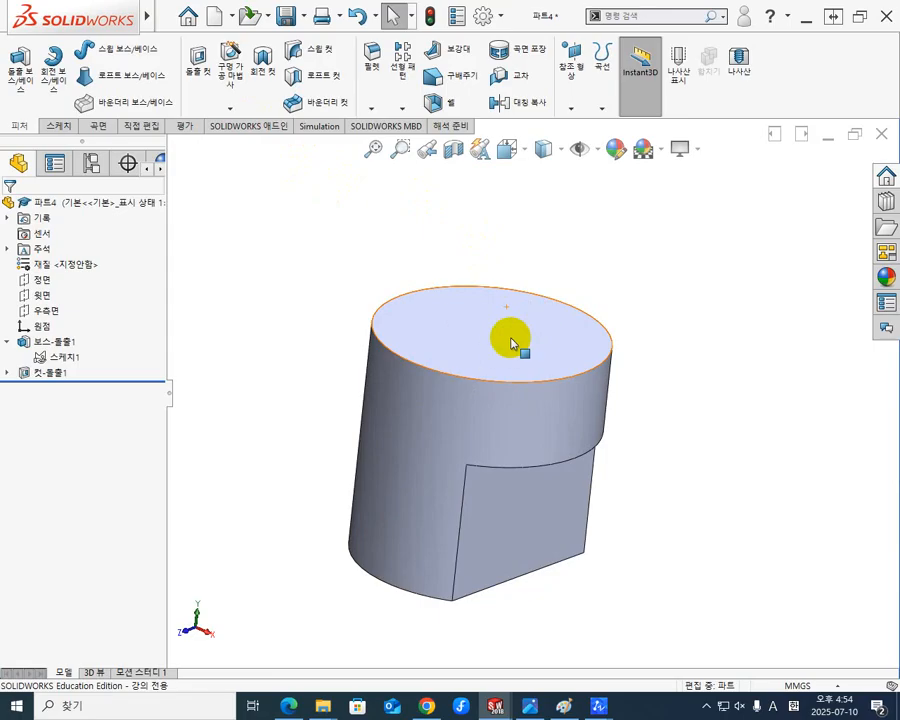
{"action": "left_click", "coordinate": [512, 342]}
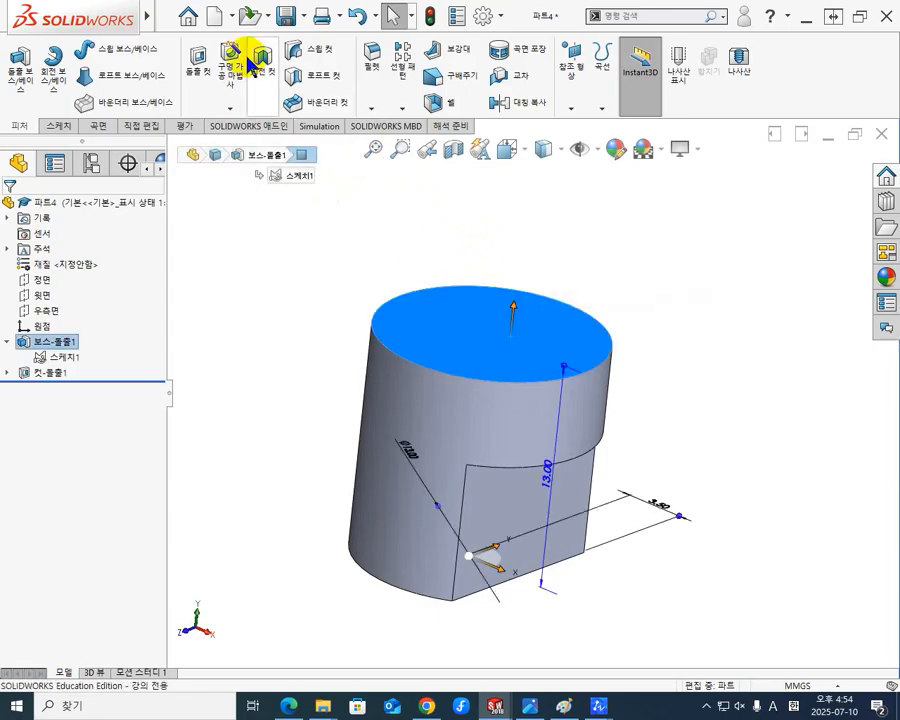
{"action": "left_click", "coordinate": [229, 52]}
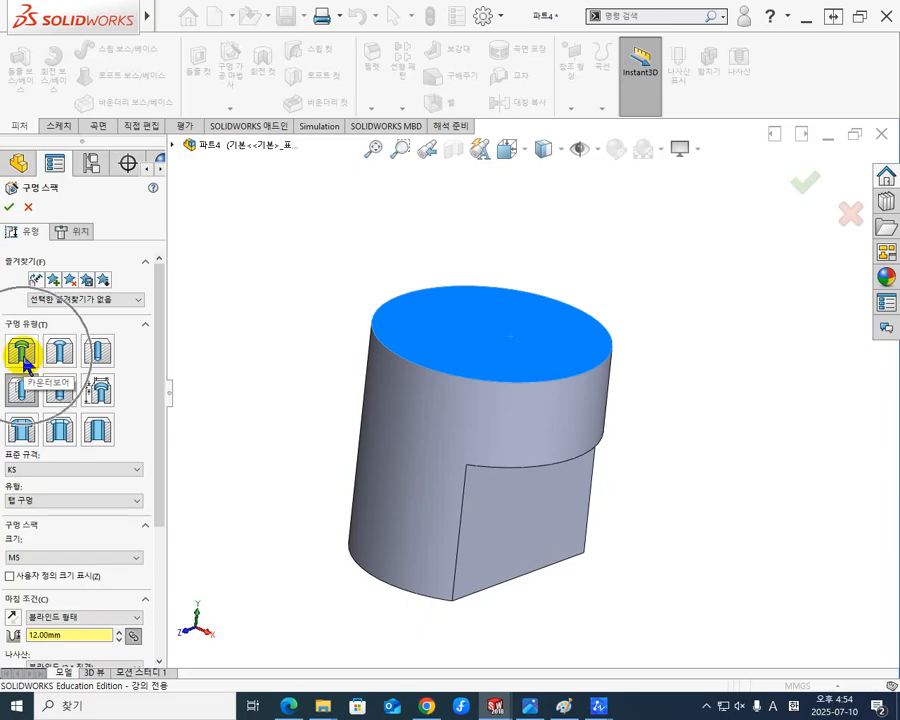
{"action": "left_click", "coordinate": [22, 352]}
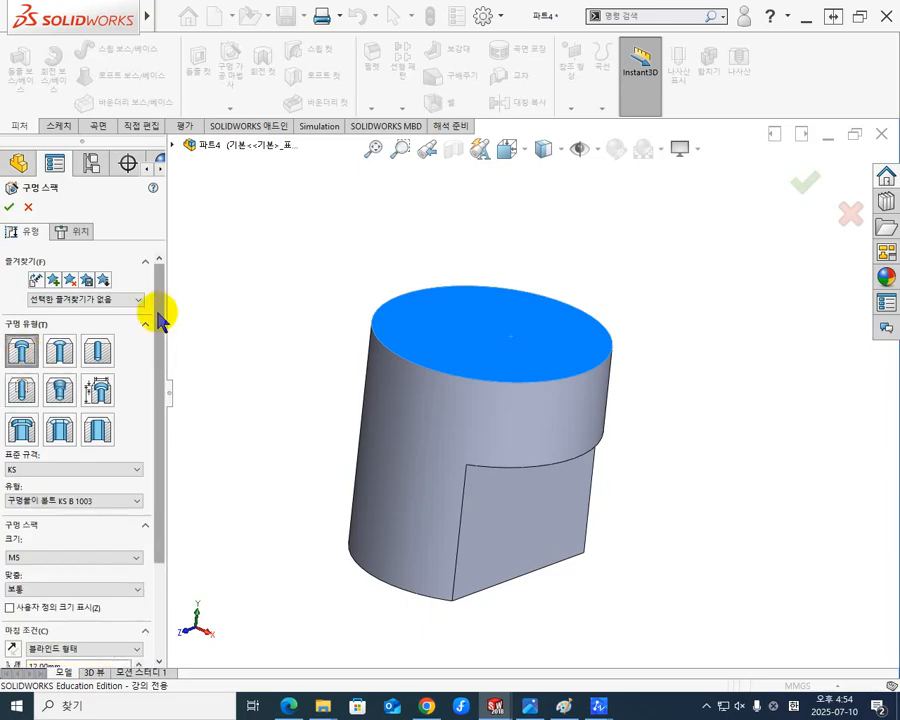
Set the counterbore hole's end condition to through all (관통) and turn off the near side countersink
{"action": "left_click_drag", "start_coordinate": [160, 318], "coordinate": [161, 448]}
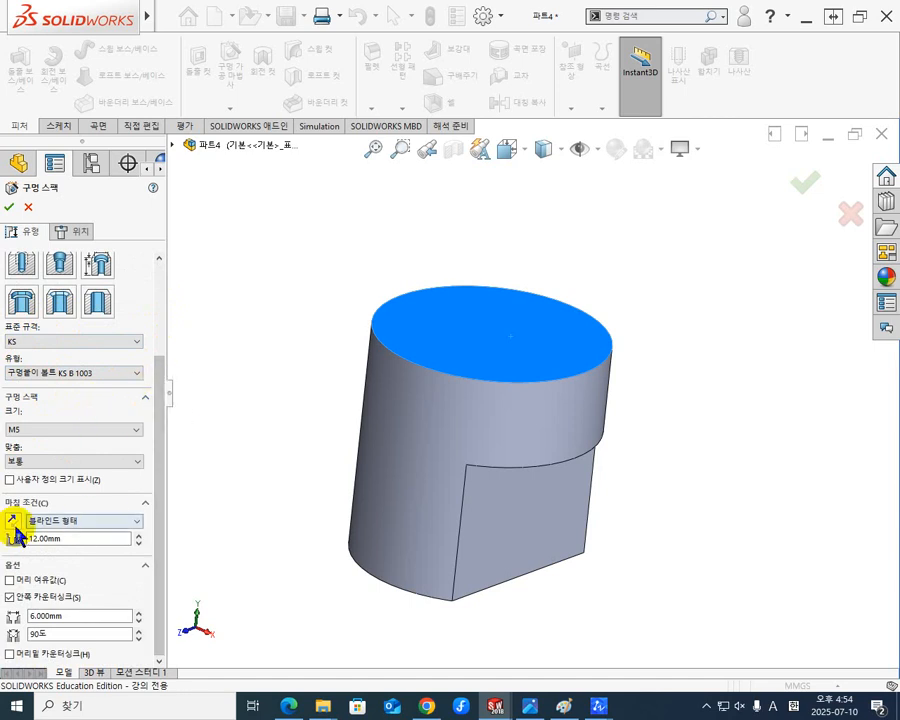
{"action": "left_click", "coordinate": [128, 522]}
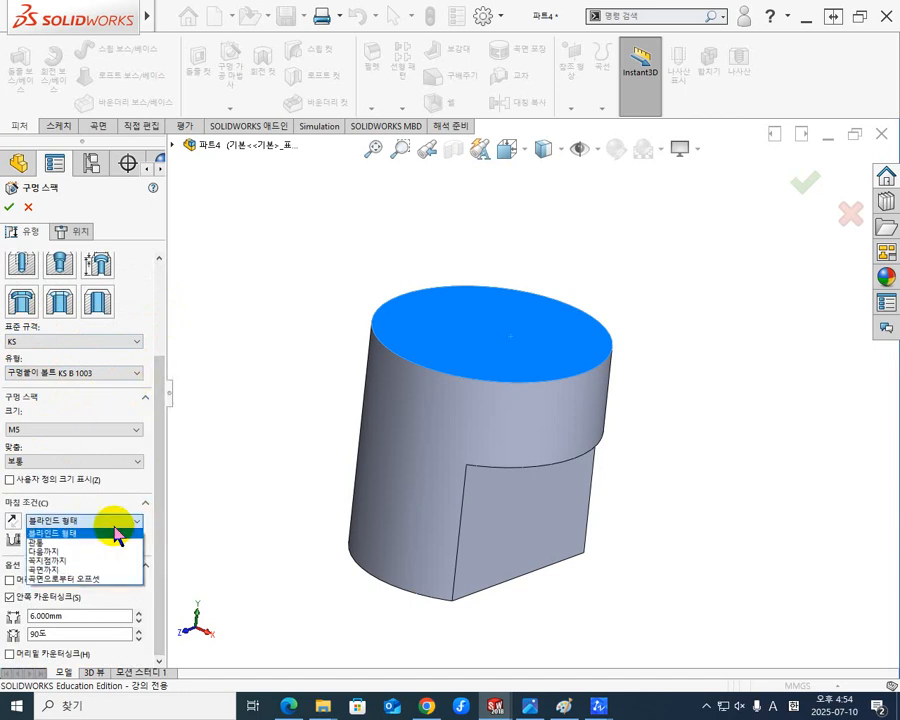
{"action": "left_click", "coordinate": [60, 543]}
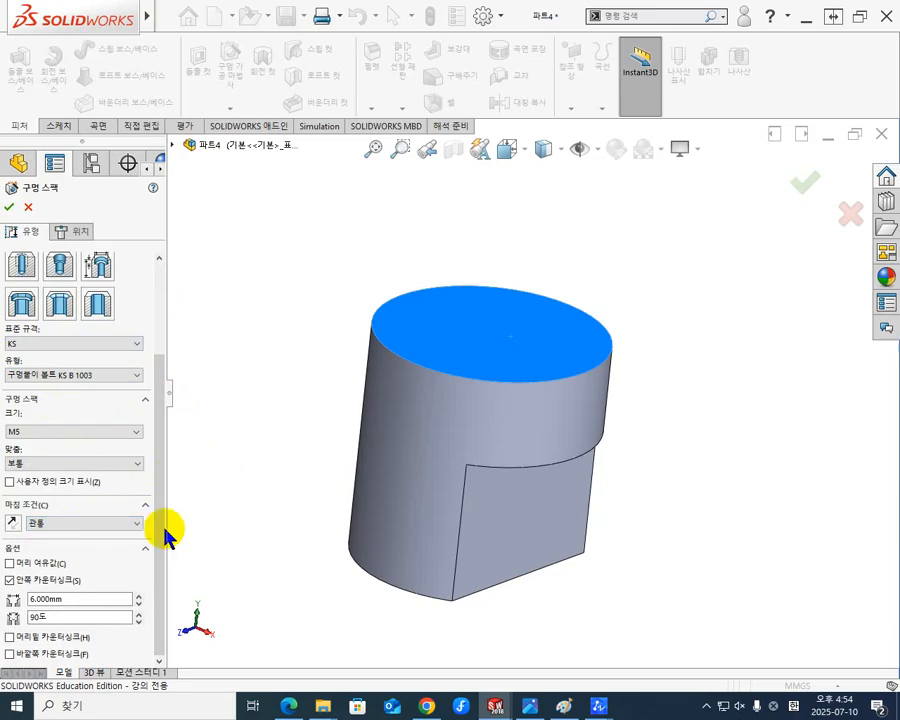
{"action": "left_click", "coordinate": [49, 582]}
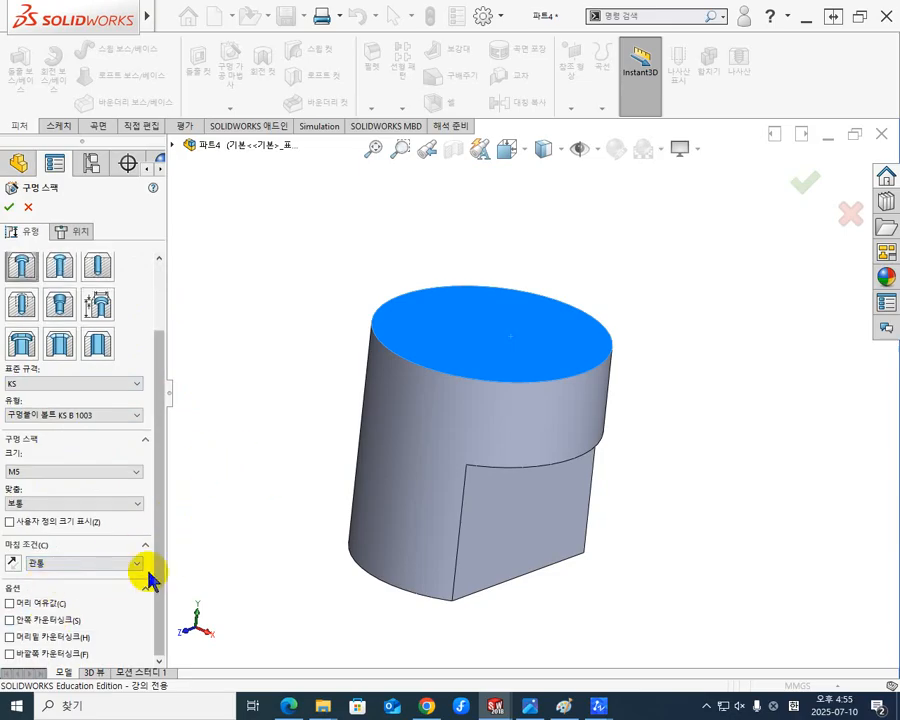
{"action": "middle_click_drag", "start_coordinate": [226, 550], "coordinate": [373, 434]}
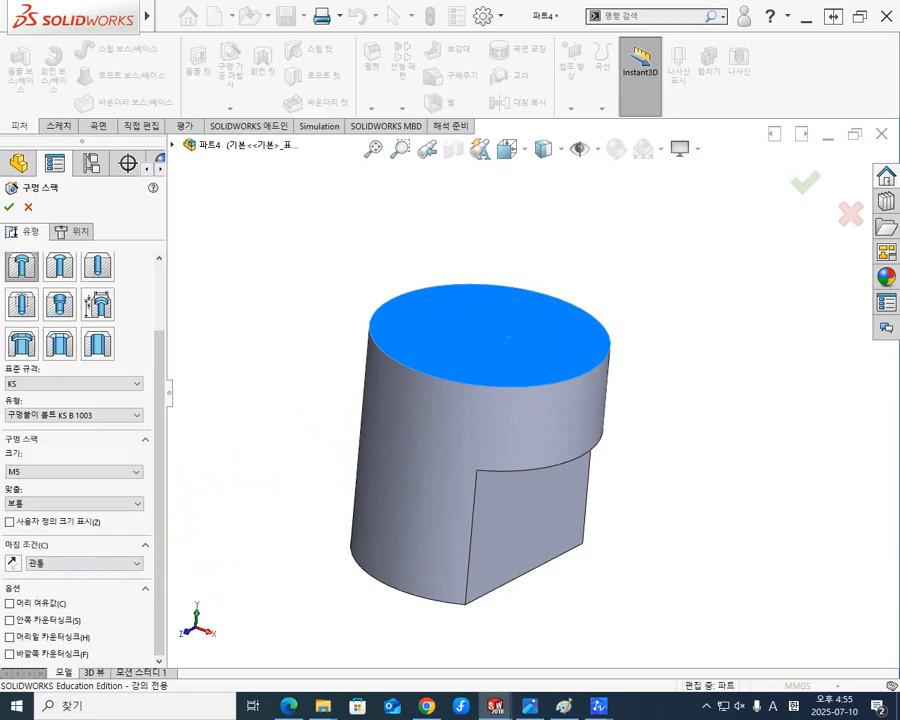
Bring up the reference image 드릴지그1.png to examine the bolt seat in the collar, and move its window aside
{"action": "key", "text": "alt+Tab"}
{"action": "left_click_drag", "start_coordinate": [211, 165], "coordinate": [321, 149]}
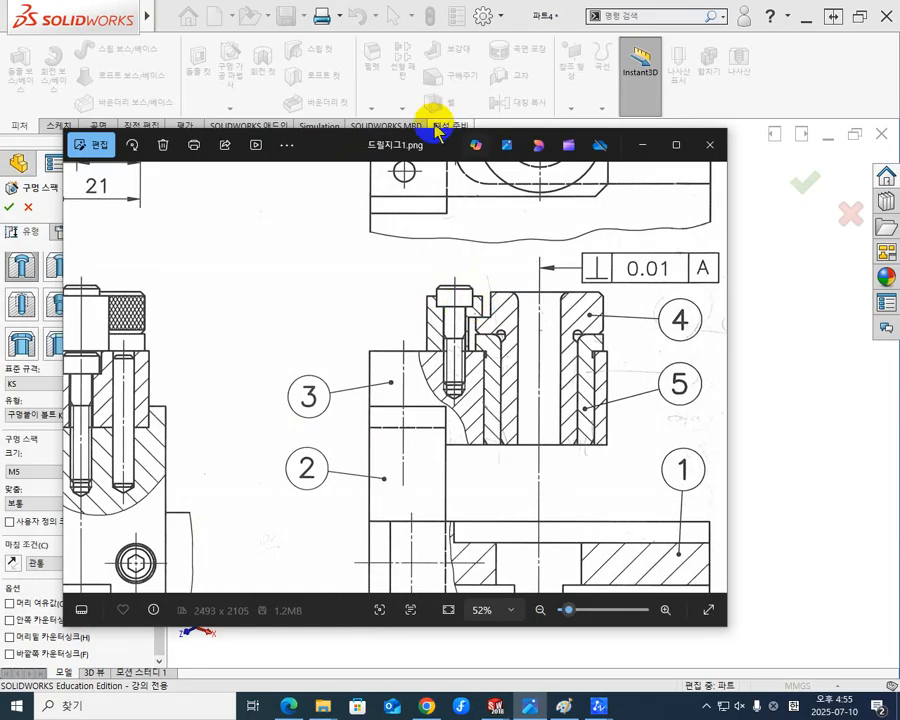
{"action": "left_click_drag", "start_coordinate": [375, 148], "coordinate": [0, 82]}
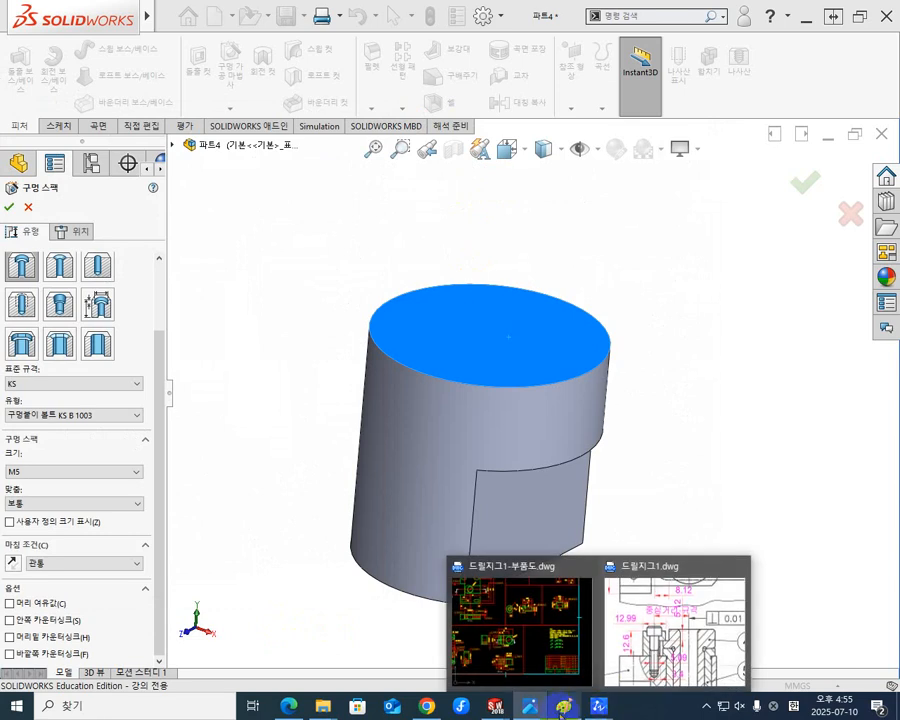
Switch to 드릴지그1.dwg in ZWCAD and add a vertical linear dimension from the underside of the bolt head to the collar's top face
{"action": "mouse_move", "coordinate": [598, 706]}
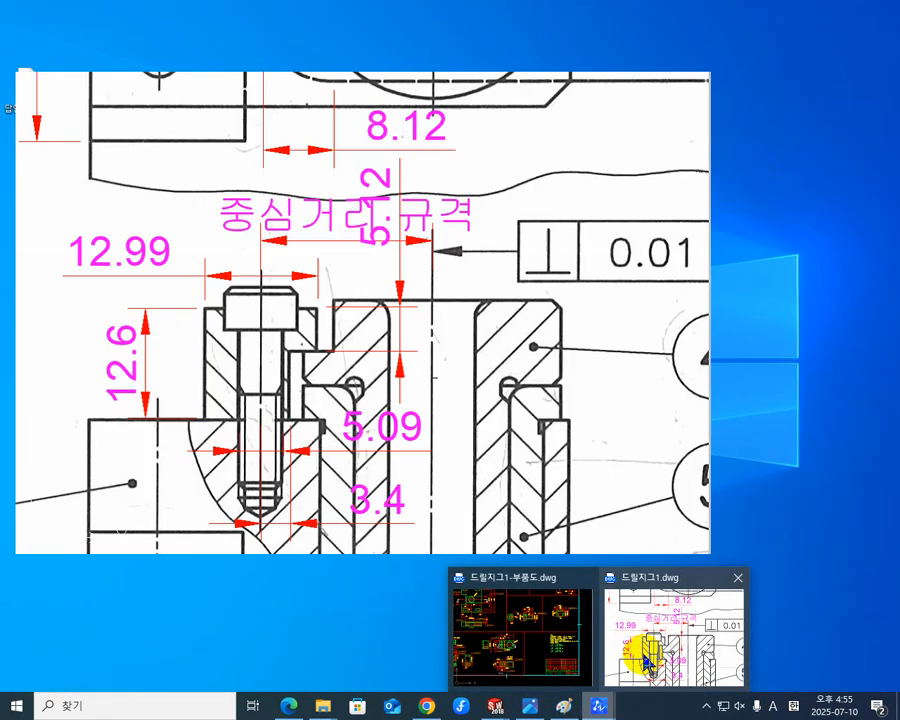
{"action": "left_click", "coordinate": [645, 642]}
{"action": "scroll", "coordinate": [430, 405], "scroll_direction": "up", "scroll_amount": 4}
{"action": "middle_click_drag", "start_coordinate": [250, 381], "coordinate": [582, 400]}
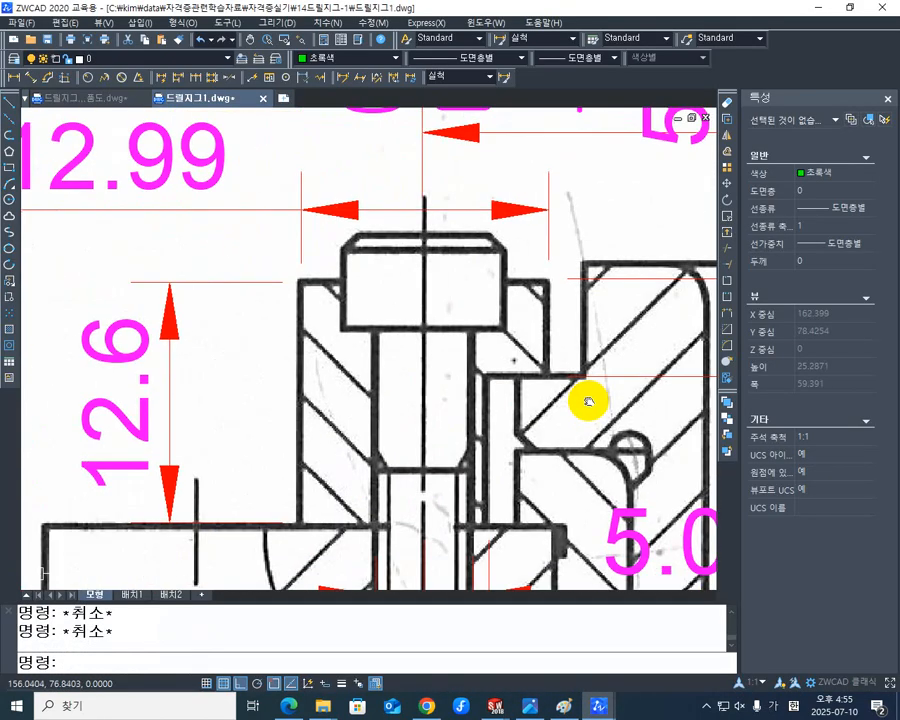
{"action": "middle_click_drag", "start_coordinate": [350, 324], "coordinate": [474, 420]}
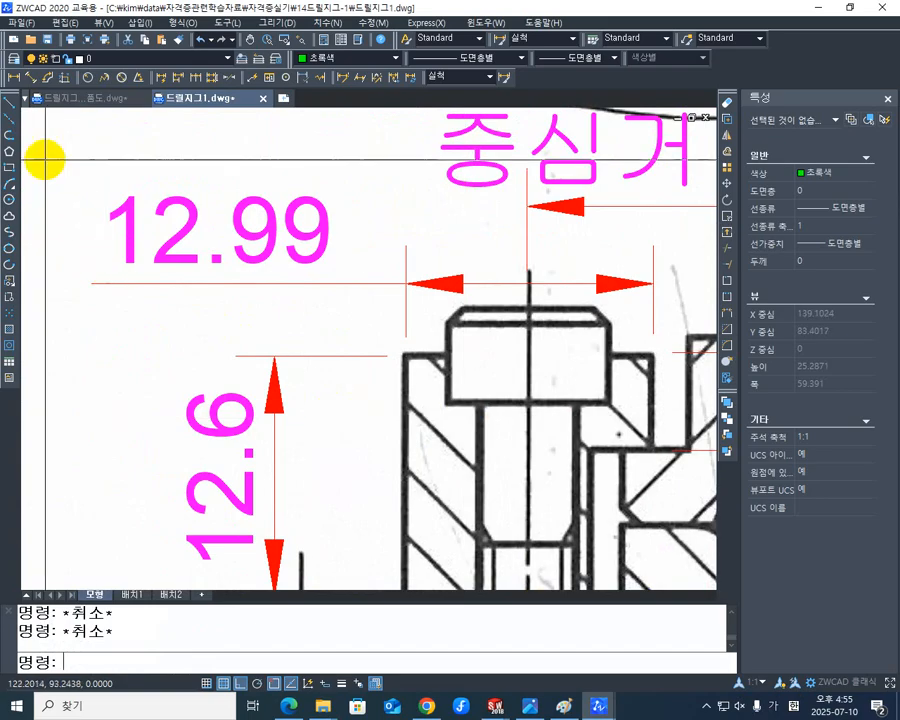
{"action": "left_click", "coordinate": [12, 76]}
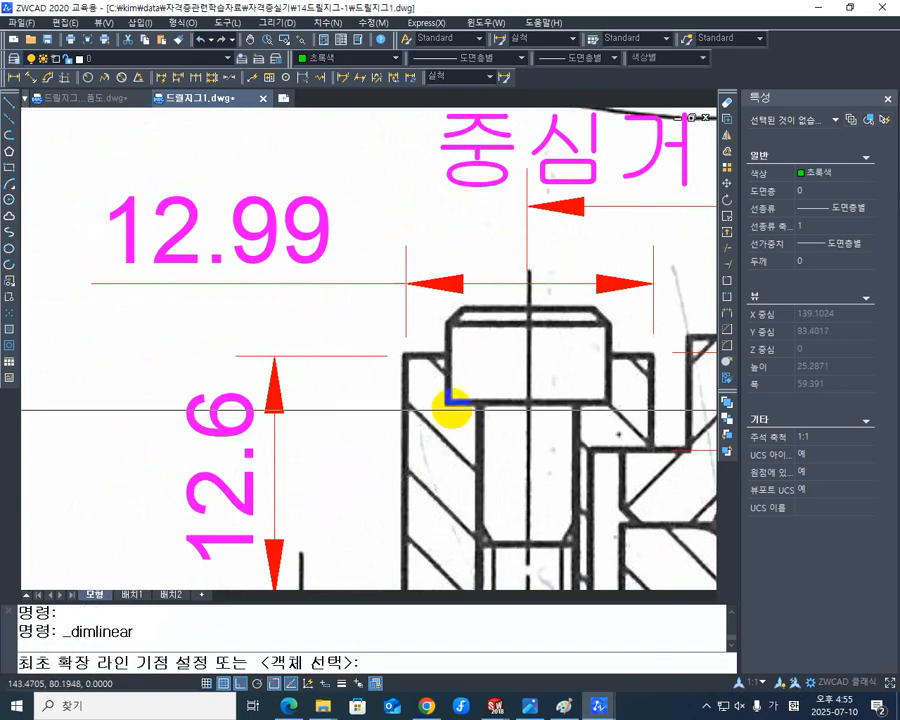
{"action": "middle_click_drag", "start_coordinate": [450, 406], "coordinate": [352, 384]}
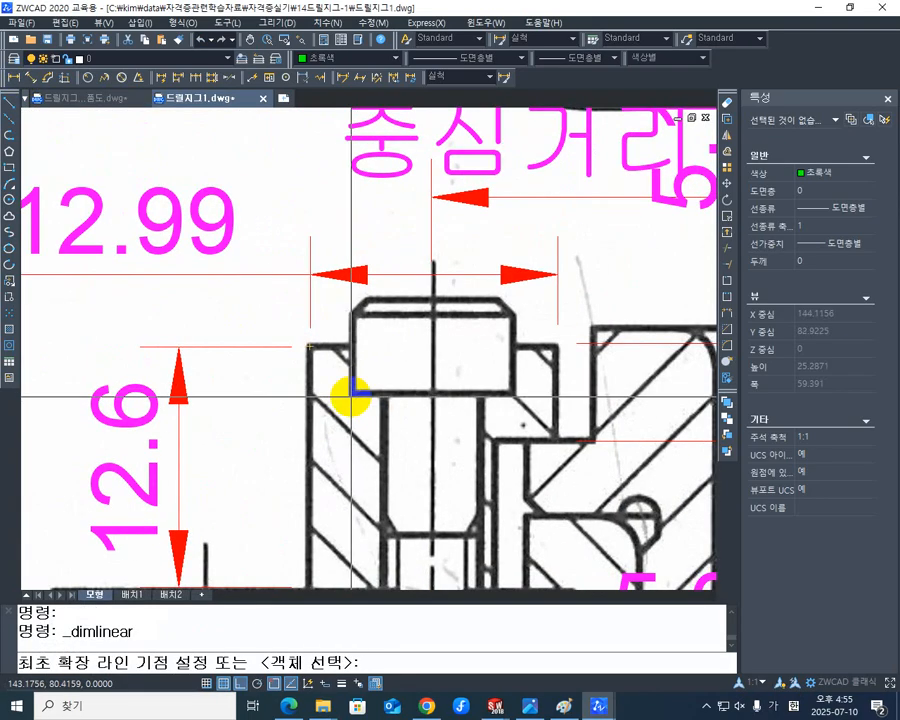
{"action": "left_click", "coordinate": [355, 388]}
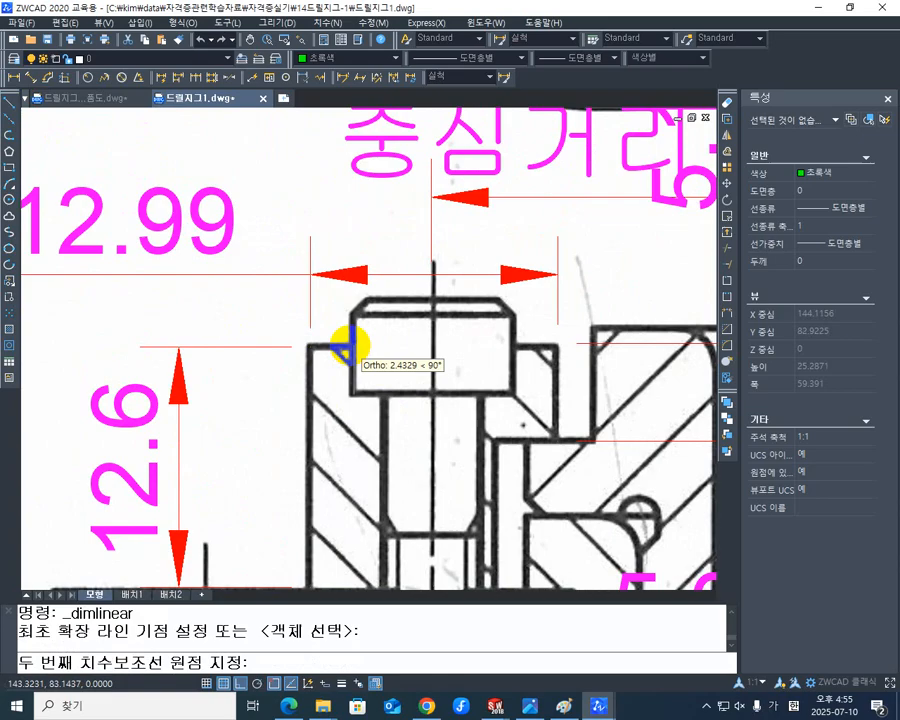
{"action": "left_click", "coordinate": [342, 348]}
{"action": "scroll", "coordinate": [300, 356], "scroll_direction": "down", "scroll_amount": 3}
{"action": "middle_click_drag", "start_coordinate": [248, 360], "coordinate": [374, 393]}
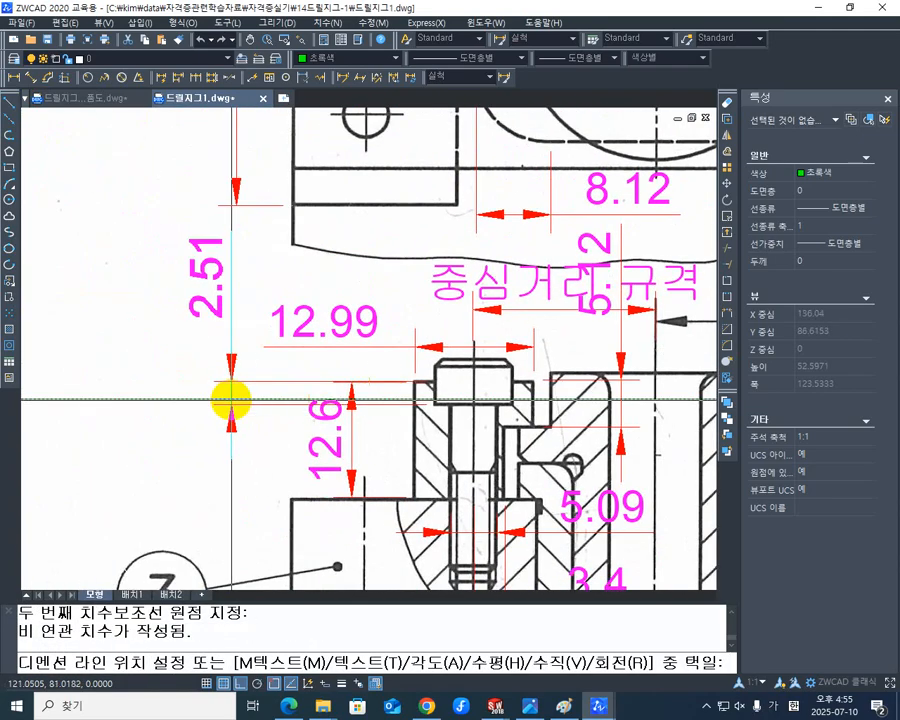
{"action": "left_click", "coordinate": [231, 401]}
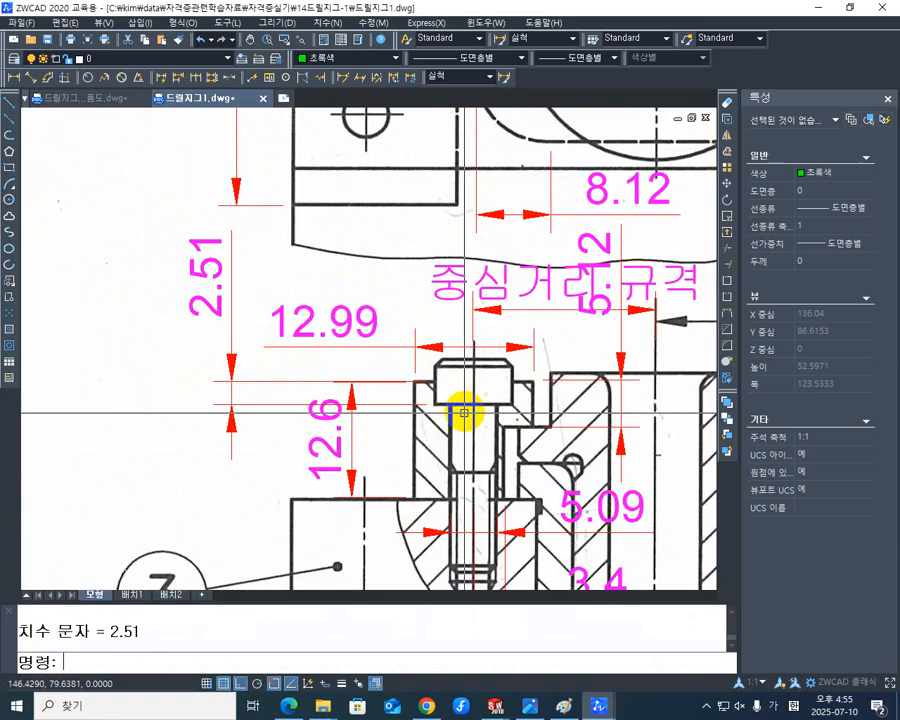
Back in SOLIDWORKS, position the counterbore hole at the centre of the collar's round top face and return to its type settings
{"action": "left_click", "coordinate": [822, 12]}
{"action": "middle_click_drag", "start_coordinate": [226, 432], "coordinate": [210, 457]}
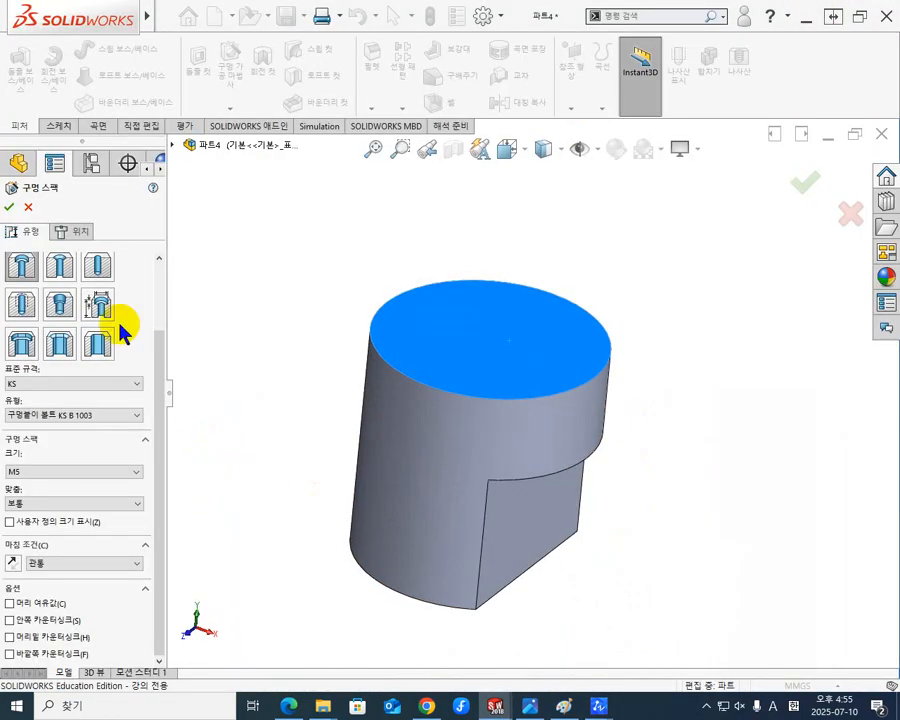
{"action": "left_click", "coordinate": [80, 233]}
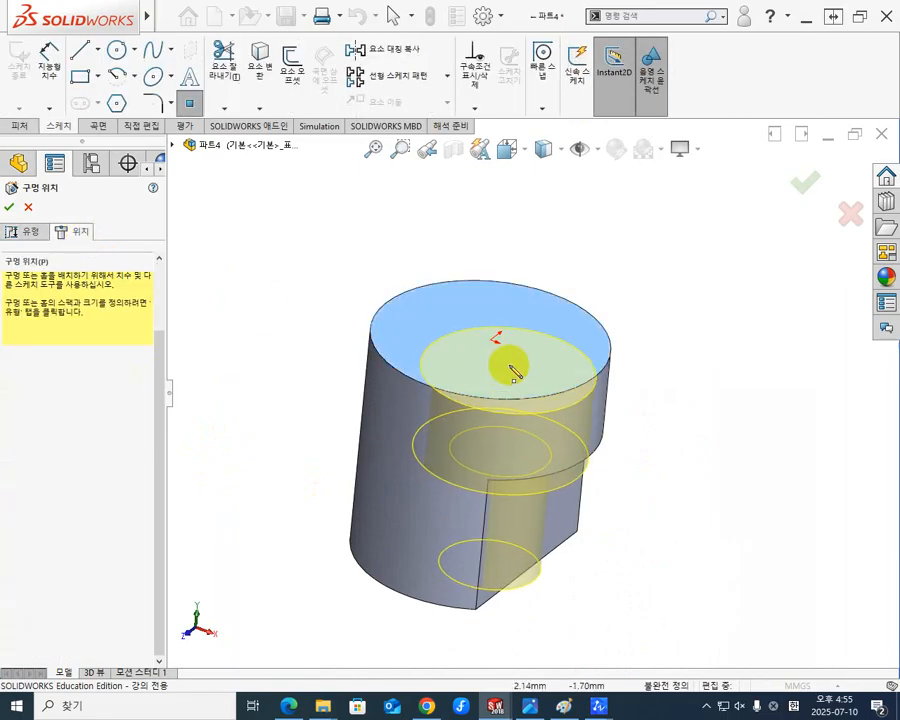
{"action": "left_click", "coordinate": [493, 340]}
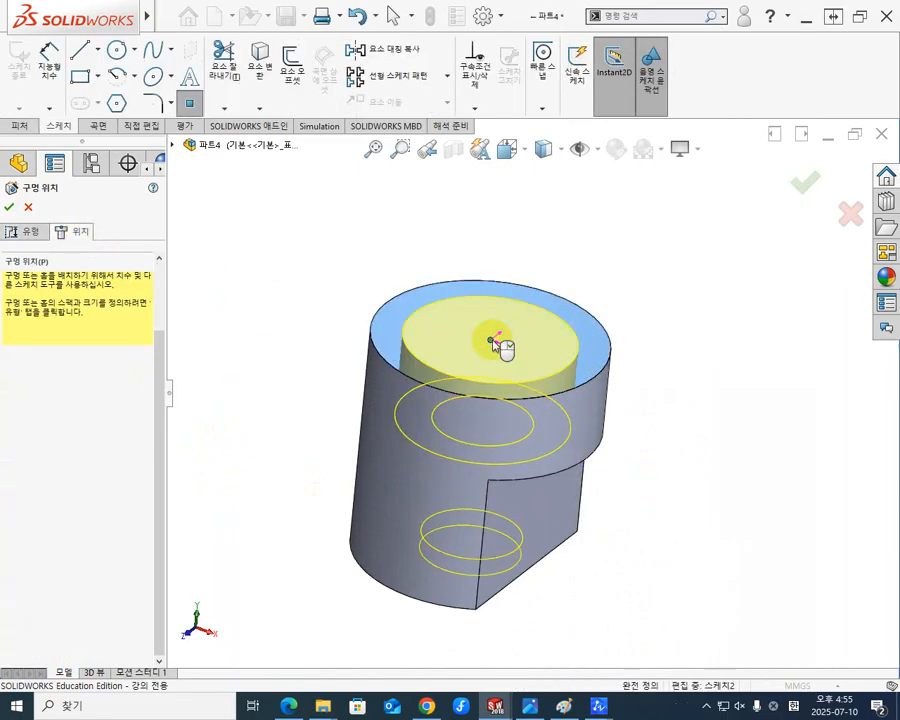
{"action": "middle_click_drag", "start_coordinate": [390, 481], "coordinate": [508, 456]}
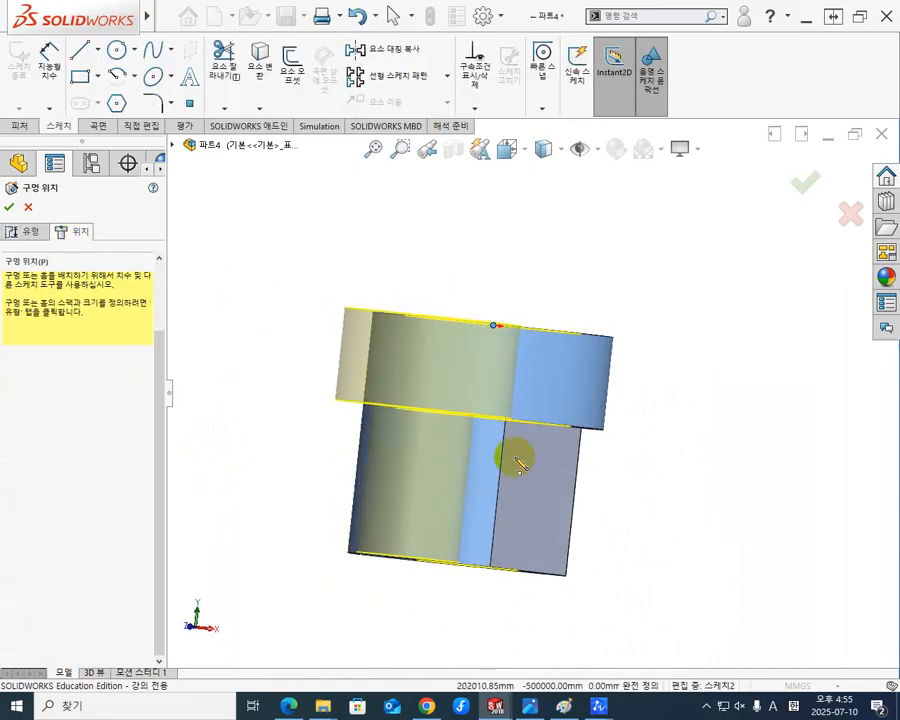
{"action": "middle_click_drag", "start_coordinate": [578, 440], "coordinate": [452, 516]}
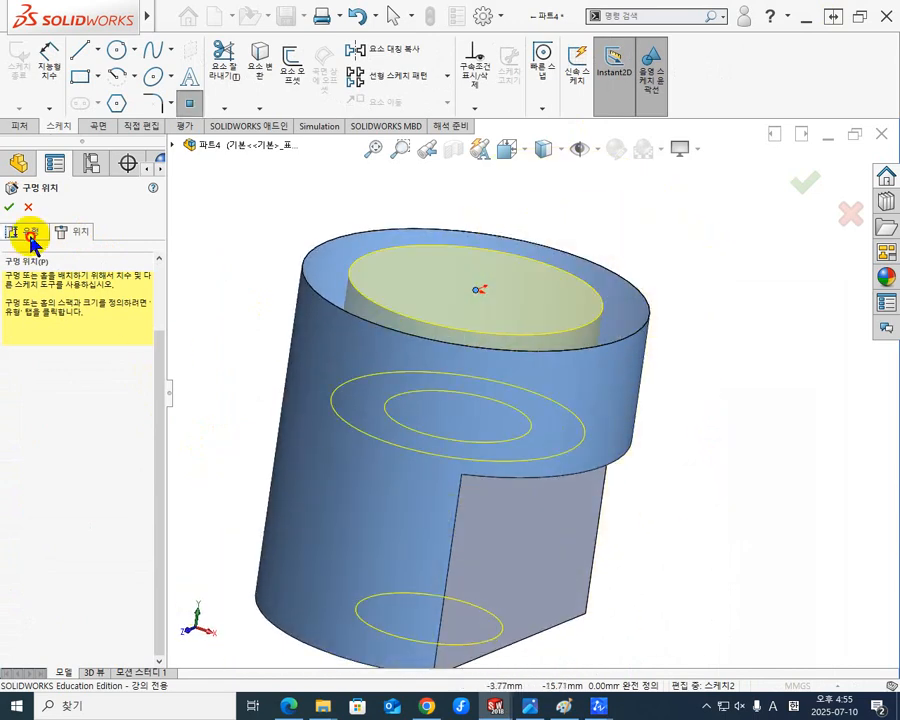
{"action": "left_click", "coordinate": [30, 232]}
{"action": "middle_click_drag", "start_coordinate": [386, 516], "coordinate": [402, 542]}
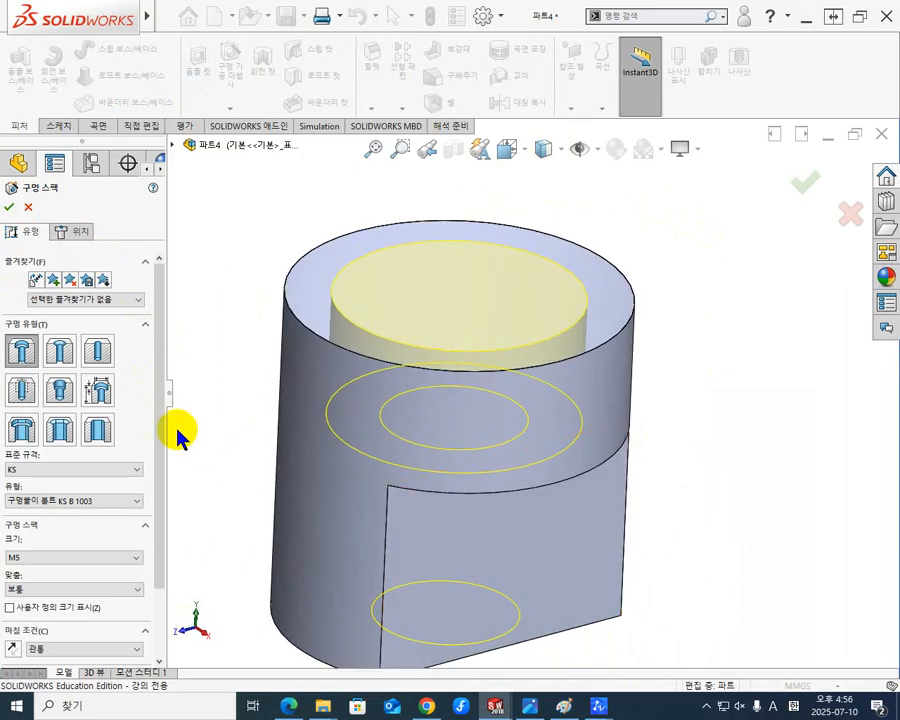
Try to give the counterbore hole a head clearance (머리 여유값) of -2 mm, and turn that option off again
{"action": "left_click_drag", "start_coordinate": [160, 437], "coordinate": [155, 505]}
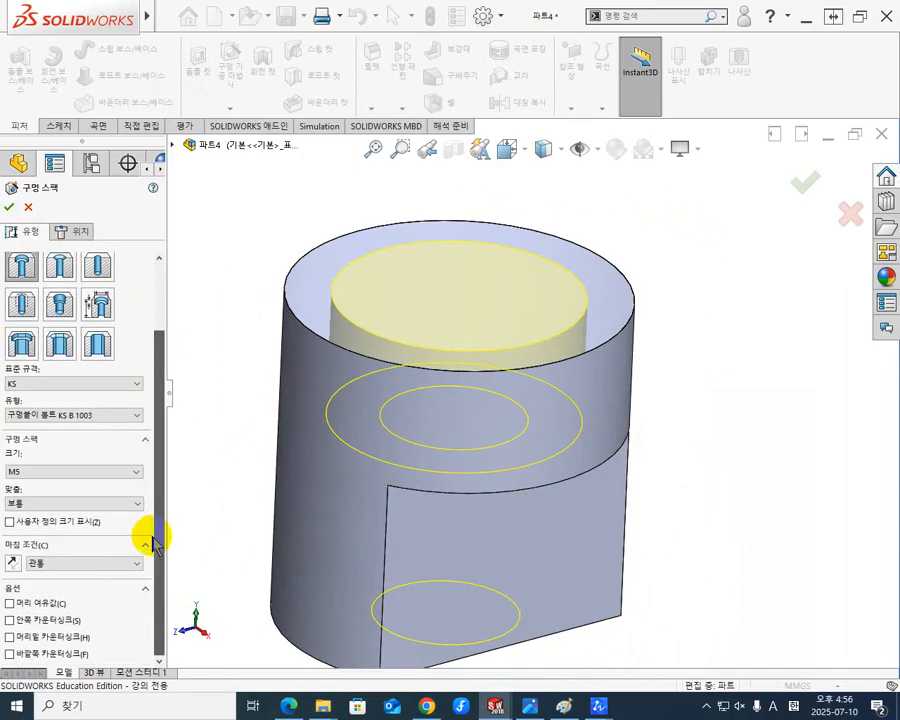
{"action": "middle_click_drag", "start_coordinate": [222, 550], "coordinate": [335, 508]}
{"action": "scroll", "coordinate": [252, 516], "scroll_direction": "down", "scroll_amount": 5}
{"action": "scroll", "coordinate": [279, 508], "scroll_direction": "up", "scroll_amount": 6}
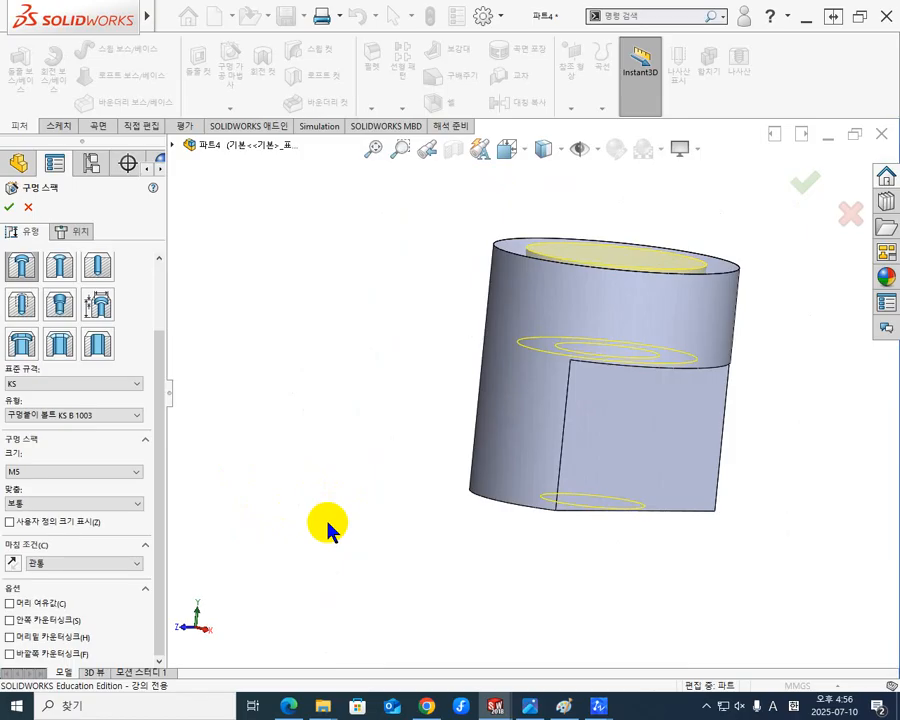
{"action": "middle_click_drag", "start_coordinate": [430, 420], "coordinate": [333, 478]}
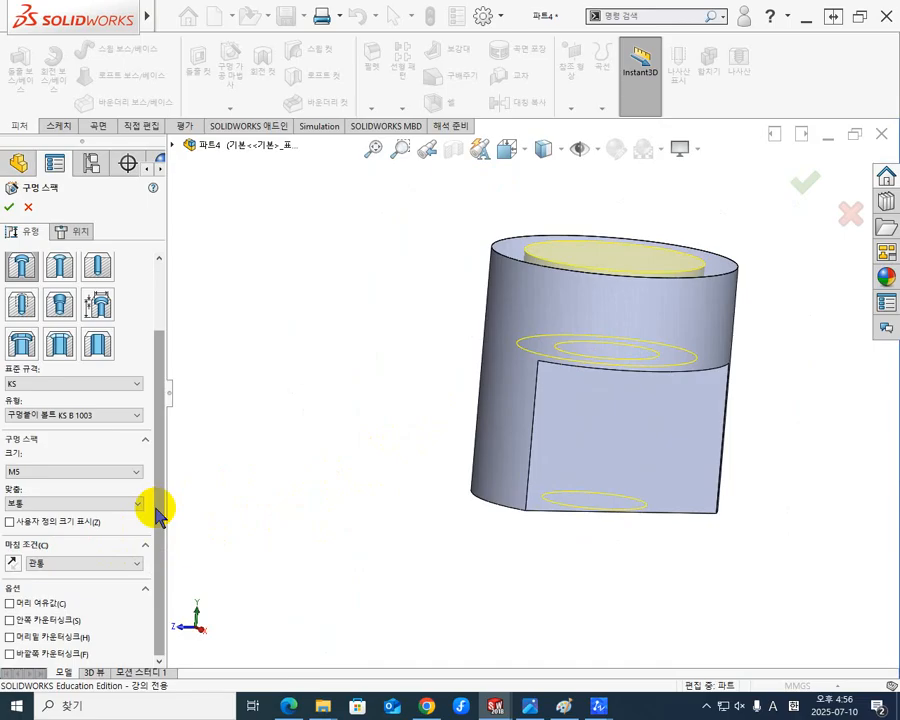
{"action": "left_click", "coordinate": [34, 605]}
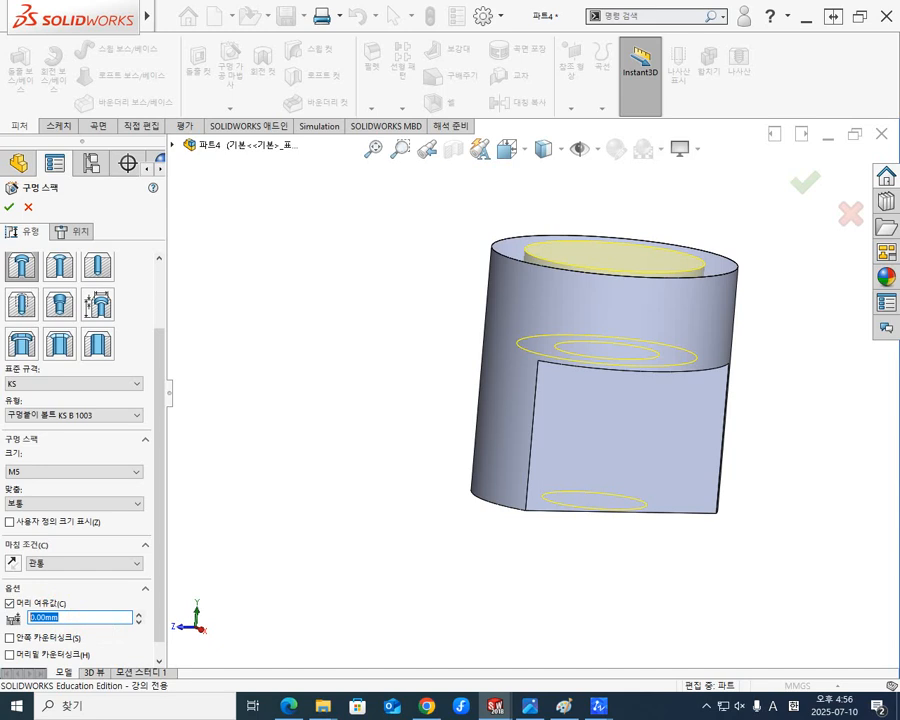
{"action": "type", "text": "2."}
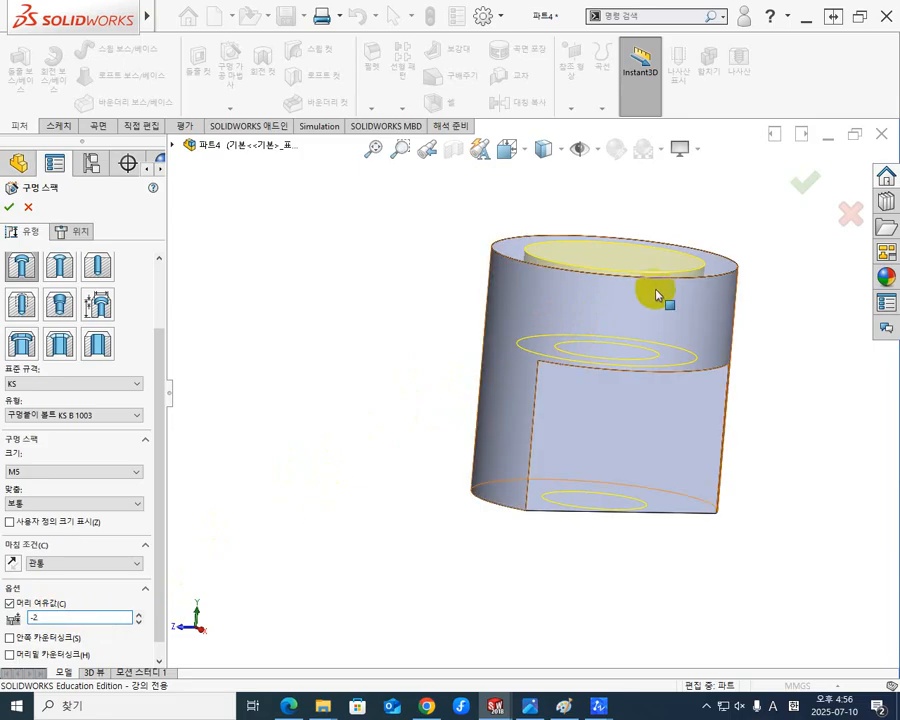
{"action": "left_click", "coordinate": [8, 207]}
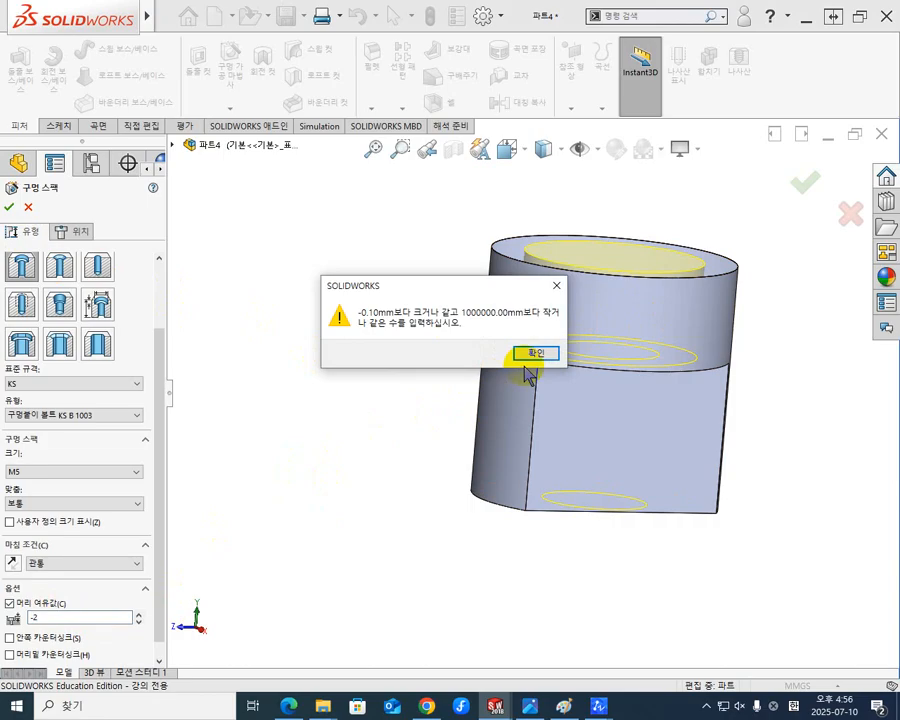
{"action": "left_click", "coordinate": [550, 352]}
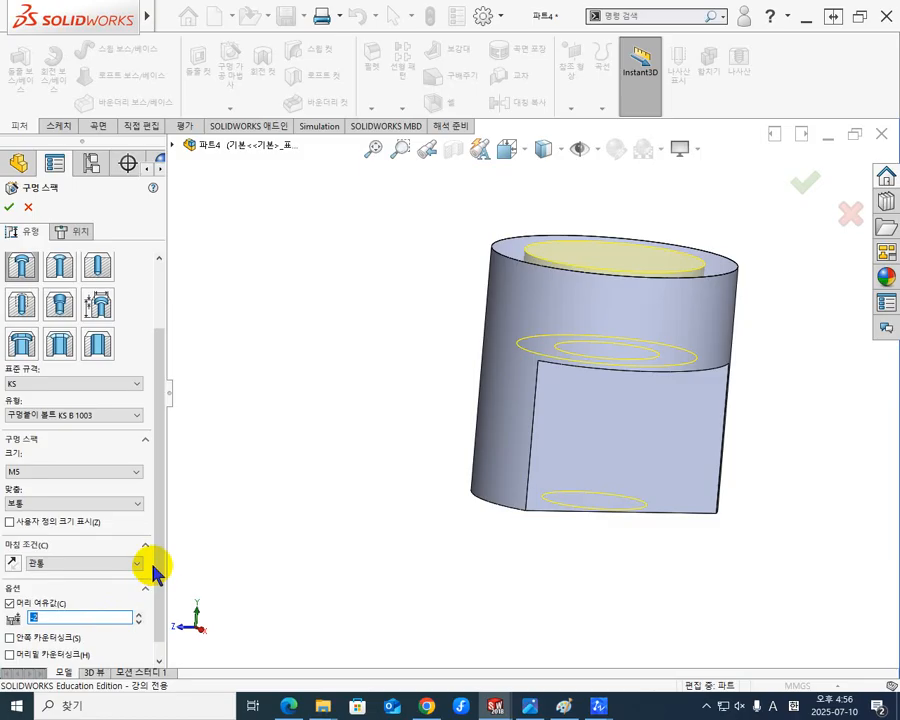
{"action": "scroll", "coordinate": [160, 570], "scroll_direction": "down", "scroll_amount": 1}
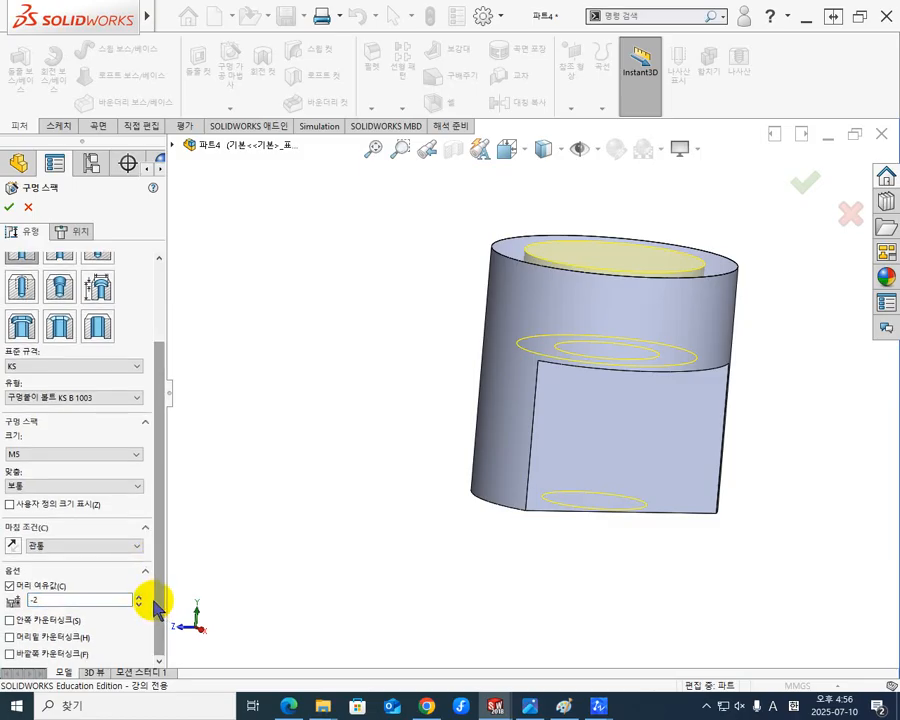
{"action": "double_click", "coordinate": [70, 600]}
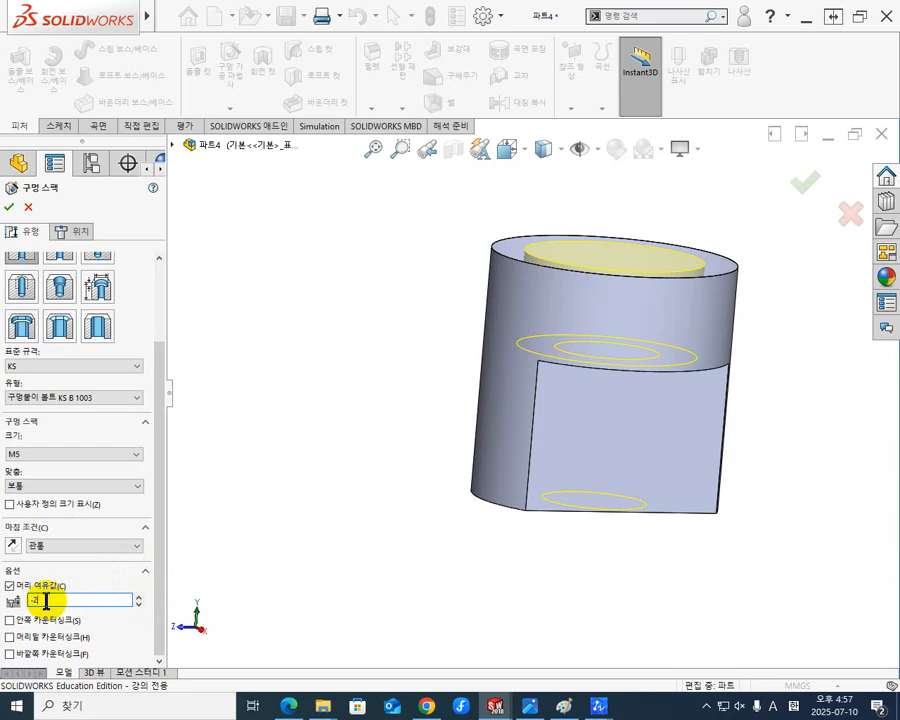
{"action": "left_click_drag", "start_coordinate": [46, 601], "coordinate": [5, 603]}
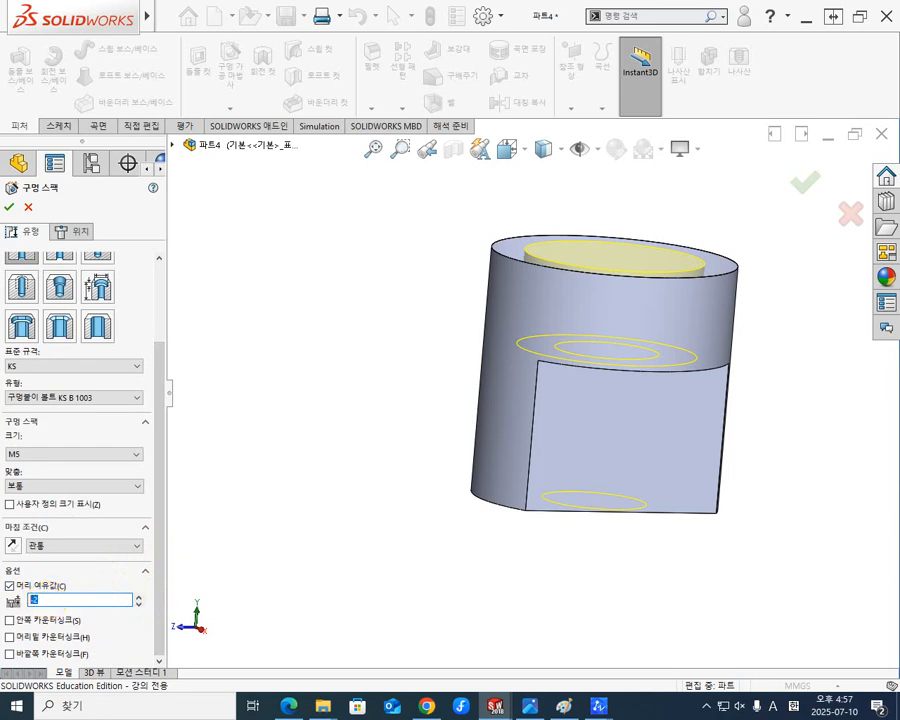
{"action": "left_click", "coordinate": [10, 586]}
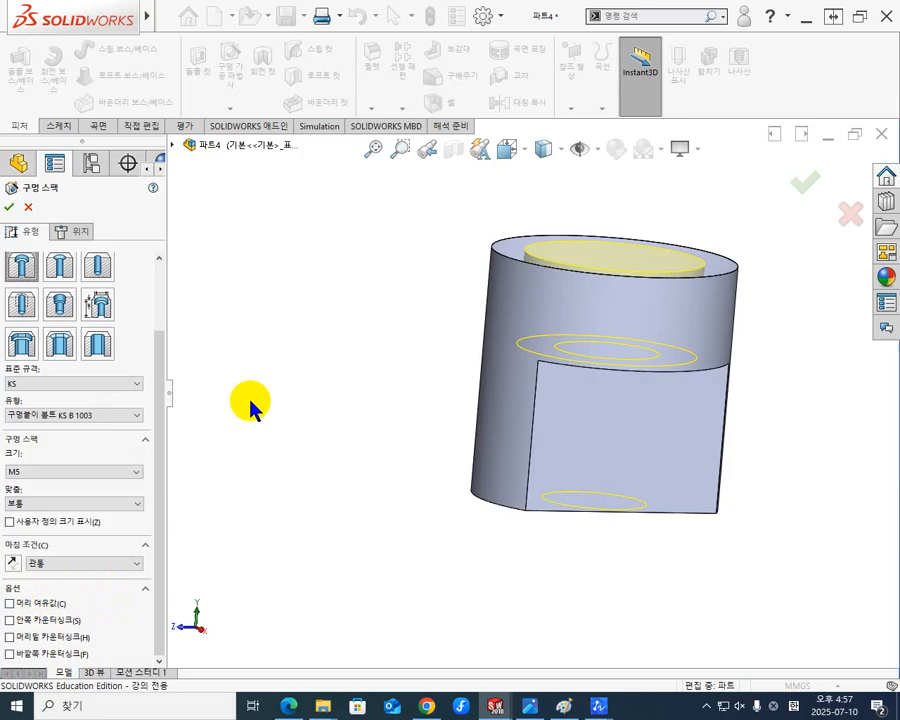
{"action": "left_click", "coordinate": [102, 306]}
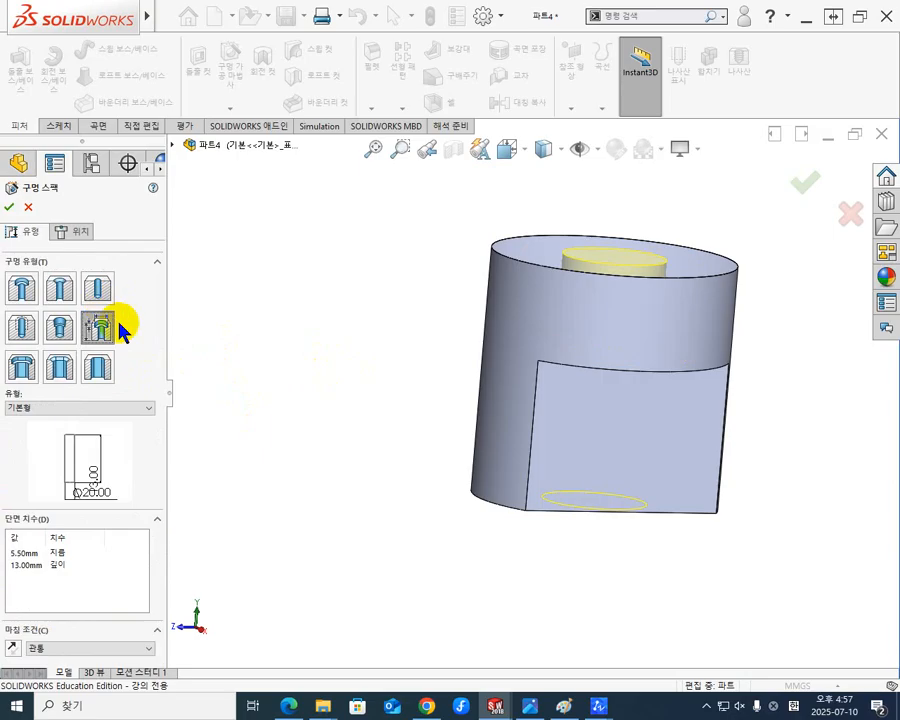
{"action": "middle_click_drag", "start_coordinate": [303, 438], "coordinate": [372, 442]}
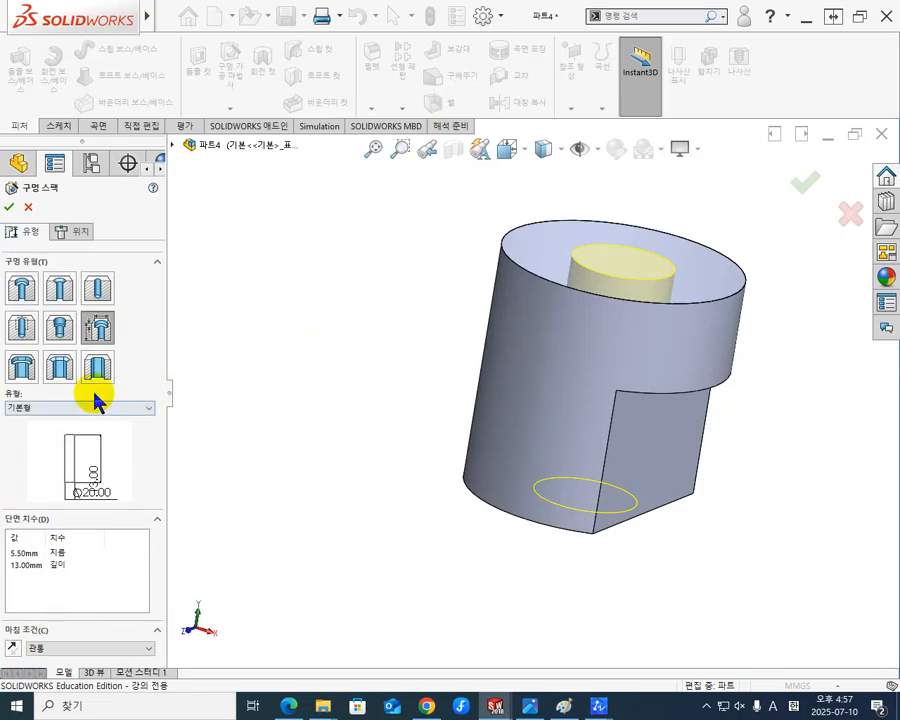
{"action": "left_click", "coordinate": [22, 292]}
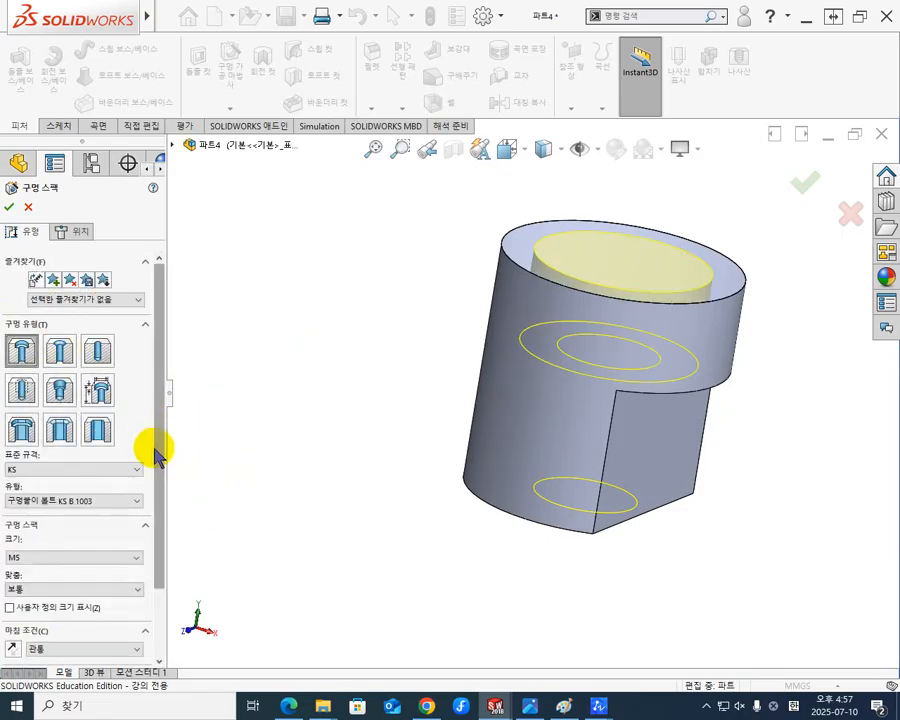
Turn on custom sizing (사용자 정의 크기 표시) for the M5 counterbore hole
{"action": "left_click_drag", "start_coordinate": [158, 456], "coordinate": [157, 524]}
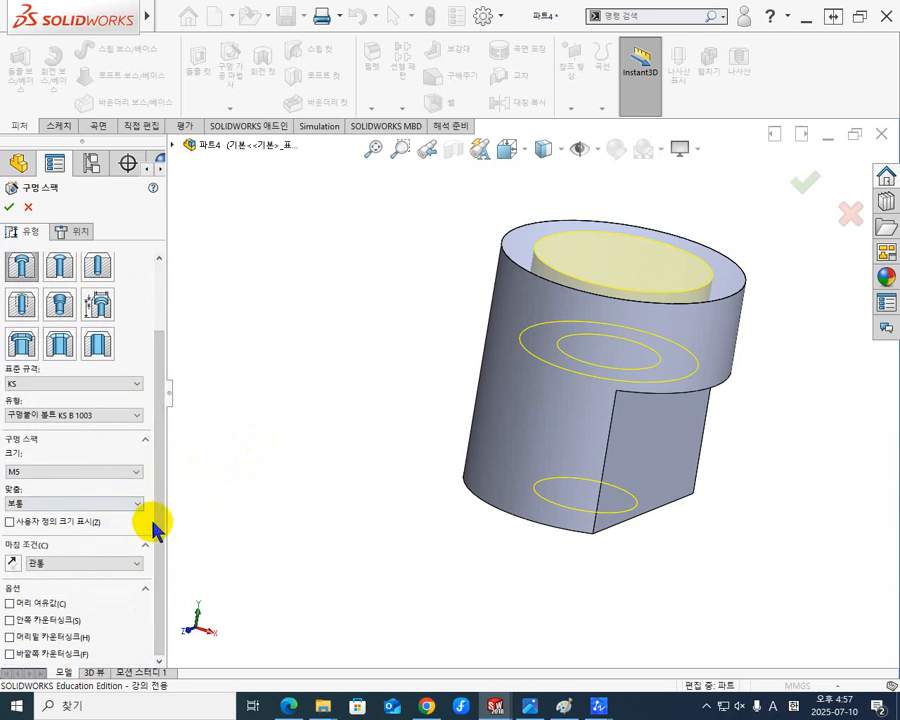
{"action": "left_click", "coordinate": [60, 522]}
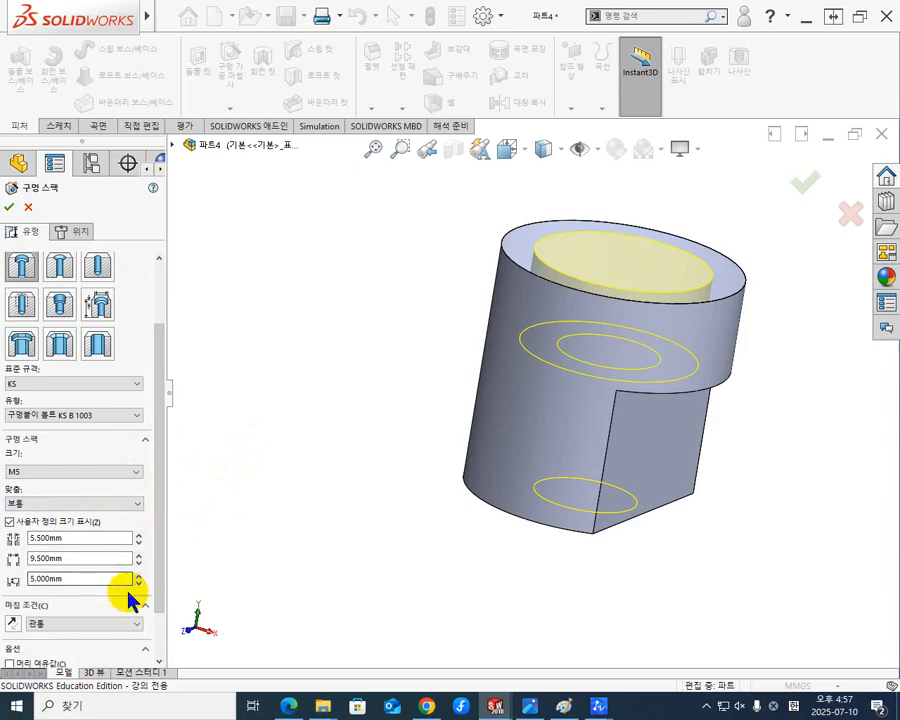
{"action": "left_click_drag", "start_coordinate": [159, 506], "coordinate": [160, 540]}
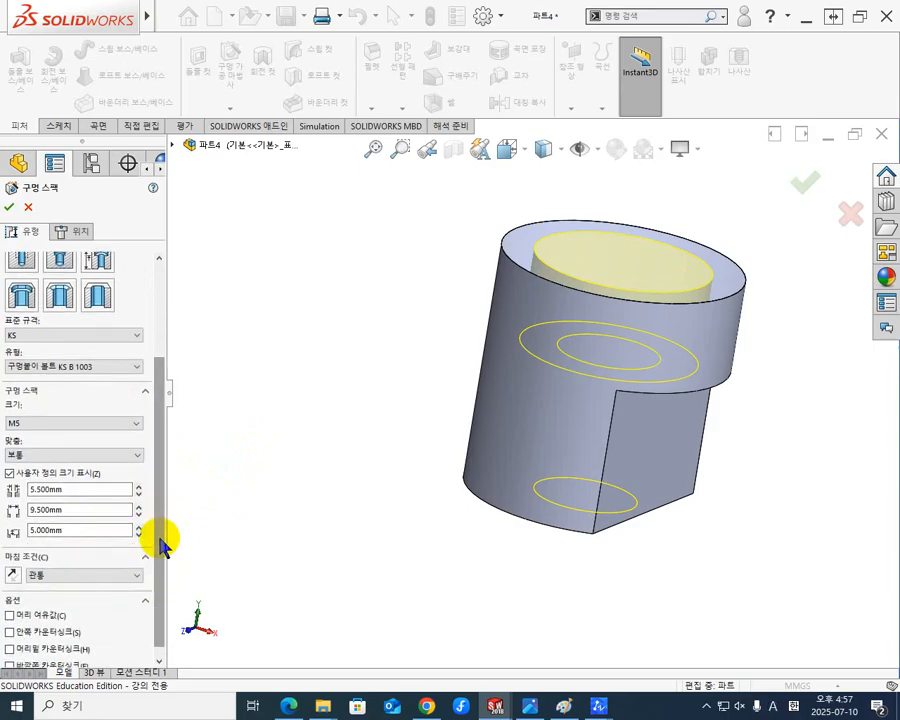
{"action": "double_click", "coordinate": [80, 529]}
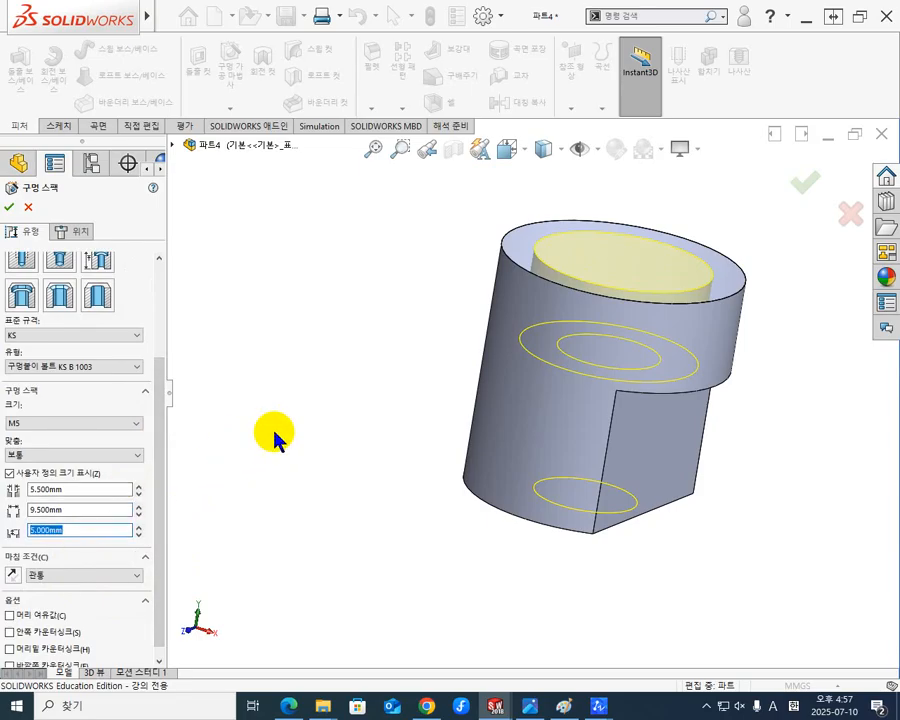
Switch to 드릴지그1-경계.png in Paint to examine the collar and its bolt seat, and return to SOLIDWORKS
{"action": "left_click", "coordinate": [568, 704]}
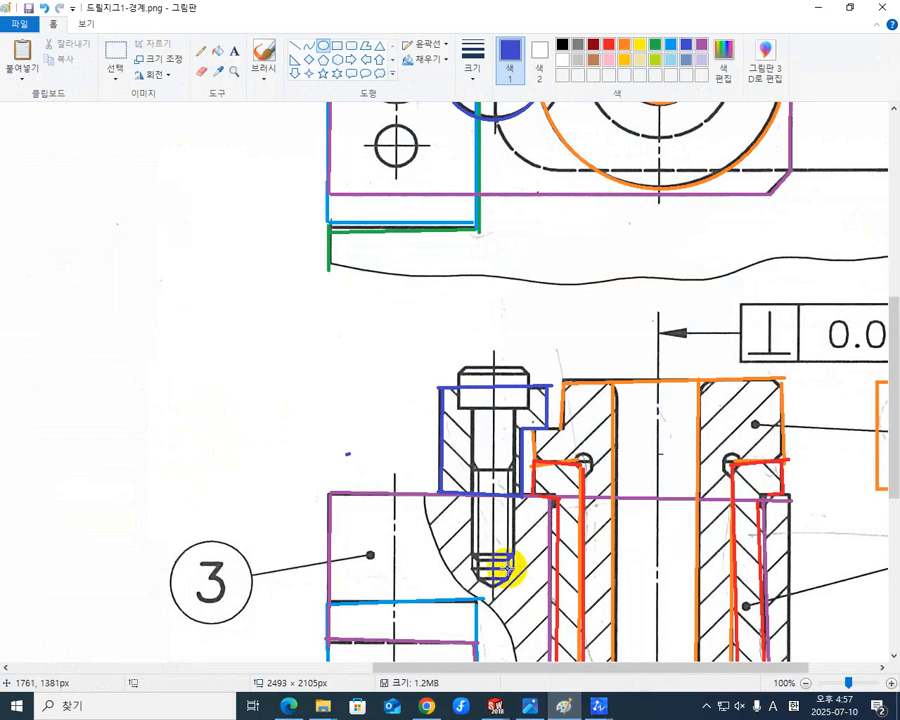
{"action": "scroll", "coordinate": [604, 424], "scroll_direction": "up", "scroll_amount": 5}
{"action": "scroll", "coordinate": [604, 452], "scroll_direction": "down", "scroll_amount": 3}
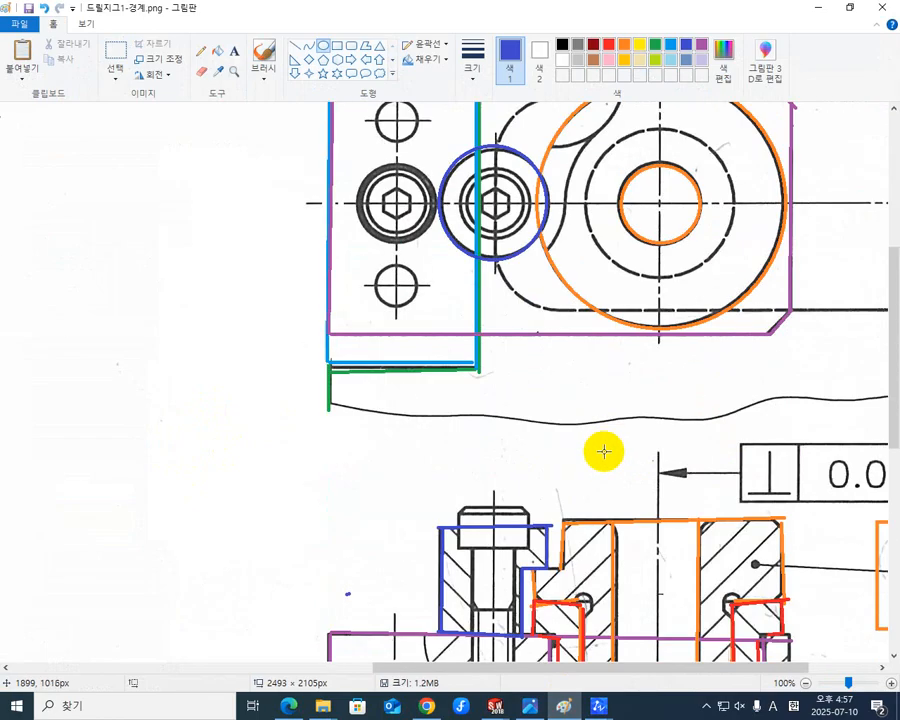
{"action": "left_click_drag", "start_coordinate": [765, 666], "coordinate": [835, 666]}
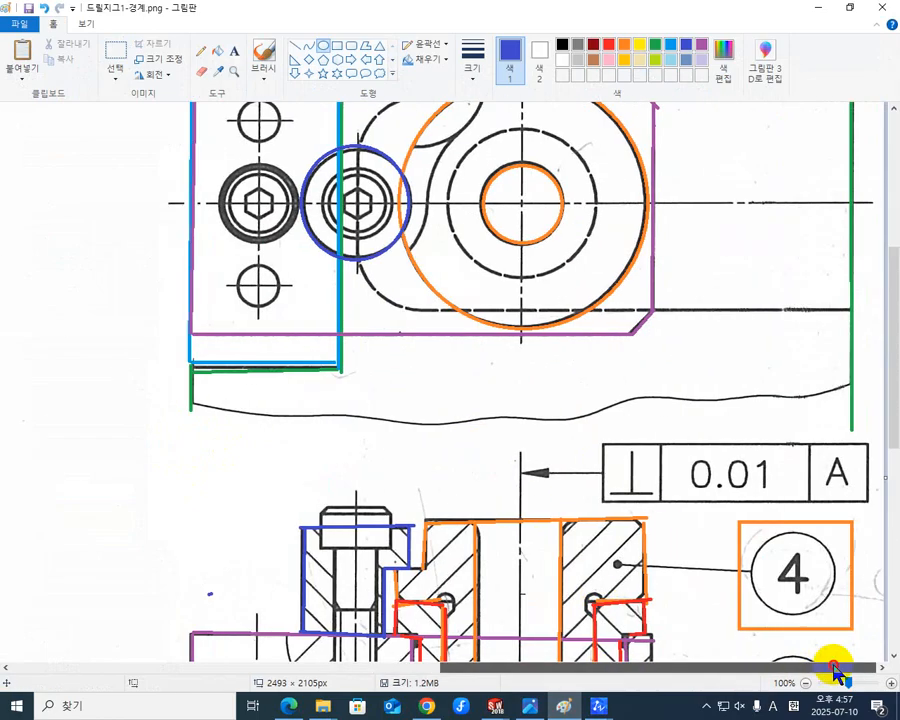
{"action": "left_click", "coordinate": [815, 9]}
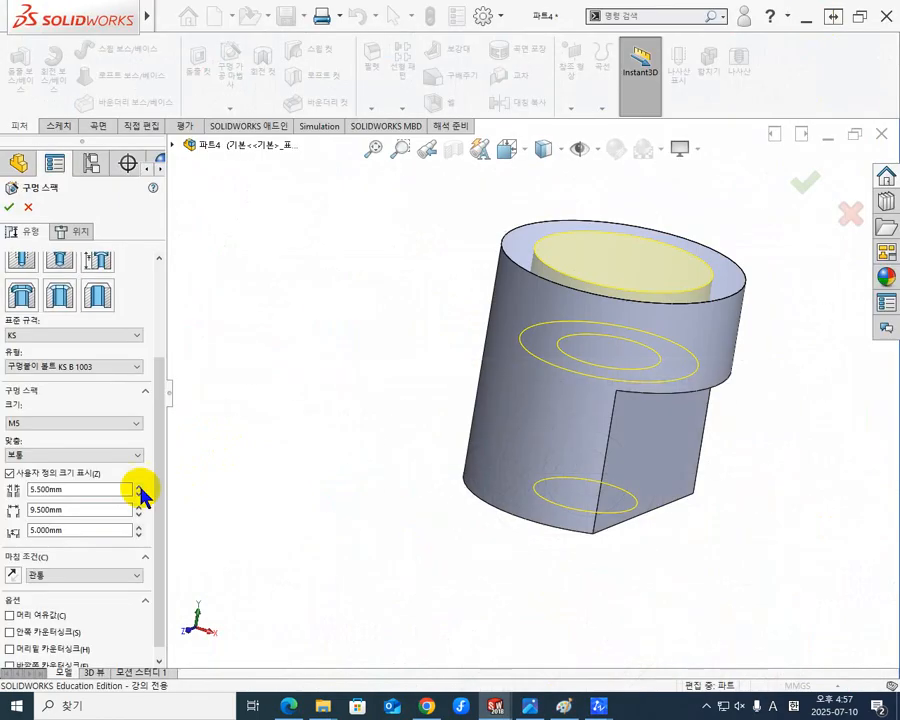
Set the counterbore depth to 2.5 mm and finish the M5 through-all hole in the collar
{"action": "double_click", "coordinate": [80, 529]}
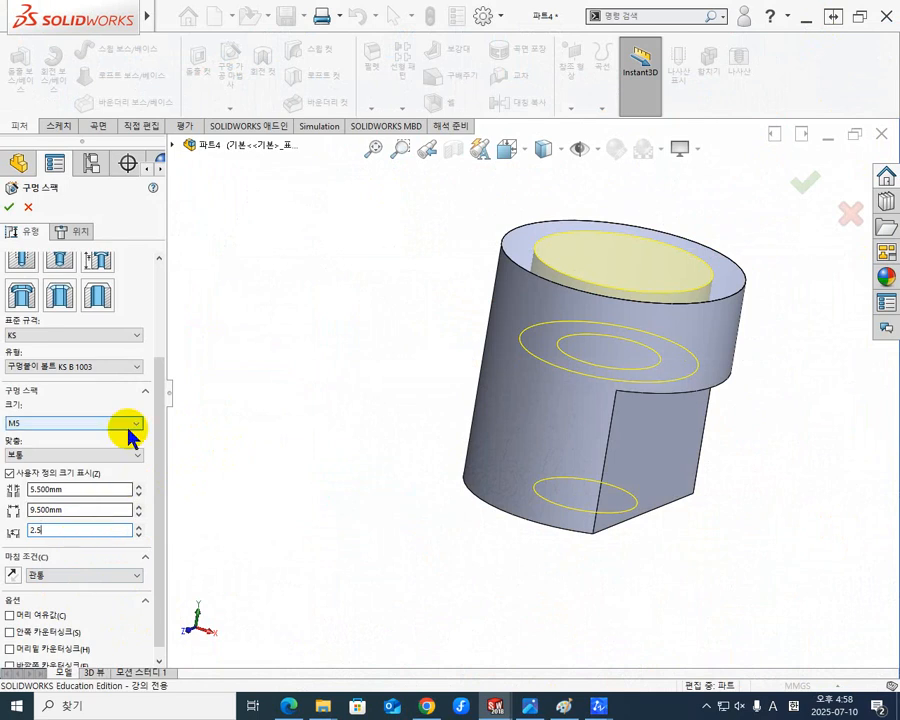
{"action": "left_click", "coordinate": [10, 209]}
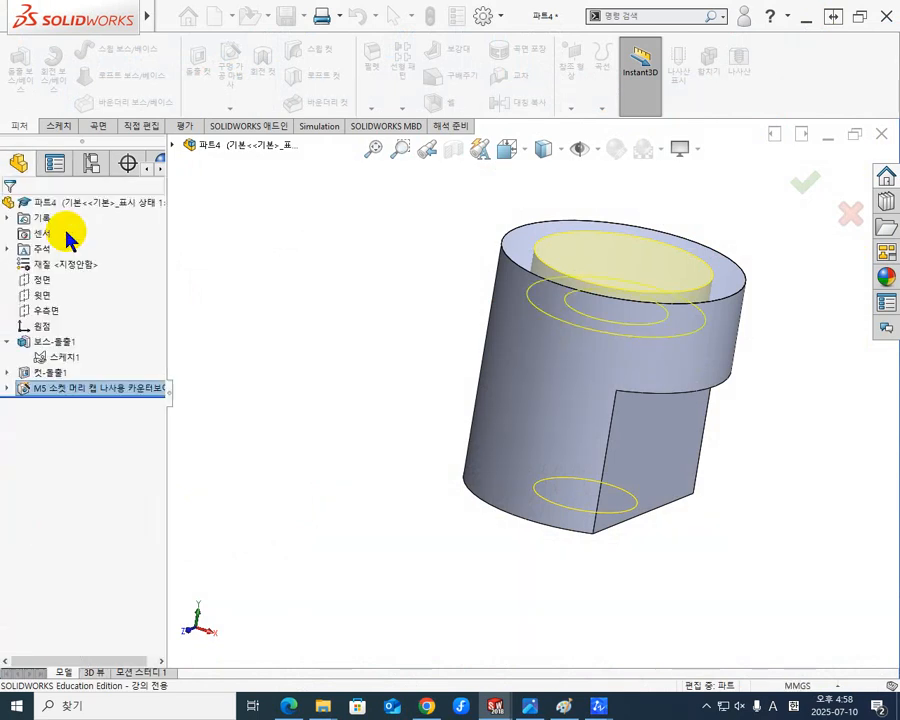
{"action": "middle_click_drag", "start_coordinate": [456, 430], "coordinate": [341, 412]}
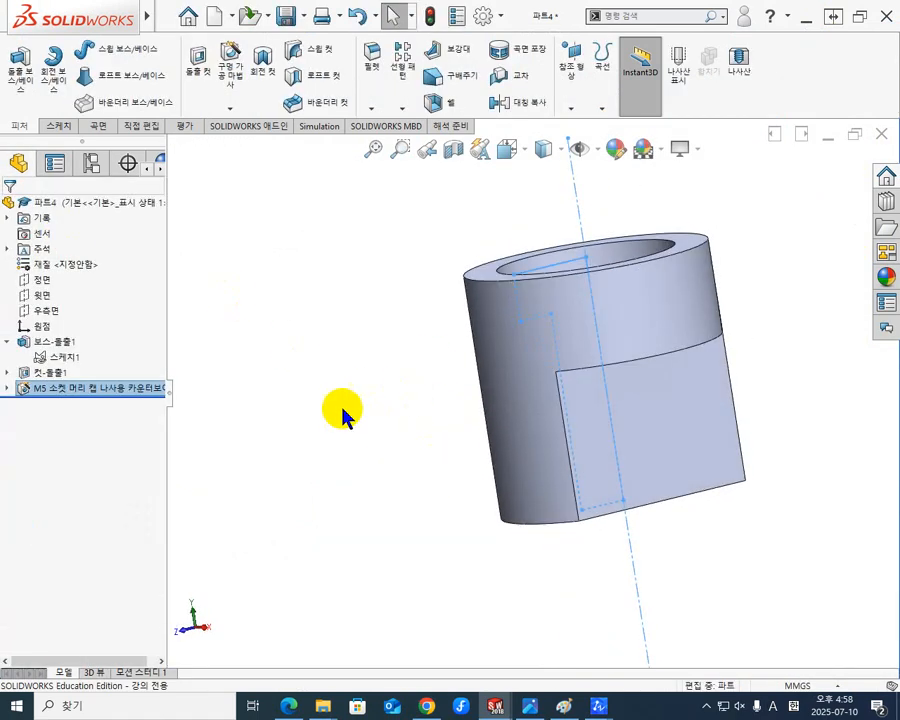
{"action": "scroll", "coordinate": [580, 386], "scroll_direction": "up", "scroll_amount": 3}
{"action": "middle_click_drag", "start_coordinate": [572, 386], "coordinate": [639, 406]}
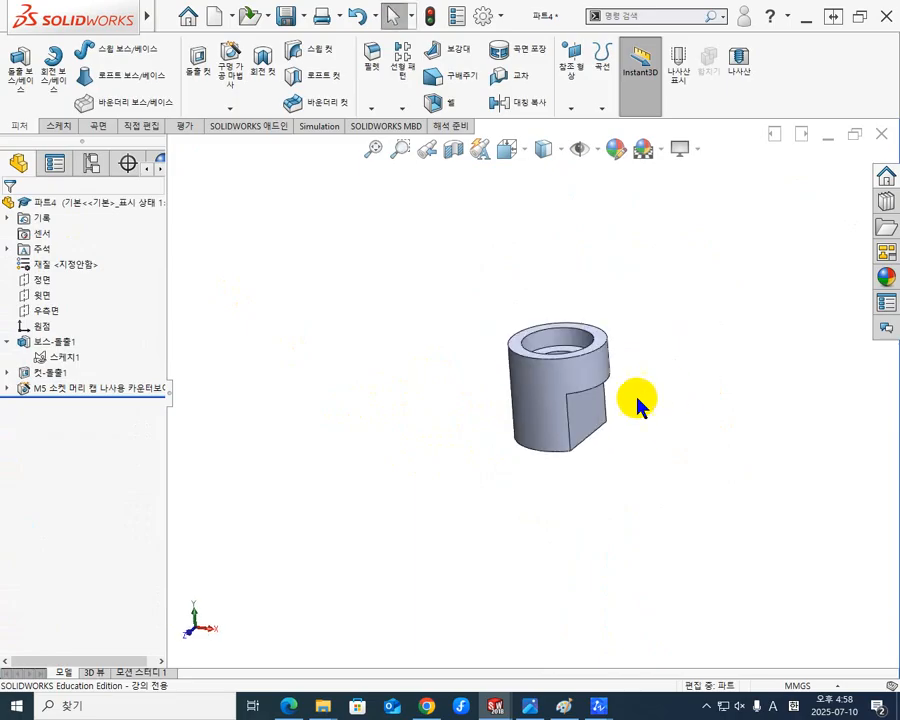
Inspect the counterbored hole in a section view cut on the front plane (정면), and turn the section view off
{"action": "left_click", "coordinate": [456, 154]}
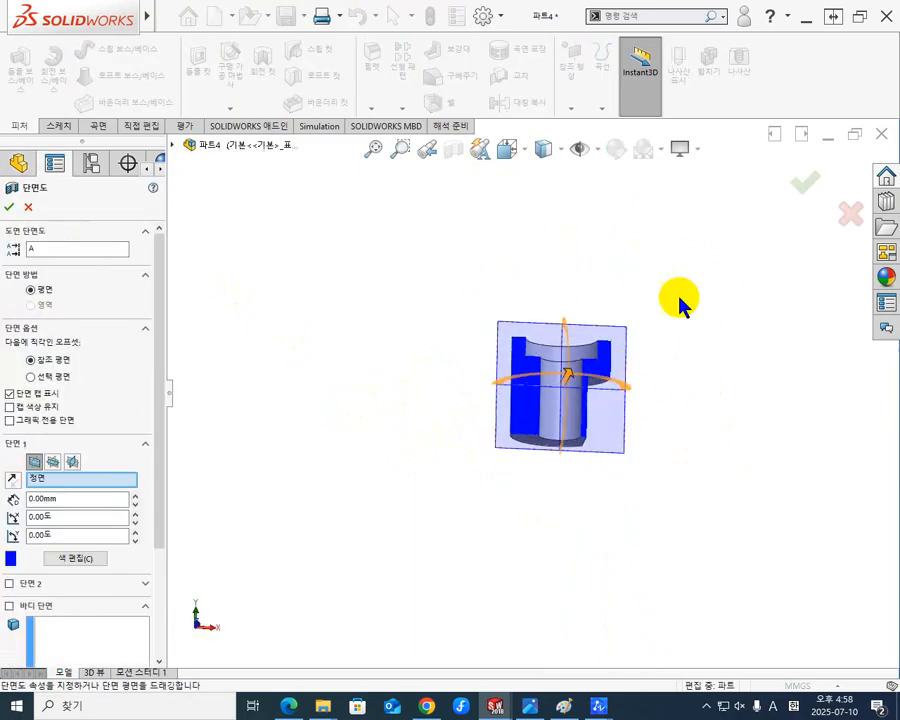
{"action": "left_click", "coordinate": [804, 182]}
{"action": "scroll", "coordinate": [564, 392], "scroll_direction": "up", "scroll_amount": 2}
{"action": "scroll", "coordinate": [540, 396], "scroll_direction": "down", "scroll_amount": 6}
{"action": "middle_click_drag", "start_coordinate": [537, 397], "coordinate": [488, 456]}
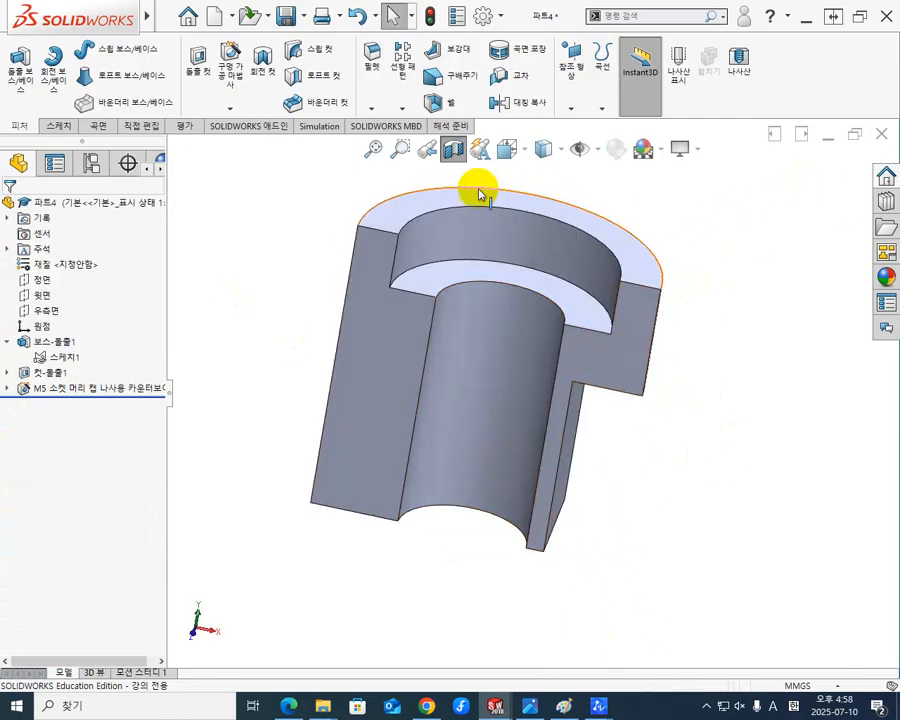
{"action": "left_click", "coordinate": [456, 151]}
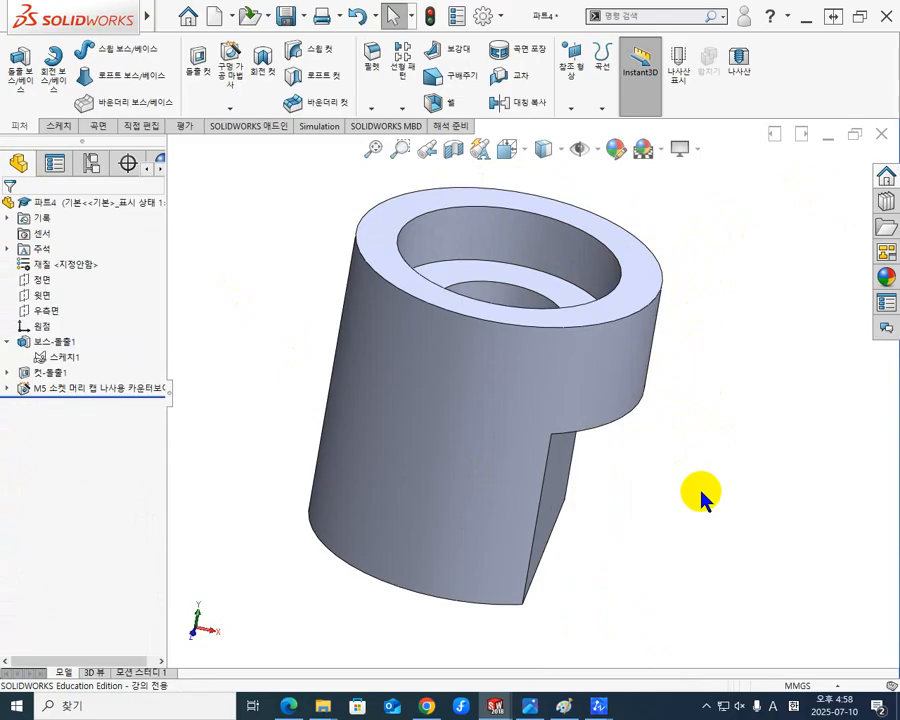
Switch to 드릴지그1-경계.png in Paint to examine the stop collar's outline and its colour, and return to SOLIDWORKS
{"action": "middle_click_drag", "start_coordinate": [697, 490], "coordinate": [675, 430]}
{"action": "scroll", "coordinate": [642, 478], "scroll_direction": "up", "scroll_amount": 5}
{"action": "middle_click_drag", "start_coordinate": [481, 391], "coordinate": [486, 484]}
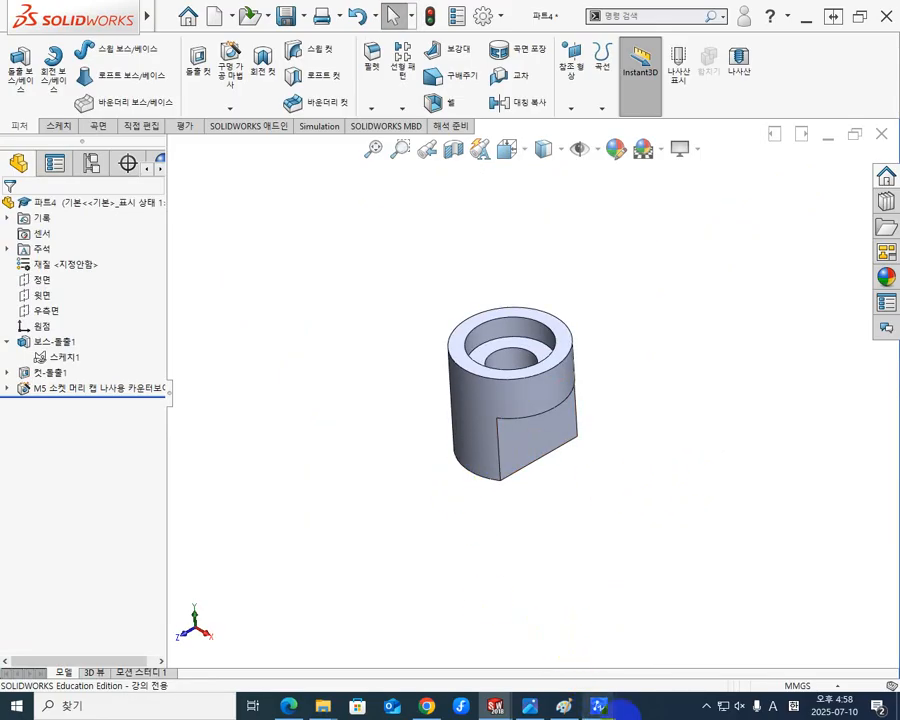
{"action": "left_click", "coordinate": [565, 704]}
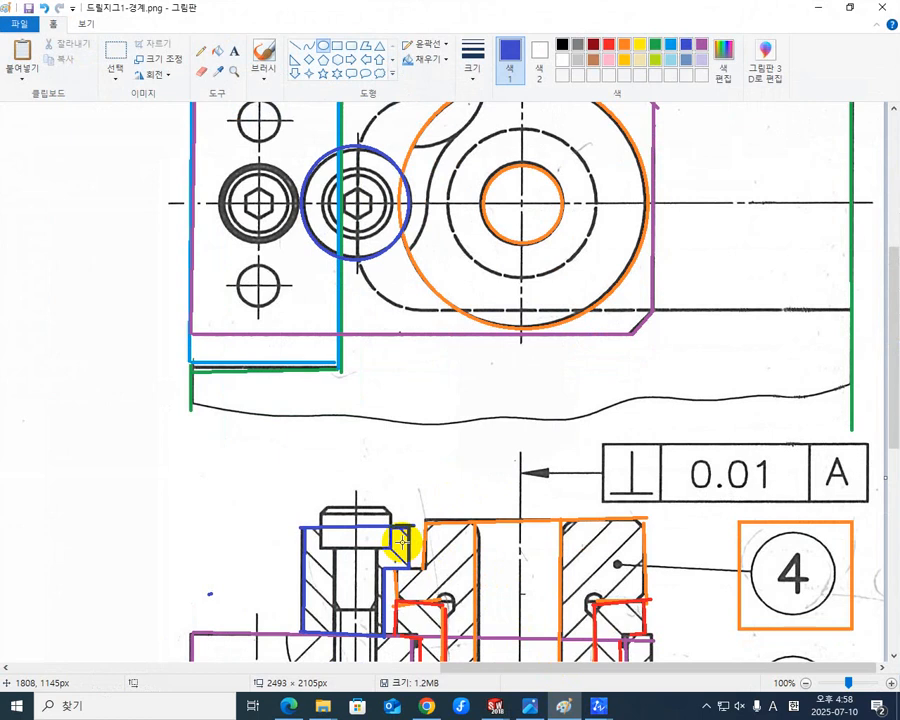
{"action": "left_click", "coordinate": [818, 8]}
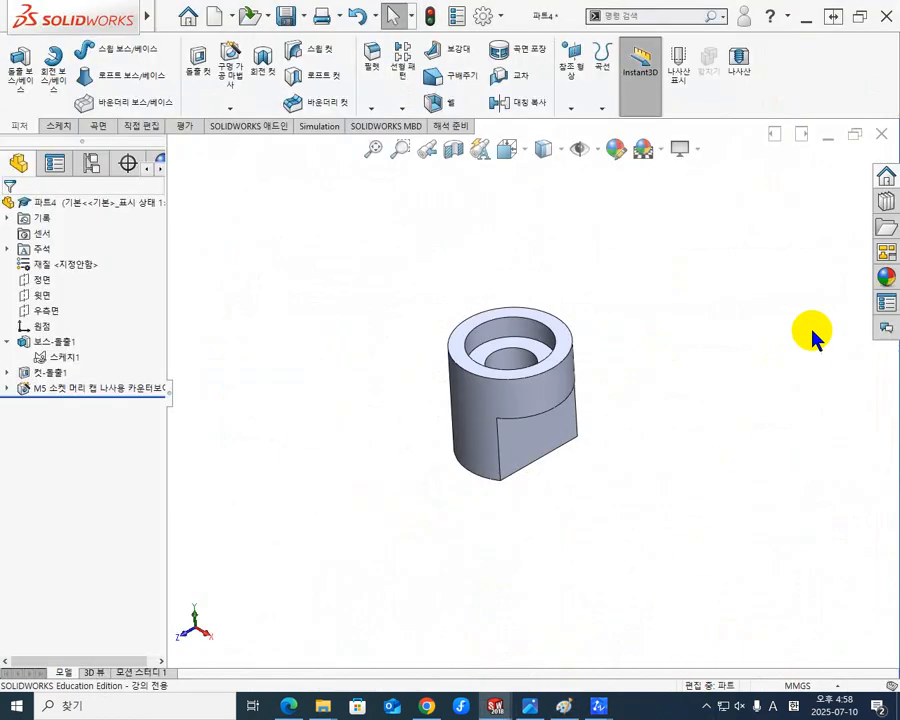
Change the whole part's appearance colour to blue (RGB 71, 128, 255)
{"action": "left_click", "coordinate": [615, 149]}
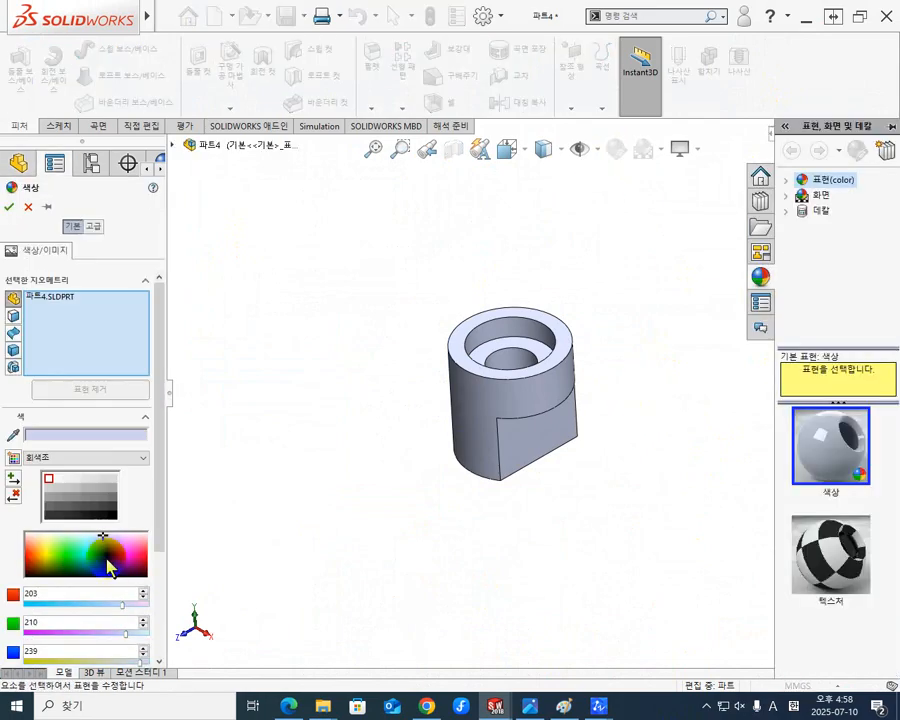
{"action": "left_click", "coordinate": [102, 549]}
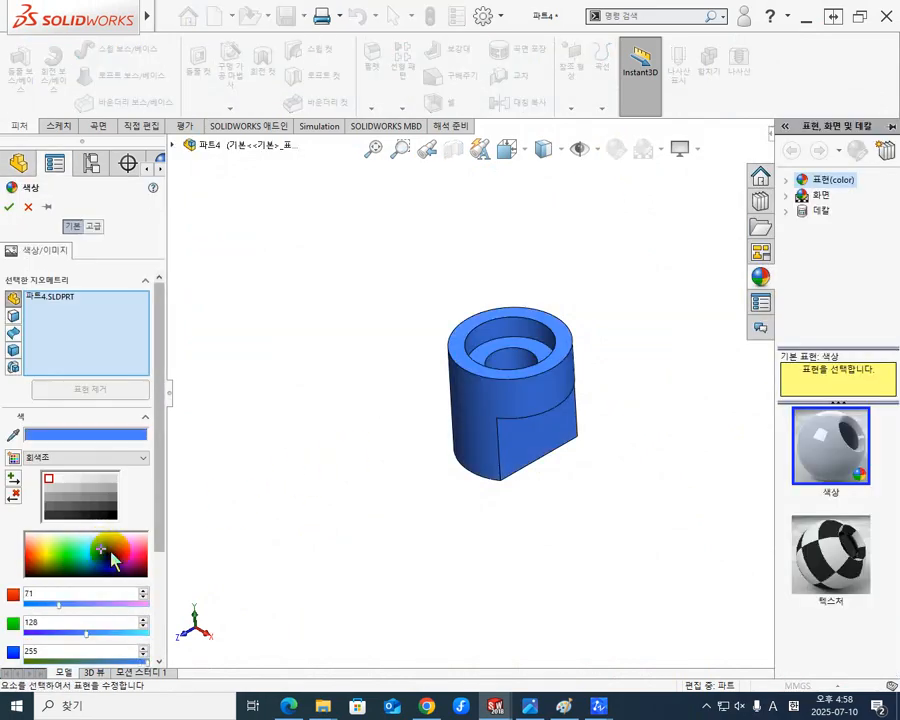
{"action": "left_click", "coordinate": [9, 206]}
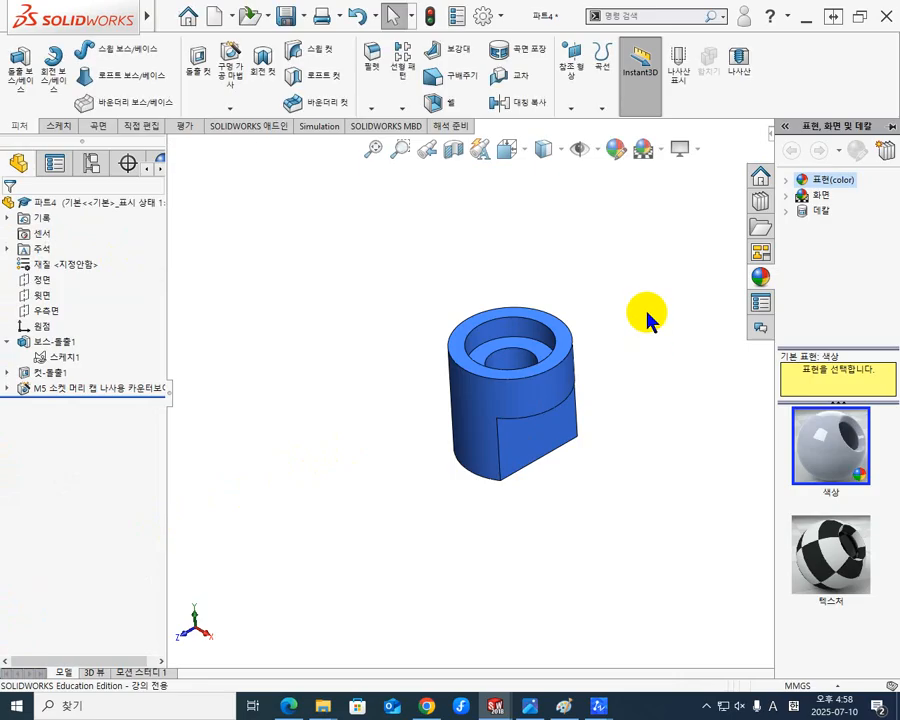
Save the part as 멈춤쇠M5 in the jeong folder
{"action": "scroll", "coordinate": [617, 426], "scroll_direction": "up", "scroll_amount": 4}
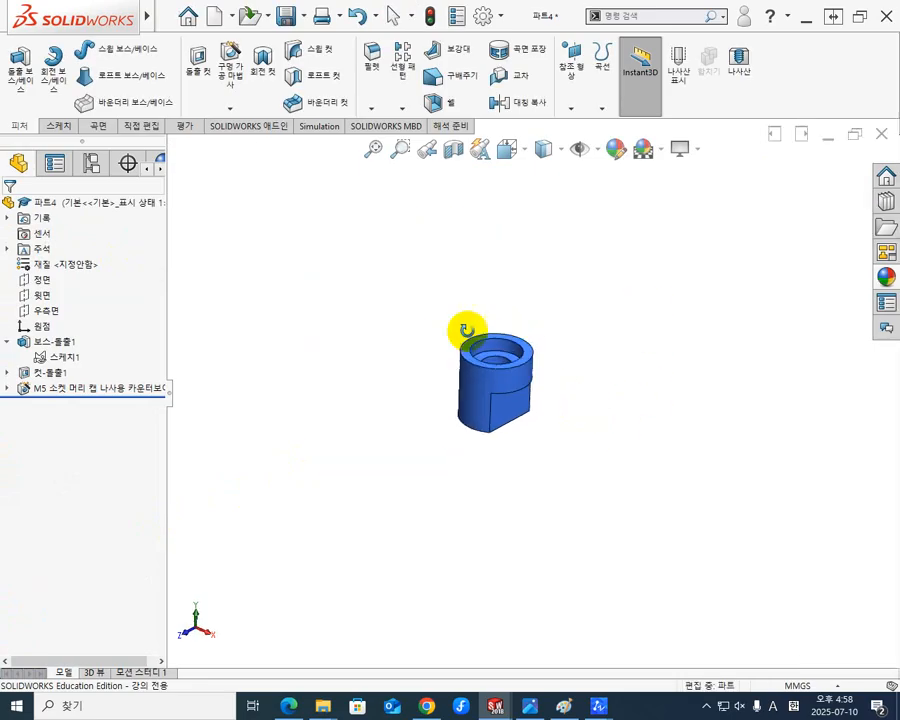
{"action": "scroll", "coordinate": [460, 300], "scroll_direction": "down", "scroll_amount": 1}
{"action": "left_click", "coordinate": [286, 15]}
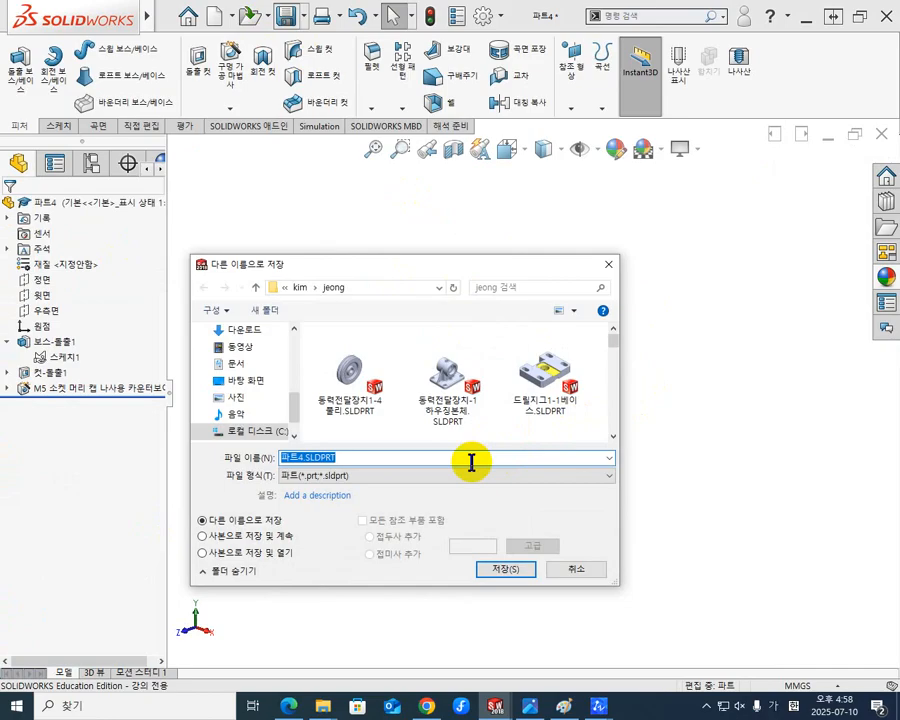
{"action": "type", "text": "ㅁ"}
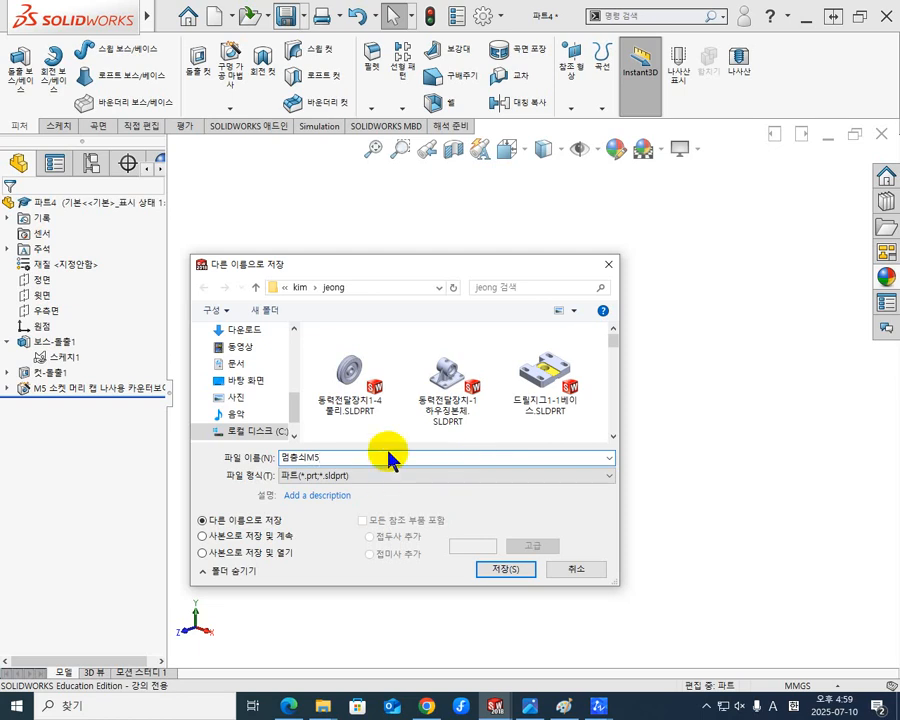
{"action": "left_click", "coordinate": [507, 570]}
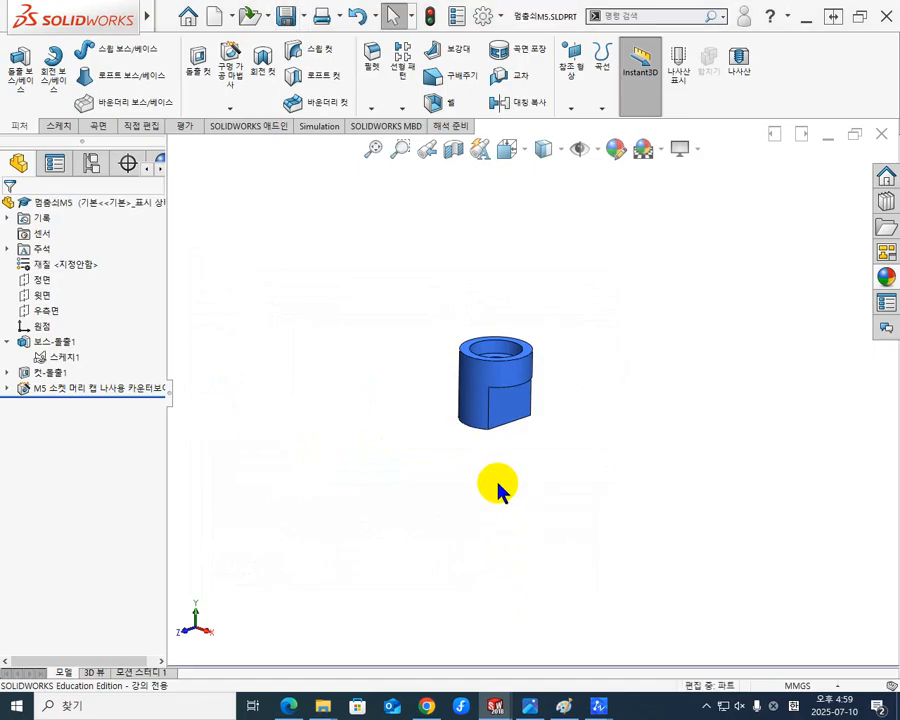
Examine the blue collar's bore and side cut in a front-plane (정면) section view, turn the section off, and check the whole part
{"action": "middle_click_drag", "start_coordinate": [524, 446], "coordinate": [501, 526]}
{"action": "scroll", "coordinate": [508, 350], "scroll_direction": "up", "scroll_amount": 2}
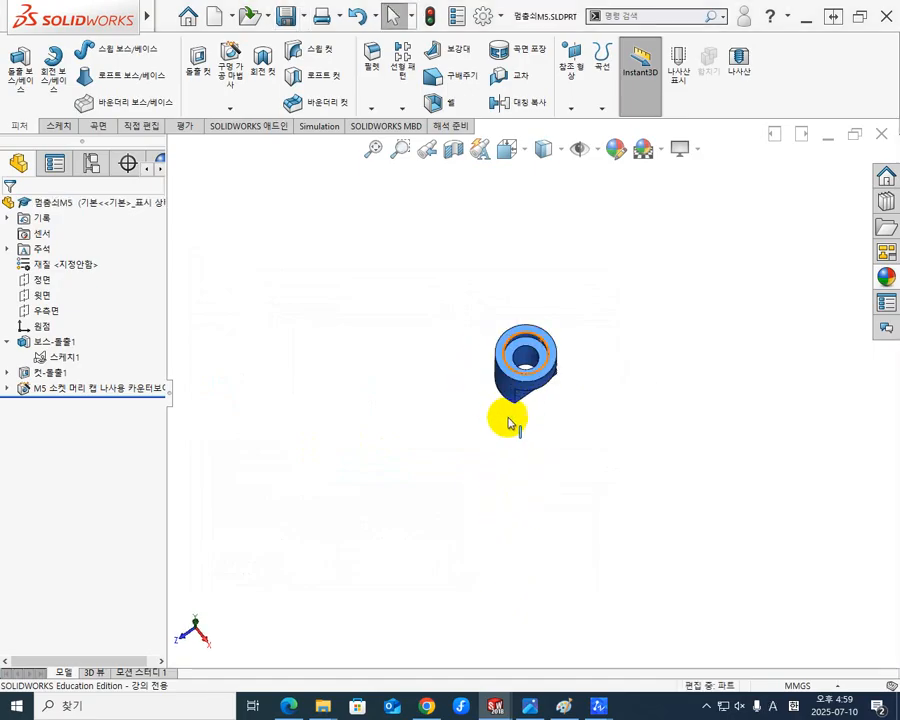
{"action": "scroll", "coordinate": [518, 400], "scroll_direction": "down", "scroll_amount": 4}
{"action": "middle_click_drag", "start_coordinate": [528, 394], "coordinate": [577, 308]}
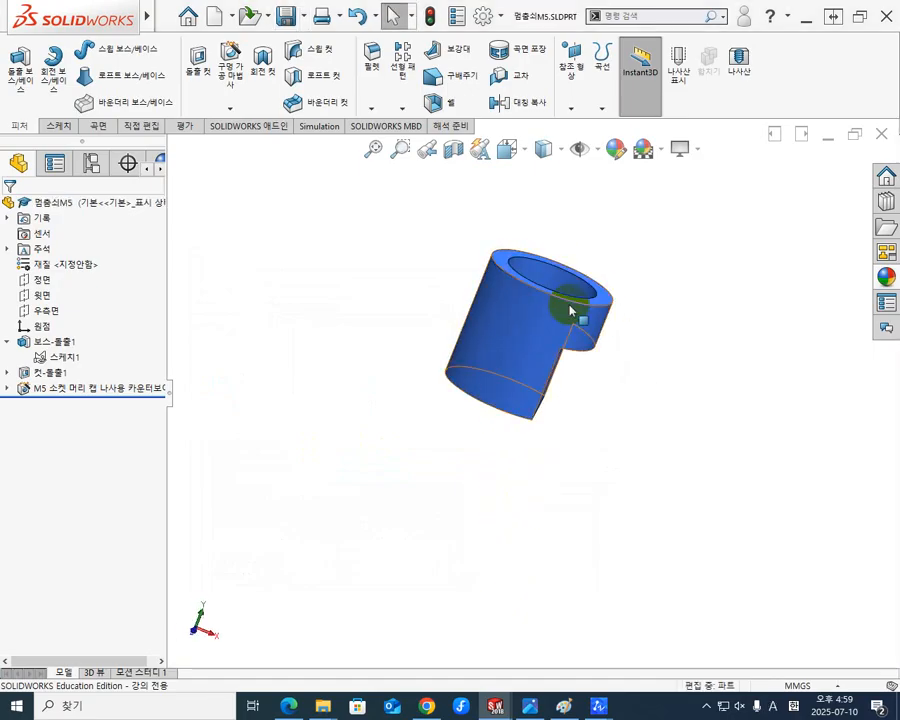
{"action": "left_click", "coordinate": [455, 150]}
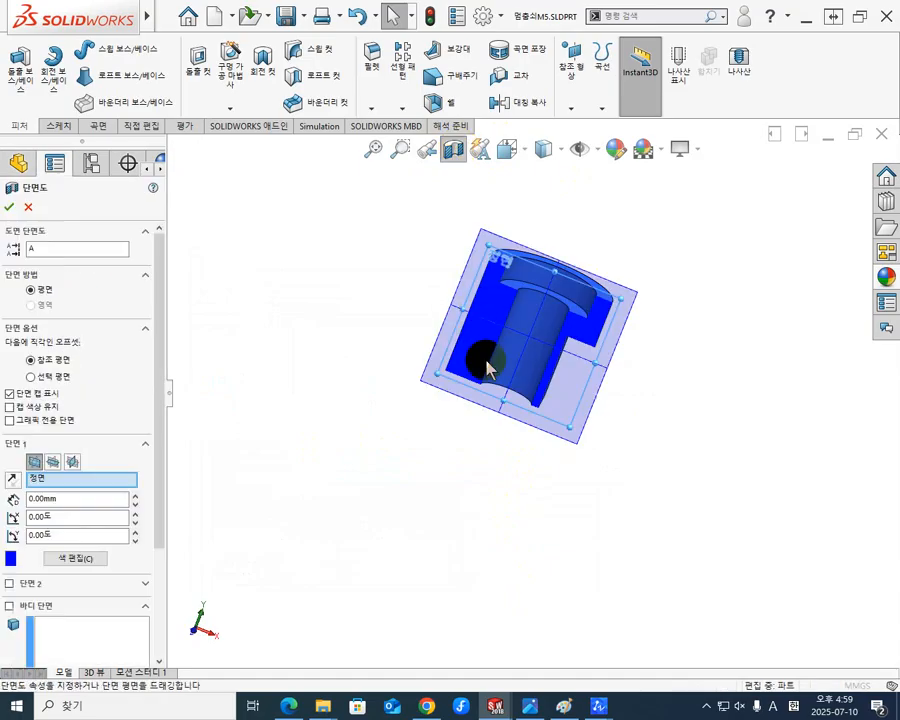
{"action": "scroll", "coordinate": [565, 382], "scroll_direction": "up", "scroll_amount": 2}
{"action": "scroll", "coordinate": [490, 370], "scroll_direction": "up", "scroll_amount": 3}
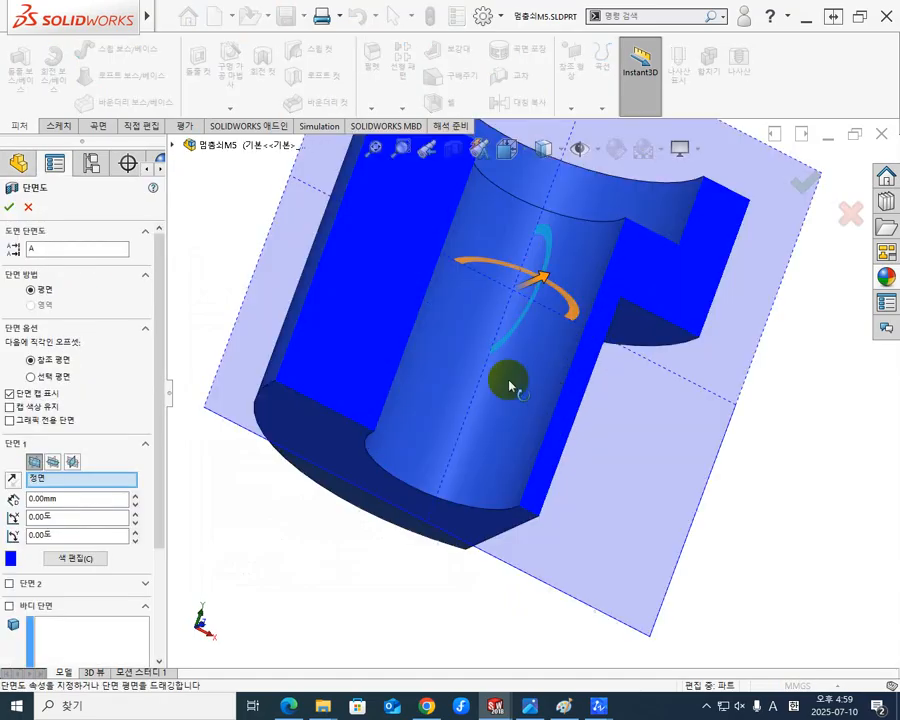
{"action": "scroll", "coordinate": [570, 405], "scroll_direction": "up", "scroll_amount": 2}
{"action": "mouse_move", "coordinate": [537, 358]}
{"action": "middle_mouse_down"}
{"action": "mouse_move", "coordinate": [570, 347]}
{"action": "mouse_move", "coordinate": [534, 438]}
{"action": "mouse_move", "coordinate": [538, 460]}
{"action": "middle_mouse_up"}
{"action": "scroll", "coordinate": [512, 432], "scroll_direction": "down", "scroll_amount": 1}
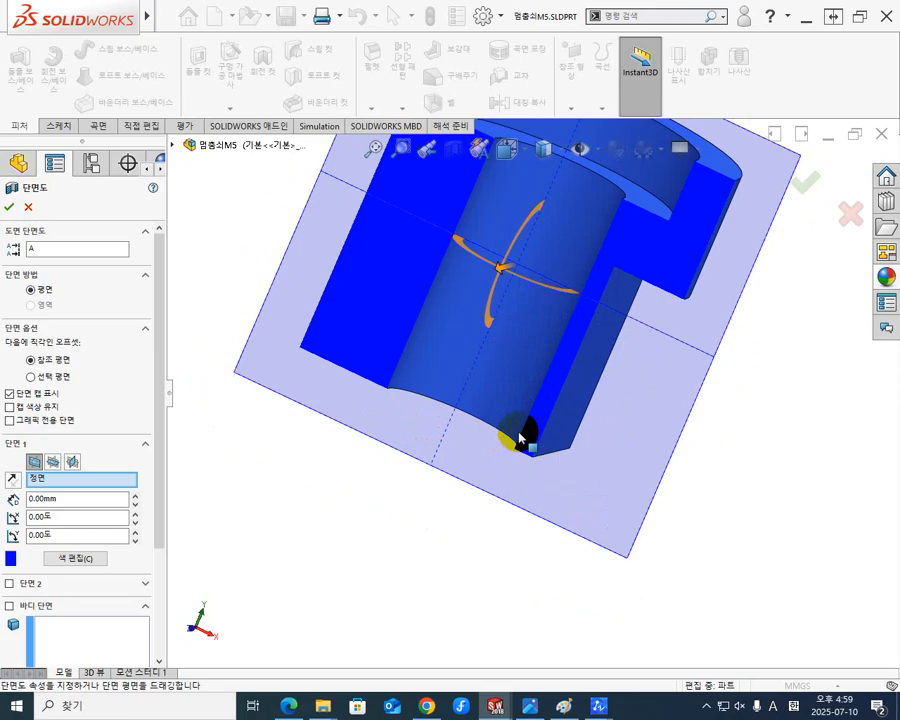
{"action": "scroll", "coordinate": [682, 408], "scroll_direction": "down", "scroll_amount": 3}
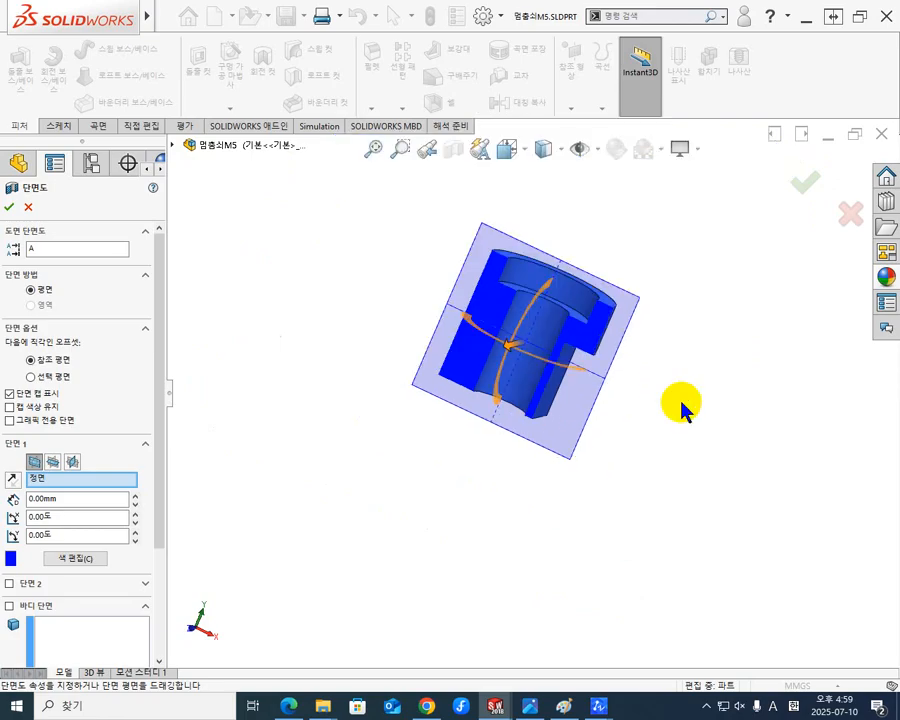
{"action": "left_click", "coordinate": [803, 183]}
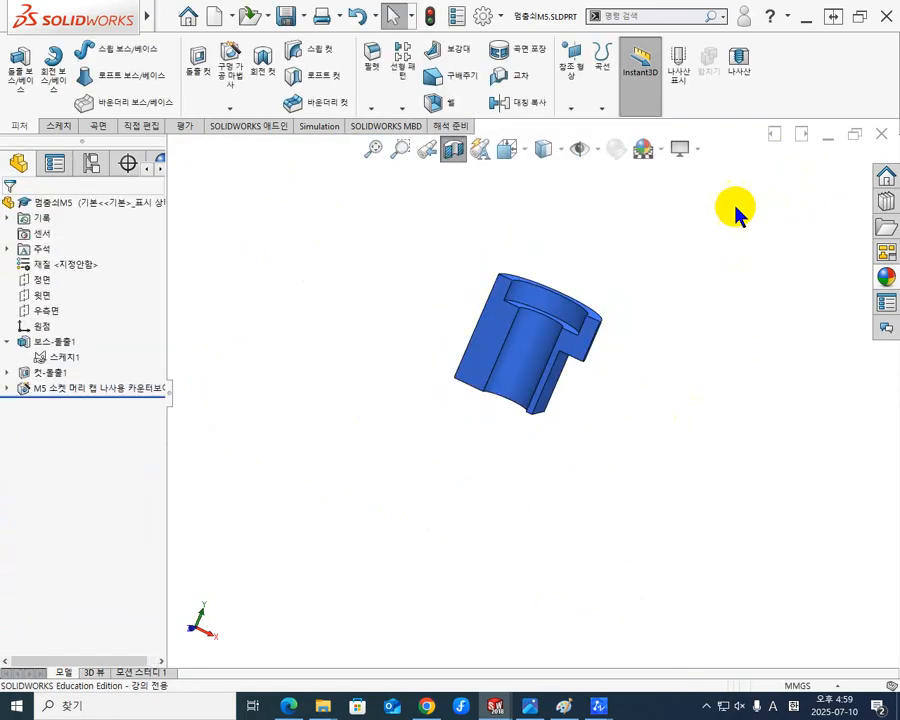
{"action": "left_click", "coordinate": [455, 158]}
{"action": "scroll", "coordinate": [600, 300], "scroll_direction": "up", "scroll_amount": 5}
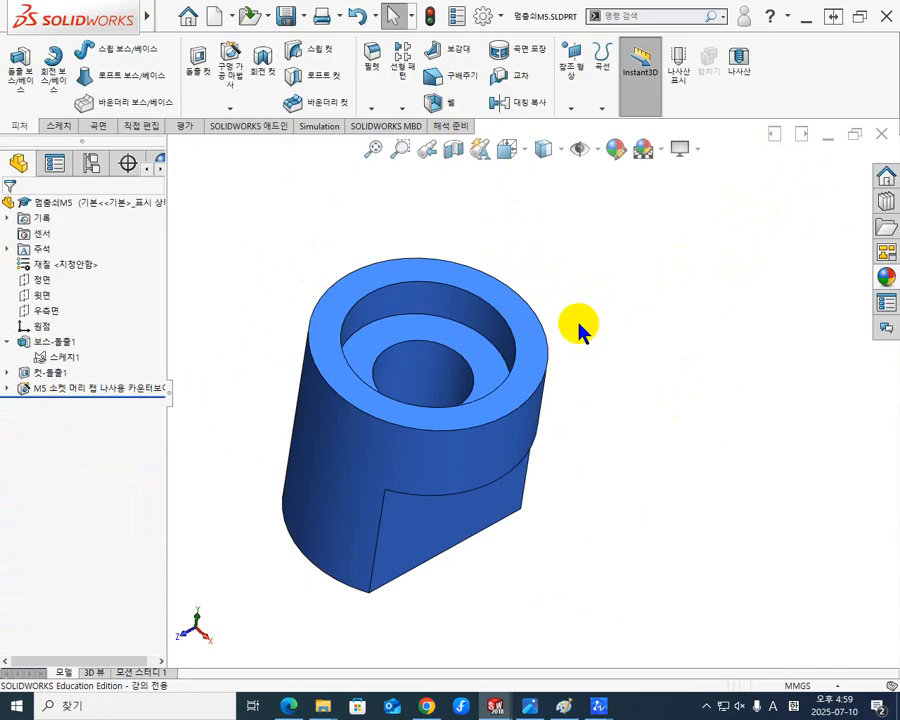
{"action": "mouse_move", "coordinate": [418, 358]}
{"action": "middle_mouse_down"}
{"action": "mouse_move", "coordinate": [482, 327]}
{"action": "mouse_move", "coordinate": [526, 325]}
{"action": "mouse_move", "coordinate": [484, 341]}
{"action": "middle_mouse_up"}
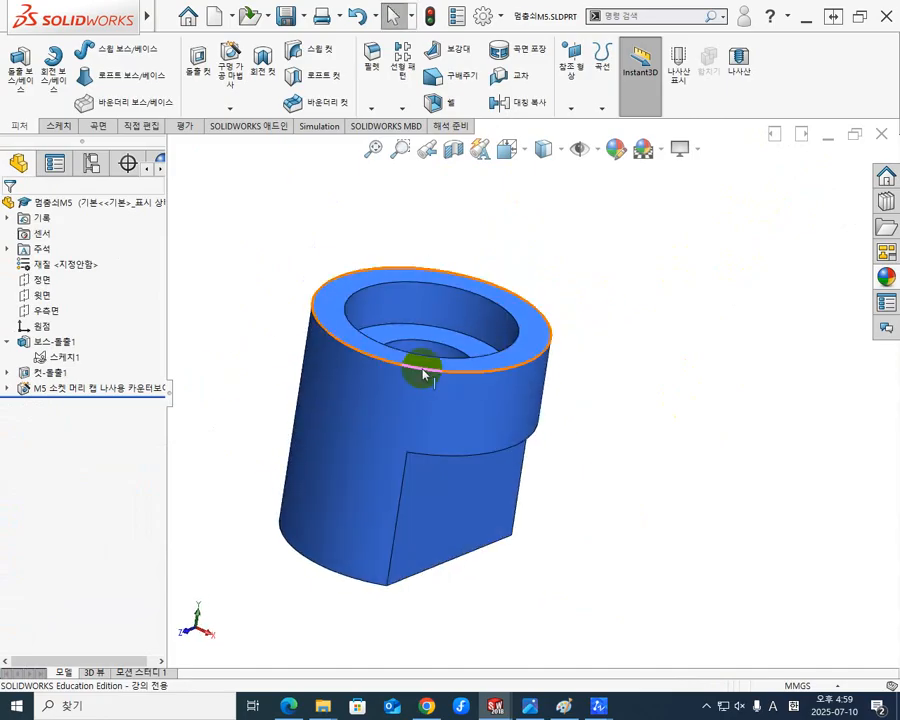
{"action": "mouse_move", "coordinate": [406, 362]}
{"action": "middle_mouse_down"}
{"action": "mouse_move", "coordinate": [482, 358]}
{"action": "mouse_move", "coordinate": [424, 380]}
{"action": "mouse_move", "coordinate": [440, 372]}
{"action": "middle_mouse_up"}
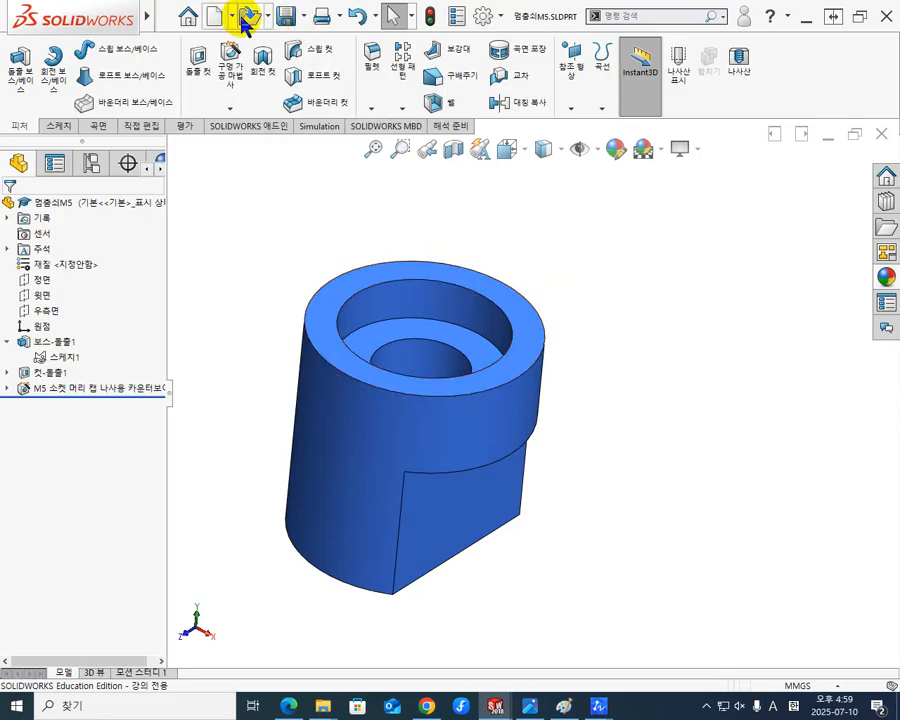
Switch to the open assembly 드릴지그1.SLDASM
{"action": "mouse_move", "coordinate": [135, 14]}
{"action": "left_click", "coordinate": [312, 16]}
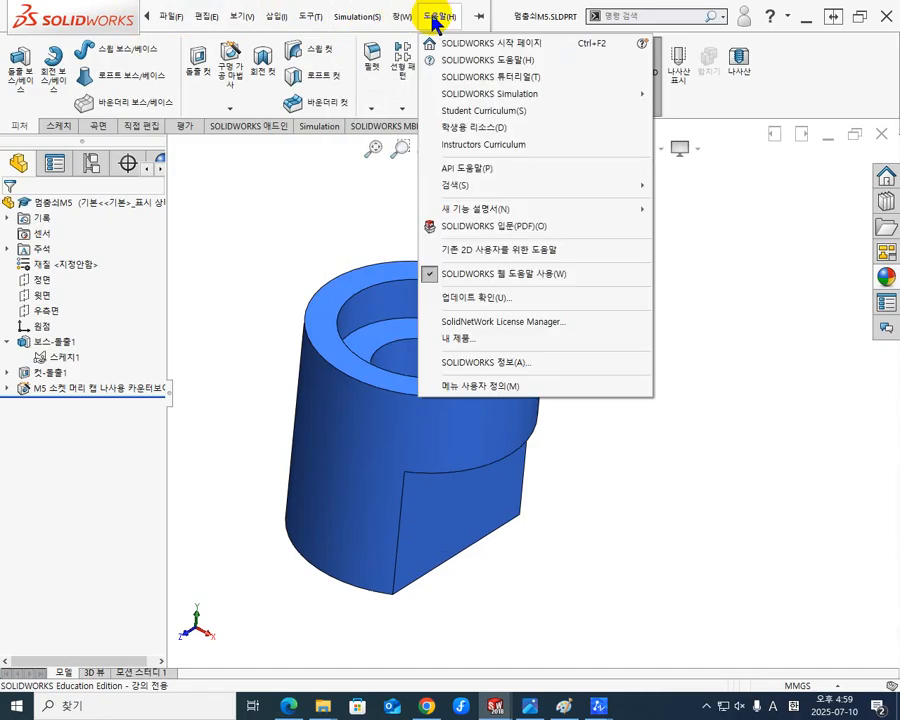
{"action": "left_click", "coordinate": [433, 16]}
{"action": "left_click", "coordinate": [170, 18]}
{"action": "left_click", "coordinate": [170, 20]}
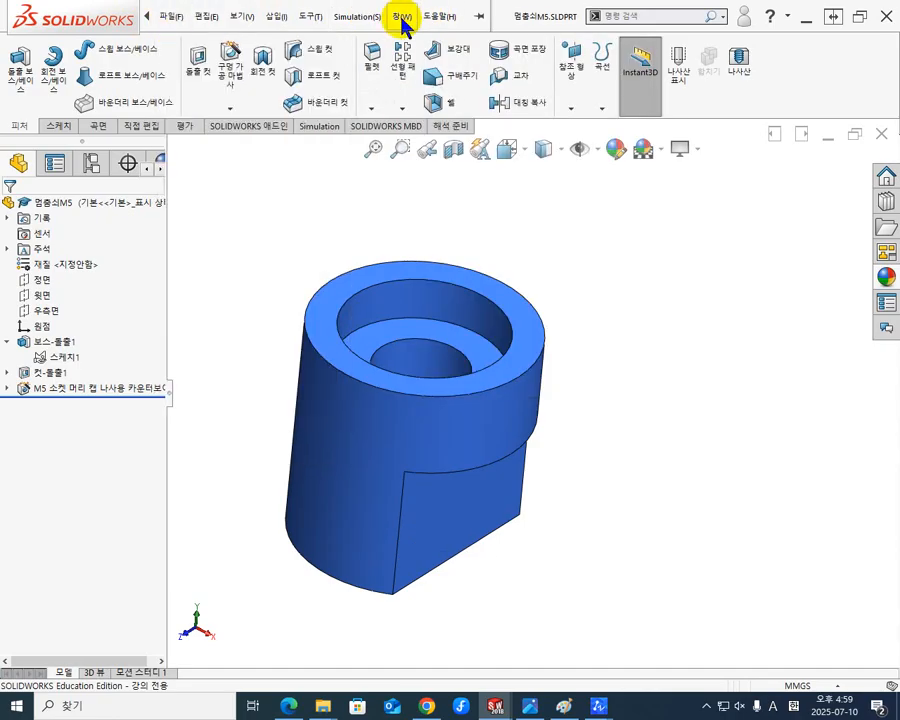
{"action": "left_click", "coordinate": [402, 17]}
{"action": "left_click", "coordinate": [463, 197]}
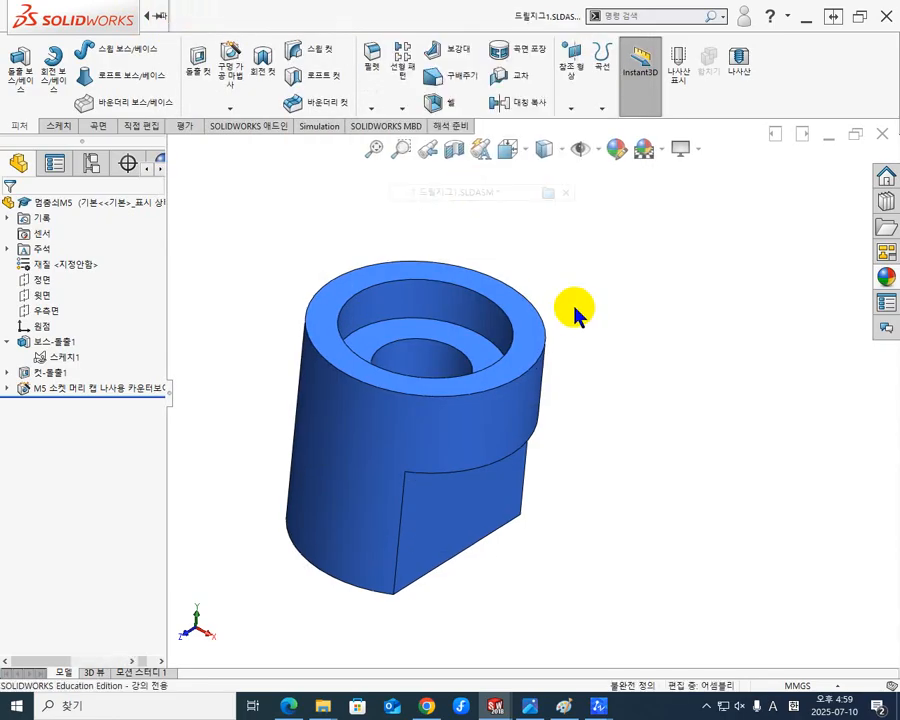
Insert the 멈춤쇠M5 part into the assembly, placing it freely behind the purple bush support (부시받침대)
{"action": "scroll", "coordinate": [603, 382], "scroll_direction": "up", "scroll_amount": 3}
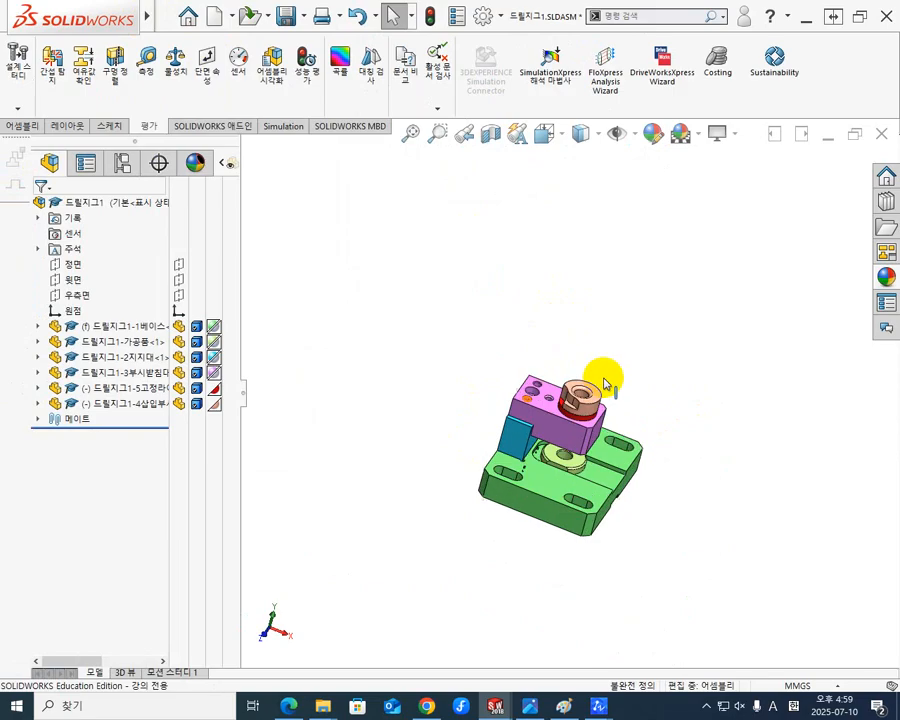
{"action": "scroll", "coordinate": [508, 452], "scroll_direction": "down", "scroll_amount": 6}
{"action": "middle_click_drag", "start_coordinate": [478, 434], "coordinate": [480, 420]}
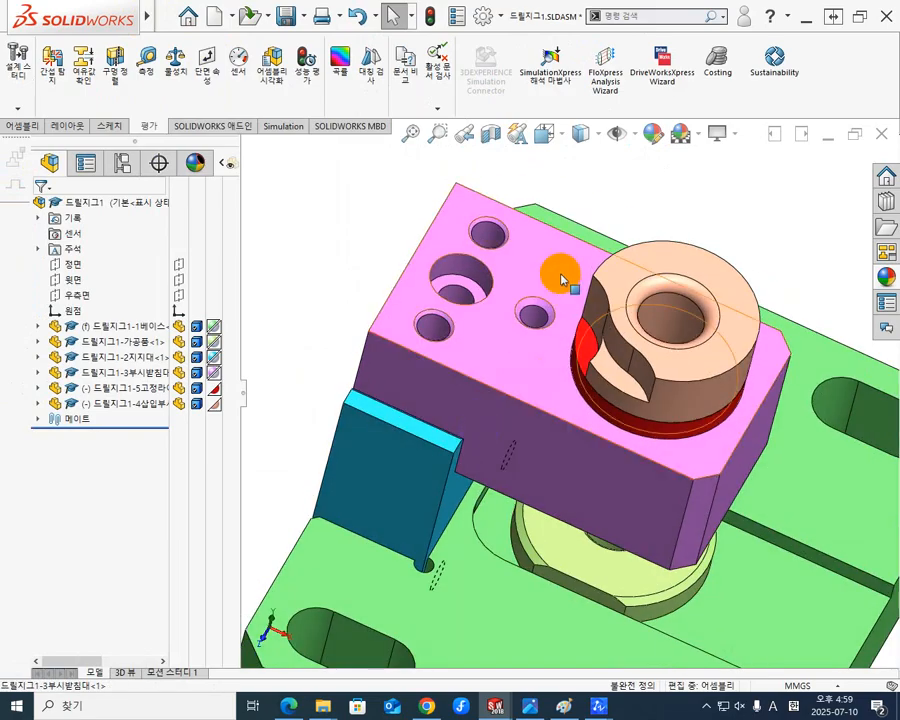
{"action": "scroll", "coordinate": [561, 278], "scroll_direction": "up", "scroll_amount": 1}
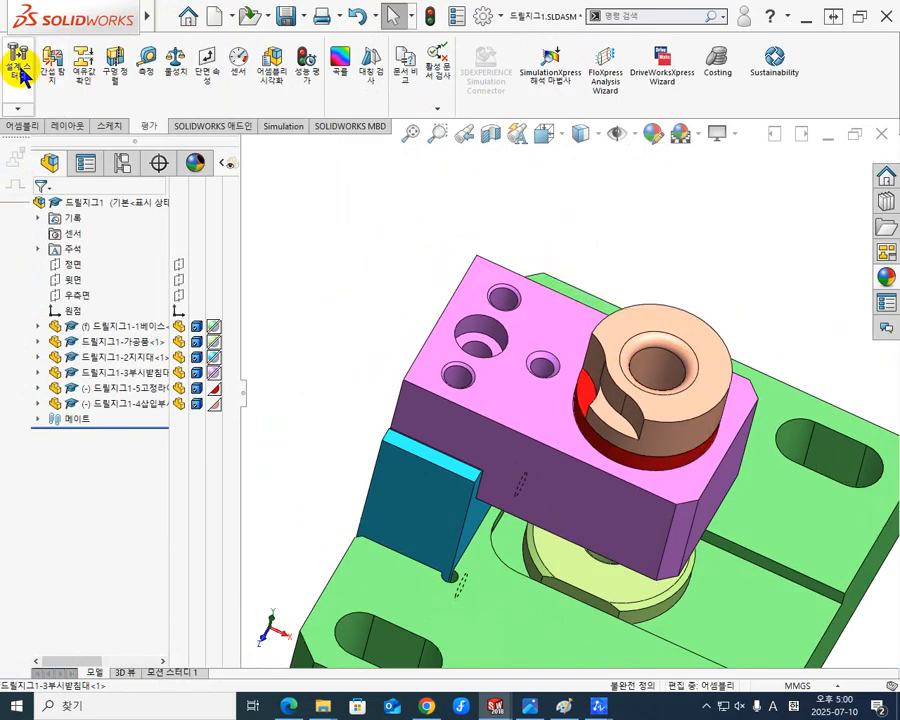
{"action": "left_click", "coordinate": [20, 135]}
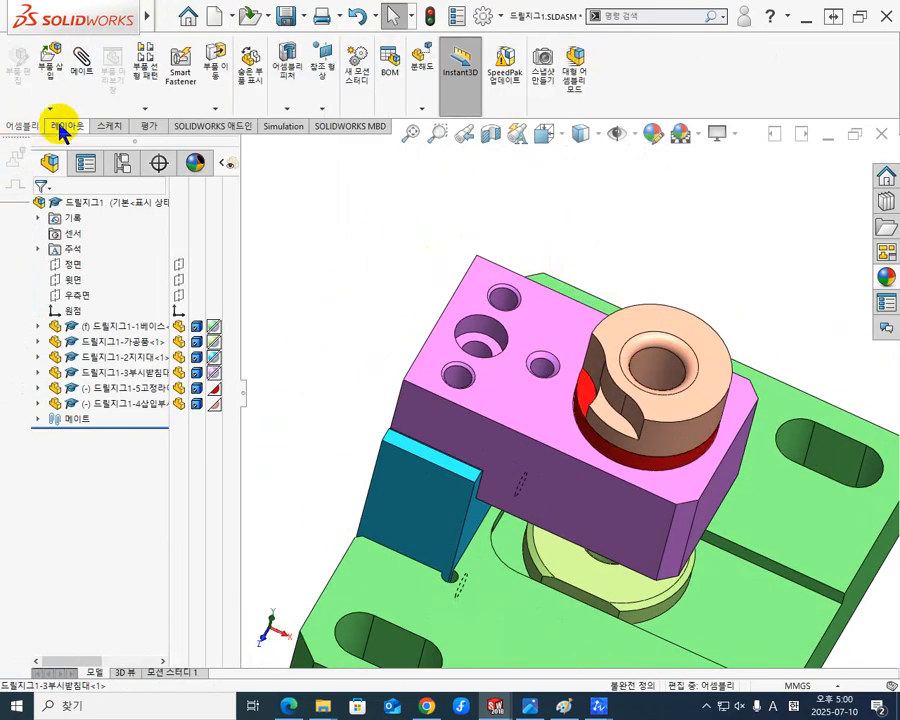
{"action": "left_click", "coordinate": [50, 60]}
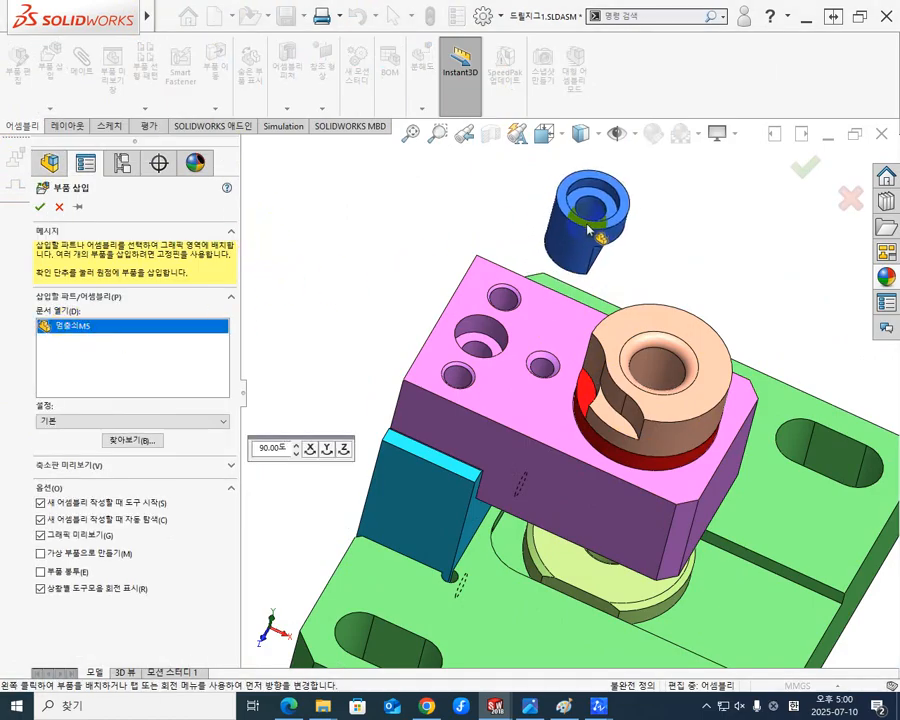
{"action": "left_click", "coordinate": [290, 380]}
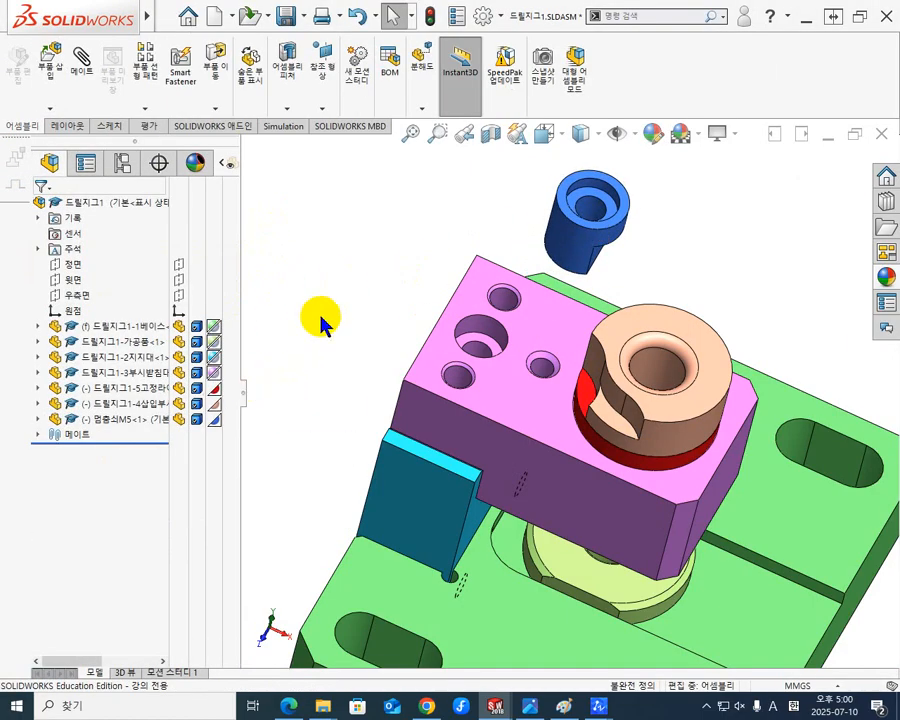
Add a coincident mate between the top face of the bush support (부시받침대) and the bottom face of the 멈춤쇠M5 collar
{"action": "middle_click_drag", "start_coordinate": [322, 316], "coordinate": [414, 310]}
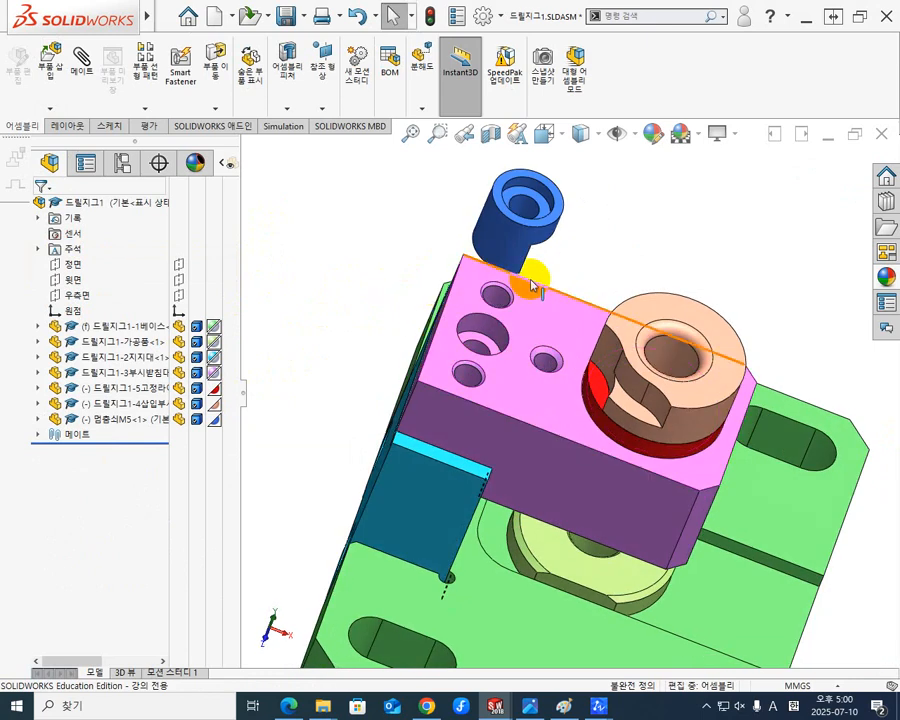
{"action": "left_click", "coordinate": [82, 62]}
{"action": "mouse_move", "coordinate": [535, 333]}
{"action": "middle_mouse_down"}
{"action": "mouse_move", "coordinate": [559, 263]}
{"action": "mouse_move", "coordinate": [543, 312]}
{"action": "middle_mouse_up"}
{"action": "left_click", "coordinate": [447, 345]}
{"action": "middle_click_drag", "start_coordinate": [398, 368], "coordinate": [496, 294]}
{"action": "scroll", "coordinate": [275, 395], "scroll_direction": "down", "scroll_amount": 5}
{"action": "scroll", "coordinate": [291, 388], "scroll_direction": "up", "scroll_amount": 3}
{"action": "scroll", "coordinate": [458, 408], "scroll_direction": "up", "scroll_amount": 4}
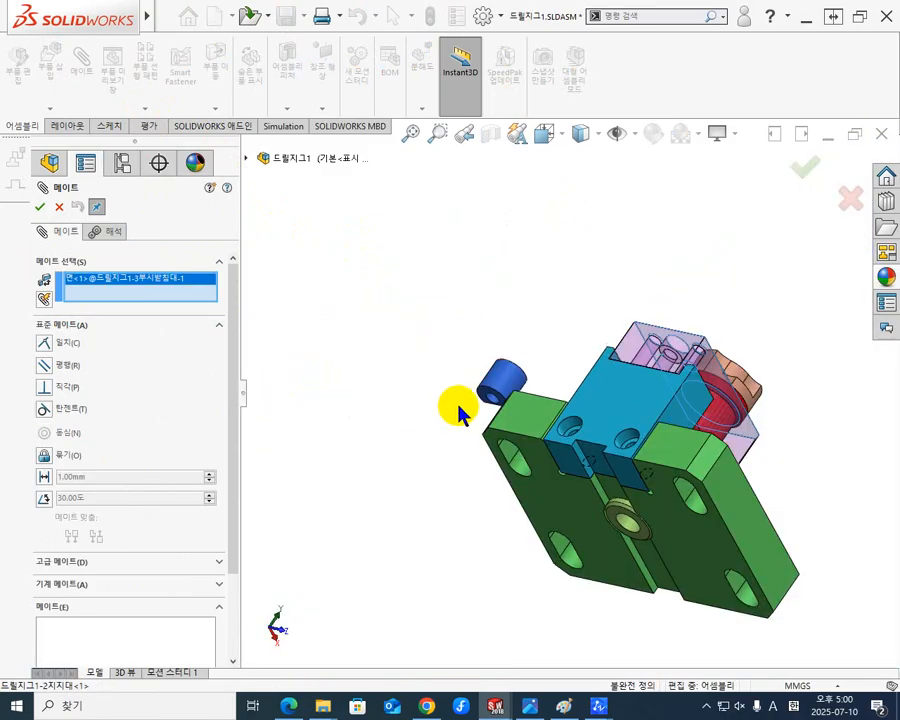
{"action": "scroll", "coordinate": [490, 396], "scroll_direction": "down", "scroll_amount": 6}
{"action": "left_click", "coordinate": [540, 360]}
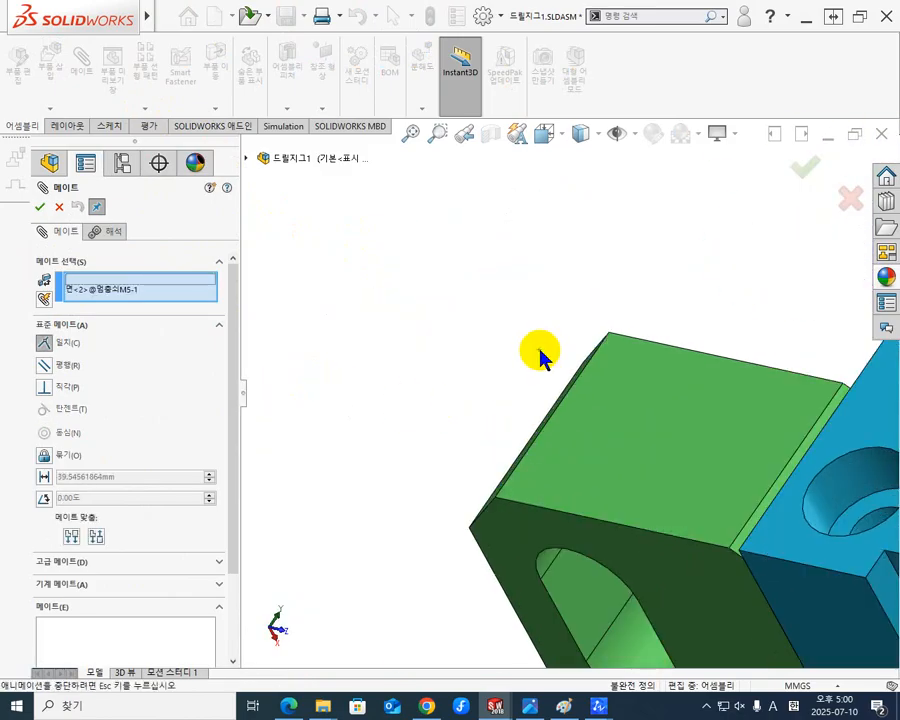
{"action": "scroll", "coordinate": [740, 300], "scroll_direction": "down", "scroll_amount": 3}
{"action": "scroll", "coordinate": [755, 300], "scroll_direction": "up", "scroll_amount": 8}
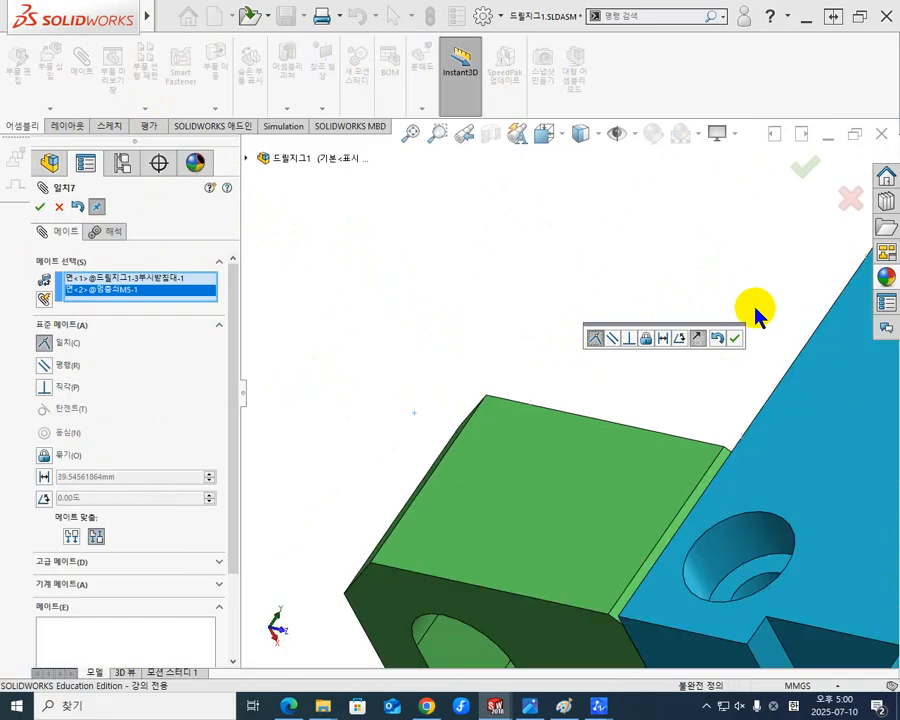
{"action": "middle_click_drag", "start_coordinate": [706, 378], "coordinate": [678, 391]}
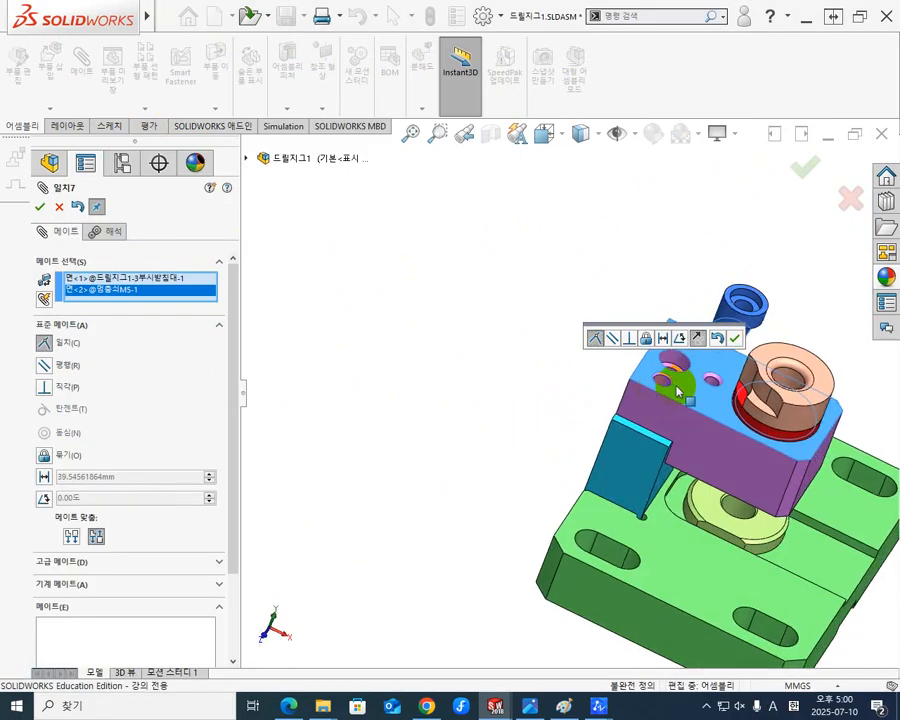
{"action": "scroll", "coordinate": [710, 358], "scroll_direction": "up", "scroll_amount": 3}
{"action": "scroll", "coordinate": [675, 367], "scroll_direction": "down", "scroll_amount": 6}
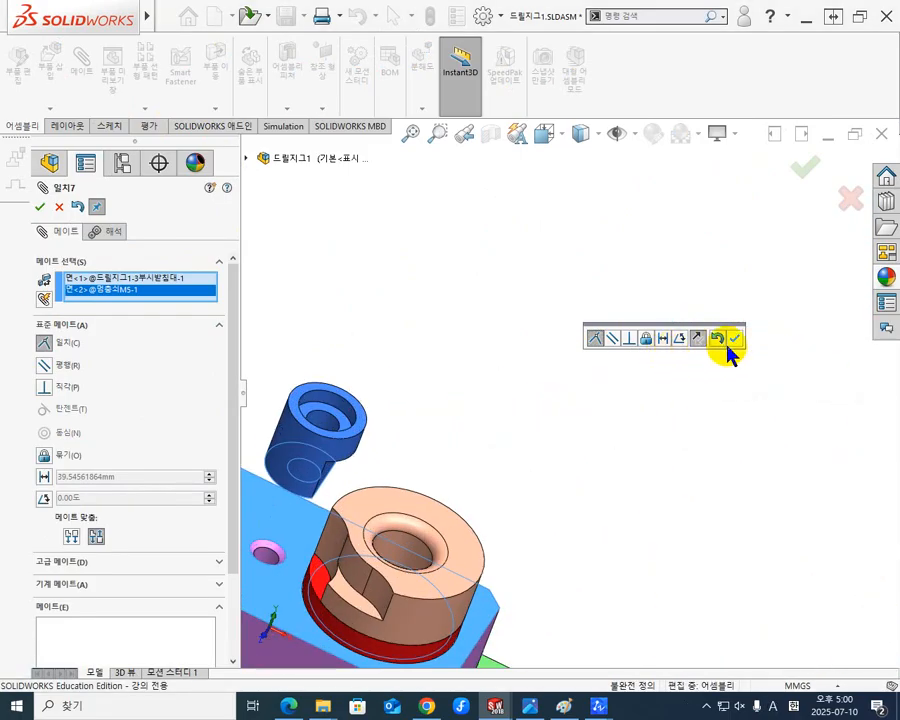
{"action": "left_click", "coordinate": [736, 342]}
Mate the collar's bore concentric with the bush support's single tapped hole beside the insert bush, and finish mating
{"action": "scroll", "coordinate": [296, 482], "scroll_direction": "down", "scroll_amount": 3}
{"action": "scroll", "coordinate": [305, 470], "scroll_direction": "up", "scroll_amount": 4}
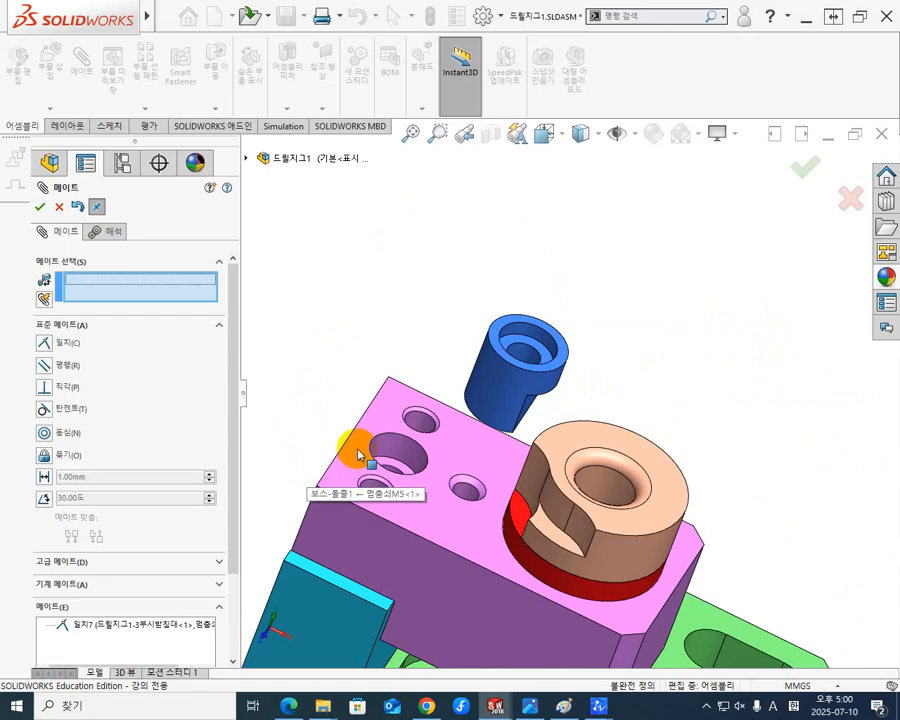
{"action": "scroll", "coordinate": [478, 472], "scroll_direction": "down", "scroll_amount": 2}
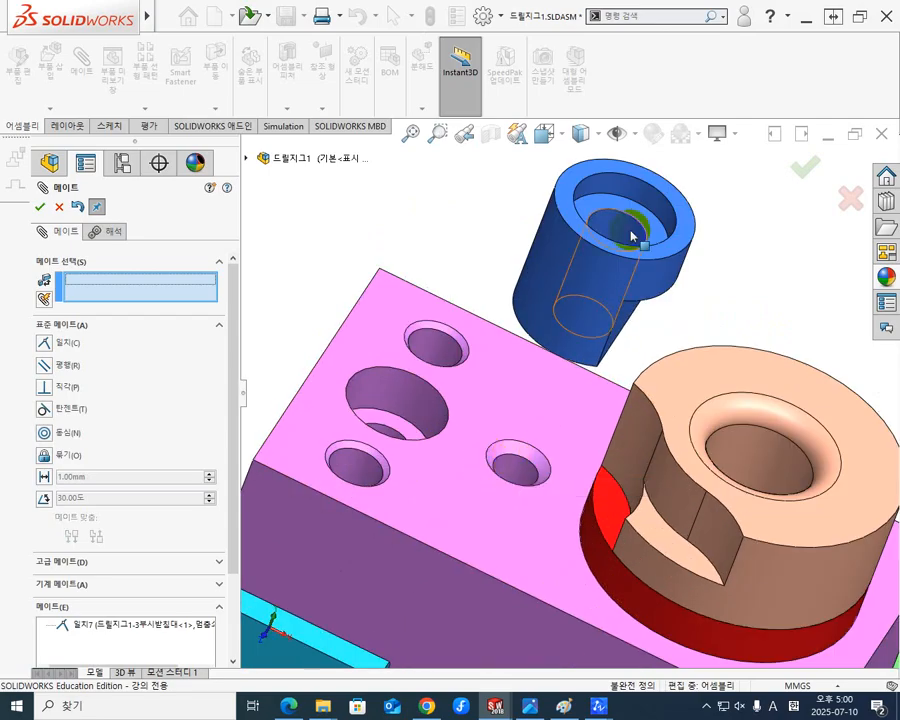
{"action": "left_click", "coordinate": [610, 346]}
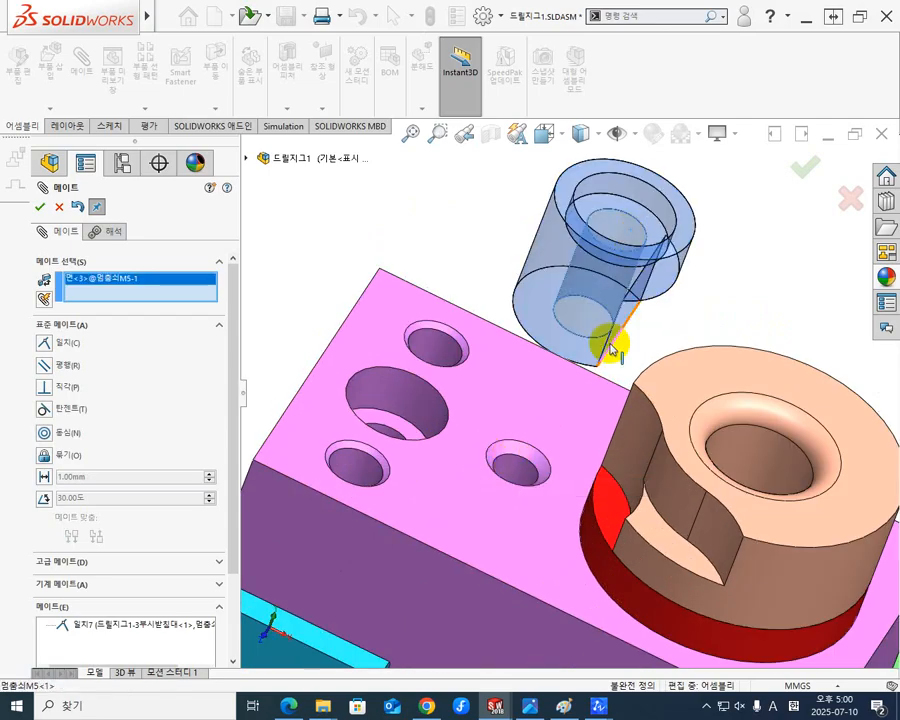
{"action": "left_click", "coordinate": [518, 478]}
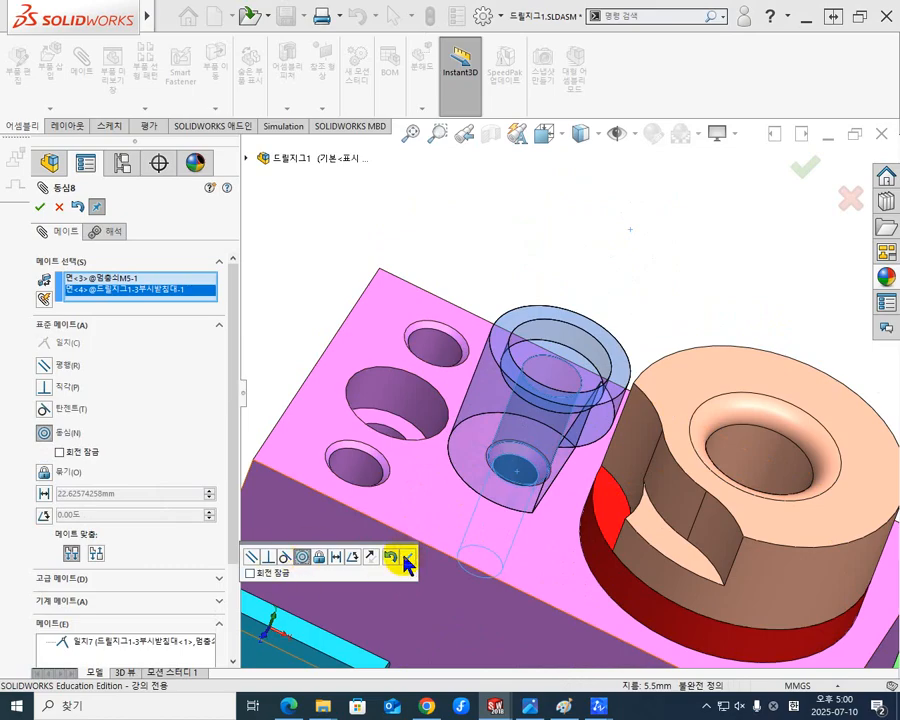
{"action": "left_click", "coordinate": [406, 564]}
{"action": "middle_click_drag", "start_coordinate": [440, 560], "coordinate": [502, 564]}
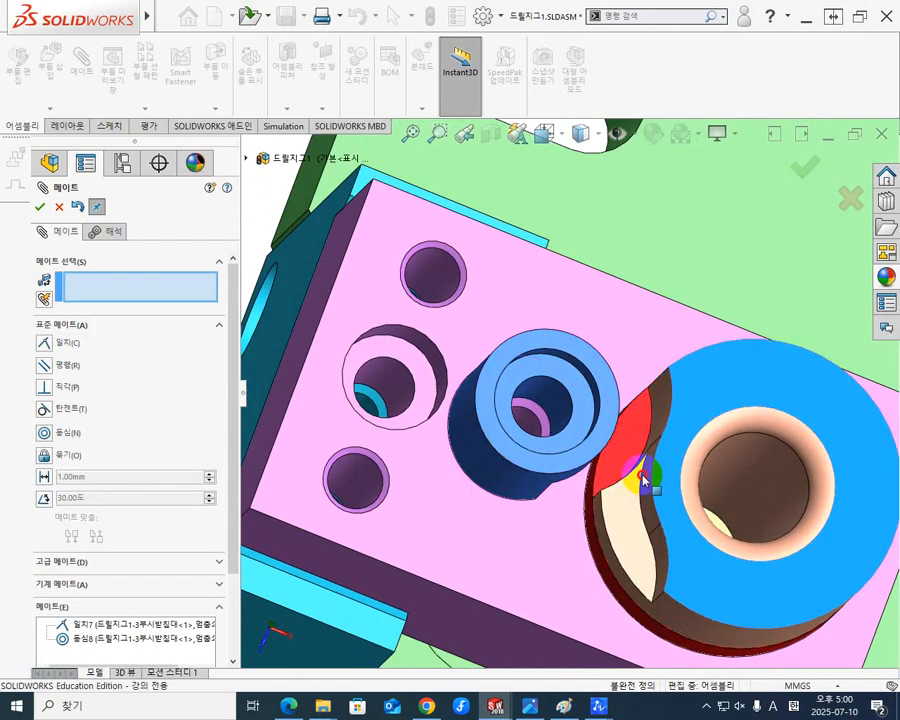
{"action": "middle_click_drag", "start_coordinate": [646, 482], "coordinate": [558, 530]}
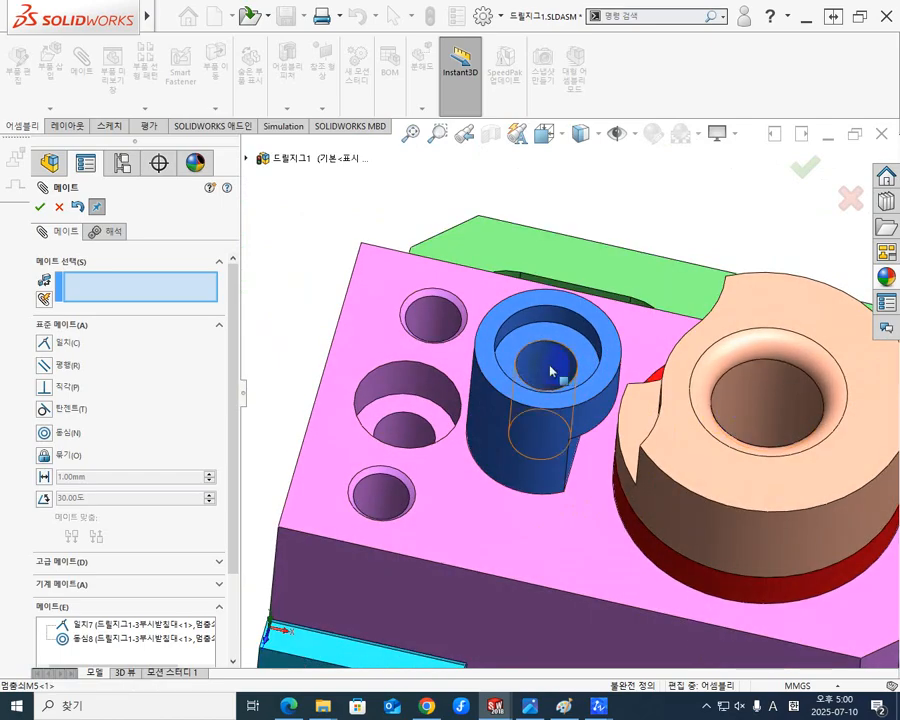
{"action": "middle_click_drag", "start_coordinate": [560, 430], "coordinate": [600, 432]}
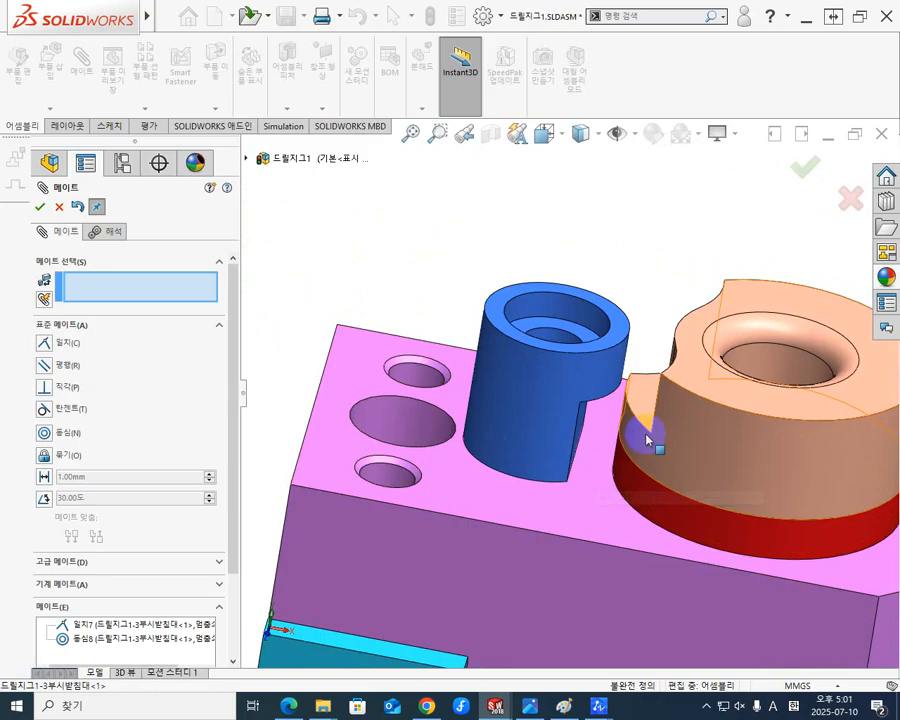
{"action": "left_click", "coordinate": [38, 207]}
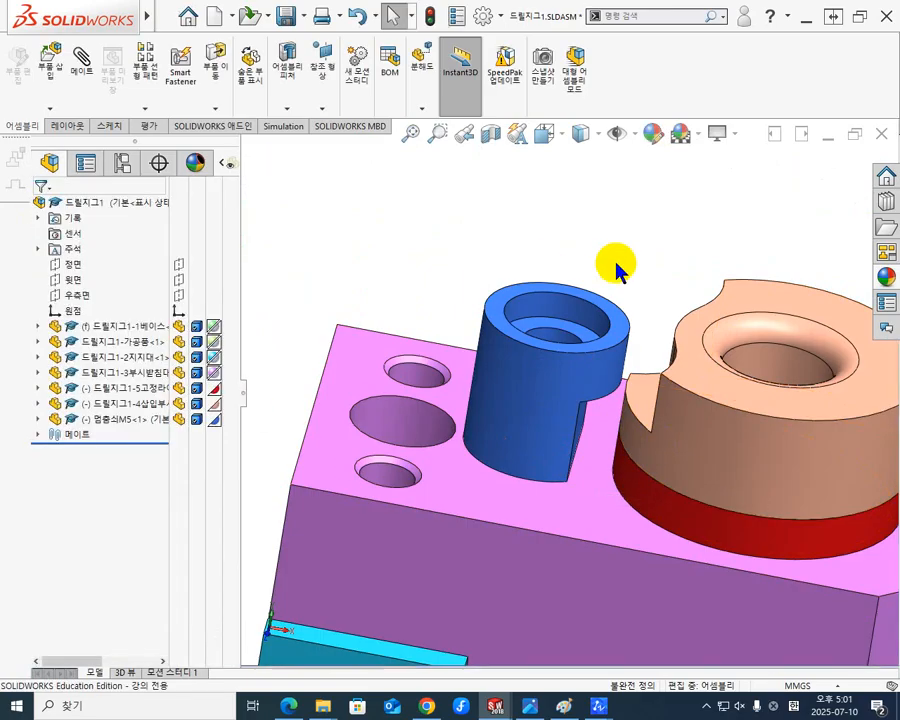
Open the bush support part (드릴지그1-3부시받침대) from the assembly in its own window
{"action": "middle_click_drag", "start_coordinate": [710, 422], "coordinate": [745, 462]}
{"action": "scroll", "coordinate": [745, 462], "scroll_direction": "up", "scroll_amount": 5}
{"action": "middle_click_drag", "start_coordinate": [689, 472], "coordinate": [590, 480]}
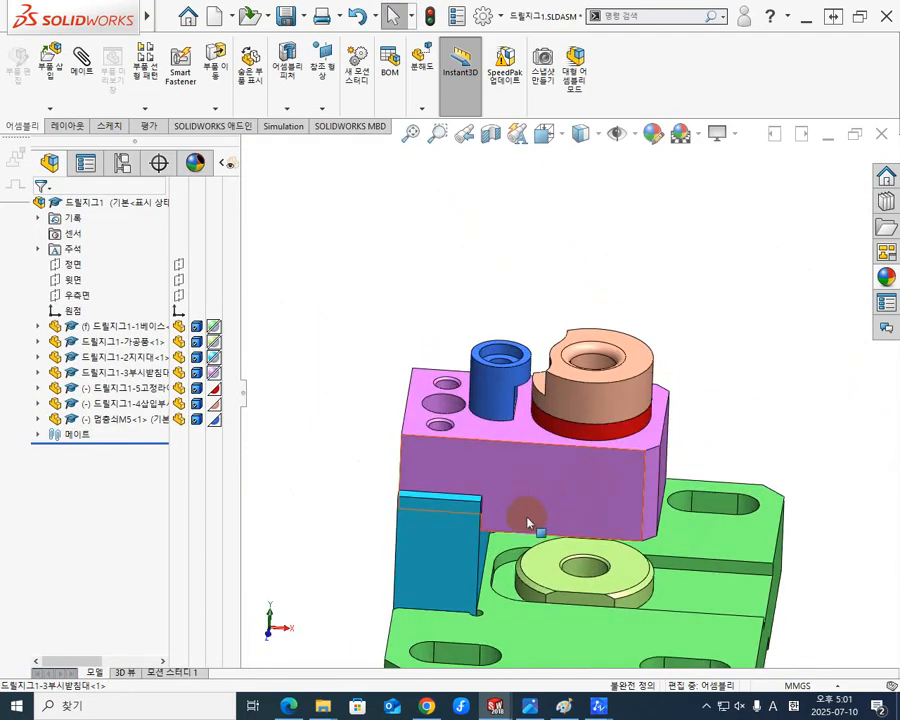
{"action": "left_click", "coordinate": [519, 430]}
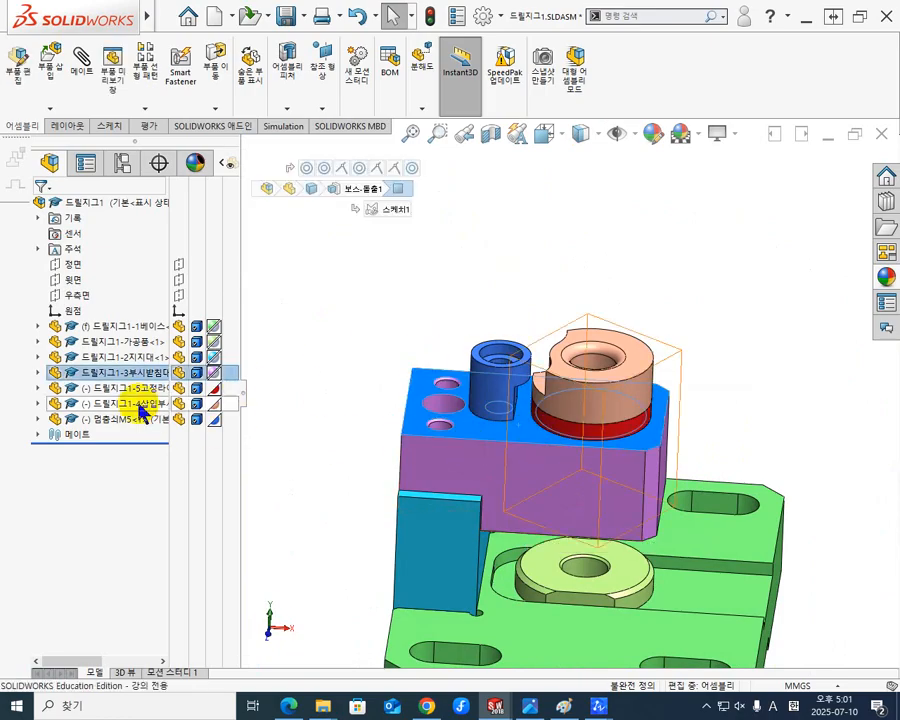
{"action": "right_click", "coordinate": [92, 382]}
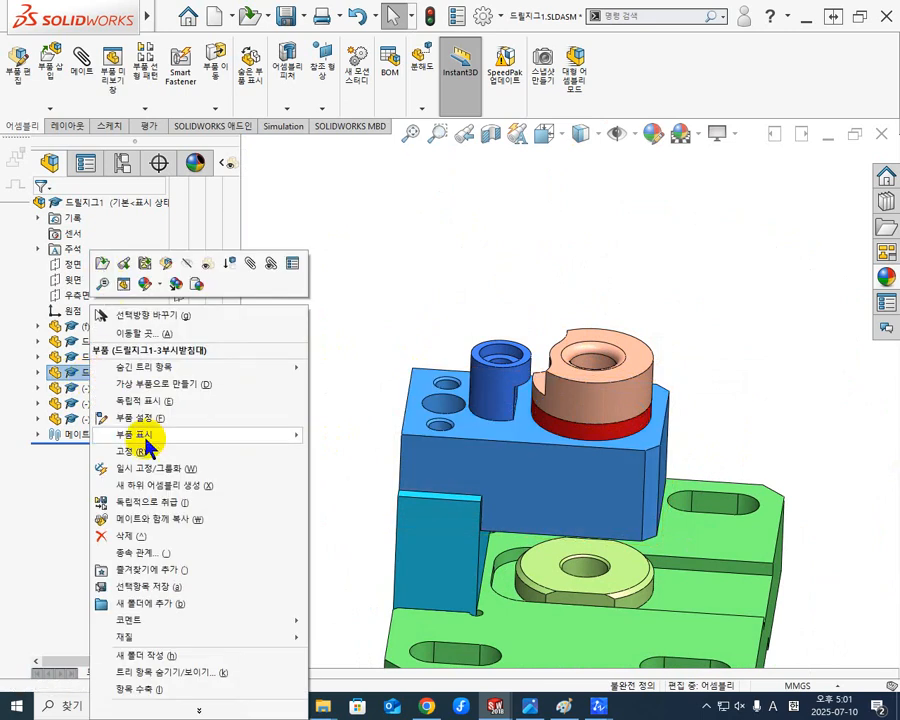
{"action": "left_click", "coordinate": [101, 262]}
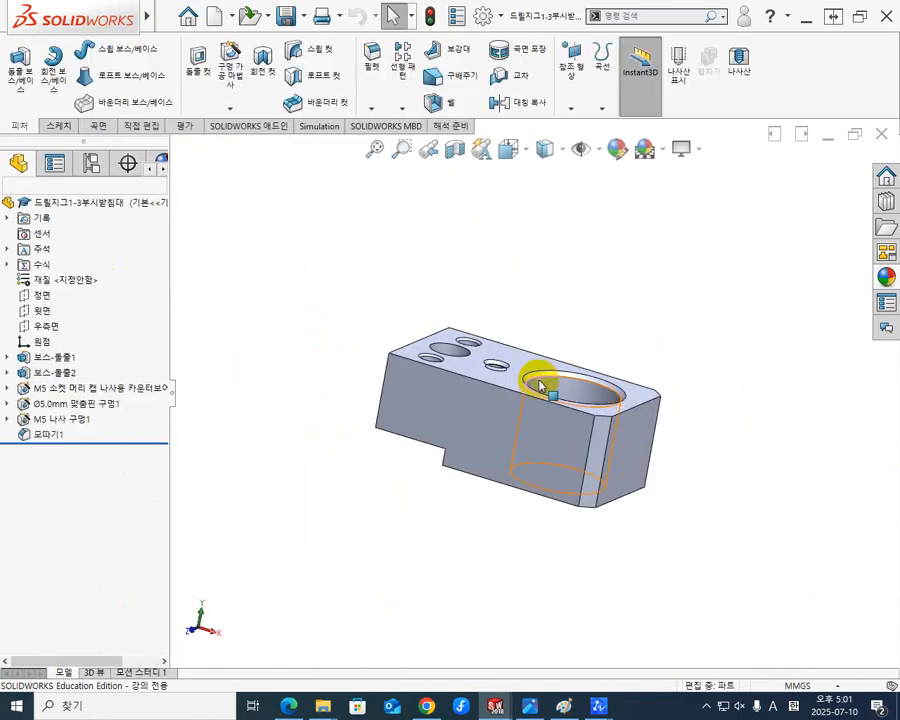
Open the position sketch 스케치6 of the M5 tapped hole feature (M5 나사 구멍1) for editing
{"action": "middle_click_drag", "start_coordinate": [380, 400], "coordinate": [498, 416]}
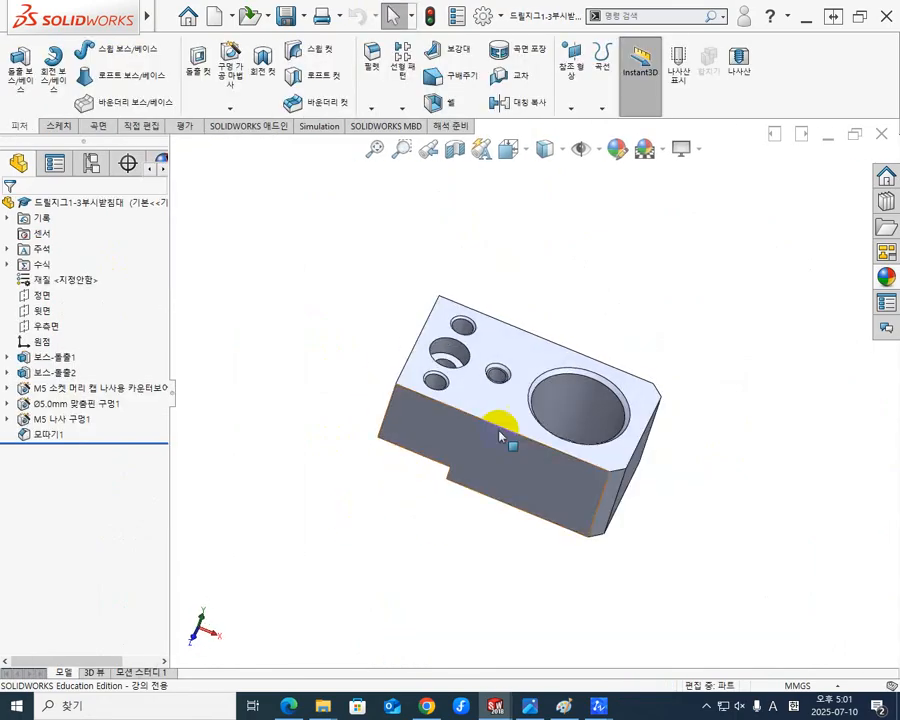
{"action": "left_click", "coordinate": [500, 378]}
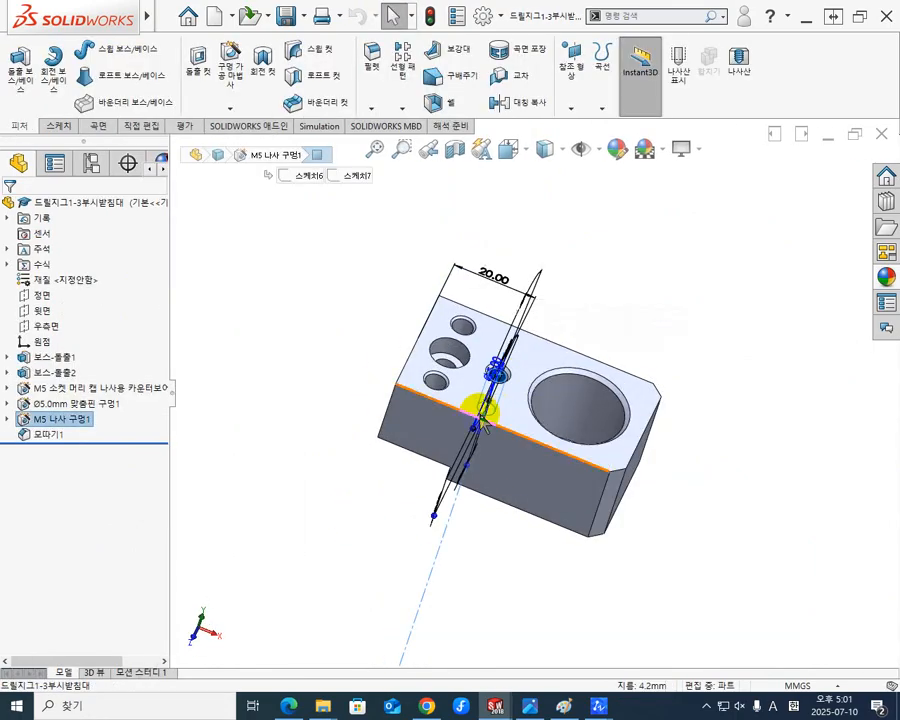
{"action": "left_click", "coordinate": [232, 515]}
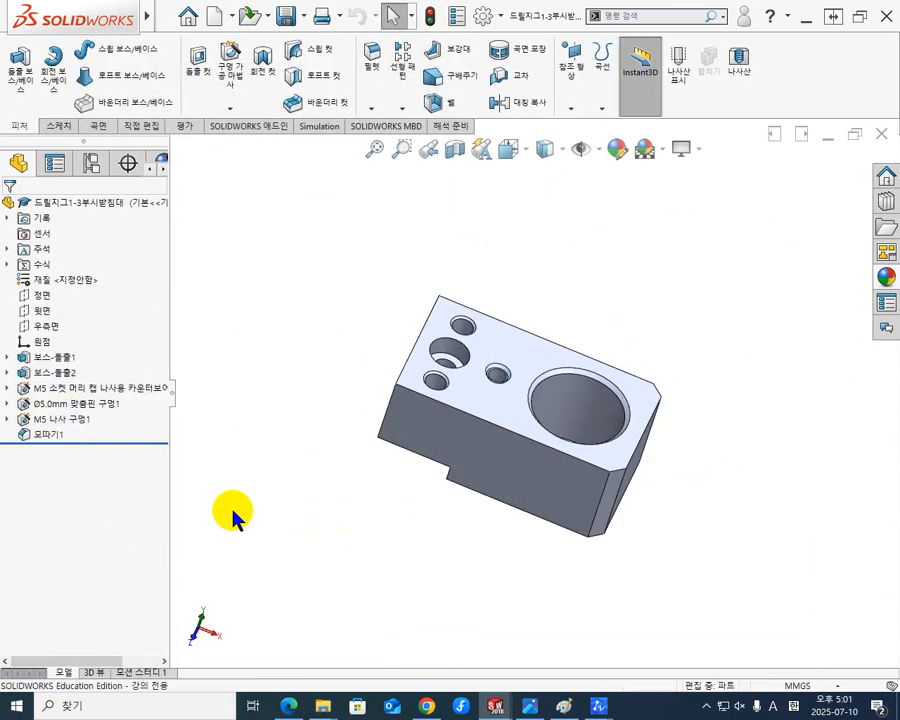
{"action": "left_click", "coordinate": [57, 427]}
{"action": "middle_click_drag", "start_coordinate": [218, 478], "coordinate": [181, 432]}
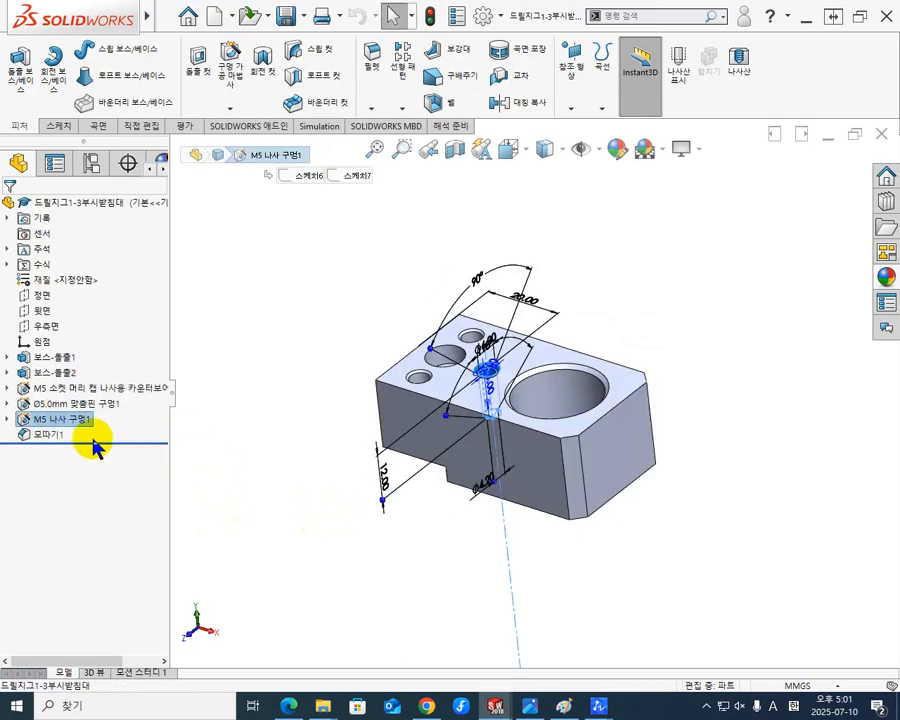
{"action": "right_click", "coordinate": [40, 425]}
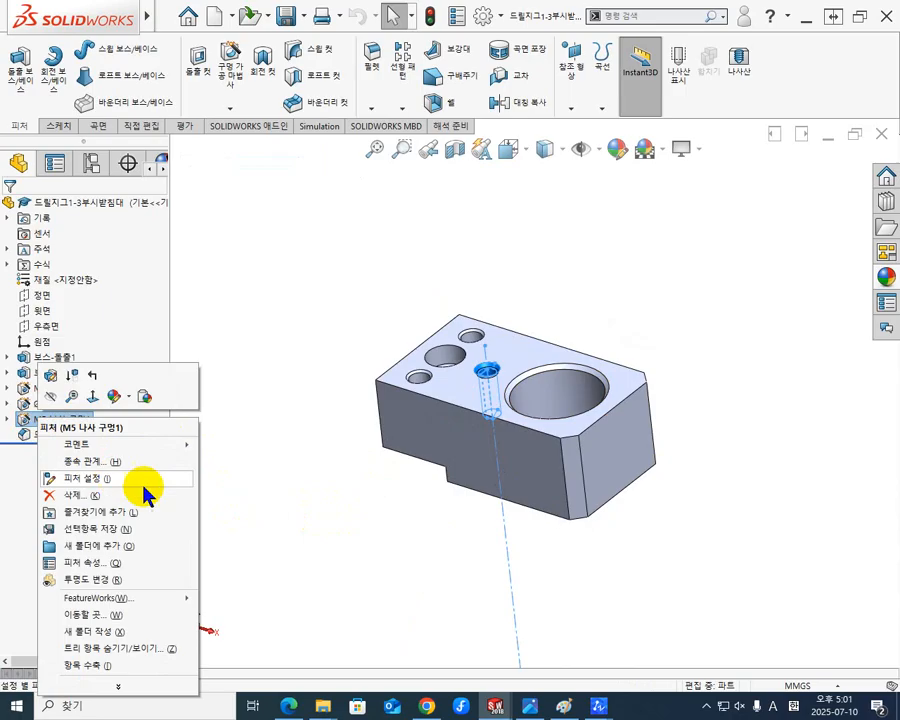
{"action": "left_click", "coordinate": [280, 503]}
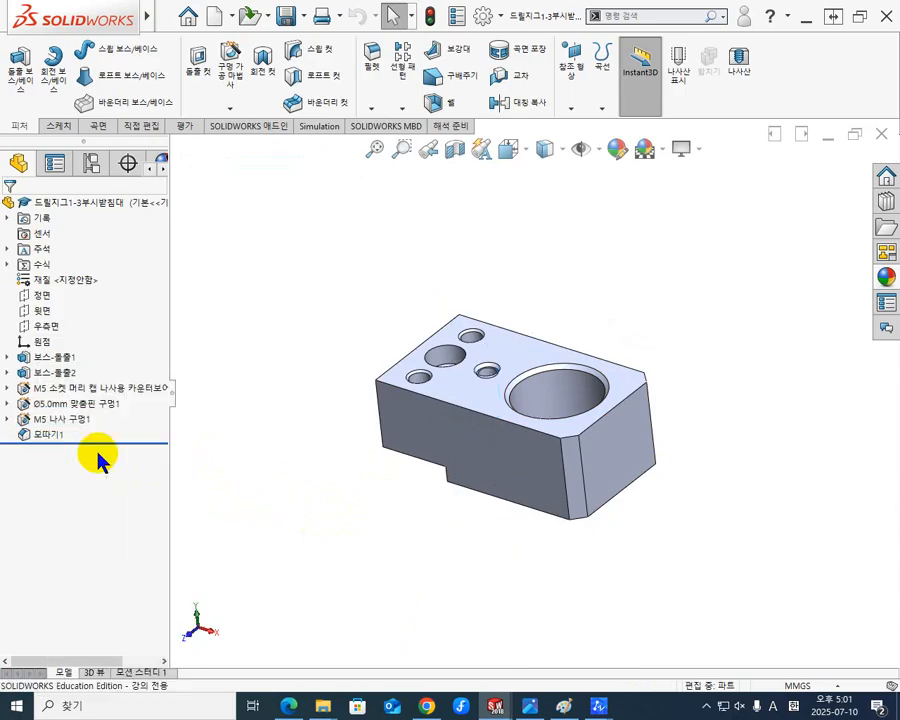
{"action": "left_click", "coordinate": [7, 420]}
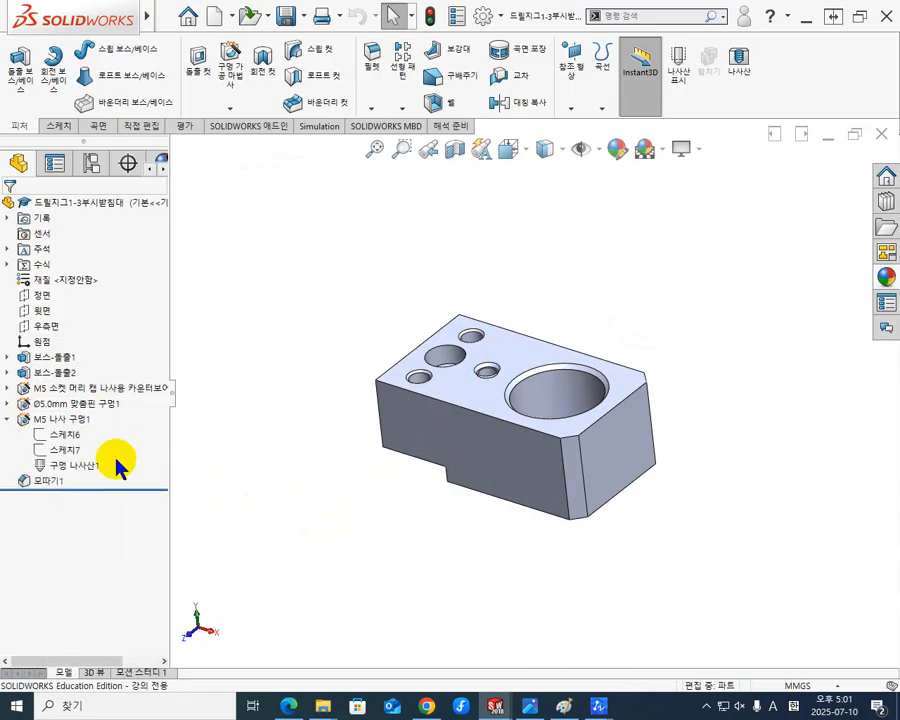
{"action": "left_click", "coordinate": [72, 437]}
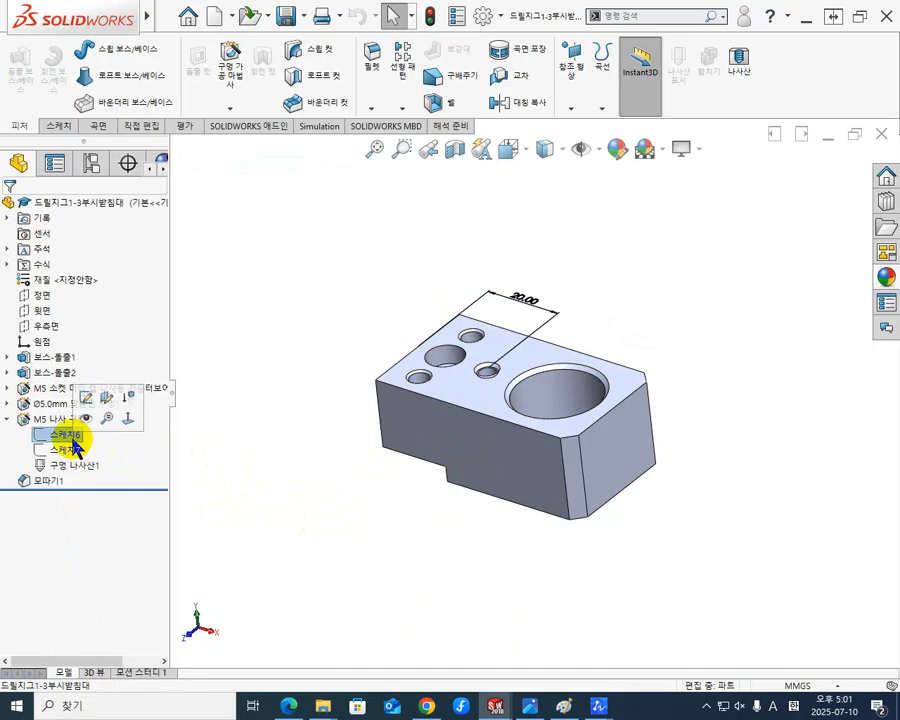
{"action": "left_click", "coordinate": [86, 400]}
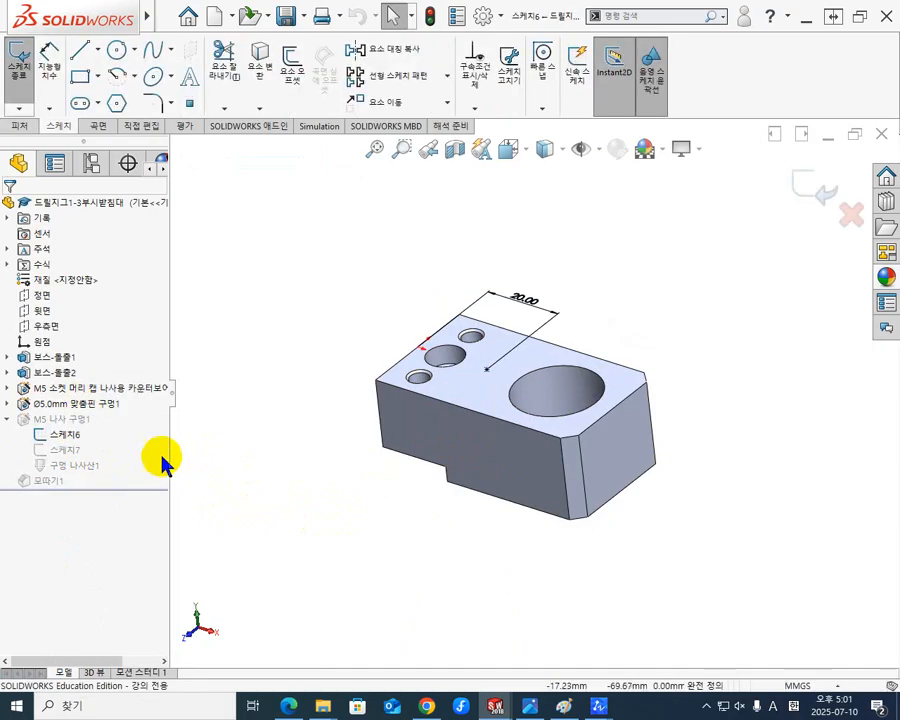
Delete the 20 mm dimension that locates the M5 hole's point from the block's end edge
{"action": "middle_click_drag", "start_coordinate": [330, 490], "coordinate": [330, 594]}
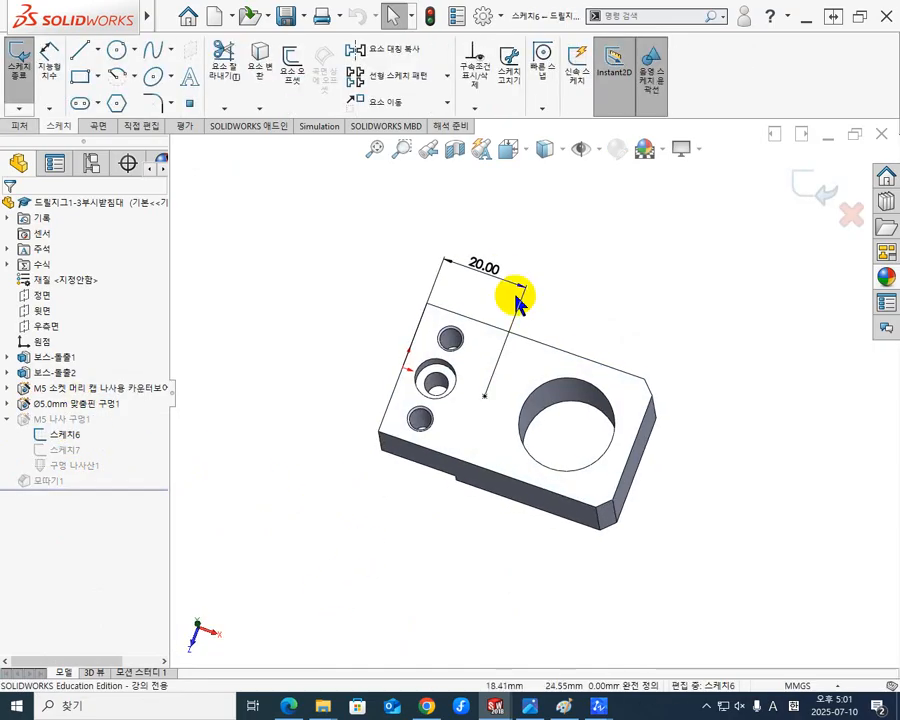
{"action": "middle_click_drag", "start_coordinate": [502, 277], "coordinate": [540, 321]}
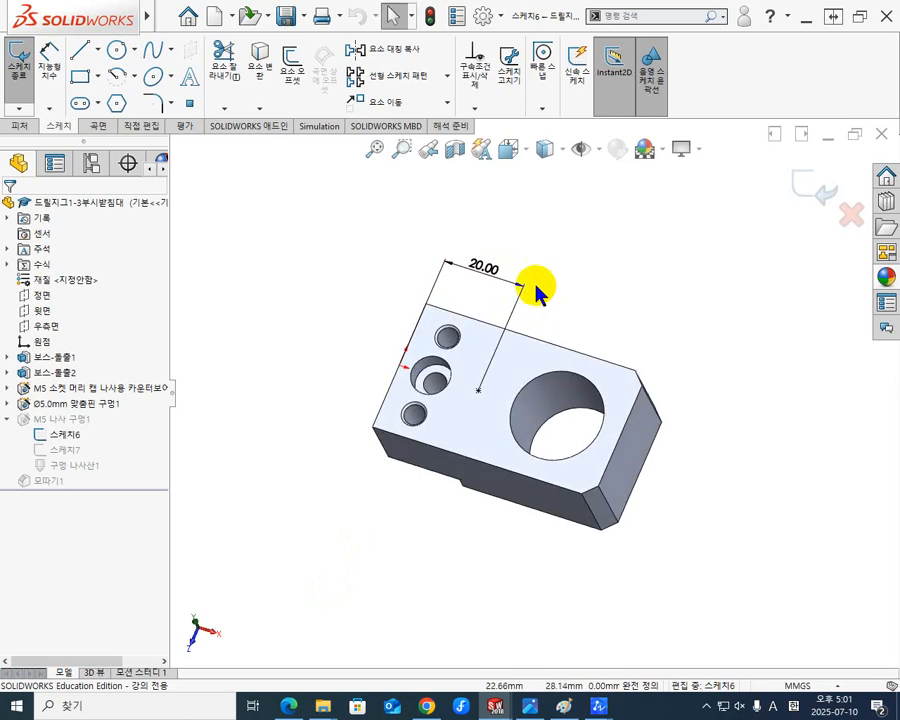
{"action": "left_click", "coordinate": [519, 308]}
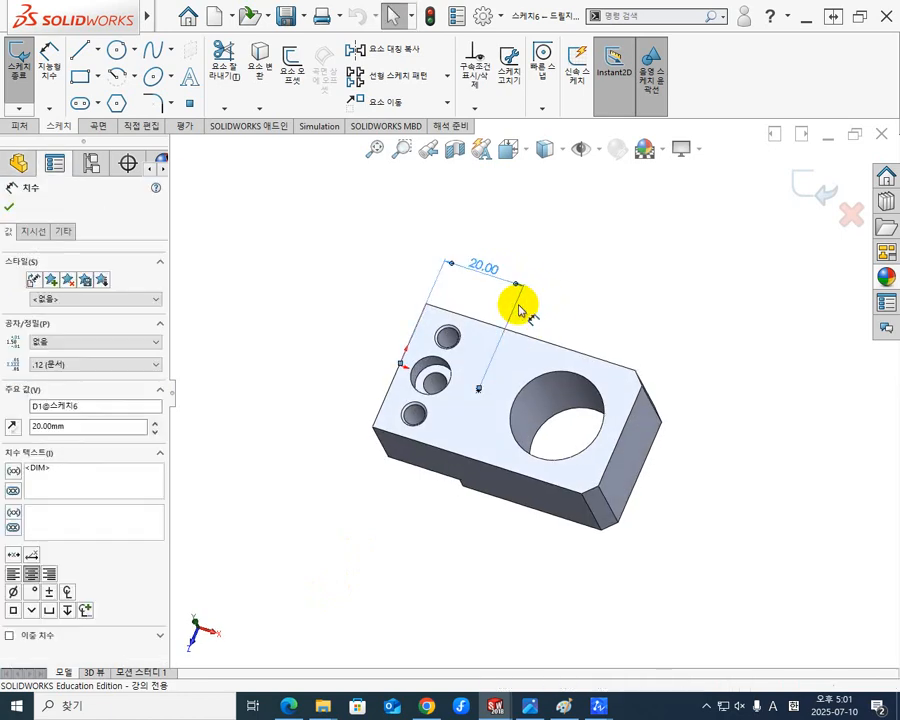
{"action": "key", "text": "Delete"}
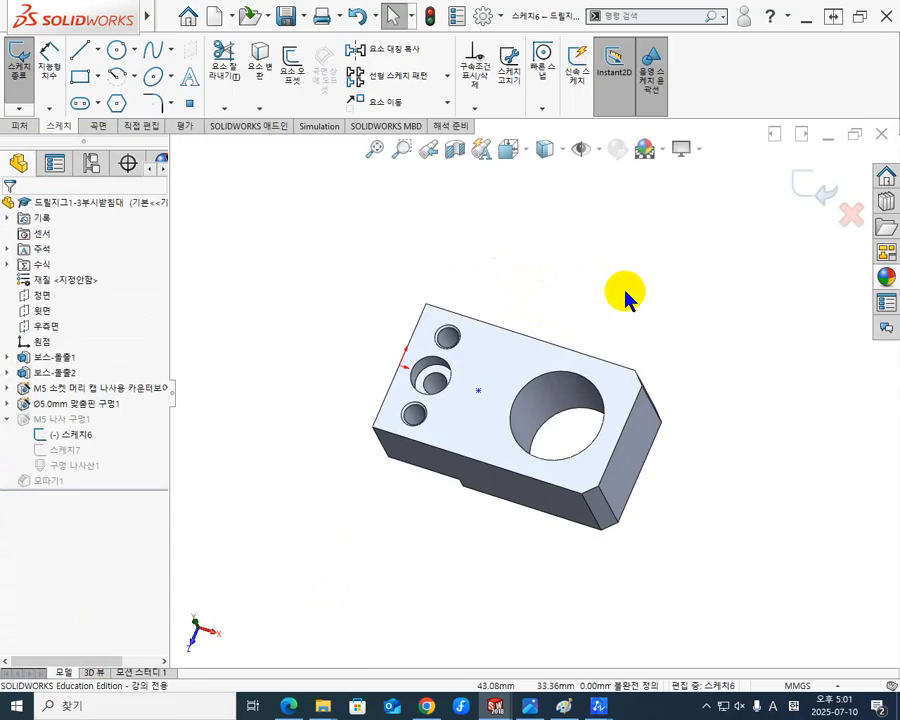
Dimension the M5 hole's point horizontally from the centre of the large bush bore at 18 mm
{"action": "key", "text": "ctrl+8"}
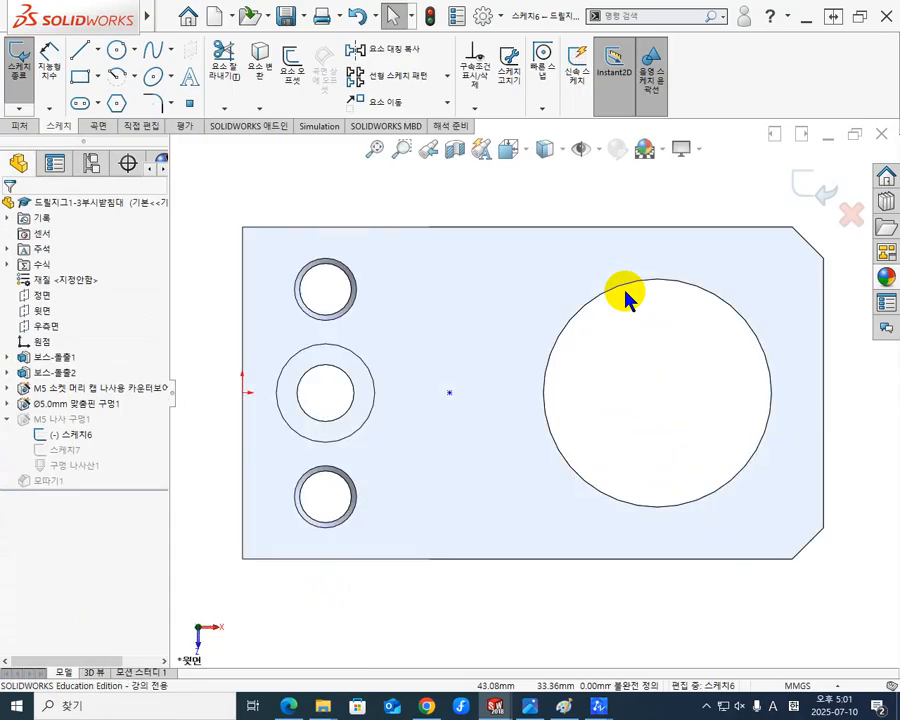
{"action": "scroll", "coordinate": [830, 405], "scroll_direction": "down", "scroll_amount": 3}
{"action": "scroll", "coordinate": [720, 390], "scroll_direction": "up", "scroll_amount": 5}
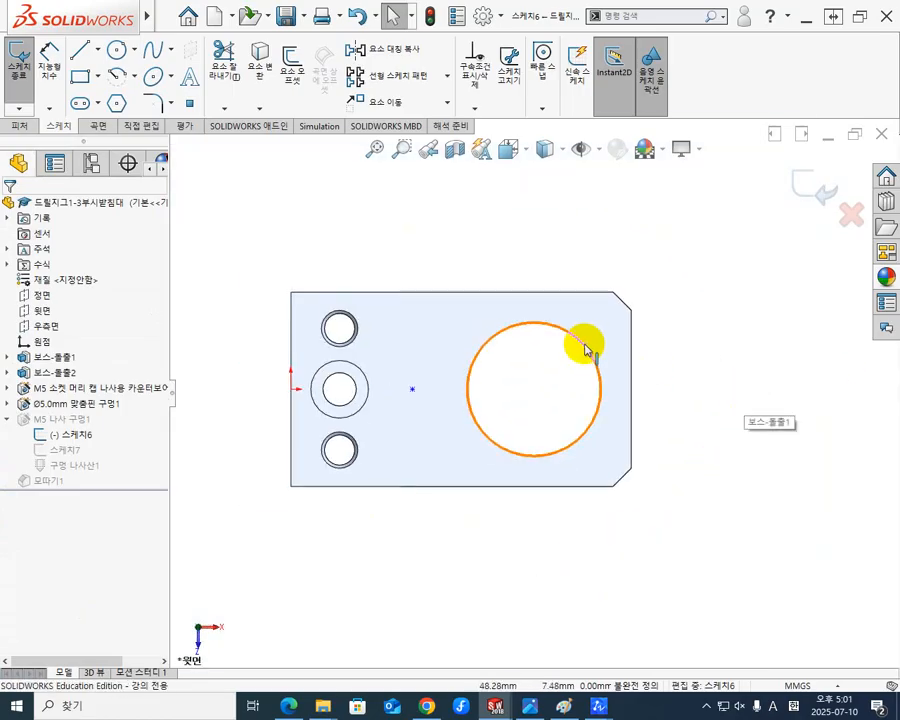
{"action": "left_click", "coordinate": [50, 62]}
{"action": "left_click", "coordinate": [411, 391]}
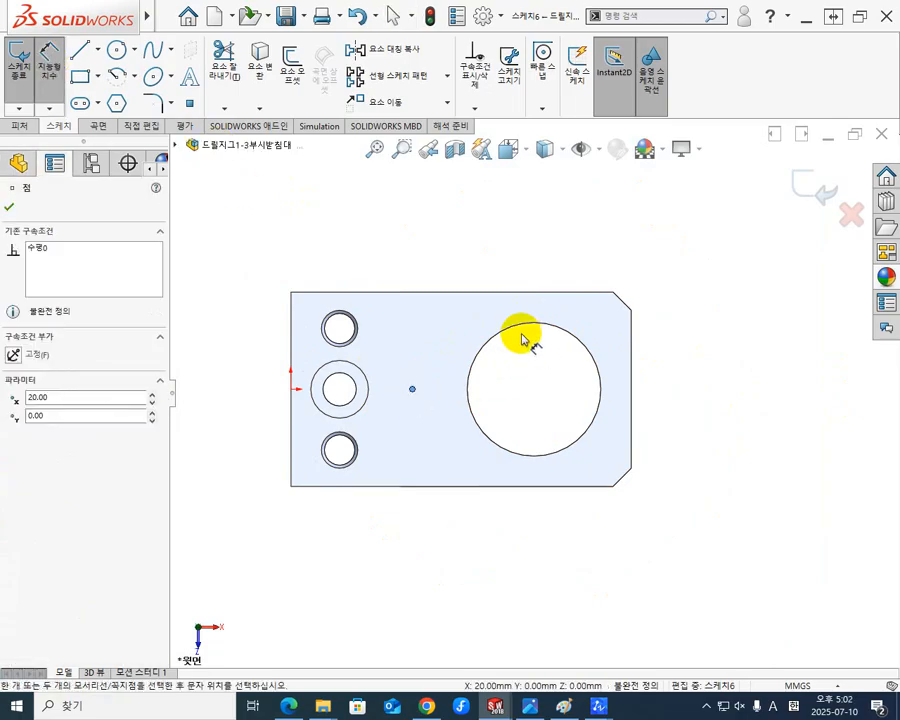
{"action": "left_click", "coordinate": [510, 333]}
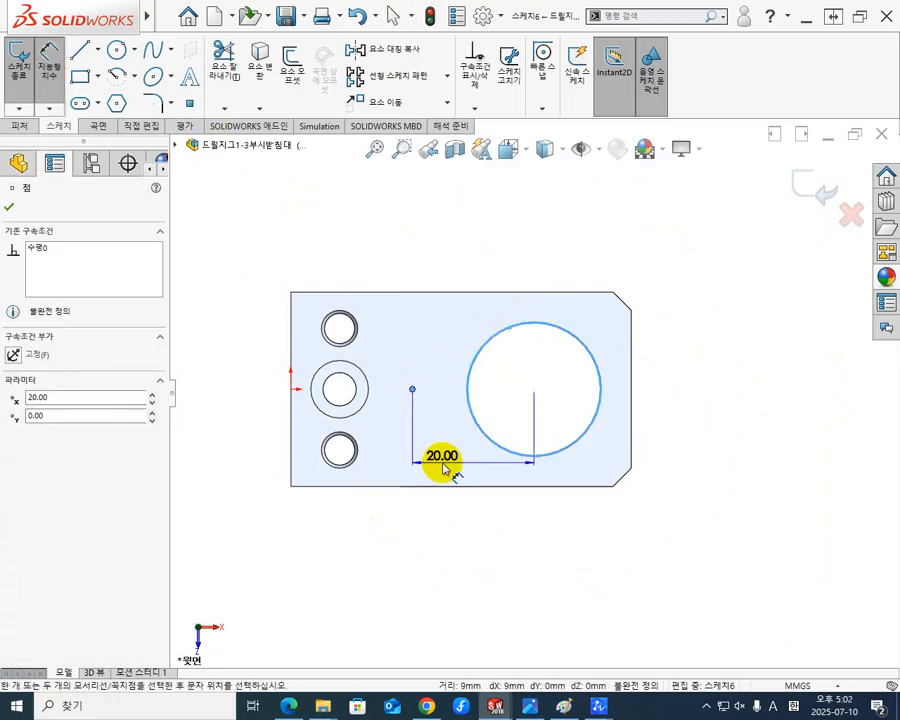
{"action": "left_click", "coordinate": [456, 532]}
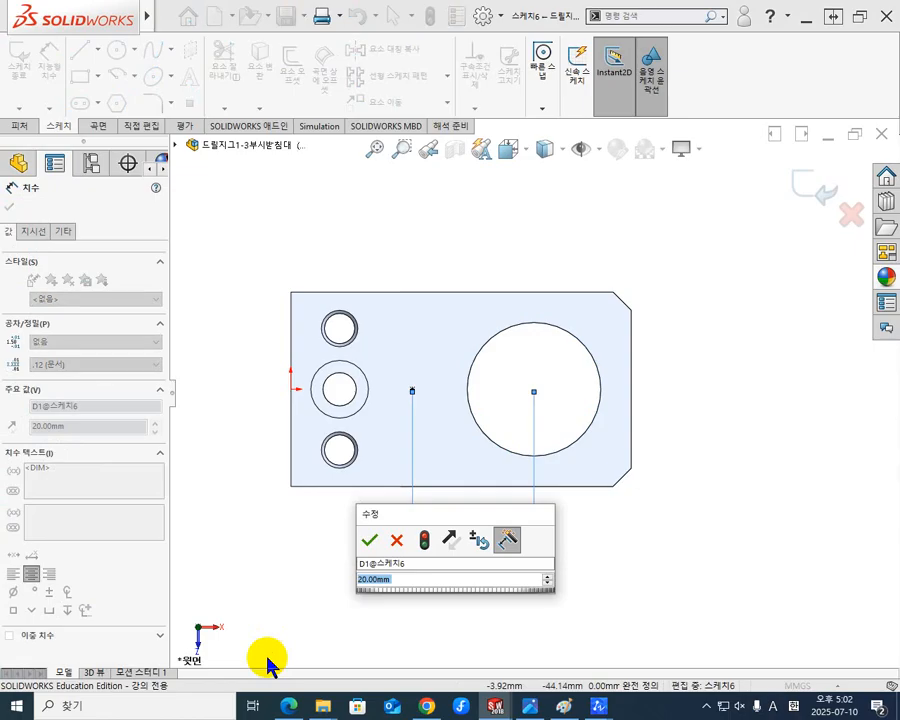
{"action": "type", "text": "18"}
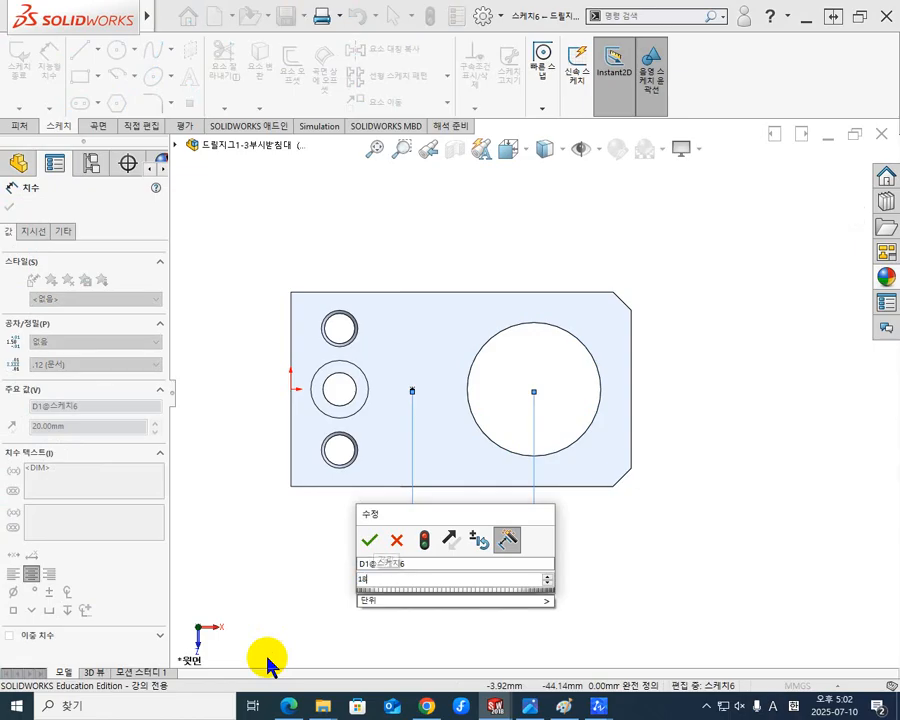
{"action": "key", "text": "Return"}
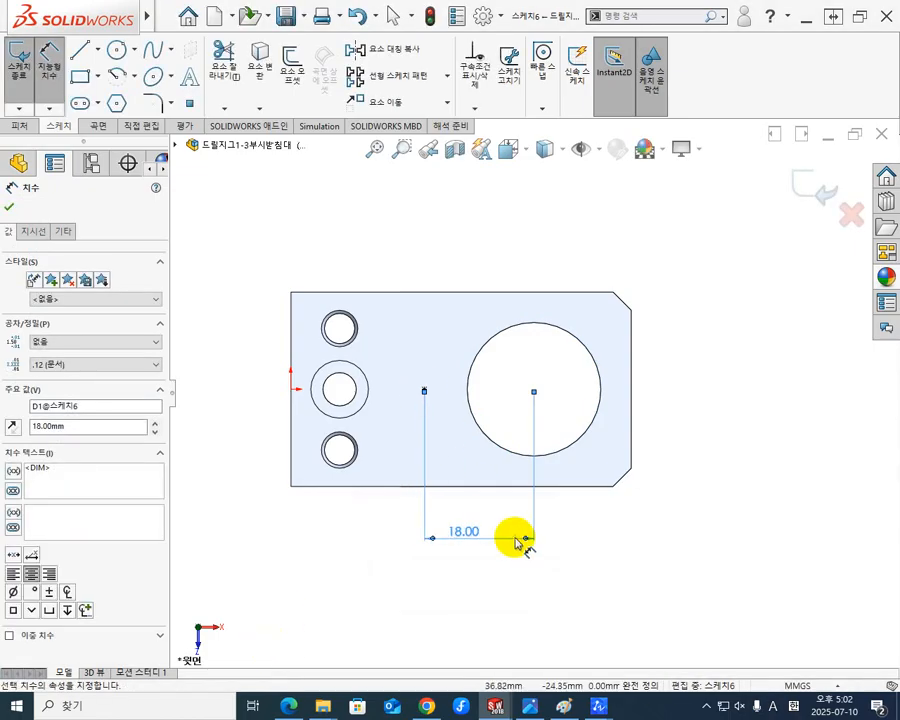
{"action": "left_click", "coordinate": [634, 582]}
Check the bush-to-stop-collar centre distance c for the 8–10 mm d1 row in the KS standard PDF
{"action": "left_click", "coordinate": [289, 707]}
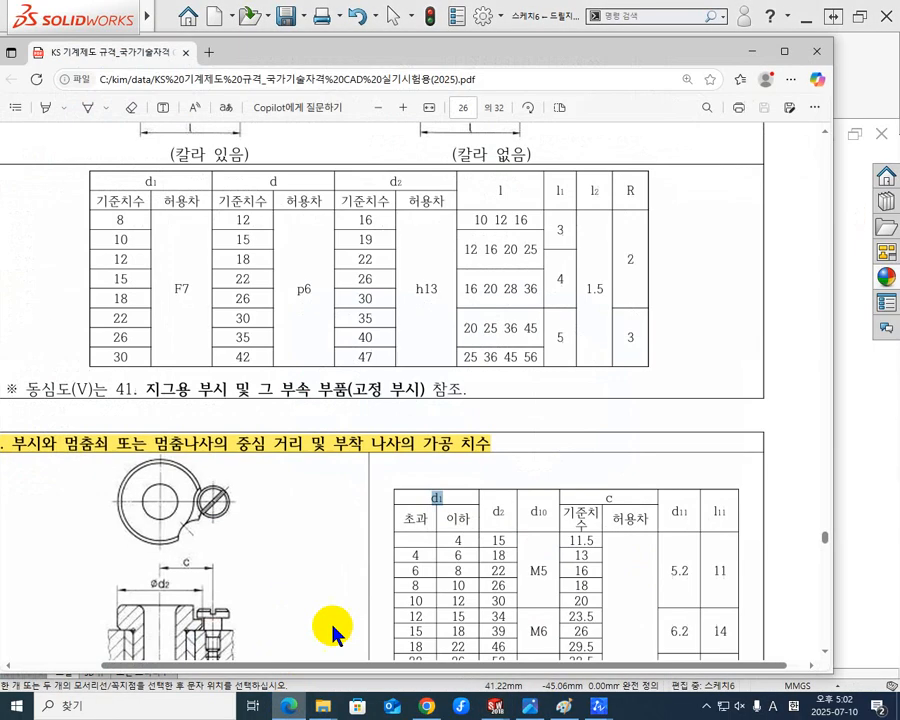
{"action": "scroll", "coordinate": [470, 474], "scroll_direction": "down", "scroll_amount": 4}
{"action": "scroll", "coordinate": [426, 474], "scroll_direction": "up", "scroll_amount": 3}
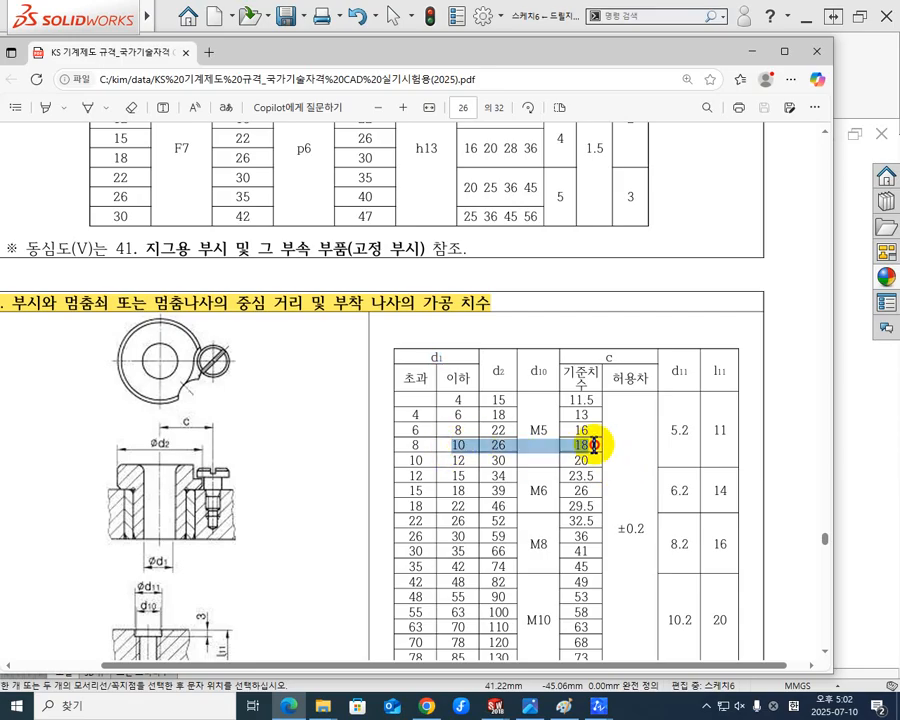
{"action": "left_click_drag", "start_coordinate": [593, 446], "coordinate": [590, 450]}
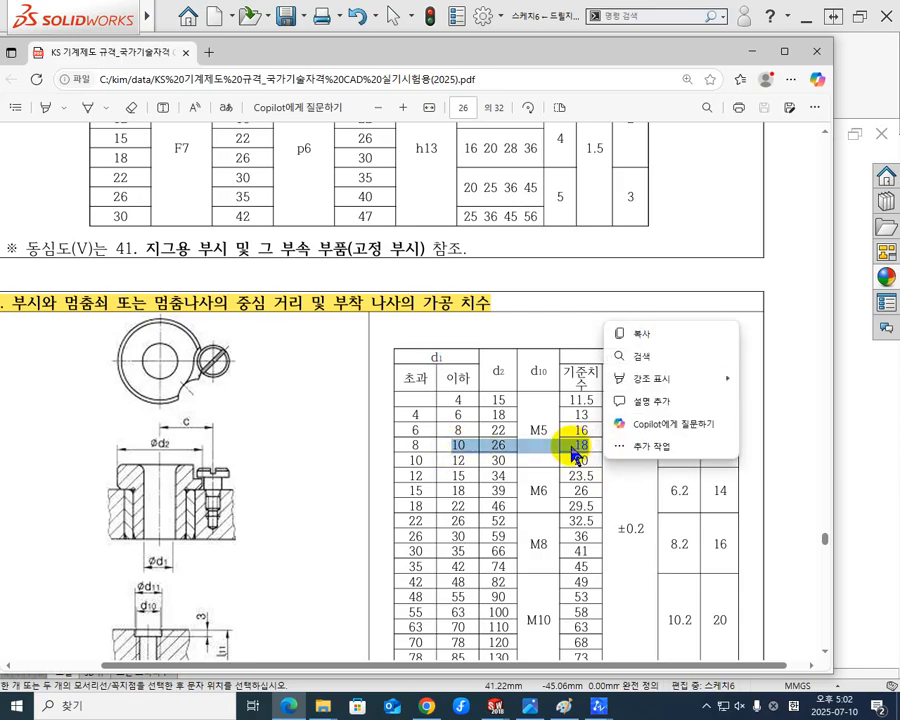
{"action": "left_click", "coordinate": [752, 55]}
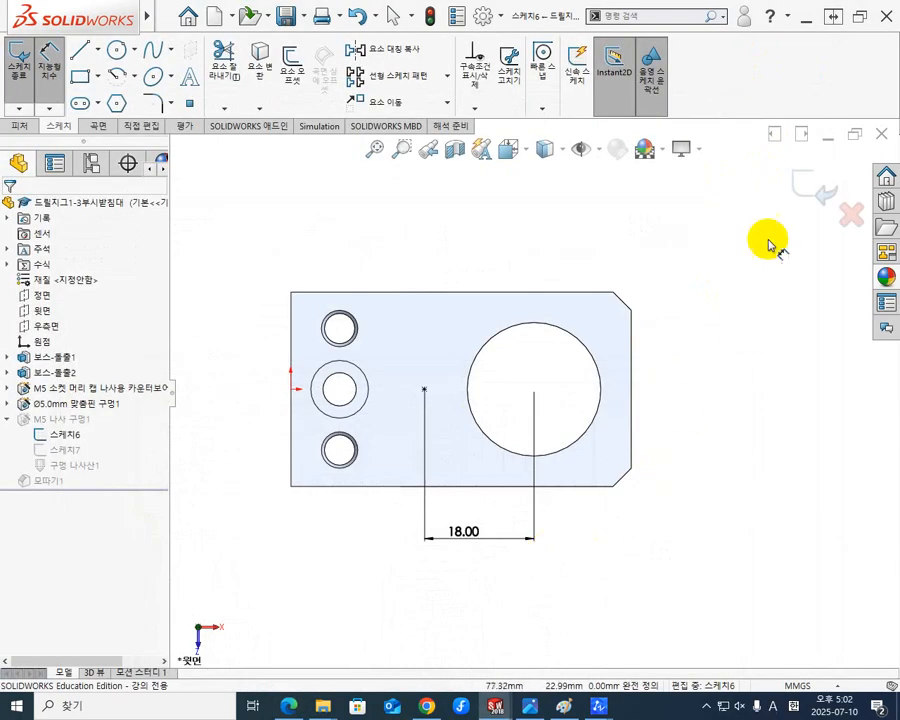
Finish the hole's position sketch and return to the 드릴지그1 assembly, rebuilding it with the changed bush support
{"action": "left_click", "coordinate": [803, 187]}
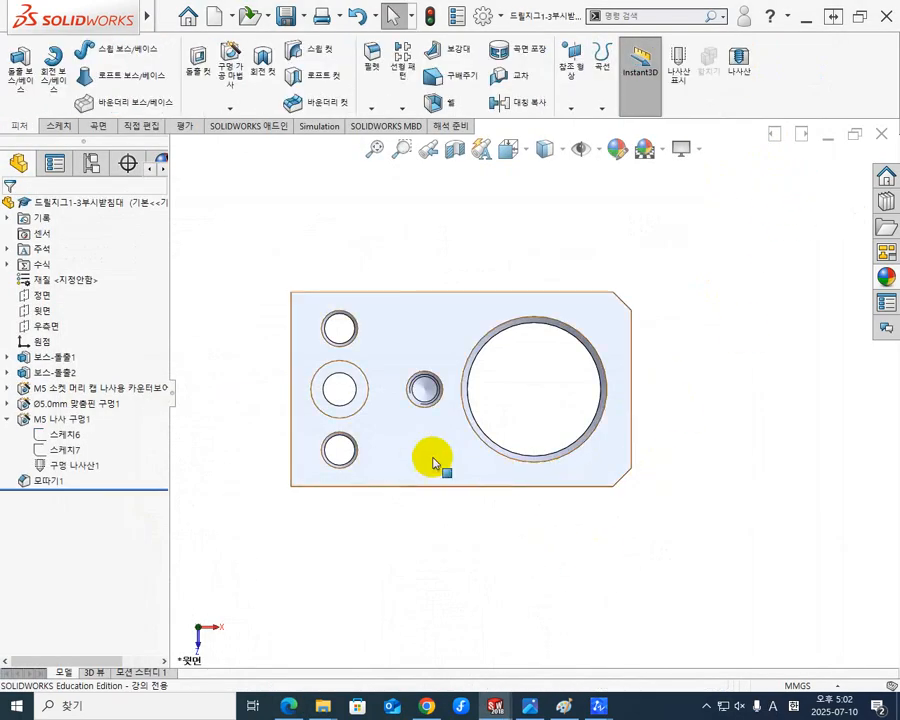
{"action": "middle_click_drag", "start_coordinate": [436, 463], "coordinate": [460, 372]}
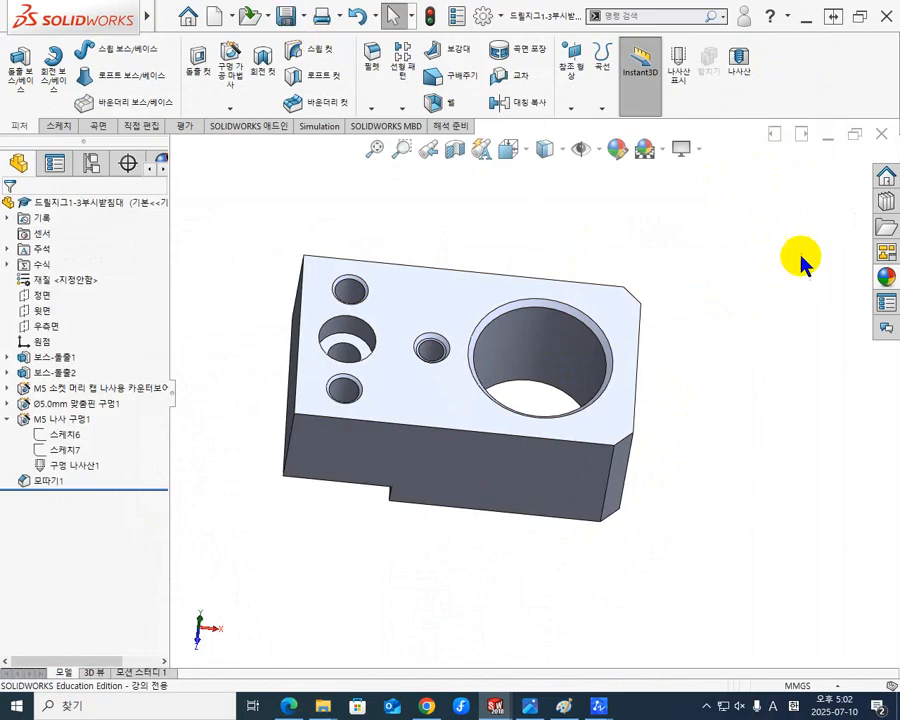
{"action": "left_click", "coordinate": [879, 136]}
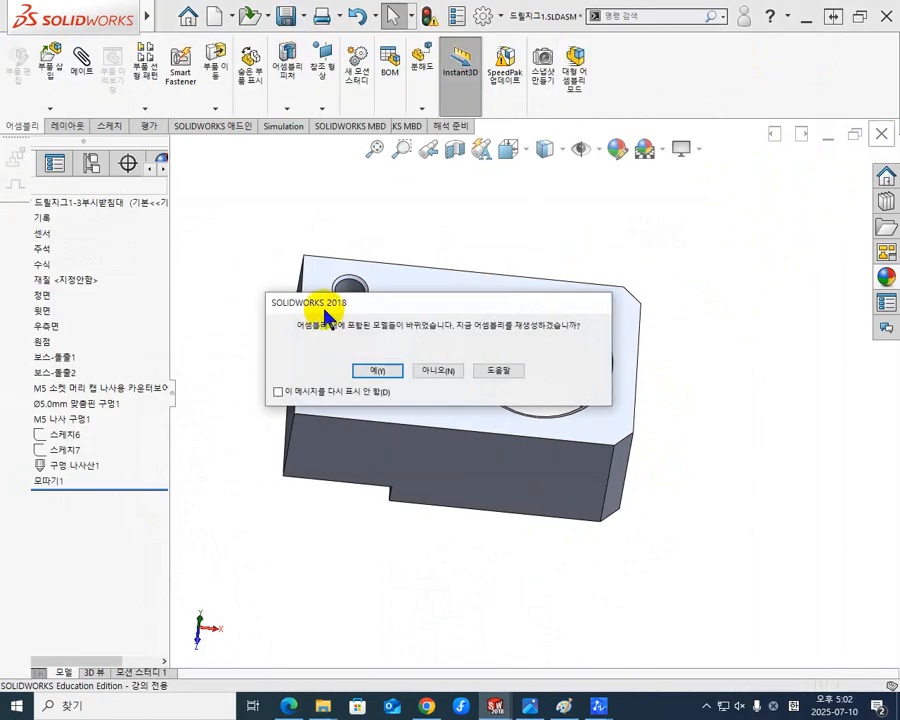
{"action": "left_click", "coordinate": [380, 371]}
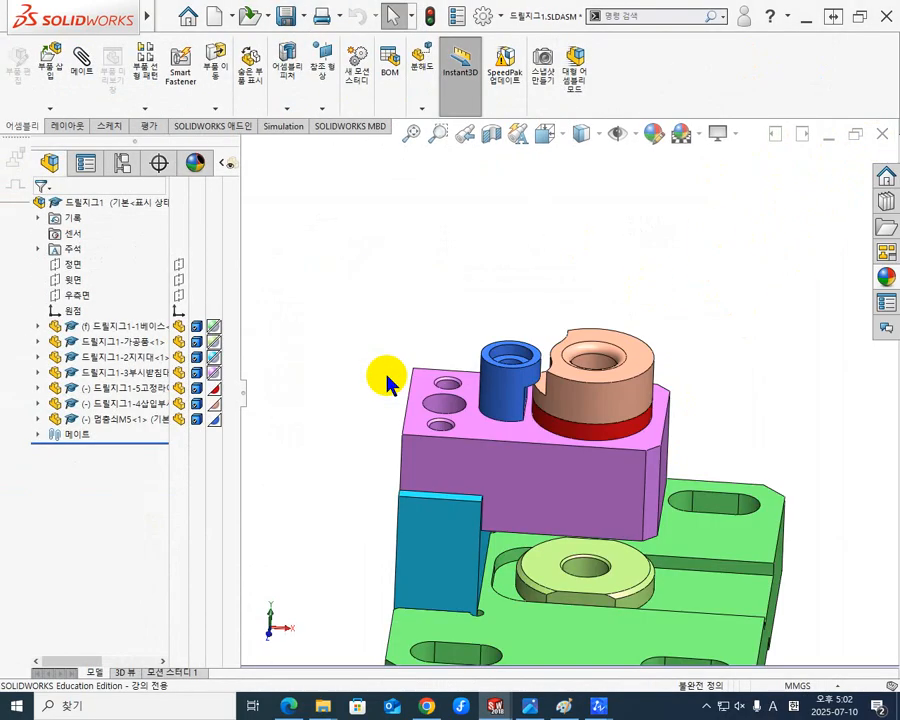
Examine how the stop collar's cut-out sits against the insert bush and the fixed liner on the bush support
{"action": "scroll", "coordinate": [557, 435], "scroll_direction": "up", "scroll_amount": 3}
{"action": "scroll", "coordinate": [560, 400], "scroll_direction": "down", "scroll_amount": 8}
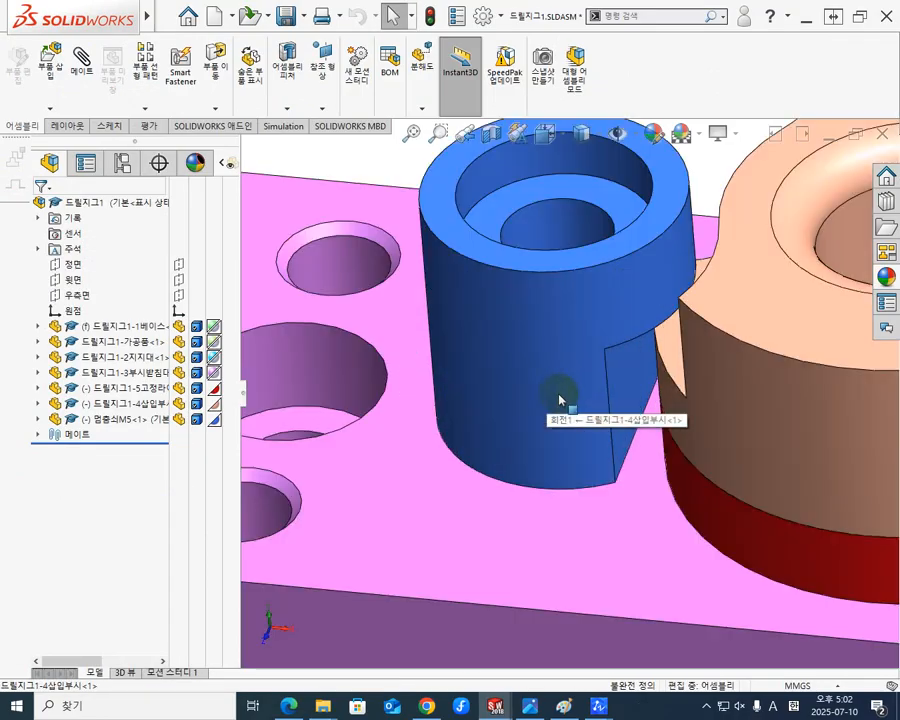
{"action": "middle_click_drag", "start_coordinate": [645, 393], "coordinate": [674, 297]}
{"action": "left_click", "coordinate": [664, 345]}
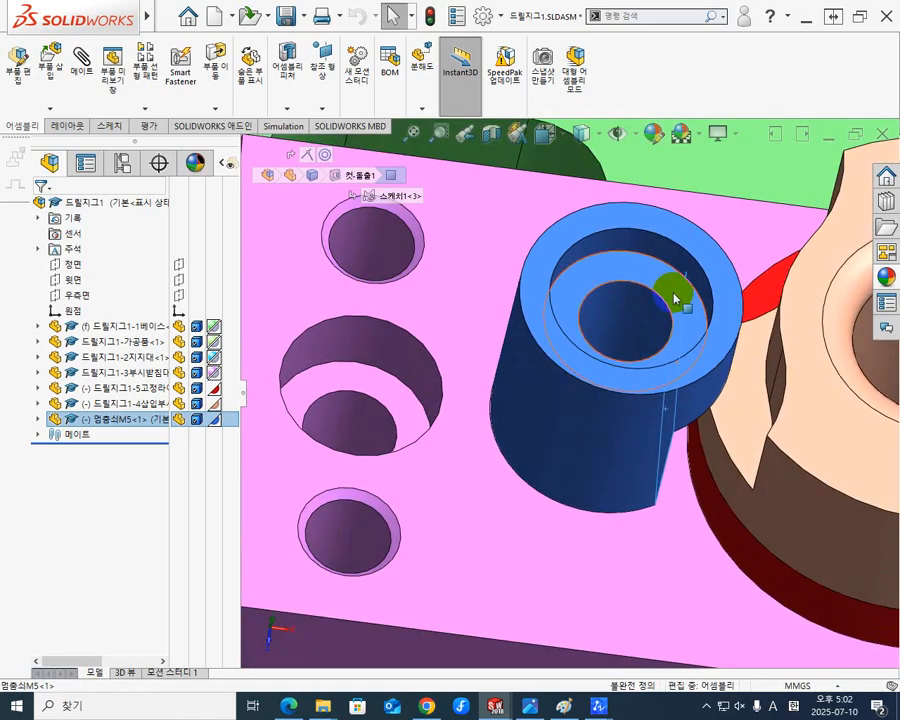
{"action": "scroll", "coordinate": [700, 385], "scroll_direction": "down", "scroll_amount": 4}
{"action": "scroll", "coordinate": [687, 396], "scroll_direction": "up", "scroll_amount": 6}
{"action": "middle_click_drag", "start_coordinate": [645, 466], "coordinate": [582, 440]}
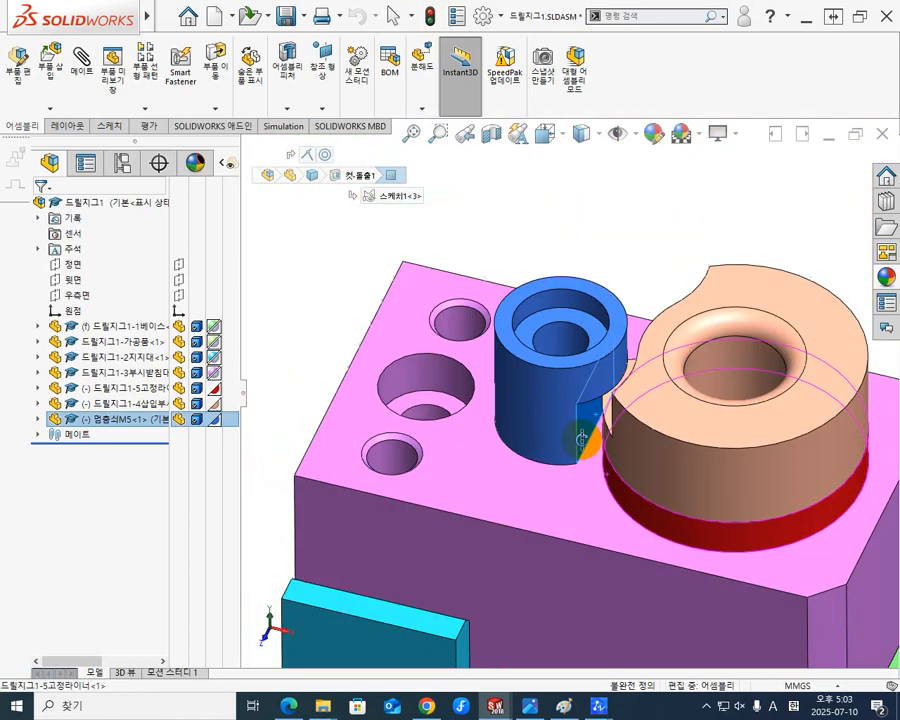
{"action": "left_click", "coordinate": [615, 230]}
{"action": "left_click_drag", "start_coordinate": [451, 323], "coordinate": [354, 383]}
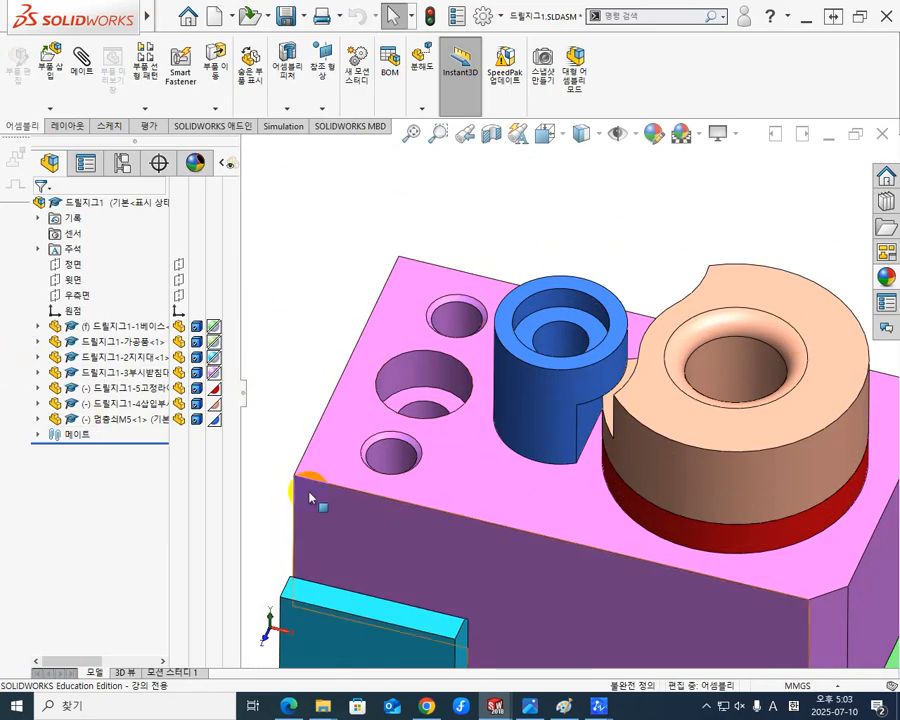
{"action": "middle_click_drag", "start_coordinate": [446, 438], "coordinate": [585, 430]}
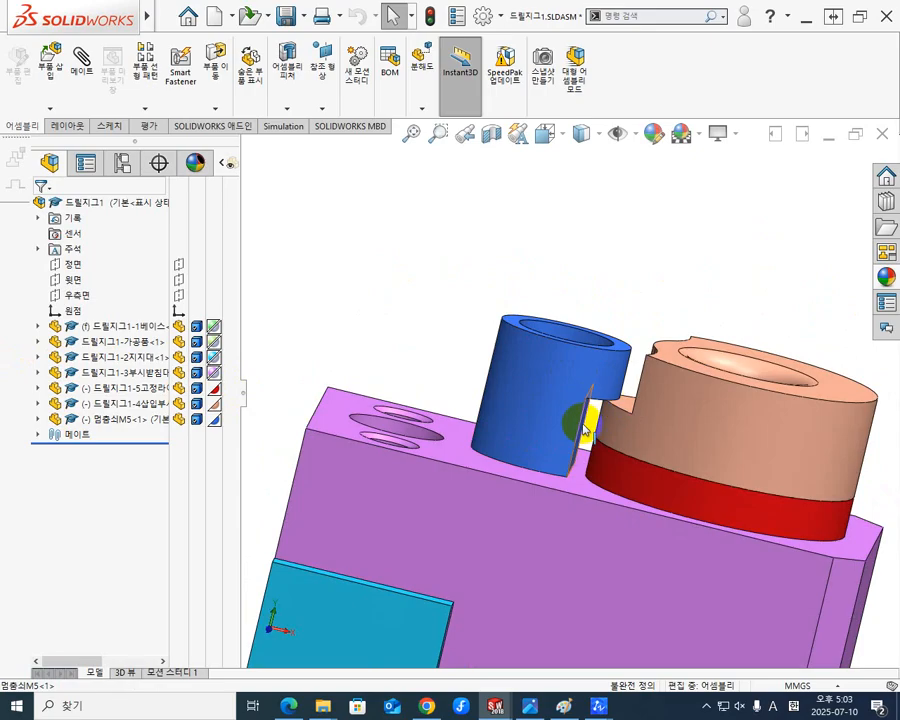
{"action": "middle_click_drag", "start_coordinate": [388, 292], "coordinate": [381, 297]}
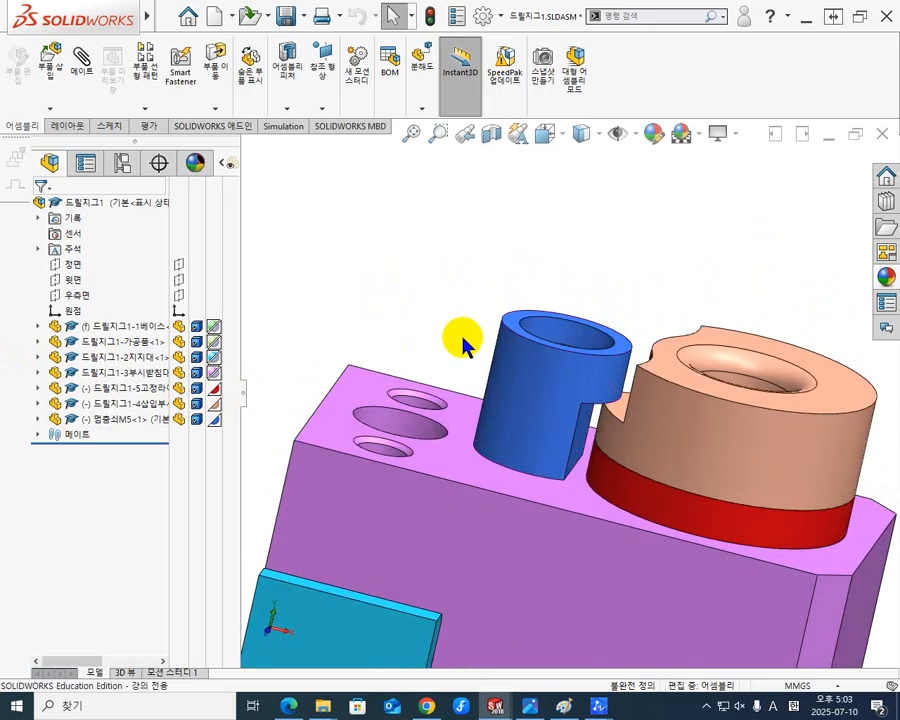
{"action": "scroll", "coordinate": [580, 410], "scroll_direction": "up", "scroll_amount": 3}
{"action": "scroll", "coordinate": [526, 394], "scroll_direction": "down", "scroll_amount": 10}
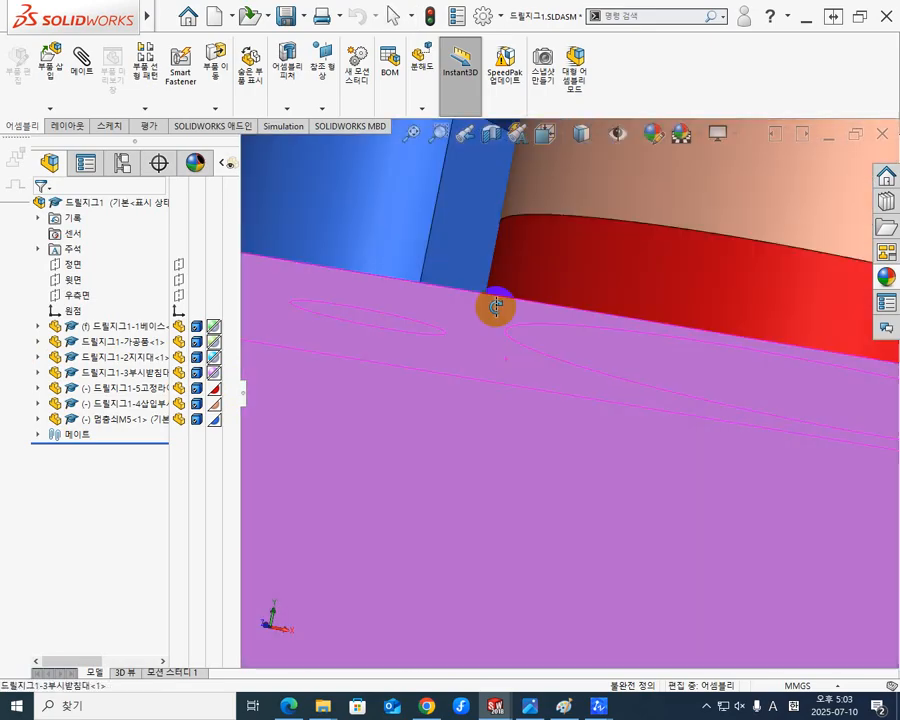
{"action": "scroll", "coordinate": [493, 330], "scroll_direction": "up", "scroll_amount": 8}
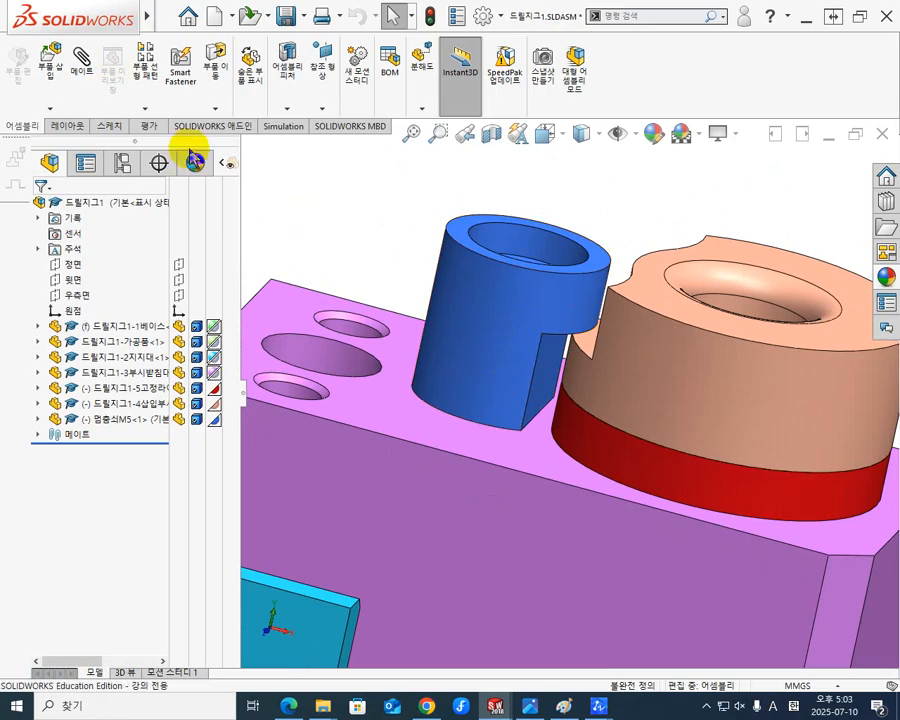
Measure the distance between the stop collar's flat cut face and the fixed liner's outer cylindrical face
{"action": "left_click", "coordinate": [152, 126]}
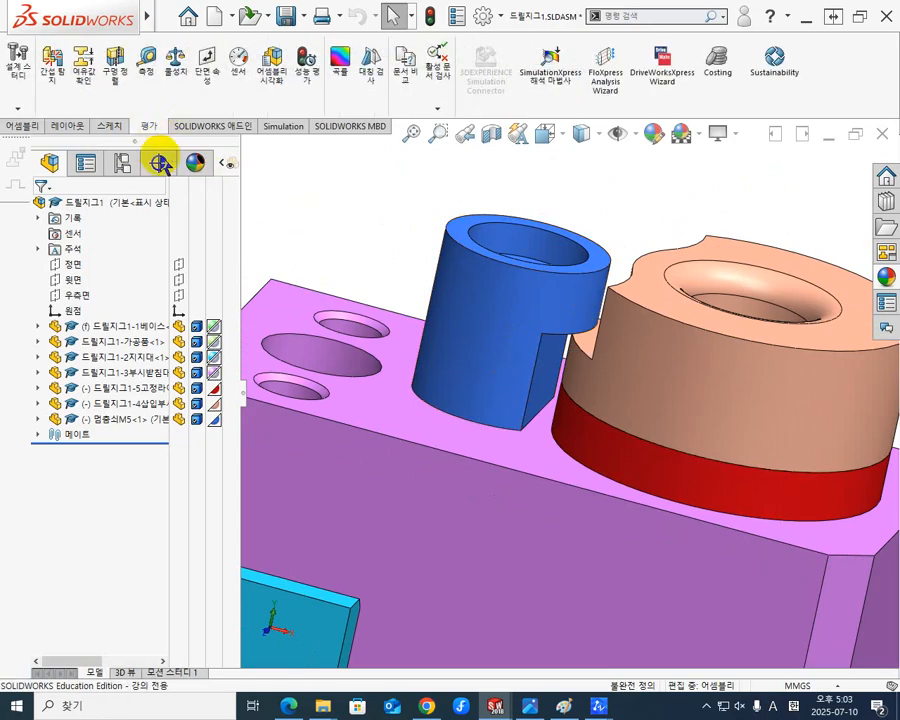
{"action": "left_click", "coordinate": [146, 58]}
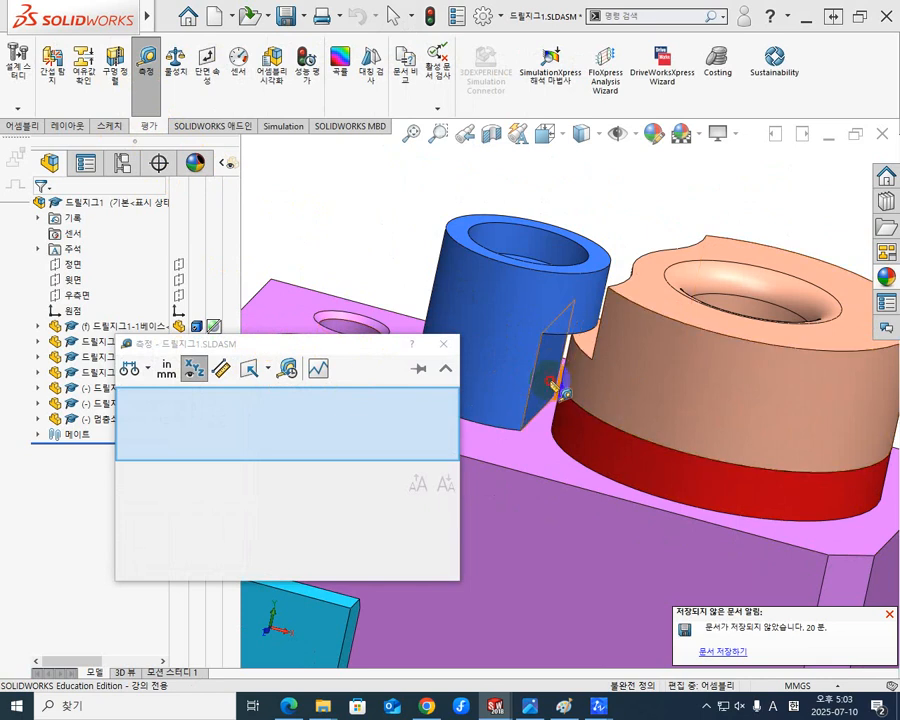
{"action": "left_click", "coordinate": [554, 382]}
{"action": "middle_click_drag", "start_coordinate": [568, 404], "coordinate": [584, 388]}
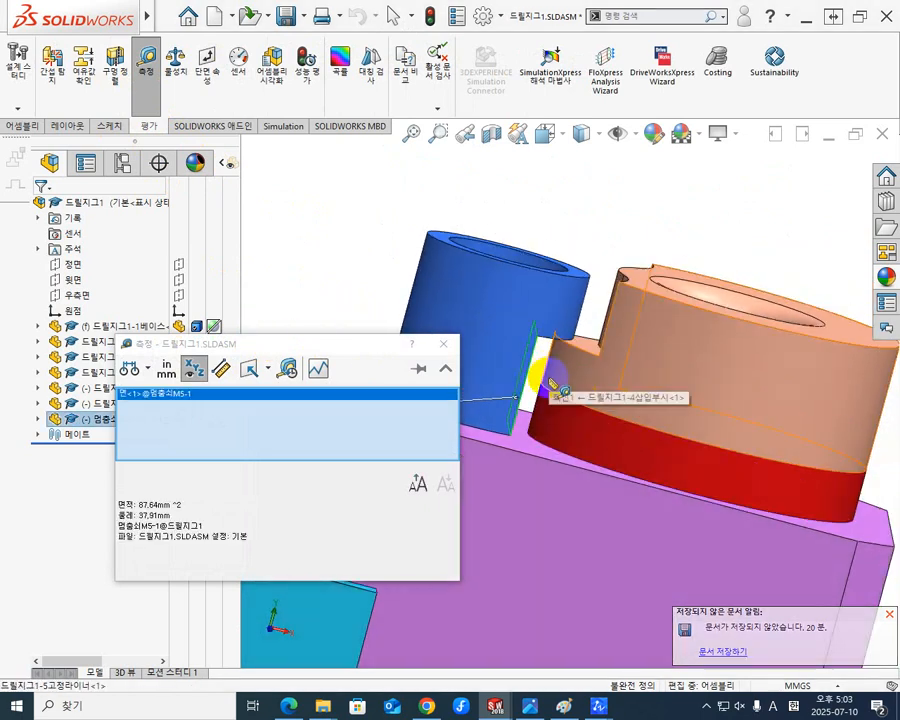
{"action": "left_click", "coordinate": [530, 420]}
{"action": "middle_click_drag", "start_coordinate": [483, 462], "coordinate": [598, 421]}
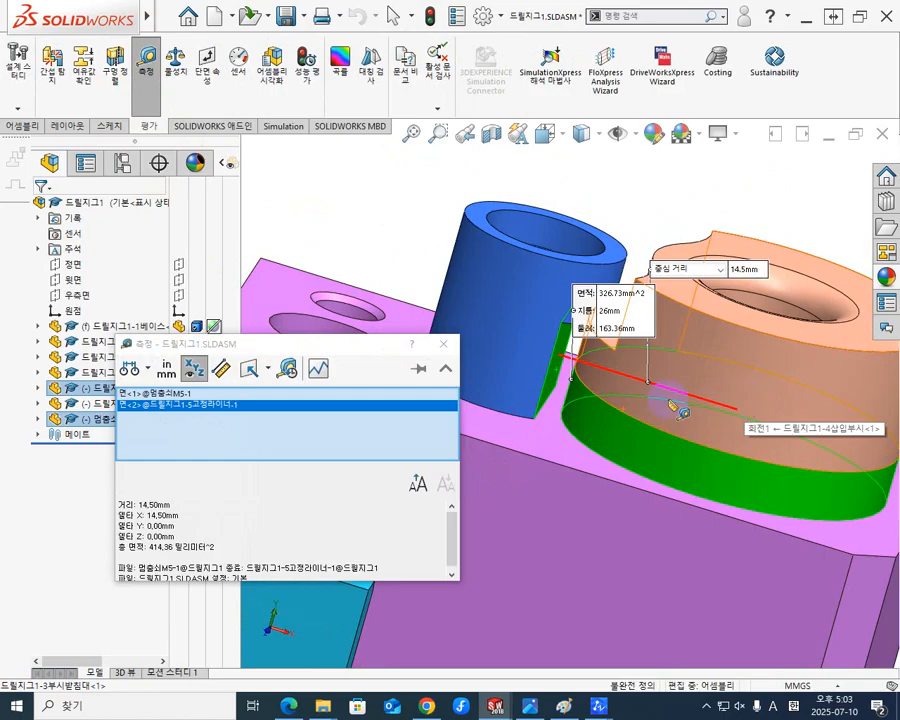
Switch the collar-to-liner measurement to minimum distance (최소 거리), inspect the gap and end the measurement
{"action": "left_click", "coordinate": [147, 376]}
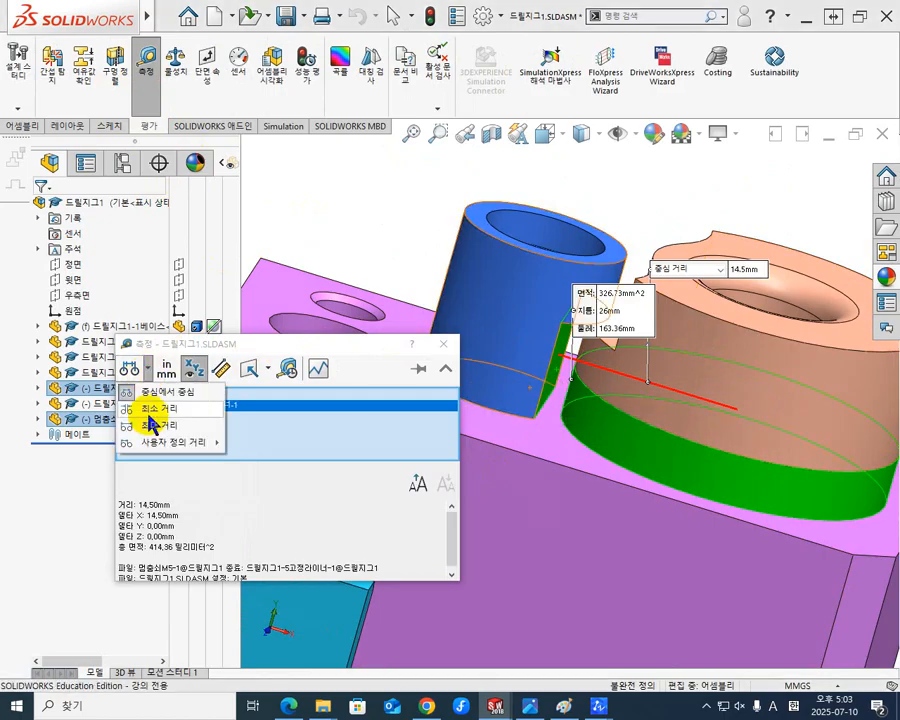
{"action": "left_click", "coordinate": [158, 409]}
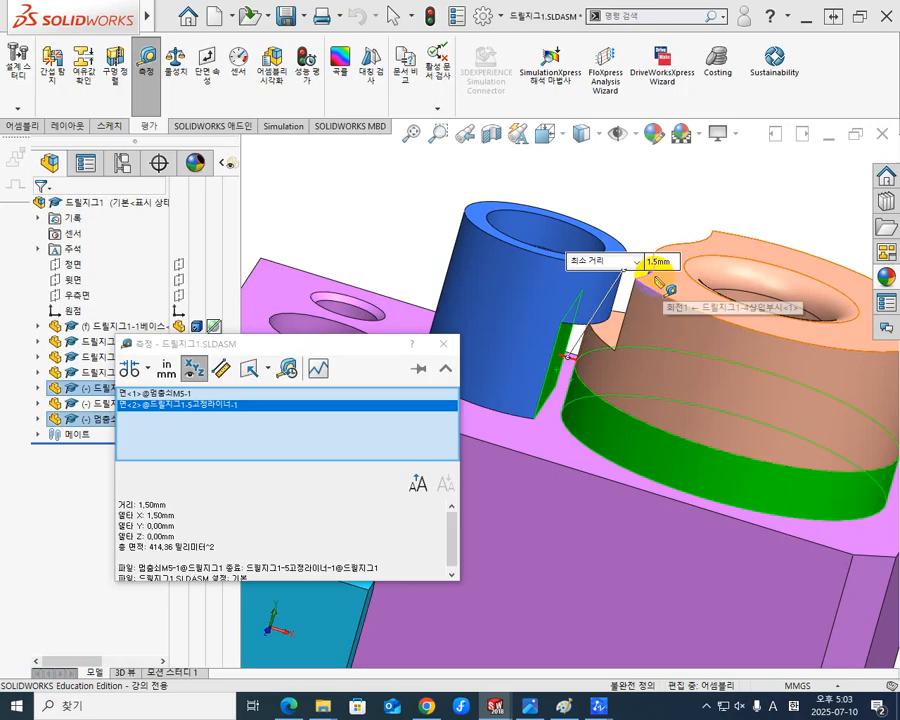
{"action": "scroll", "coordinate": [654, 275], "scroll_direction": "down", "scroll_amount": 2}
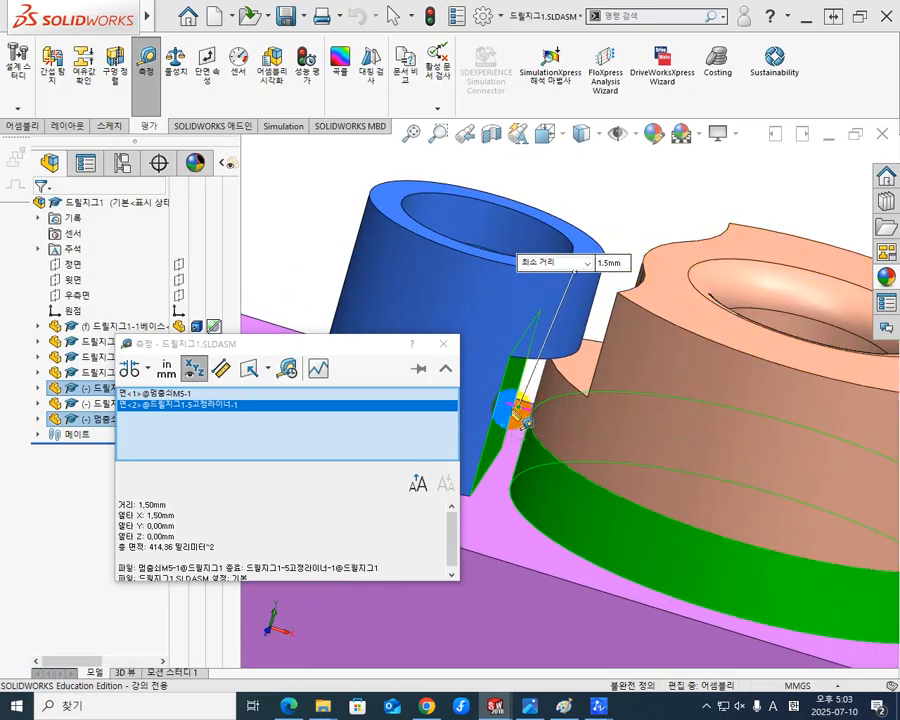
{"action": "middle_click_drag", "start_coordinate": [502, 354], "coordinate": [502, 426]}
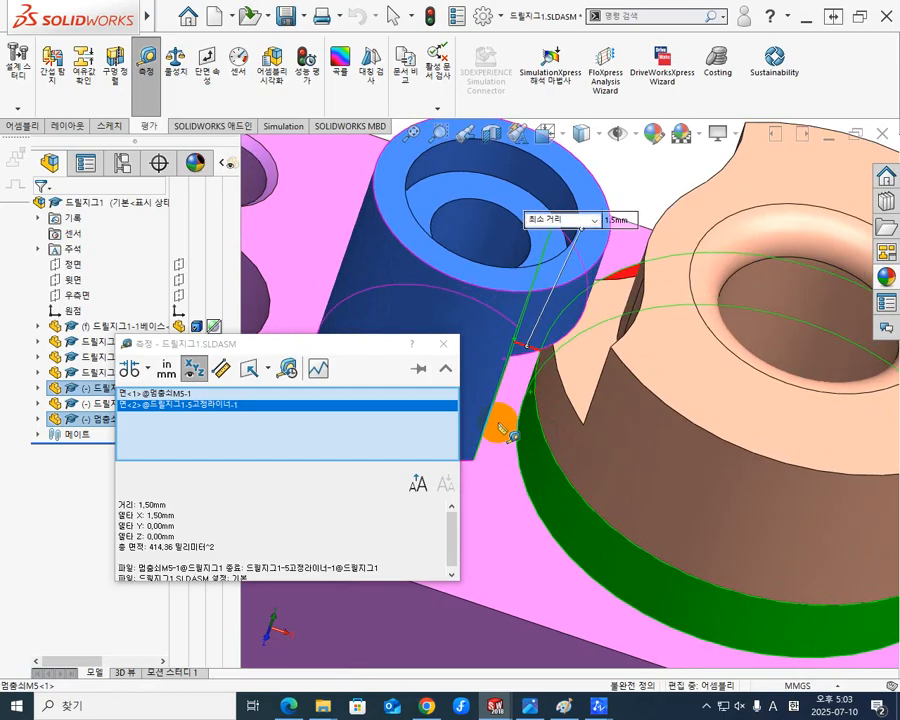
{"action": "middle_click_drag", "start_coordinate": [518, 372], "coordinate": [506, 345]}
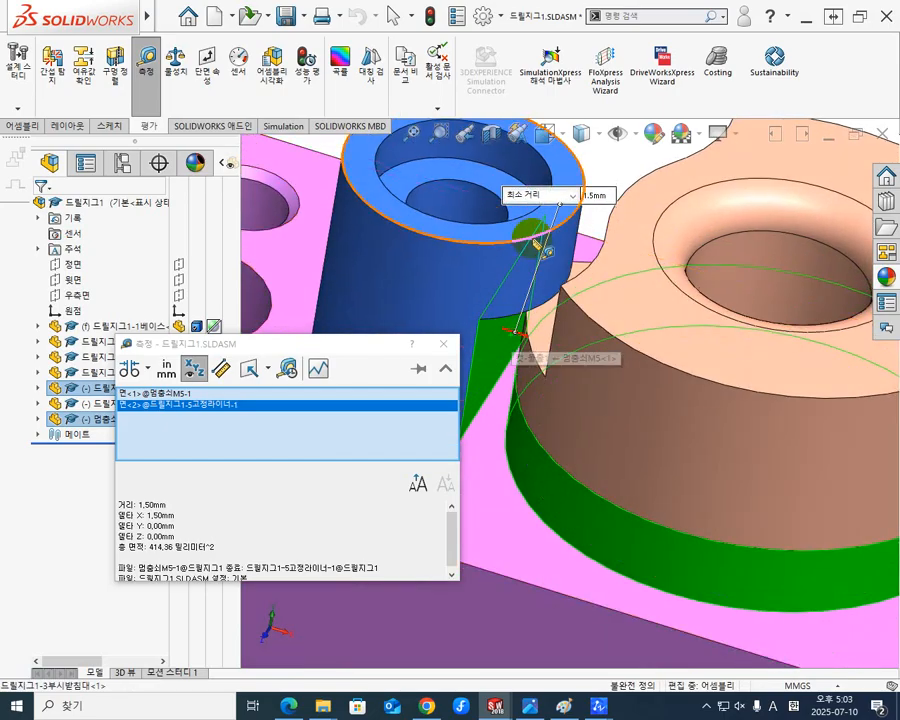
{"action": "left_click", "coordinate": [445, 369]}
{"action": "key", "text": "Escape"}
{"action": "scroll", "coordinate": [408, 430], "scroll_direction": "up", "scroll_amount": 4}
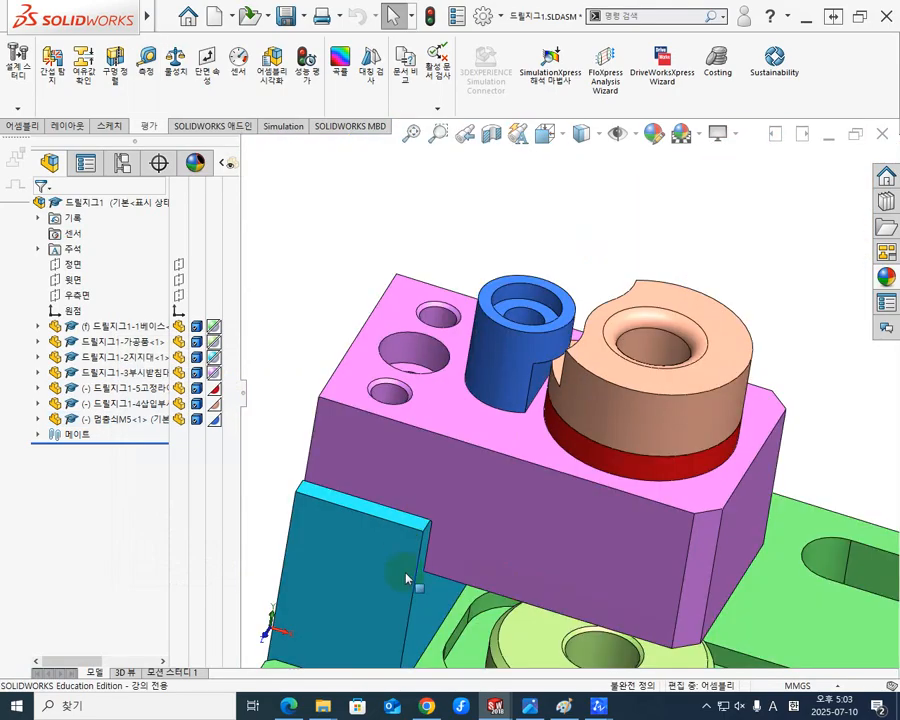
Switch to 드릴지그1.dwg in ZWCAD, examine the stop collar's flat and its gap to the liner in the section, and return to SOLIDWORKS
{"action": "mouse_move", "coordinate": [600, 707]}
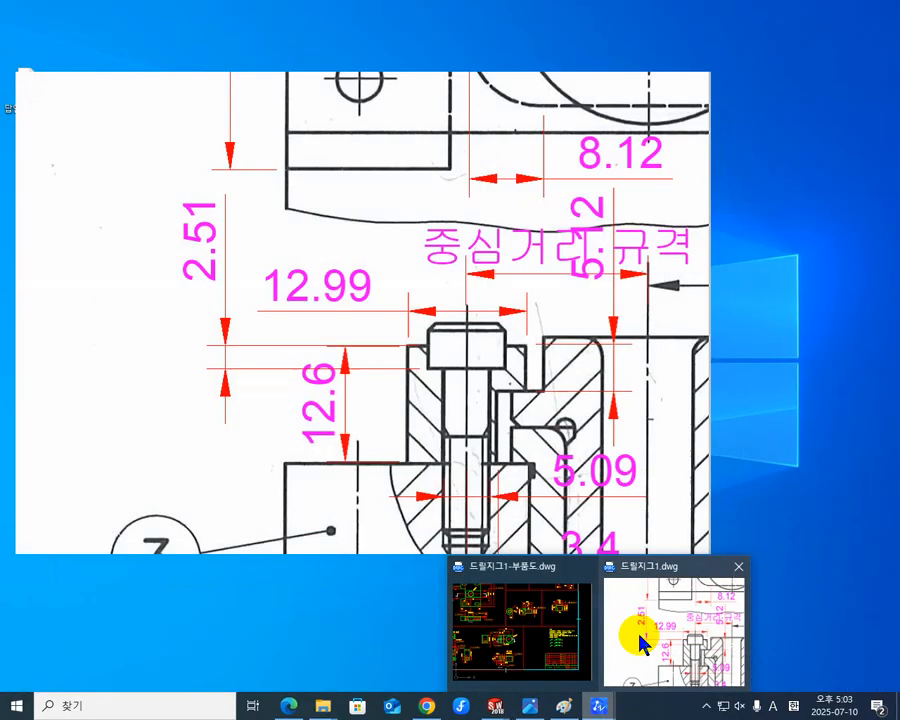
{"action": "left_click", "coordinate": [640, 645]}
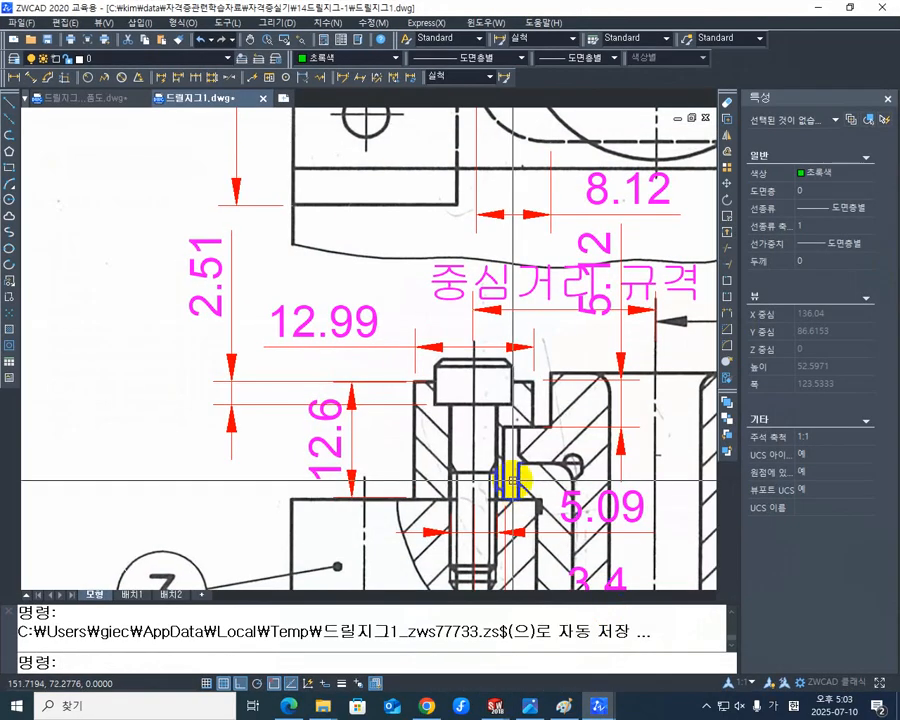
{"action": "scroll", "coordinate": [512, 482], "scroll_direction": "up", "scroll_amount": 3}
{"action": "middle_click_drag", "start_coordinate": [352, 444], "coordinate": [372, 412]}
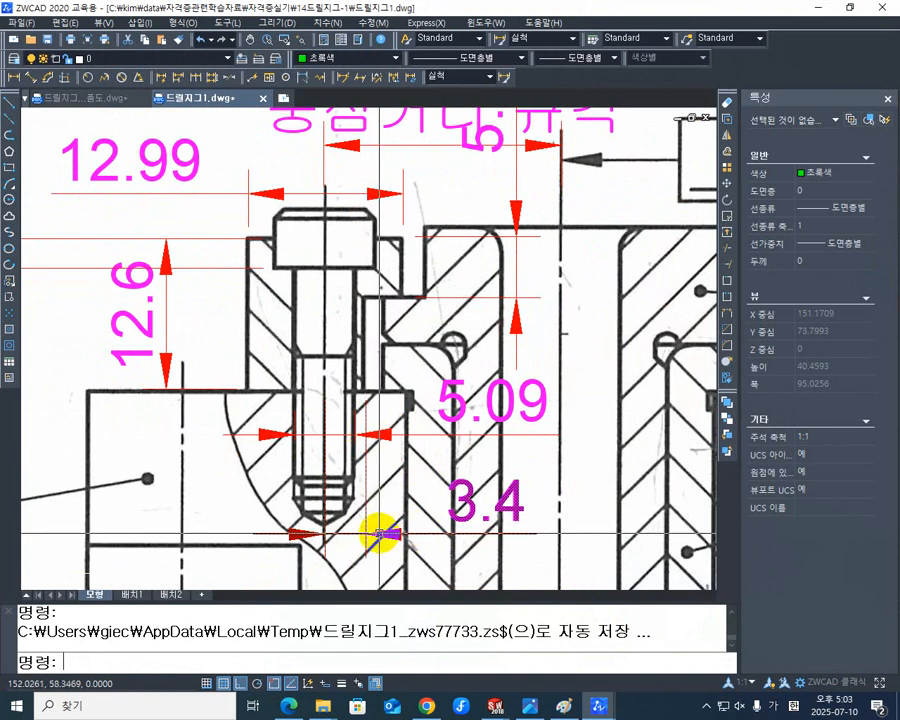
{"action": "scroll", "coordinate": [380, 530], "scroll_direction": "up", "scroll_amount": 1}
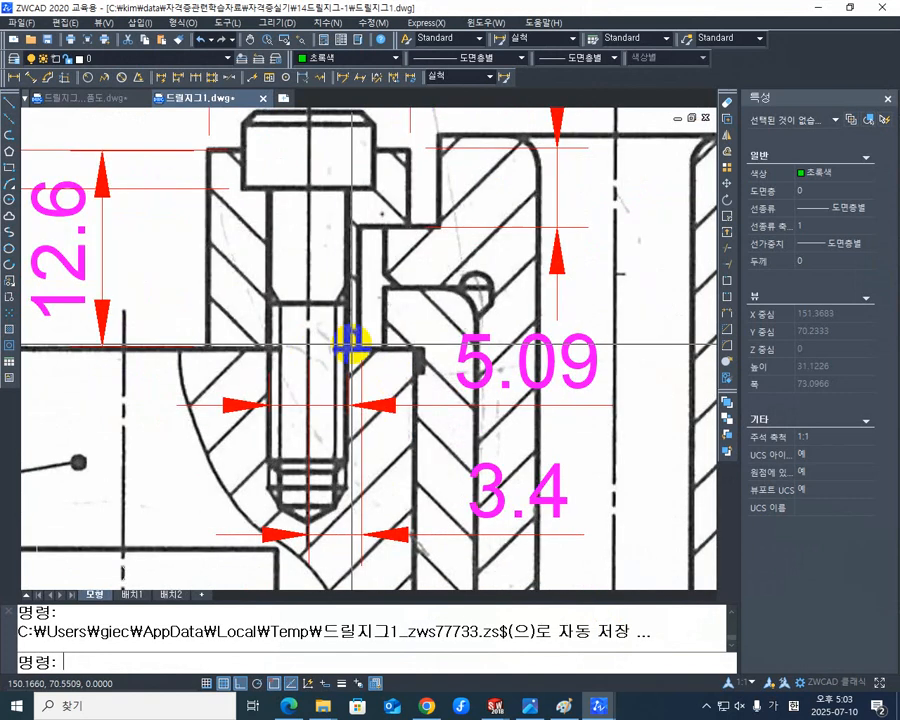
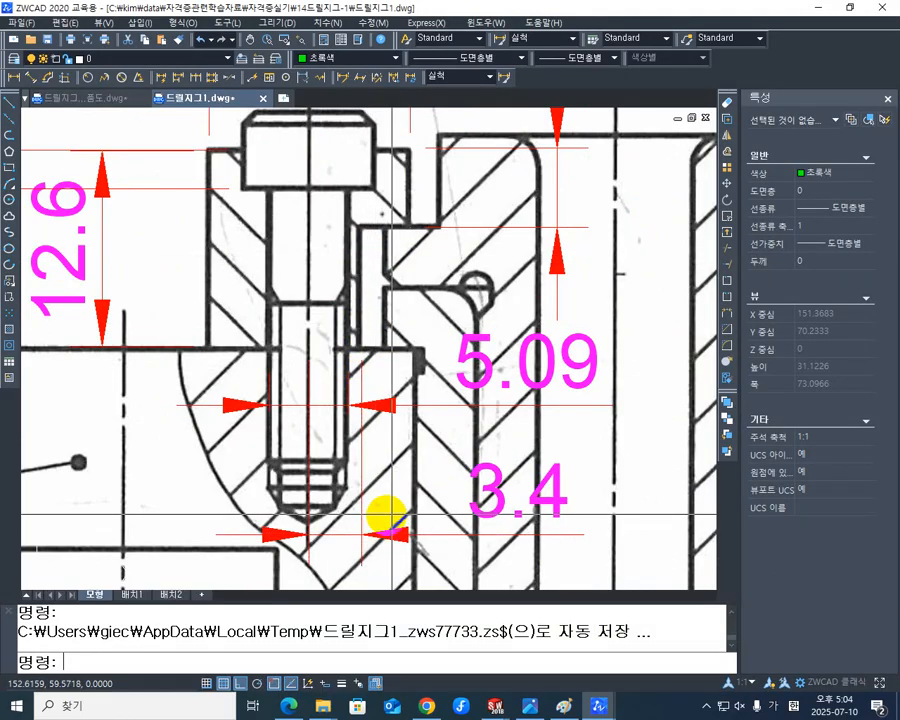
{"action": "middle_click_drag", "start_coordinate": [518, 476], "coordinate": [512, 422]}
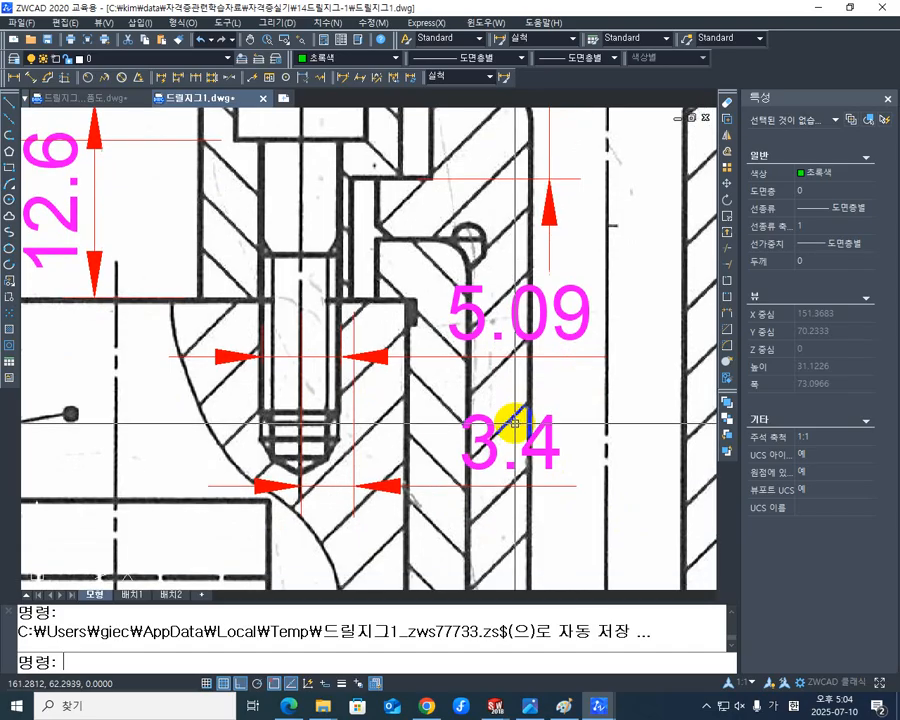
{"action": "middle_click_drag", "start_coordinate": [573, 408], "coordinate": [477, 436]}
{"action": "scroll", "coordinate": [477, 436], "scroll_direction": "down", "scroll_amount": 2}
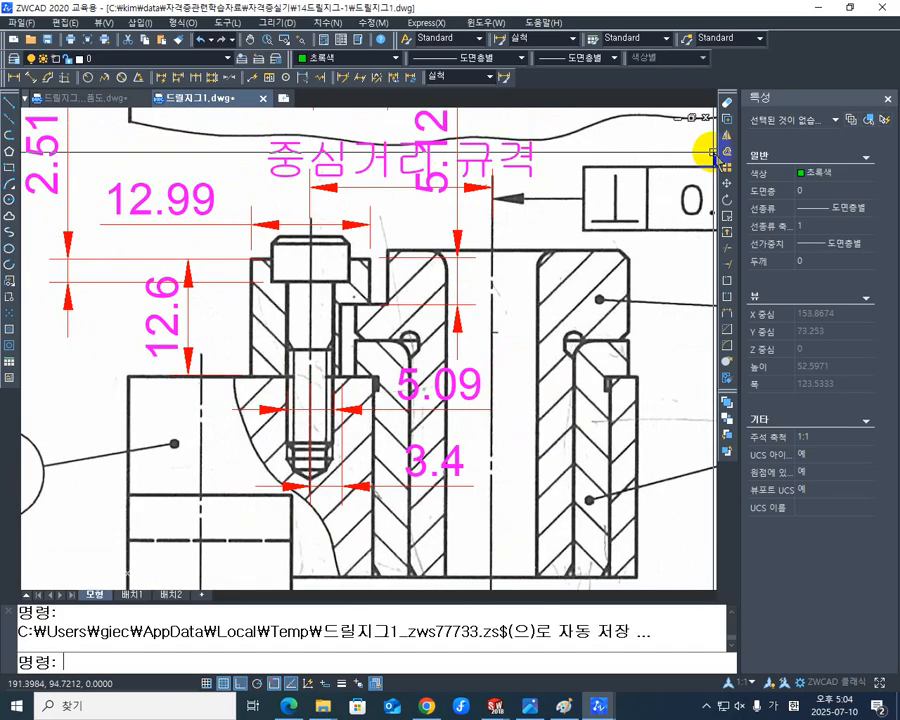
{"action": "left_click", "coordinate": [817, 10]}
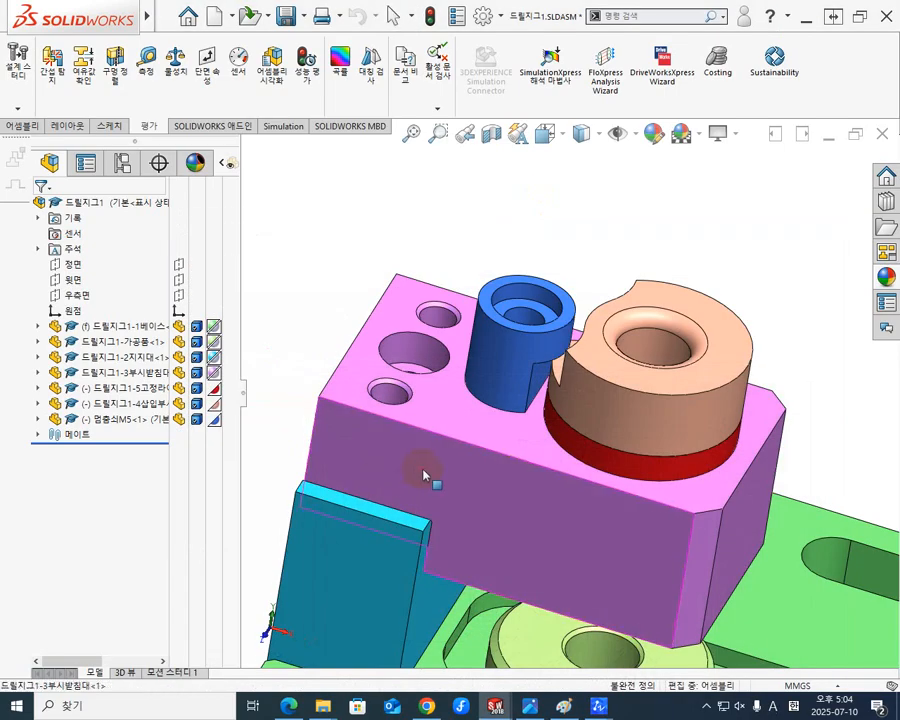
Open the stop collar 멈춤쇠M5 from the assembly as a separate part
{"action": "middle_click_drag", "start_coordinate": [423, 475], "coordinate": [390, 480]}
{"action": "left_click", "coordinate": [501, 355]}
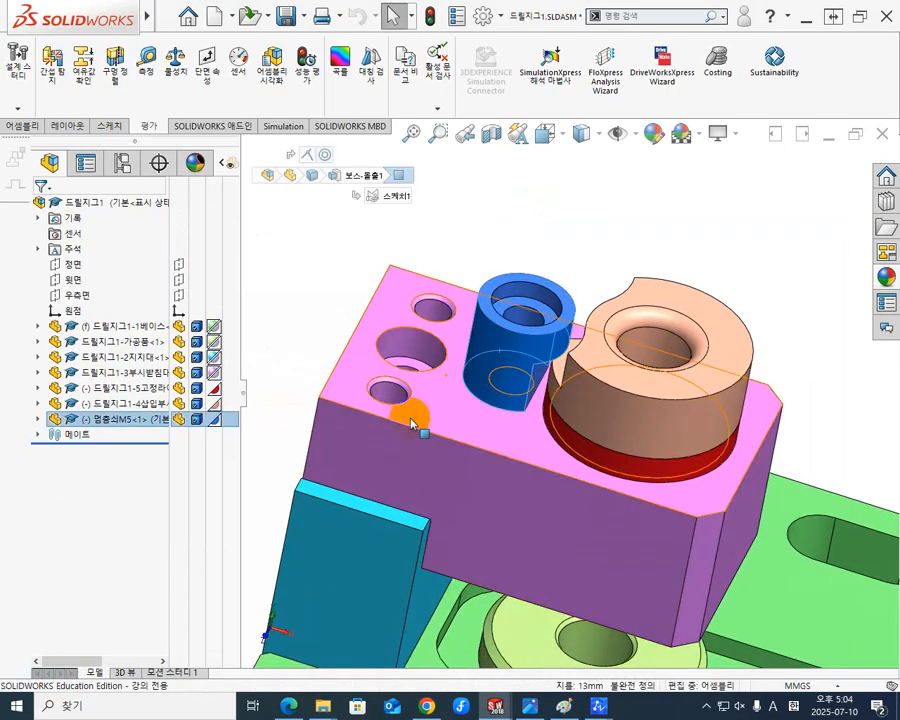
{"action": "right_click", "coordinate": [97, 425]}
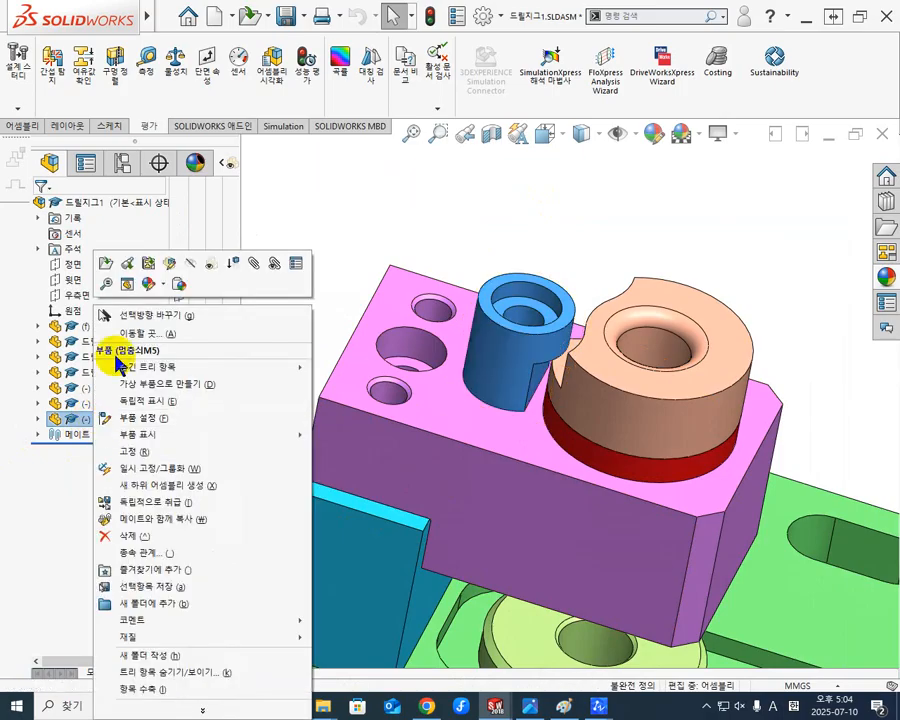
{"action": "left_click", "coordinate": [107, 264]}
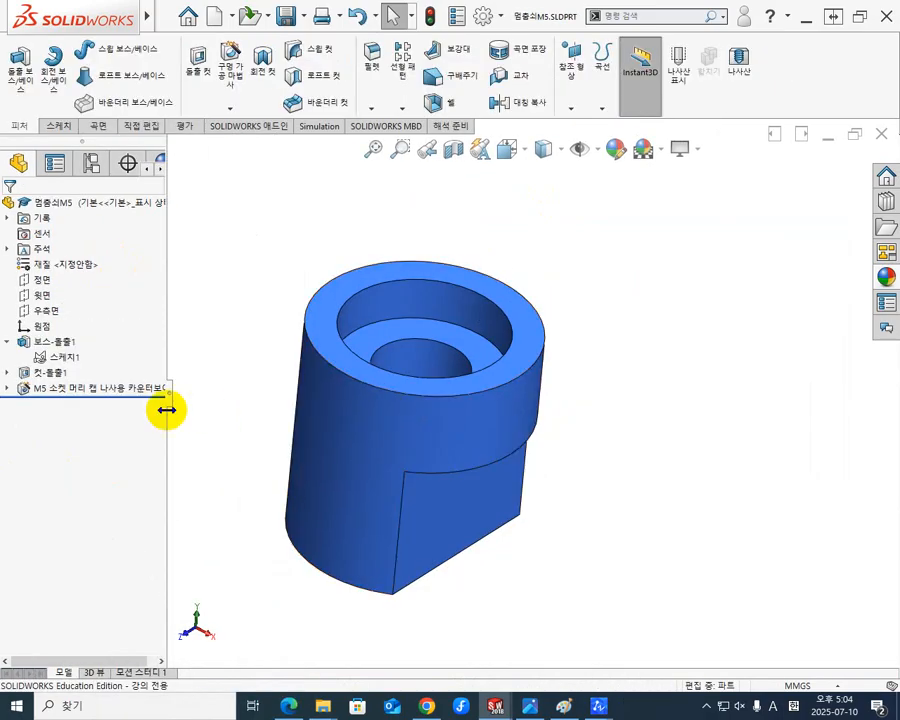
Set the centre-to-flat distance in the collar's base sketch 스케치1 to 4 mm and finish the sketch
{"action": "left_click", "coordinate": [65, 358]}
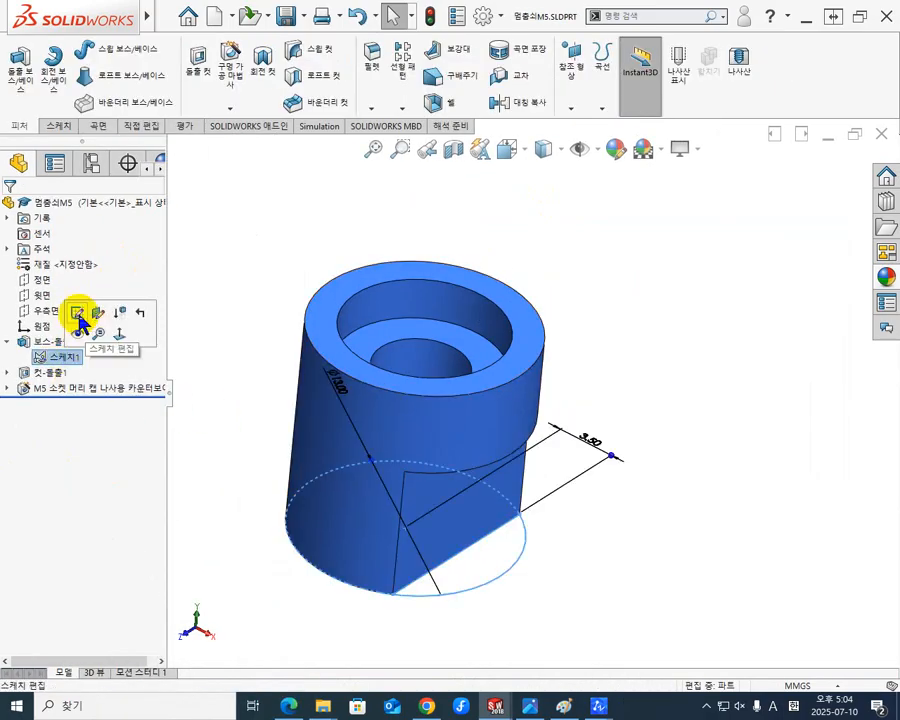
{"action": "left_click", "coordinate": [79, 318]}
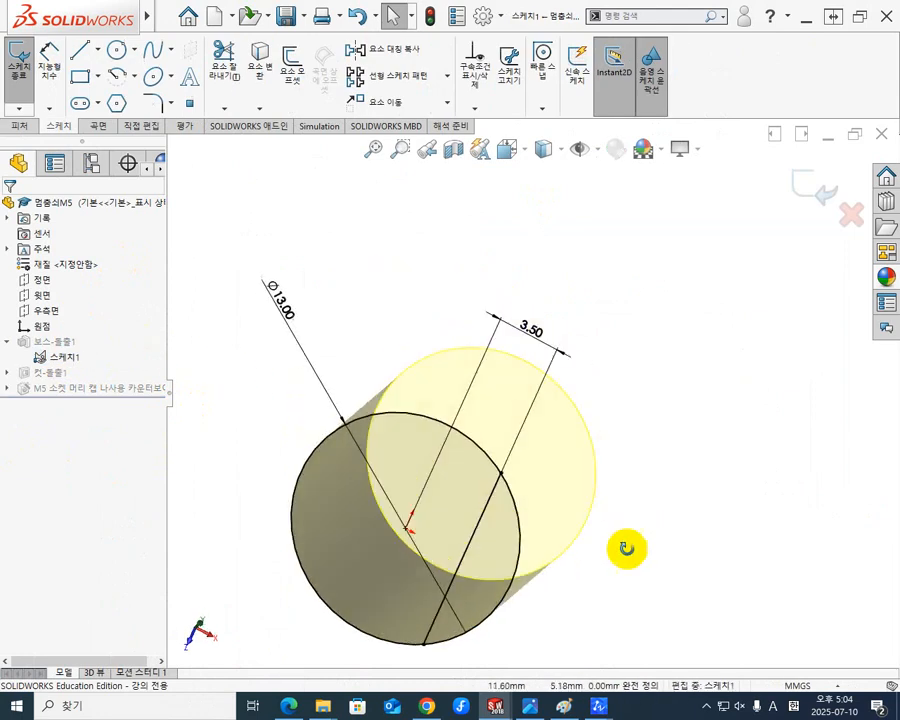
{"action": "double_click", "coordinate": [555, 323]}
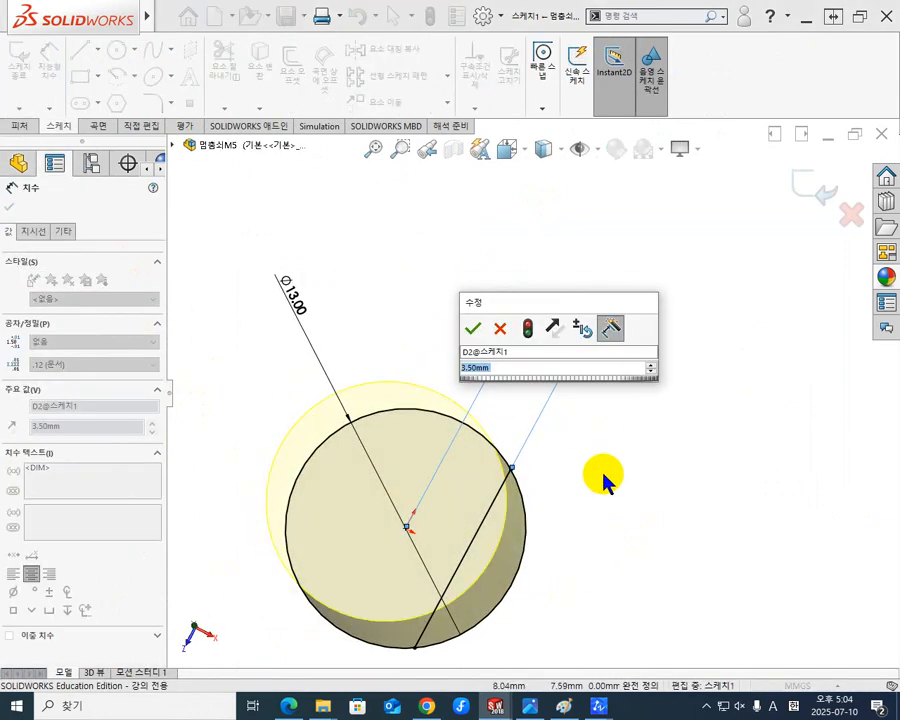
{"action": "type", "text": "4"}
{"action": "key", "text": "Return"}
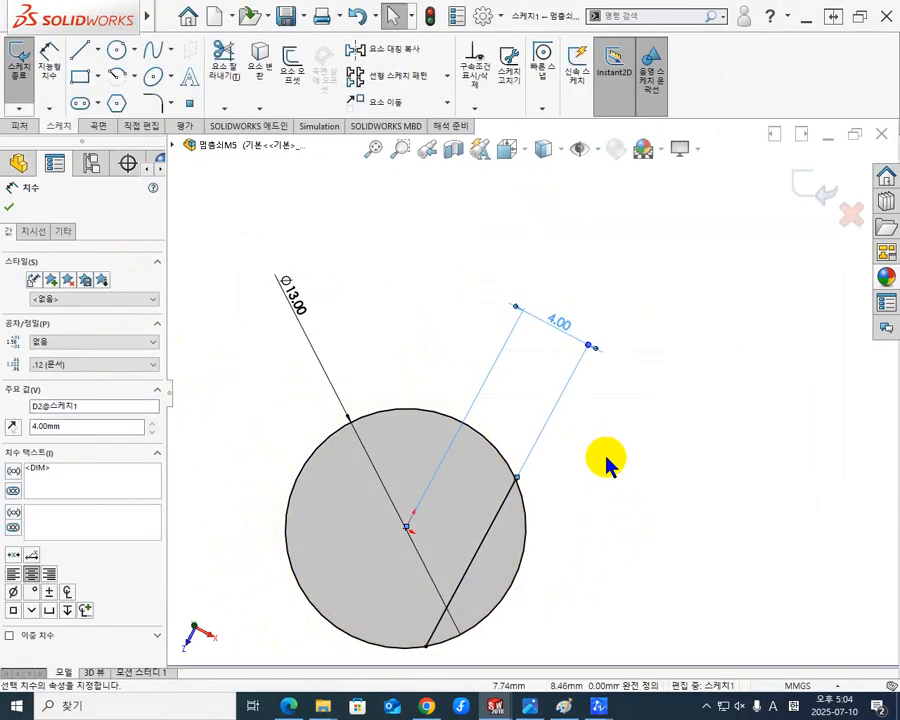
{"action": "left_click", "coordinate": [812, 193]}
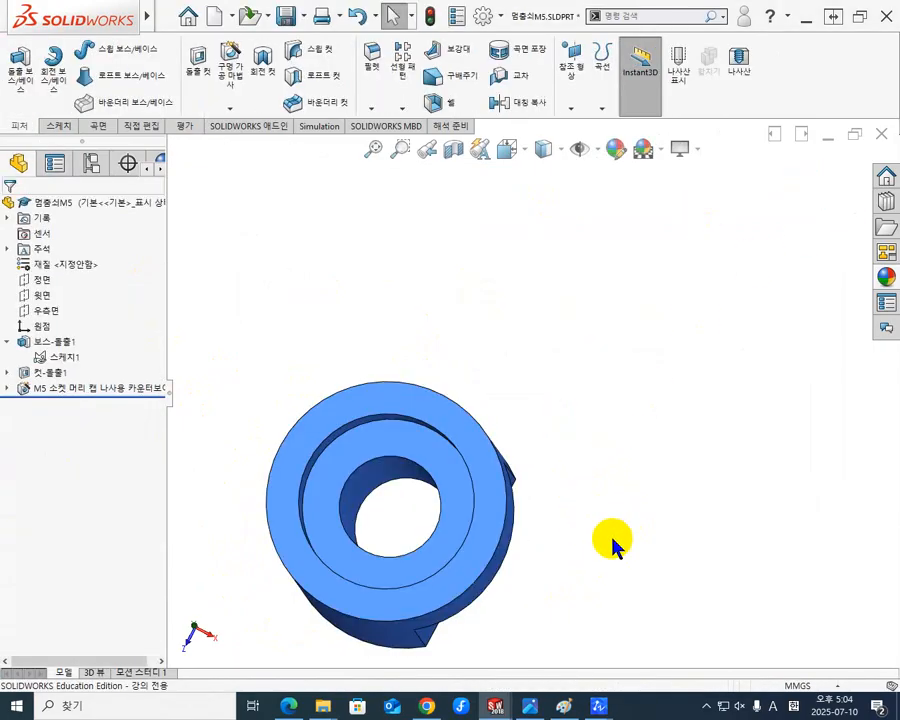
Preview a section of the stop collar on the front plane (정면), inspect the wall beside the flat, and cancel the preview
{"action": "middle_click_drag", "start_coordinate": [609, 538], "coordinate": [597, 338]}
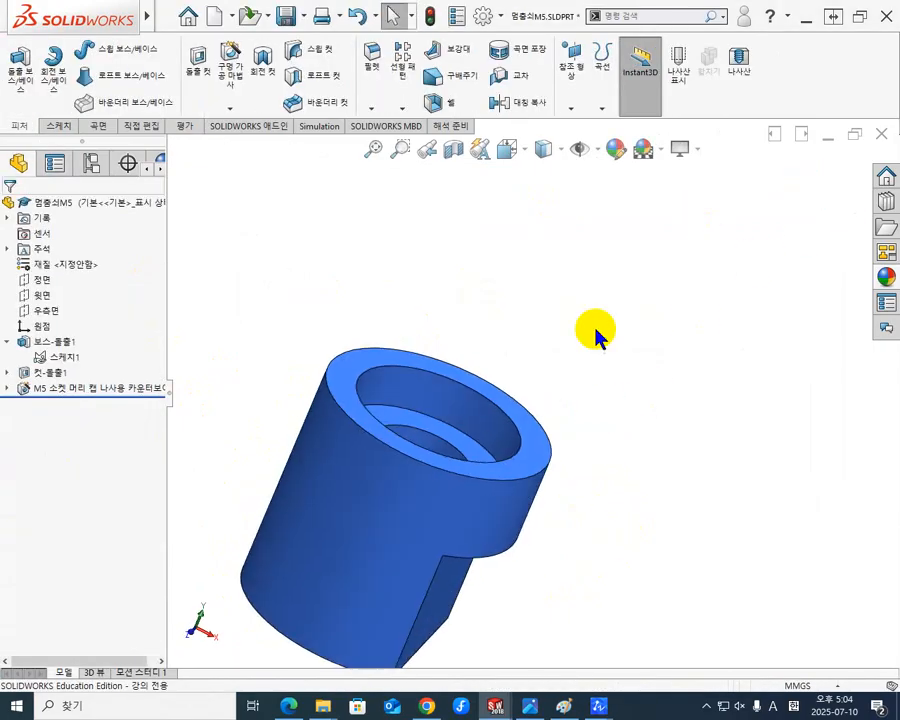
{"action": "left_click", "coordinate": [457, 155]}
{"action": "middle_click_drag", "start_coordinate": [494, 524], "coordinate": [442, 605]}
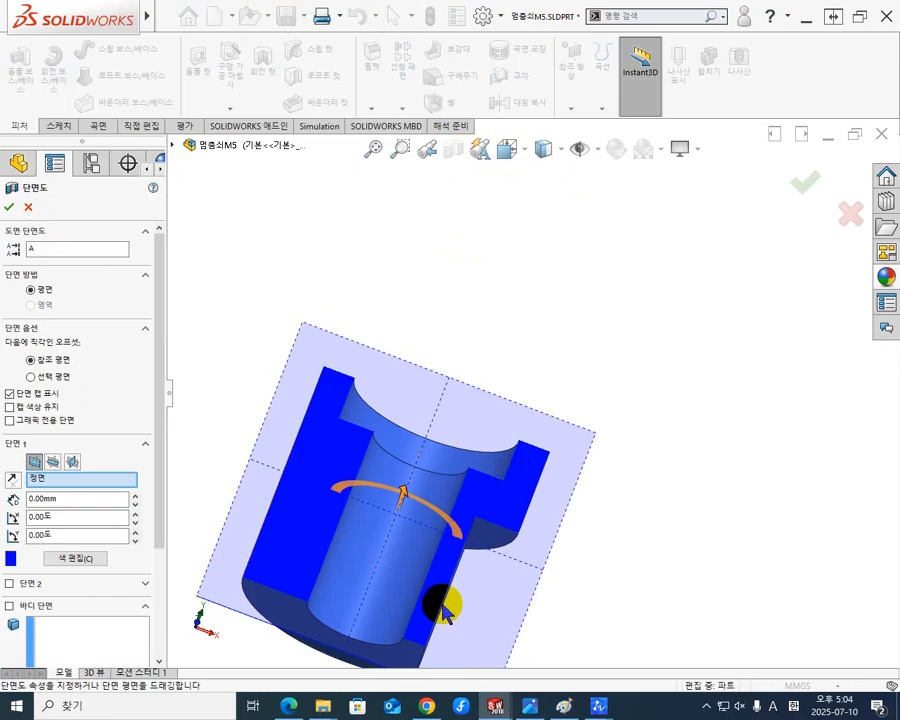
{"action": "middle_click_drag", "start_coordinate": [476, 479], "coordinate": [518, 524]}
{"action": "scroll", "coordinate": [490, 476], "scroll_direction": "up", "scroll_amount": 3}
{"action": "scroll", "coordinate": [518, 450], "scroll_direction": "down", "scroll_amount": 3}
{"action": "scroll", "coordinate": [480, 407], "scroll_direction": "down", "scroll_amount": 3}
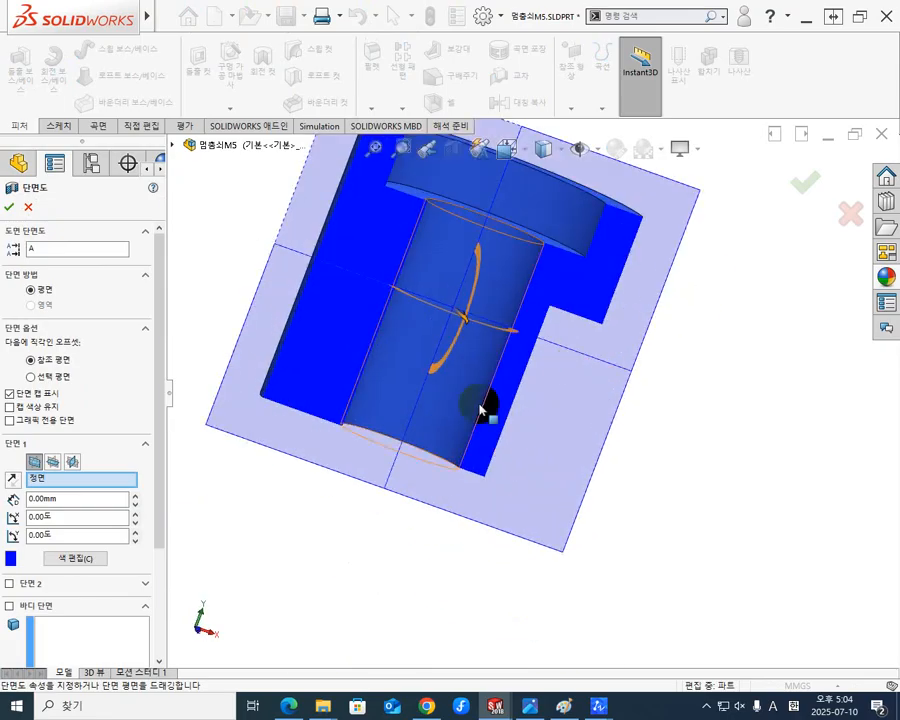
{"action": "middle_click_drag", "start_coordinate": [599, 434], "coordinate": [580, 488]}
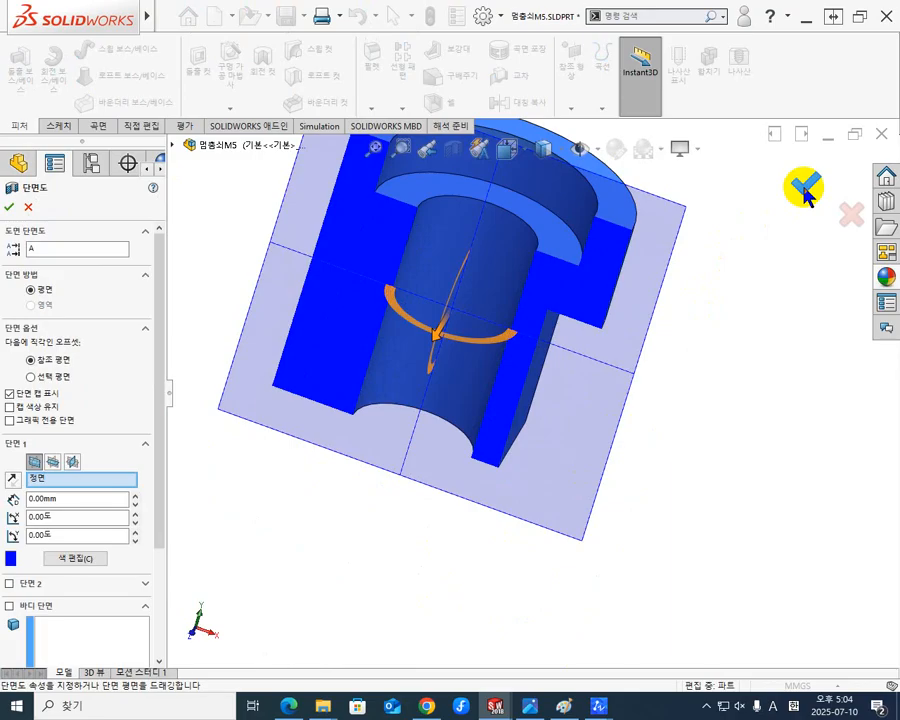
{"action": "key", "text": "Escape"}
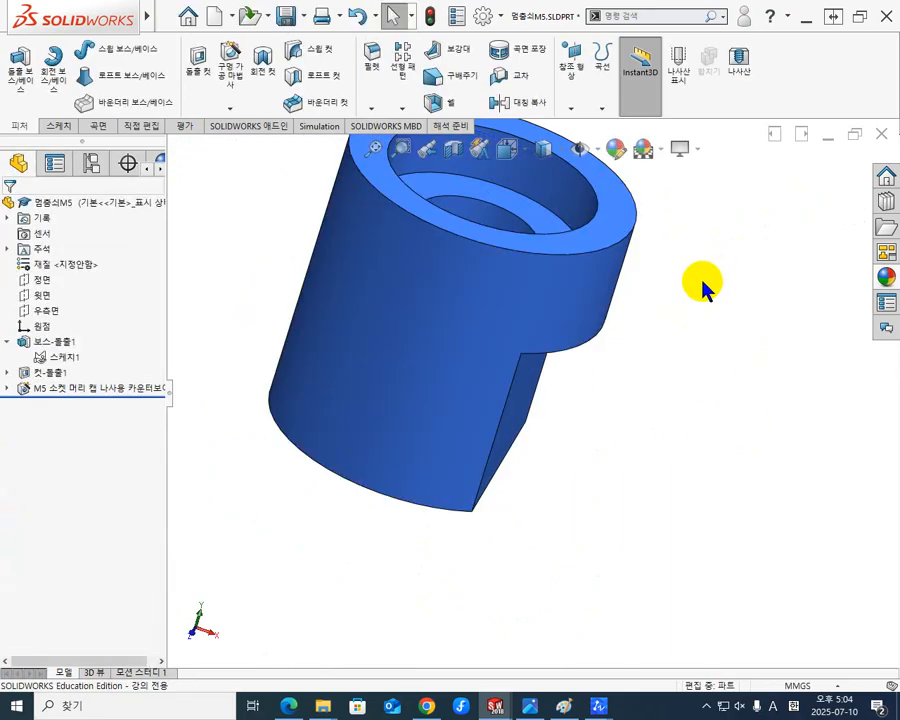
Apply a section view of the stop collar on the front plane (정면) with zero offset
{"action": "scroll", "coordinate": [617, 343], "scroll_direction": "up", "scroll_amount": 4}
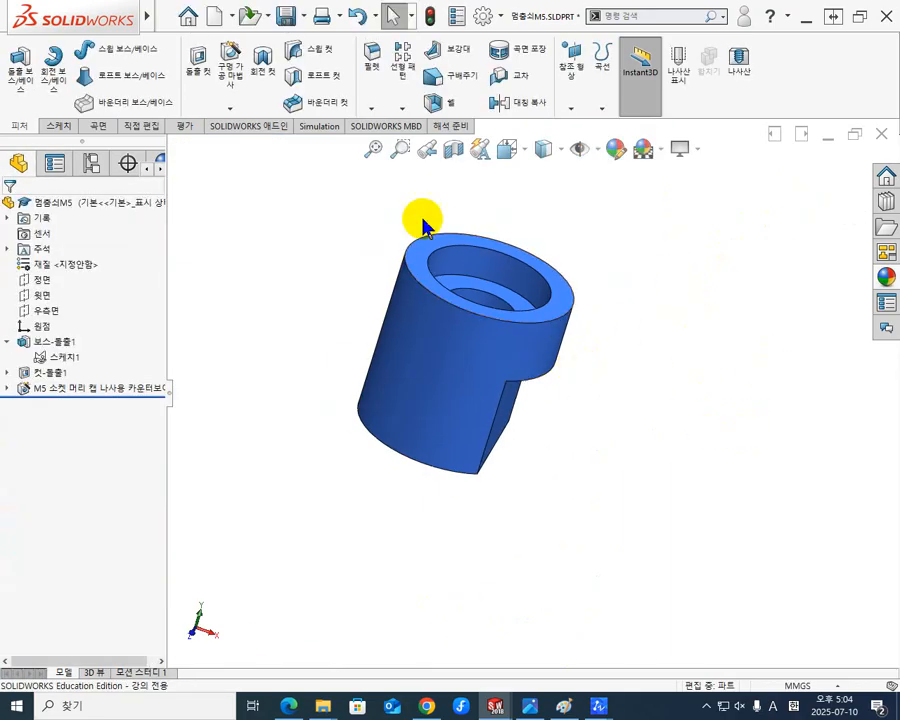
{"action": "left_click", "coordinate": [451, 155]}
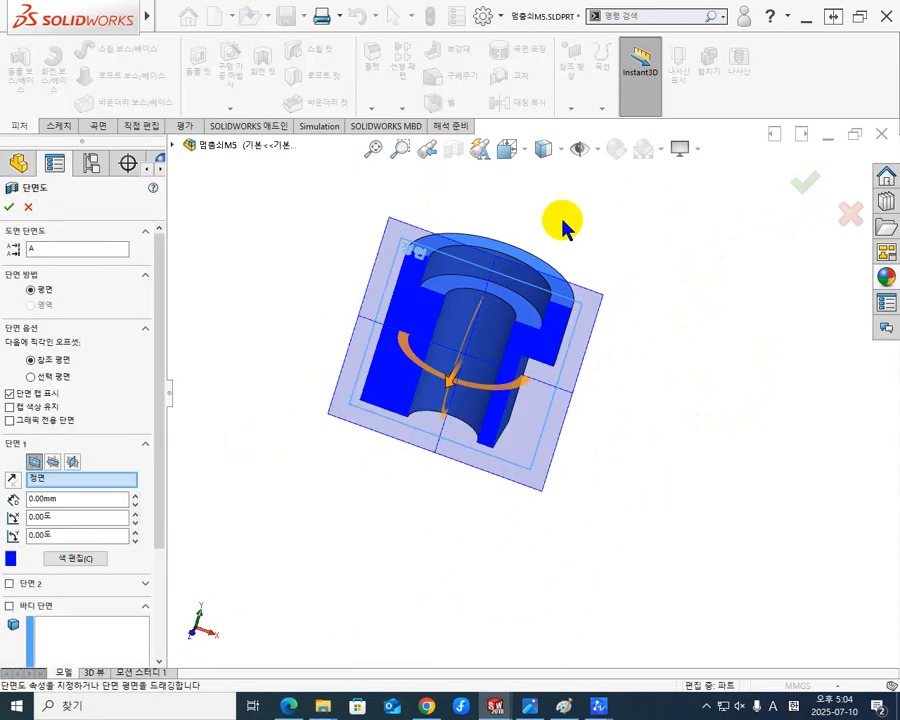
{"action": "left_click", "coordinate": [795, 185]}
{"action": "middle_click_drag", "start_coordinate": [209, 408], "coordinate": [330, 400]}
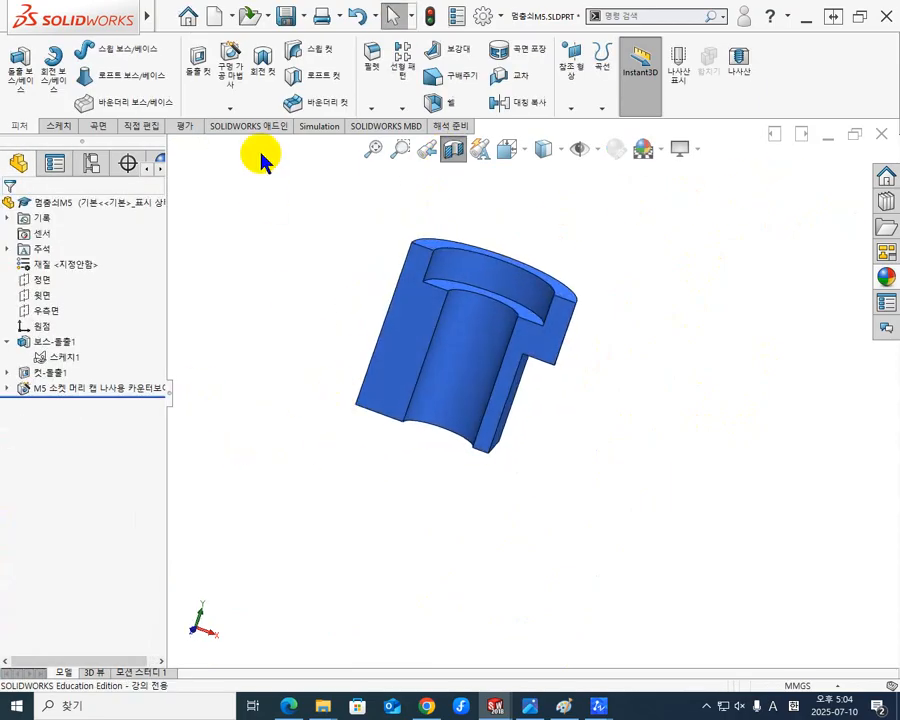
Measure the wall thickness between the flat's edge and the screw hole's edge on the sectioned collar, inspect it and end the measurement
{"action": "left_click", "coordinate": [184, 127]}
{"action": "left_click", "coordinate": [85, 72]}
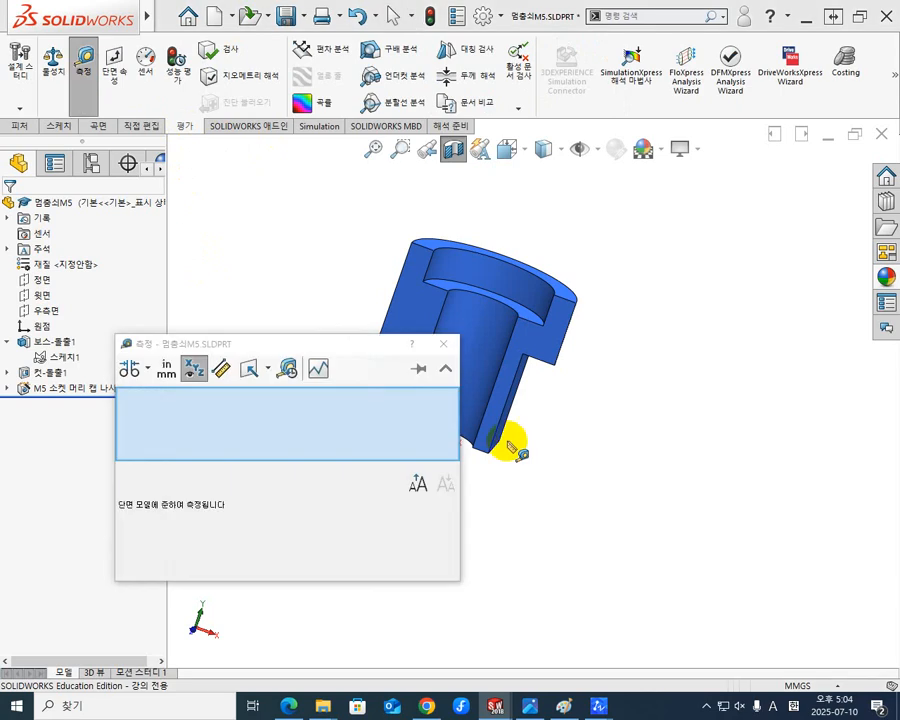
{"action": "left_click", "coordinate": [505, 385]}
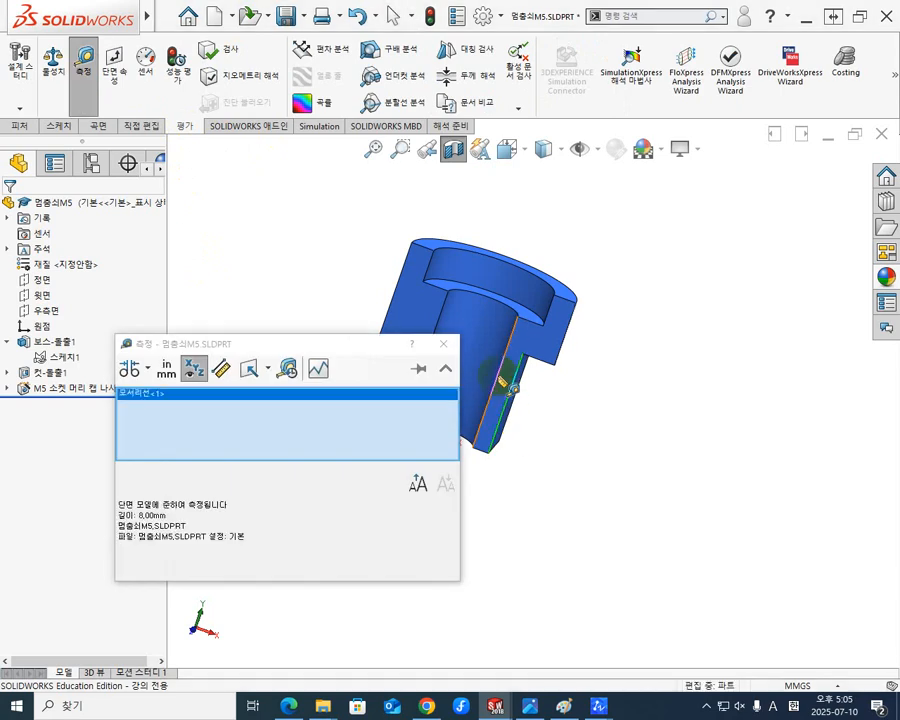
{"action": "left_click", "coordinate": [479, 449]}
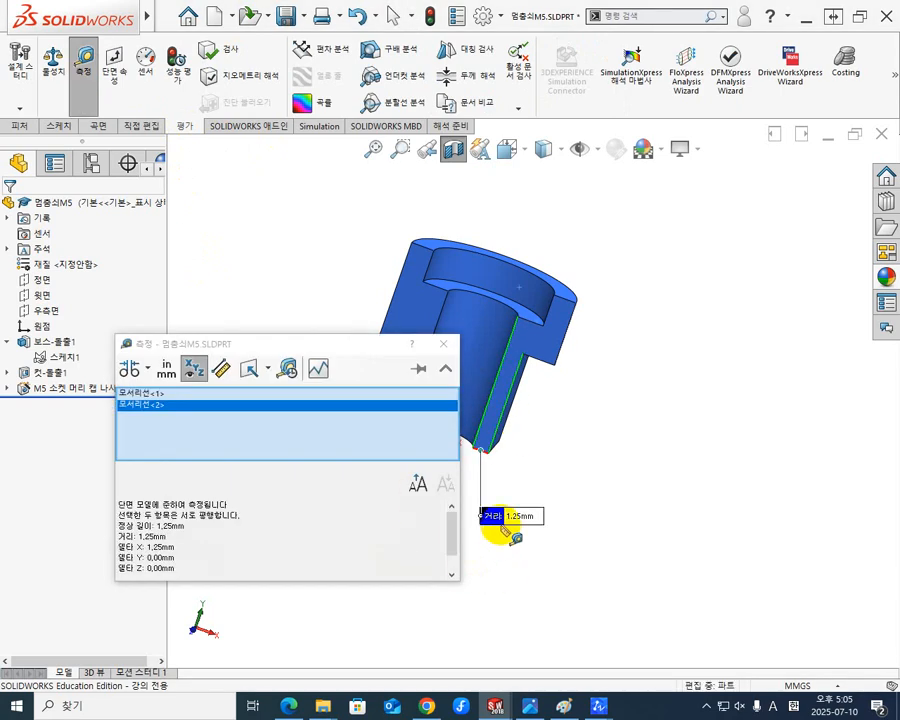
{"action": "left_click_drag", "start_coordinate": [352, 346], "coordinate": [325, 534]}
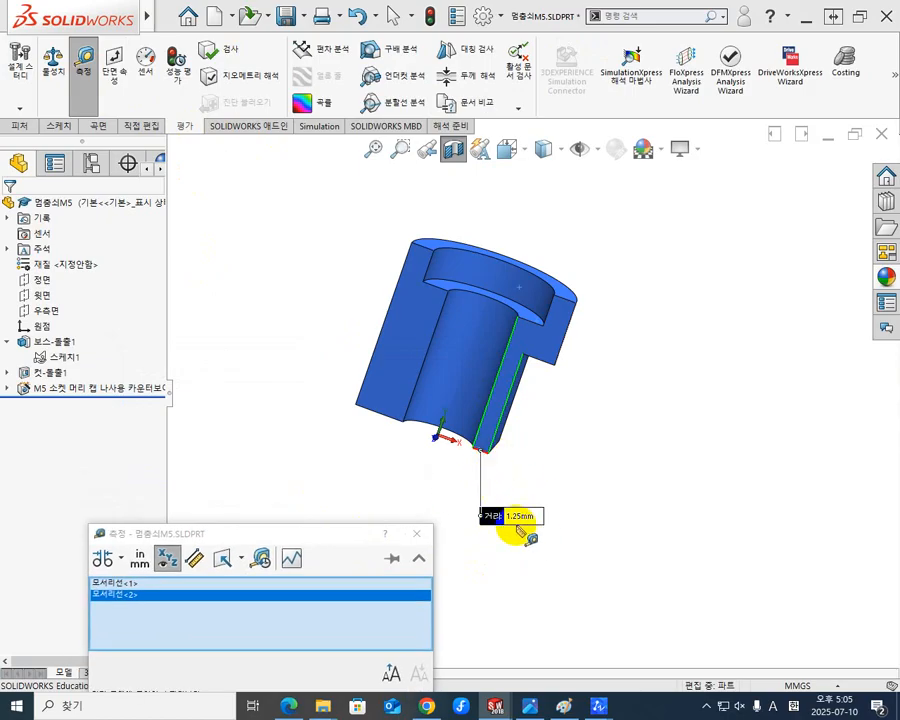
{"action": "scroll", "coordinate": [511, 527], "scroll_direction": "down", "scroll_amount": 3}
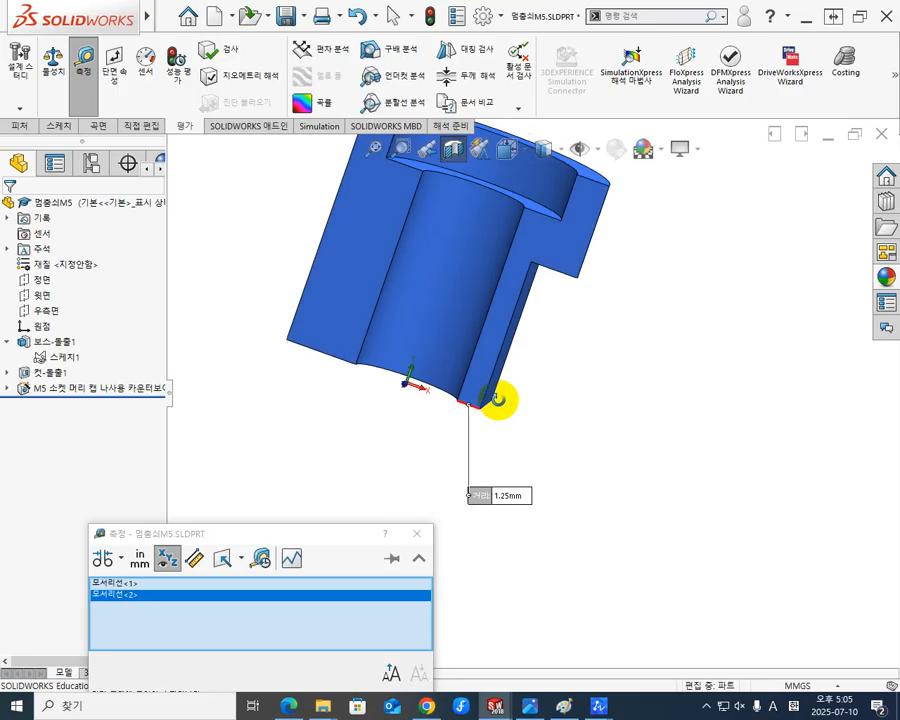
{"action": "key", "text": "Escape"}
{"action": "middle_click_drag", "start_coordinate": [481, 457], "coordinate": [499, 383]}
{"action": "scroll", "coordinate": [498, 383], "scroll_direction": "up", "scroll_amount": 3}
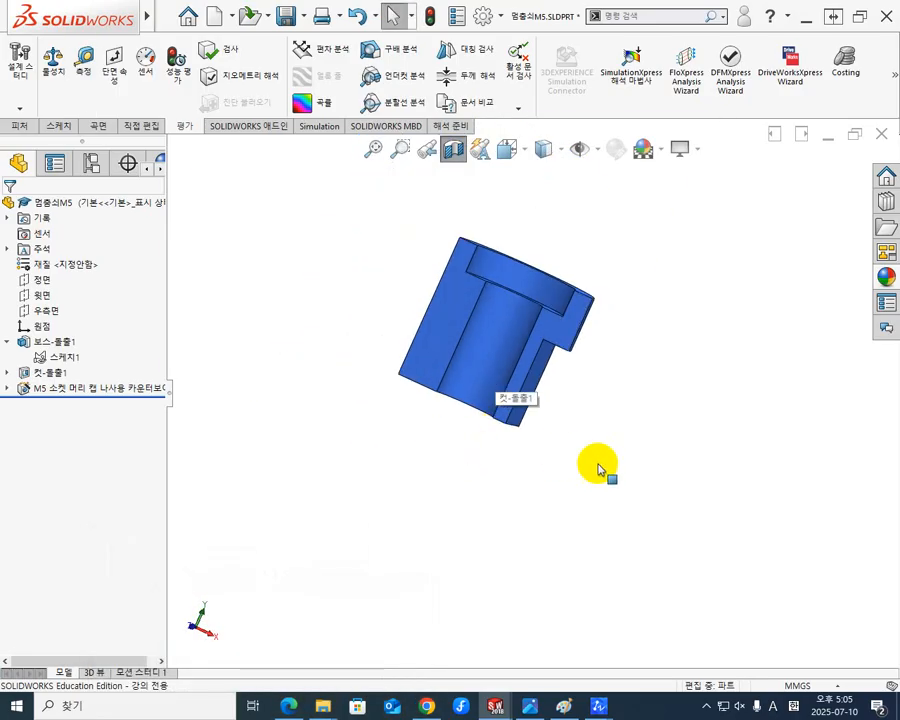
Turn off the section view, close the stop collar part and rebuild the 드릴지그1 assembly with the change
{"action": "left_click", "coordinate": [456, 150]}
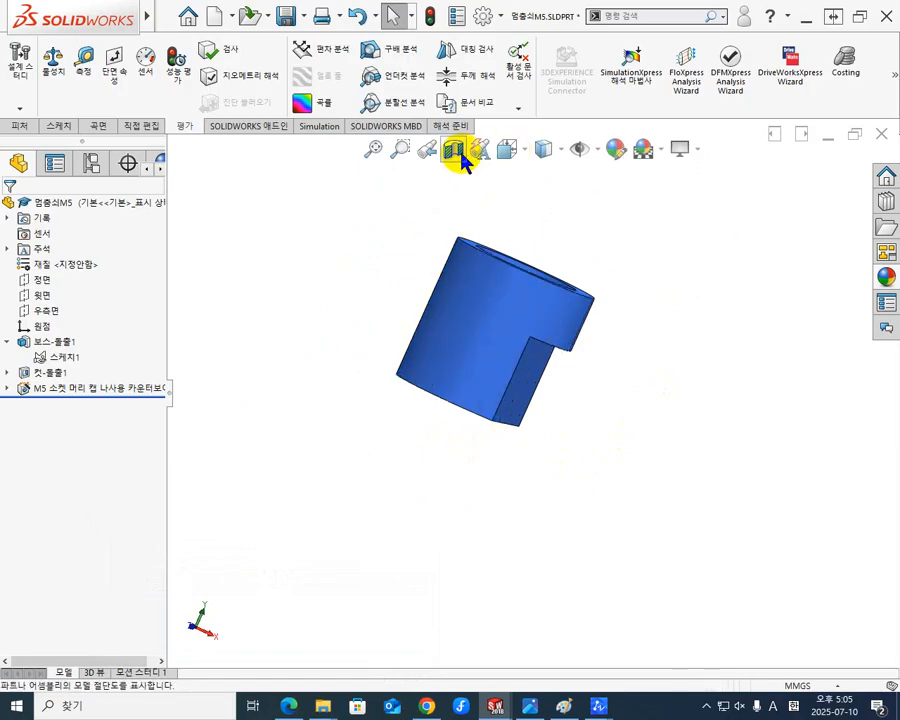
{"action": "mouse_move", "coordinate": [677, 281]}
{"action": "middle_mouse_down"}
{"action": "mouse_move", "coordinate": [590, 336]}
{"action": "mouse_move", "coordinate": [579, 372]}
{"action": "mouse_move", "coordinate": [603, 290]}
{"action": "middle_mouse_up"}
{"action": "scroll", "coordinate": [603, 290], "scroll_direction": "up", "scroll_amount": 2}
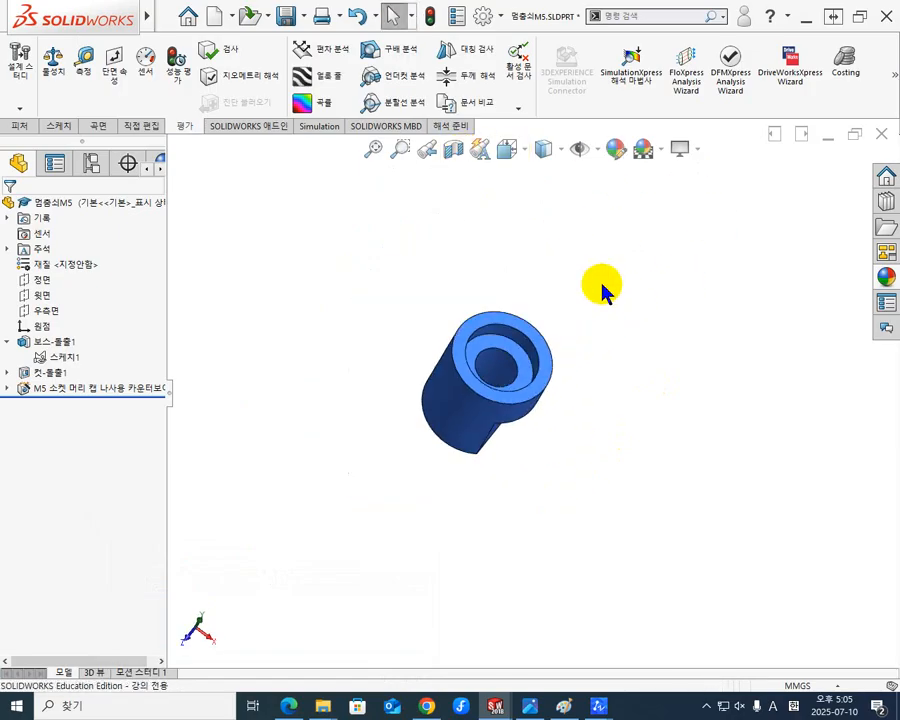
{"action": "left_click", "coordinate": [880, 131]}
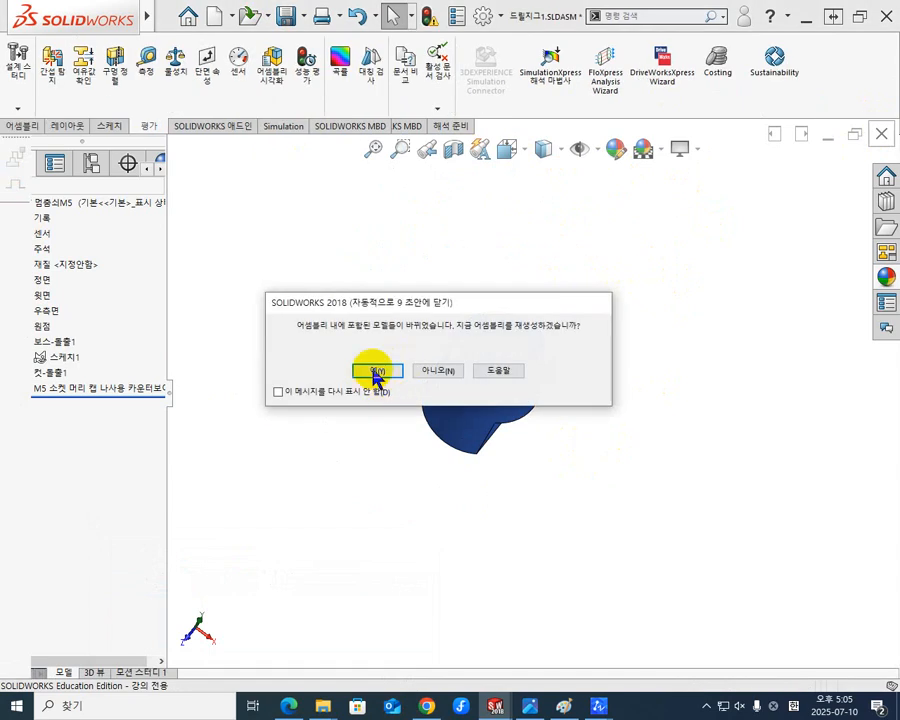
{"action": "left_click", "coordinate": [376, 371]}
Examine the stop collar's clearance to the fixed liner and insert bushing in the rebuilt assembly from several angles
{"action": "middle_click_drag", "start_coordinate": [438, 386], "coordinate": [564, 358]}
{"action": "scroll", "coordinate": [543, 401], "scroll_direction": "up", "scroll_amount": 3}
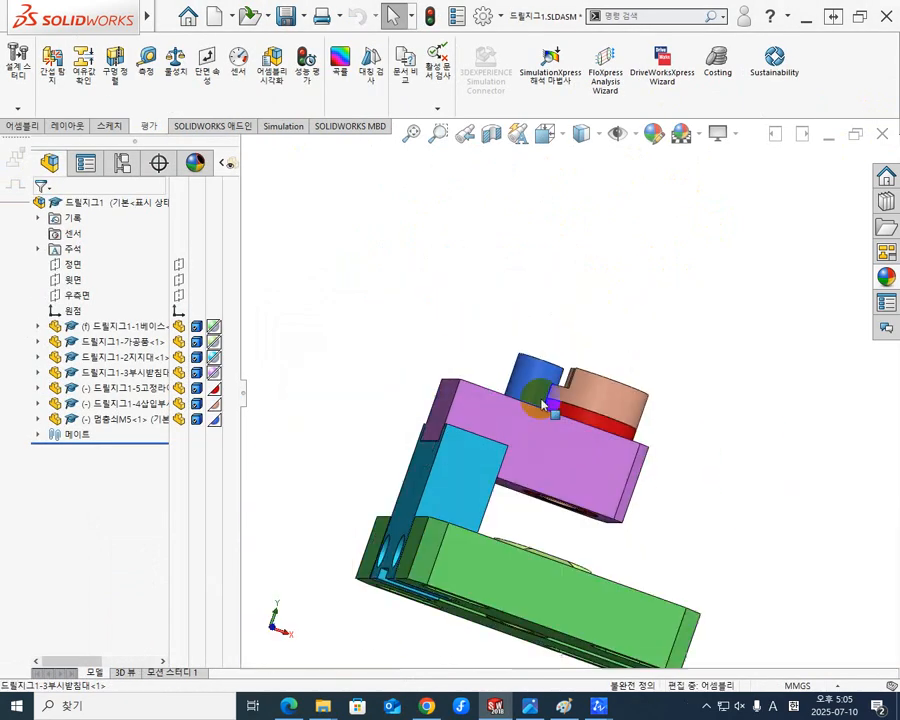
{"action": "scroll", "coordinate": [543, 404], "scroll_direction": "down", "scroll_amount": 6}
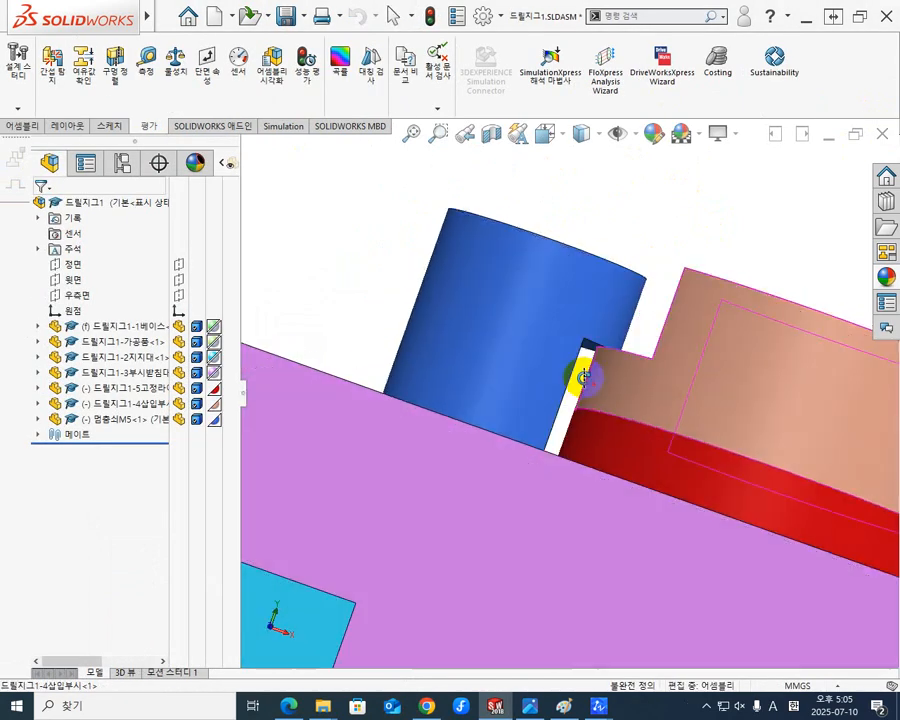
{"action": "middle_click_drag", "start_coordinate": [583, 377], "coordinate": [580, 480]}
{"action": "scroll", "coordinate": [606, 397], "scroll_direction": "up", "scroll_amount": 4}
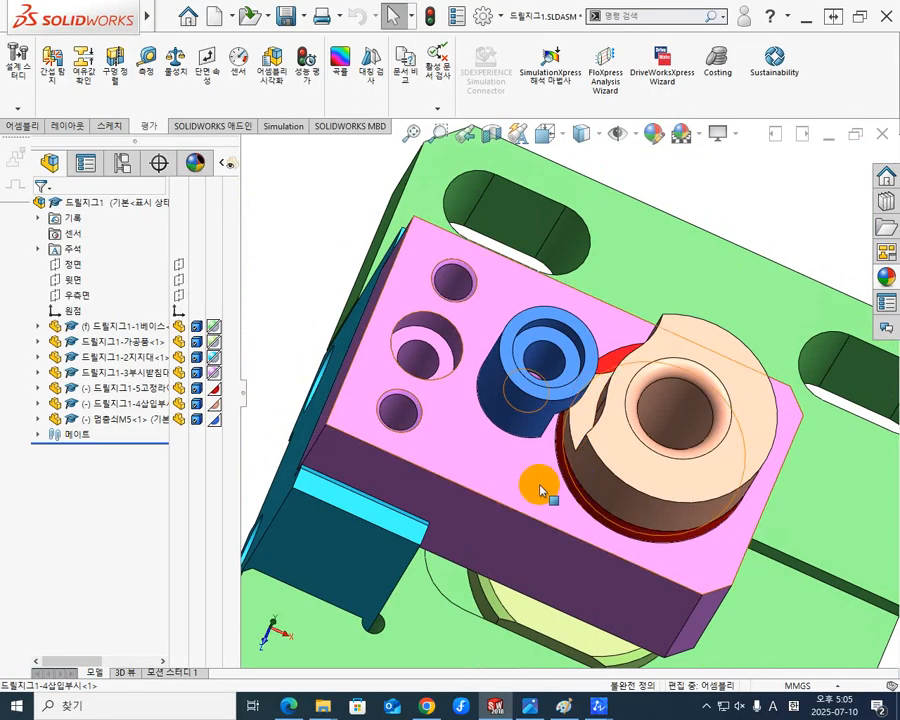
{"action": "scroll", "coordinate": [540, 466], "scroll_direction": "up", "scroll_amount": 3}
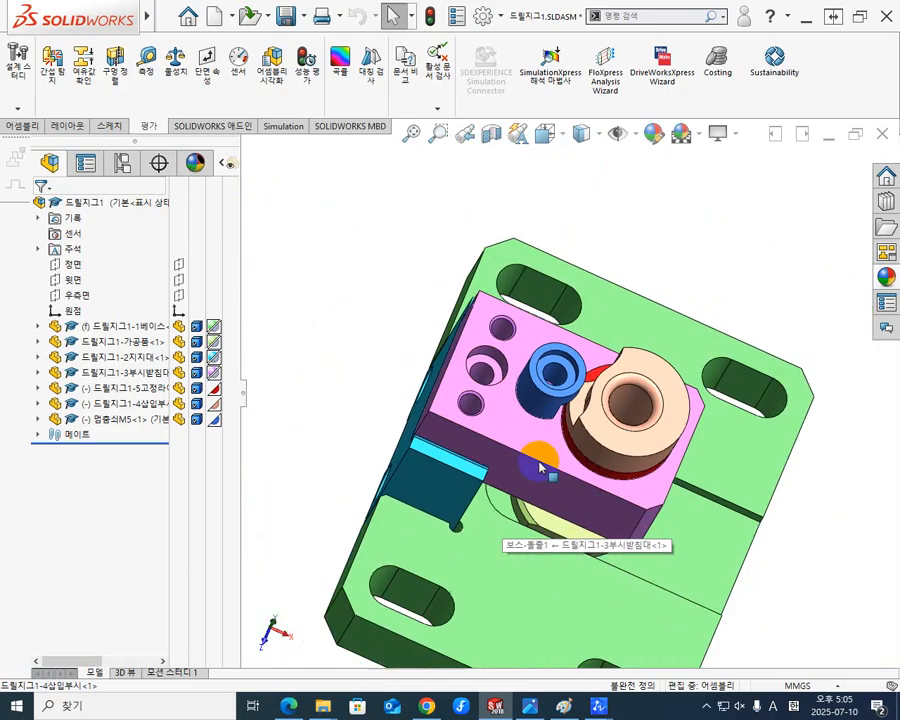
{"action": "middle_click_drag", "start_coordinate": [588, 472], "coordinate": [600, 391]}
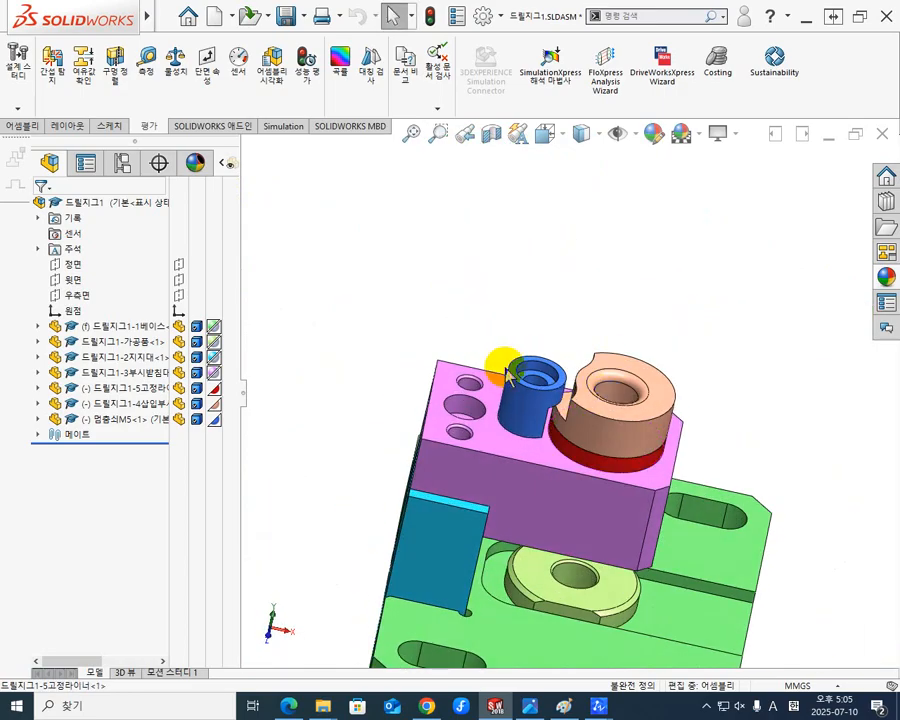
{"action": "mouse_move", "coordinate": [597, 287]}
{"action": "middle_mouse_down"}
{"action": "mouse_move", "coordinate": [588, 187]}
{"action": "mouse_move", "coordinate": [591, 285]}
{"action": "middle_mouse_up"}
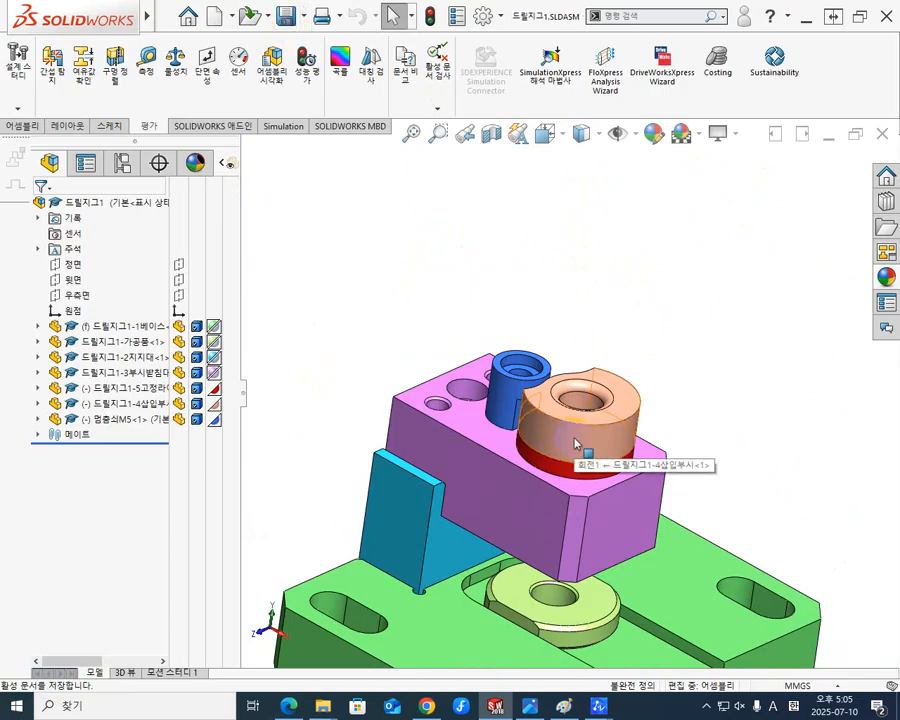
Switch to 드릴지그1-부품도.dwg in ZWCAD and examine the M5 hole's position dimensions in the bushing plate's plan view
{"action": "mouse_move", "coordinate": [599, 706]}
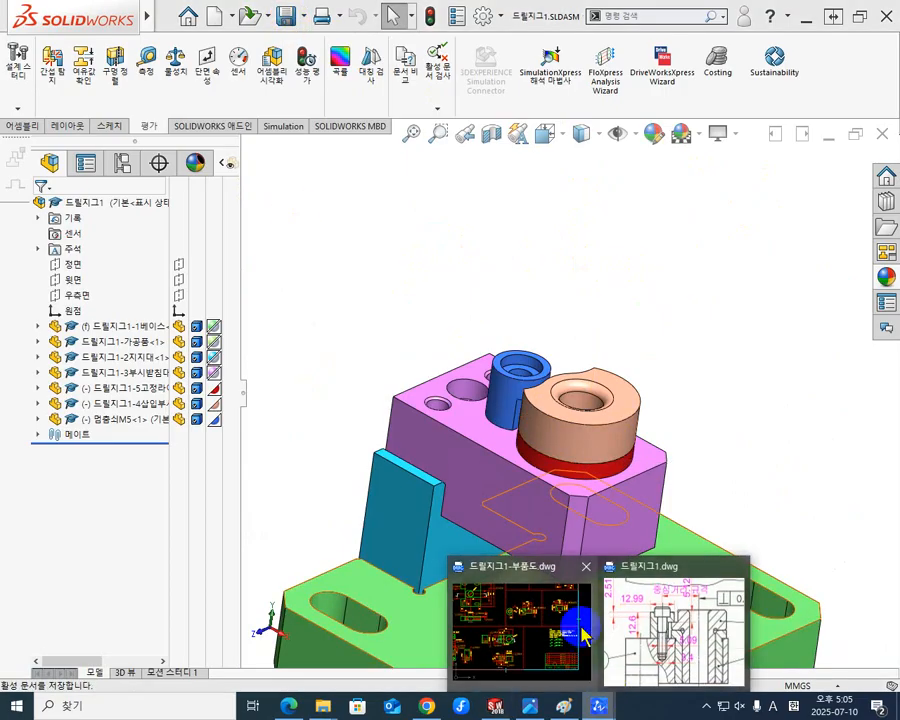
{"action": "left_click", "coordinate": [528, 641]}
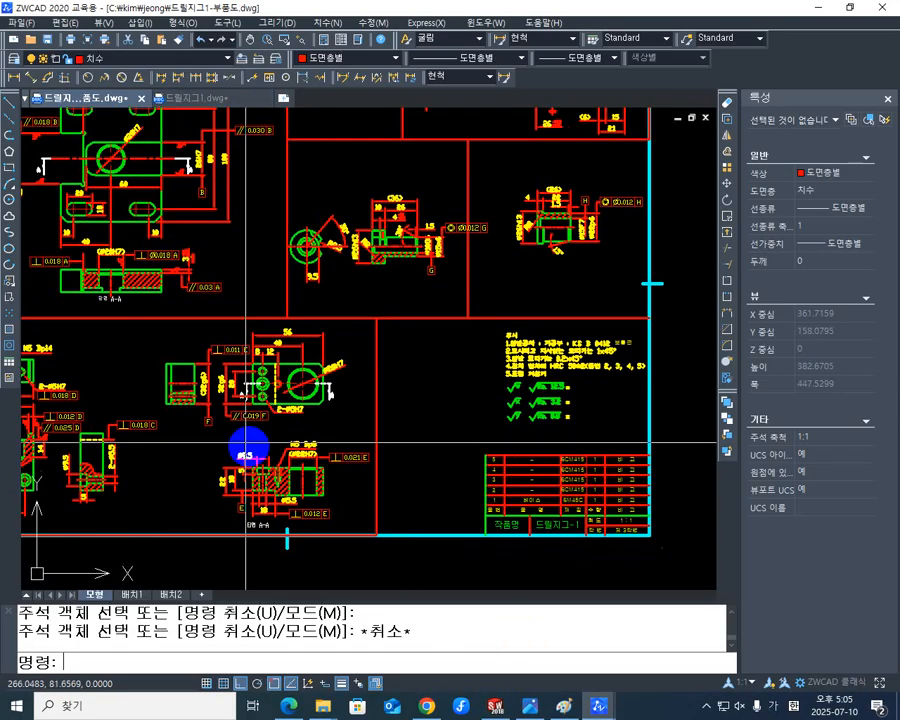
{"action": "scroll", "coordinate": [416, 450], "scroll_direction": "up", "scroll_amount": 3}
{"action": "scroll", "coordinate": [502, 441], "scroll_direction": "up", "scroll_amount": 2}
{"action": "scroll", "coordinate": [506, 464], "scroll_direction": "up", "scroll_amount": 3}
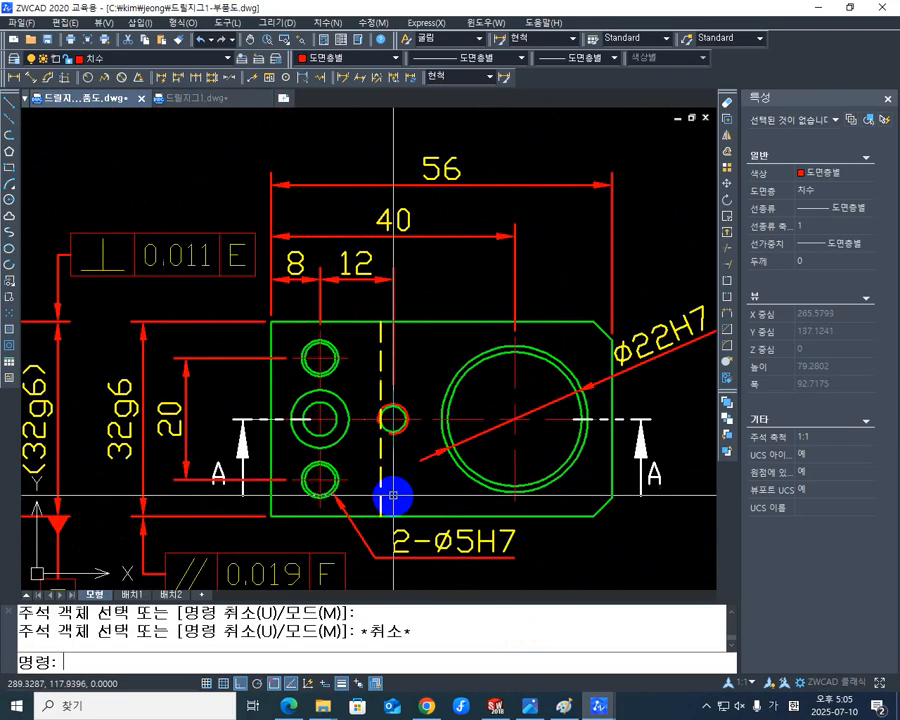
{"action": "scroll", "coordinate": [410, 426], "scroll_direction": "down", "scroll_amount": 1}
{"action": "scroll", "coordinate": [397, 394], "scroll_direction": "up", "scroll_amount": 1}
{"action": "middle_click_drag", "start_coordinate": [397, 396], "coordinate": [396, 454]}
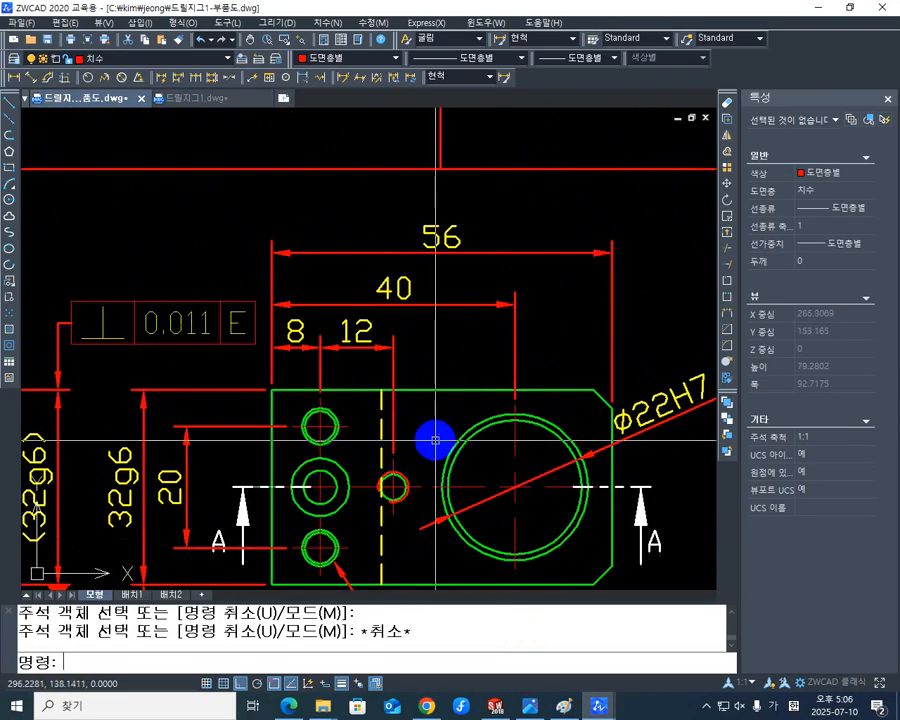
{"action": "scroll", "coordinate": [468, 323], "scroll_direction": "up", "scroll_amount": 1}
{"action": "scroll", "coordinate": [425, 289], "scroll_direction": "up", "scroll_amount": 1}
{"action": "middle_click_drag", "start_coordinate": [425, 289], "coordinate": [464, 351]}
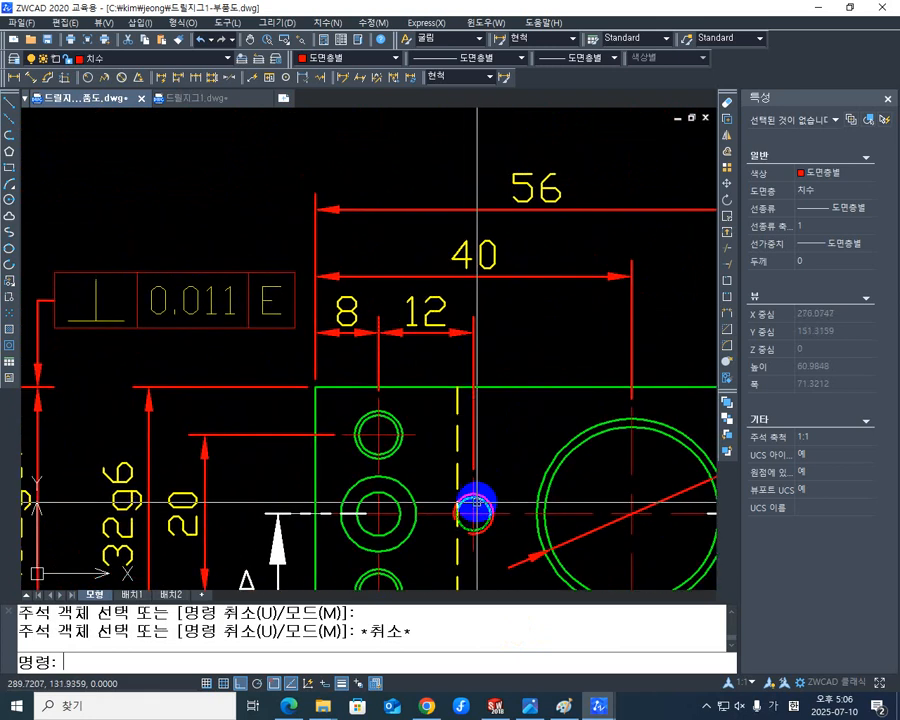
{"action": "middle_click_drag", "start_coordinate": [474, 500], "coordinate": [474, 408]}
{"action": "scroll", "coordinate": [485, 298], "scroll_direction": "up", "scroll_amount": 1}
{"action": "middle_click_drag", "start_coordinate": [485, 298], "coordinate": [516, 362]}
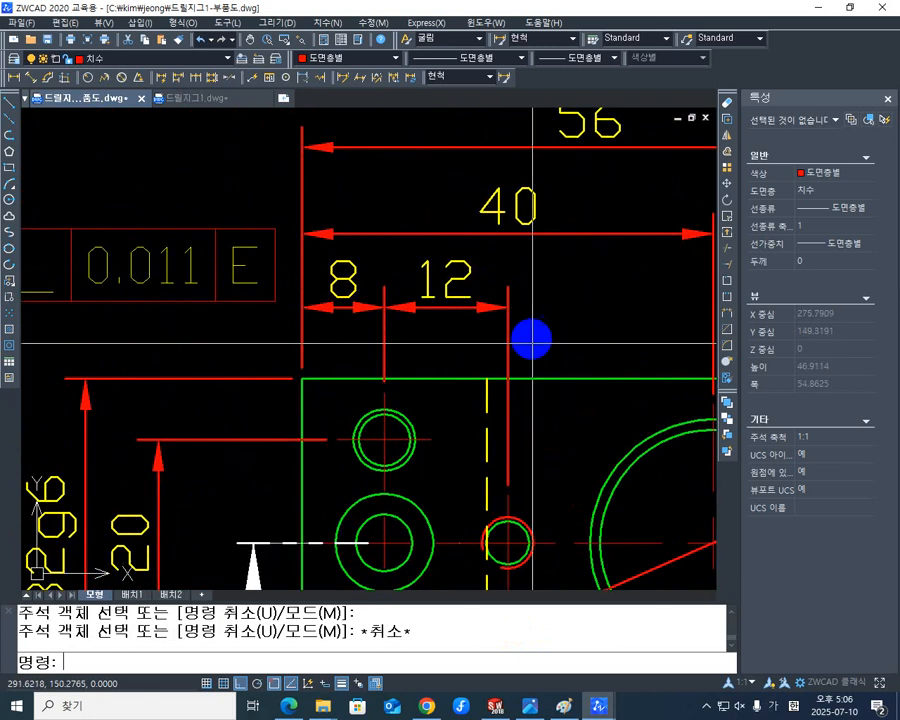
{"action": "middle_click_drag", "start_coordinate": [520, 410], "coordinate": [464, 306]}
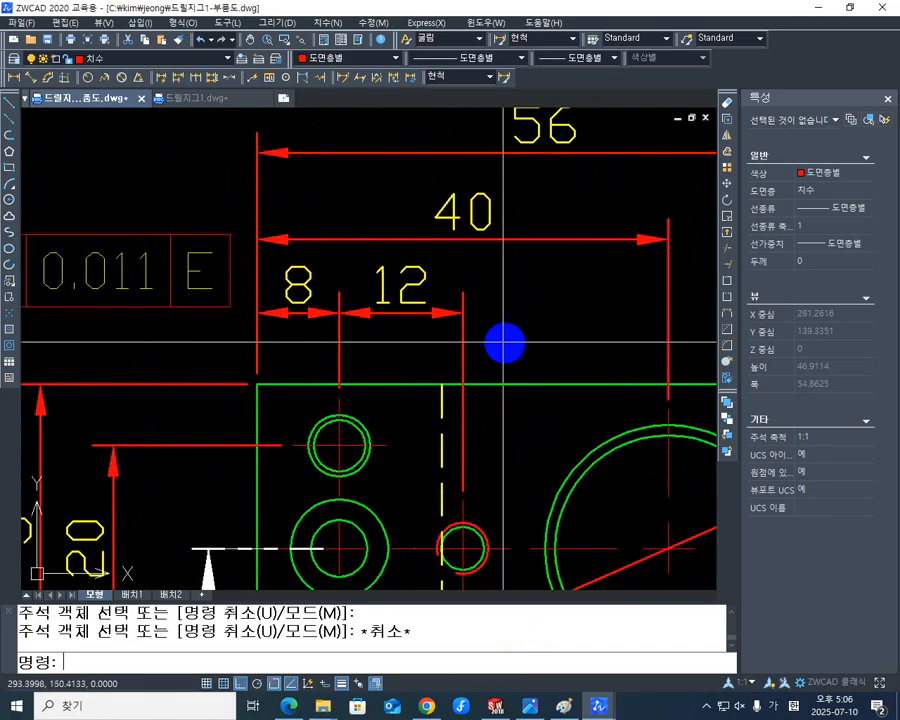
Delete the 12 mm dimension locating the M5 hole in the bushing plate's plan view
{"action": "left_click", "coordinate": [493, 333]}
{"action": "left_click", "coordinate": [418, 289]}
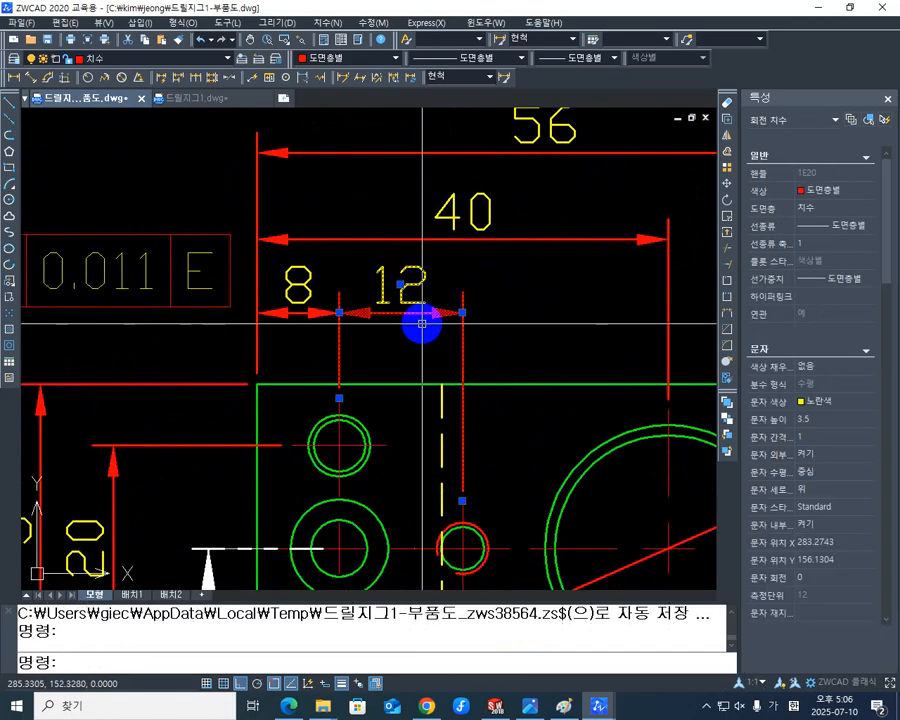
{"action": "key", "text": "Delete"}
Add a horizontal linear dimension from the M5 hole's centre to the Ø22H7 hole's centre, aligned with the 8 mm dimension
{"action": "scroll", "coordinate": [448, 280], "scroll_direction": "down", "scroll_amount": 4}
{"action": "scroll", "coordinate": [460, 421], "scroll_direction": "up", "scroll_amount": 2}
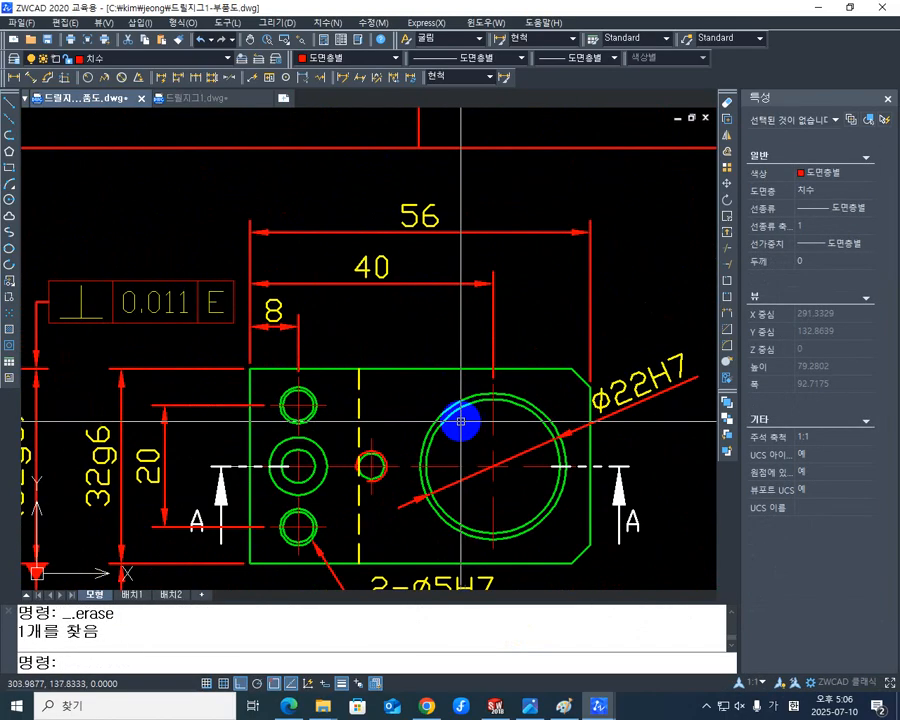
{"action": "left_click", "coordinate": [13, 77]}
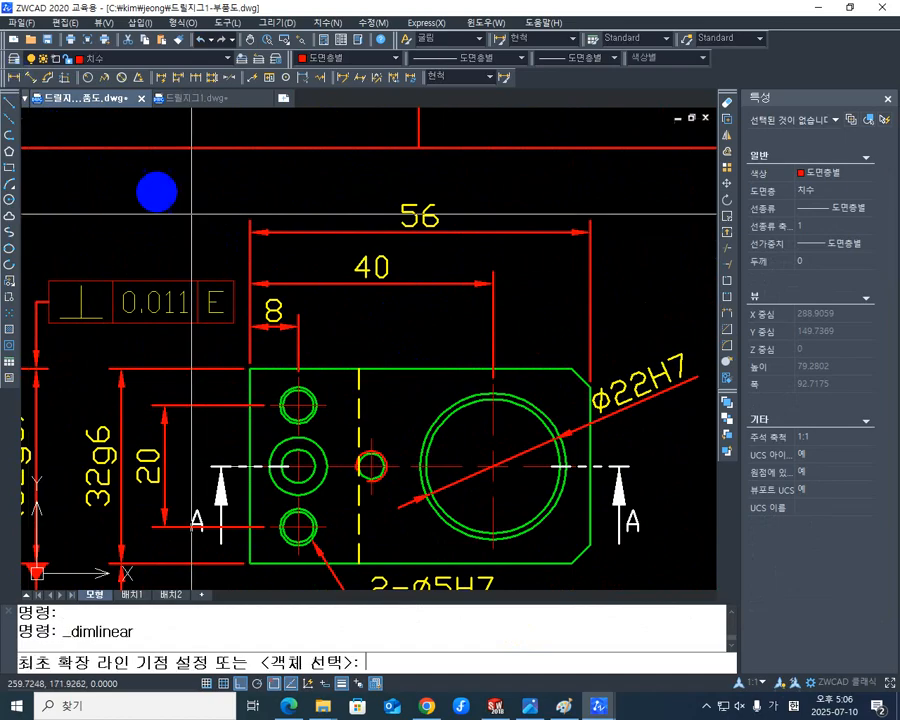
{"action": "left_click", "coordinate": [370, 437]}
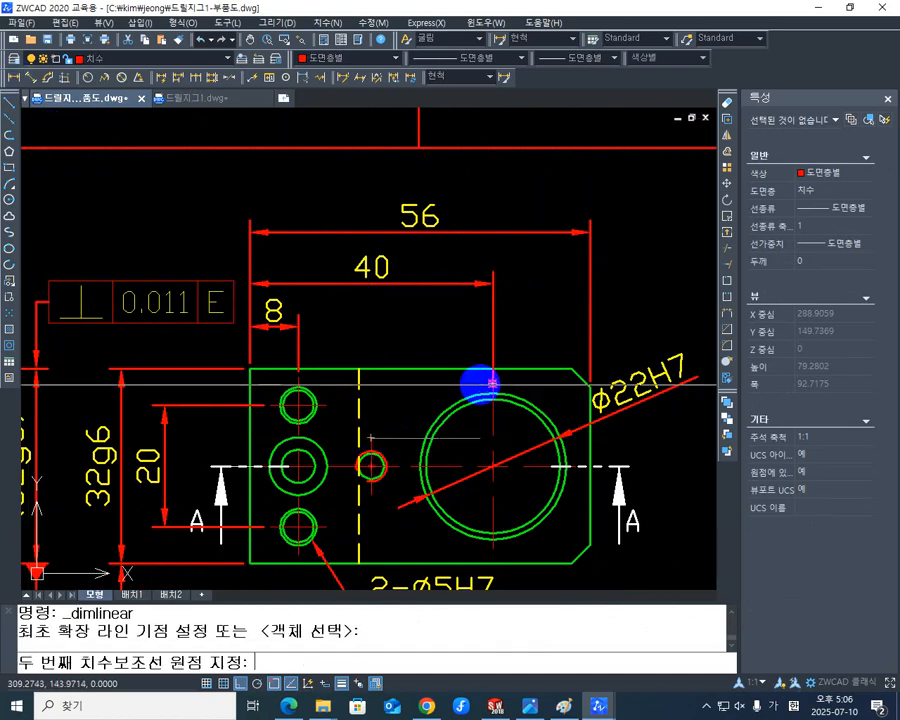
{"action": "left_click", "coordinate": [488, 380]}
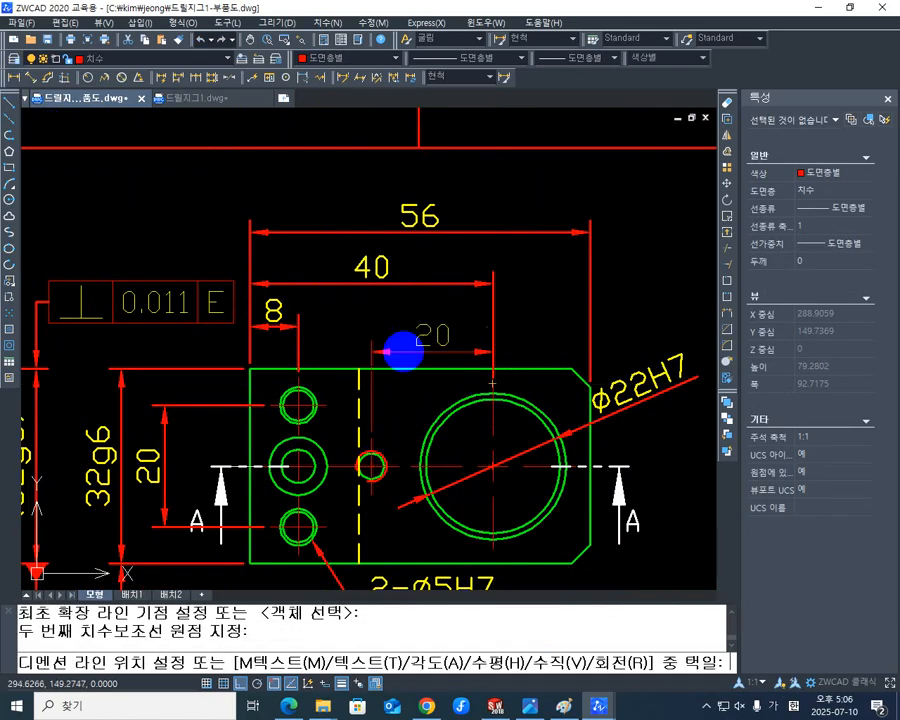
{"action": "left_click", "coordinate": [299, 323]}
Move the M5 hole with its thread circle and centre lines 2 mm horizontally toward the Ø22H7 hole in the plan view
{"action": "middle_click_drag", "start_coordinate": [407, 437], "coordinate": [422, 386]}
{"action": "middle_click_drag", "start_coordinate": [404, 401], "coordinate": [415, 433]}
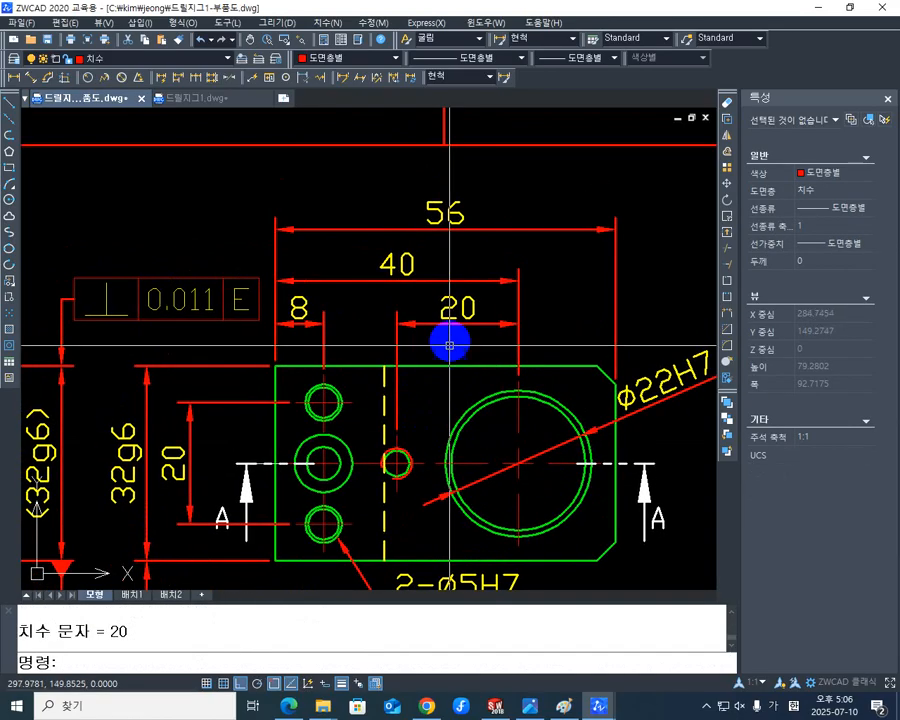
{"action": "mouse_move", "coordinate": [424, 348]}
{"action": "middle_mouse_down"}
{"action": "mouse_move", "coordinate": [440, 369]}
{"action": "mouse_move", "coordinate": [474, 362]}
{"action": "mouse_move", "coordinate": [472, 329]}
{"action": "middle_mouse_up"}
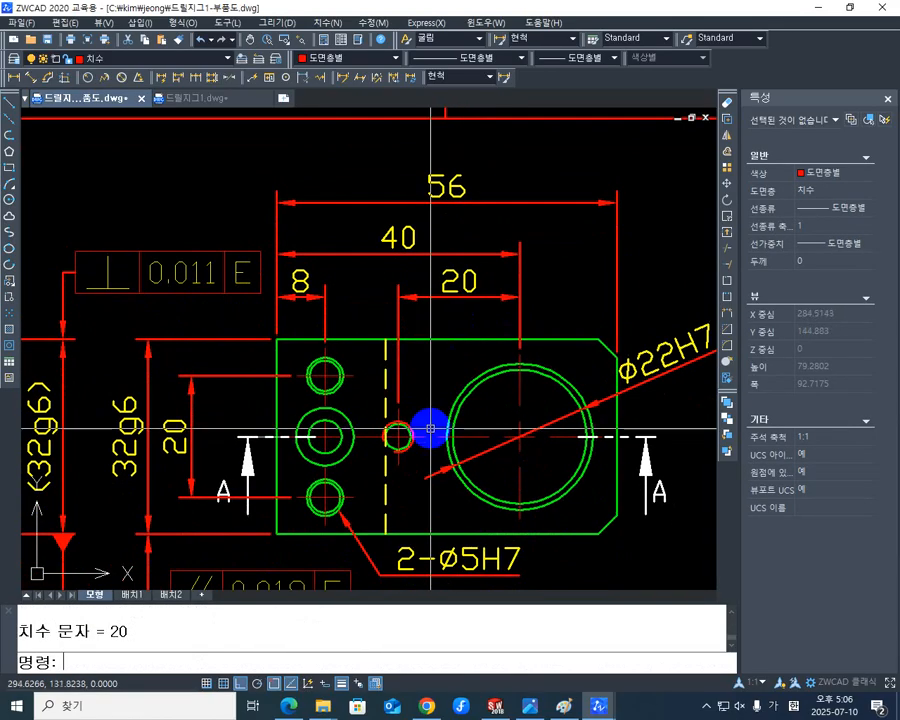
{"action": "scroll", "coordinate": [430, 428], "scroll_direction": "up", "scroll_amount": 2}
{"action": "mouse_move", "coordinate": [430, 458]}
{"action": "middle_mouse_down"}
{"action": "mouse_move", "coordinate": [372, 395]}
{"action": "mouse_move", "coordinate": [362, 472]}
{"action": "mouse_move", "coordinate": [364, 449]}
{"action": "middle_mouse_up"}
{"action": "scroll", "coordinate": [358, 478], "scroll_direction": "down", "scroll_amount": 1}
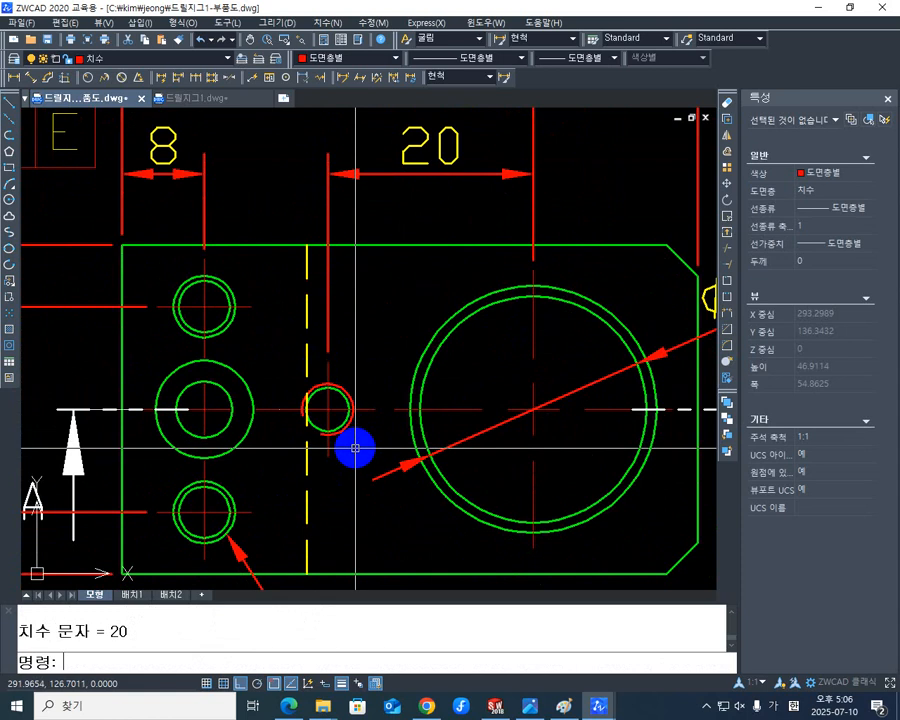
{"action": "type", "text": "ㅡ"}
{"action": "key", "text": "Return"}
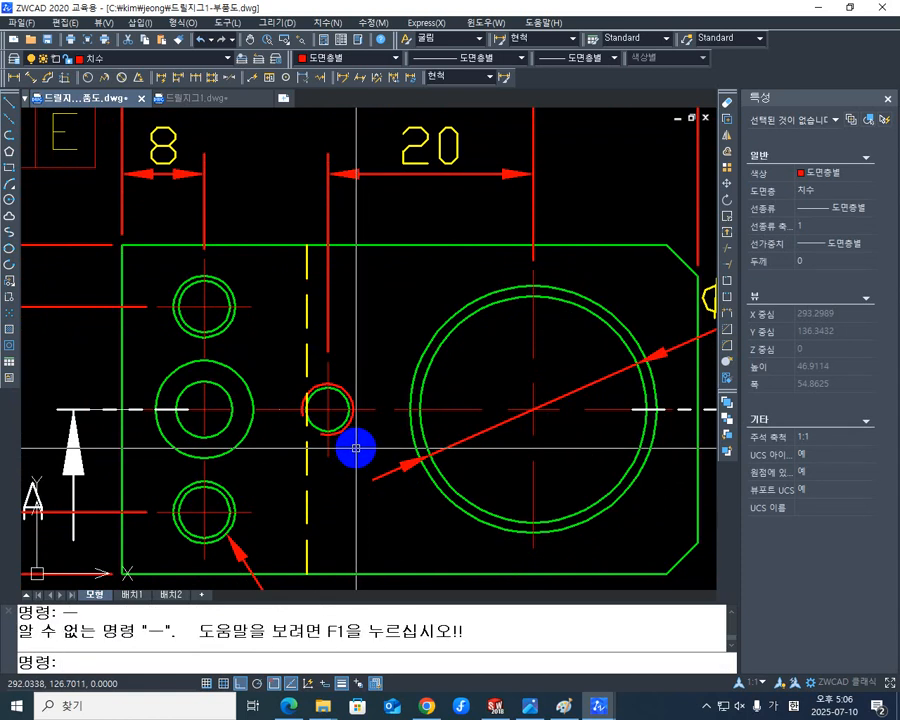
{"action": "type", "text": "M"}
{"action": "key", "text": "Return"}
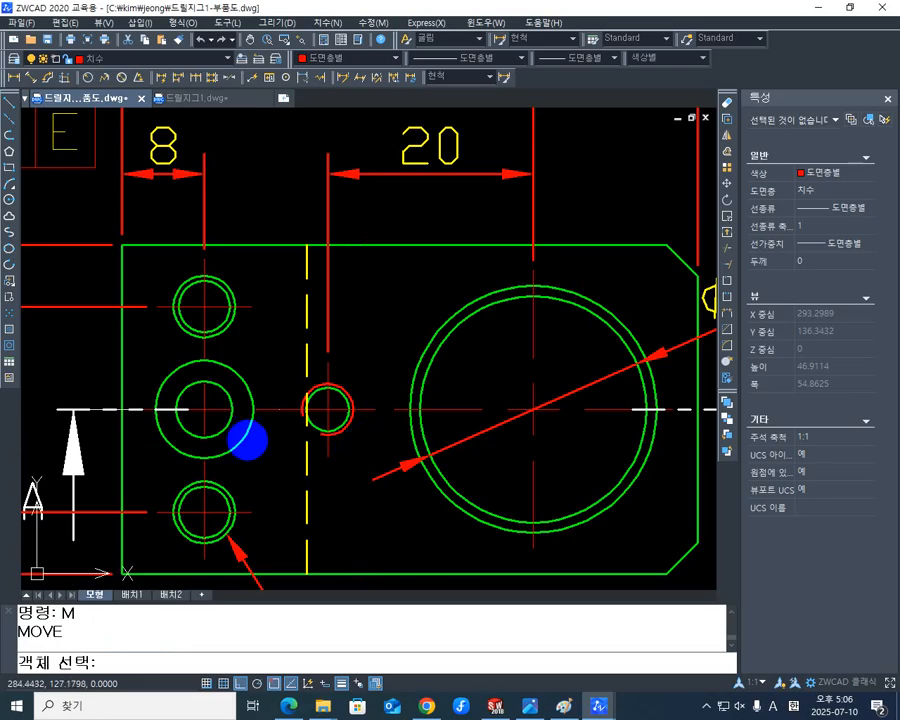
{"action": "left_click", "coordinate": [357, 435]}
{"action": "left_click", "coordinate": [318, 416]}
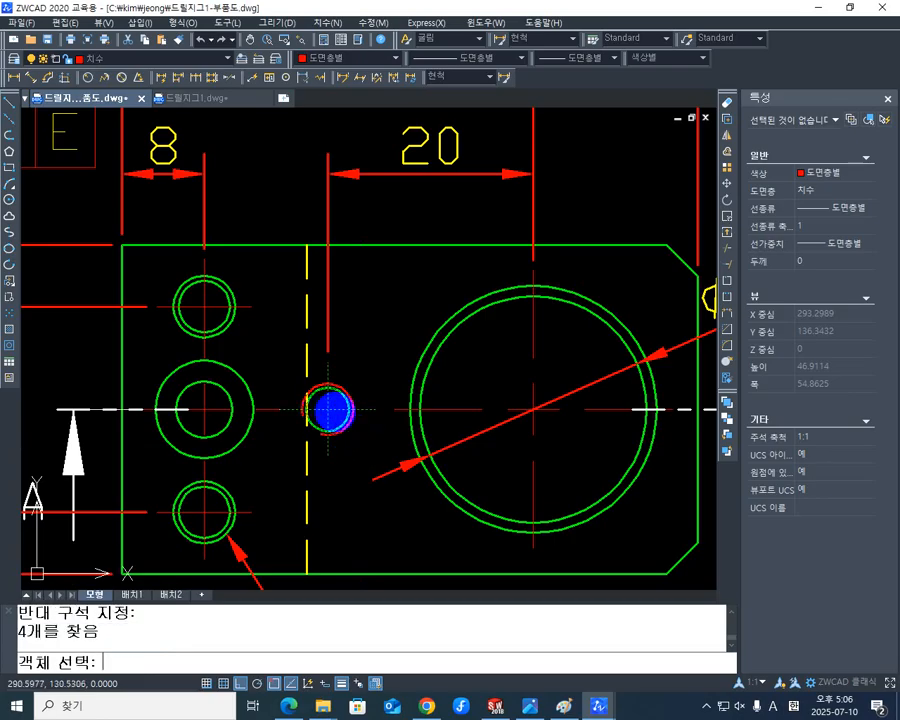
{"action": "key", "text": "Return"}
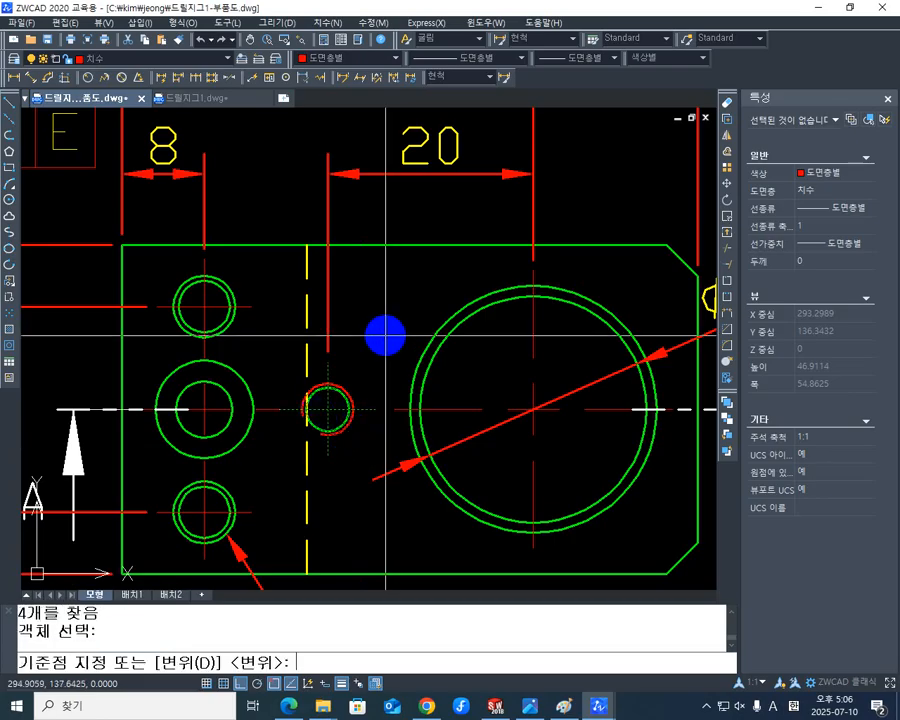
{"action": "left_click", "coordinate": [329, 362]}
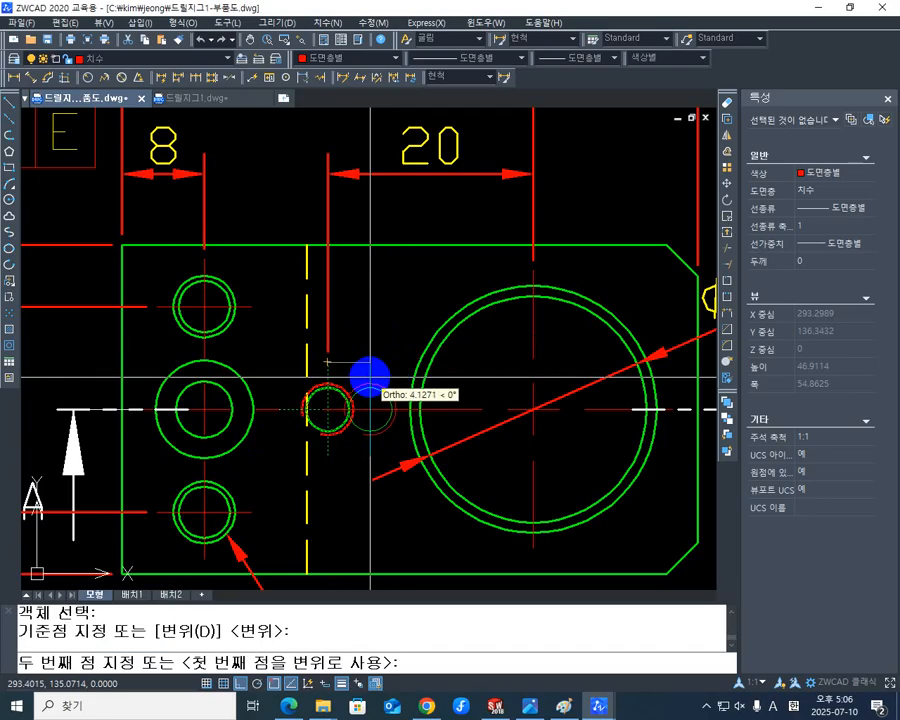
{"action": "type", "text": "2"}
{"action": "key", "text": "Return"}
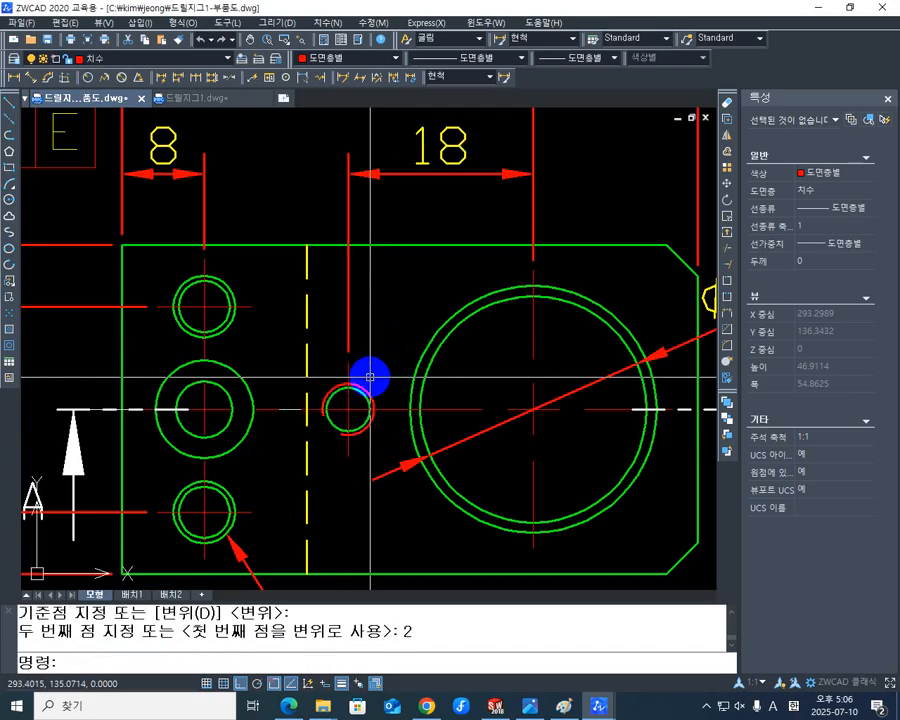
Delete the section hatch around the M5 Dp8 hole between the counterbored hole and the Ø22H7 bore in section A-A
{"action": "scroll", "coordinate": [418, 325], "scroll_direction": "down", "scroll_amount": 4}
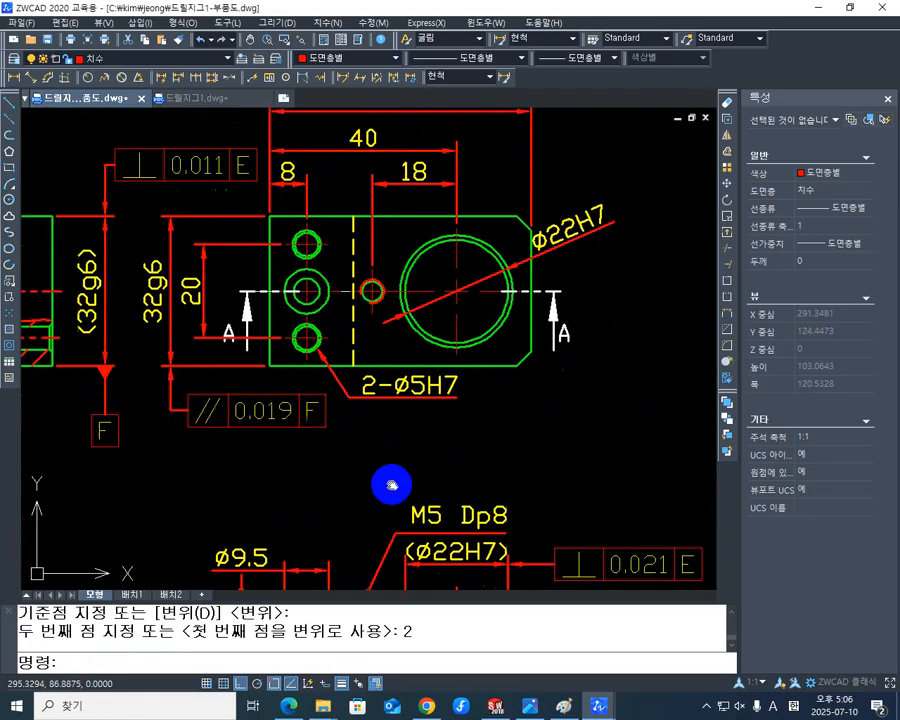
{"action": "middle_click_drag", "start_coordinate": [392, 485], "coordinate": [397, 291]}
{"action": "scroll", "coordinate": [365, 459], "scroll_direction": "up", "scroll_amount": 3}
{"action": "middle_click_drag", "start_coordinate": [400, 470], "coordinate": [398, 430]}
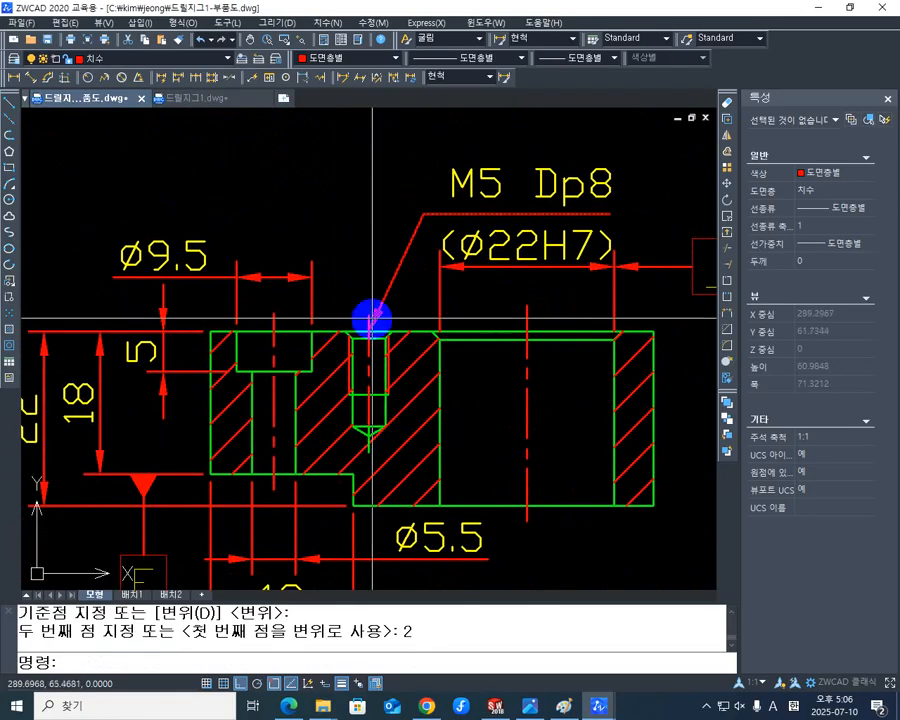
{"action": "middle_click_drag", "start_coordinate": [402, 298], "coordinate": [413, 290]}
{"action": "middle_click_drag", "start_coordinate": [384, 396], "coordinate": [387, 407]}
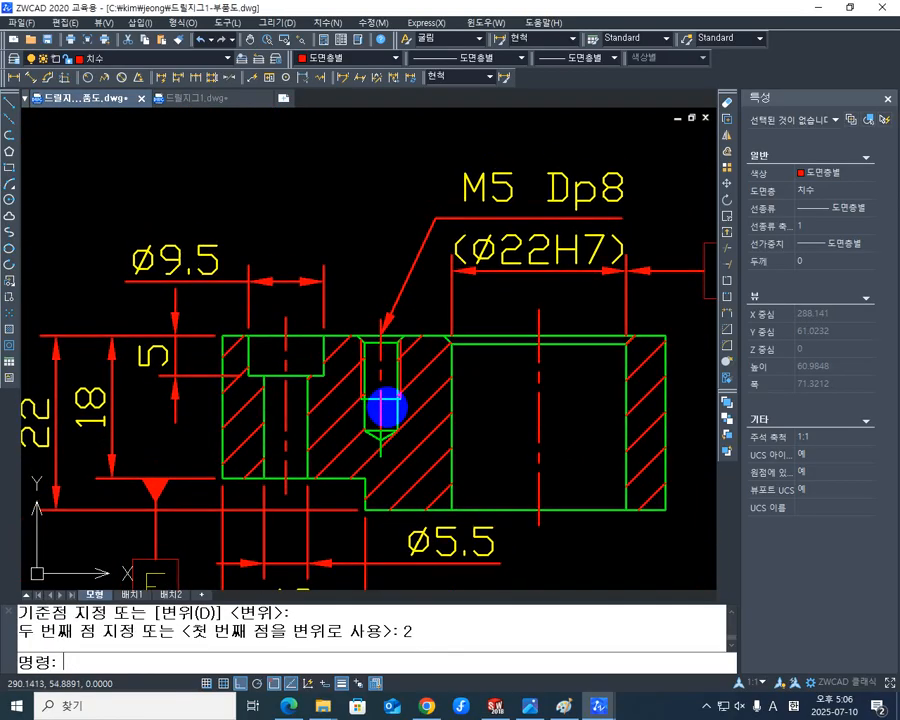
{"action": "middle_click_drag", "start_coordinate": [432, 446], "coordinate": [416, 362]}
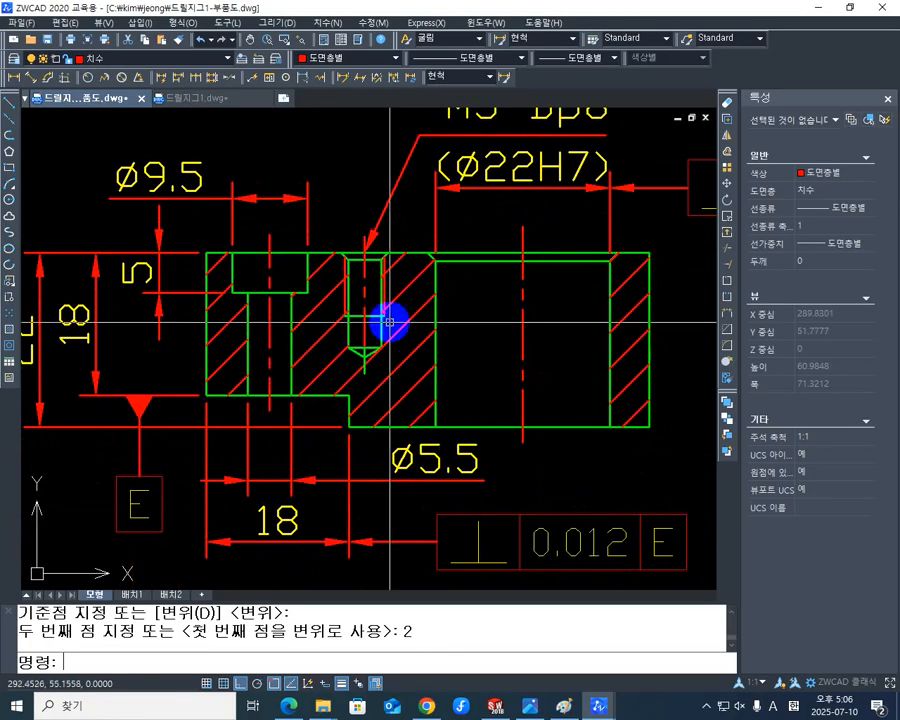
{"action": "middle_click_drag", "start_coordinate": [389, 321], "coordinate": [426, 340]}
{"action": "left_click", "coordinate": [441, 334]}
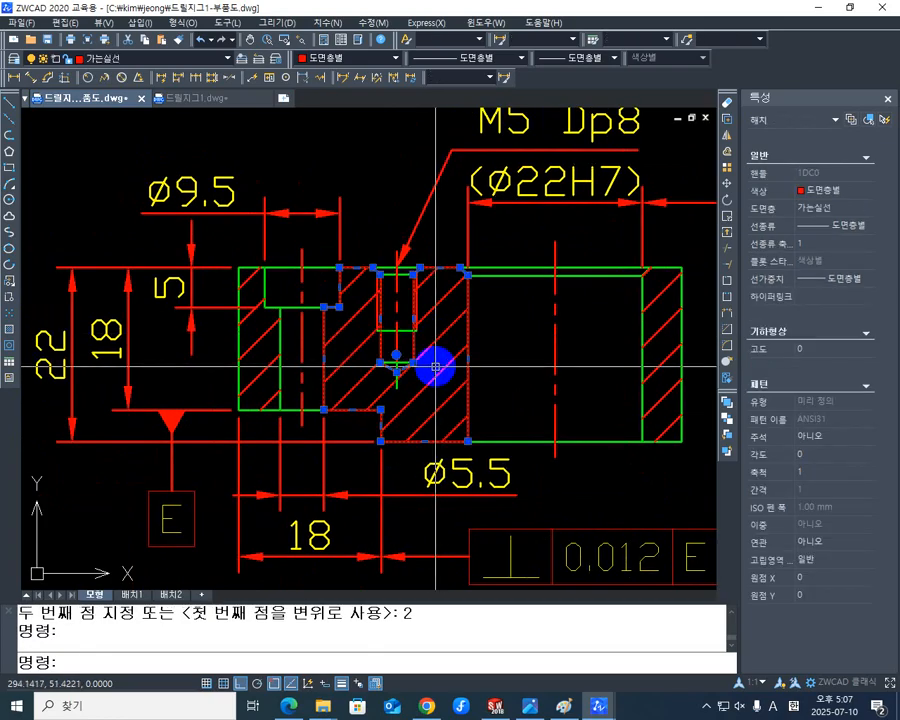
{"action": "key", "text": "Delete"}
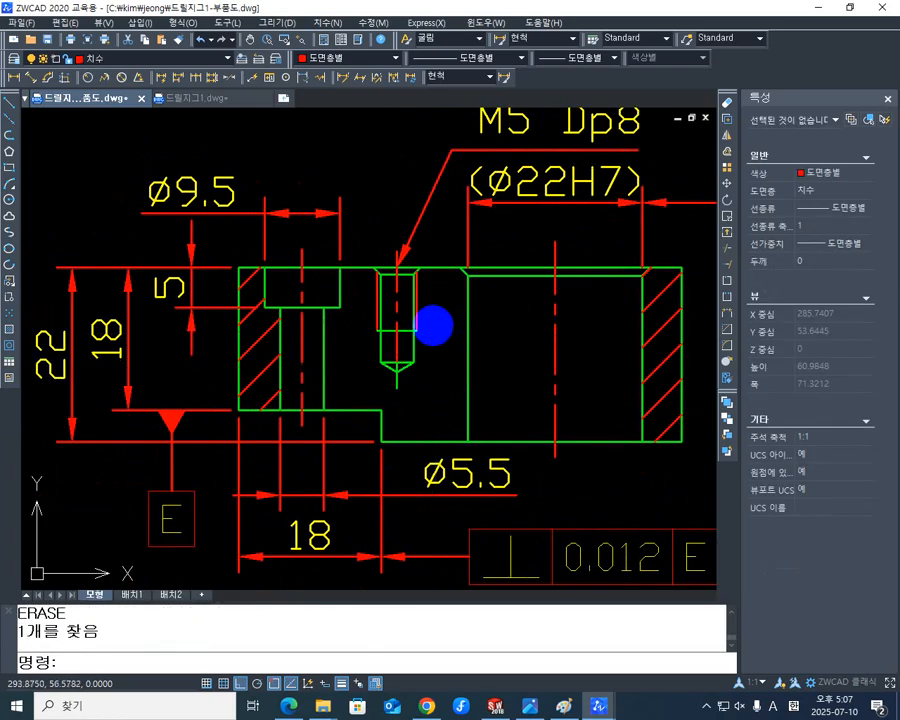
{"action": "scroll", "coordinate": [450, 372], "scroll_direction": "down", "scroll_amount": 3}
{"action": "scroll", "coordinate": [447, 440], "scroll_direction": "down", "scroll_amount": 1}
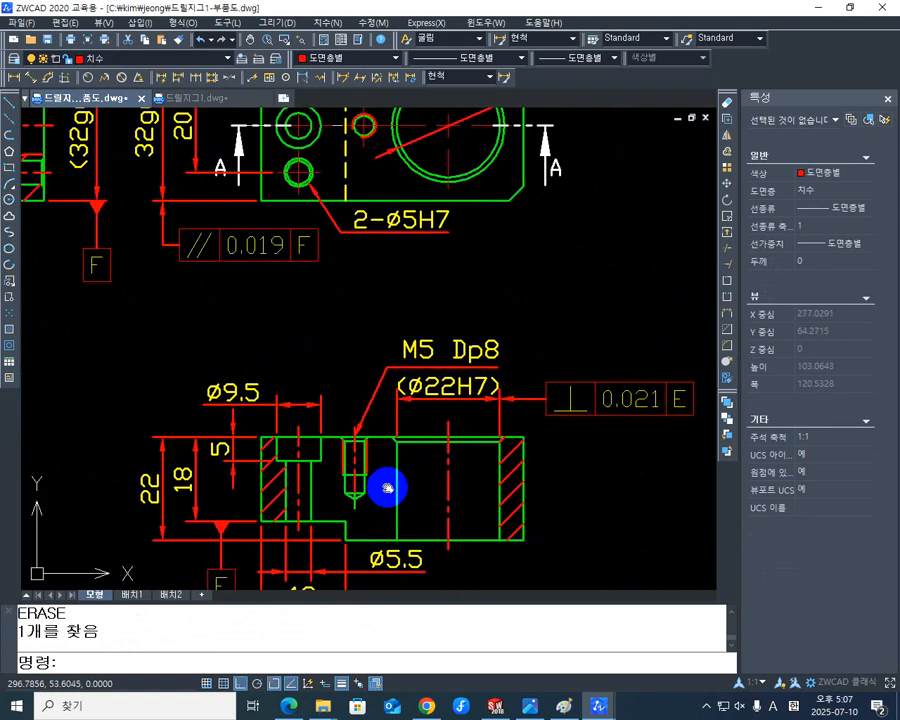
{"action": "scroll", "coordinate": [366, 499], "scroll_direction": "up", "scroll_amount": 4}
{"action": "middle_click_drag", "start_coordinate": [366, 499], "coordinate": [396, 426]}
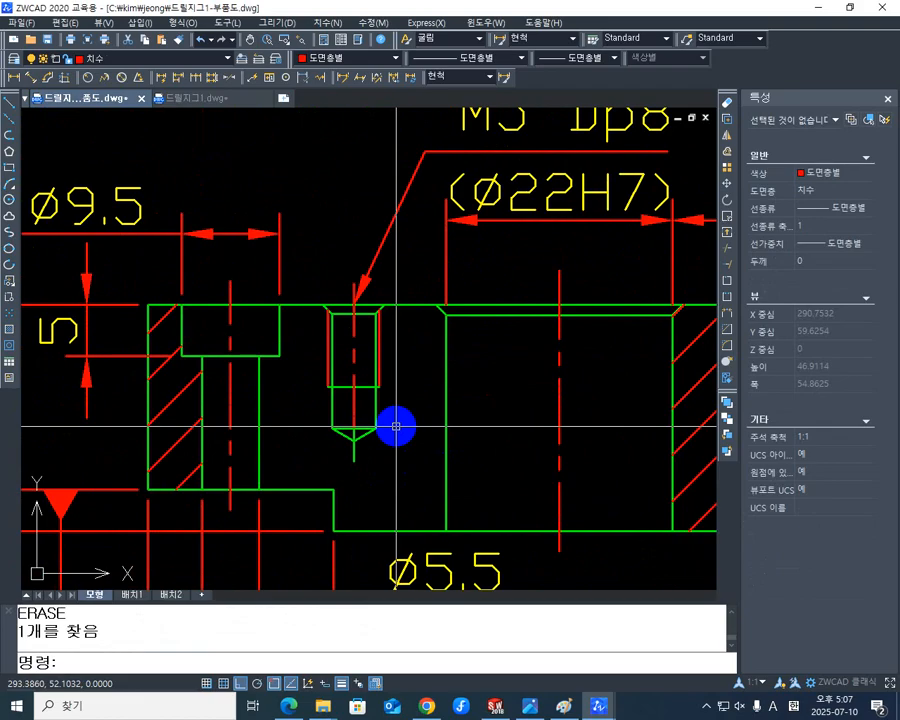
Move the M5 hole's section outline, centre line, leader and M5 Dp8 text 2 mm horizontally toward the Ø22H7 bore in section A-A
{"action": "type", "text": "m"}
{"action": "key", "text": "Return"}
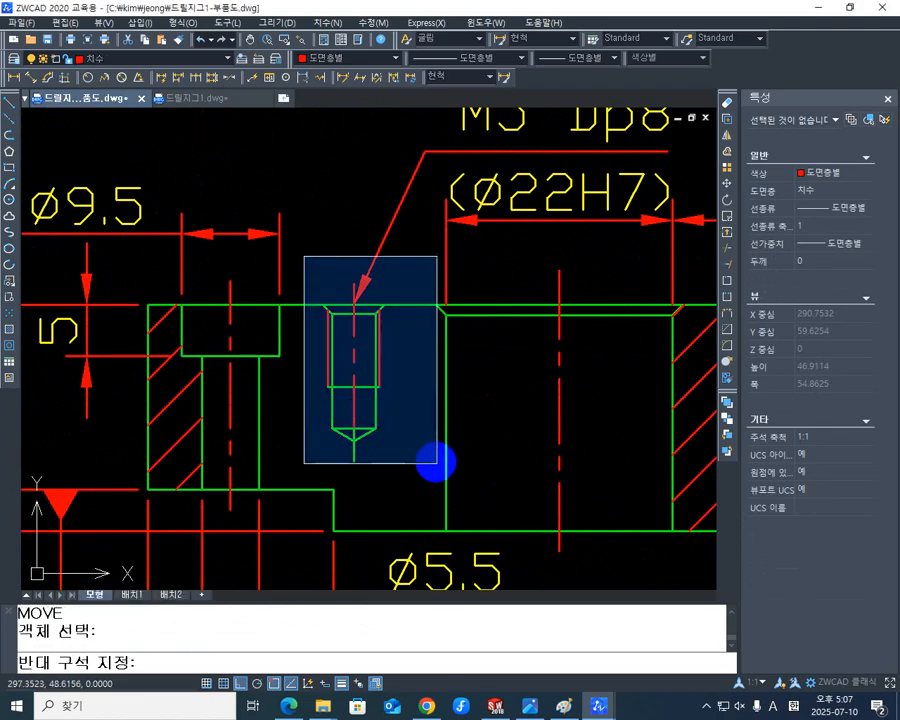
{"action": "left_click", "coordinate": [407, 470]}
{"action": "middle_click_drag", "start_coordinate": [410, 435], "coordinate": [392, 510]}
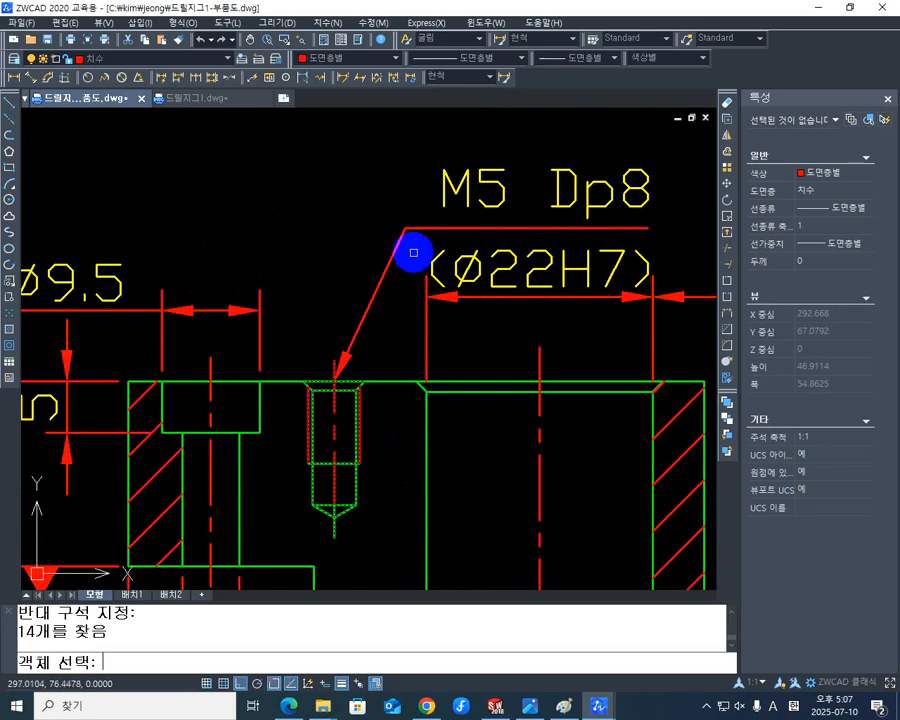
{"action": "left_click", "coordinate": [585, 203]}
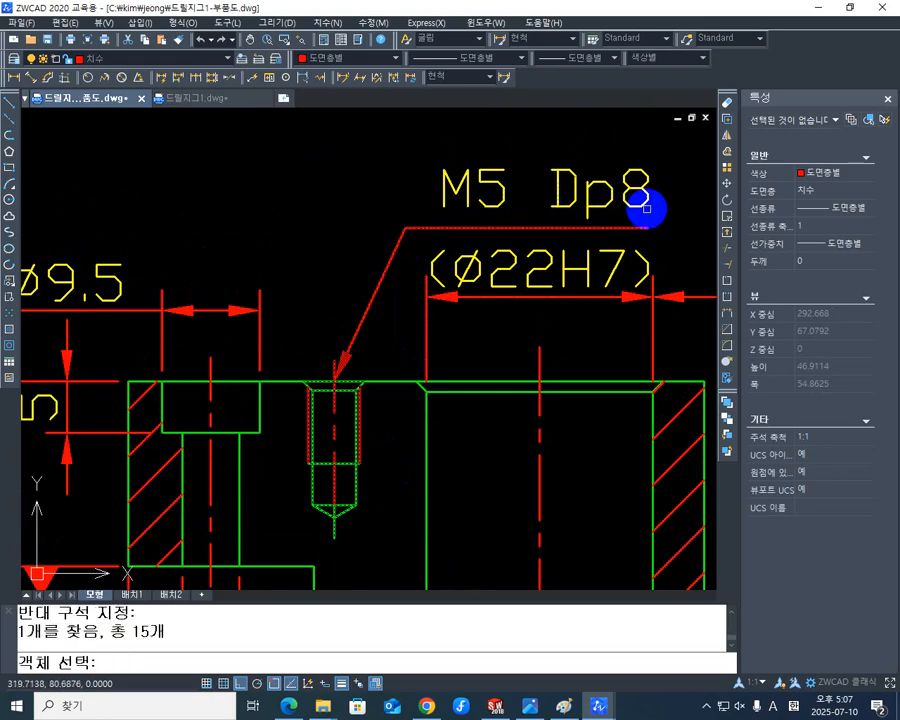
{"action": "left_click", "coordinate": [663, 230]}
{"action": "left_click", "coordinate": [420, 150]}
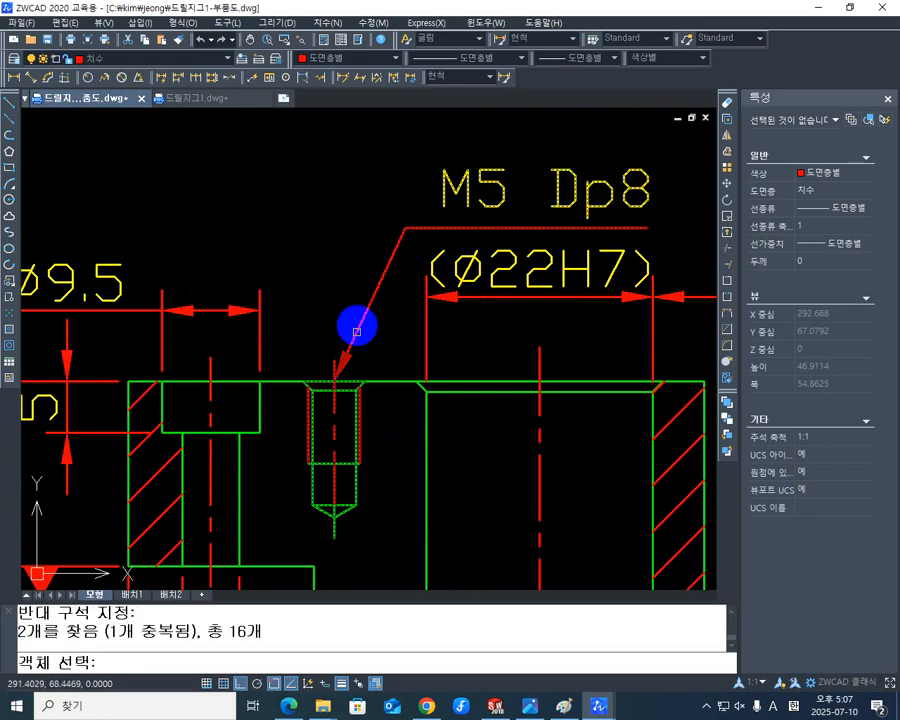
{"action": "scroll", "coordinate": [357, 327], "scroll_direction": "down", "scroll_amount": 1}
{"action": "key", "text": "Return"}
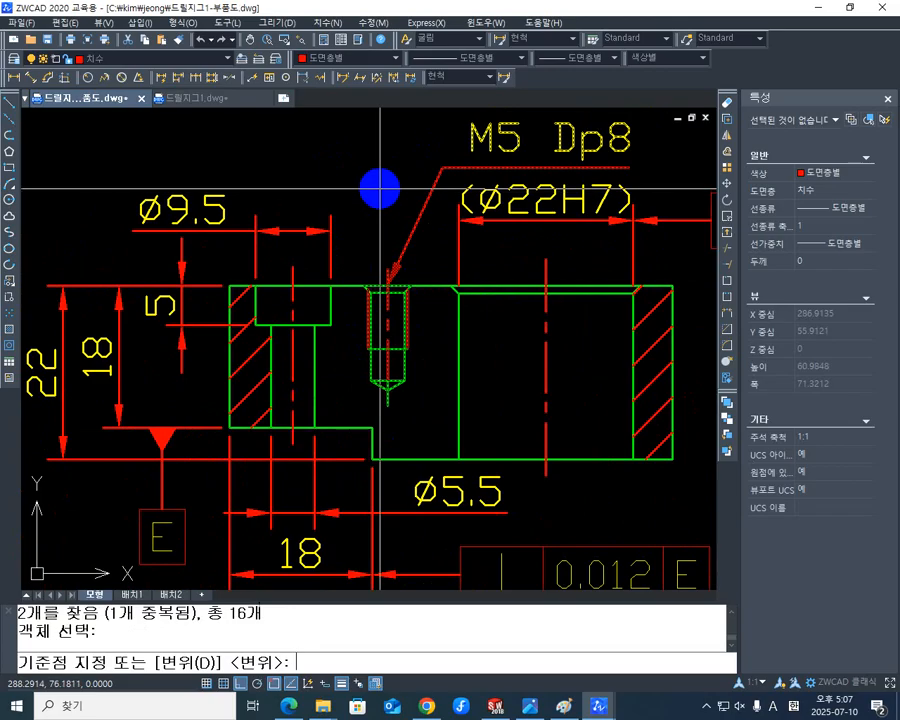
{"action": "left_click", "coordinate": [380, 187]}
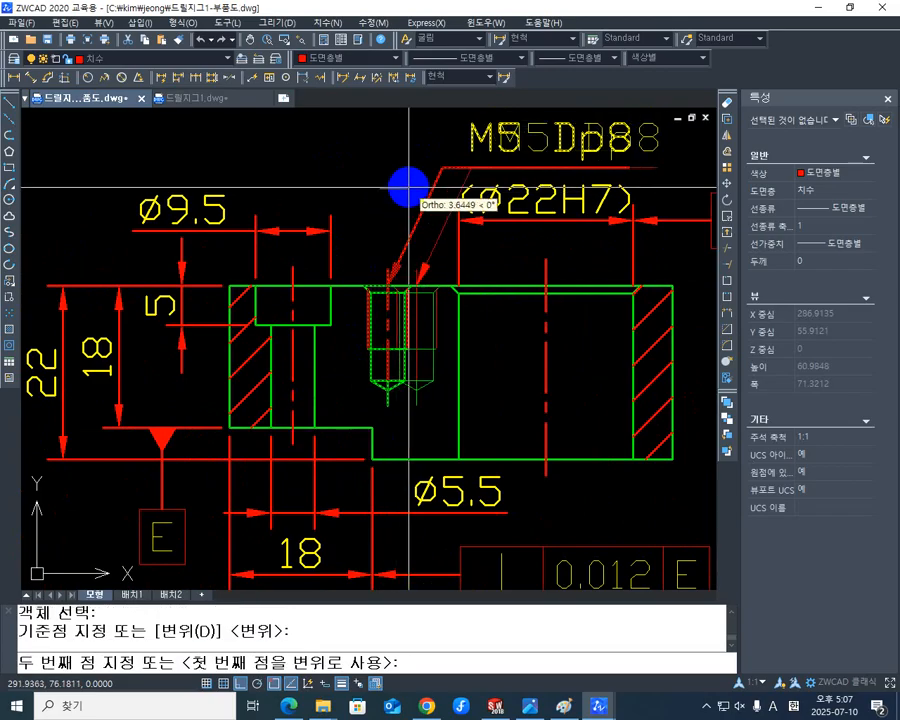
{"action": "type", "text": "2"}
{"action": "key", "text": "Return"}
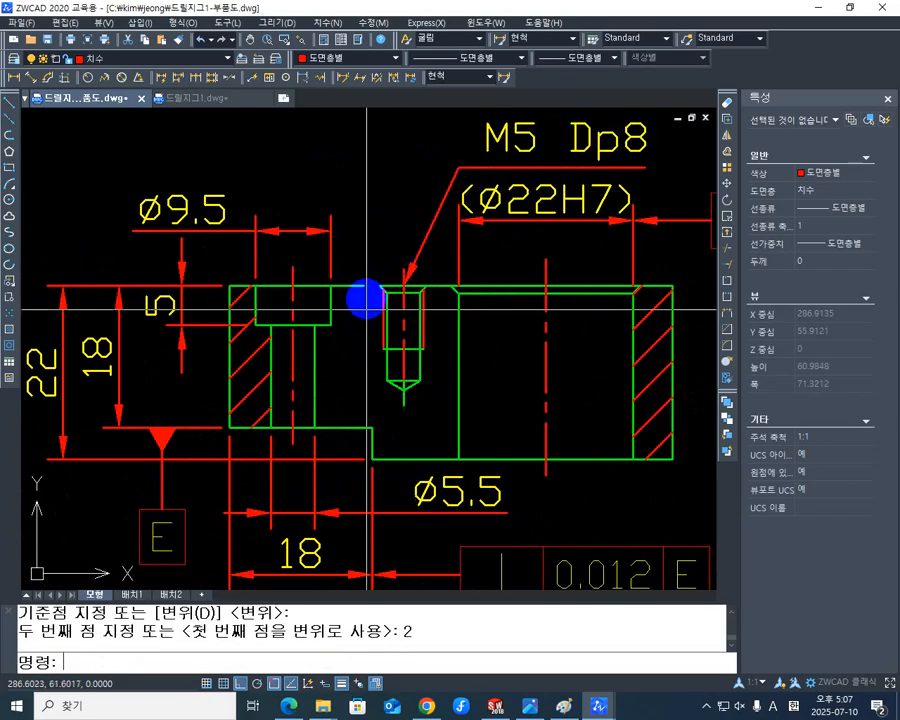
Extend the plate's upper edge line from the counterbore side across the gap to the M5 hole's chamfer in section A-A
{"action": "scroll", "coordinate": [370, 300], "scroll_direction": "up", "scroll_amount": 5}
{"action": "scroll", "coordinate": [327, 303], "scroll_direction": "up", "scroll_amount": 2}
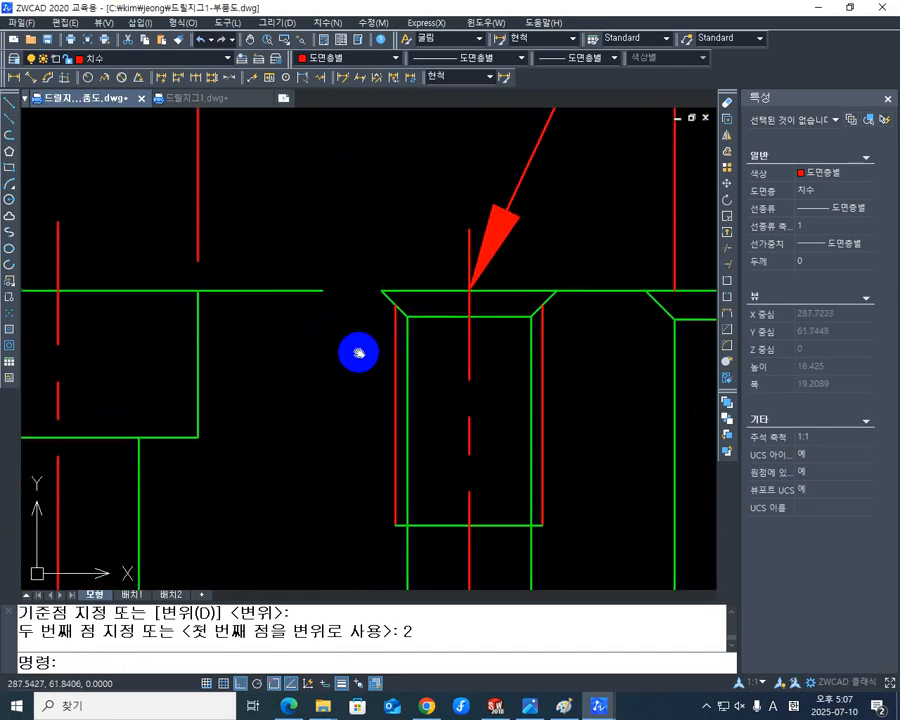
{"action": "mouse_move", "coordinate": [357, 352]}
{"action": "middle_mouse_down"}
{"action": "mouse_move", "coordinate": [372, 318]}
{"action": "mouse_move", "coordinate": [358, 336]}
{"action": "middle_mouse_up"}
{"action": "type", "text": "E"}
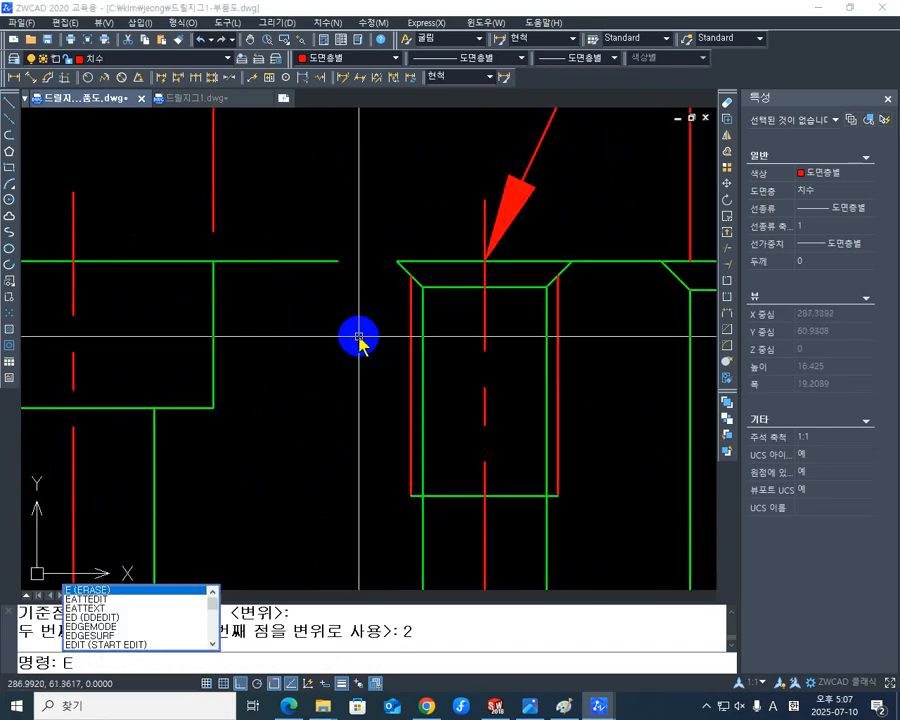
{"action": "type", "text": "X"}
{"action": "key", "text": "Return"}
{"action": "key", "text": "Return"}
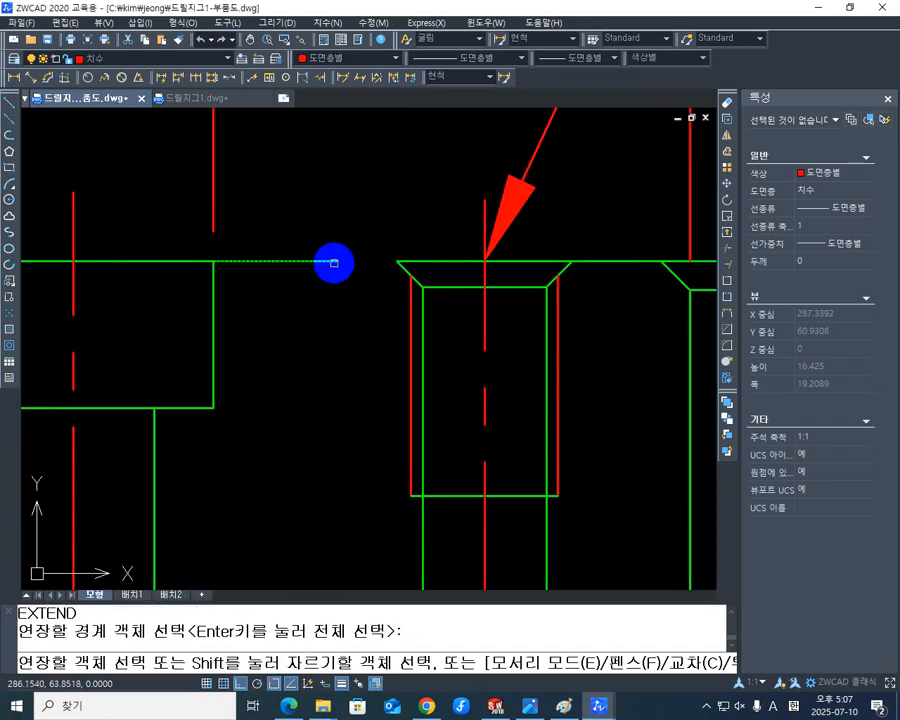
{"action": "left_click", "coordinate": [334, 263]}
{"action": "middle_click_drag", "start_coordinate": [404, 361], "coordinate": [360, 215]}
{"action": "scroll", "coordinate": [379, 305], "scroll_direction": "down", "scroll_amount": 4}
{"action": "middle_click_drag", "start_coordinate": [380, 401], "coordinate": [399, 246]}
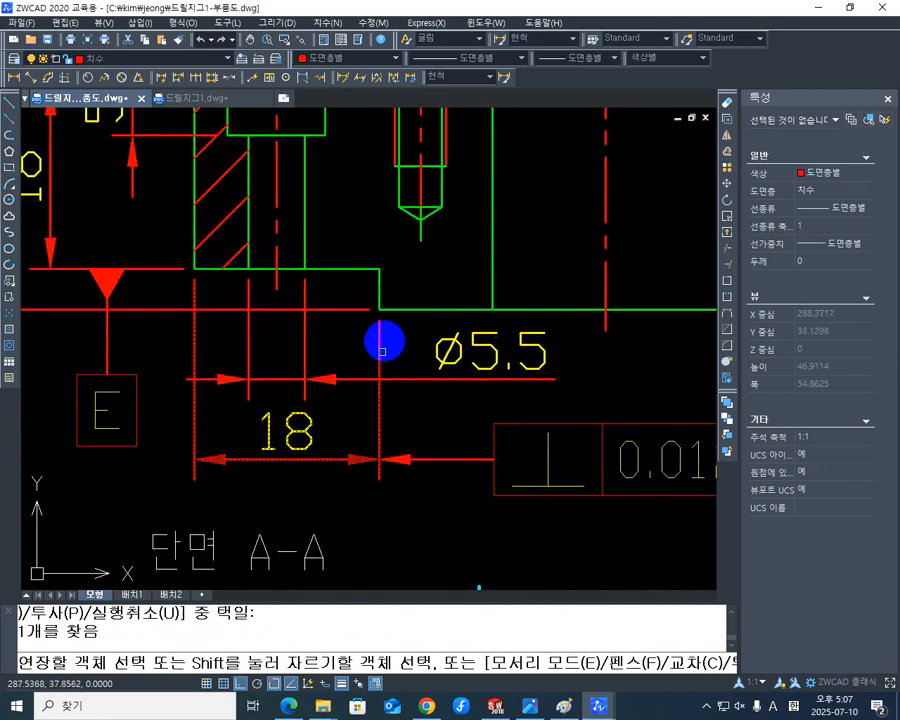
{"action": "middle_click_drag", "start_coordinate": [383, 341], "coordinate": [393, 399]}
{"action": "key", "text": "Escape"}
Delete the short outline-layer line running down from the M5 hole's drill tip in section A-A
{"action": "scroll", "coordinate": [378, 395], "scroll_direction": "up", "scroll_amount": 3}
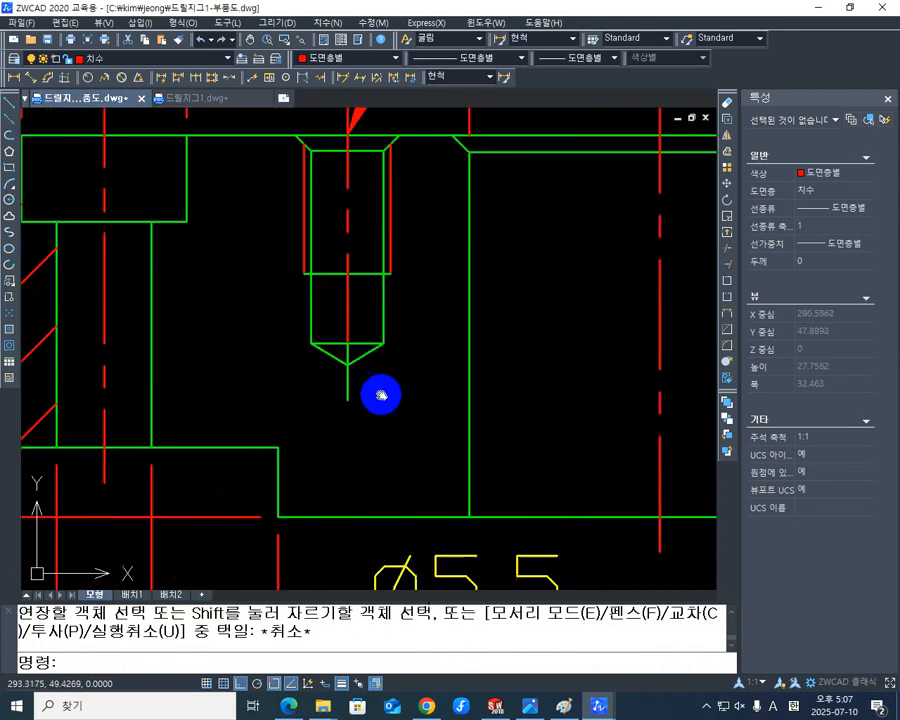
{"action": "left_click", "coordinate": [322, 467]}
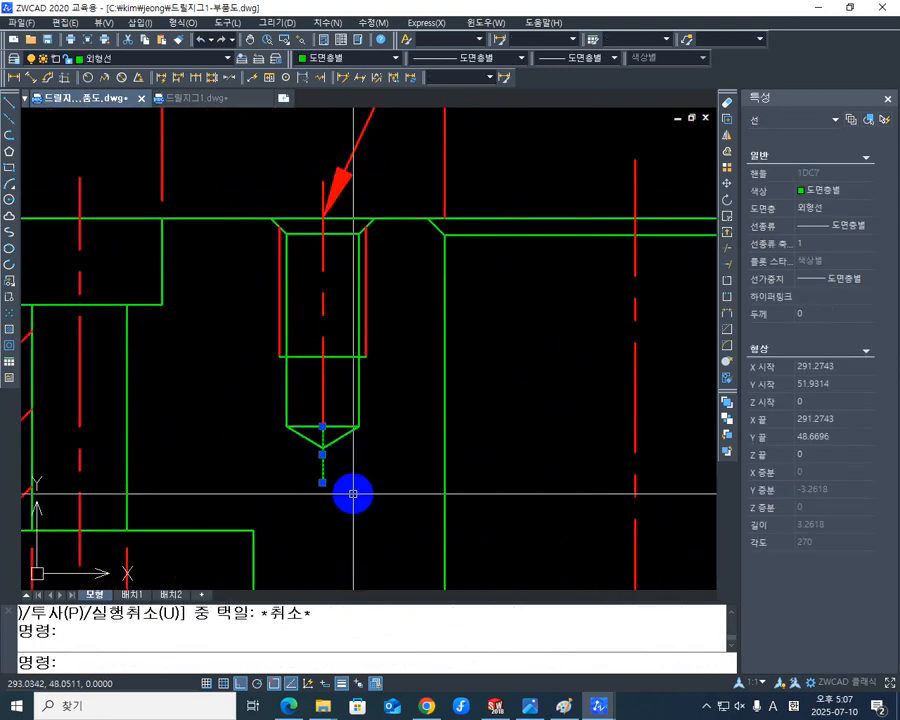
{"action": "type", "text": "e"}
{"action": "key", "text": "Return"}
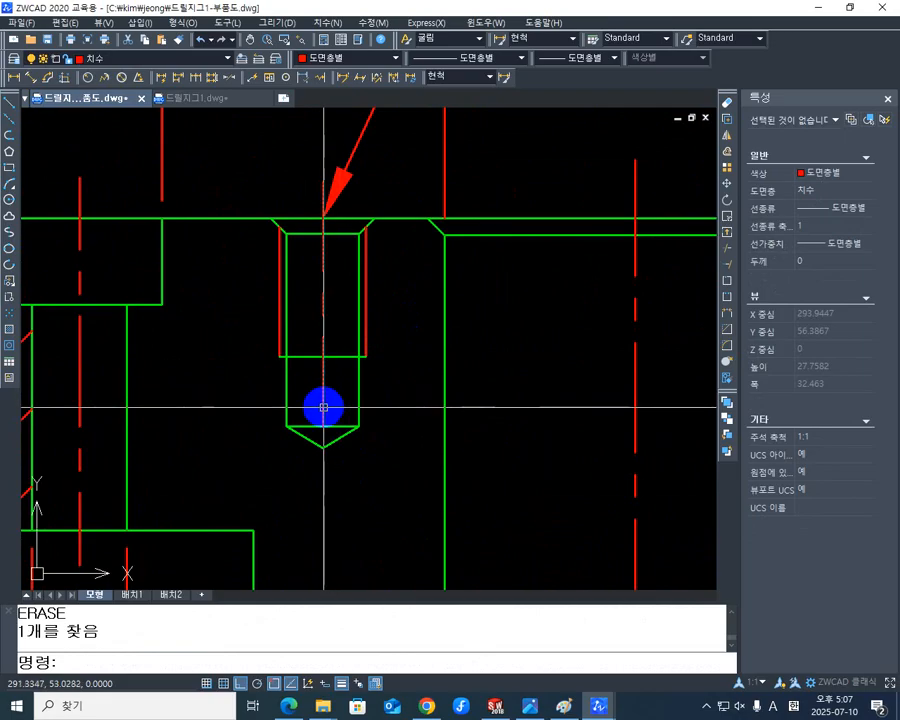
Stretch the lower end of the M5 hole's centre line about 2.5 mm downward, past the drill tip
{"action": "left_click", "coordinate": [322, 426]}
{"action": "left_click", "coordinate": [322, 426]}
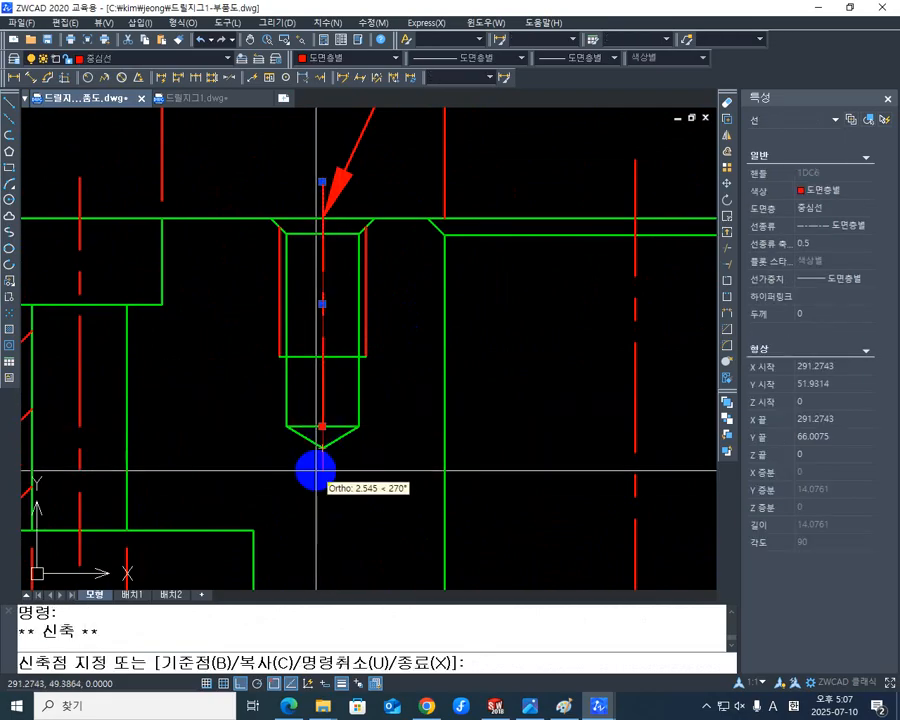
{"action": "left_click", "coordinate": [318, 472]}
{"action": "mouse_move", "coordinate": [354, 476]}
{"action": "middle_mouse_down"}
{"action": "mouse_move", "coordinate": [415, 326]}
{"action": "mouse_move", "coordinate": [412, 409]}
{"action": "middle_mouse_up"}
{"action": "scroll", "coordinate": [408, 346], "scroll_direction": "down", "scroll_amount": 3}
{"action": "key", "text": "Escape"}
{"action": "key", "text": "Escape"}
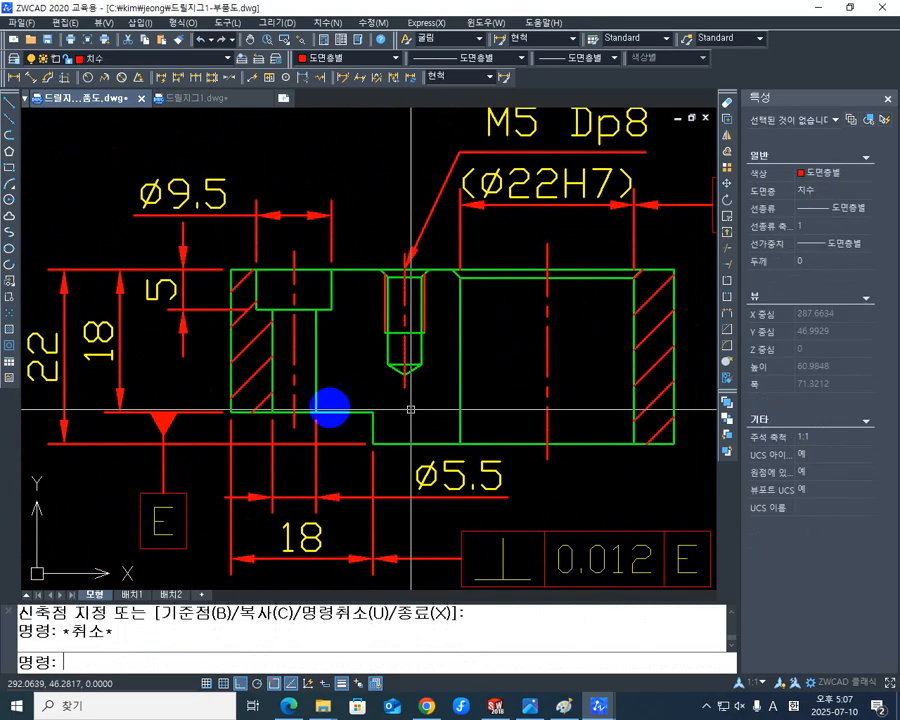
Open the ANSI31 section hatch between the plate's outer edge and the Ø9.5 counterbored hole for editing
{"action": "left_click", "coordinate": [252, 344]}
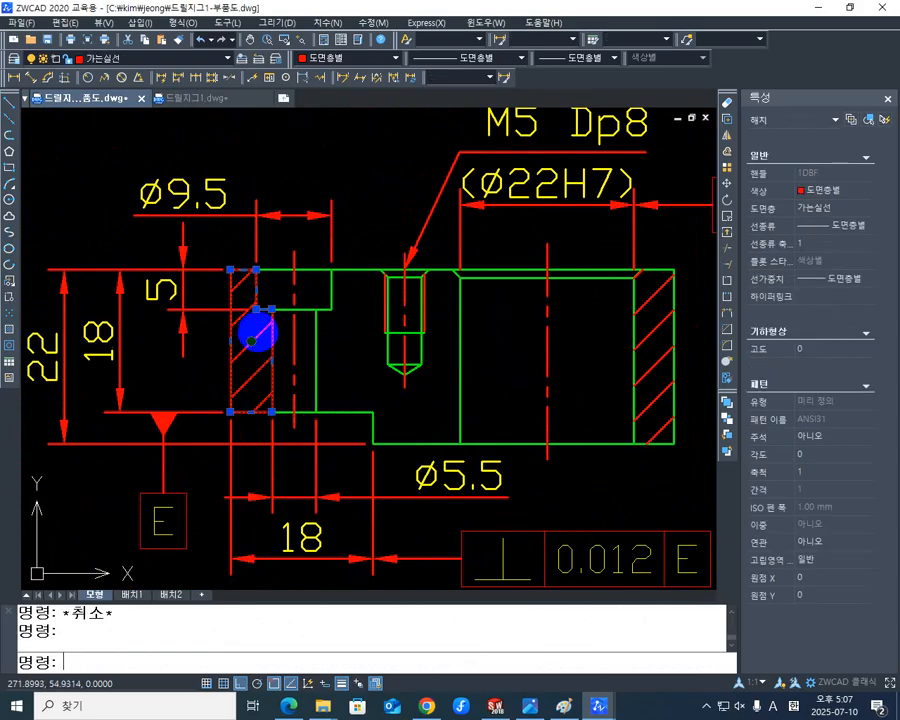
{"action": "double_click", "coordinate": [262, 354]}
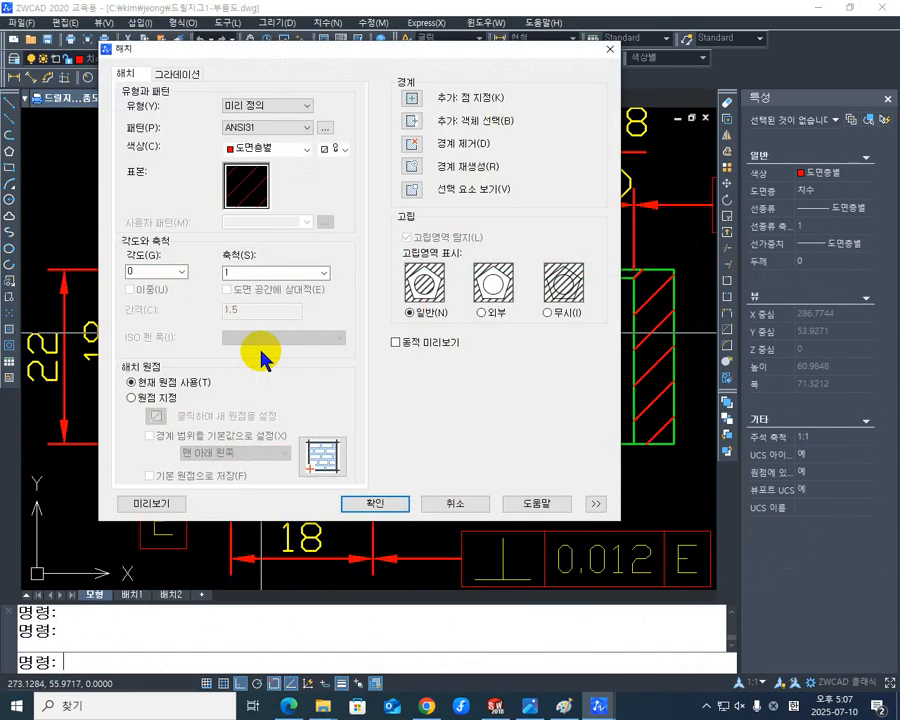
Hatch the cut areas of section A-A left of the Ø22H7 bore, including the M5 thread strips, with ANSI31 at scale 1
{"action": "left_click", "coordinate": [412, 101]}
{"action": "left_click", "coordinate": [404, 400]}
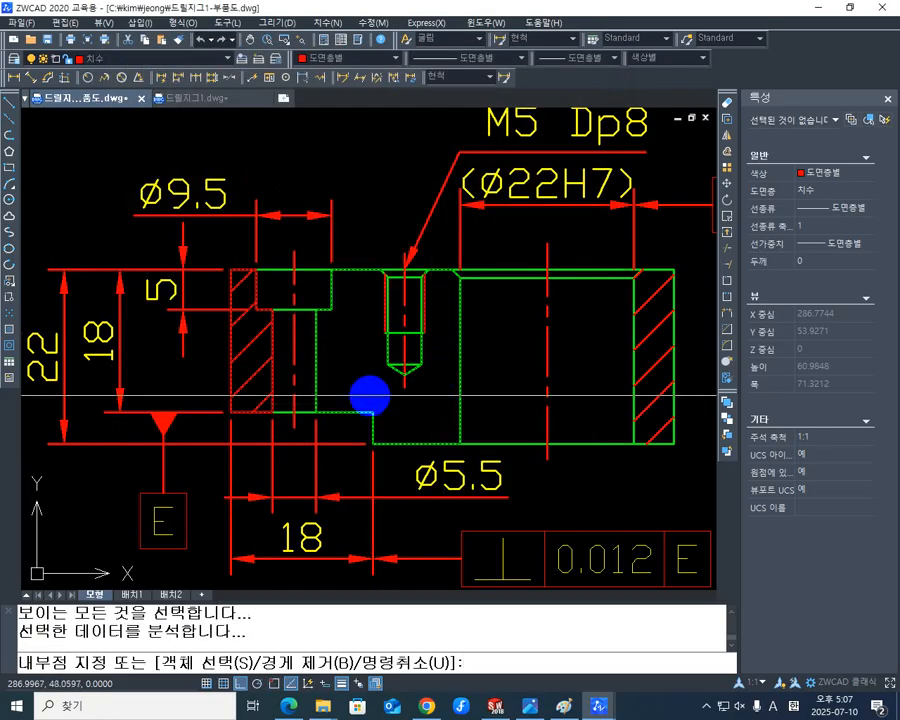
{"action": "scroll", "coordinate": [369, 396], "scroll_direction": "up", "scroll_amount": 6}
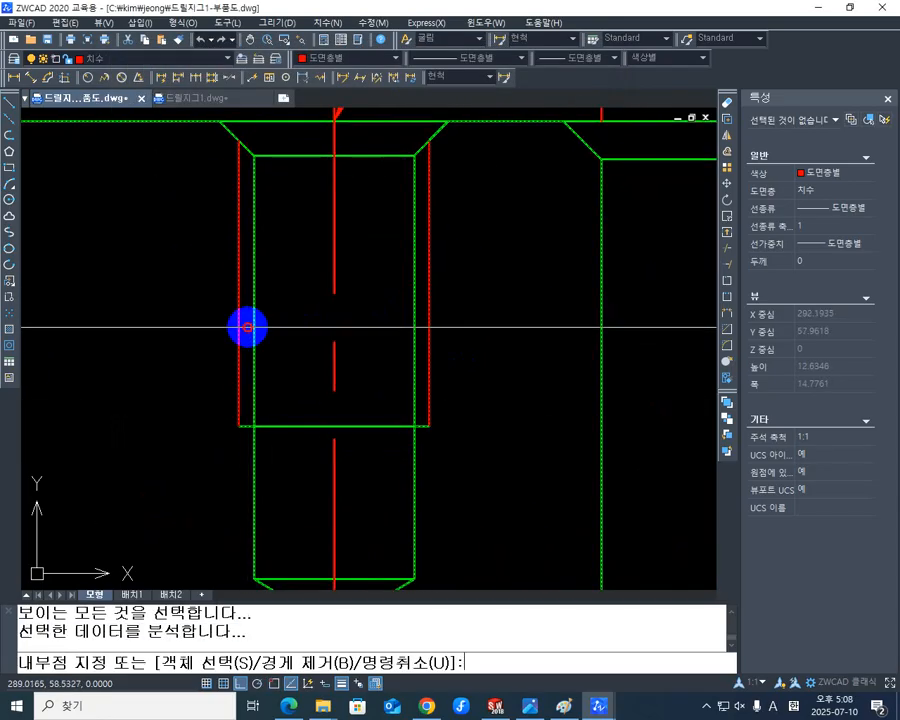
{"action": "scroll", "coordinate": [247, 327], "scroll_direction": "down", "scroll_amount": 3}
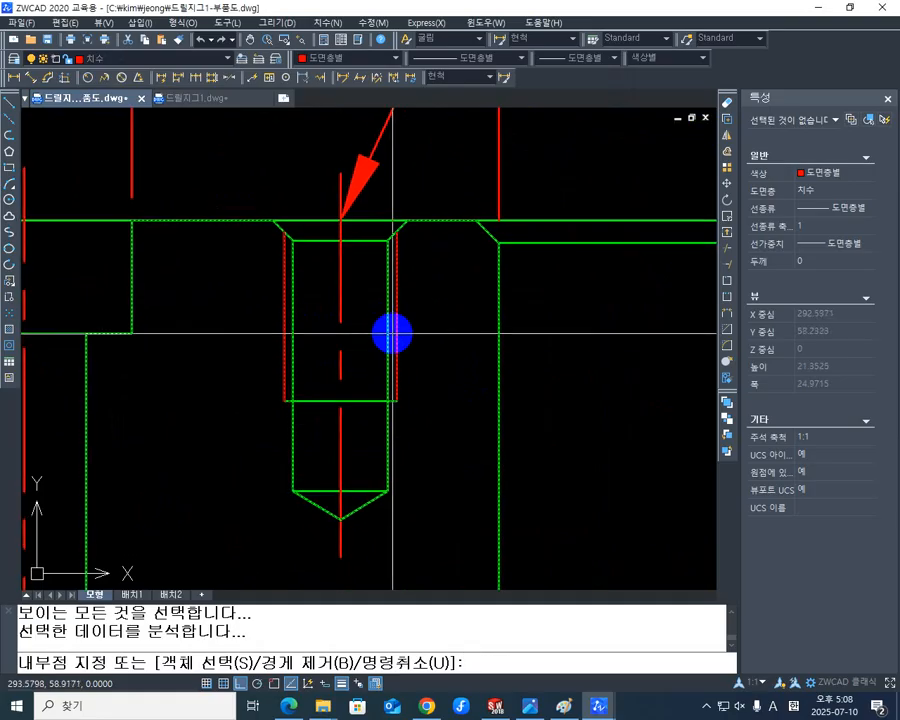
{"action": "right_click", "coordinate": [392, 334]}
{"action": "scroll", "coordinate": [450, 340], "scroll_direction": "down", "scroll_amount": 3}
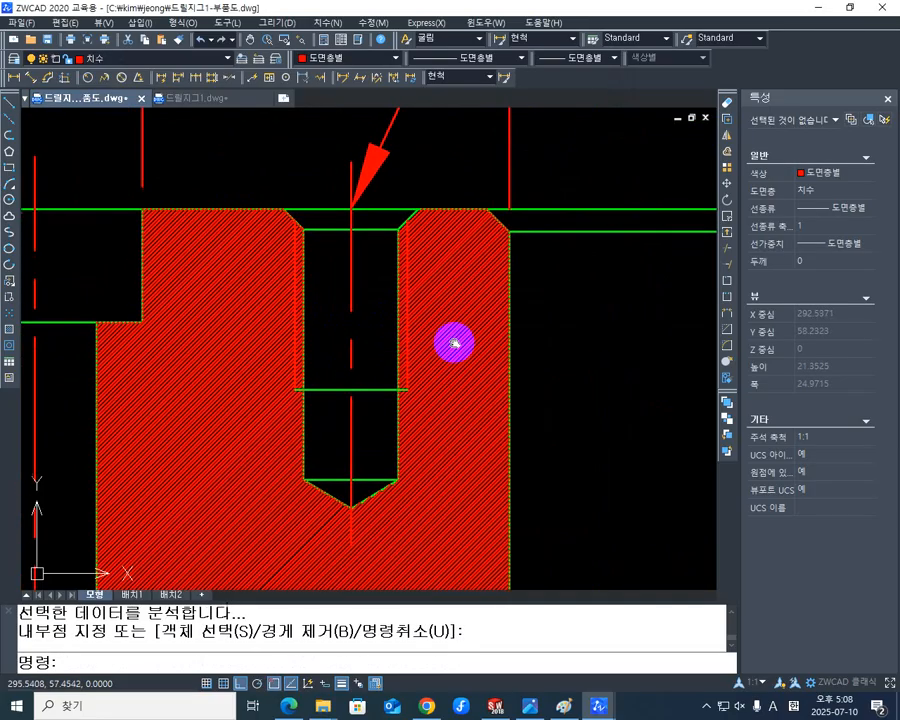
{"action": "key", "text": "Escape"}
{"action": "key", "text": "Escape"}
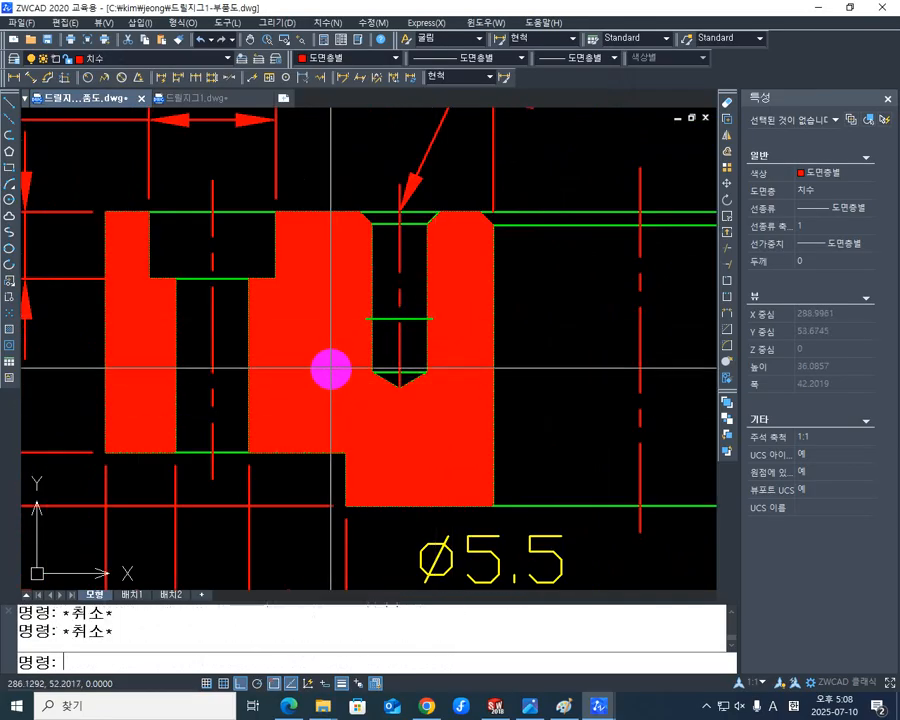
Change that hatch to a user-defined pattern at 45 degrees, with its line spacing matched to the hatch right of the bore
{"action": "double_click", "coordinate": [327, 366]}
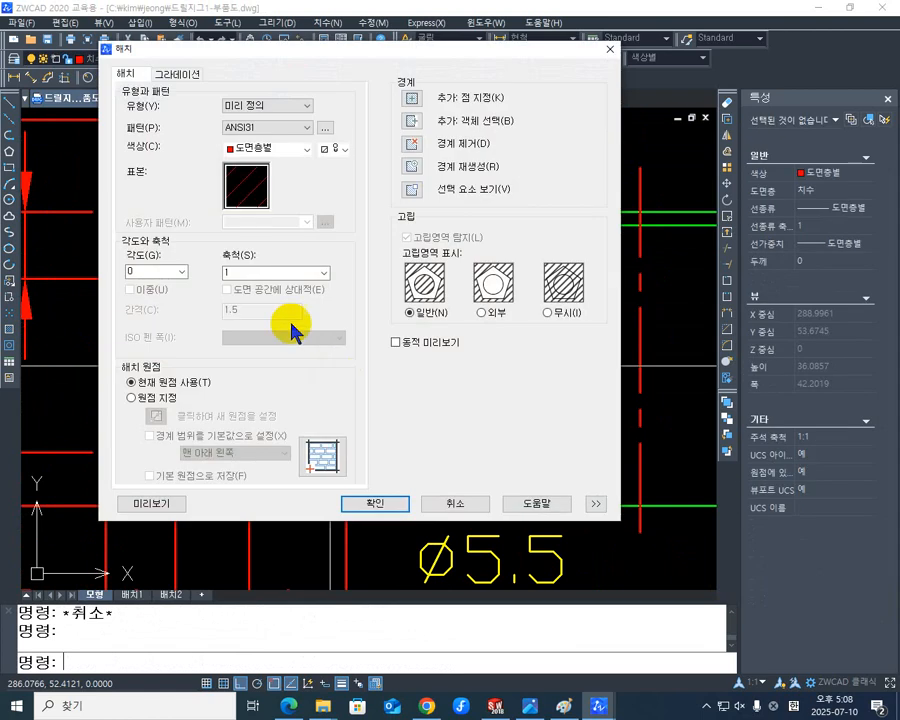
{"action": "left_click", "coordinate": [307, 105]}
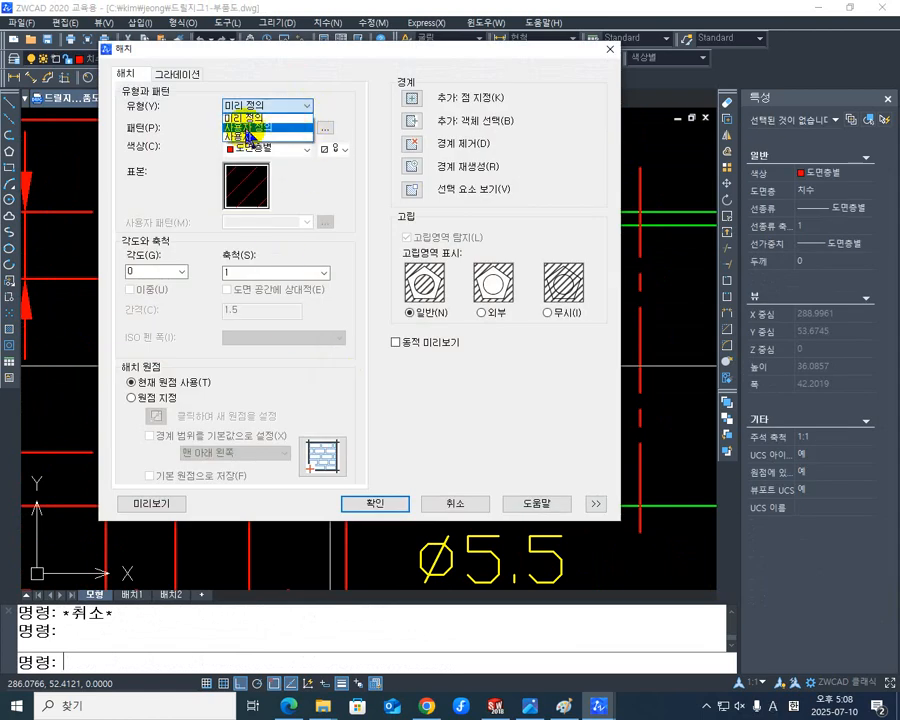
{"action": "left_click", "coordinate": [252, 127]}
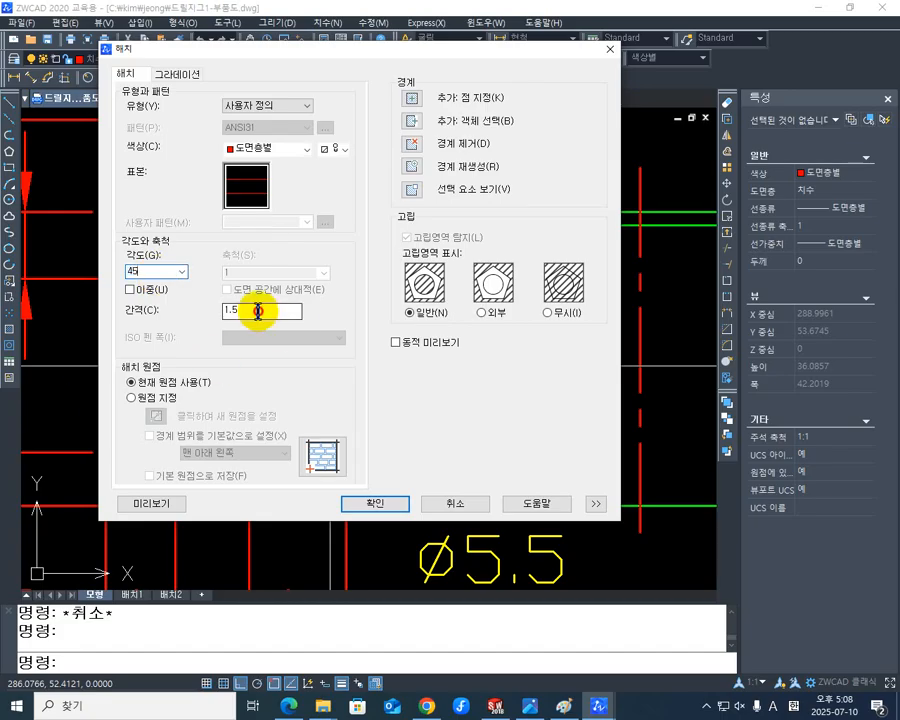
{"action": "left_click", "coordinate": [375, 505]}
{"action": "mouse_move", "coordinate": [340, 474]}
{"action": "middle_mouse_down"}
{"action": "mouse_move", "coordinate": [114, 344]}
{"action": "mouse_move", "coordinate": [243, 352]}
{"action": "middle_mouse_up"}
{"action": "scroll", "coordinate": [130, 350], "scroll_direction": "down", "scroll_amount": 4}
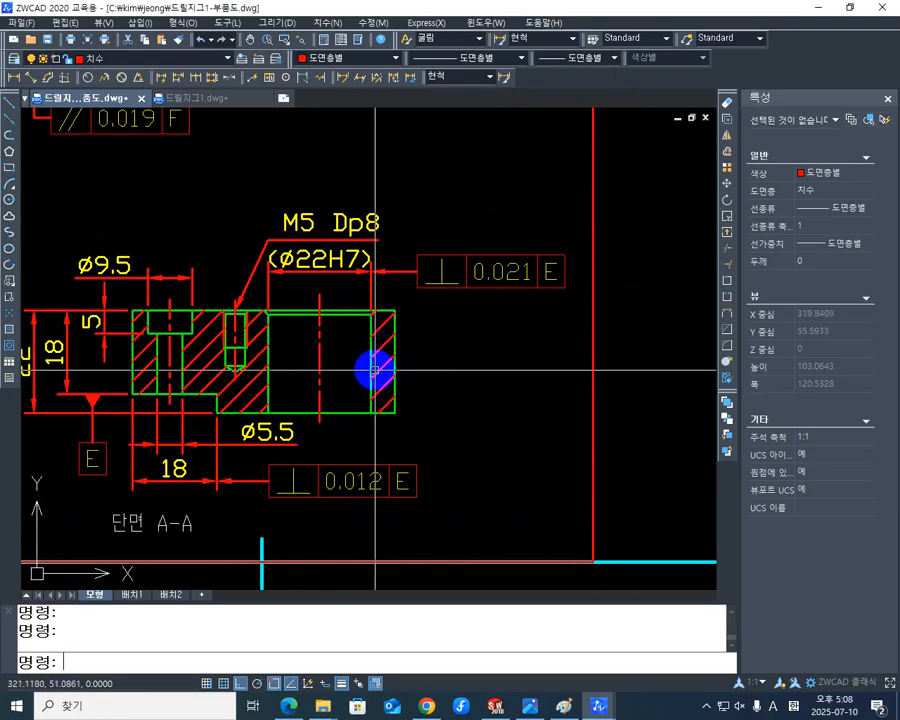
{"action": "mouse_move", "coordinate": [392, 392]}
{"action": "middle_mouse_down"}
{"action": "mouse_move", "coordinate": [513, 362]}
{"action": "mouse_move", "coordinate": [374, 358]}
{"action": "mouse_move", "coordinate": [452, 351]}
{"action": "middle_mouse_up"}
{"action": "key", "text": "Escape"}
{"action": "key", "text": "Escape"}
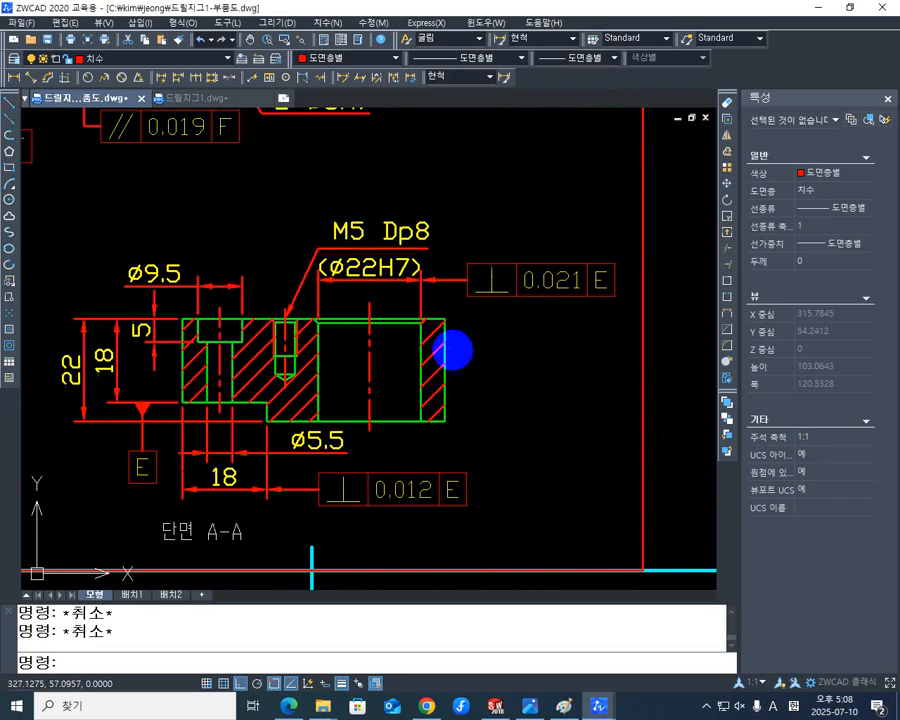
Examine the hatched section A-A, the plan view above it and the surrounding views on the sheet
{"action": "scroll", "coordinate": [321, 345], "scroll_direction": "up", "scroll_amount": 4}
{"action": "scroll", "coordinate": [265, 310], "scroll_direction": "down", "scroll_amount": 3}
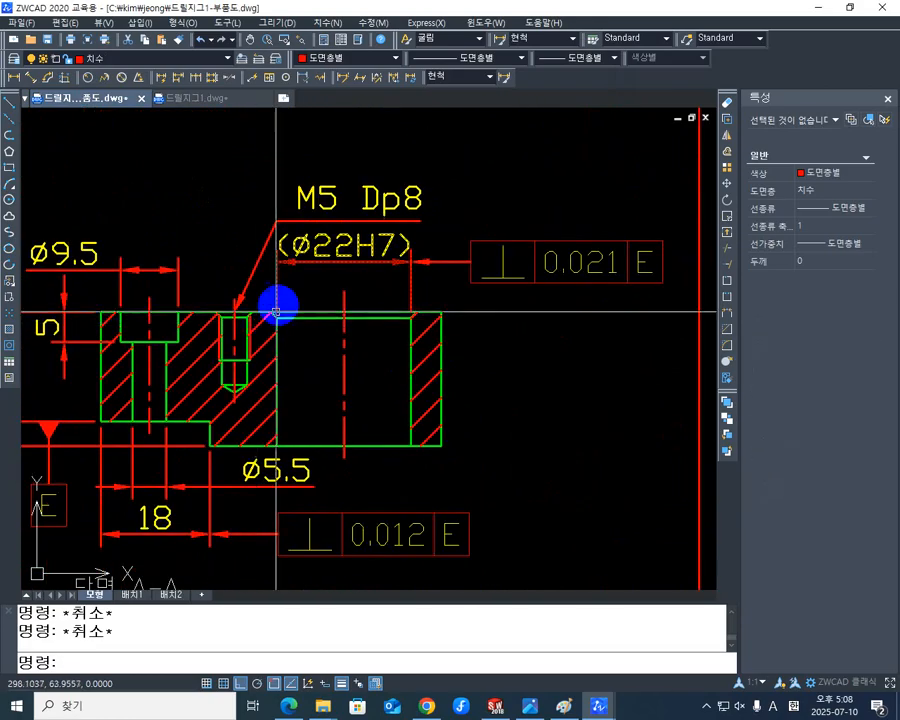
{"action": "middle_click_drag", "start_coordinate": [277, 311], "coordinate": [396, 499]}
{"action": "middle_click_drag", "start_coordinate": [380, 245], "coordinate": [317, 477]}
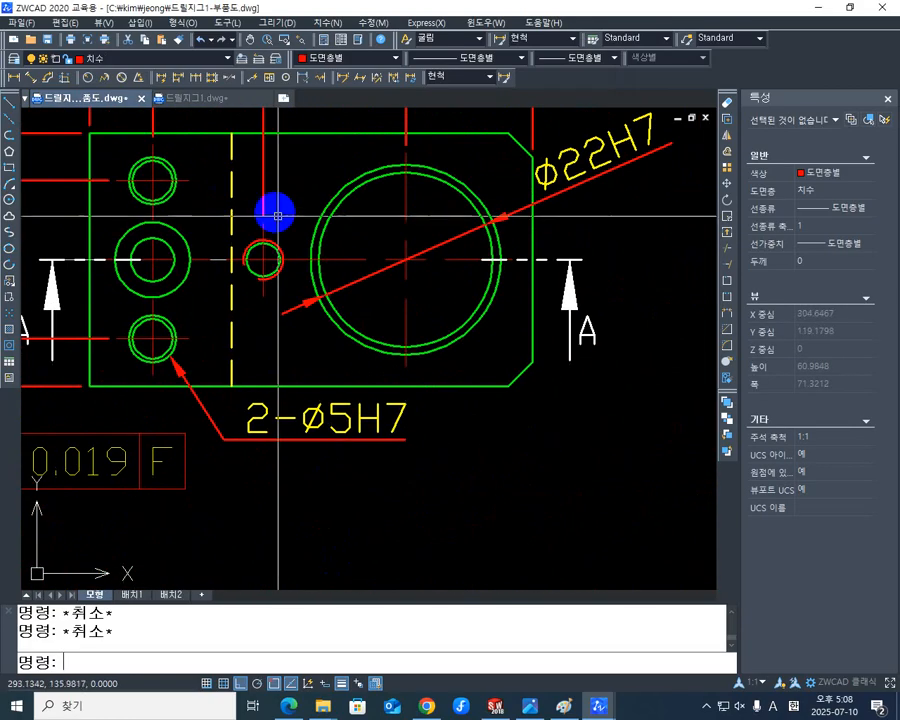
{"action": "scroll", "coordinate": [266, 302], "scroll_direction": "down", "scroll_amount": 3}
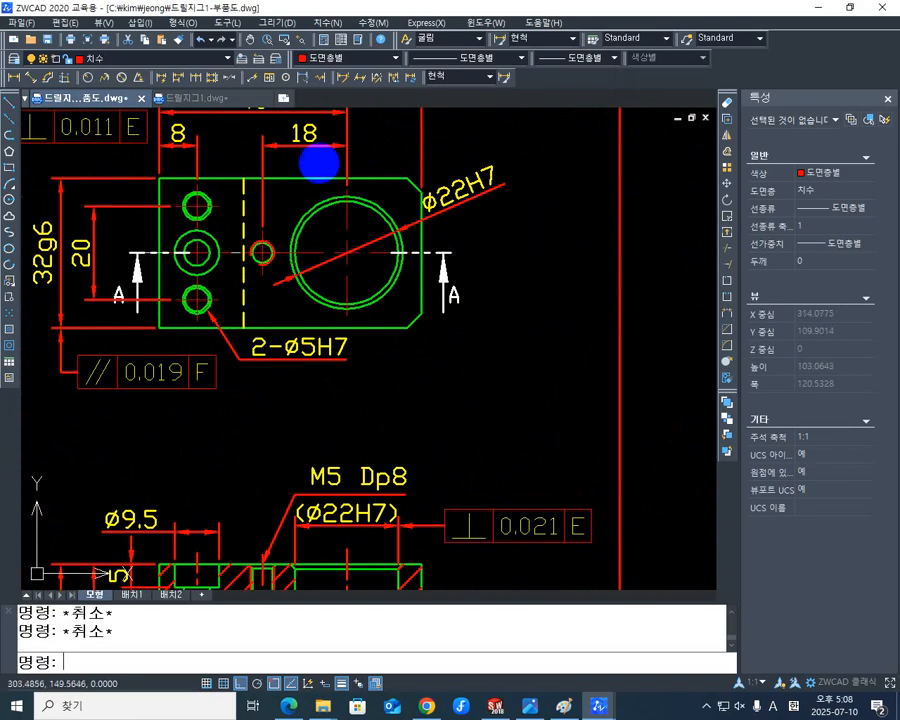
{"action": "middle_click_drag", "start_coordinate": [336, 316], "coordinate": [264, 231]}
{"action": "scroll", "coordinate": [312, 346], "scroll_direction": "down", "scroll_amount": 4}
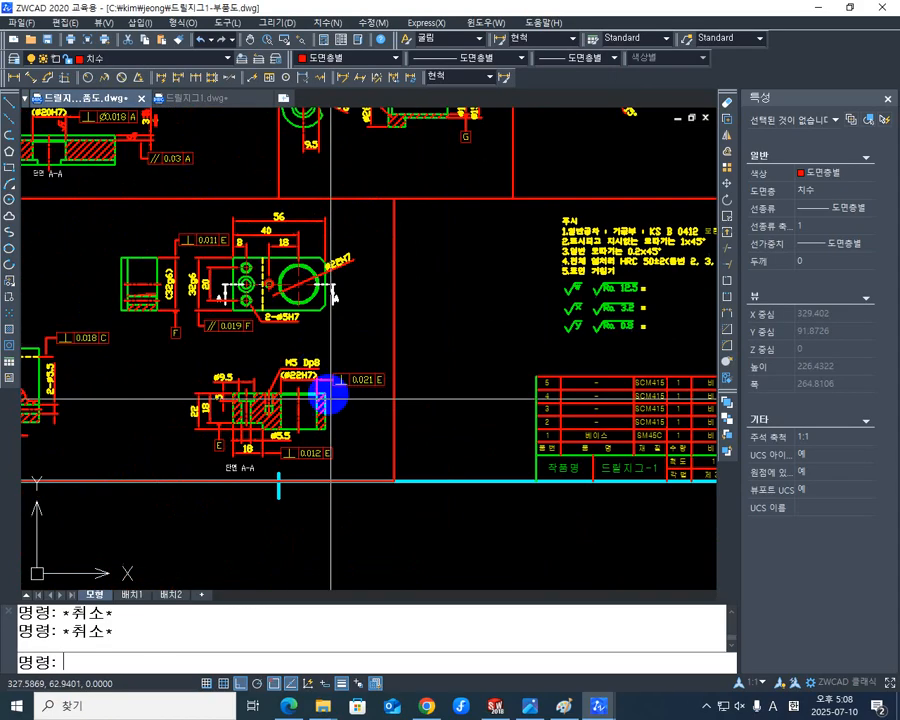
{"action": "mouse_move", "coordinate": [385, 481]}
{"action": "middle_mouse_down"}
{"action": "mouse_move", "coordinate": [265, 434]}
{"action": "mouse_move", "coordinate": [296, 488]}
{"action": "middle_mouse_up"}
{"action": "scroll", "coordinate": [350, 519], "scroll_direction": "up", "scroll_amount": 1}
{"action": "scroll", "coordinate": [364, 515], "scroll_direction": "down", "scroll_amount": 3}
{"action": "middle_click_drag", "start_coordinate": [406, 383], "coordinate": [479, 326]}
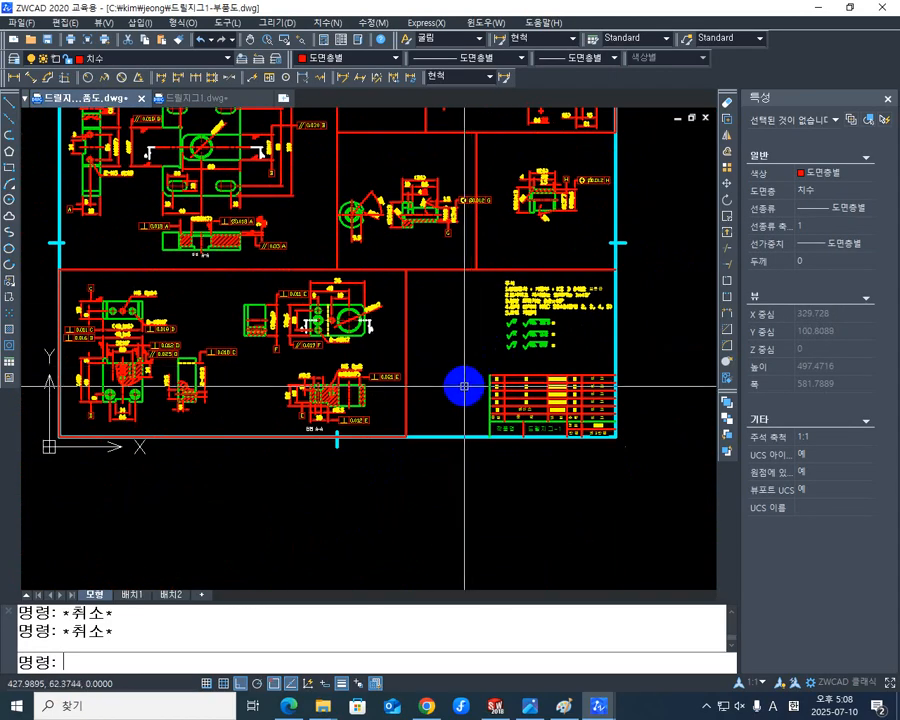
Save the part drawing 드릴지그1-부품도.dwg
{"action": "middle_click_drag", "start_coordinate": [464, 386], "coordinate": [485, 434]}
{"action": "scroll", "coordinate": [462, 380], "scroll_direction": "up", "scroll_amount": 1}
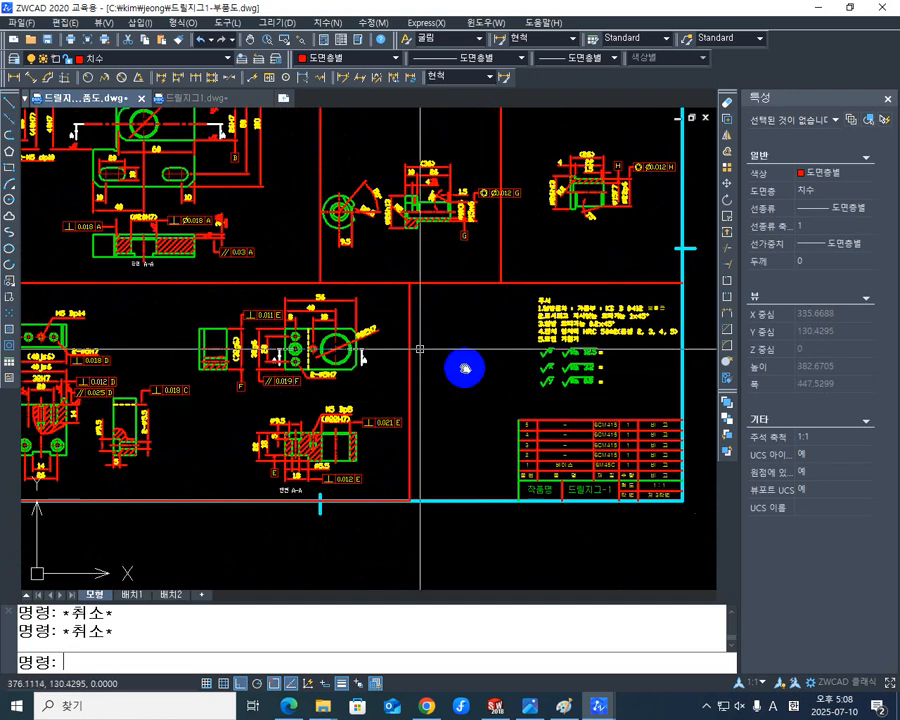
{"action": "scroll", "coordinate": [464, 369], "scroll_direction": "down", "scroll_amount": 3}
{"action": "mouse_move", "coordinate": [466, 382]}
{"action": "middle_mouse_down"}
{"action": "mouse_move", "coordinate": [412, 442]}
{"action": "mouse_move", "coordinate": [376, 446]}
{"action": "middle_mouse_up"}
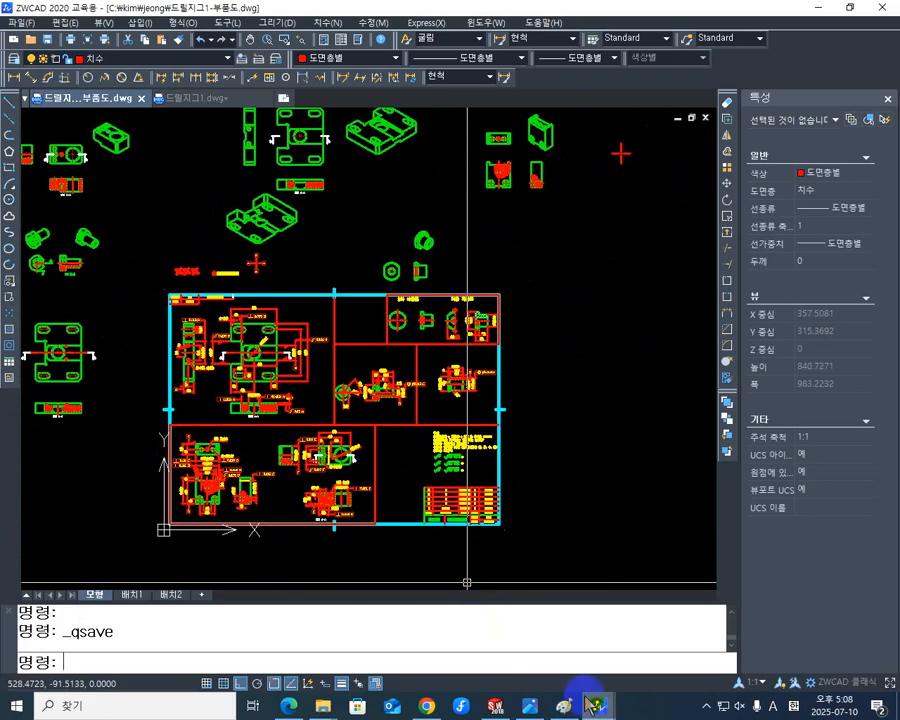
Switch to the SOLIDWORKS assembly 드릴지그1 and open its blue stop component 멈춤쇠M5 as a separate part
{"action": "mouse_move", "coordinate": [494, 706]}
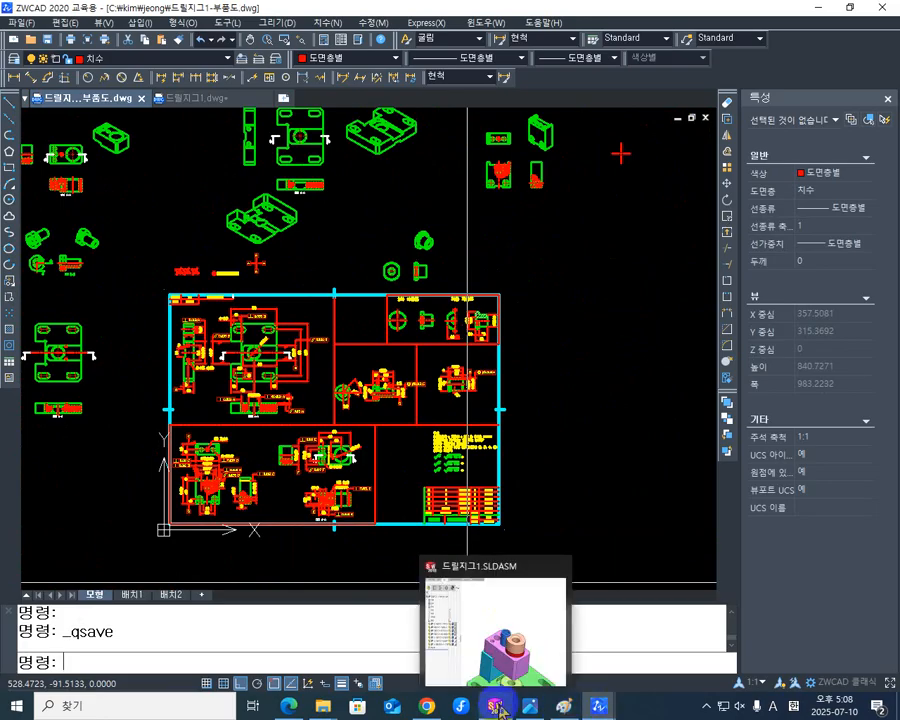
{"action": "left_click", "coordinate": [497, 706]}
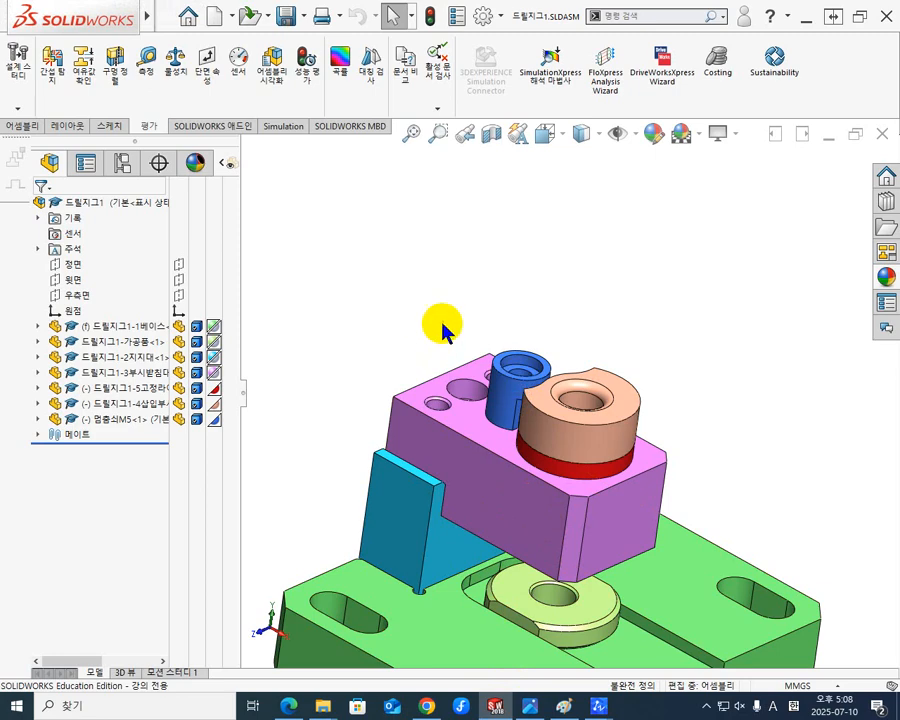
{"action": "middle_click_drag", "start_coordinate": [503, 412], "coordinate": [535, 465]}
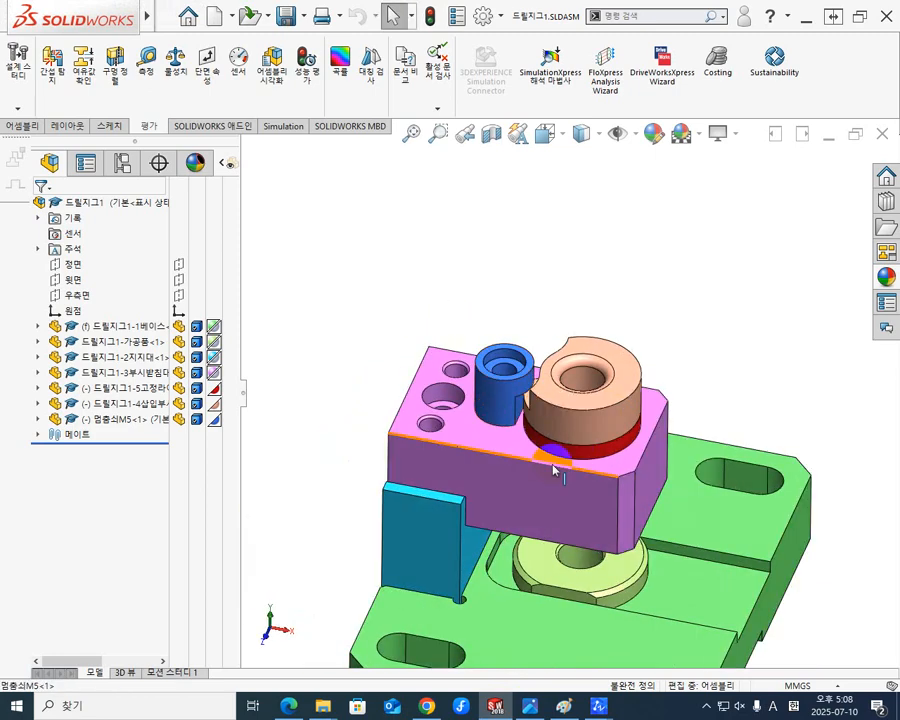
{"action": "left_click", "coordinate": [500, 404]}
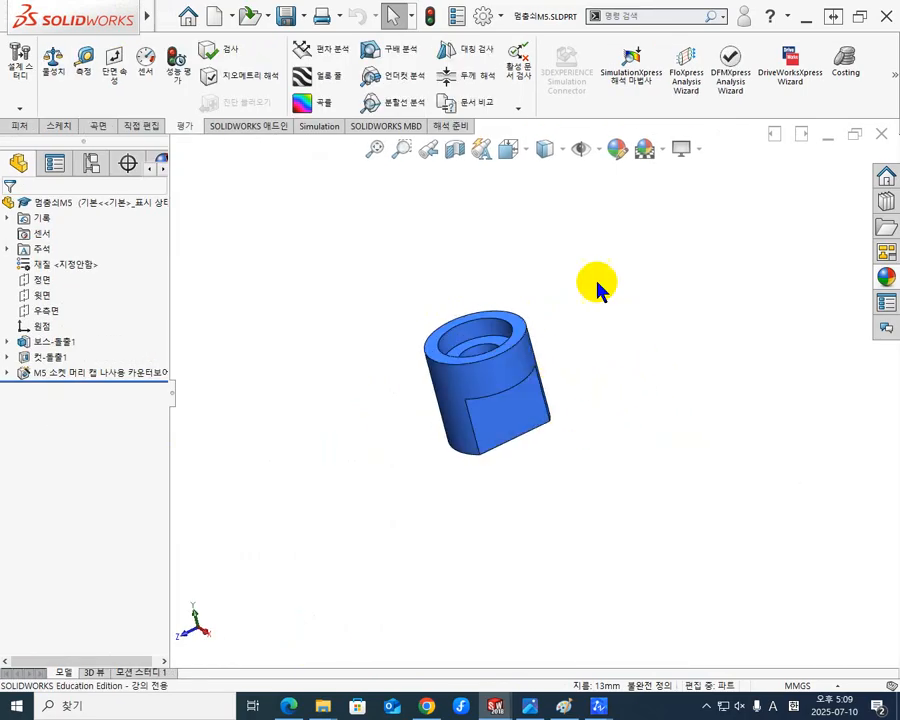
Create a new drawing document with the standard A4 (ISO) sheet format
{"action": "left_click", "coordinate": [215, 16]}
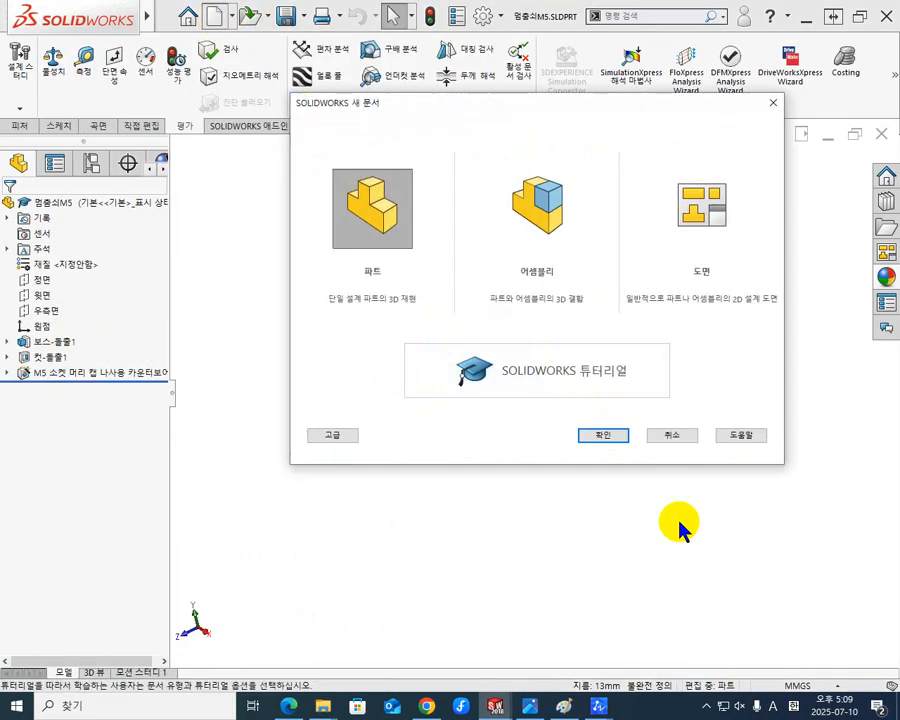
{"action": "left_click", "coordinate": [690, 217]}
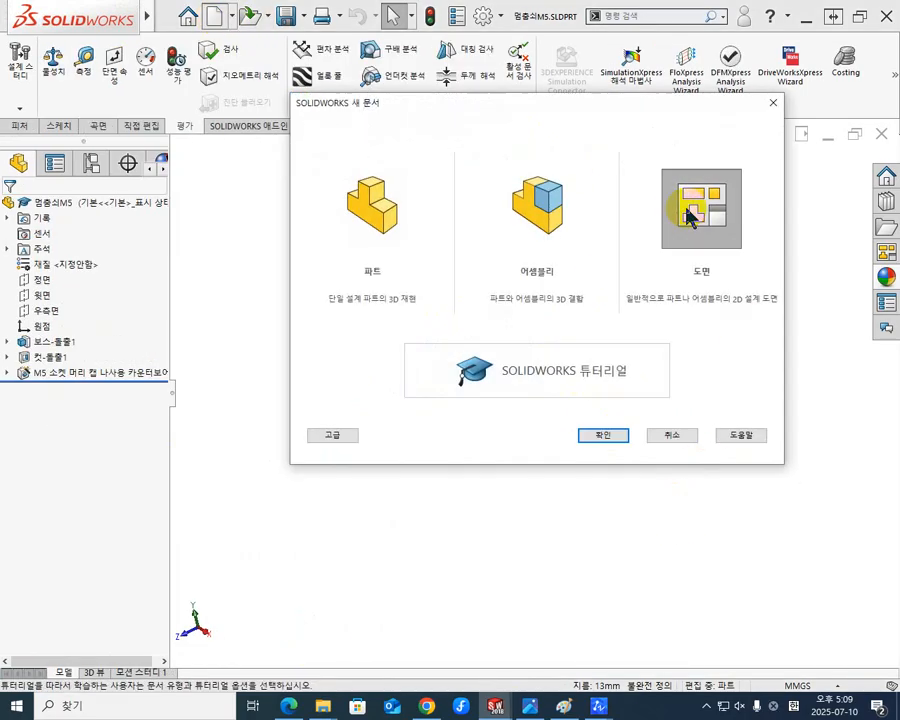
{"action": "left_click", "coordinate": [605, 436]}
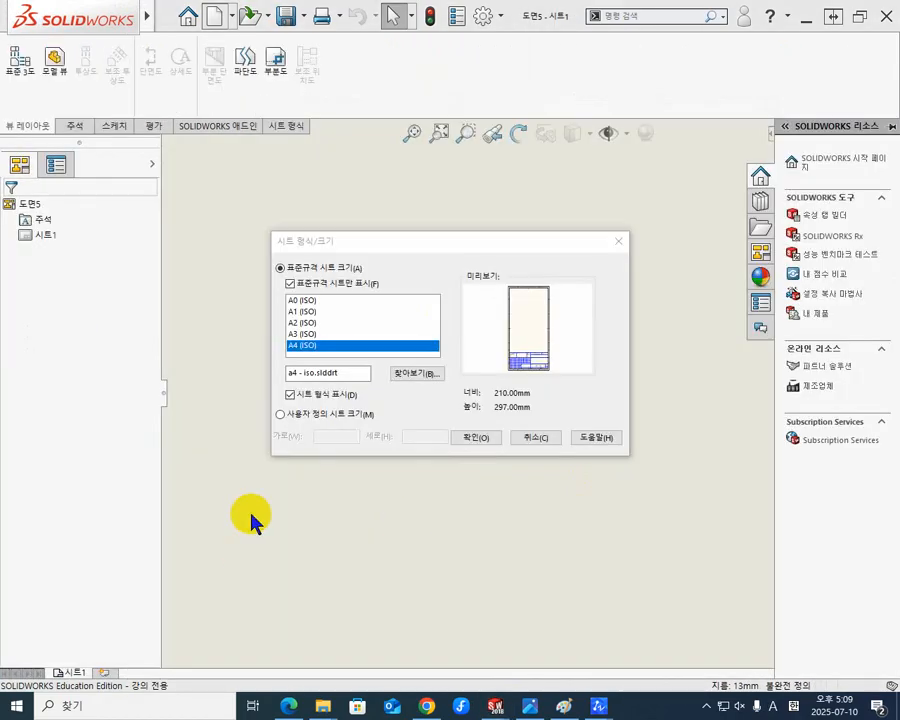
{"action": "left_click", "coordinate": [477, 440]}
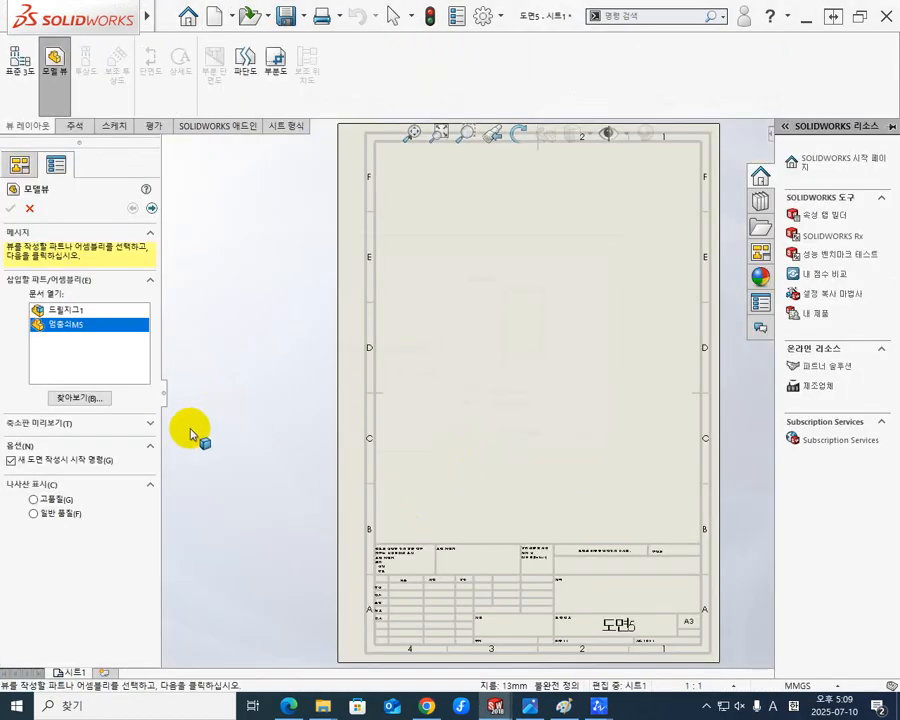
Place a top view of 멈춤쇠M5 at a custom 1:1 scale on the upper part of the sheet, without projected views
{"action": "double_click", "coordinate": [84, 328]}
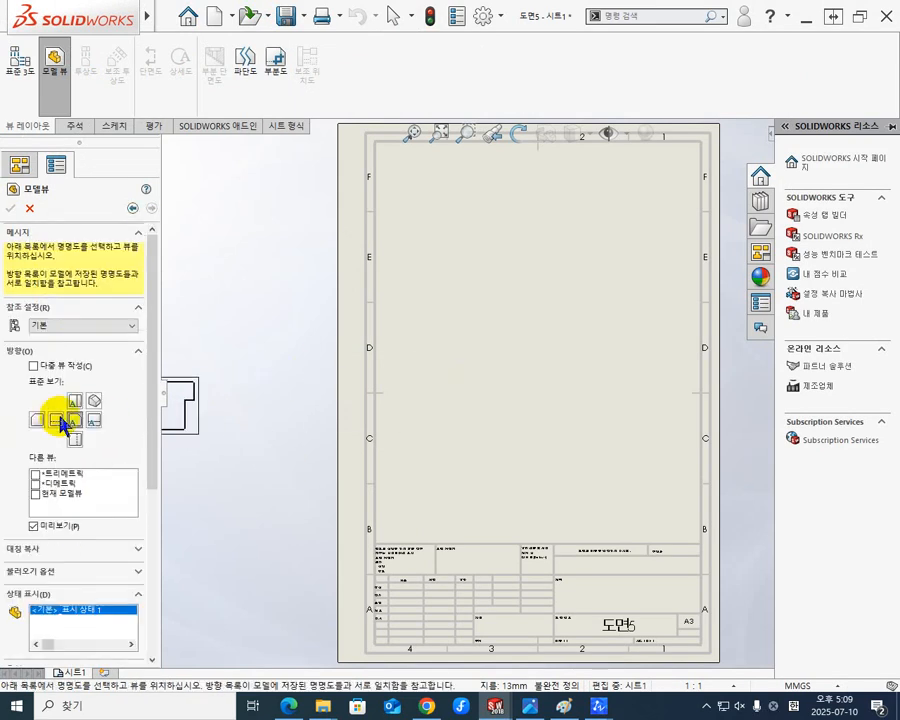
{"action": "left_click", "coordinate": [75, 401]}
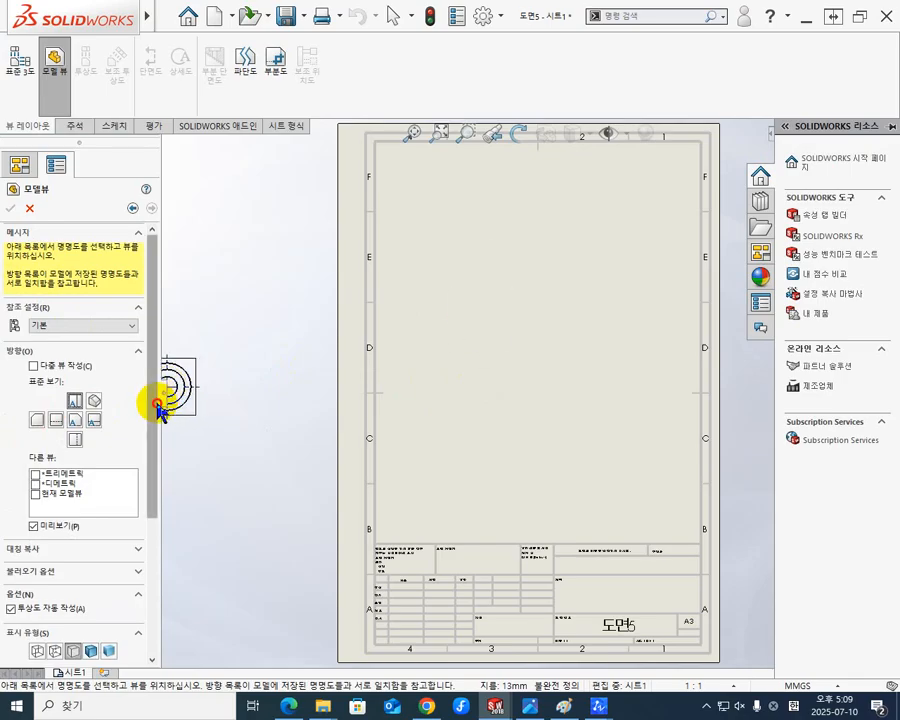
{"action": "left_click_drag", "start_coordinate": [156, 405], "coordinate": [160, 546]}
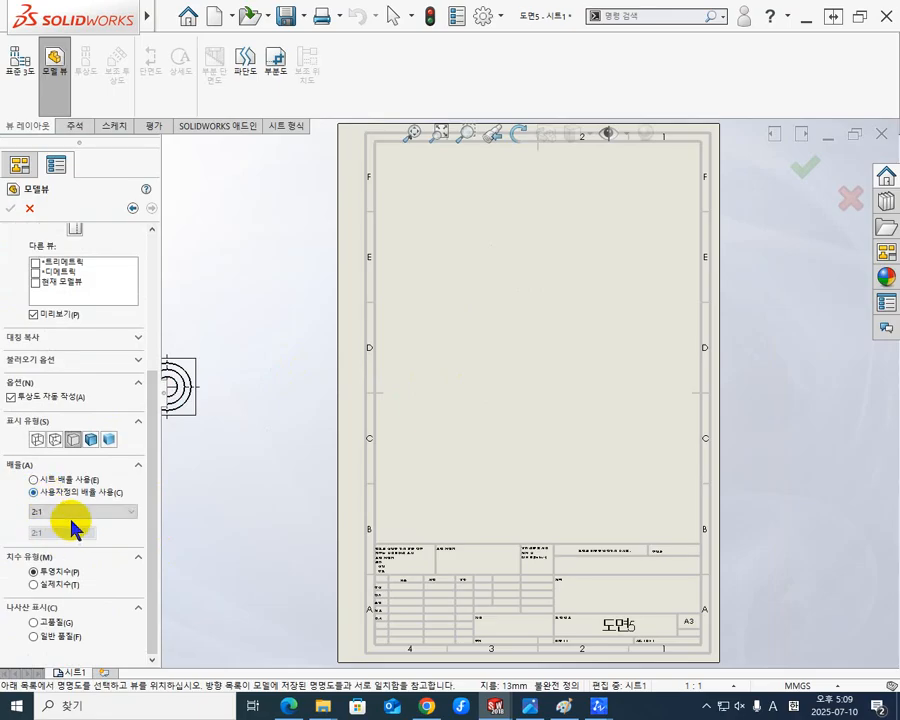
{"action": "left_click", "coordinate": [122, 512]}
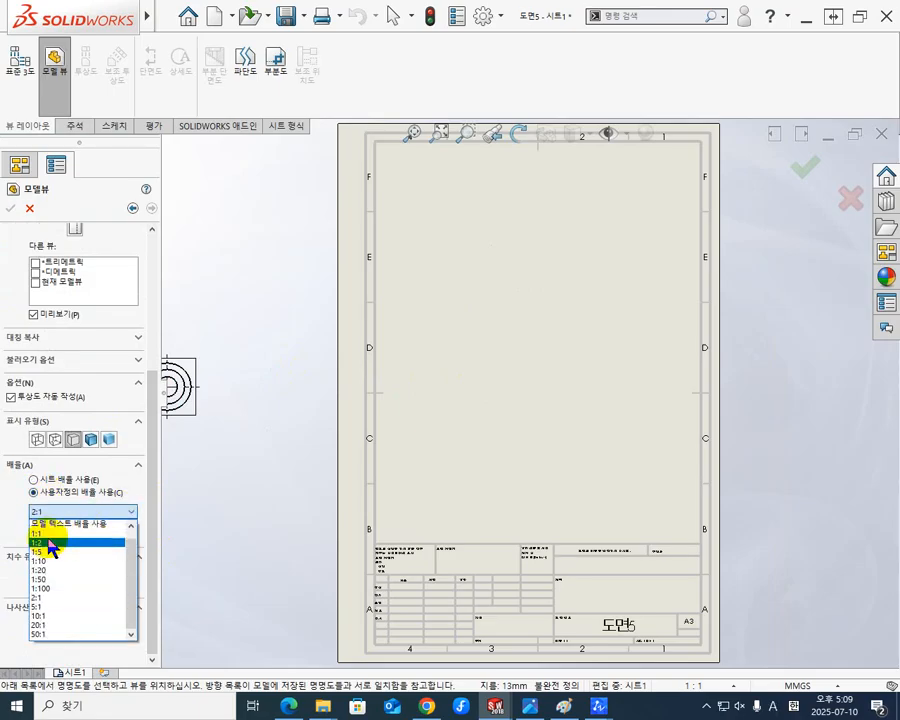
{"action": "left_click", "coordinate": [50, 534]}
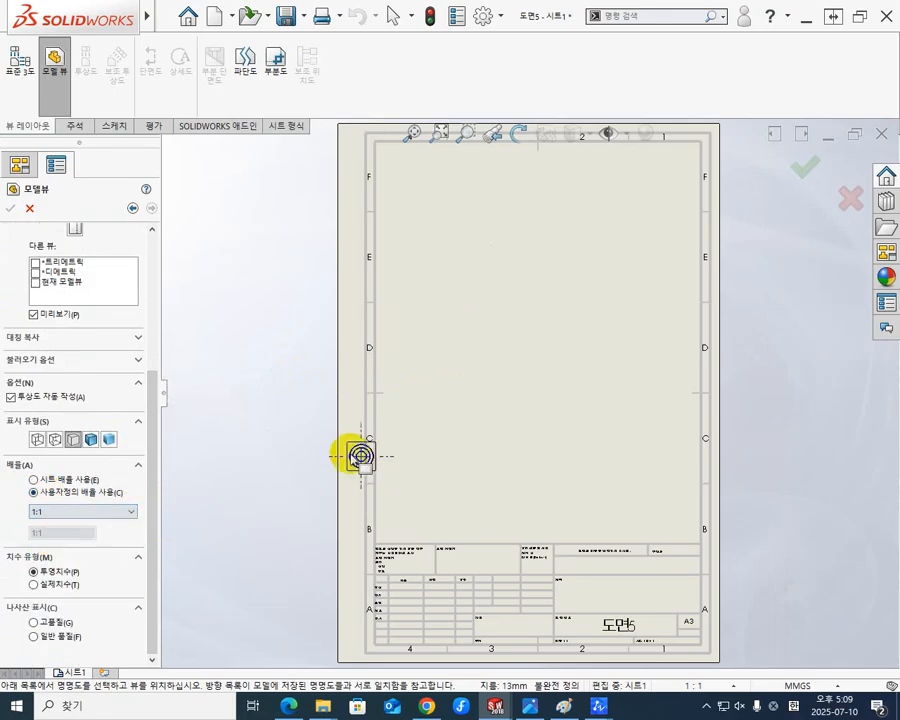
{"action": "left_click", "coordinate": [481, 352]}
{"action": "scroll", "coordinate": [485, 350], "scroll_direction": "down", "scroll_amount": 3}
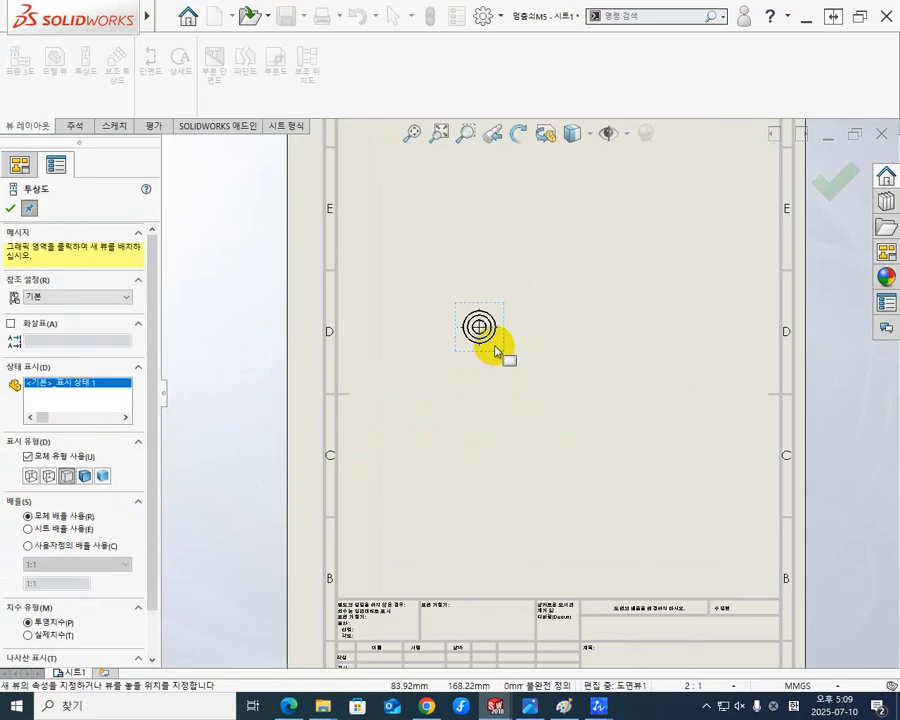
{"action": "key", "text": "Escape"}
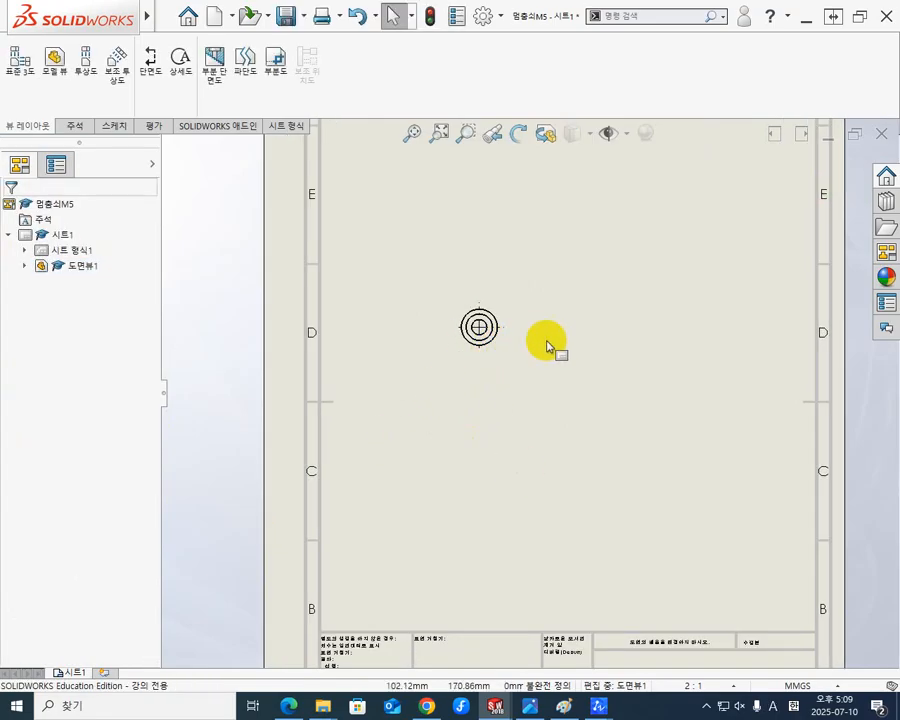
Create section view A-A with a horizontal cutting line through the top view's centre and place it below that view
{"action": "scroll", "coordinate": [546, 345], "scroll_direction": "up", "scroll_amount": 4}
{"action": "scroll", "coordinate": [498, 338], "scroll_direction": "down", "scroll_amount": 5}
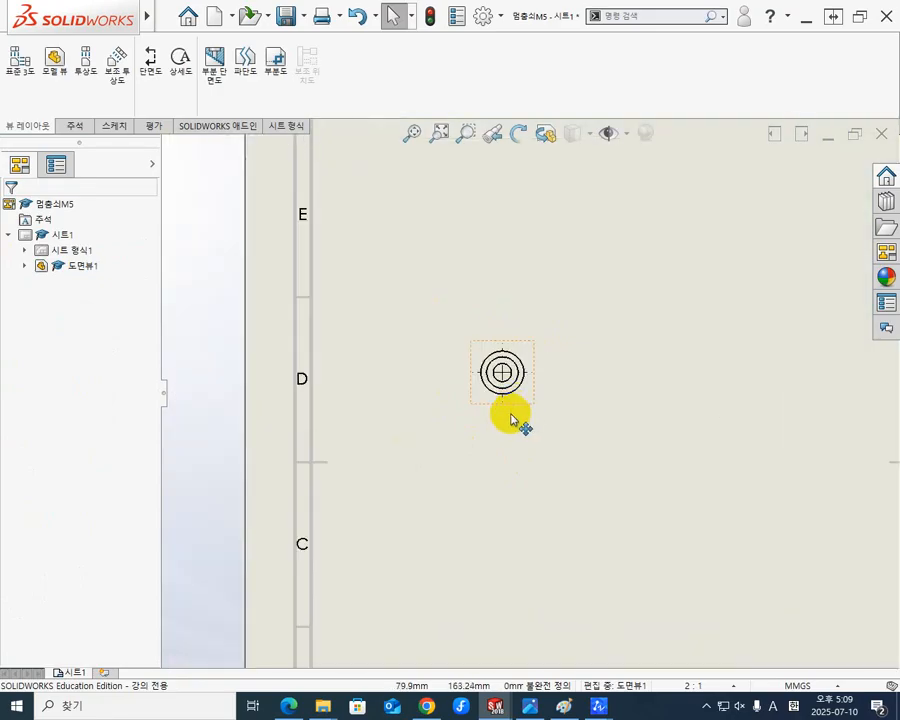
{"action": "left_click", "coordinate": [153, 64]}
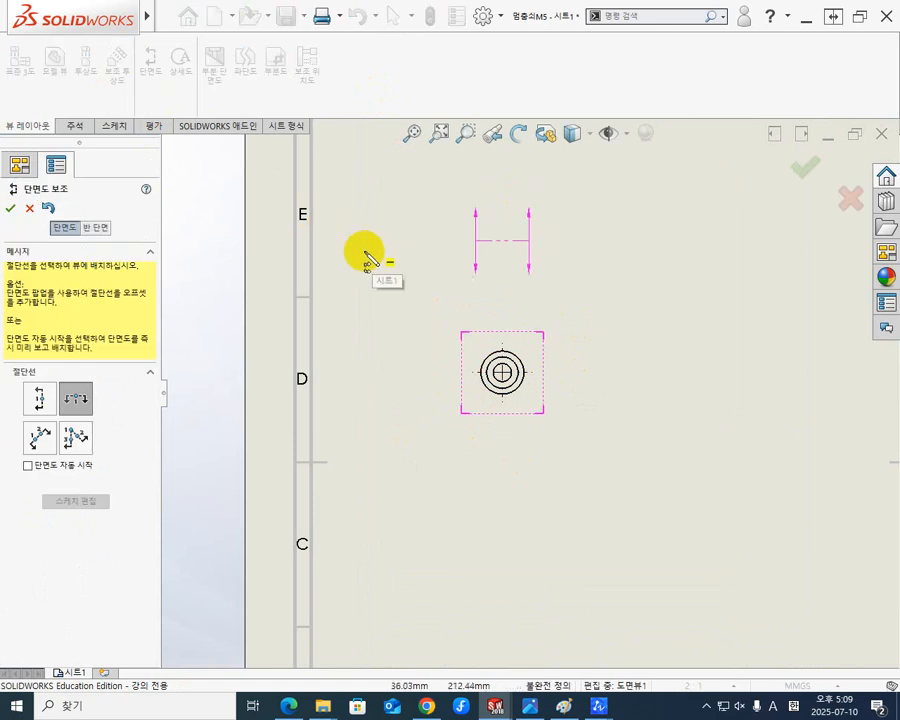
{"action": "left_click", "coordinate": [502, 372]}
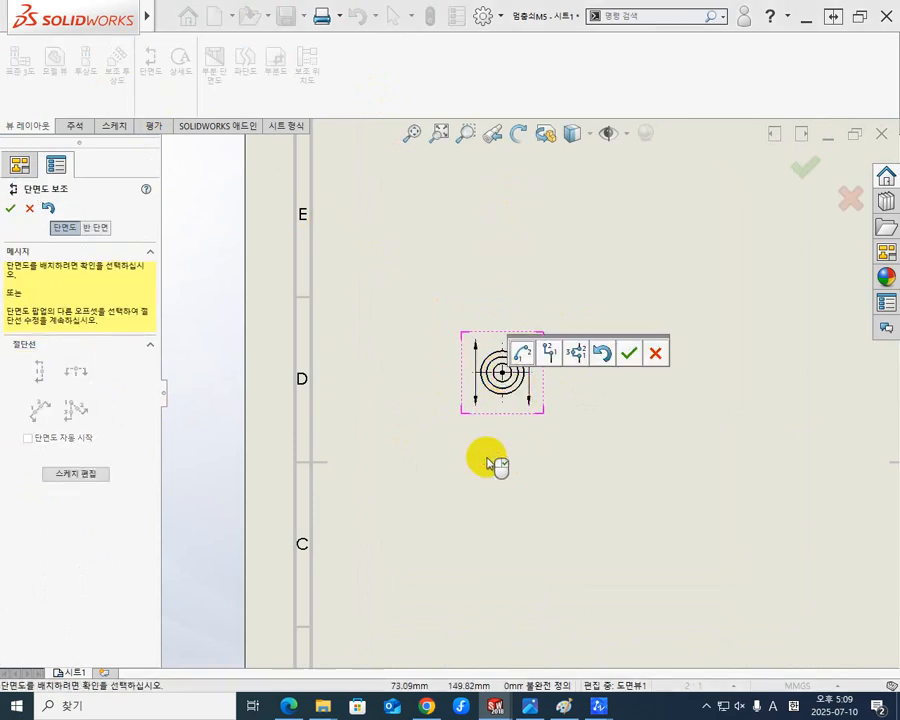
{"action": "left_click", "coordinate": [640, 351]}
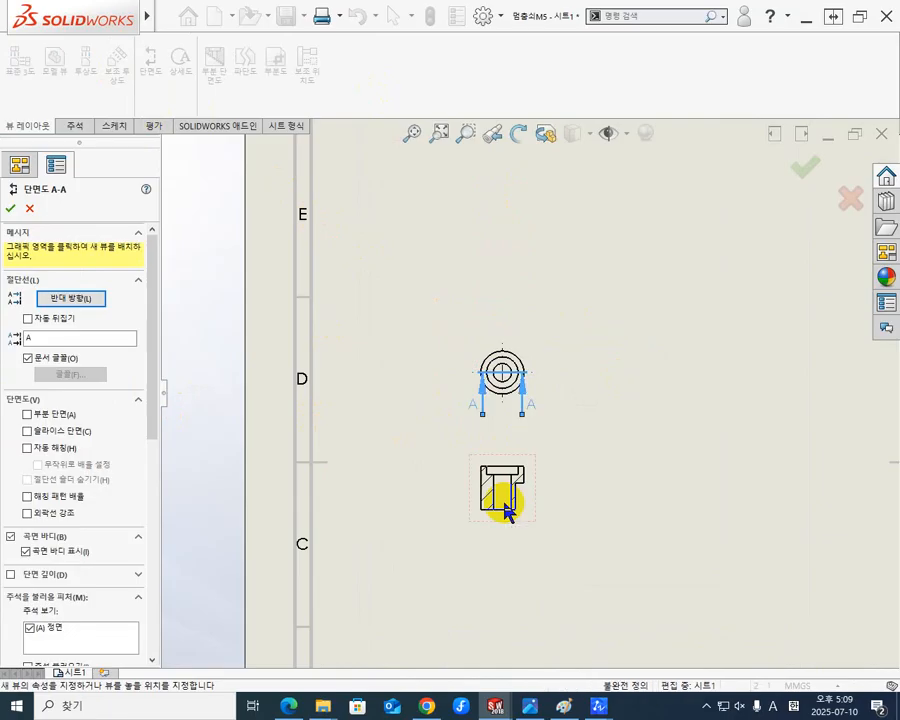
{"action": "left_click", "coordinate": [505, 510]}
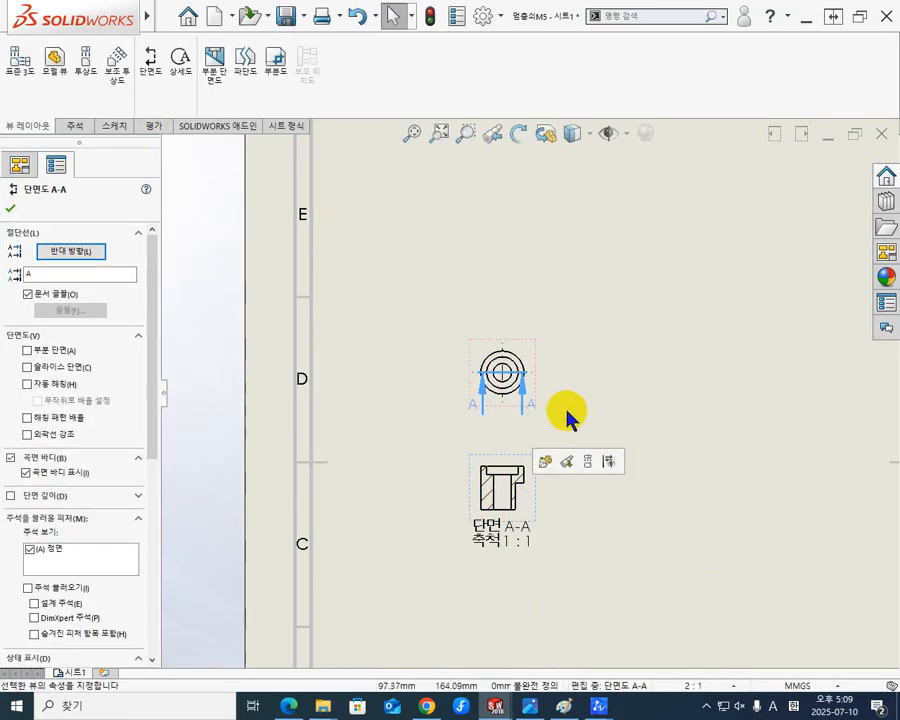
{"action": "key", "text": "Escape"}
{"action": "left_click", "coordinate": [614, 397]}
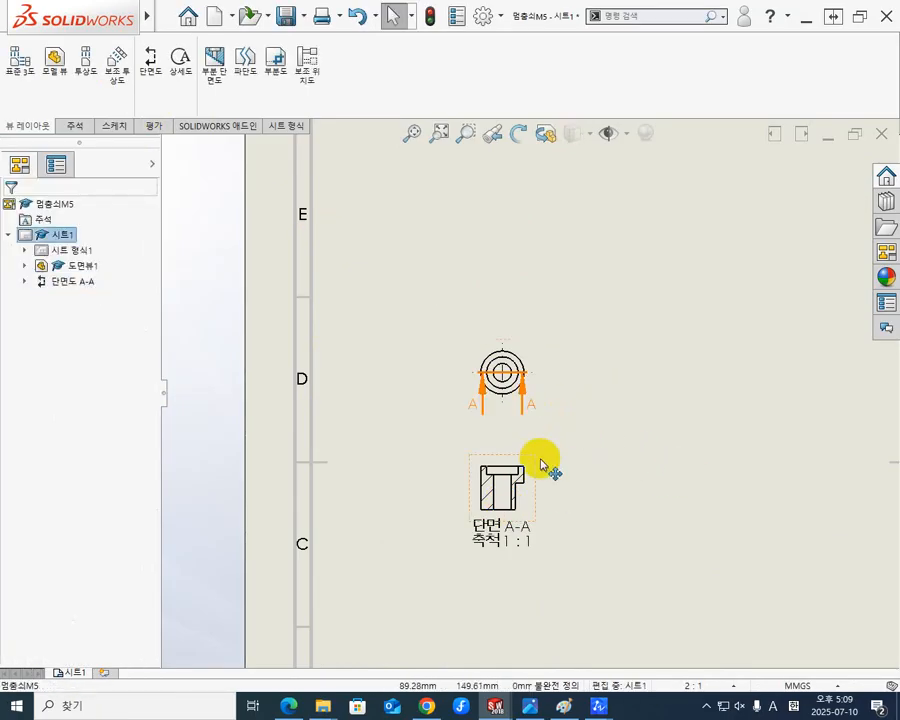
Add a centerline to section view A-A with automatic insertion for the whole view
{"action": "scroll", "coordinate": [528, 500], "scroll_direction": "down", "scroll_amount": 3}
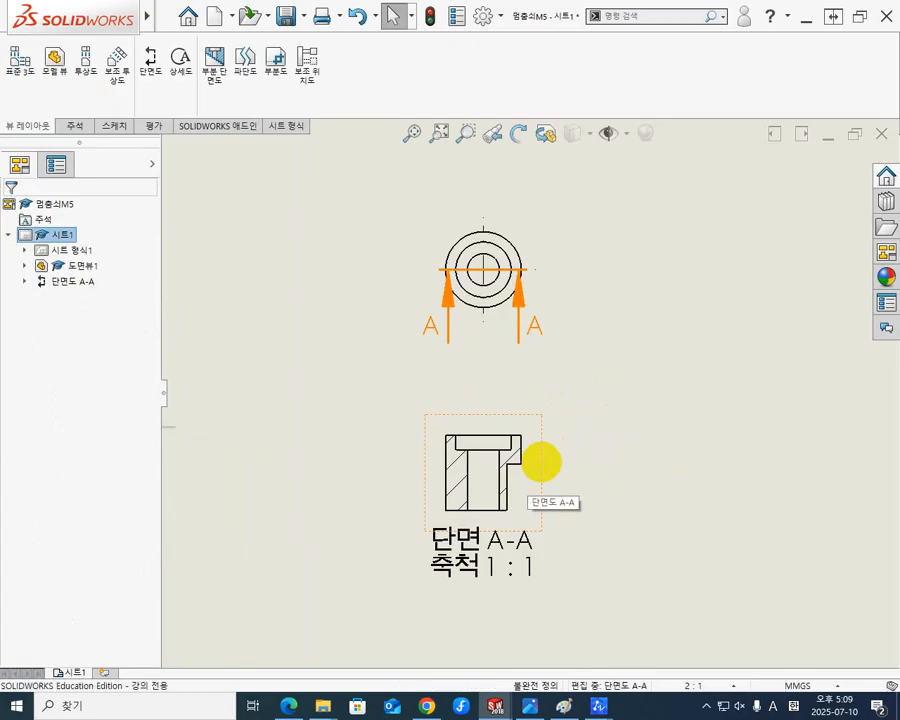
{"action": "left_click", "coordinate": [541, 462]}
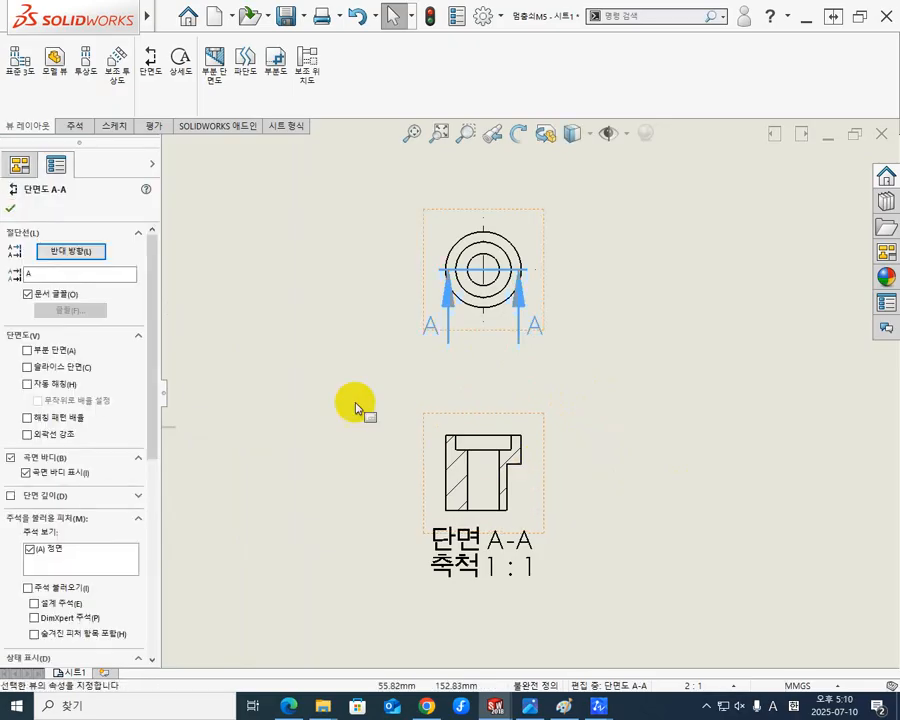
{"action": "left_click", "coordinate": [75, 128]}
{"action": "left_click", "coordinate": [494, 75]}
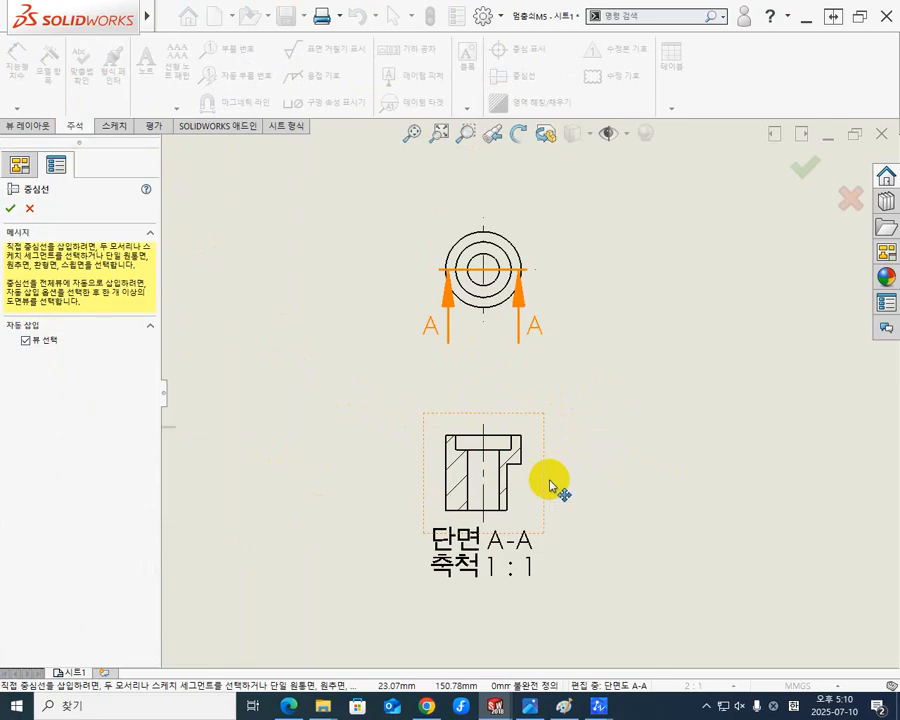
{"action": "left_click", "coordinate": [10, 209]}
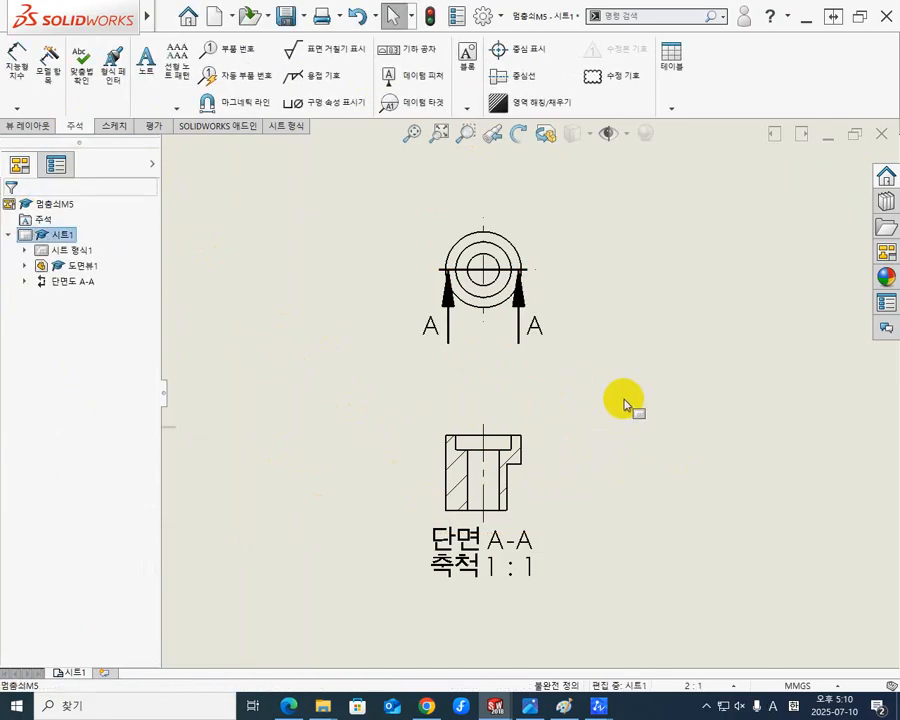
Change the display style of the circular top view to hidden lines visible
{"action": "scroll", "coordinate": [562, 355], "scroll_direction": "down", "scroll_amount": 2}
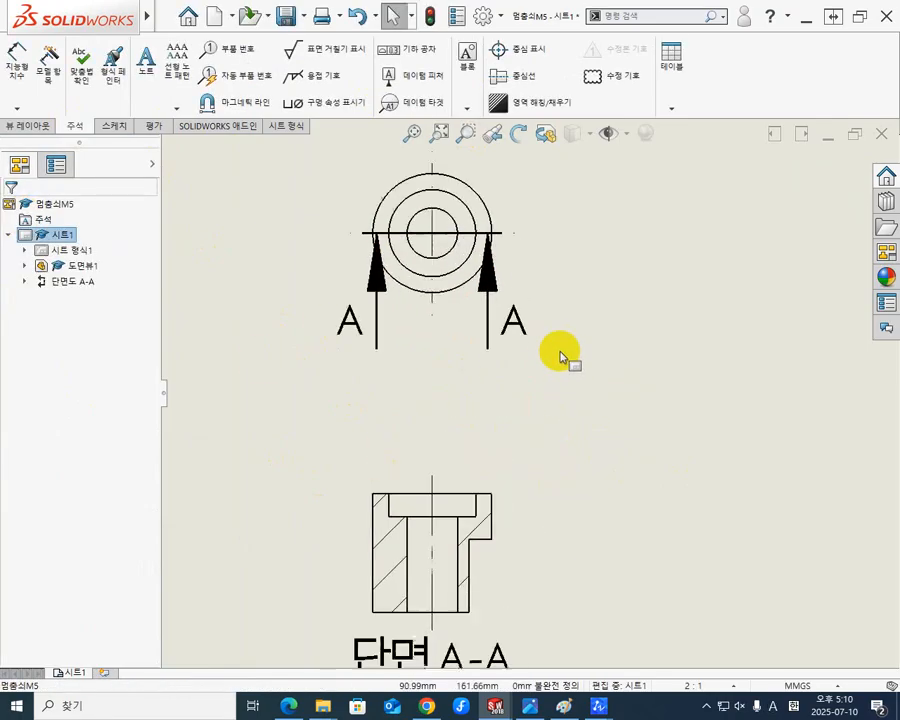
{"action": "scroll", "coordinate": [562, 356], "scroll_direction": "up", "scroll_amount": 5}
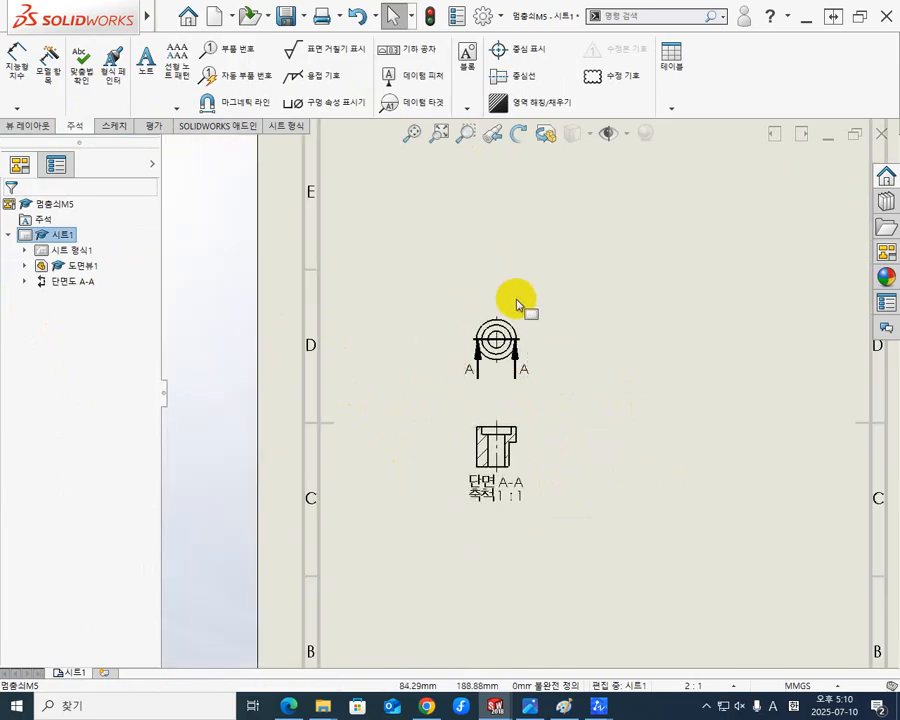
{"action": "scroll", "coordinate": [520, 337], "scroll_direction": "down", "scroll_amount": 2}
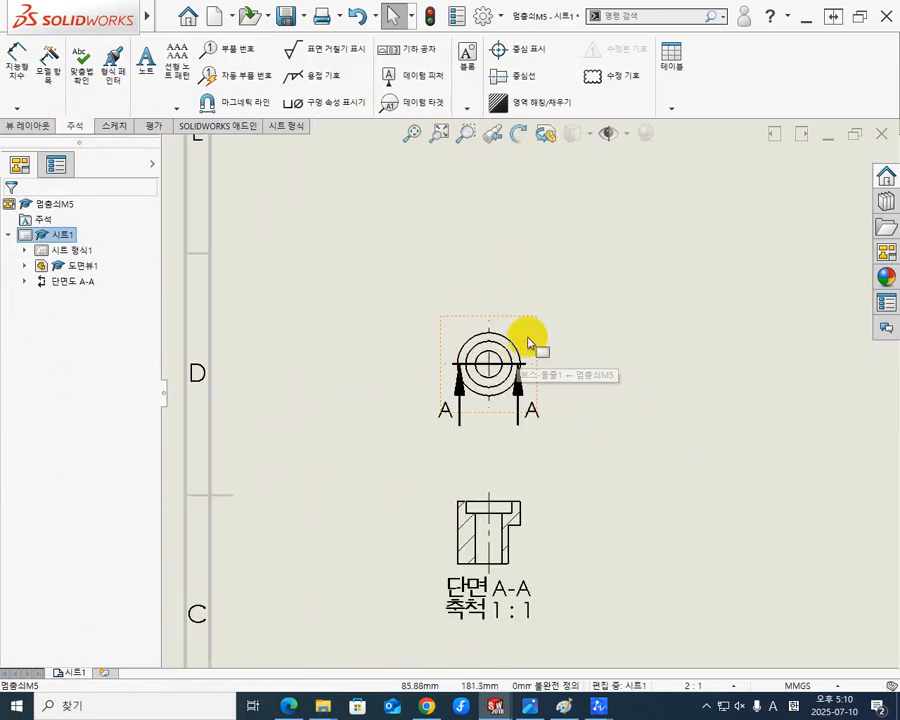
{"action": "left_click", "coordinate": [537, 332]}
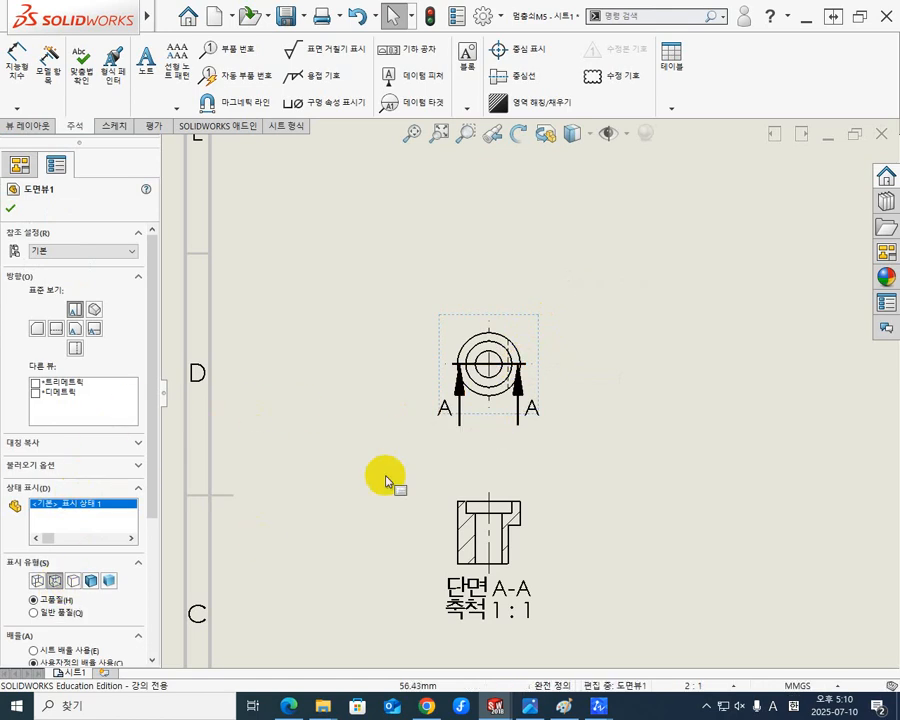
{"action": "scroll", "coordinate": [518, 357], "scroll_direction": "up", "scroll_amount": 1}
{"action": "scroll", "coordinate": [512, 370], "scroll_direction": "down", "scroll_amount": 3}
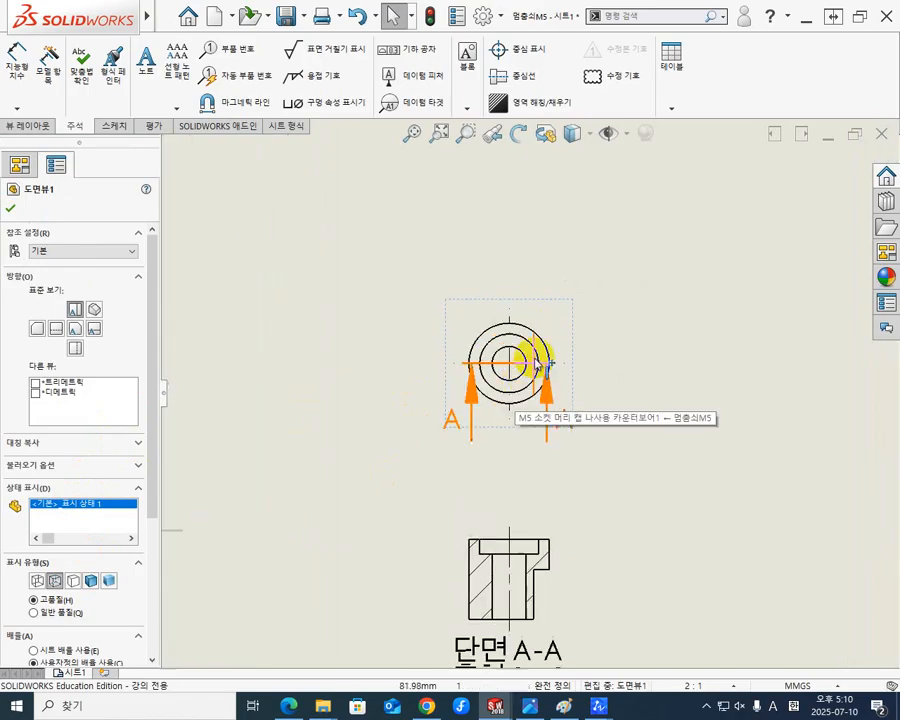
{"action": "scroll", "coordinate": [626, 530], "scroll_direction": "down", "scroll_amount": 1}
{"action": "scroll", "coordinate": [620, 530], "scroll_direction": "up", "scroll_amount": 4}
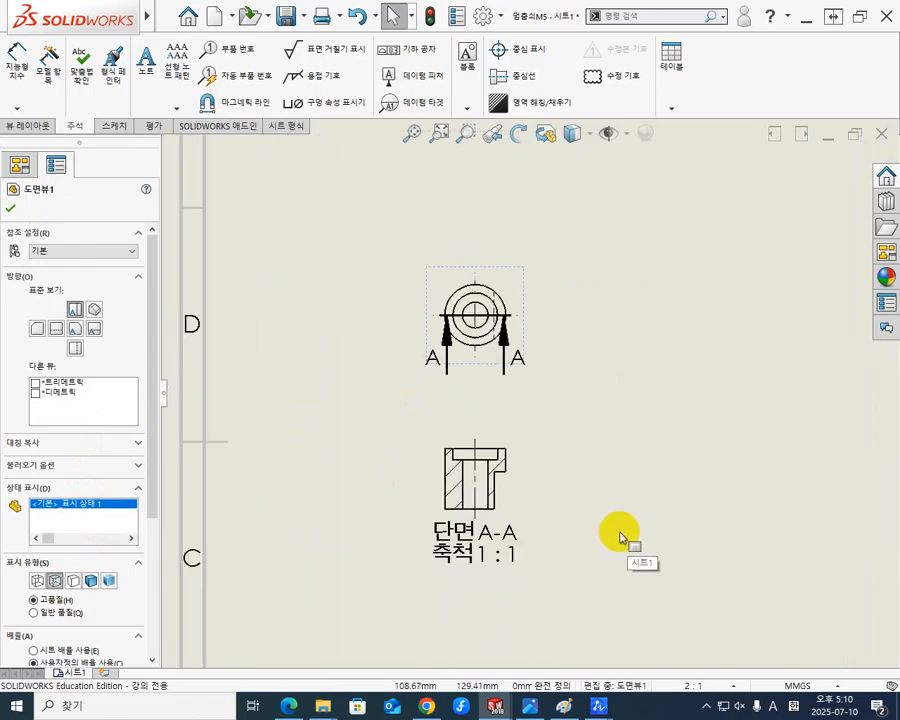
{"action": "left_click", "coordinate": [11, 210]}
{"action": "left_click", "coordinate": [630, 400]}
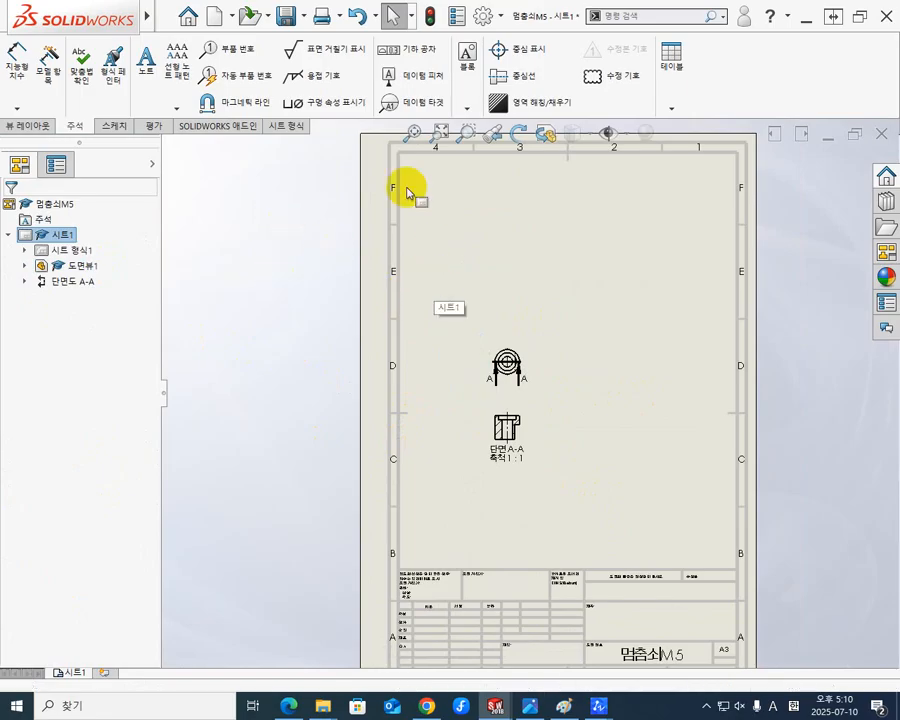
Project an isometric view from section view A-A and place it diagonally up and to the right, beside the top view
{"action": "left_click", "coordinate": [18, 128]}
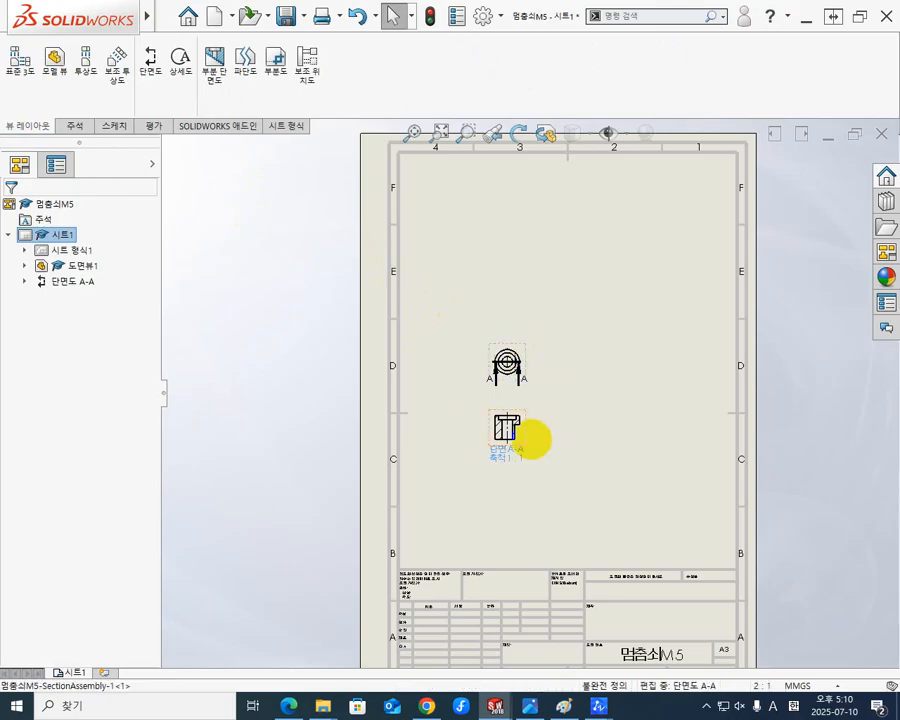
{"action": "left_click", "coordinate": [88, 66]}
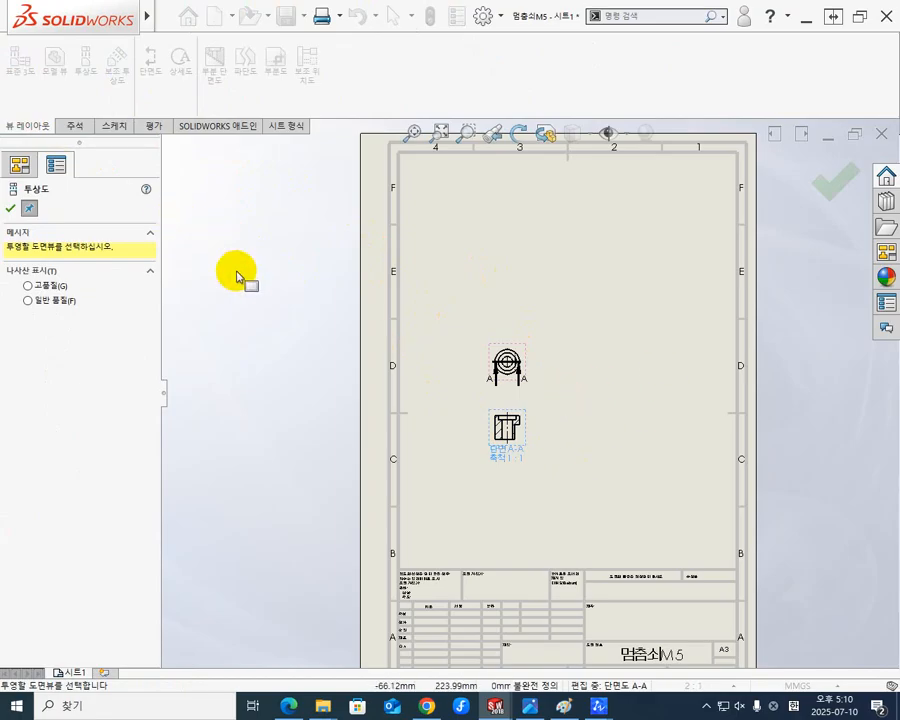
{"action": "key", "text": "Escape"}
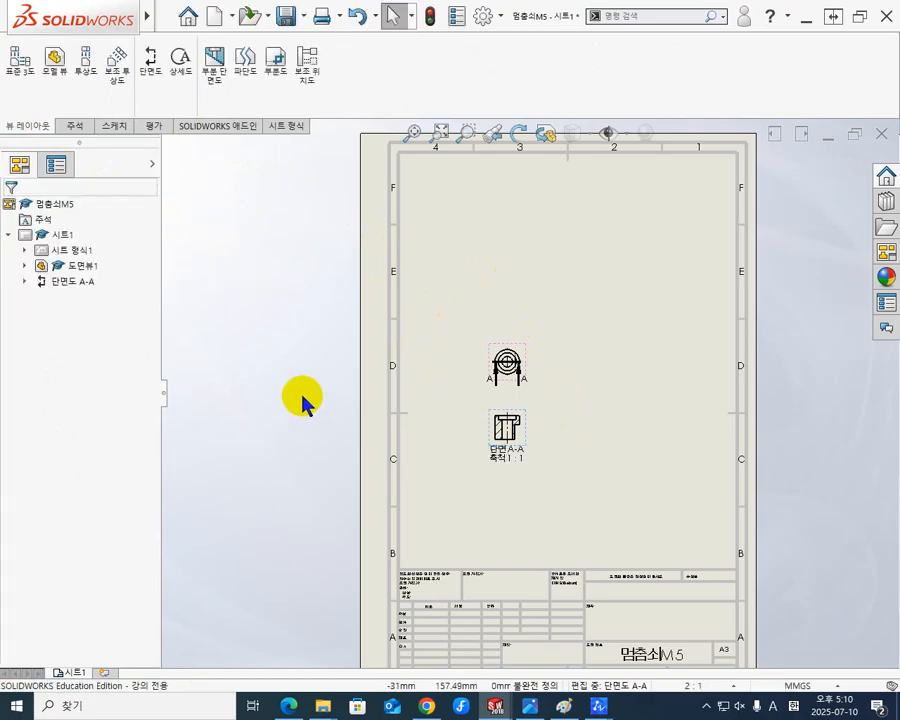
{"action": "left_click", "coordinate": [527, 424]}
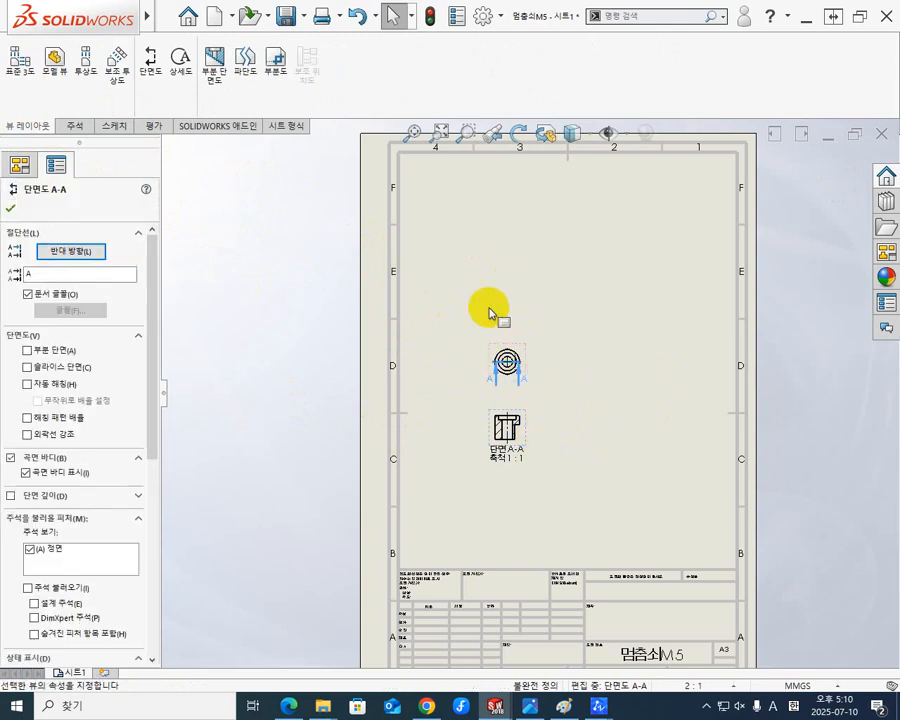
{"action": "left_click", "coordinate": [100, 72]}
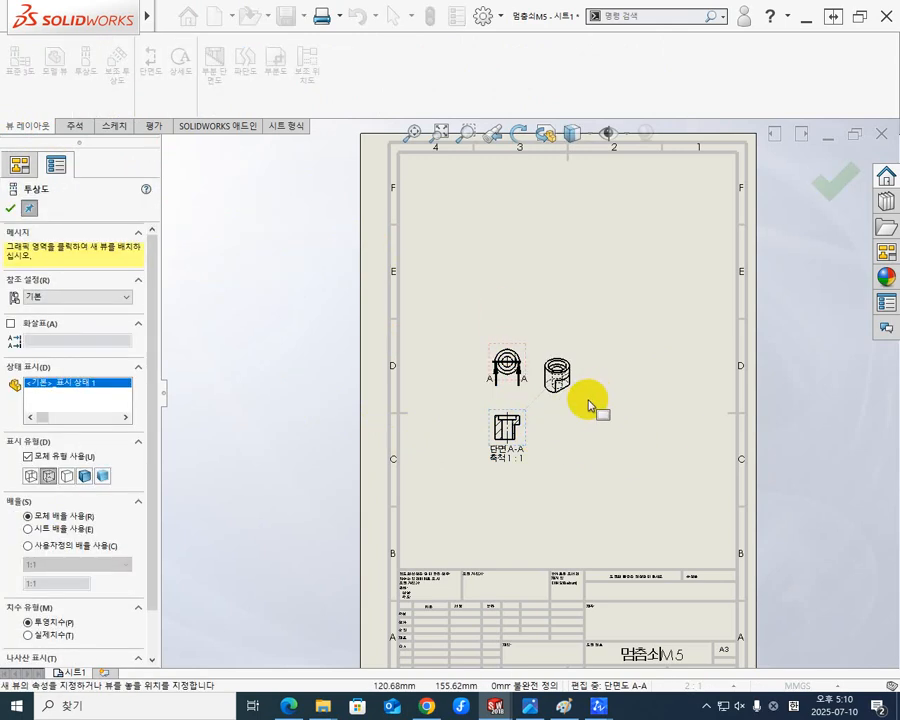
{"action": "scroll", "coordinate": [578, 400], "scroll_direction": "down", "scroll_amount": 5}
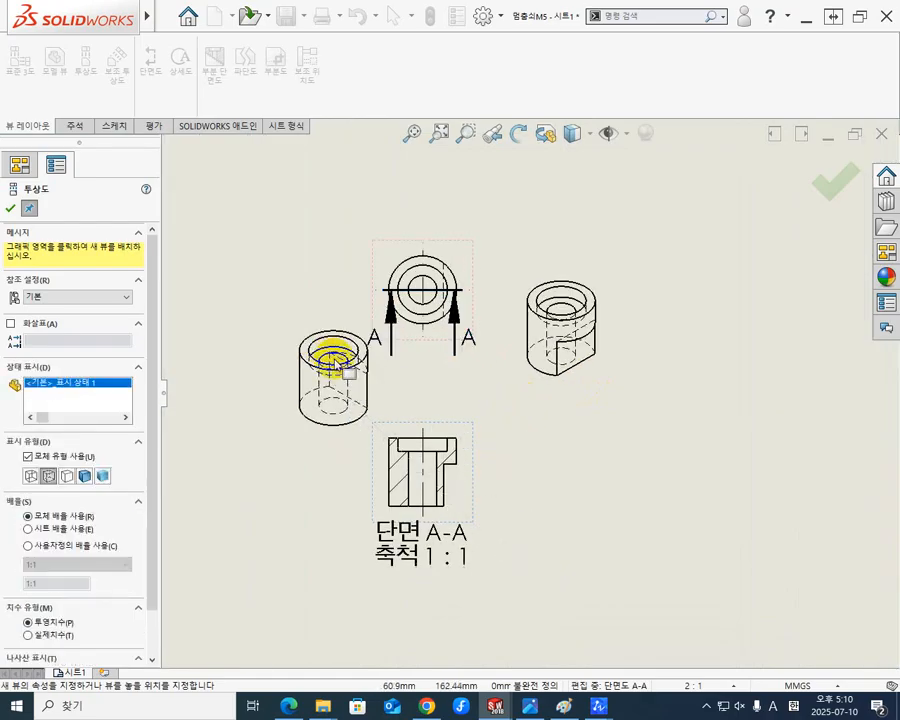
{"action": "key", "text": "Escape"}
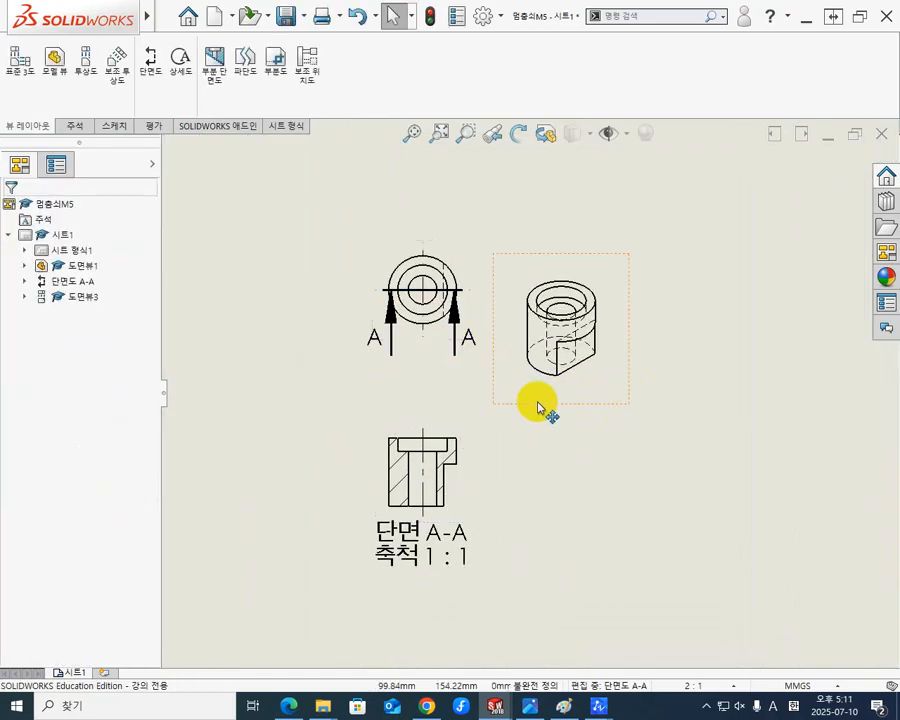
Set the scale of sheet 시트1 to 1:1 and save the drawing as 멈춤쇠M5.SLDDRW
{"action": "scroll", "coordinate": [687, 416], "scroll_direction": "up", "scroll_amount": 3}
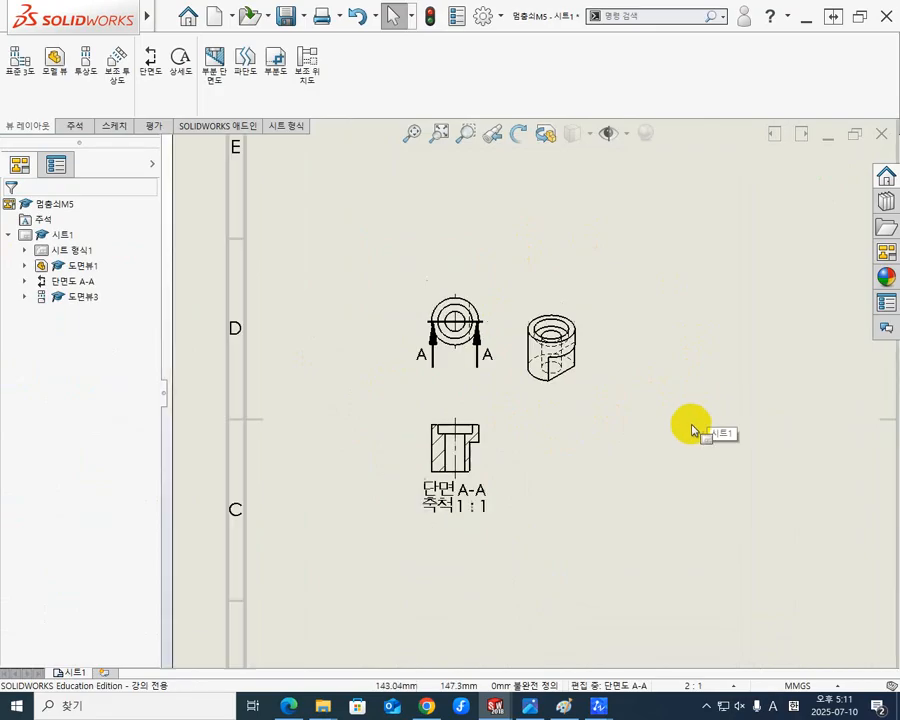
{"action": "scroll", "coordinate": [687, 430], "scroll_direction": "down", "scroll_amount": 1}
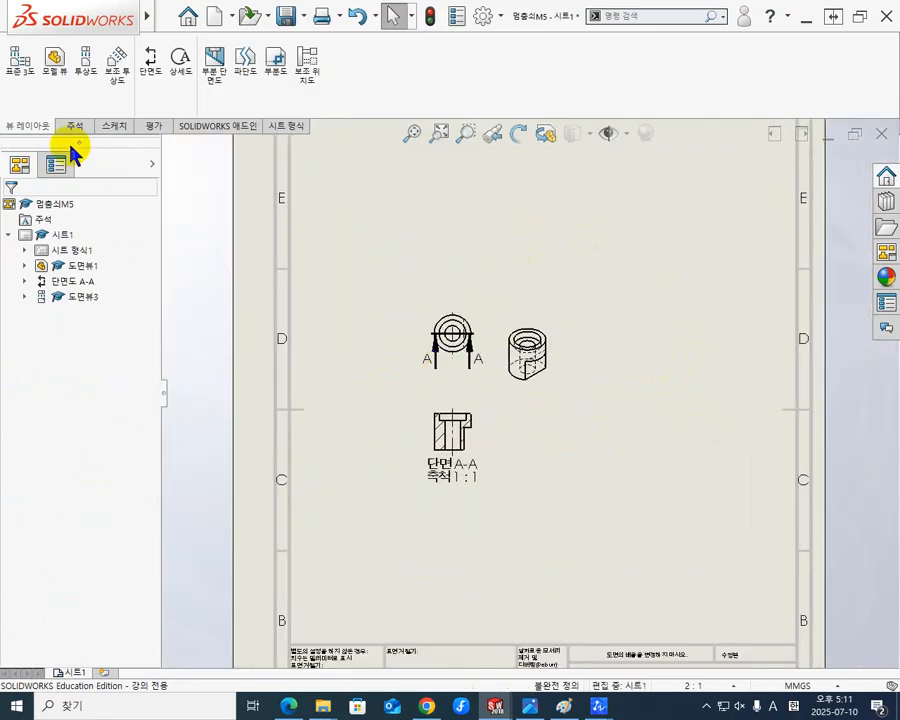
{"action": "right_click", "coordinate": [62, 236]}
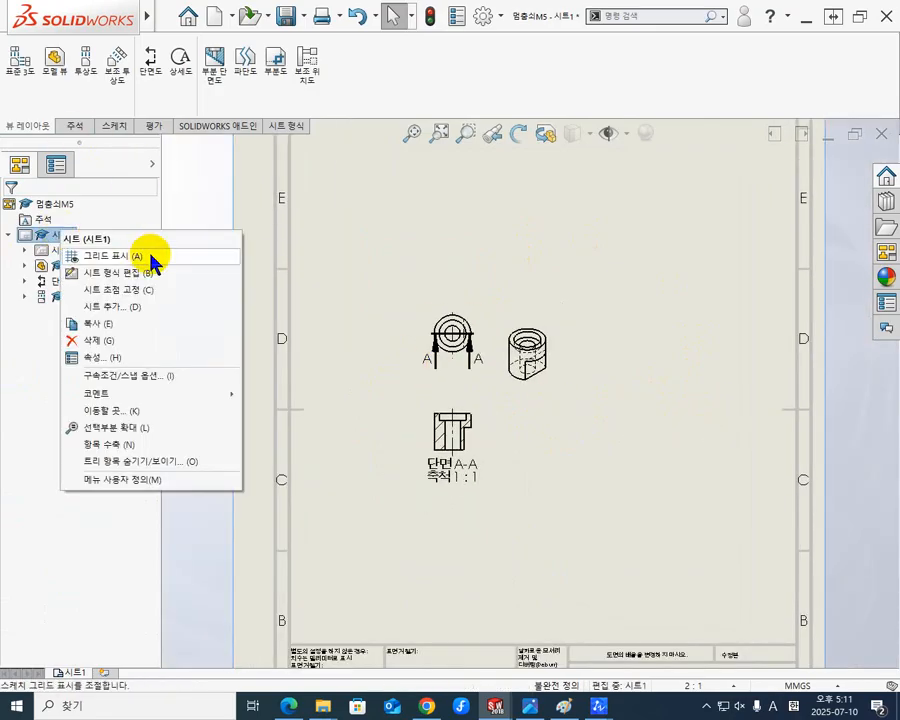
{"action": "left_click", "coordinate": [114, 357]}
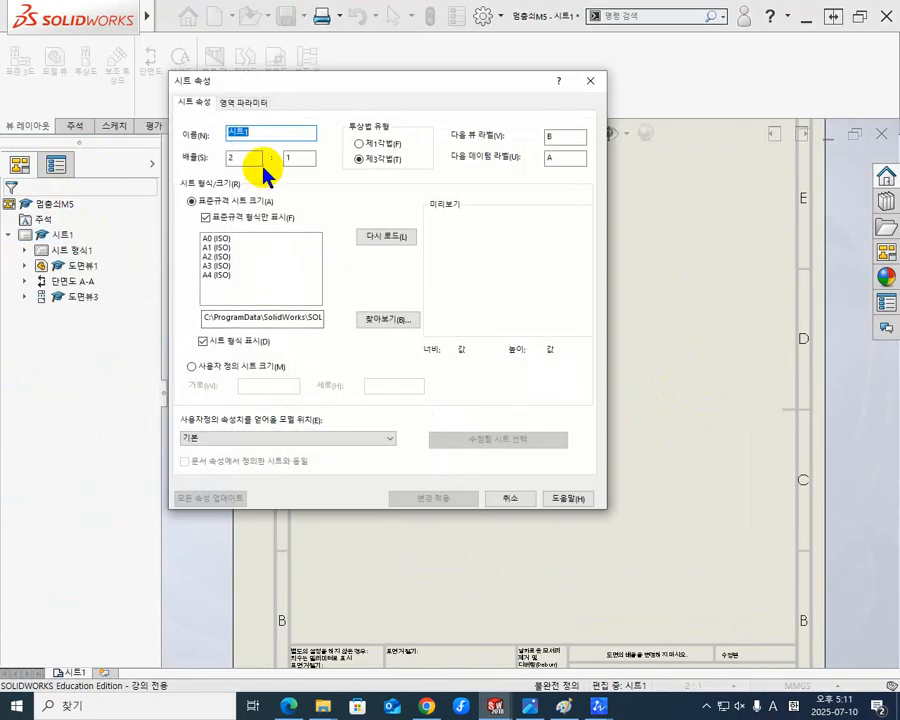
{"action": "type", "text": "1"}
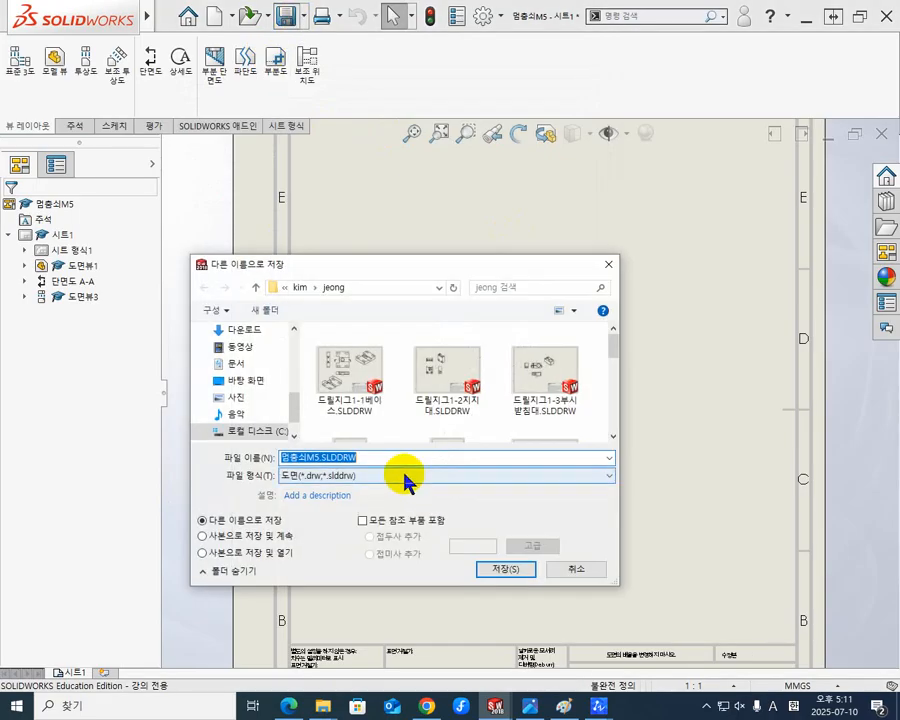
{"action": "left_click", "coordinate": [524, 571]}
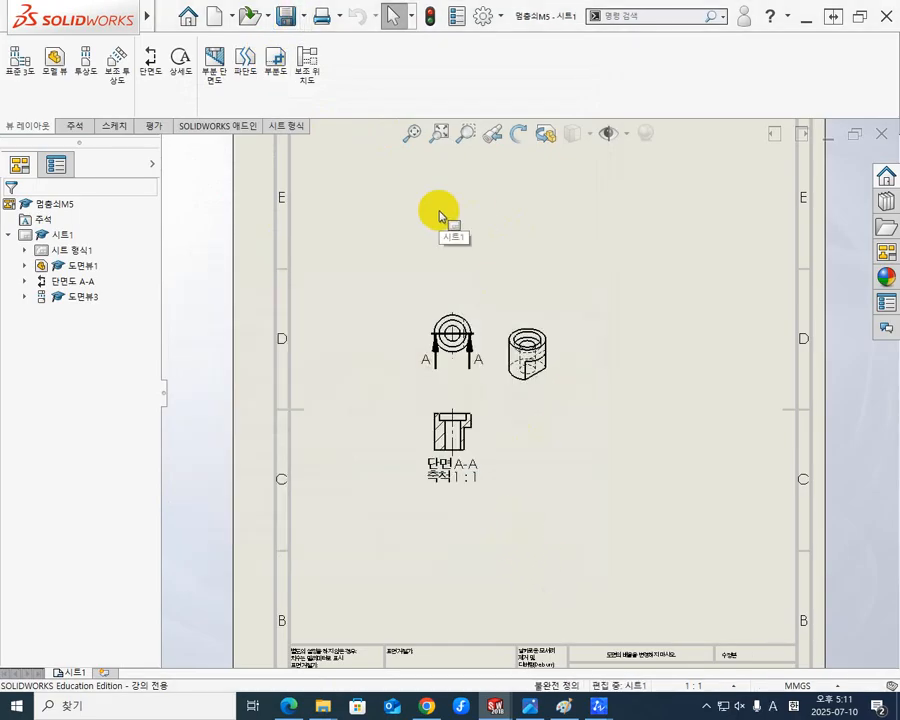
Save a copy of the drawing in Dwg format as 멈춤쇠M5.DWG
{"action": "left_click", "coordinate": [298, 17]}
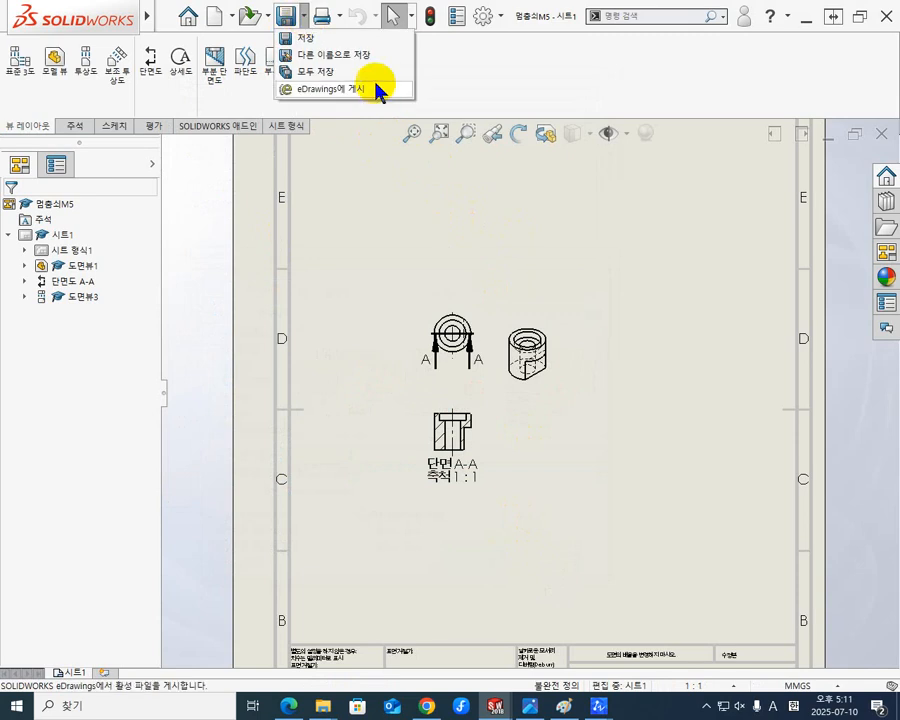
{"action": "left_click", "coordinate": [342, 56]}
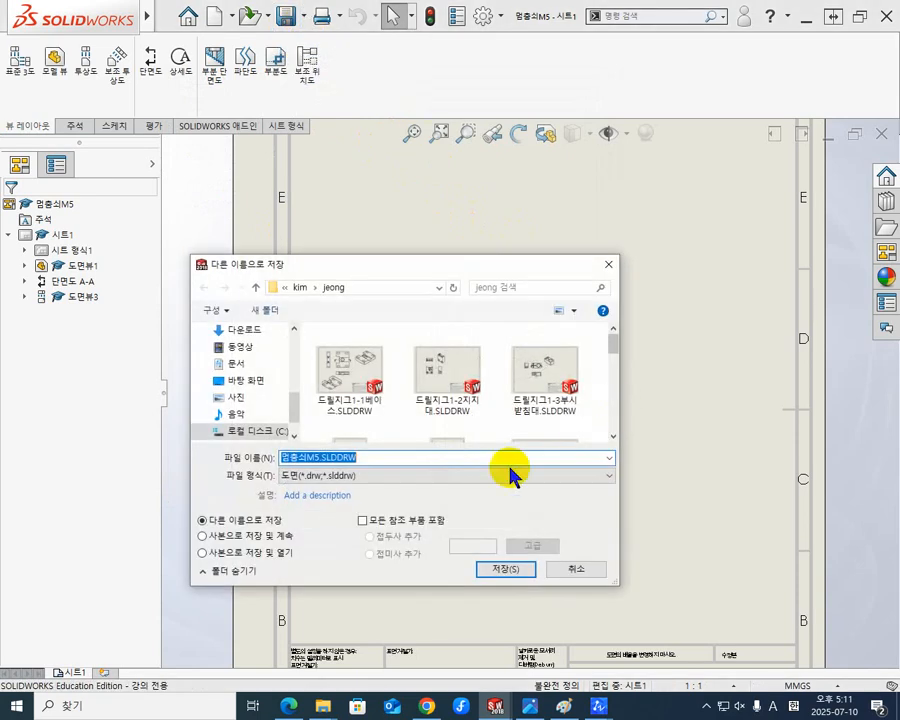
{"action": "left_click", "coordinate": [482, 477]}
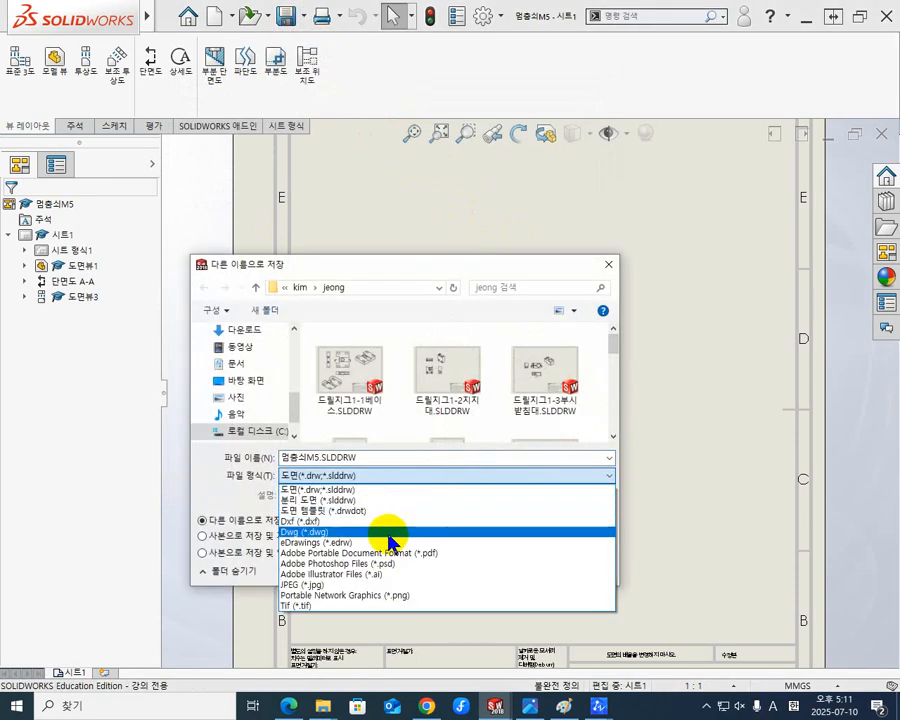
{"action": "left_click", "coordinate": [352, 533]}
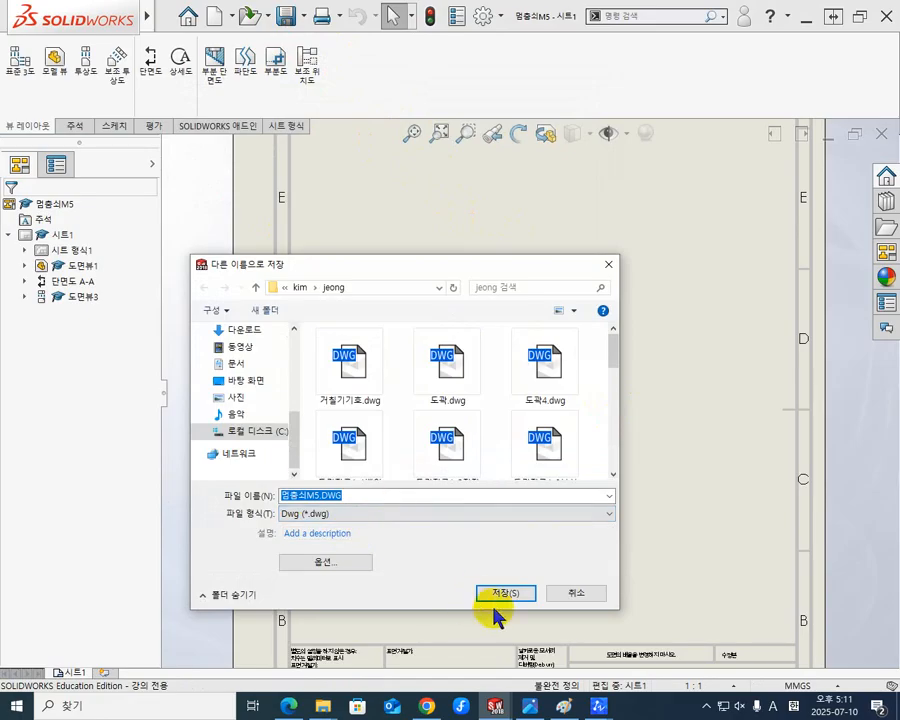
{"action": "left_click", "coordinate": [505, 594]}
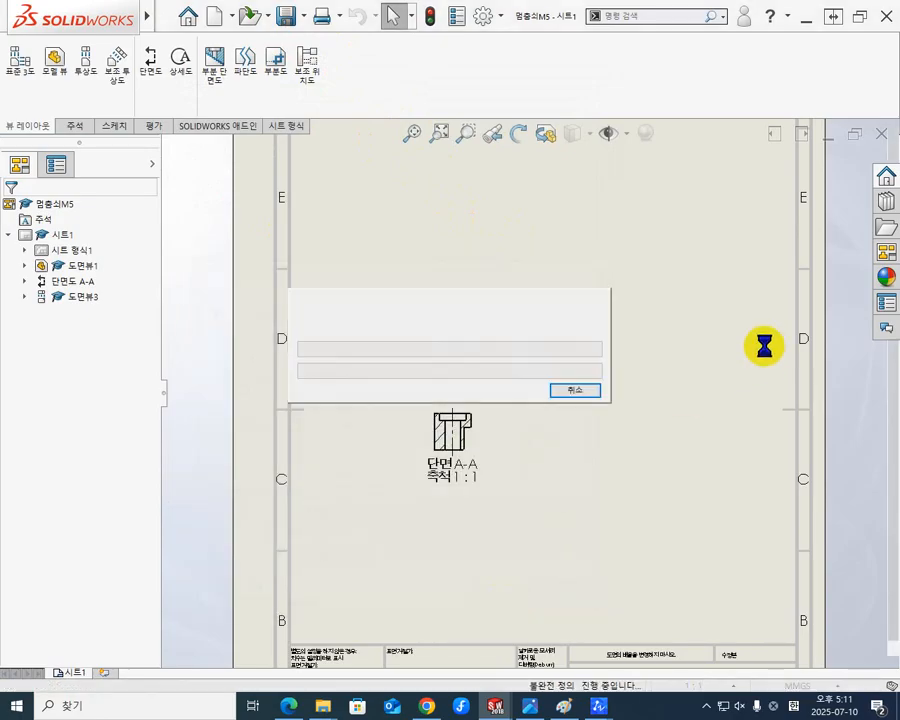
Switch to ZWCAD and open the drawing 멈춤쇠M5.DWG from the jeong folder
{"action": "left_click", "coordinate": [809, 17]}
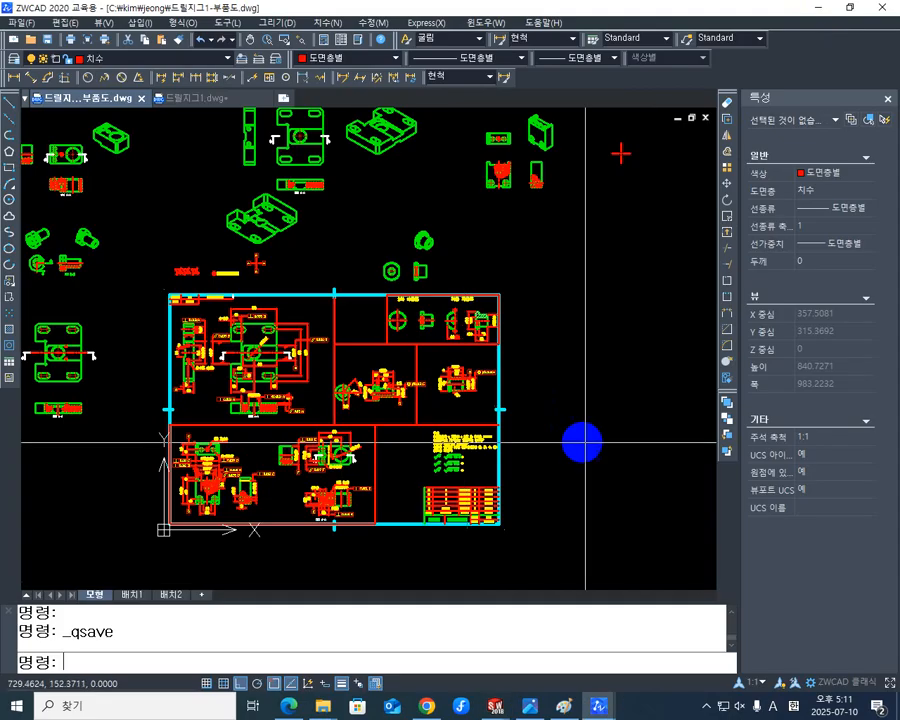
{"action": "scroll", "coordinate": [524, 384], "scroll_direction": "down", "scroll_amount": 3}
{"action": "middle_click_drag", "start_coordinate": [379, 465], "coordinate": [407, 454]}
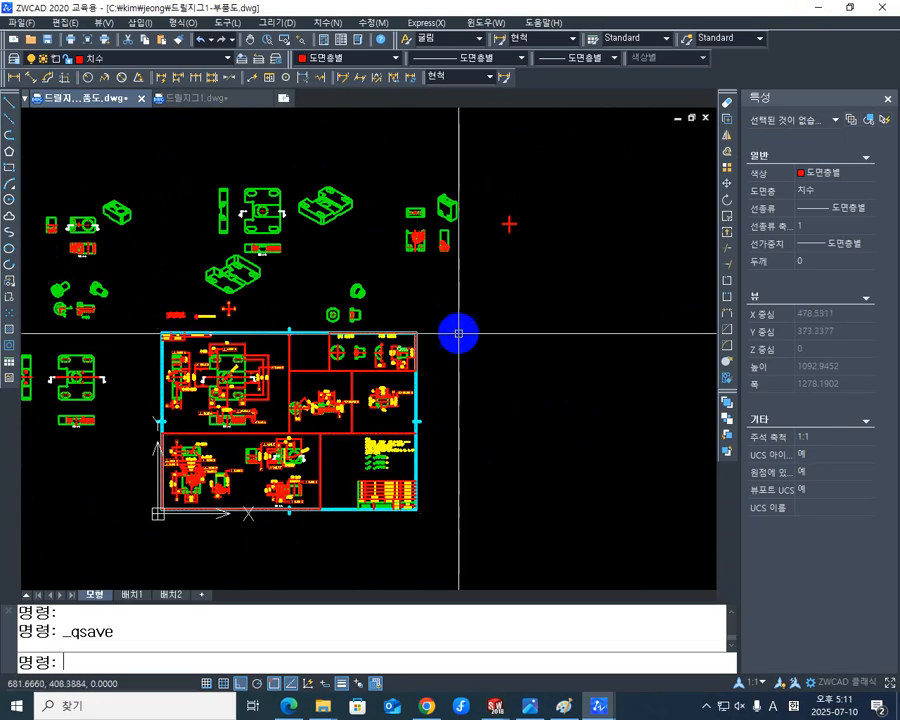
{"action": "type", "text": "OPEN"}
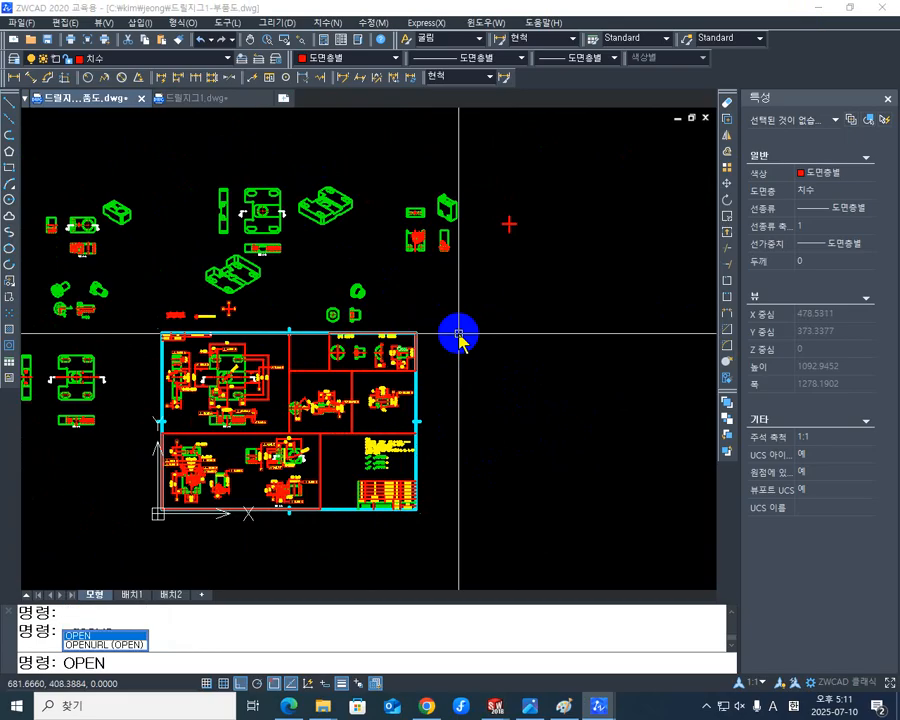
{"action": "key", "text": "Return"}
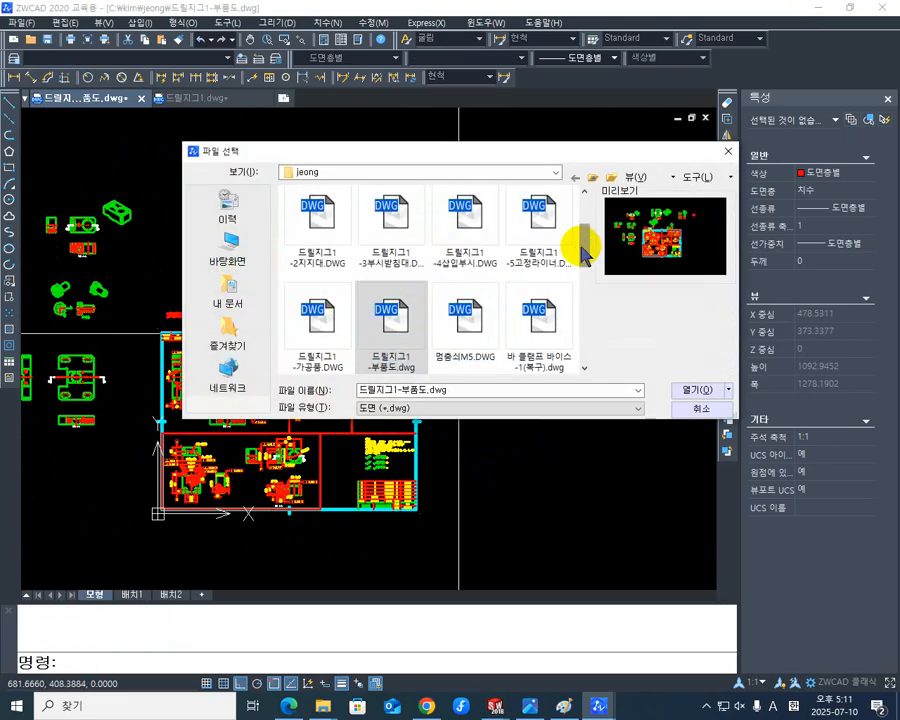
{"action": "left_click", "coordinate": [488, 335]}
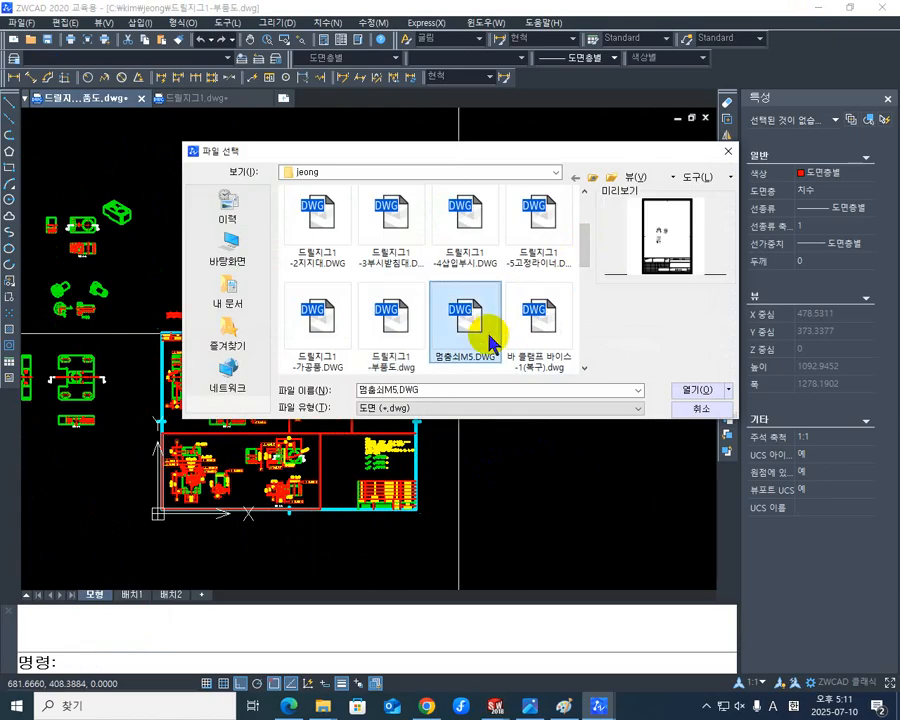
{"action": "left_click", "coordinate": [692, 390]}
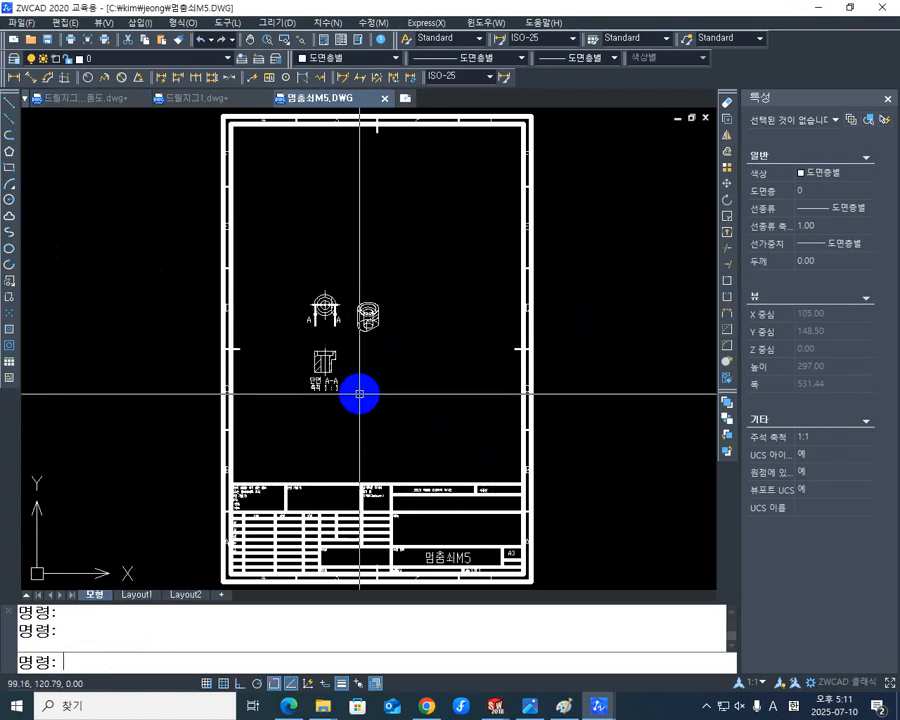
Copy the stop's top, section A-A and isometric views to the clipboard, leaving out the sheet frame
{"action": "scroll", "coordinate": [360, 394], "scroll_direction": "up", "scroll_amount": 2}
{"action": "left_click", "coordinate": [496, 432]}
{"action": "left_click", "coordinate": [354, 220]}
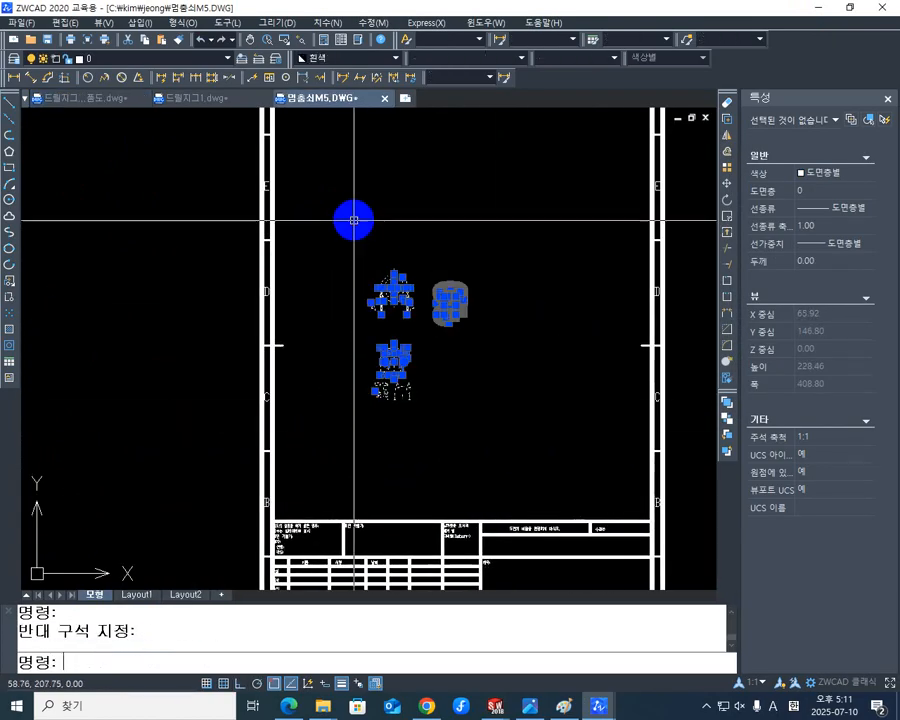
{"action": "key", "text": "ctrl+c"}
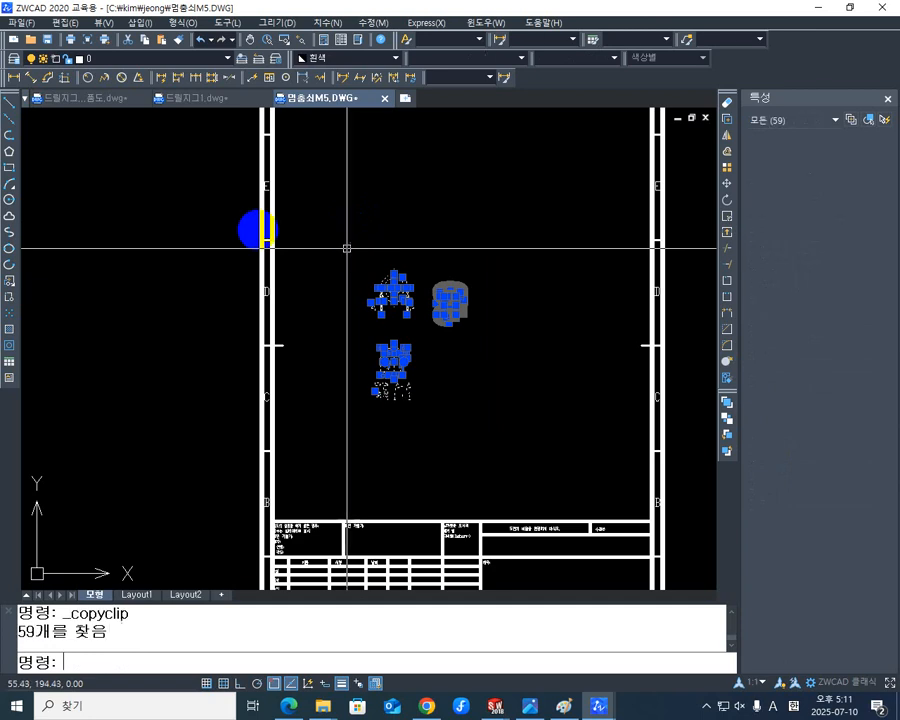
Paste the copied stop views into 드릴지그1-부품도.dwg, in the empty space to the right of the drawing border
{"action": "left_click", "coordinate": [80, 98]}
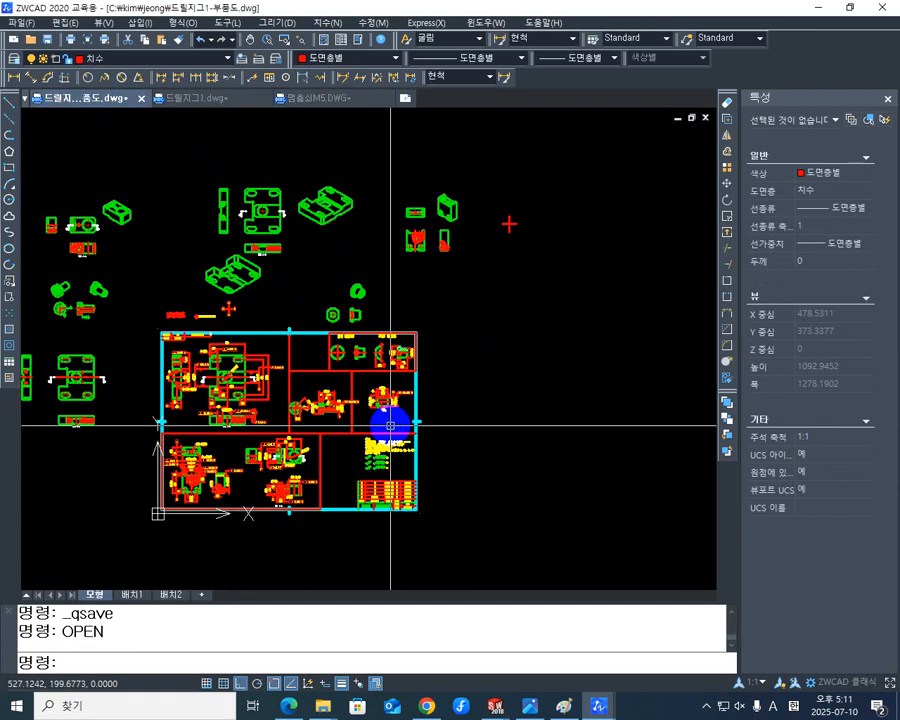
{"action": "middle_click_drag", "start_coordinate": [444, 419], "coordinate": [442, 410]}
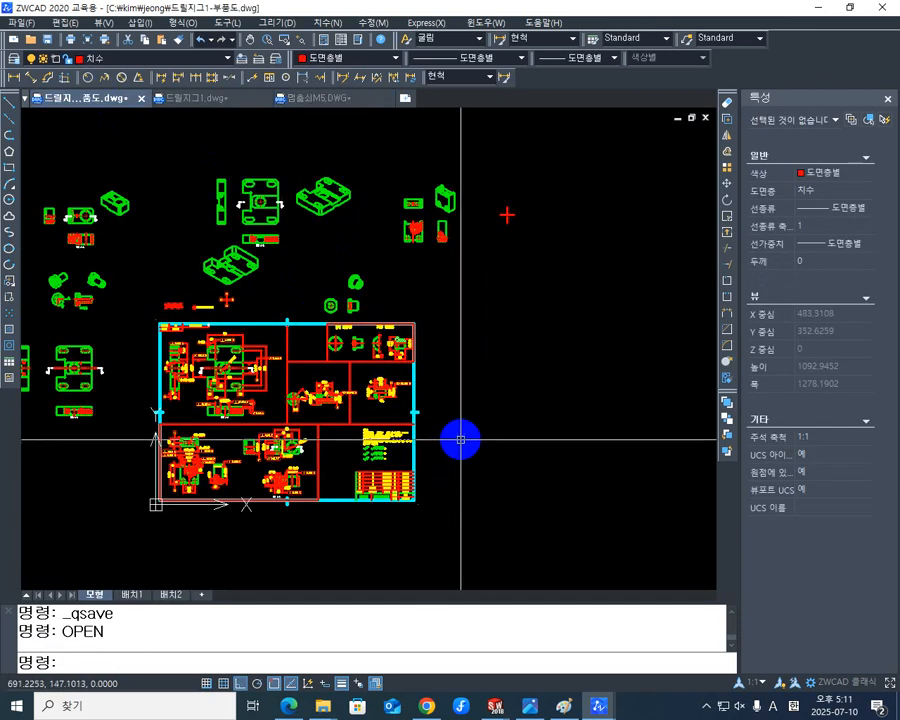
{"action": "key", "text": "ctrl+v"}
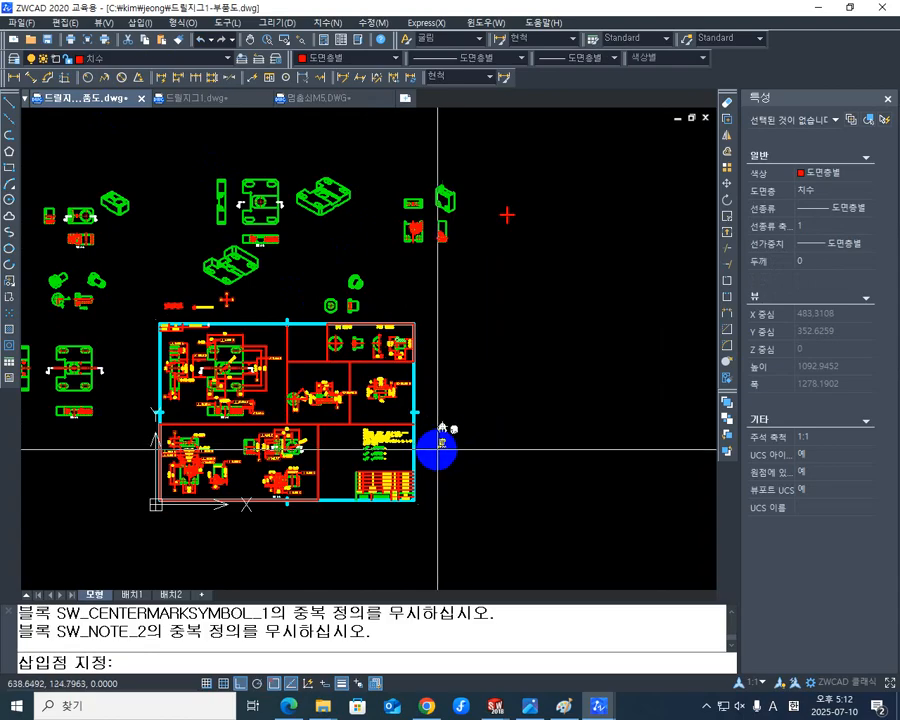
{"action": "left_click", "coordinate": [440, 452]}
{"action": "scroll", "coordinate": [444, 449], "scroll_direction": "up", "scroll_amount": 4}
{"action": "middle_click_drag", "start_coordinate": [490, 455], "coordinate": [639, 377]}
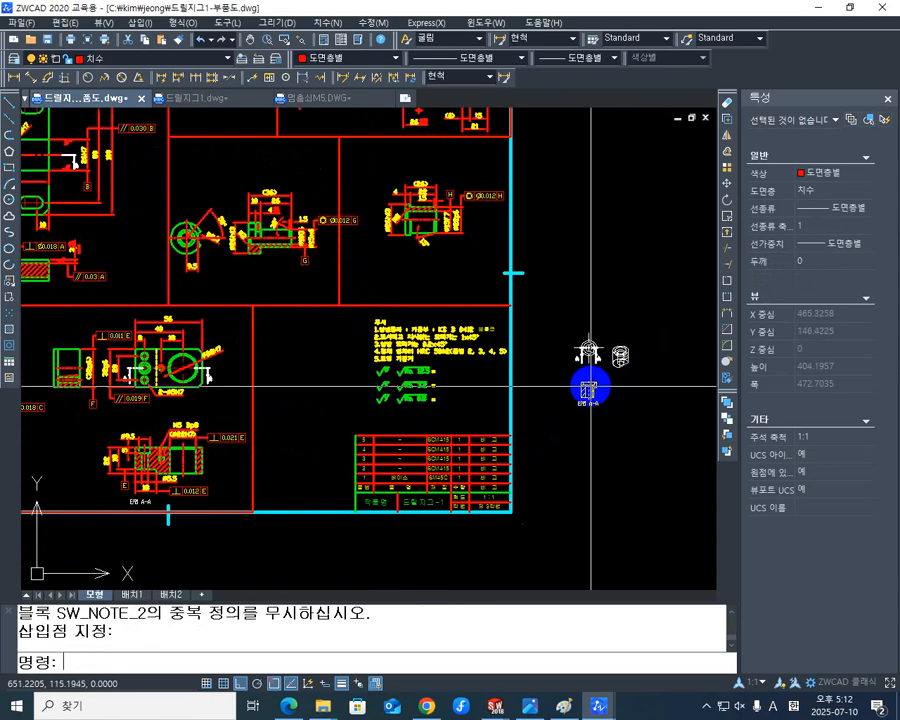
{"action": "middle_click_drag", "start_coordinate": [580, 391], "coordinate": [528, 417]}
{"action": "scroll", "coordinate": [584, 384], "scroll_direction": "up", "scroll_amount": 3}
{"action": "mouse_move", "coordinate": [584, 384]}
{"action": "middle_mouse_down"}
{"action": "mouse_move", "coordinate": [567, 422]}
{"action": "mouse_move", "coordinate": [576, 422]}
{"action": "mouse_move", "coordinate": [569, 396]}
{"action": "middle_mouse_up"}
{"action": "key", "text": "Escape"}
{"action": "key", "text": "Escape"}
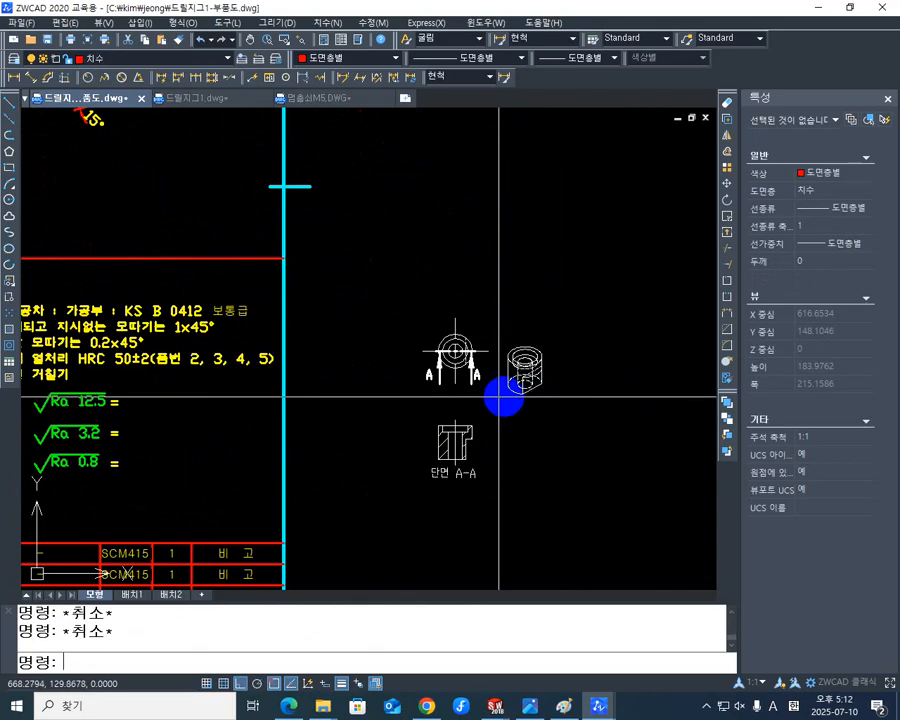
{"action": "middle_click_drag", "start_coordinate": [484, 404], "coordinate": [515, 398]}
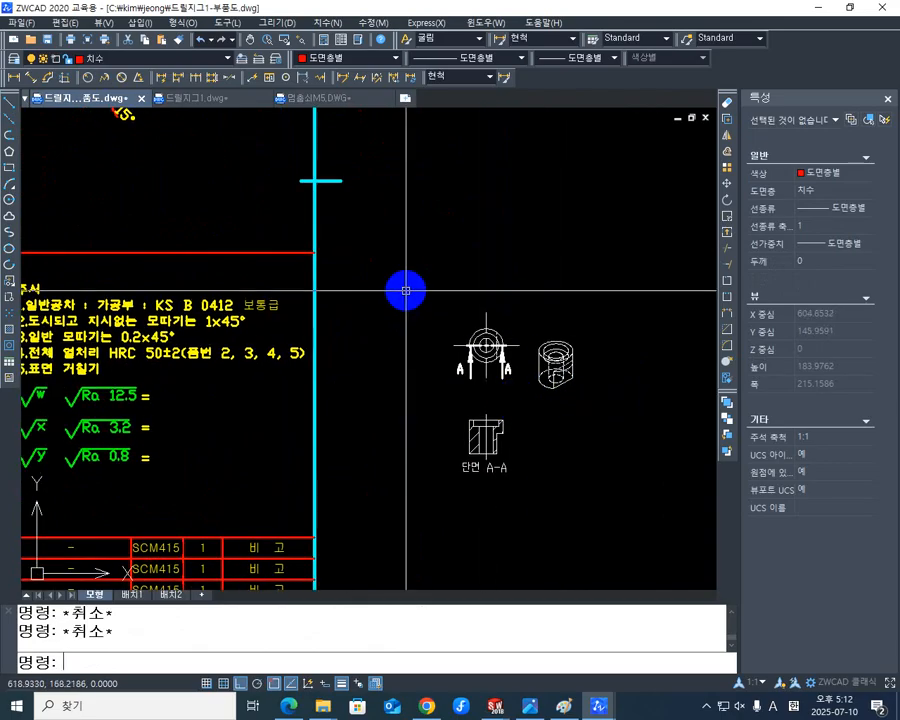
Move the pasted stop views with Ortho off to the free area above the border's upper-left corner, beside the green bushing views
{"action": "scroll", "coordinate": [401, 349], "scroll_direction": "down", "scroll_amount": 3}
{"action": "scroll", "coordinate": [401, 349], "scroll_direction": "down", "scroll_amount": 4}
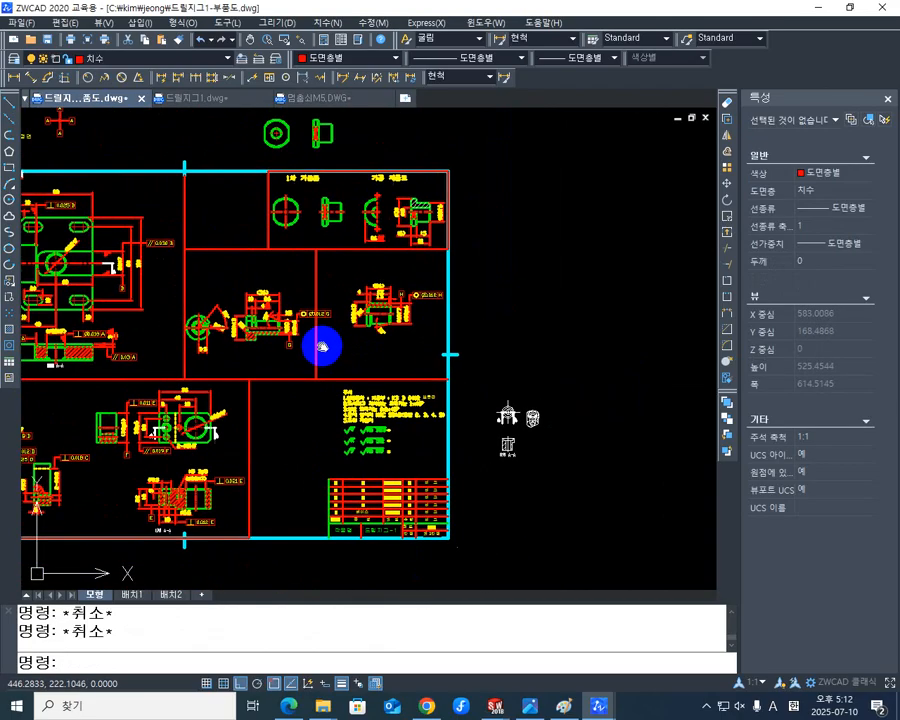
{"action": "middle_click_drag", "start_coordinate": [481, 409], "coordinate": [539, 436]}
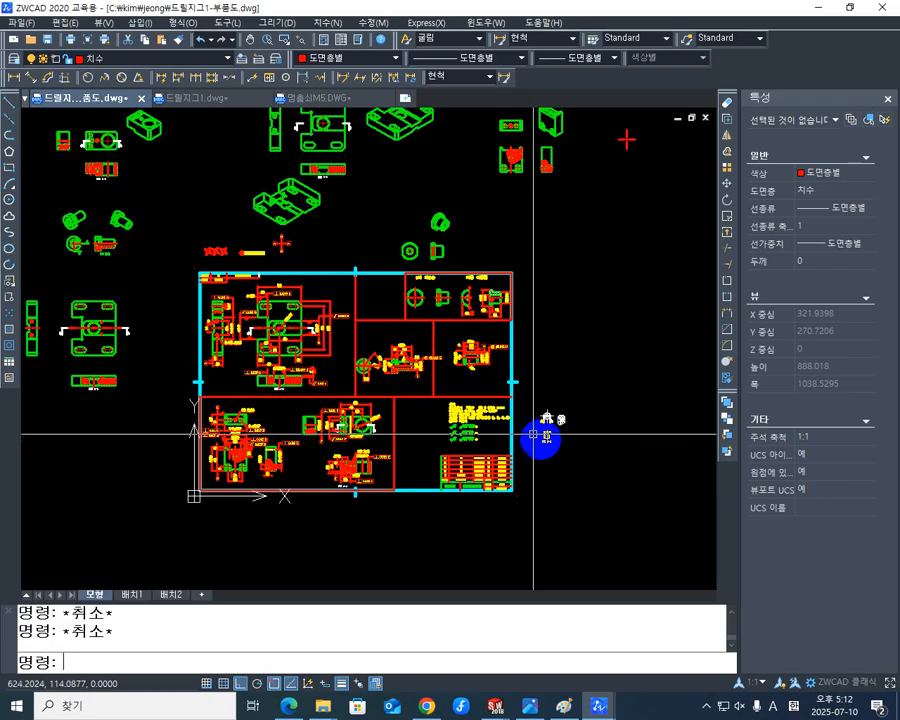
{"action": "type", "text": "M"}
{"action": "key", "text": "Return"}
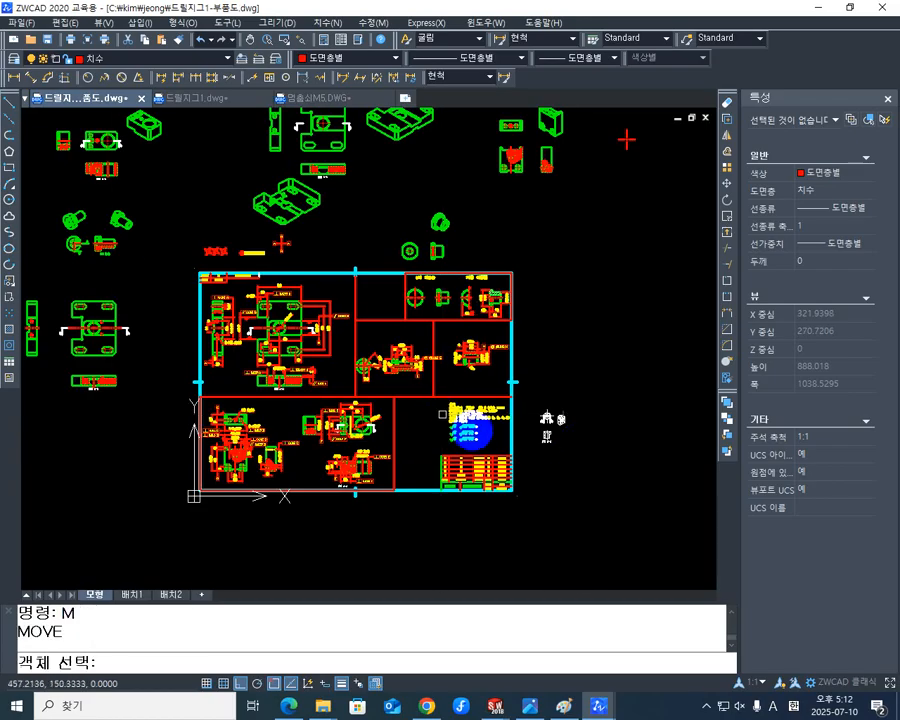
{"action": "left_click", "coordinate": [580, 463]}
{"action": "left_click", "coordinate": [531, 400]}
{"action": "key", "text": "Return"}
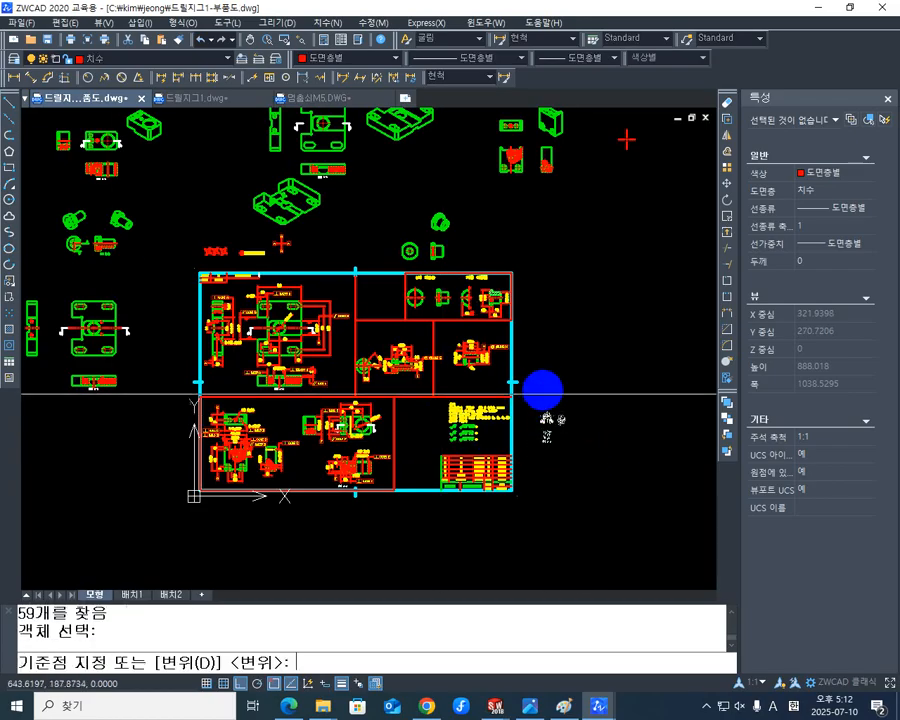
{"action": "left_click", "coordinate": [544, 416]}
{"action": "middle_click_drag", "start_coordinate": [133, 276], "coordinate": [212, 349]}
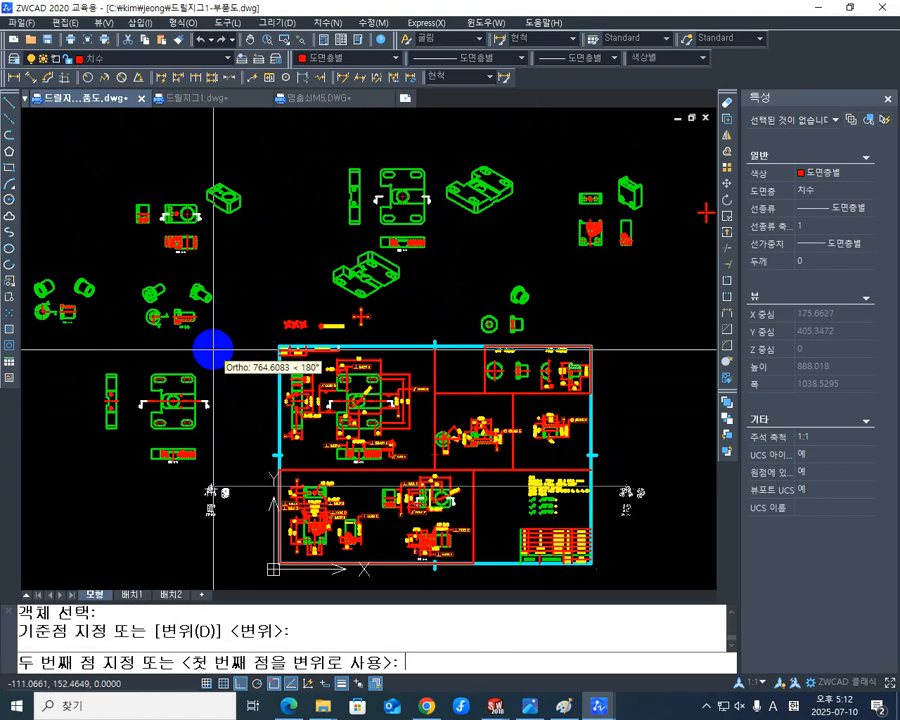
{"action": "key", "text": "F8"}
{"action": "scroll", "coordinate": [210, 330], "scroll_direction": "up", "scroll_amount": 2}
{"action": "scroll", "coordinate": [376, 350], "scroll_direction": "up", "scroll_amount": 2}
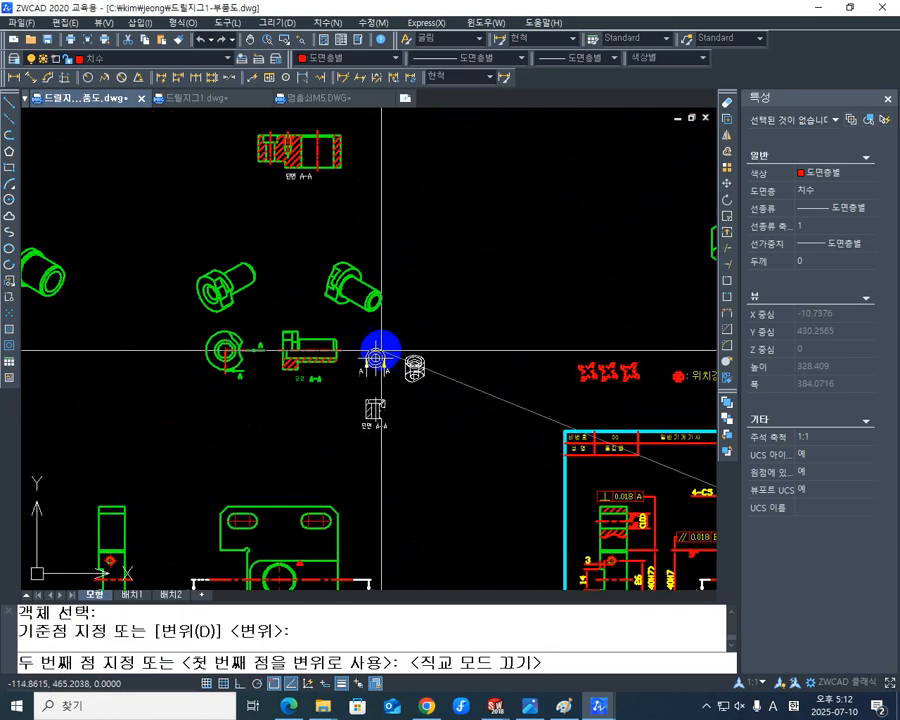
{"action": "left_click", "coordinate": [477, 294]}
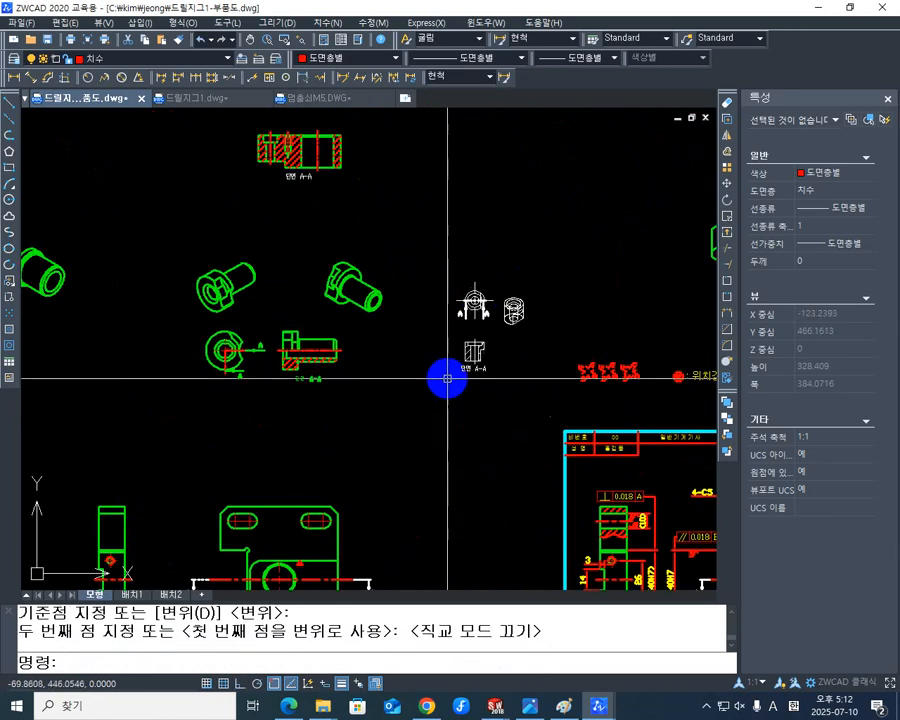
Match the properties of all the moved stop views to the green outline of the bushing's isometric view
{"action": "scroll", "coordinate": [440, 378], "scroll_direction": "up", "scroll_amount": 3}
{"action": "middle_click_drag", "start_coordinate": [417, 383], "coordinate": [433, 468]}
{"action": "key", "text": "Escape"}
{"action": "key", "text": "Escape"}
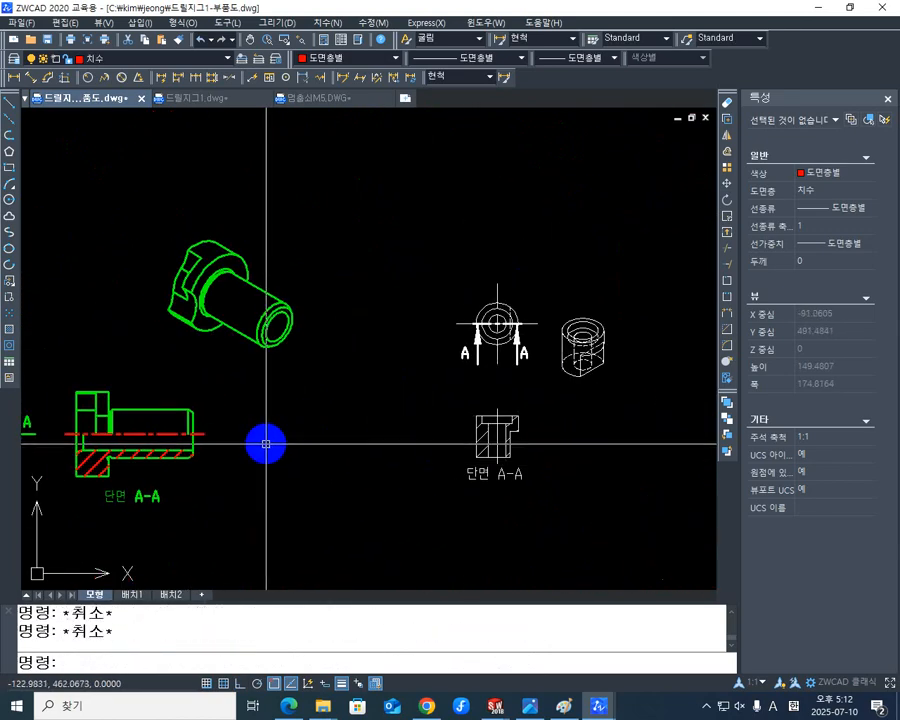
{"action": "type", "text": "MA"}
{"action": "key", "text": "Return"}
{"action": "left_click", "coordinate": [240, 330]}
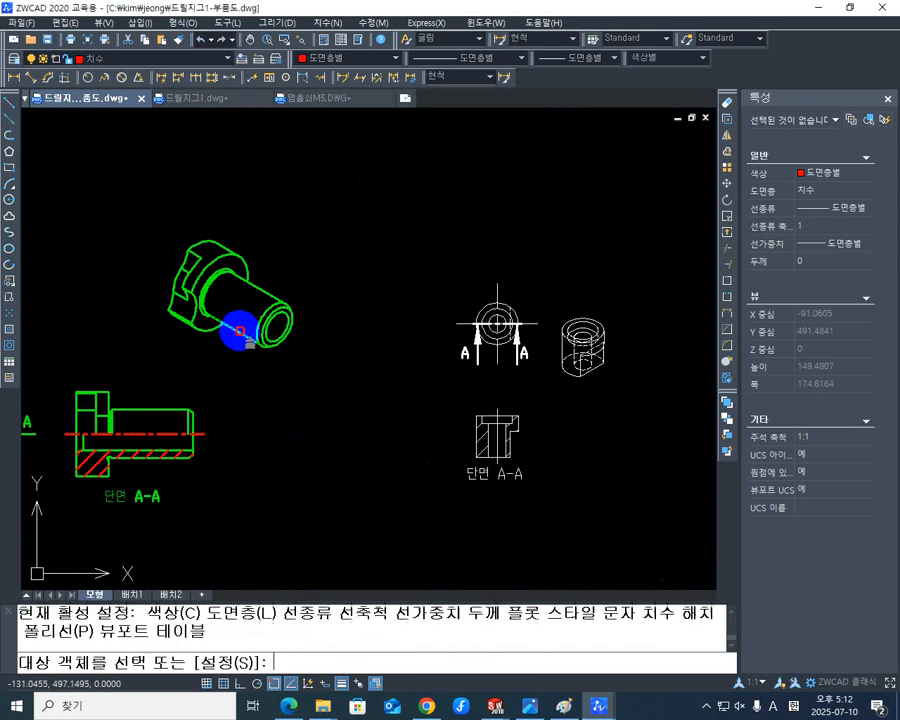
{"action": "left_click", "coordinate": [671, 555]}
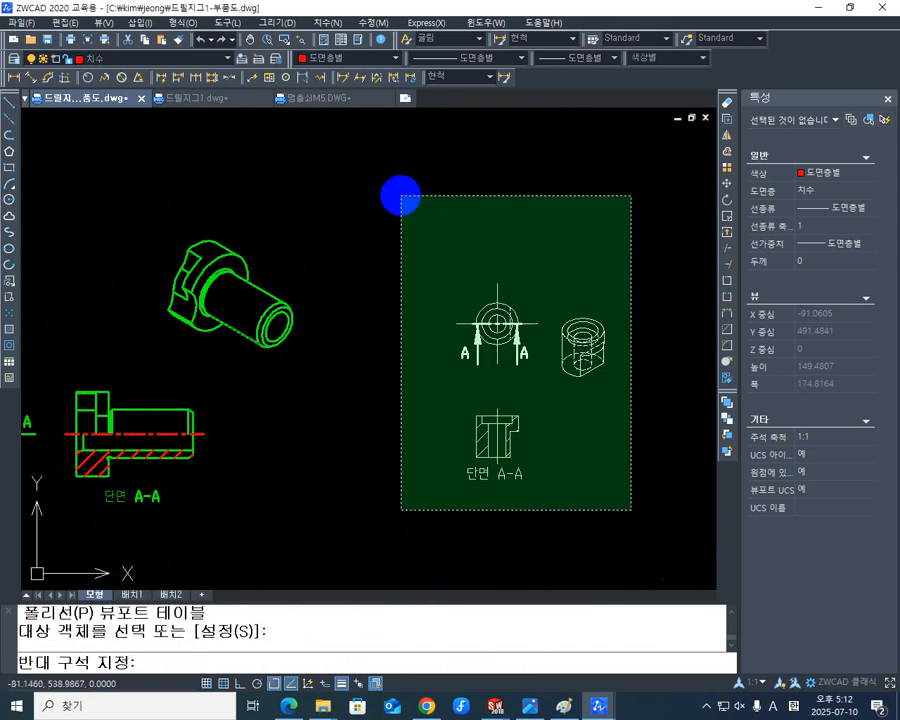
{"action": "left_click", "coordinate": [400, 193]}
{"action": "mouse_move", "coordinate": [447, 400]}
{"action": "middle_mouse_down"}
{"action": "mouse_move", "coordinate": [395, 325]}
{"action": "mouse_move", "coordinate": [395, 364]}
{"action": "middle_mouse_up"}
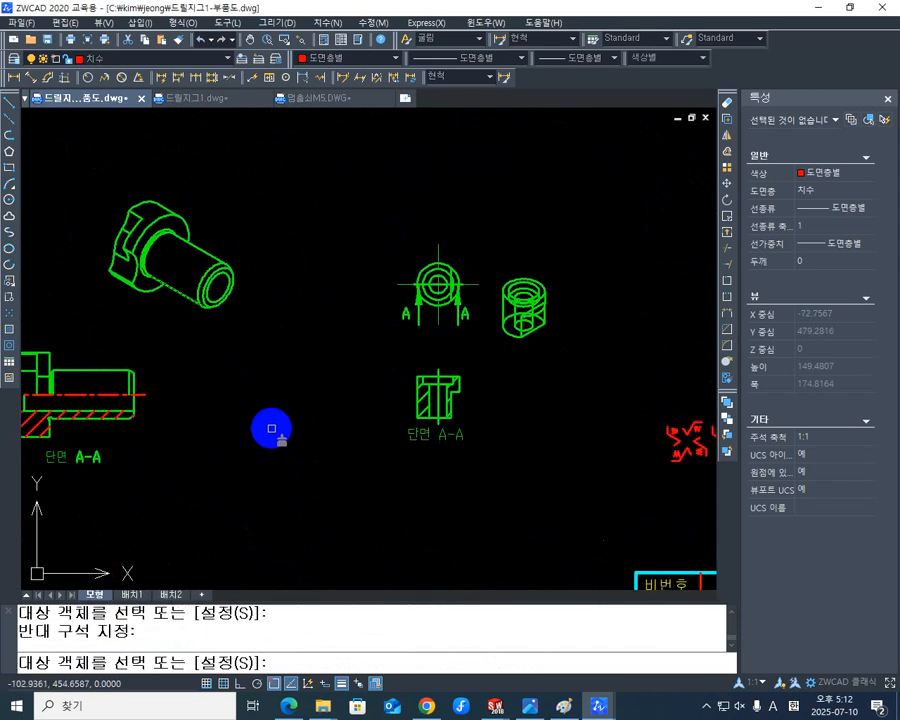
{"action": "key", "text": "Escape"}
Match the centerline of the stop's section A-A view to the red centerline of the bushing section
{"action": "middle_click_drag", "start_coordinate": [271, 428], "coordinate": [324, 330]}
{"action": "key", "text": "Return"}
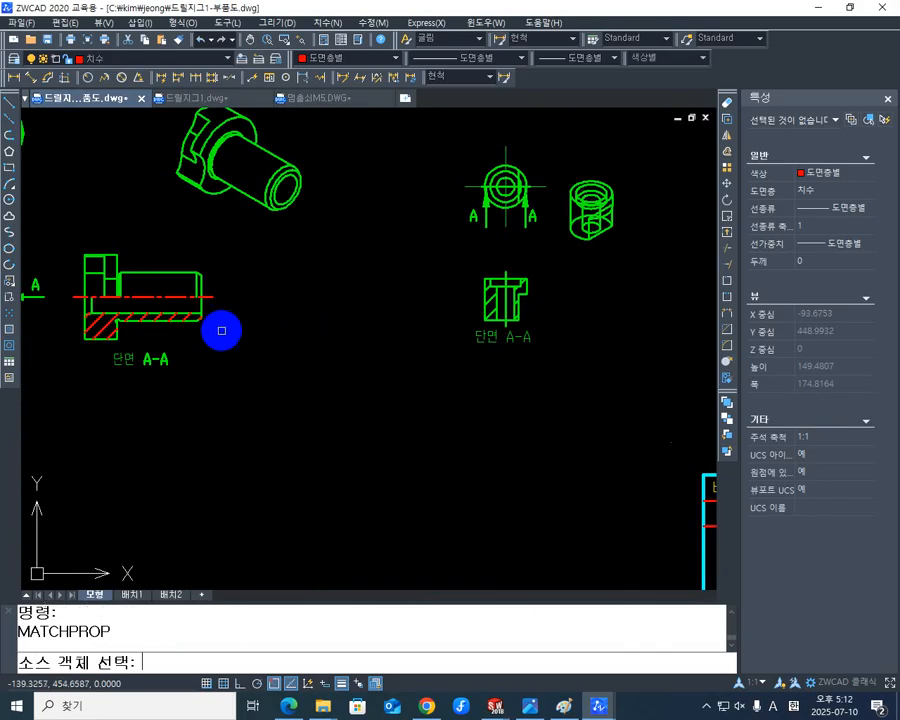
{"action": "left_click", "coordinate": [182, 298]}
{"action": "scroll", "coordinate": [508, 348], "scroll_direction": "up", "scroll_amount": 3}
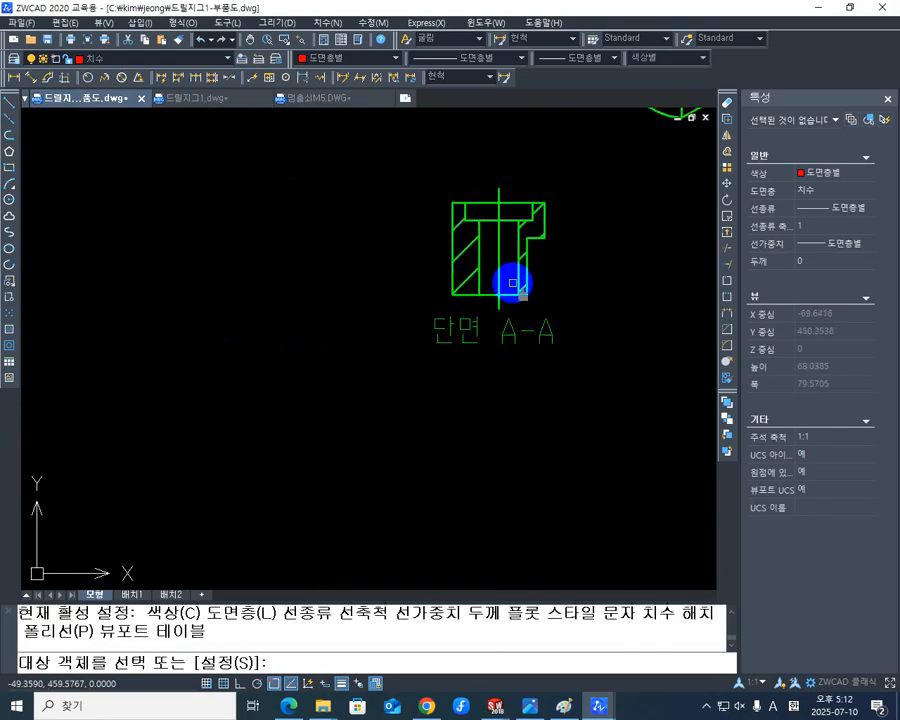
{"action": "left_click", "coordinate": [498, 252]}
Apply the same red centerline properties to the center mark and horizontal section line of the stop's top view
{"action": "mouse_move", "coordinate": [509, 169]}
{"action": "middle_mouse_down"}
{"action": "mouse_move", "coordinate": [425, 362]}
{"action": "mouse_move", "coordinate": [425, 544]}
{"action": "middle_mouse_up"}
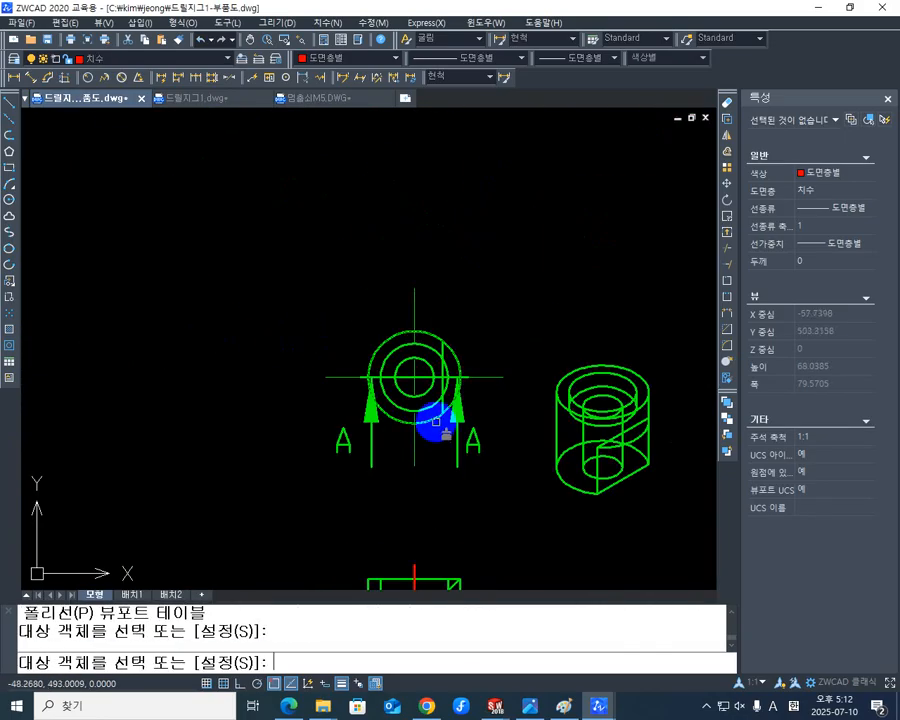
{"action": "left_click", "coordinate": [422, 302]}
{"action": "left_click", "coordinate": [360, 273]}
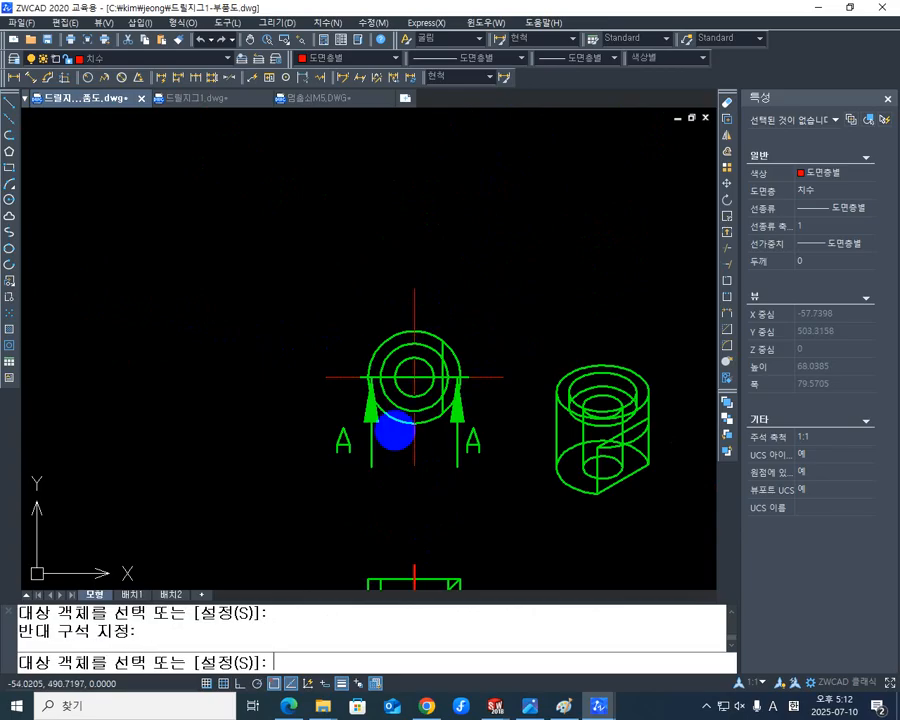
{"action": "scroll", "coordinate": [392, 430], "scroll_direction": "up", "scroll_amount": 5}
{"action": "scroll", "coordinate": [390, 490], "scroll_direction": "down", "scroll_amount": 5}
{"action": "mouse_move", "coordinate": [460, 516]}
{"action": "middle_mouse_down"}
{"action": "mouse_move", "coordinate": [396, 410]}
{"action": "mouse_move", "coordinate": [394, 384]}
{"action": "middle_mouse_up"}
{"action": "left_click", "coordinate": [364, 334]}
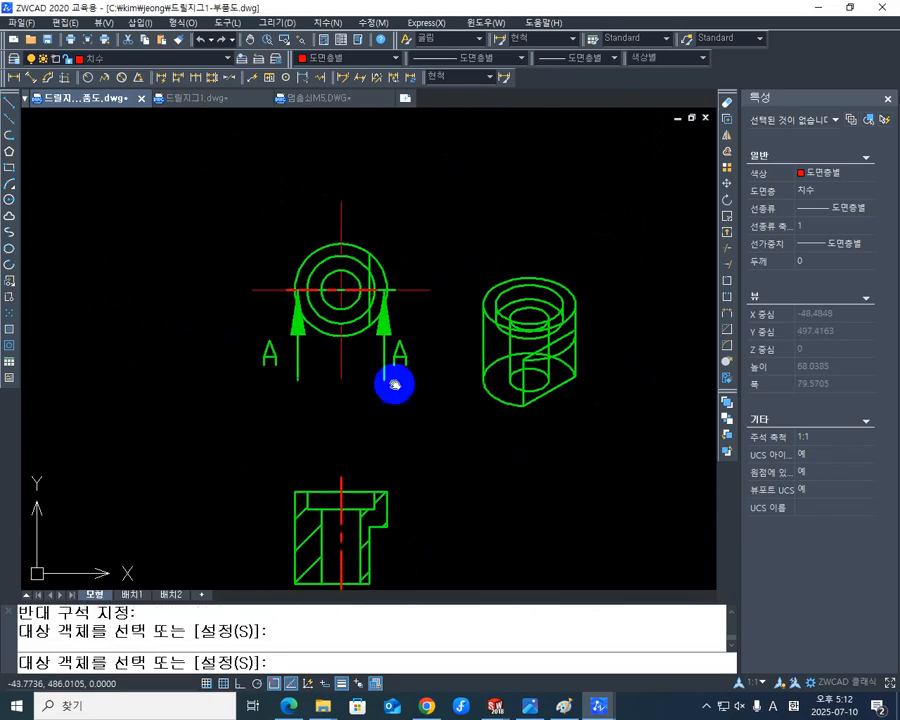
{"action": "scroll", "coordinate": [382, 400], "scroll_direction": "down", "scroll_amount": 1}
{"action": "mouse_move", "coordinate": [447, 475]}
{"action": "middle_mouse_down"}
{"action": "mouse_move", "coordinate": [348, 381]}
{"action": "mouse_move", "coordinate": [317, 411]}
{"action": "mouse_move", "coordinate": [306, 363]}
{"action": "mouse_move", "coordinate": [303, 381]}
{"action": "middle_mouse_up"}
{"action": "scroll", "coordinate": [346, 418], "scroll_direction": "down", "scroll_amount": 2}
{"action": "key", "text": "Escape"}
{"action": "key", "text": "Escape"}
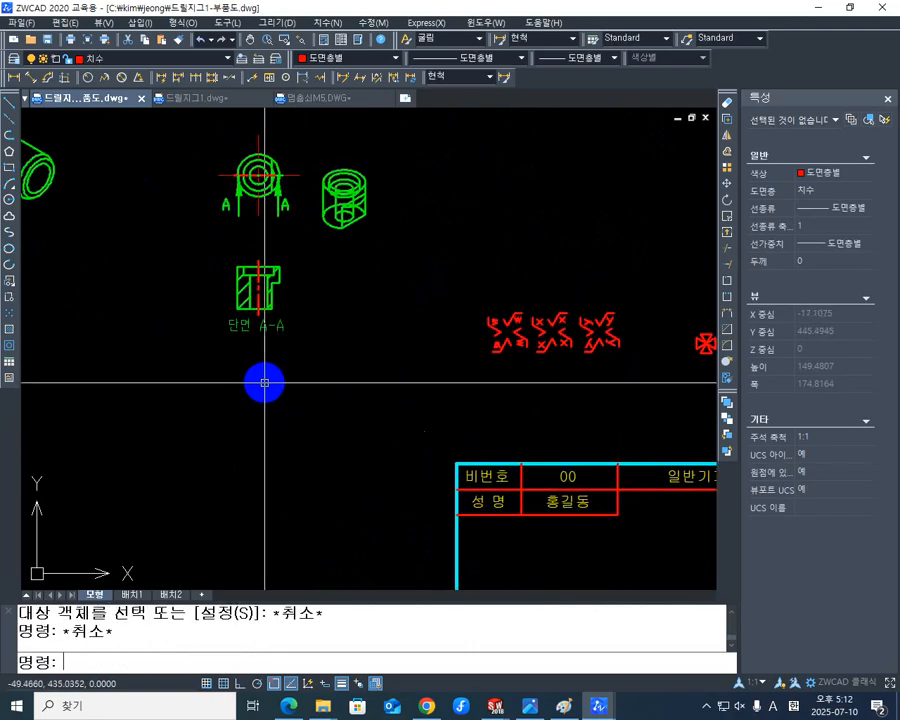
Copy the stop's top view and section A-A view into the empty frame area left of the notes and title block
{"action": "type", "text": "co"}
{"action": "key", "text": "Return"}
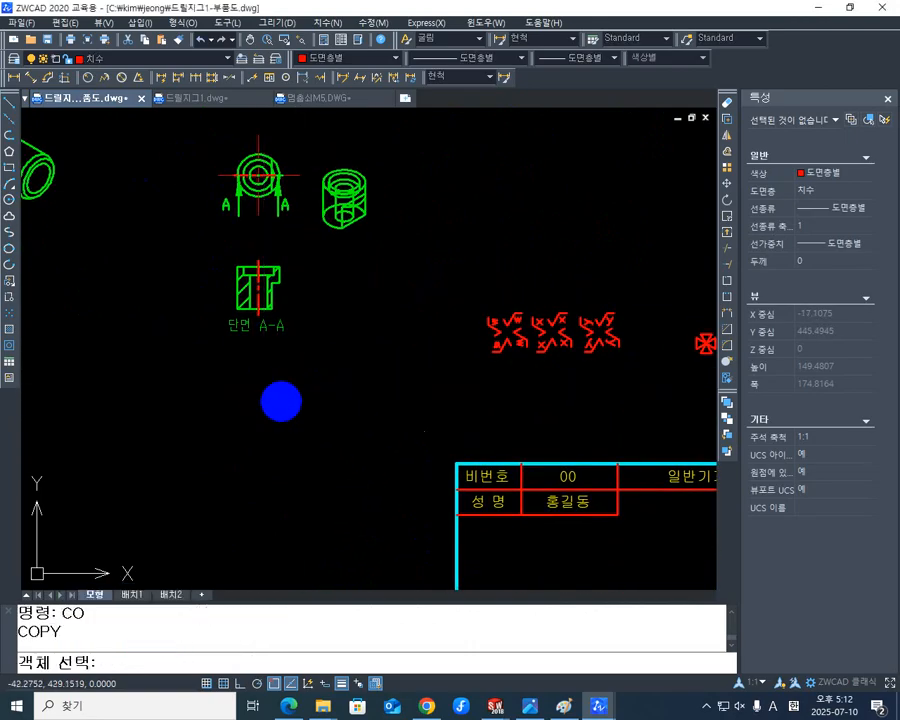
{"action": "left_click", "coordinate": [300, 386]}
{"action": "left_click", "coordinate": [190, 139]}
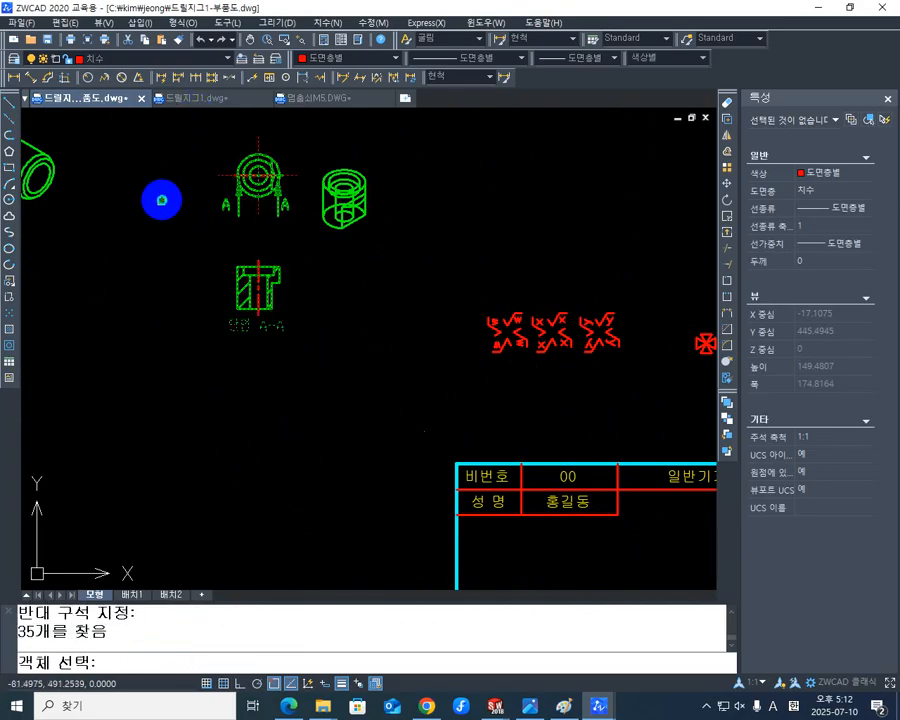
{"action": "key", "text": "Return"}
{"action": "left_click", "coordinate": [256, 176]}
{"action": "middle_click_drag", "start_coordinate": [308, 393], "coordinate": [137, 215]}
{"action": "scroll", "coordinate": [269, 302], "scroll_direction": "down", "scroll_amount": 4}
{"action": "middle_click_drag", "start_coordinate": [464, 416], "coordinate": [58, 181]}
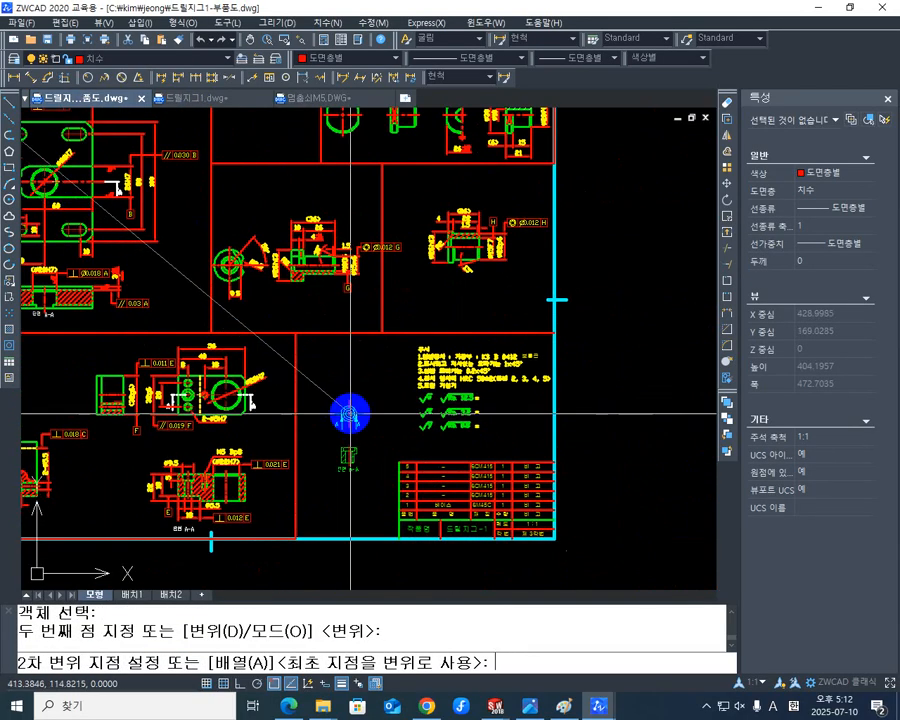
{"action": "left_click", "coordinate": [349, 411]}
{"action": "key", "text": "Escape"}
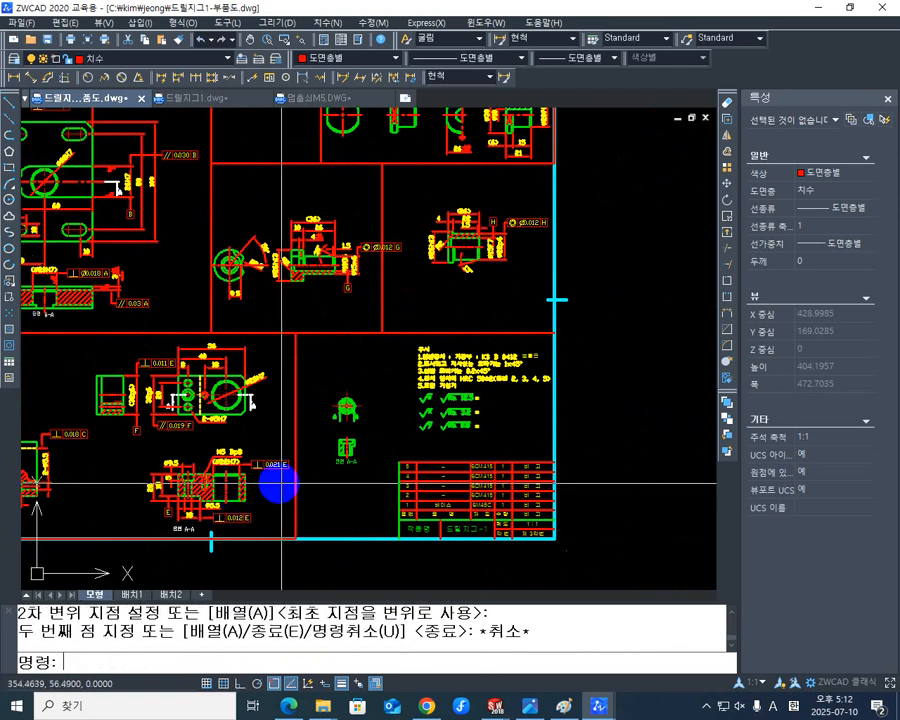
Put both hatches of the copied section A-A view beside the notes on the 가는실선 layer
{"action": "scroll", "coordinate": [278, 483], "scroll_direction": "up", "scroll_amount": 8}
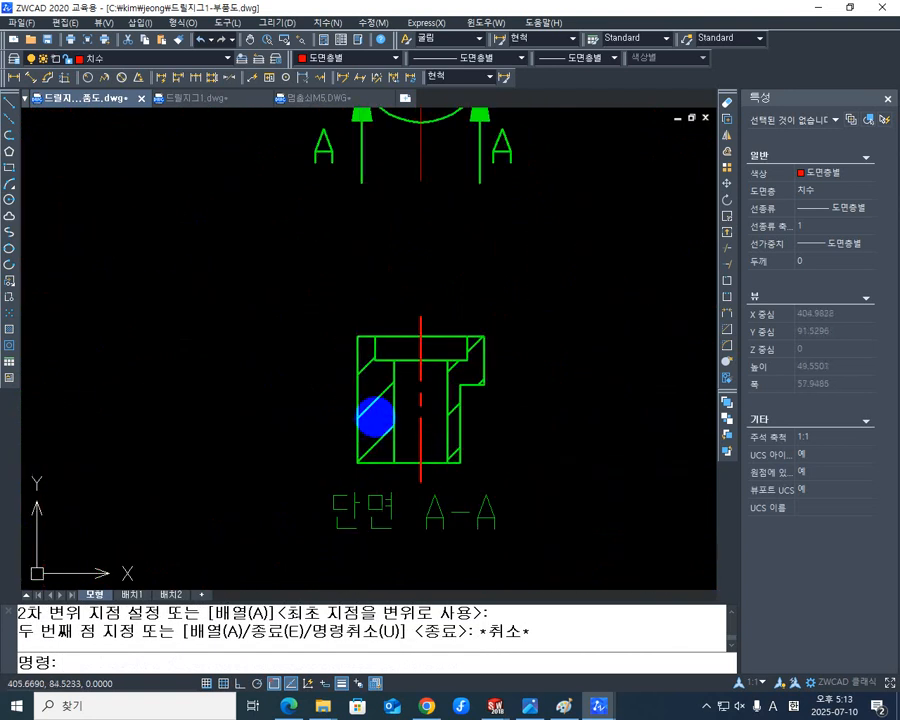
{"action": "left_click", "coordinate": [371, 392]}
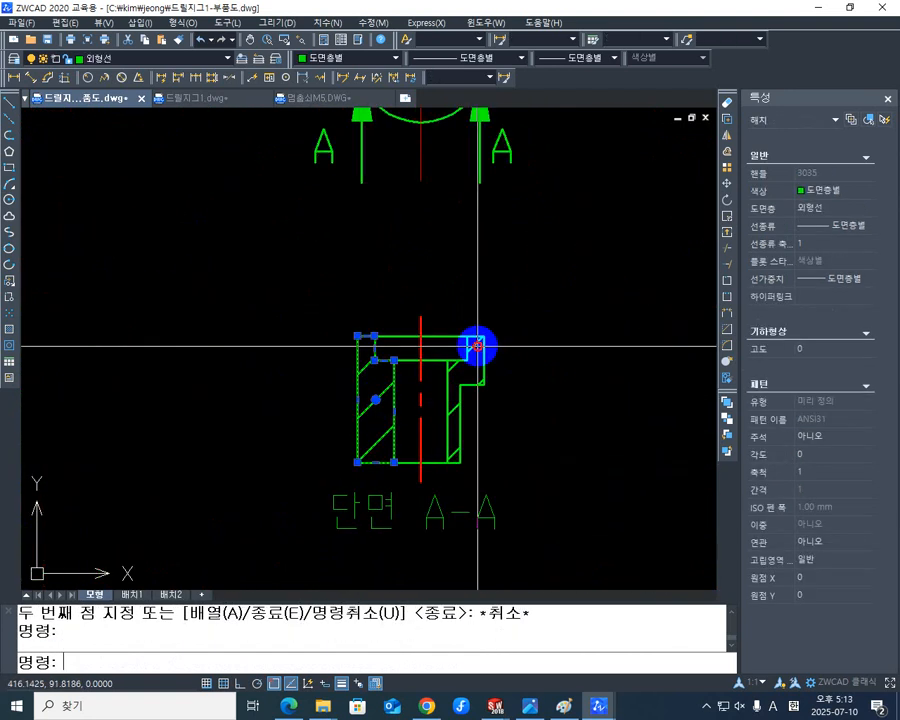
{"action": "left_click", "coordinate": [476, 347]}
{"action": "left_click", "coordinate": [155, 60]}
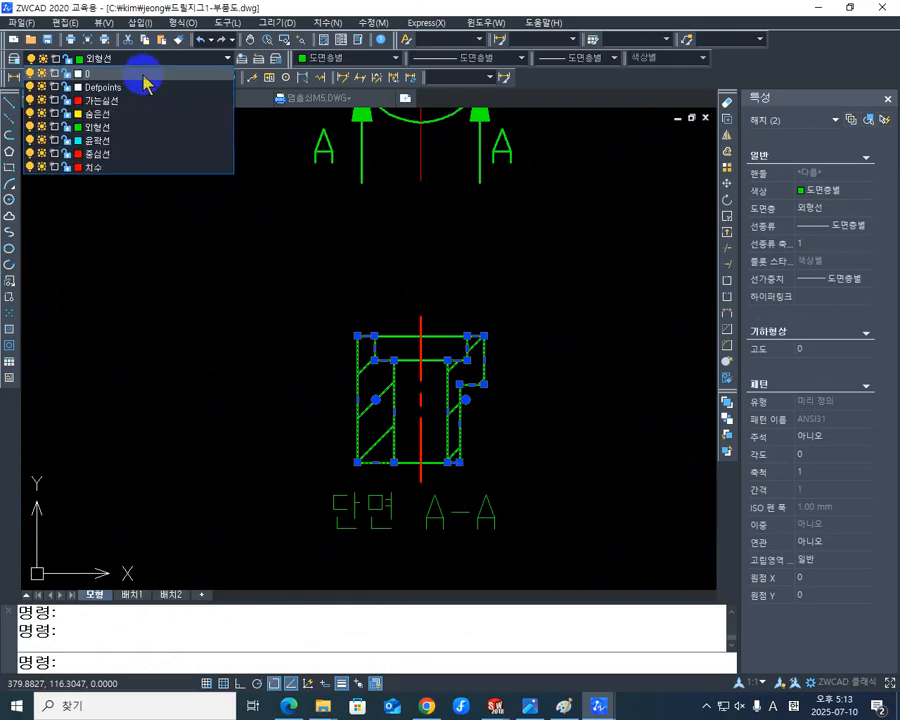
{"action": "left_click", "coordinate": [110, 106]}
{"action": "key", "text": "Escape"}
Put both hatches of the original stop's section A-A view outside the sheet frame on the 가는실선 layer
{"action": "scroll", "coordinate": [165, 282], "scroll_direction": "down", "scroll_amount": 6}
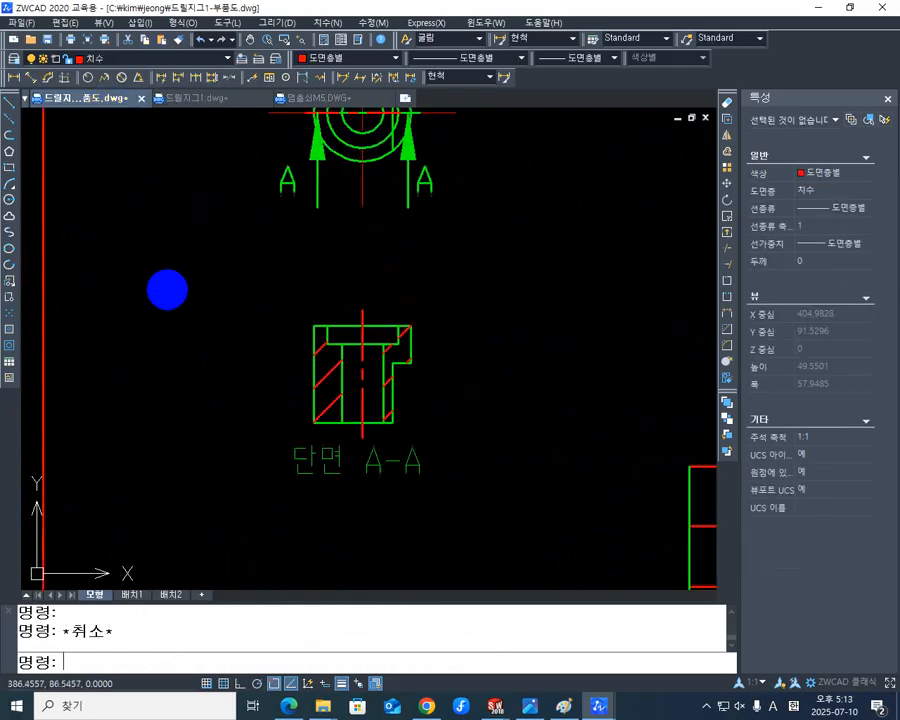
{"action": "scroll", "coordinate": [352, 314], "scroll_direction": "up", "scroll_amount": 4}
{"action": "scroll", "coordinate": [176, 184], "scroll_direction": "up", "scroll_amount": 1}
{"action": "middle_click_drag", "start_coordinate": [176, 184], "coordinate": [576, 490]}
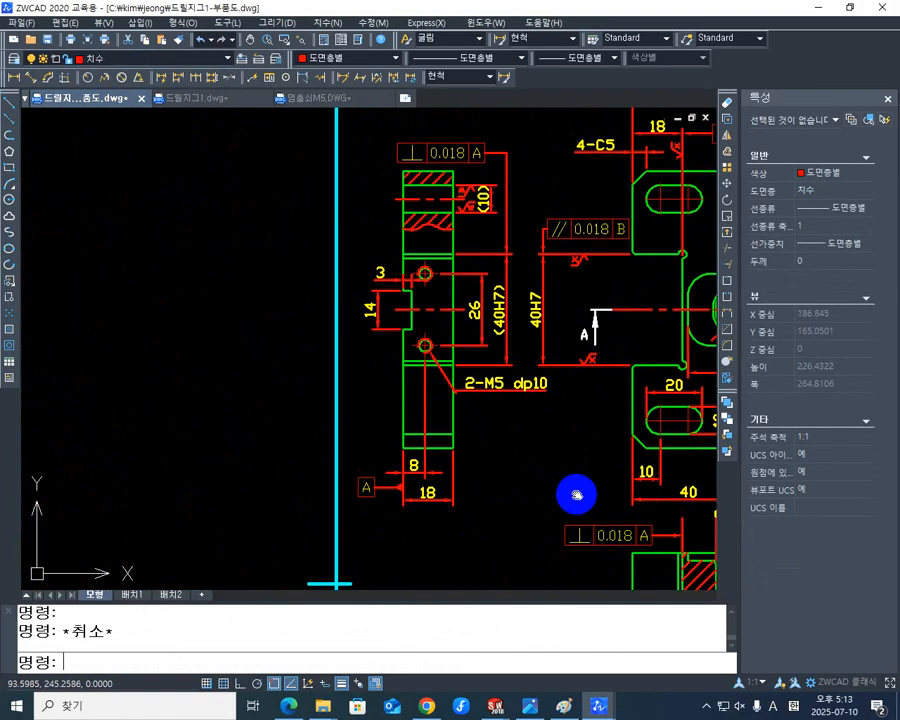
{"action": "scroll", "coordinate": [393, 357], "scroll_direction": "down", "scroll_amount": 5}
{"action": "scroll", "coordinate": [348, 271], "scroll_direction": "down", "scroll_amount": 1}
{"action": "middle_click_drag", "start_coordinate": [348, 271], "coordinate": [386, 441]}
{"action": "scroll", "coordinate": [300, 411], "scroll_direction": "up", "scroll_amount": 5}
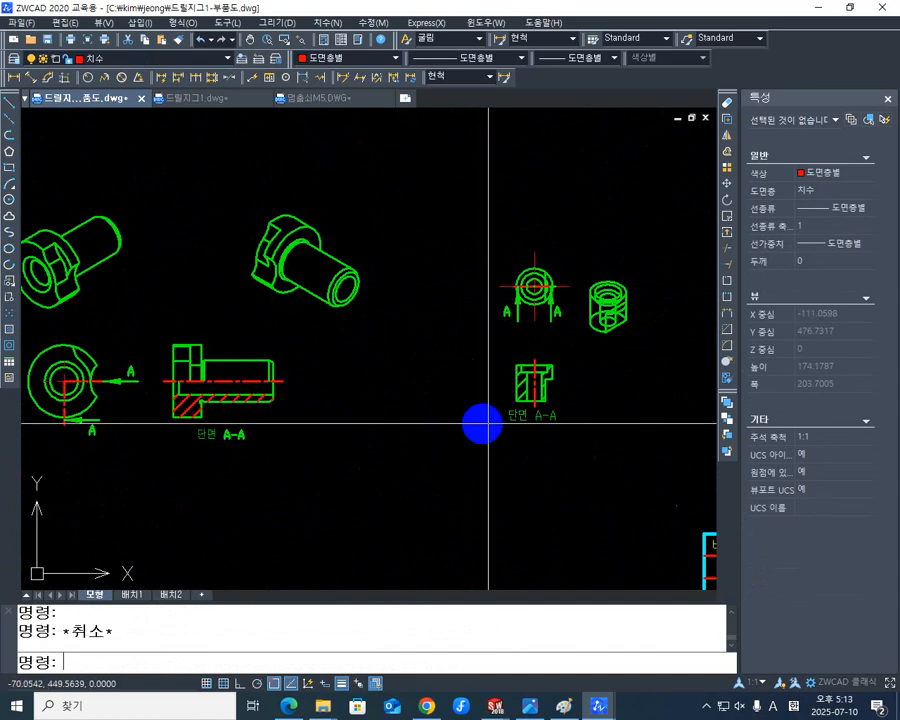
{"action": "scroll", "coordinate": [538, 396], "scroll_direction": "up", "scroll_amount": 2}
{"action": "middle_click_drag", "start_coordinate": [536, 394], "coordinate": [456, 418]}
{"action": "left_click", "coordinate": [408, 379]}
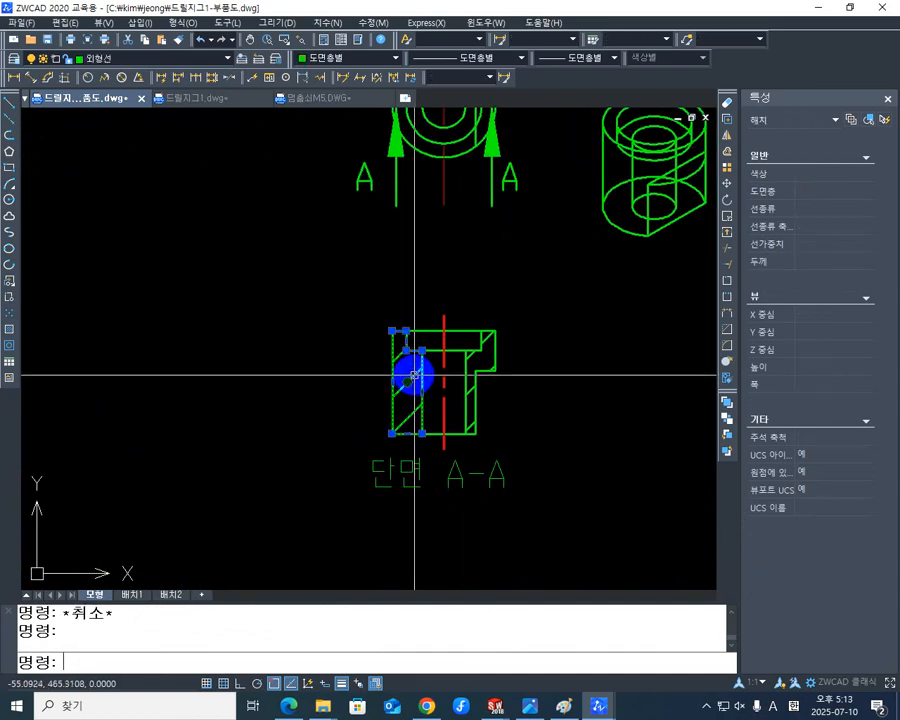
{"action": "scroll", "coordinate": [494, 358], "scroll_direction": "up", "scroll_amount": 3}
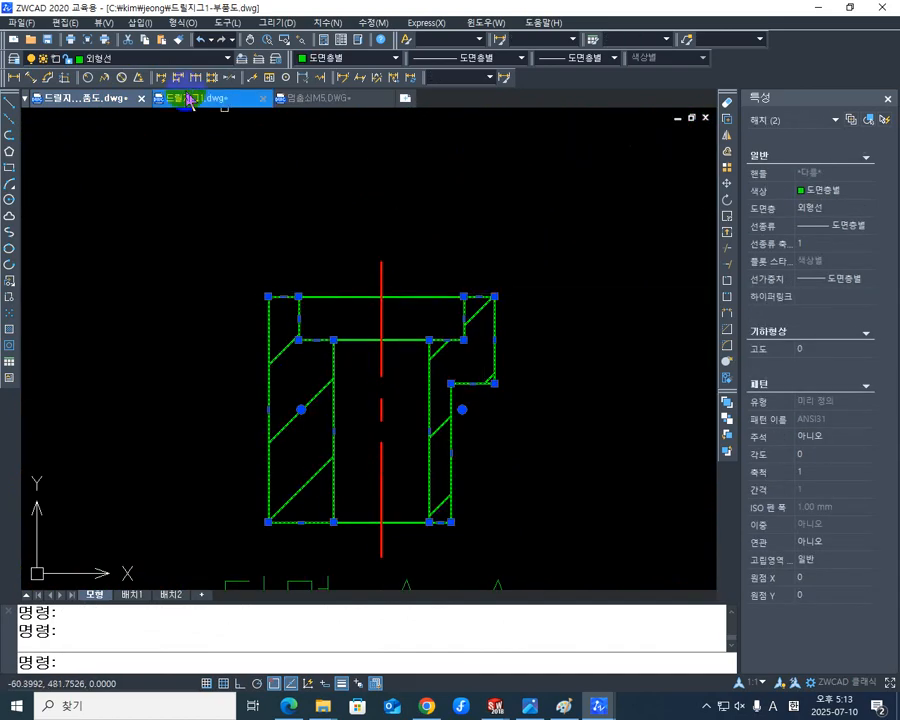
{"action": "left_click", "coordinate": [127, 58]}
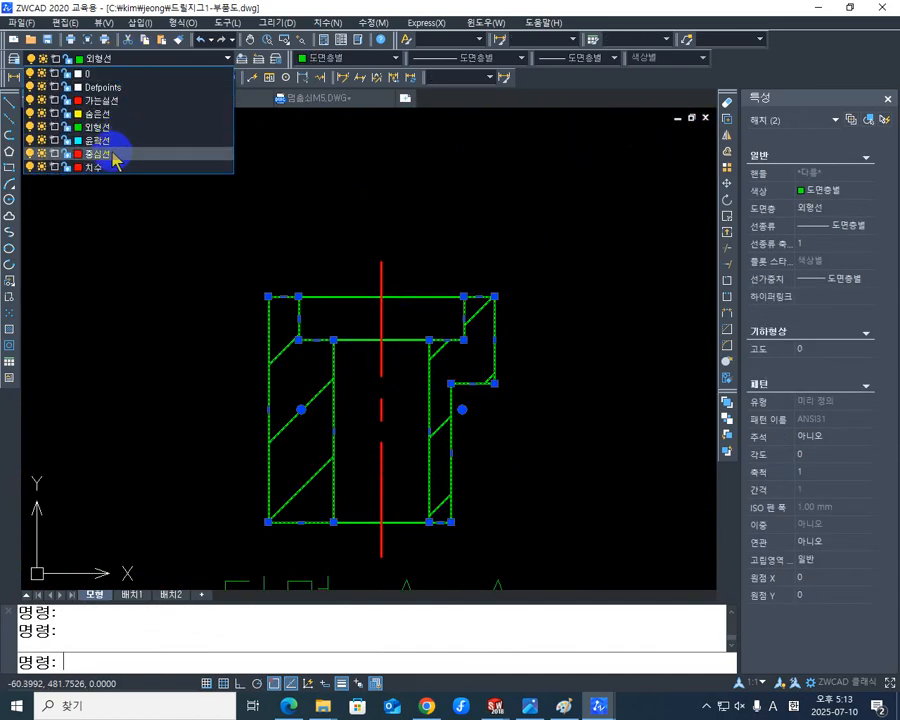
{"action": "left_click", "coordinate": [117, 102]}
{"action": "key", "text": "Escape"}
Erase the red divider lines around the bushing views and product views in the sheet's upper right area
{"action": "scroll", "coordinate": [609, 443], "scroll_direction": "down", "scroll_amount": 4}
{"action": "middle_click_drag", "start_coordinate": [609, 443], "coordinate": [145, 268]}
{"action": "scroll", "coordinate": [189, 273], "scroll_direction": "down", "scroll_amount": 3}
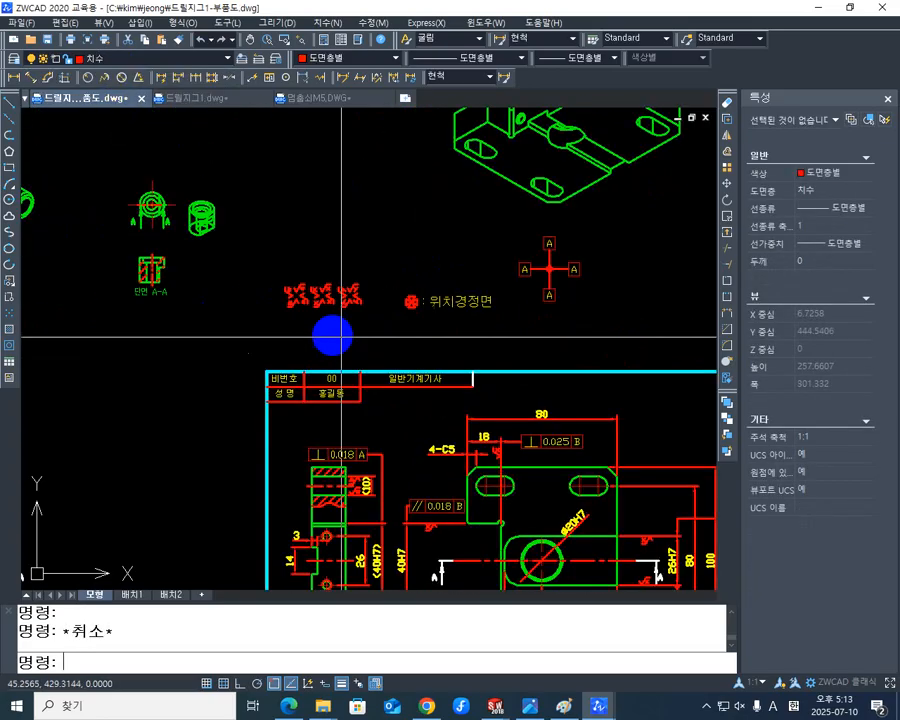
{"action": "middle_click_drag", "start_coordinate": [503, 365], "coordinate": [70, 156]}
{"action": "scroll", "coordinate": [239, 263], "scroll_direction": "down", "scroll_amount": 3}
{"action": "middle_click_drag", "start_coordinate": [363, 324], "coordinate": [382, 308]}
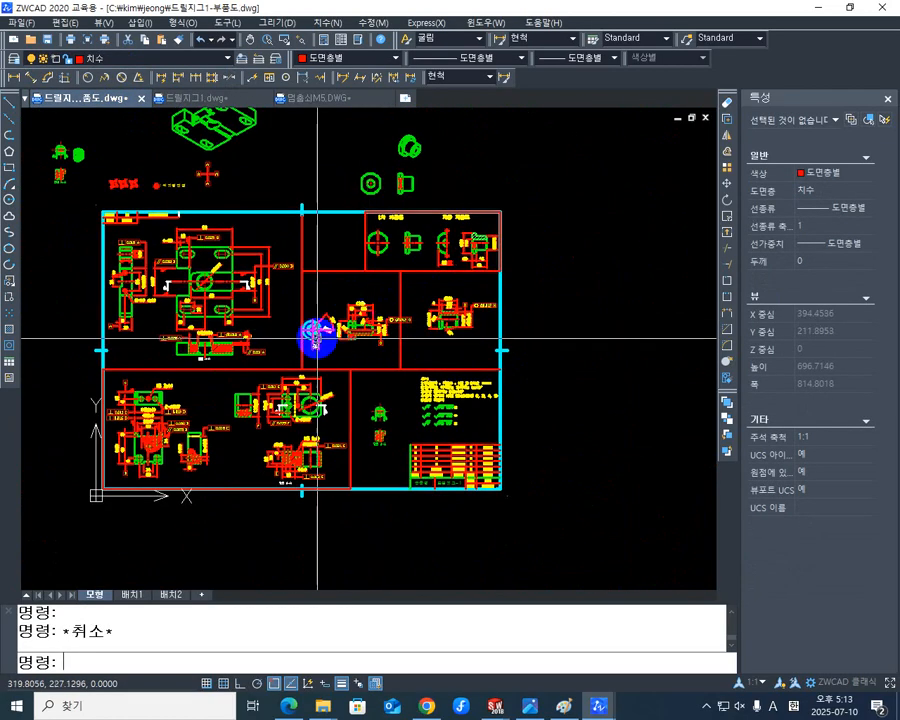
{"action": "mouse_move", "coordinate": [398, 357]}
{"action": "middle_mouse_down"}
{"action": "mouse_move", "coordinate": [490, 376]}
{"action": "mouse_move", "coordinate": [480, 412]}
{"action": "middle_mouse_up"}
{"action": "scroll", "coordinate": [473, 461], "scroll_direction": "up", "scroll_amount": 5}
{"action": "key", "text": "Escape"}
{"action": "scroll", "coordinate": [418, 345], "scroll_direction": "down", "scroll_amount": 5}
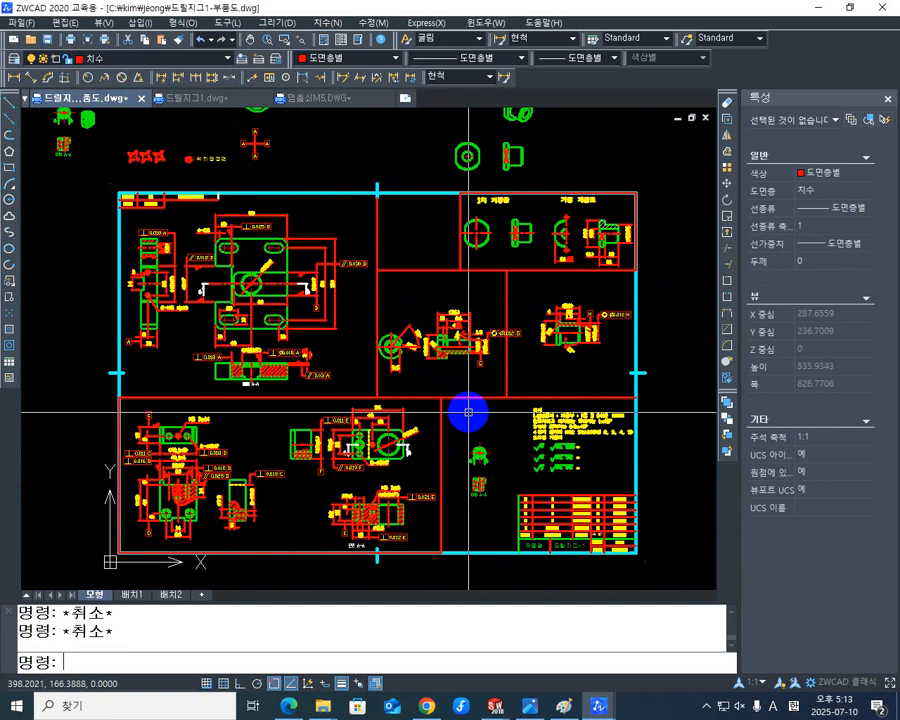
{"action": "scroll", "coordinate": [490, 286], "scroll_direction": "up", "scroll_amount": 2}
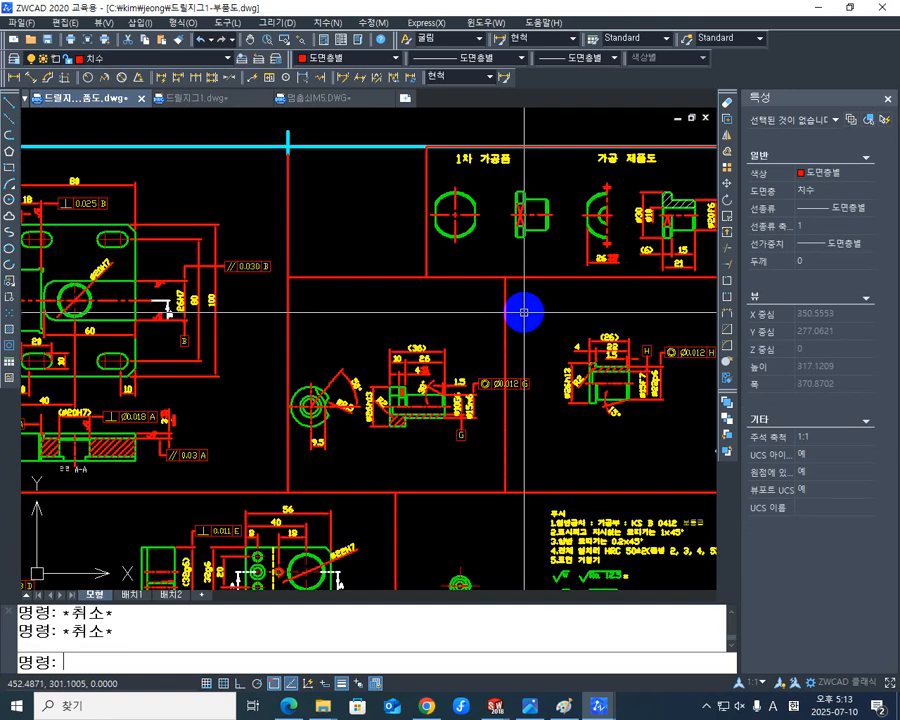
{"action": "left_click", "coordinate": [525, 311]}
{"action": "left_click", "coordinate": [284, 276]}
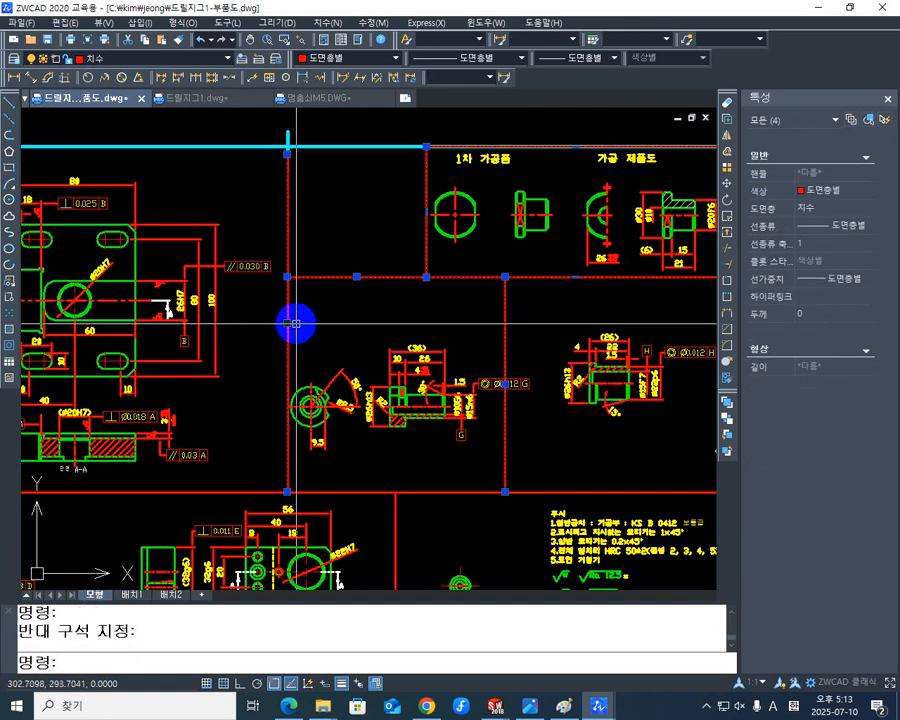
{"action": "key", "text": "Delete"}
Erase the red horizontal divider across the sheet and the red rectangle around the lower-left views
{"action": "scroll", "coordinate": [332, 322], "scroll_direction": "down", "scroll_amount": 3}
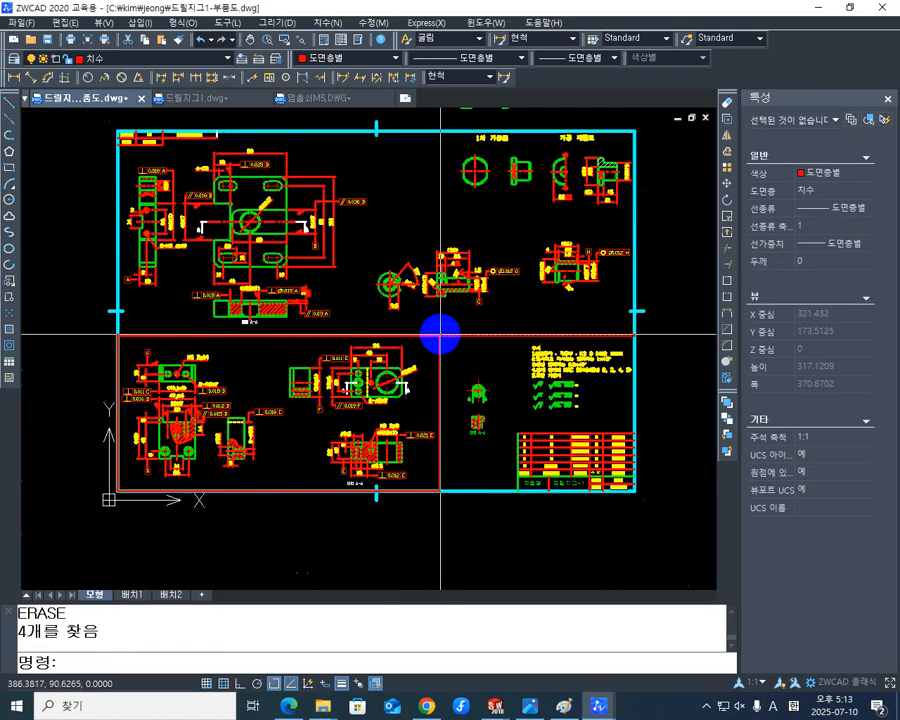
{"action": "left_click", "coordinate": [452, 350]}
{"action": "left_click", "coordinate": [442, 329]}
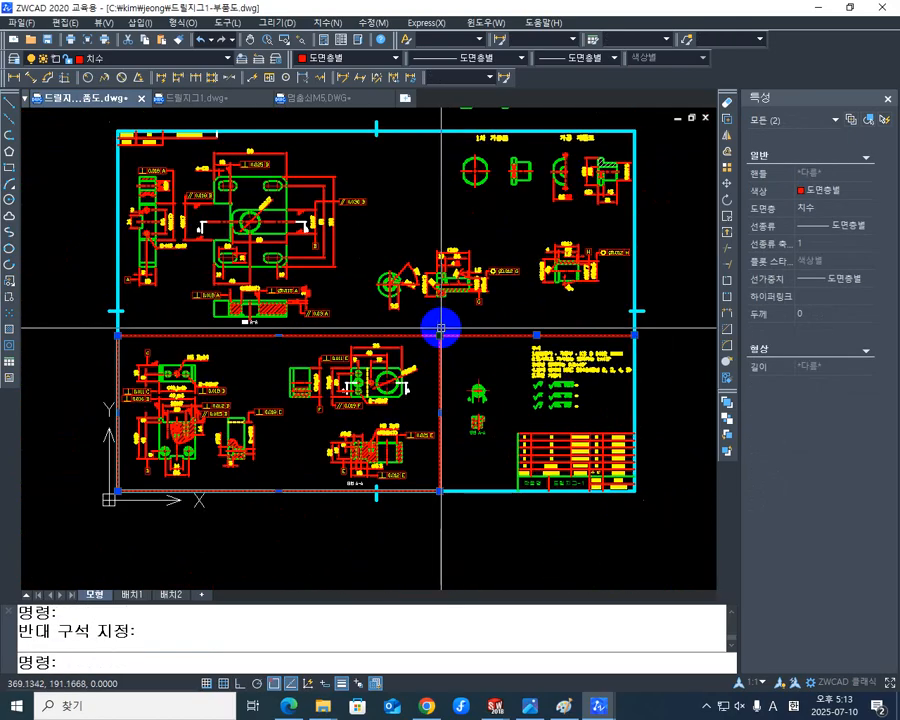
{"action": "type", "text": "e"}
{"action": "key", "text": "Return"}
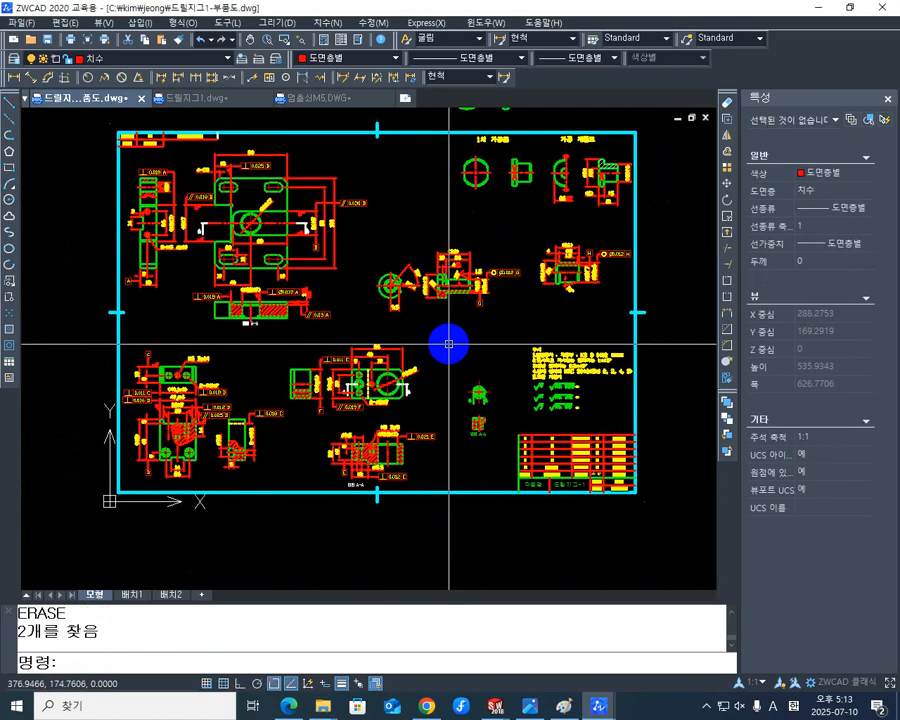
Start the PLOT command for the model and choose DWG to PDF.pc5 as the plotter
{"action": "middle_click_drag", "start_coordinate": [468, 336], "coordinate": [439, 372]}
{"action": "middle_click_drag", "start_coordinate": [575, 346], "coordinate": [548, 344]}
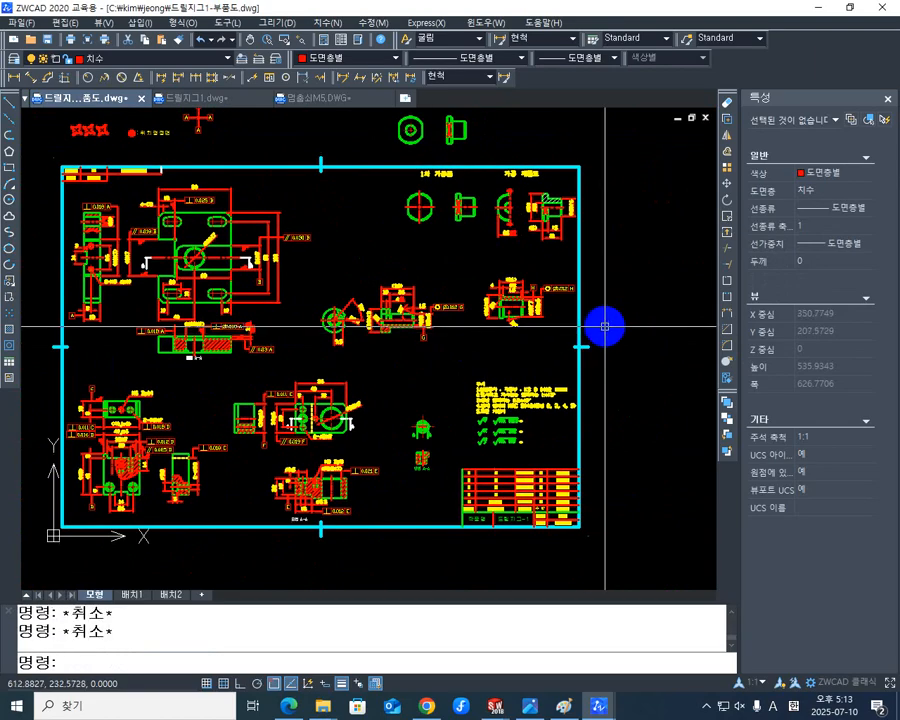
{"action": "type", "text": "PLO"}
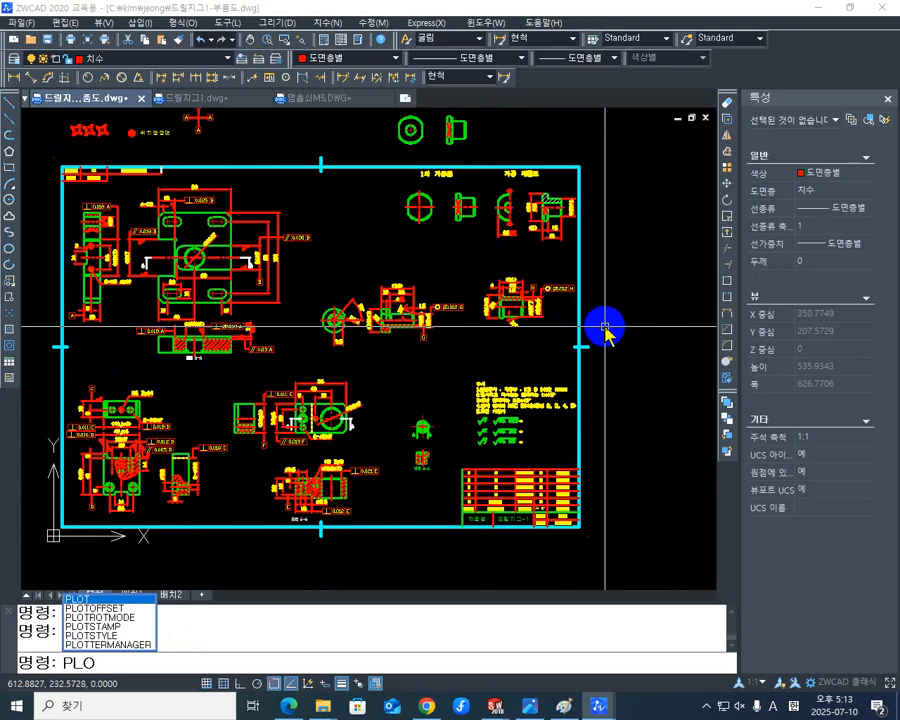
{"action": "key", "text": "Return"}
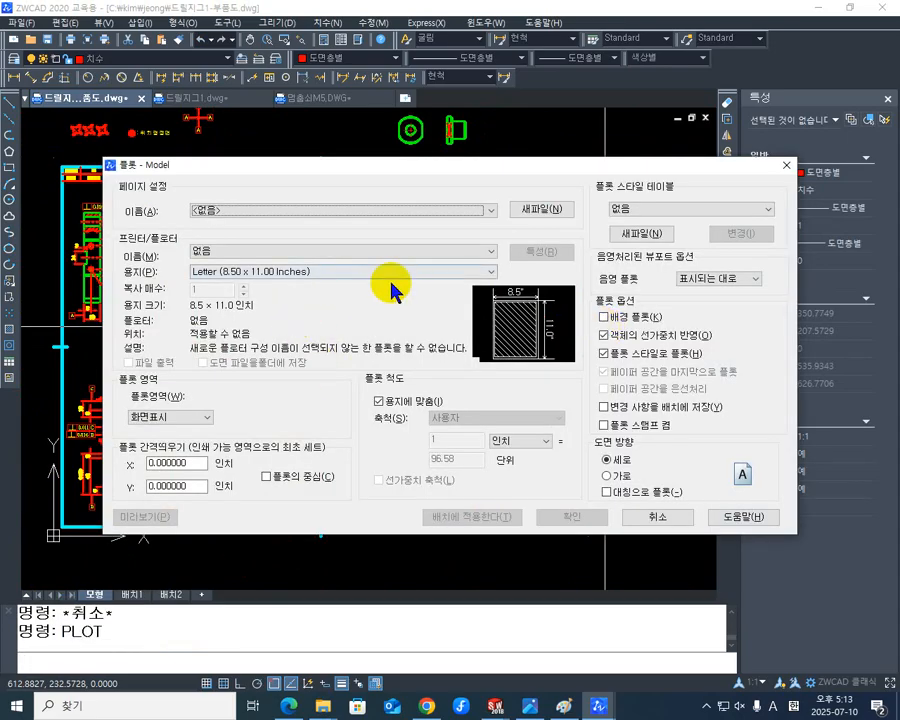
{"action": "left_click", "coordinate": [322, 256]}
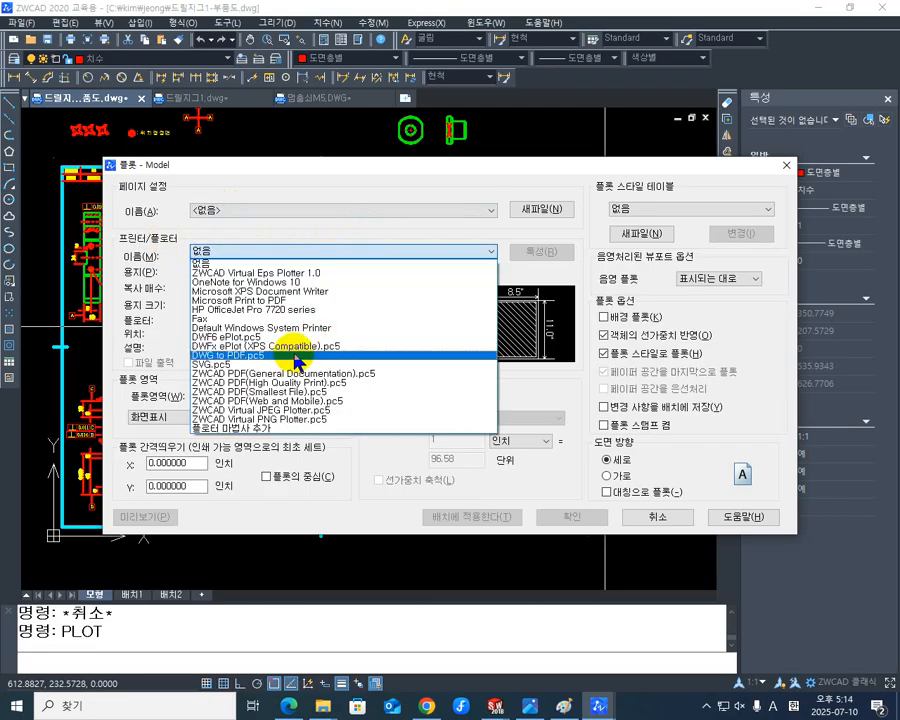
{"action": "left_click", "coordinate": [284, 356]}
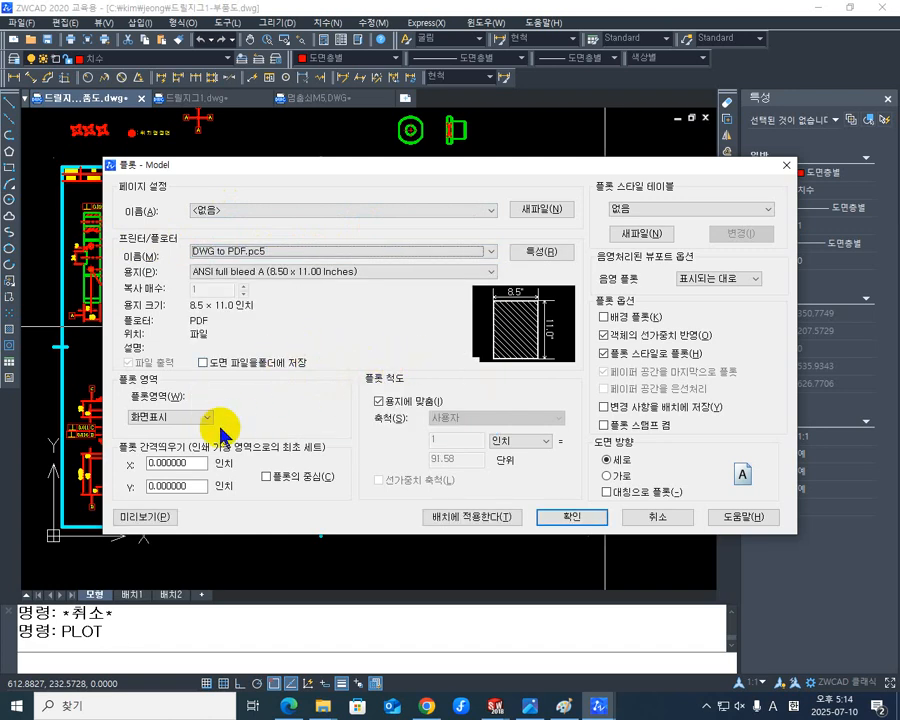
Set the plot's paper size to ISO expand A3 (420.00 x 297.00 MM)
{"action": "left_click", "coordinate": [352, 272]}
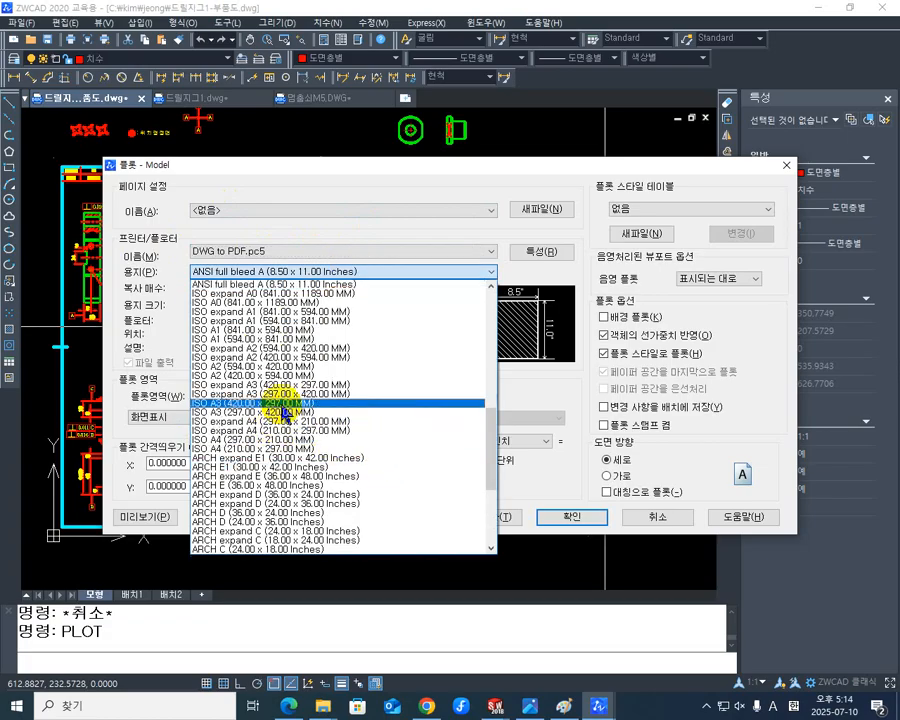
{"action": "left_click", "coordinate": [287, 404]}
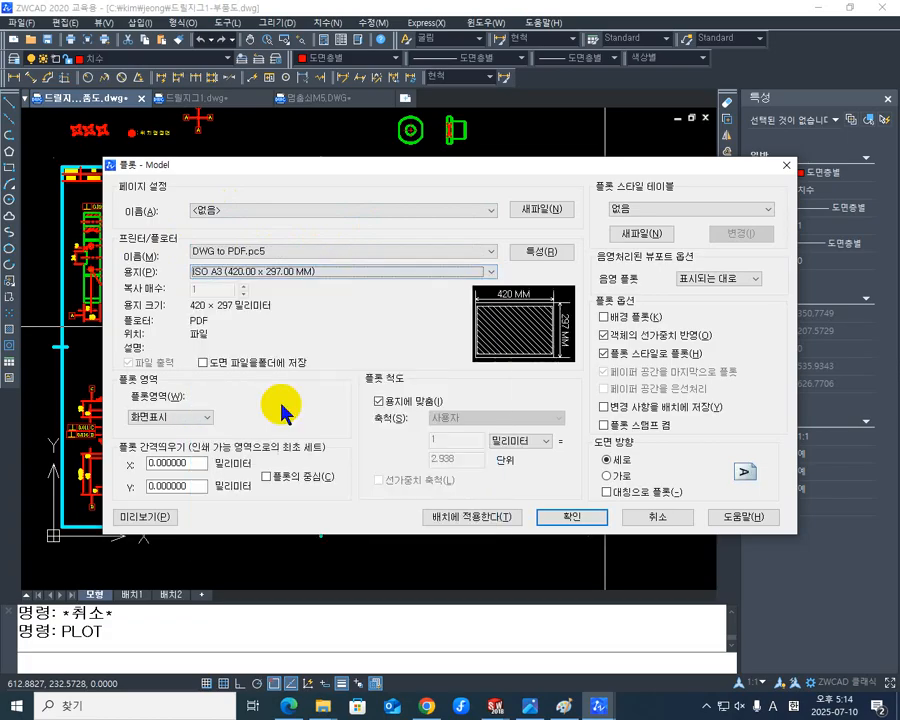
{"action": "left_click", "coordinate": [426, 271]}
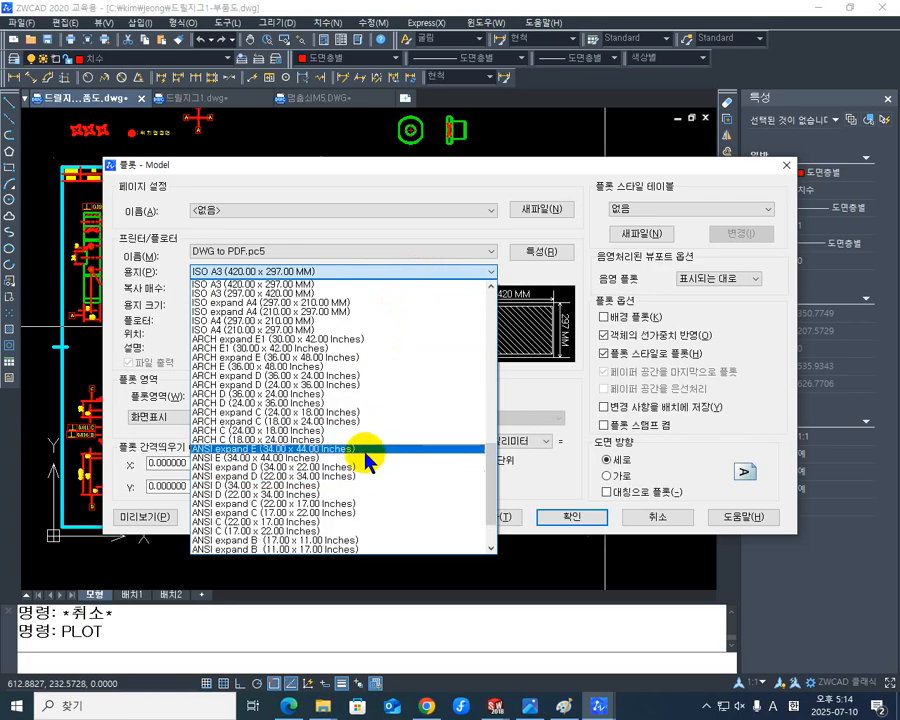
{"action": "scroll", "coordinate": [300, 322], "scroll_direction": "up", "scroll_amount": 3}
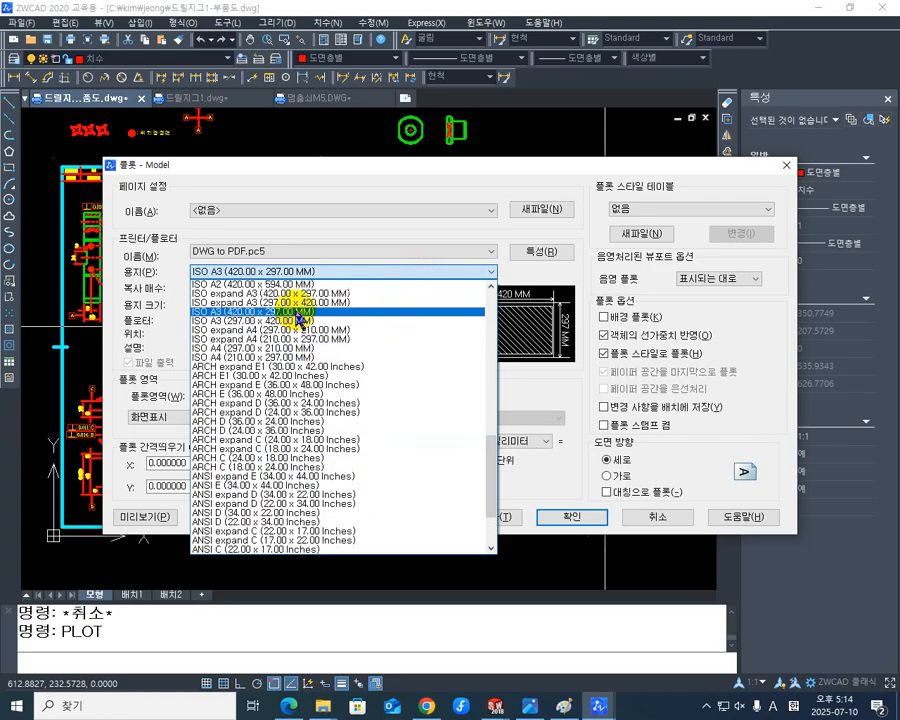
{"action": "left_click", "coordinate": [239, 296]}
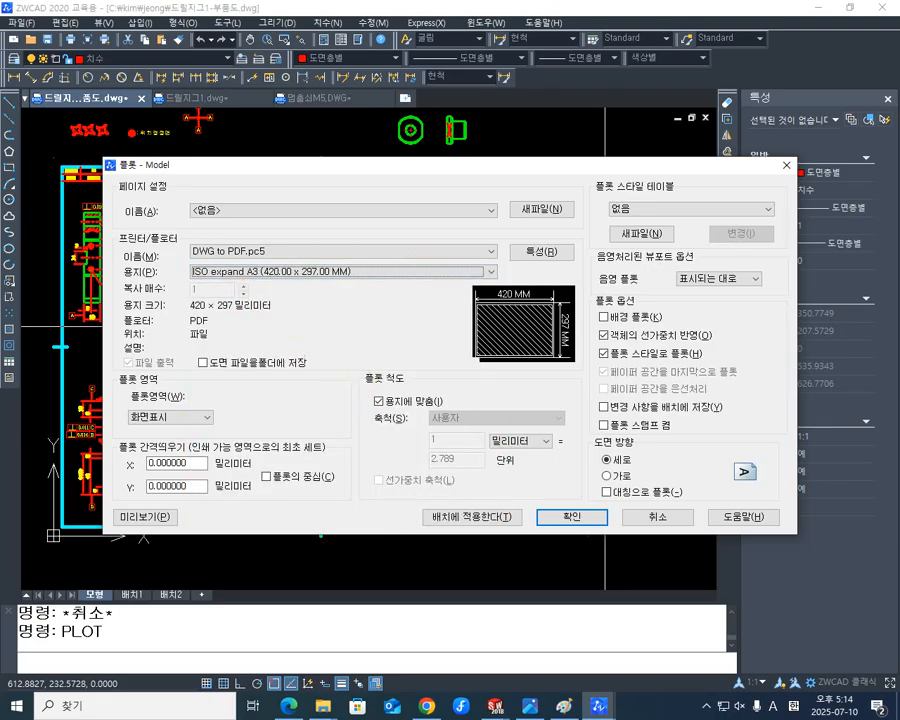
Set the plot area to a window (창) spanning the whole sheet from its upper-left to its lower-right corner
{"action": "left_click", "coordinate": [172, 418]}
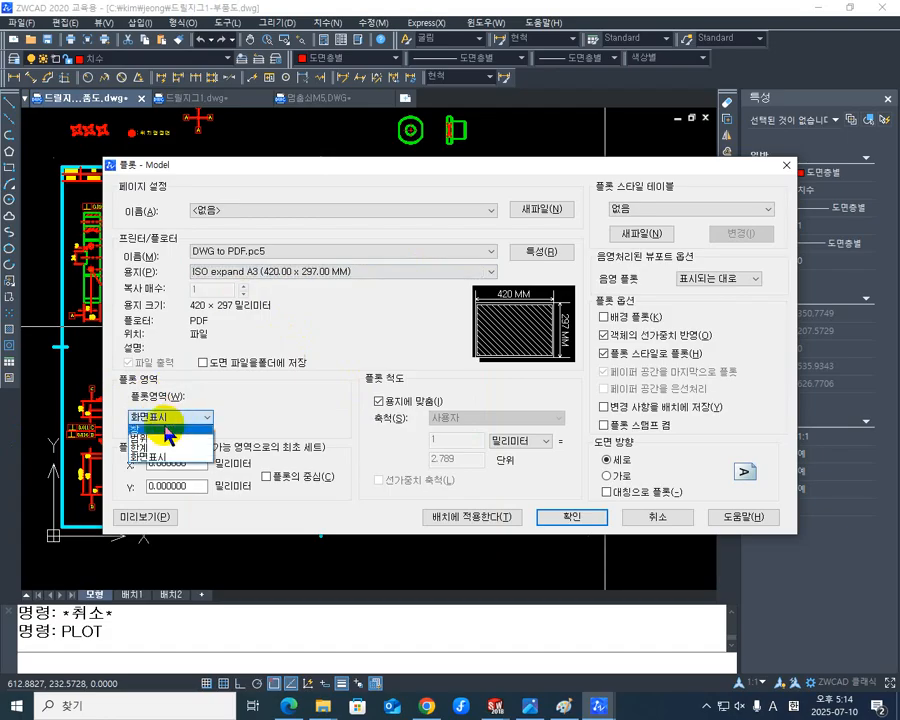
{"action": "left_click", "coordinate": [172, 432]}
{"action": "middle_click_drag", "start_coordinate": [357, 418], "coordinate": [448, 397]}
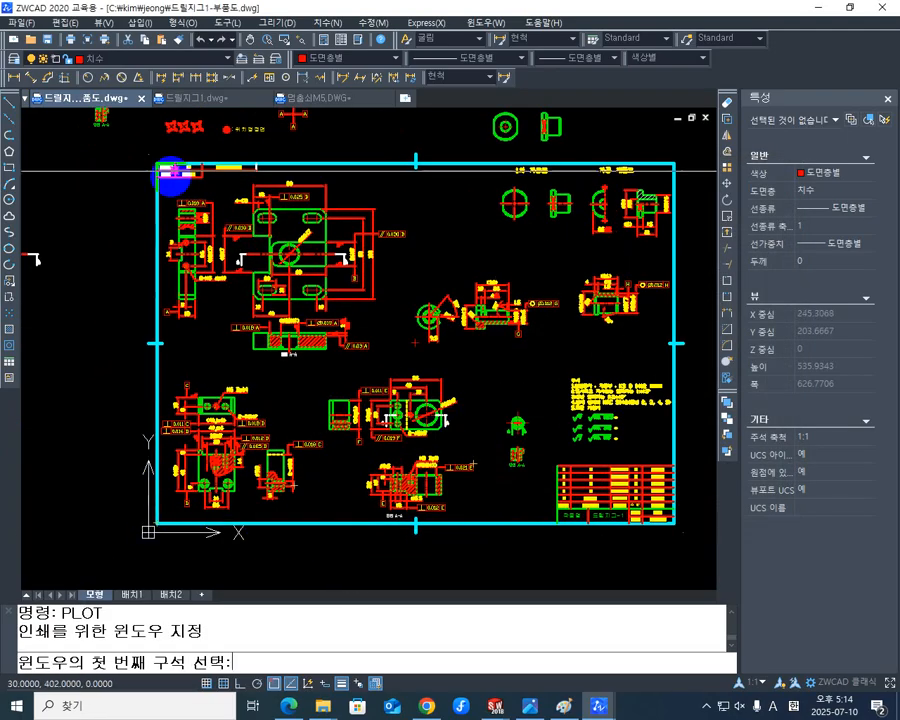
{"action": "left_click", "coordinate": [148, 154]}
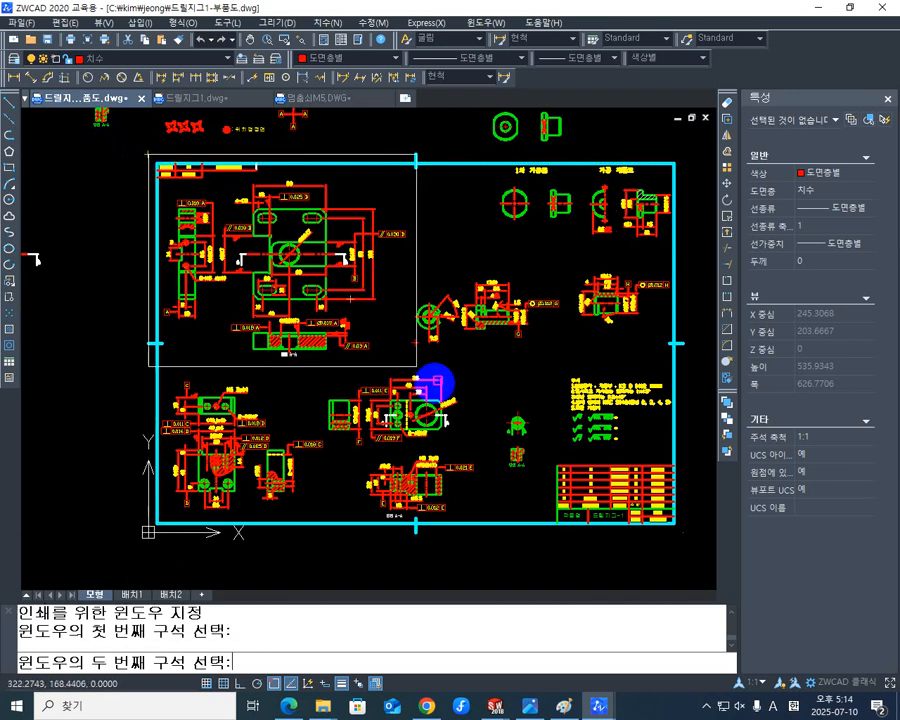
{"action": "middle_click_drag", "start_coordinate": [438, 382], "coordinate": [446, 358]}
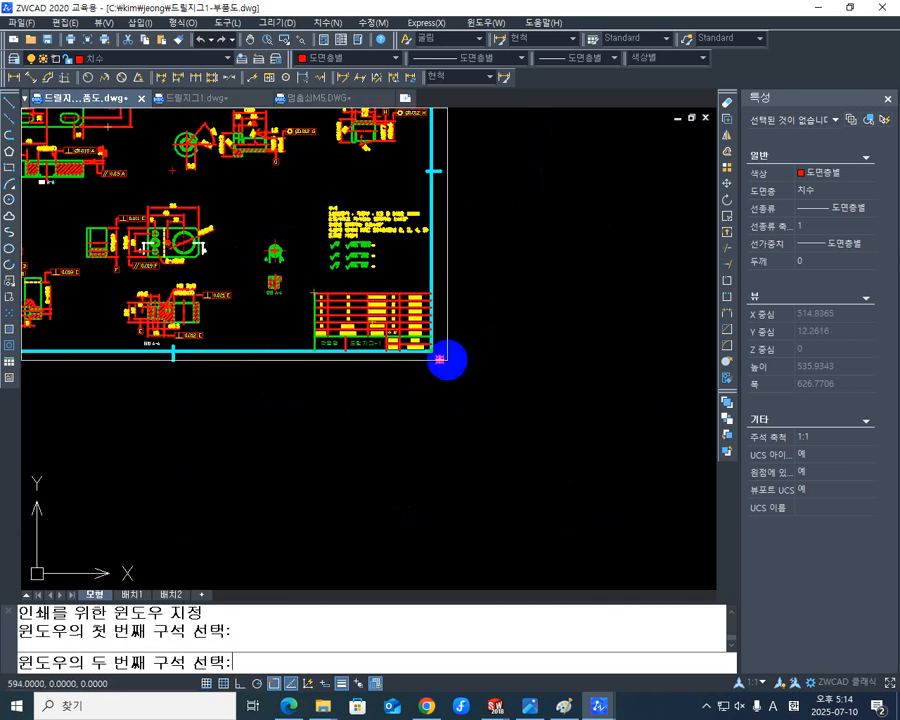
{"action": "left_click", "coordinate": [439, 358]}
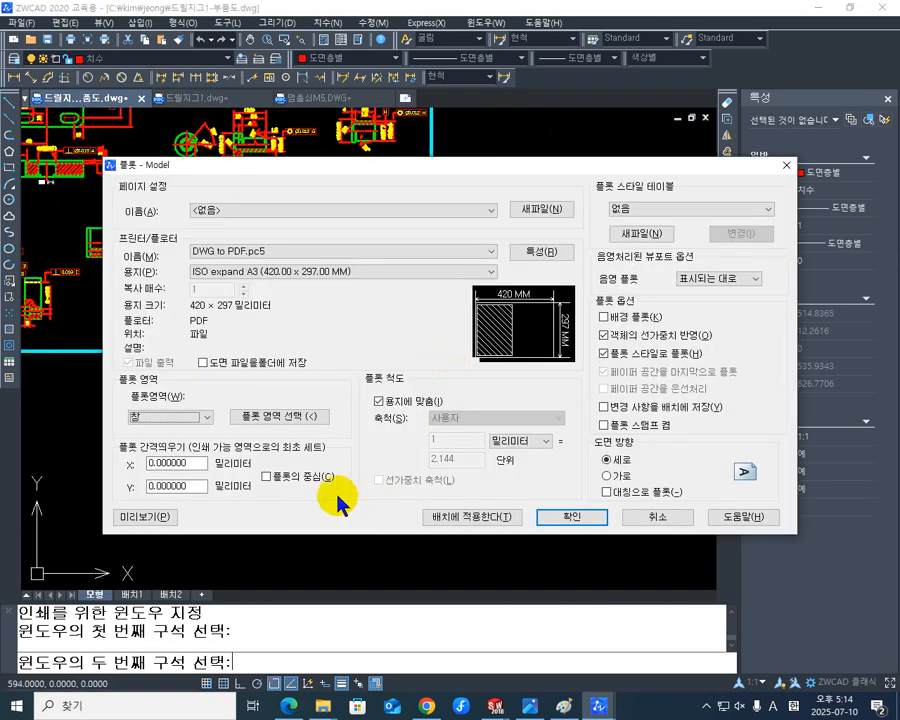
Center the plot on the paper and set the drawing orientation to landscape (가로)
{"action": "left_click", "coordinate": [266, 477]}
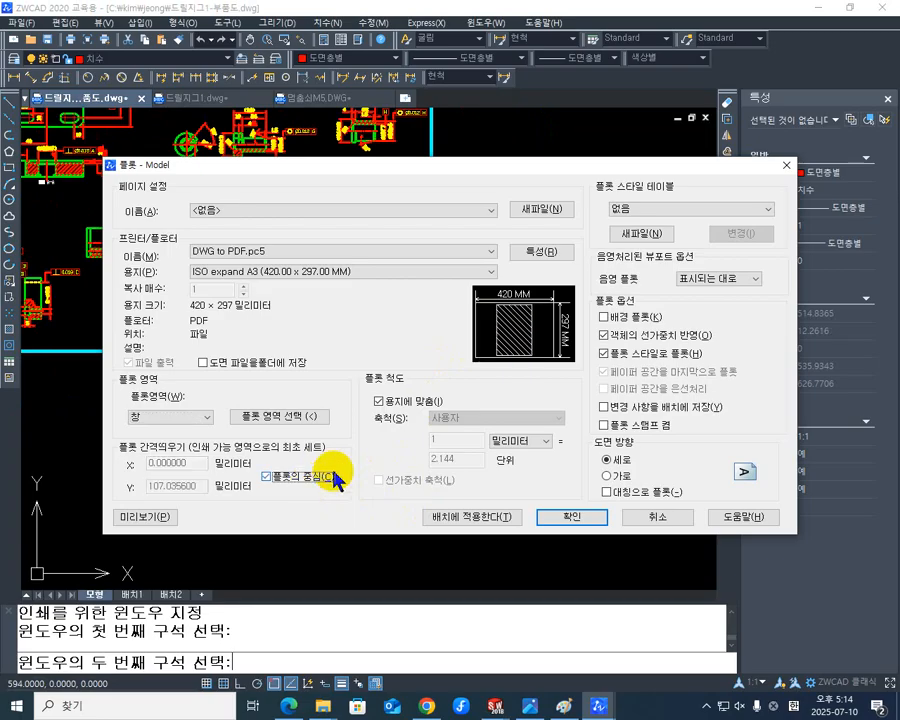
{"action": "left_click", "coordinate": [624, 478]}
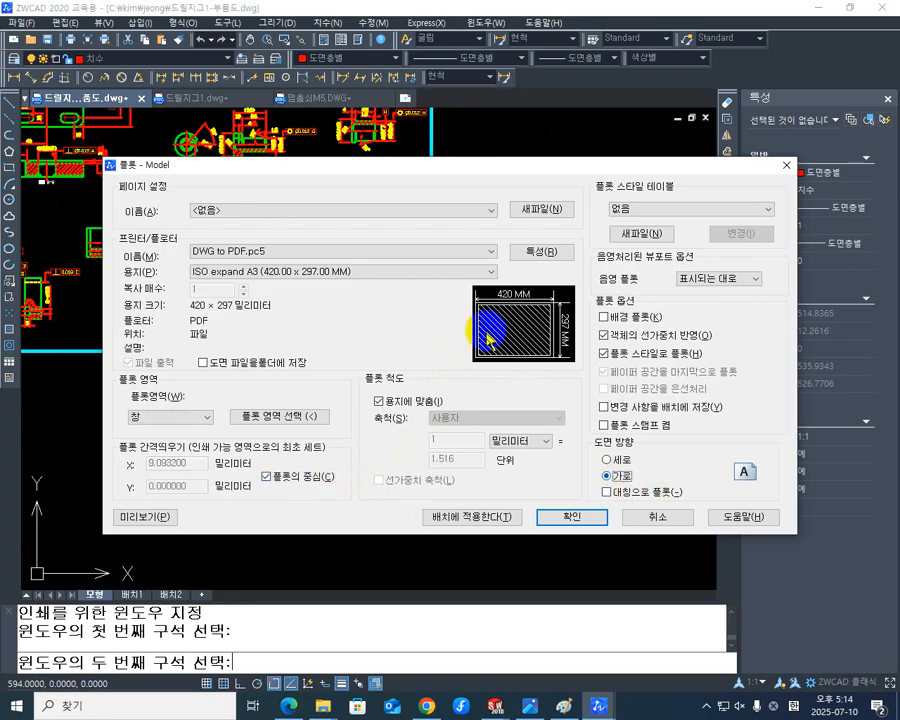
Preview the sheet with the Monochrome.ctb plot style and close the plot settings without plotting
{"action": "left_click", "coordinate": [737, 208]}
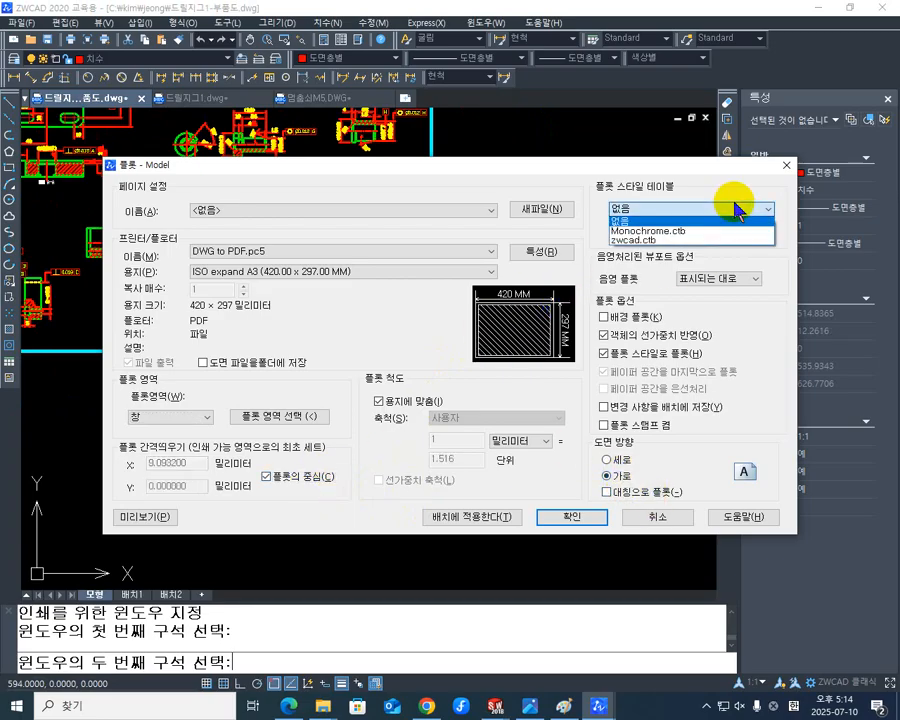
{"action": "left_click", "coordinate": [700, 232]}
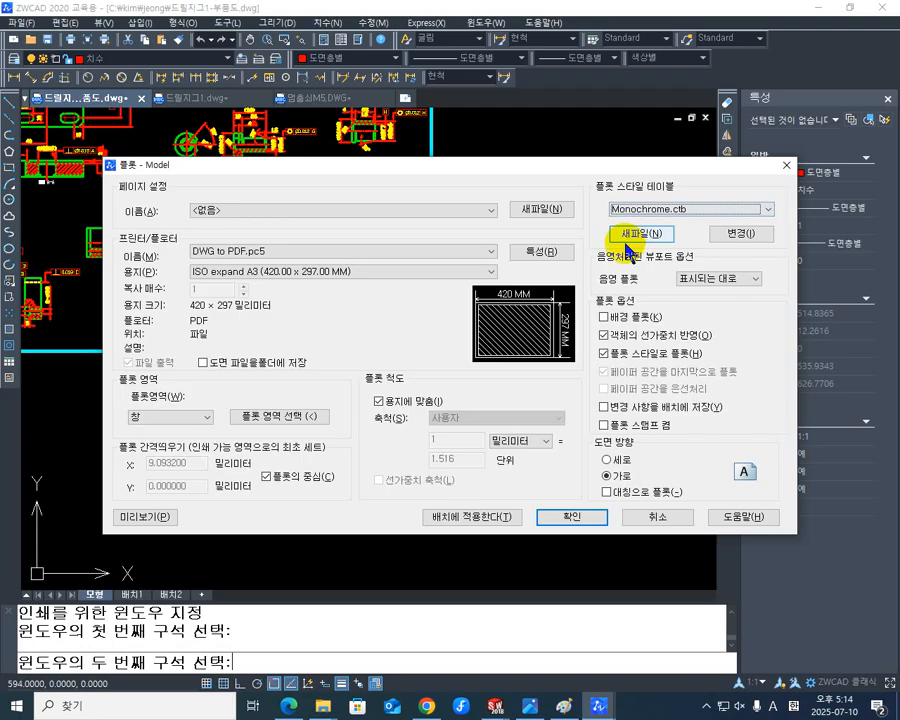
{"action": "left_click", "coordinate": [167, 517]}
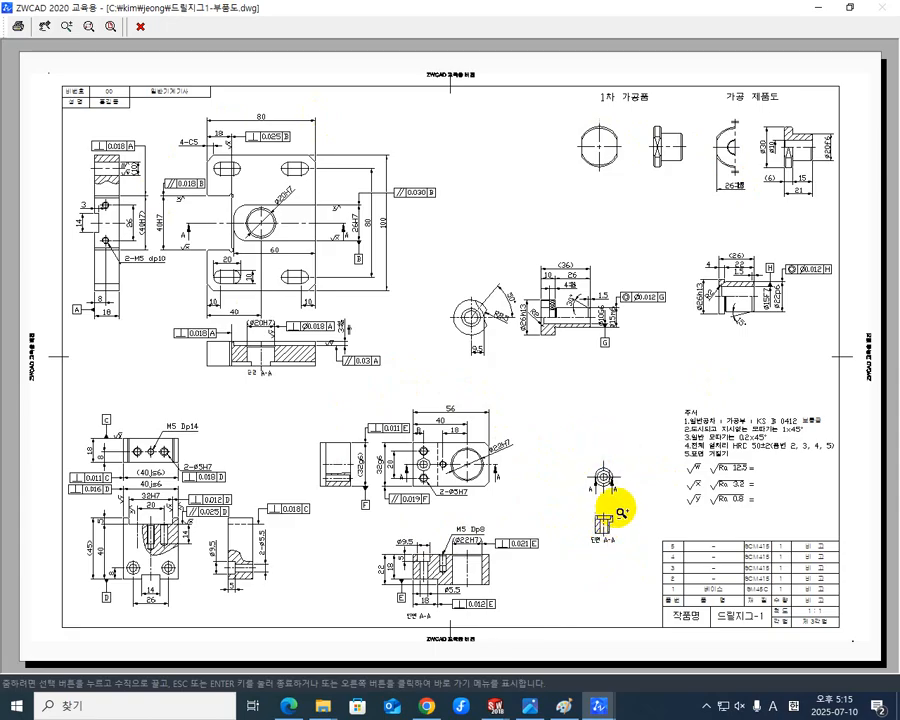
{"action": "key", "text": "Escape"}
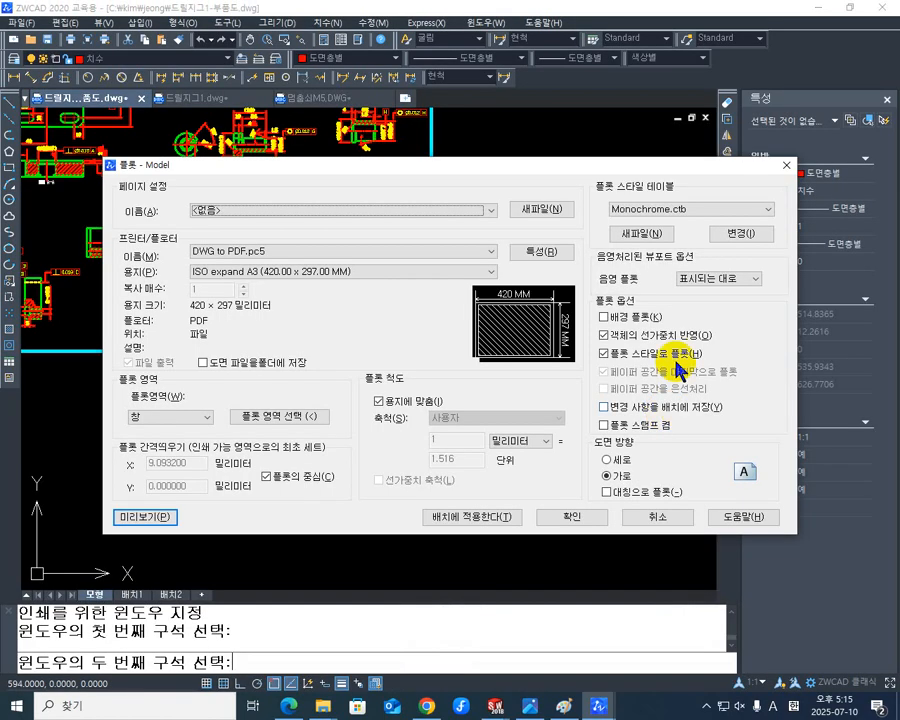
{"action": "left_click", "coordinate": [790, 172]}
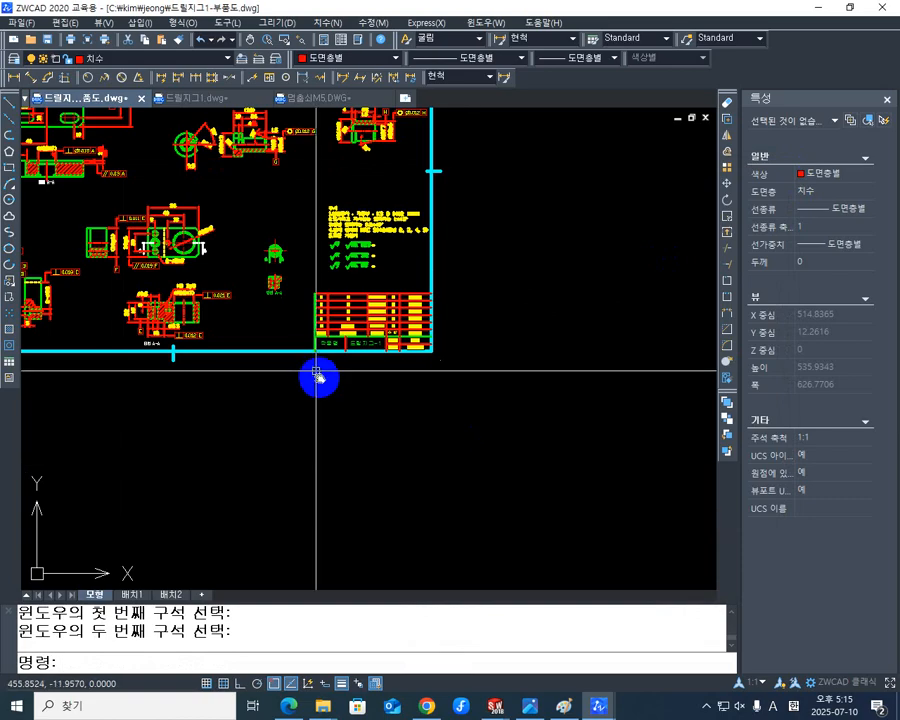
{"action": "scroll", "coordinate": [466, 438], "scroll_direction": "up", "scroll_amount": 5}
{"action": "mouse_move", "coordinate": [397, 480]}
{"action": "middle_mouse_down"}
{"action": "mouse_move", "coordinate": [370, 532]}
{"action": "mouse_move", "coordinate": [460, 410]}
{"action": "mouse_move", "coordinate": [402, 430]}
{"action": "middle_mouse_up"}
{"action": "middle_click_drag", "start_coordinate": [454, 374], "coordinate": [466, 429]}
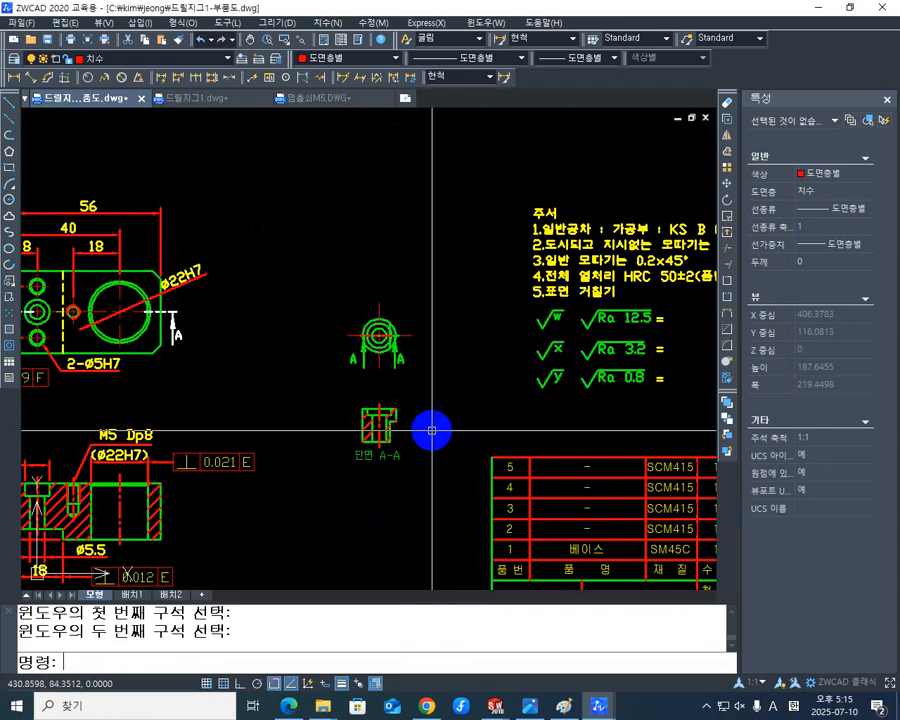
{"action": "scroll", "coordinate": [426, 418], "scroll_direction": "up", "scroll_amount": 2}
{"action": "mouse_move", "coordinate": [426, 410]}
{"action": "middle_mouse_down"}
{"action": "mouse_move", "coordinate": [447, 329]}
{"action": "mouse_move", "coordinate": [386, 408]}
{"action": "middle_mouse_up"}
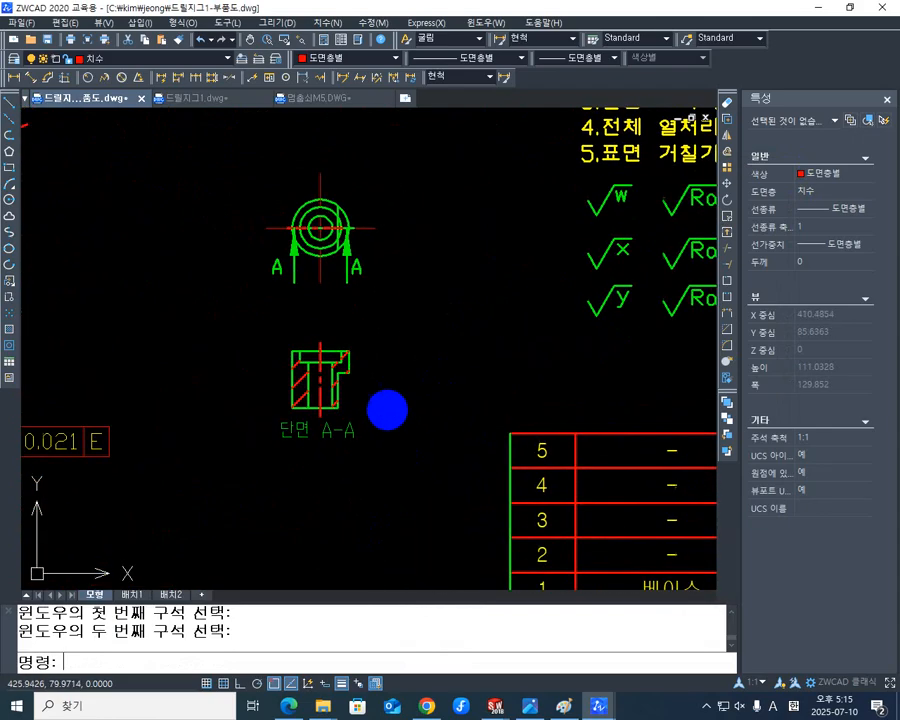
{"action": "type", "text": "D"}
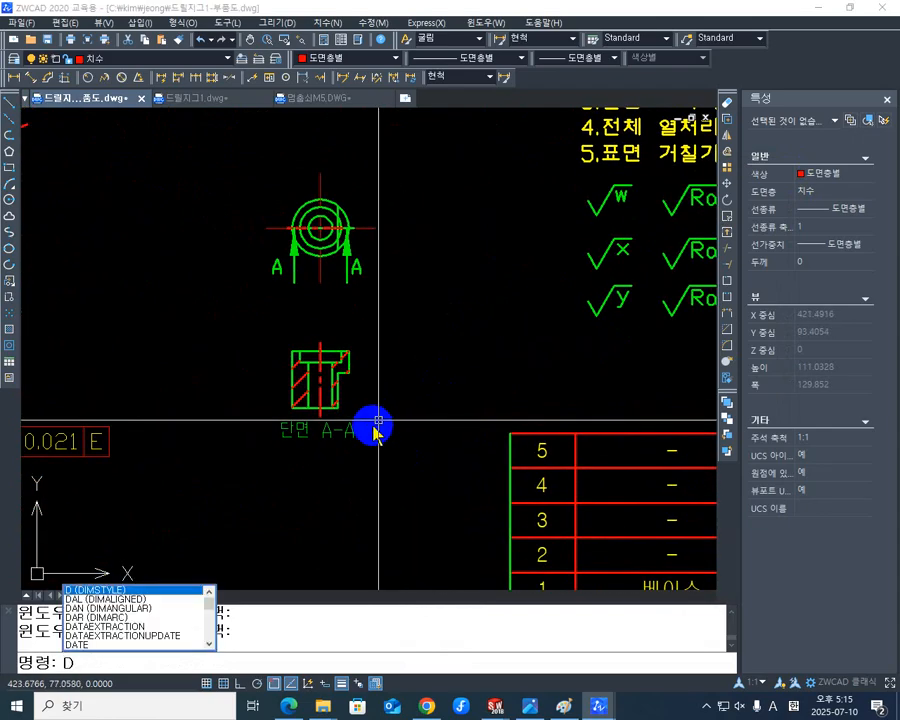
{"action": "type", "text": "C"}
{"action": "key", "text": "Return"}
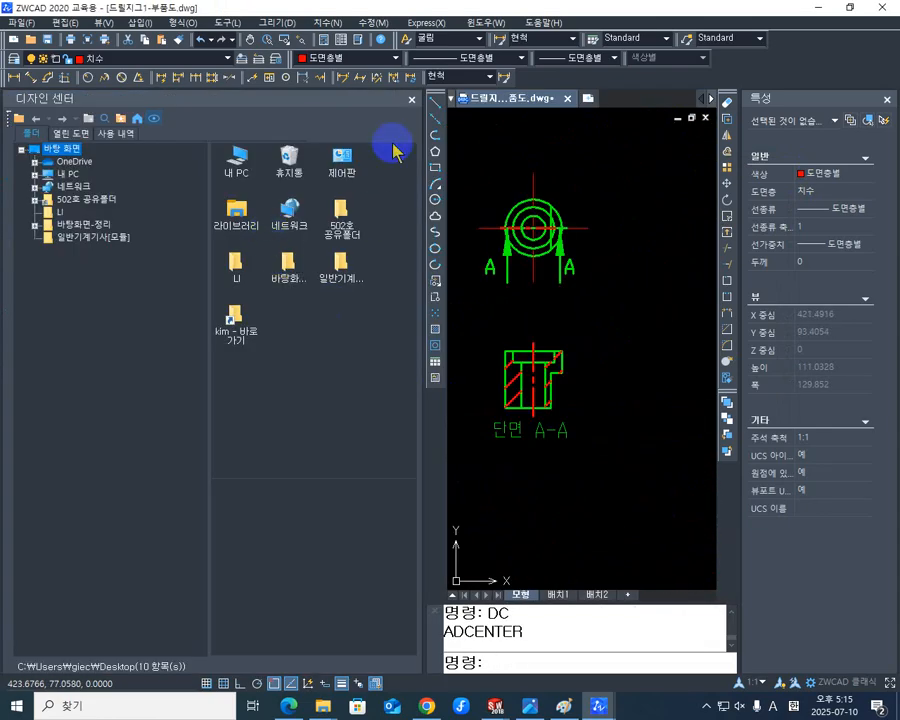
{"action": "left_click", "coordinate": [411, 99]}
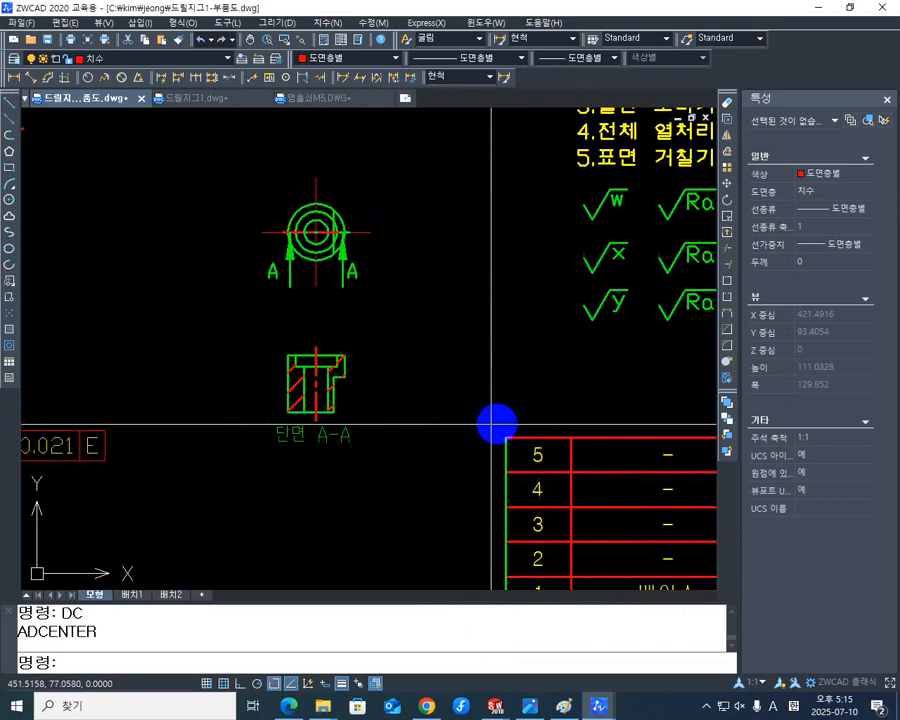
Try to scale both stop views with their section marks and label by 2 about the top view's center
{"action": "middle_click_drag", "start_coordinate": [400, 414], "coordinate": [441, 390]}
{"action": "type", "text": "SC"}
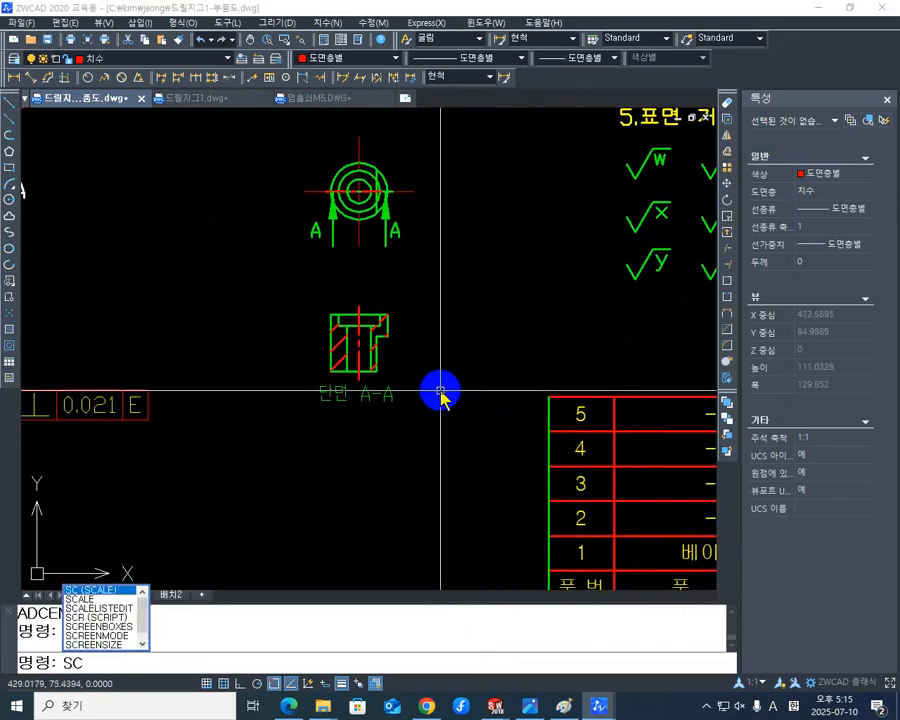
{"action": "key", "text": "Return"}
{"action": "left_click", "coordinate": [463, 445]}
{"action": "middle_click_drag", "start_coordinate": [268, 148], "coordinate": [296, 236]}
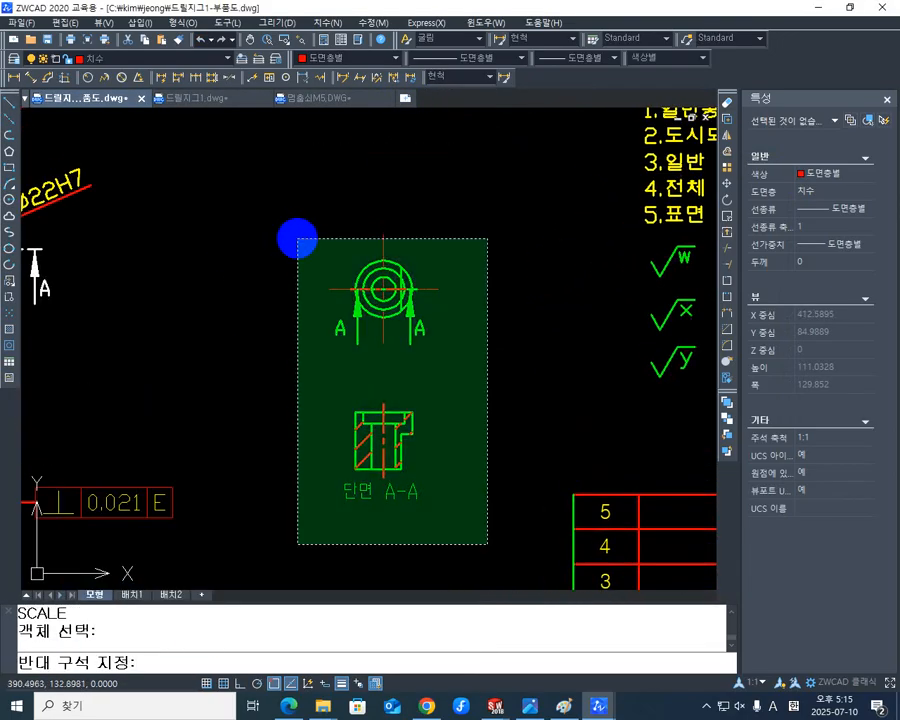
{"action": "left_click", "coordinate": [296, 236]}
{"action": "key", "text": "Return"}
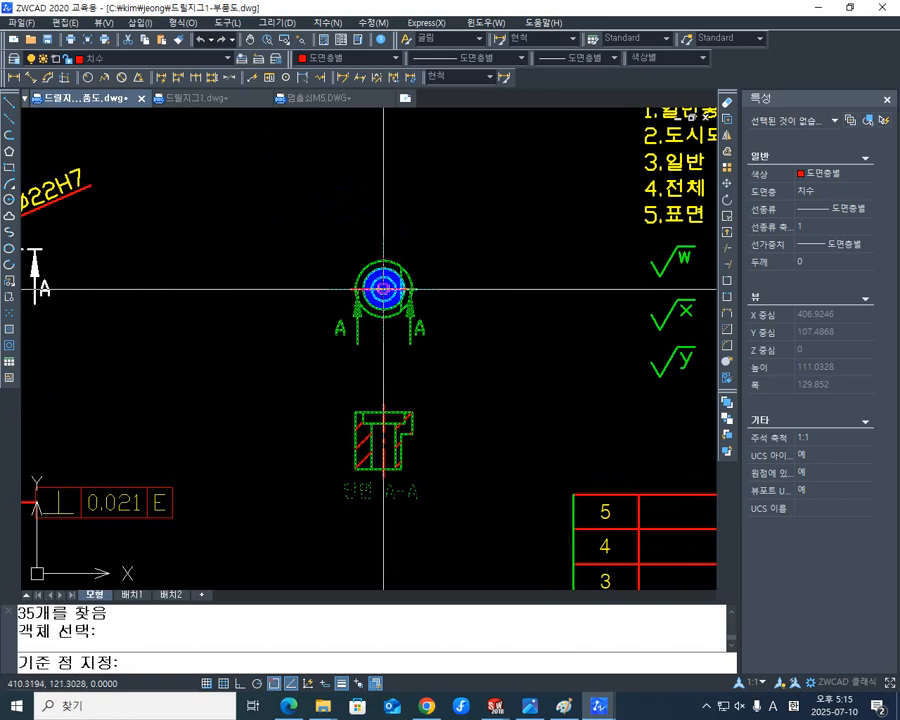
{"action": "left_click", "coordinate": [384, 288]}
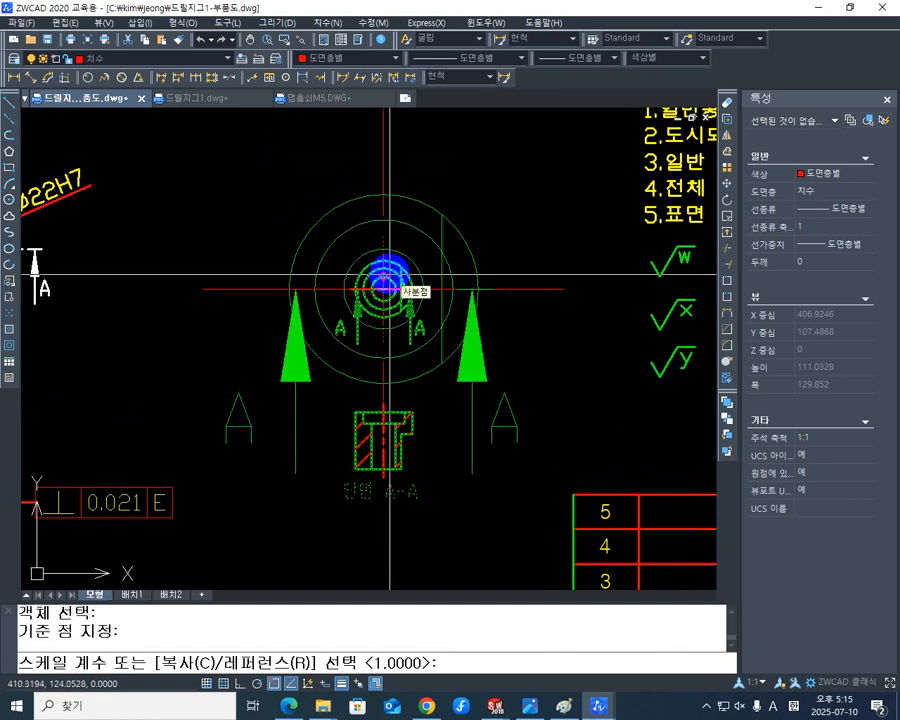
{"action": "key", "text": "Return"}
{"action": "middle_click_drag", "start_coordinate": [420, 321], "coordinate": [399, 247]}
{"action": "scroll", "coordinate": [399, 247], "scroll_direction": "down", "scroll_amount": 2}
{"action": "middle_click_drag", "start_coordinate": [422, 433], "coordinate": [413, 459]}
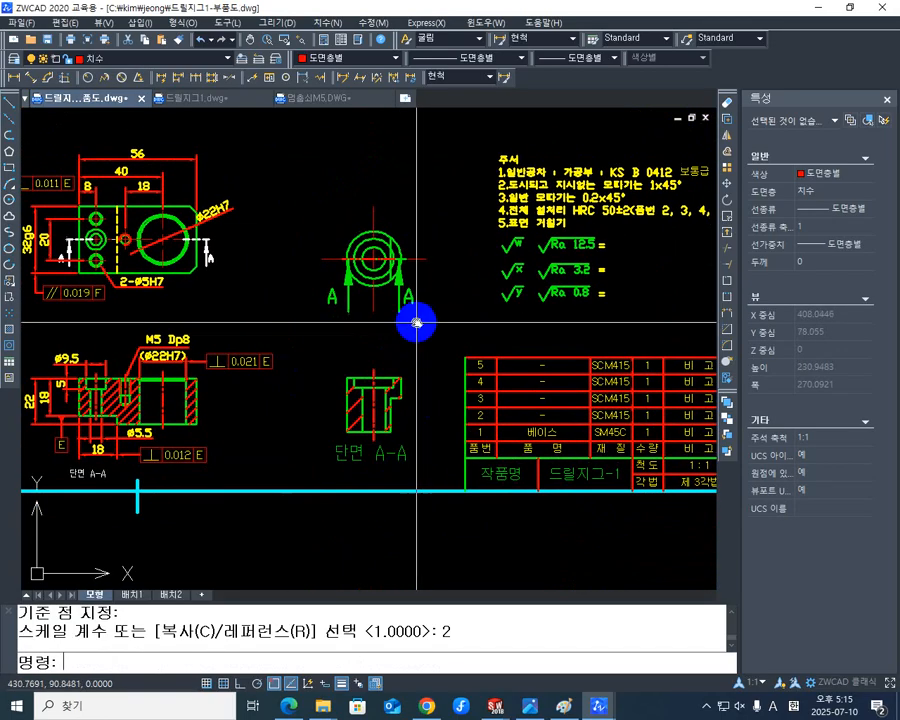
{"action": "middle_click_drag", "start_coordinate": [416, 322], "coordinate": [387, 287]}
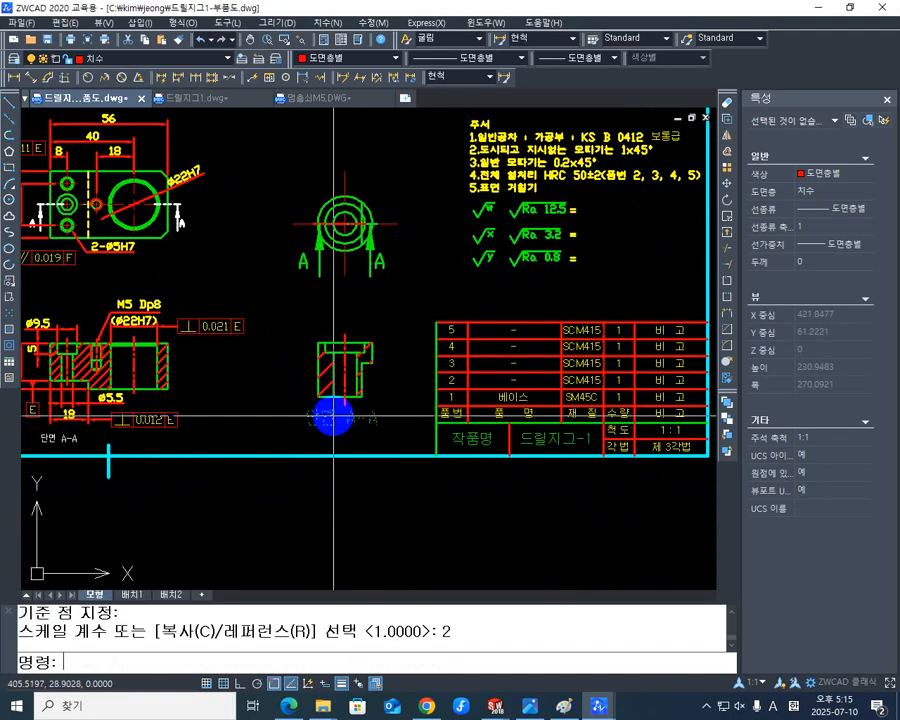
Undo the last scaling of the stop views
{"action": "key", "text": "ctrl+z"}
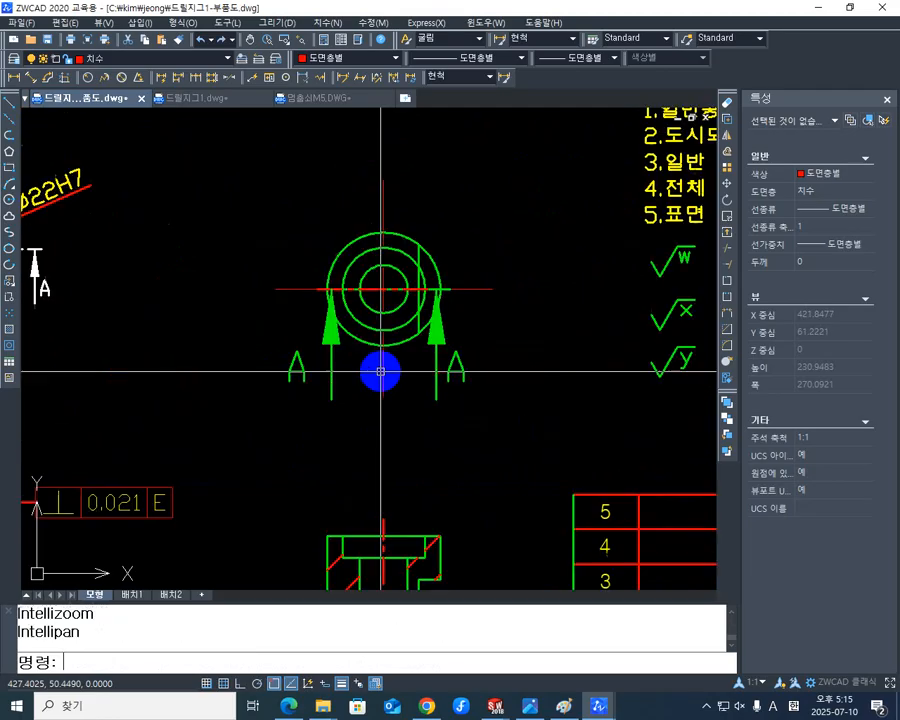
{"action": "key", "text": "ctrl+z"}
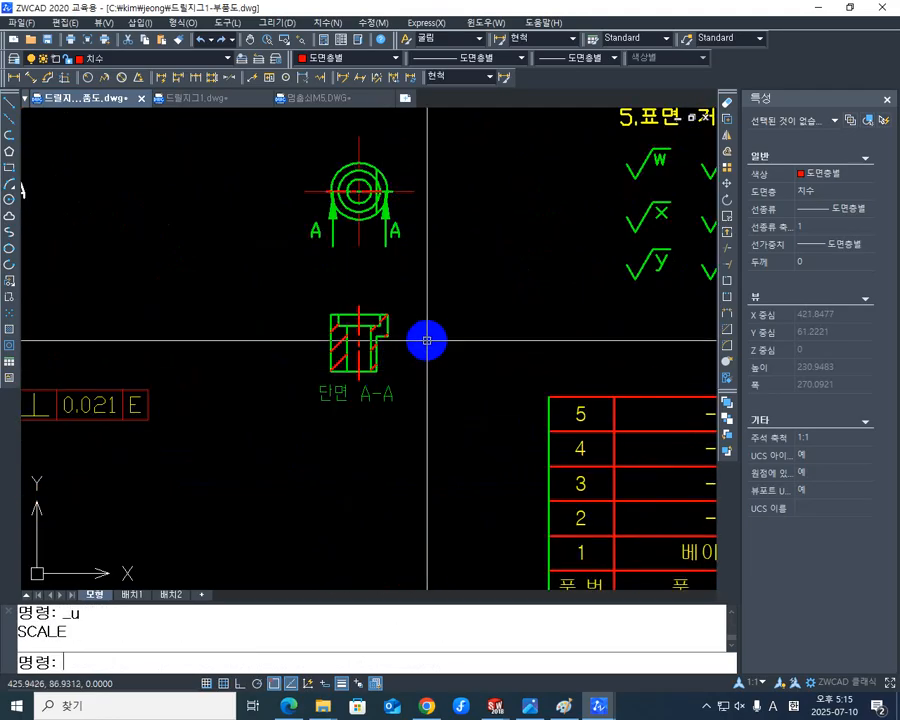
{"action": "middle_click_drag", "start_coordinate": [426, 340], "coordinate": [436, 365]}
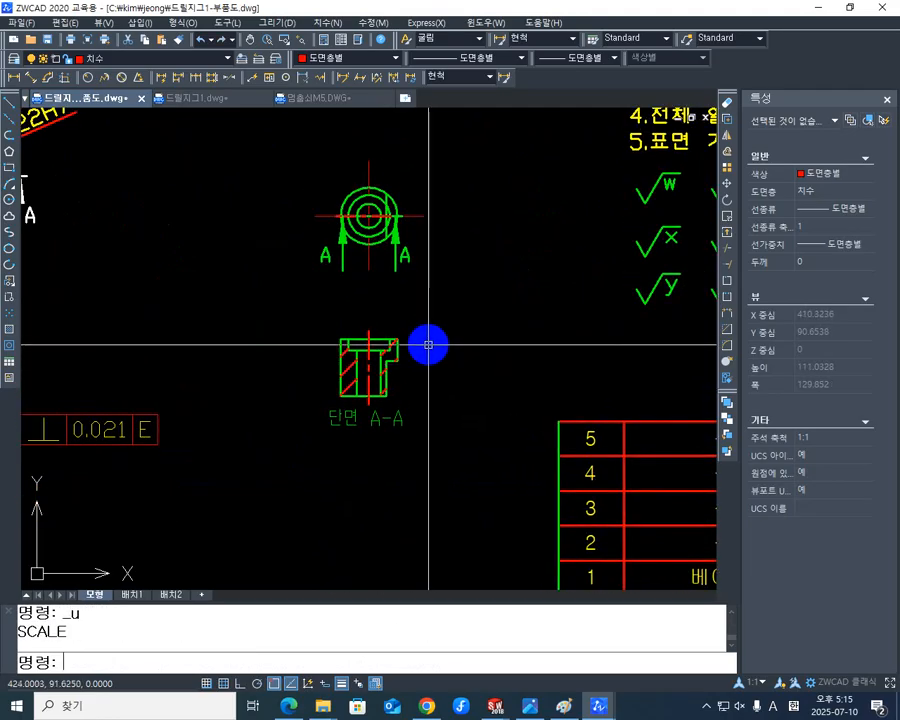
{"action": "type", "text": "SC"}
{"action": "key", "text": "Return"}
{"action": "left_click", "coordinate": [457, 400]}
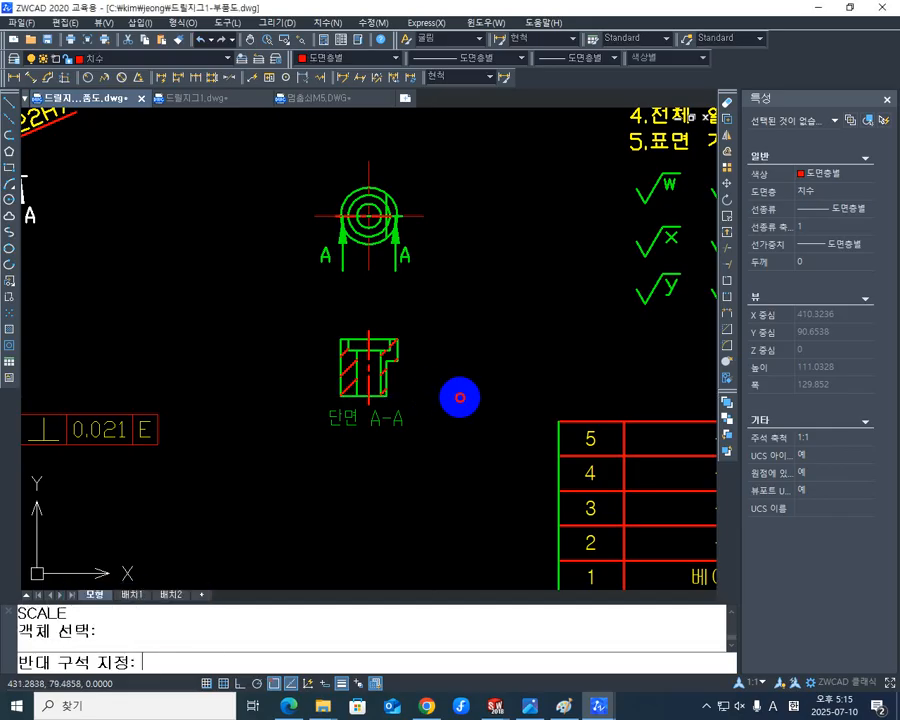
{"action": "left_click", "coordinate": [273, 155]}
{"action": "key", "text": "Return"}
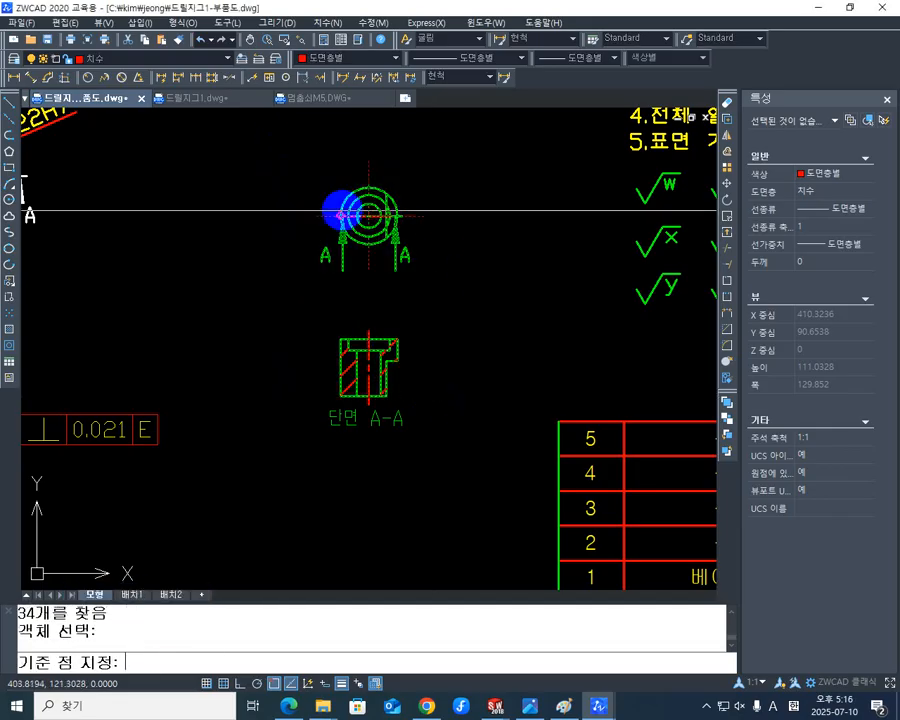
{"action": "key", "text": "Escape"}
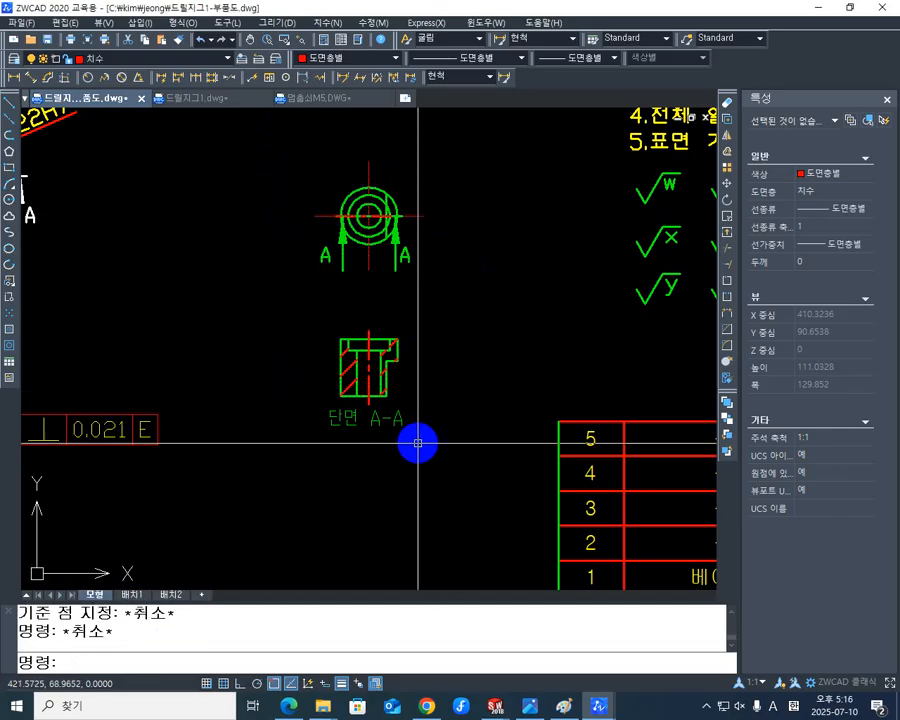
Scale both stop views, including the section marks and the 단면 A-A label, by 2 about the top view's center
{"action": "type", "text": "SC"}
{"action": "key", "text": "Return"}
{"action": "left_click", "coordinate": [437, 456]}
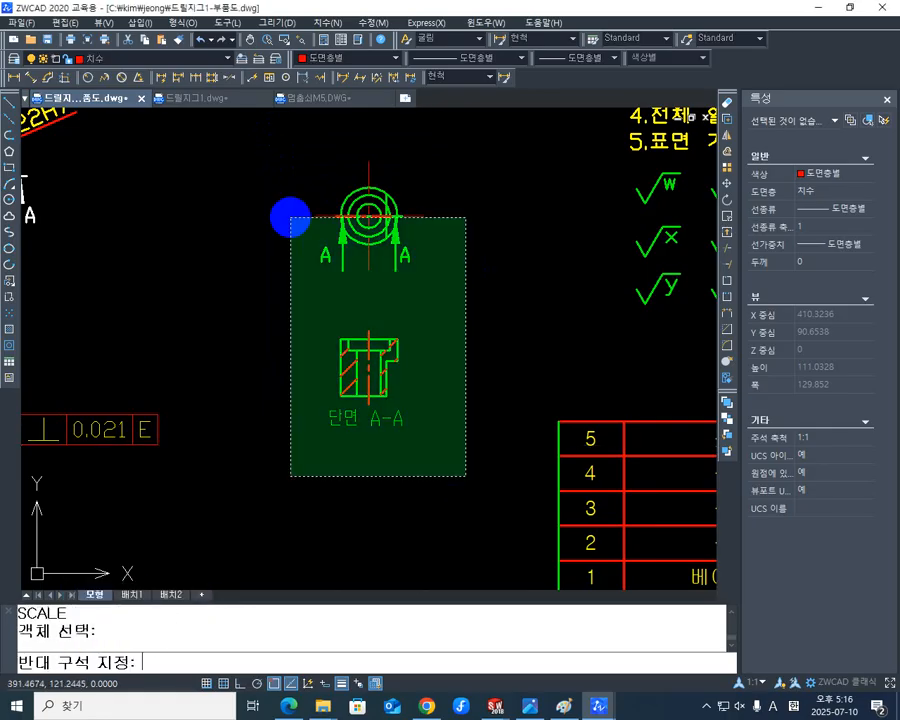
{"action": "left_click", "coordinate": [228, 127]}
{"action": "key", "text": "Return"}
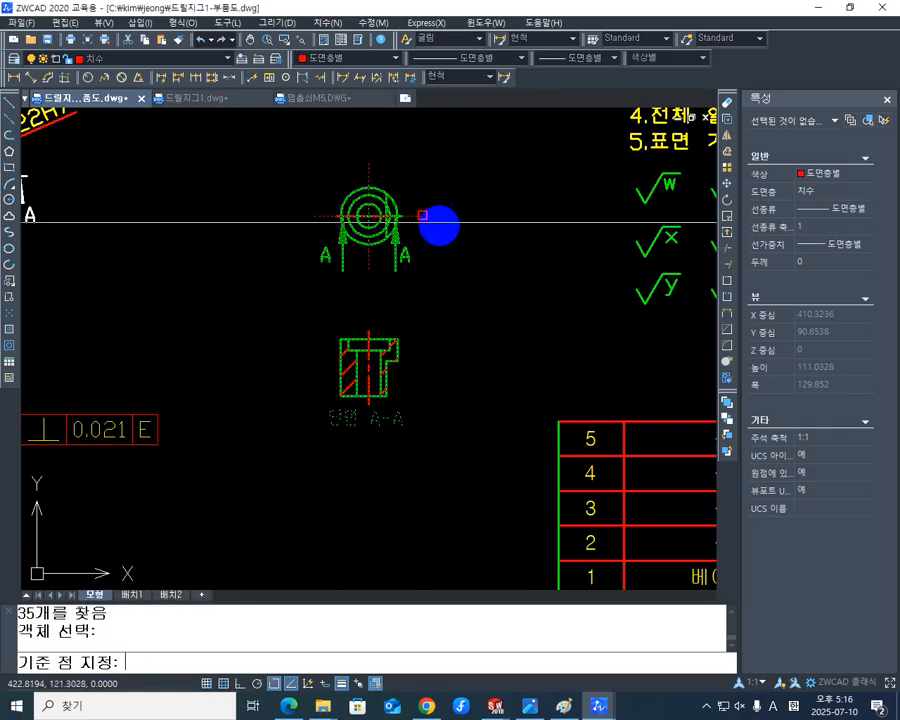
{"action": "left_click", "coordinate": [370, 213]}
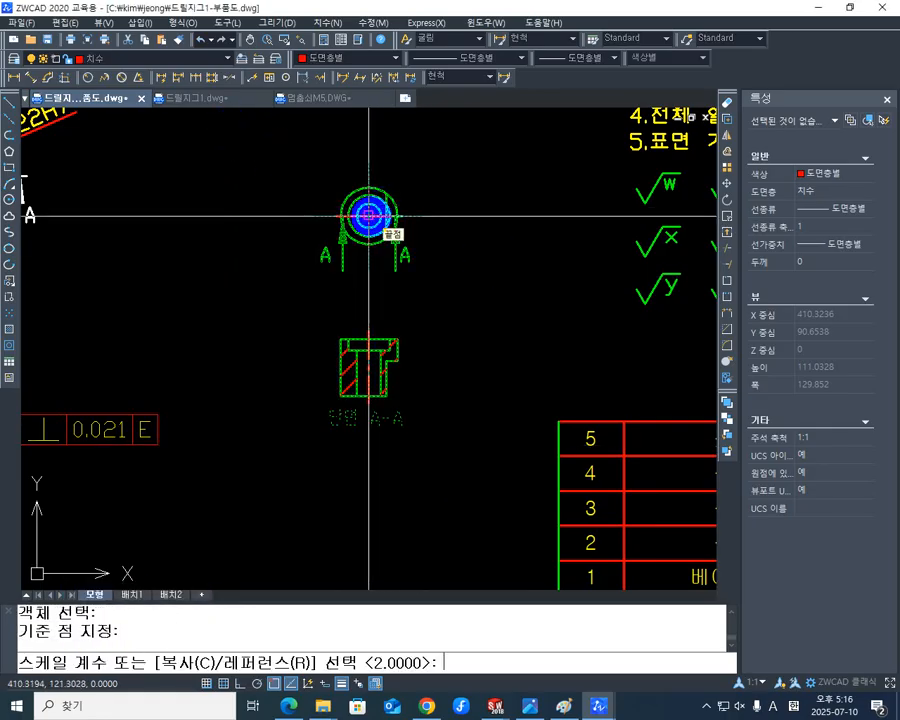
{"action": "type", "text": "2"}
{"action": "key", "text": "Return"}
Set the X, Y and Z scale of the 단면 A-A label block below the stop's section view to 1
{"action": "middle_click_drag", "start_coordinate": [435, 430], "coordinate": [382, 233]}
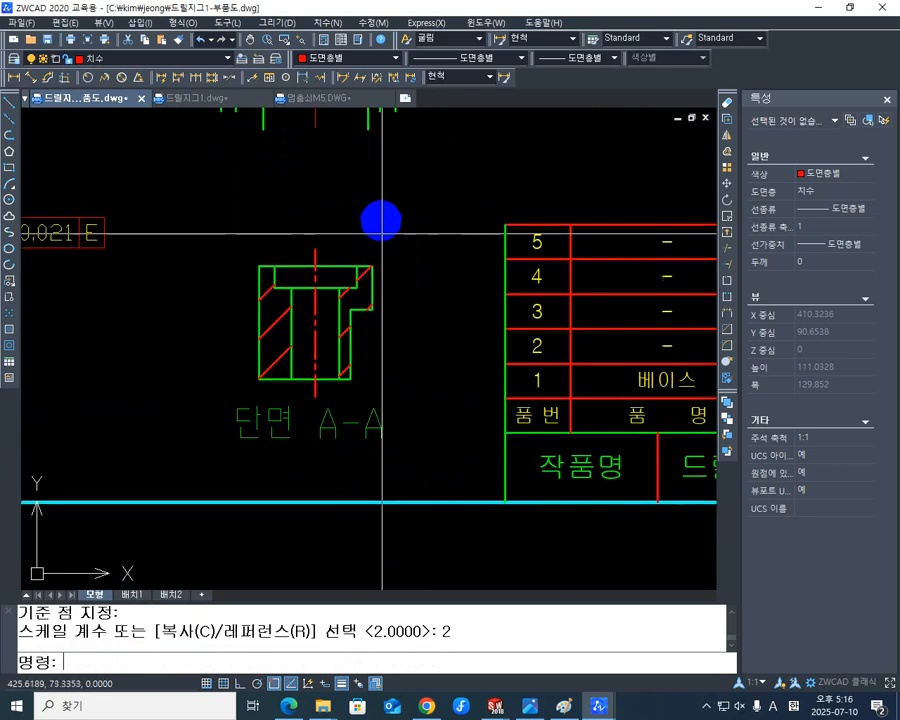
{"action": "scroll", "coordinate": [360, 320], "scroll_direction": "down", "scroll_amount": 2}
{"action": "left_click", "coordinate": [342, 381]}
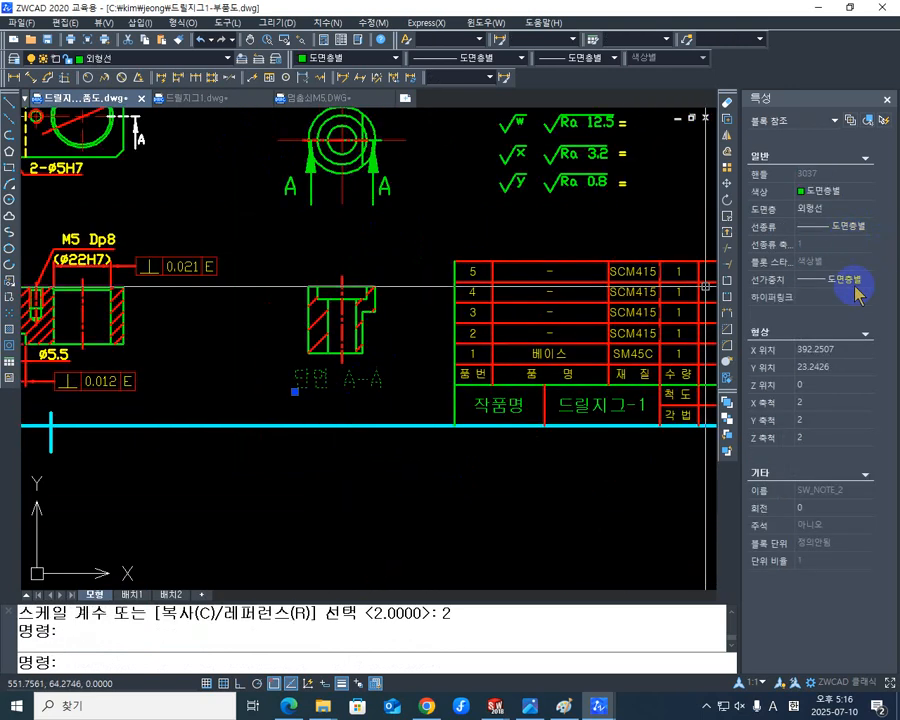
{"action": "left_click", "coordinate": [817, 402]}
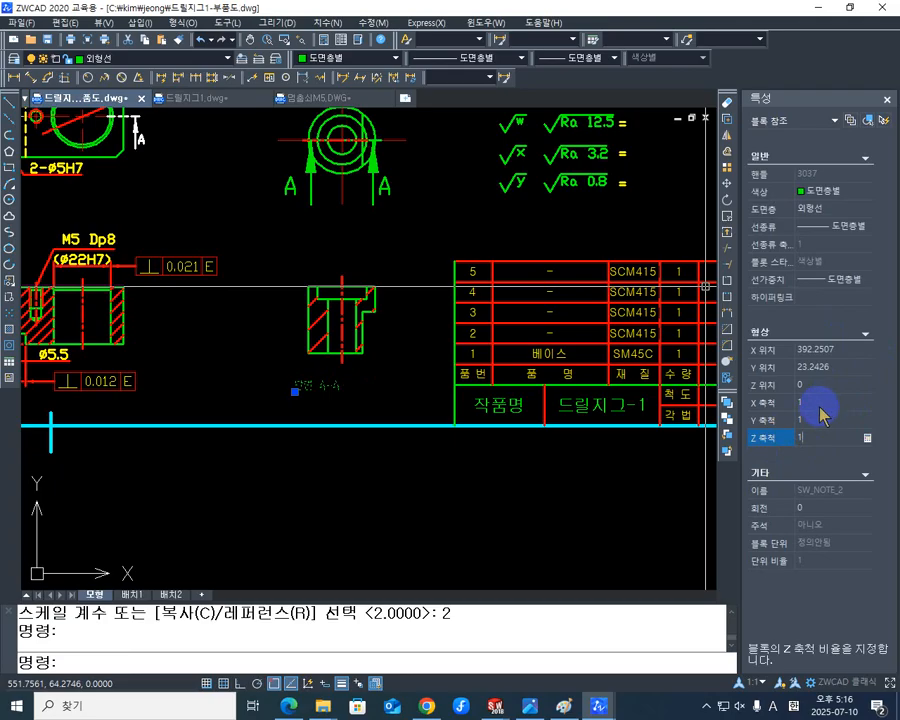
{"action": "middle_click_drag", "start_coordinate": [357, 369], "coordinate": [392, 416]}
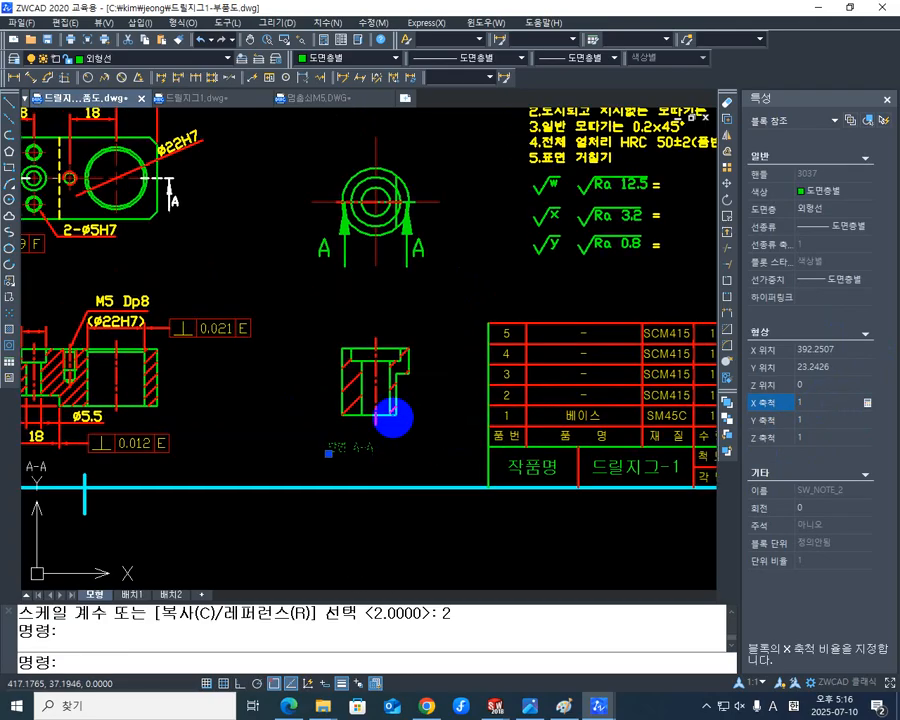
{"action": "key", "text": "Escape"}
{"action": "key", "text": "Escape"}
Erase the section arrows and their A letters at the stop's top view
{"action": "middle_click_drag", "start_coordinate": [414, 288], "coordinate": [410, 344]}
{"action": "scroll", "coordinate": [340, 272], "scroll_direction": "up", "scroll_amount": 3}
{"action": "mouse_move", "coordinate": [340, 272]}
{"action": "middle_mouse_down"}
{"action": "mouse_move", "coordinate": [333, 328]}
{"action": "mouse_move", "coordinate": [271, 430]}
{"action": "middle_mouse_up"}
{"action": "scroll", "coordinate": [338, 352], "scroll_direction": "up", "scroll_amount": 3}
{"action": "scroll", "coordinate": [285, 422], "scroll_direction": "down", "scroll_amount": 2}
{"action": "middle_click_drag", "start_coordinate": [419, 413], "coordinate": [378, 352]}
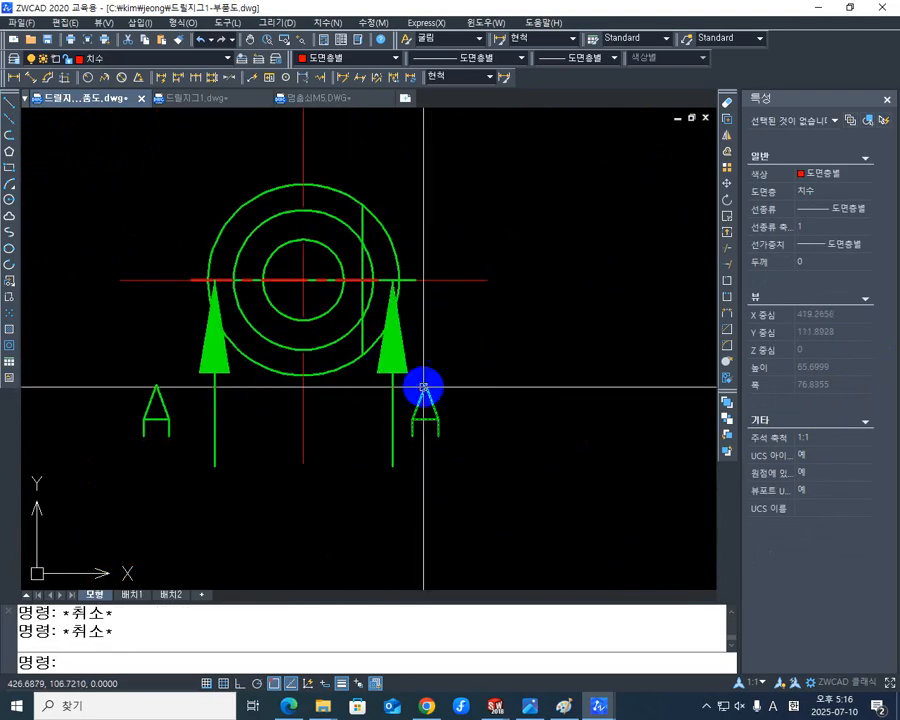
{"action": "middle_click_drag", "start_coordinate": [443, 369], "coordinate": [460, 354]}
{"action": "scroll", "coordinate": [500, 340], "scroll_direction": "down", "scroll_amount": 2}
{"action": "scroll", "coordinate": [575, 356], "scroll_direction": "down", "scroll_amount": 1}
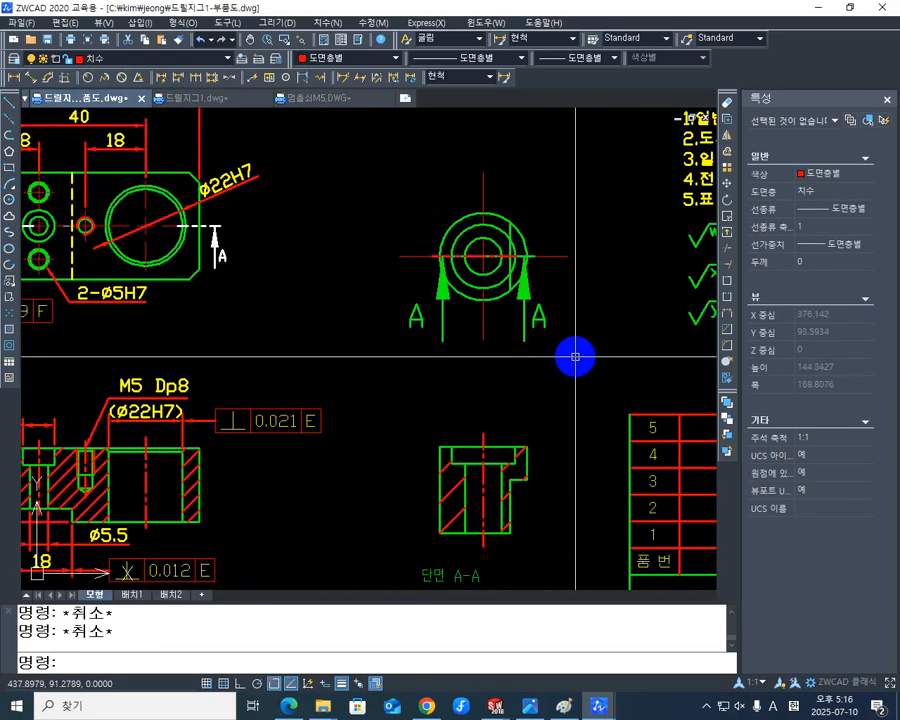
{"action": "mouse_move", "coordinate": [575, 356]}
{"action": "middle_mouse_down"}
{"action": "mouse_move", "coordinate": [462, 378]}
{"action": "mouse_move", "coordinate": [472, 401]}
{"action": "middle_mouse_up"}
{"action": "left_click", "coordinate": [472, 401]}
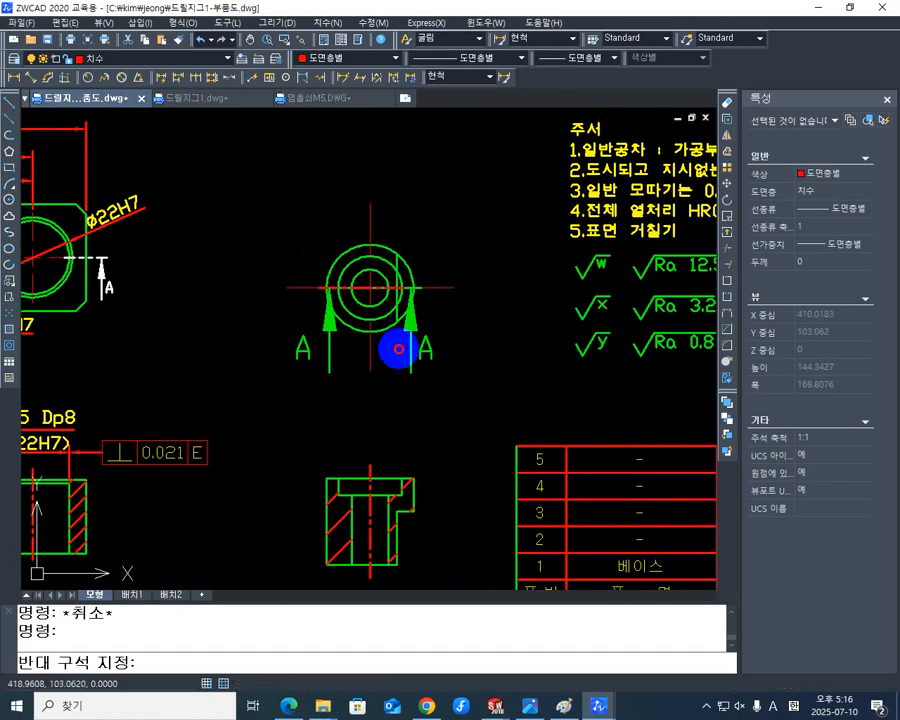
{"action": "left_click", "coordinate": [394, 345]}
{"action": "left_click", "coordinate": [355, 403]}
{"action": "left_click", "coordinate": [268, 327]}
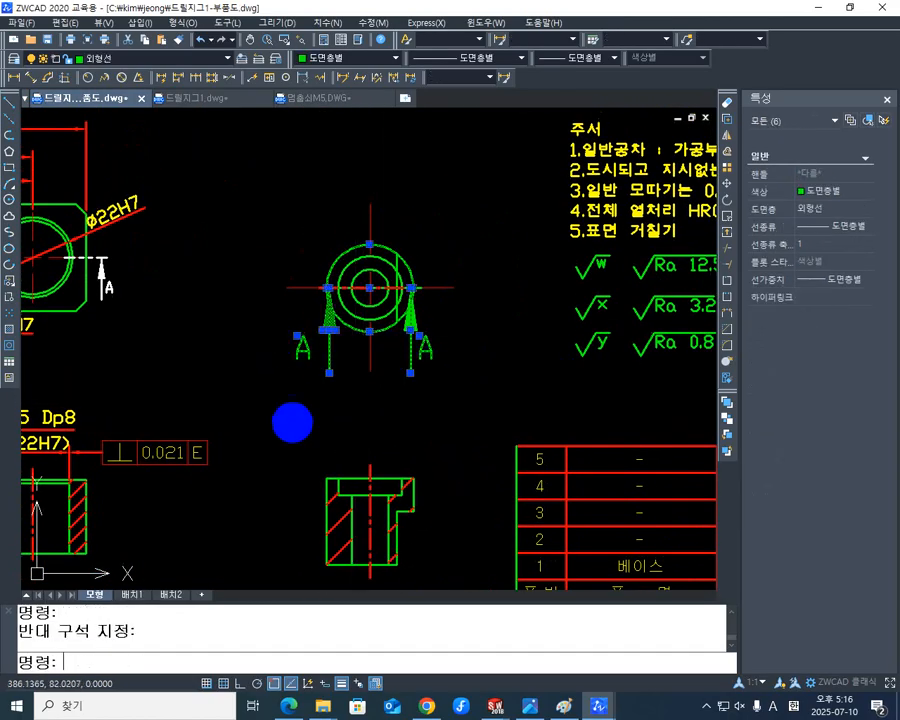
{"action": "key", "text": "Delete"}
Erase the 단면 A-A label under the stop's section view and the remaining solid section arrowhead at its top view
{"action": "middle_click_drag", "start_coordinate": [406, 458], "coordinate": [398, 283]}
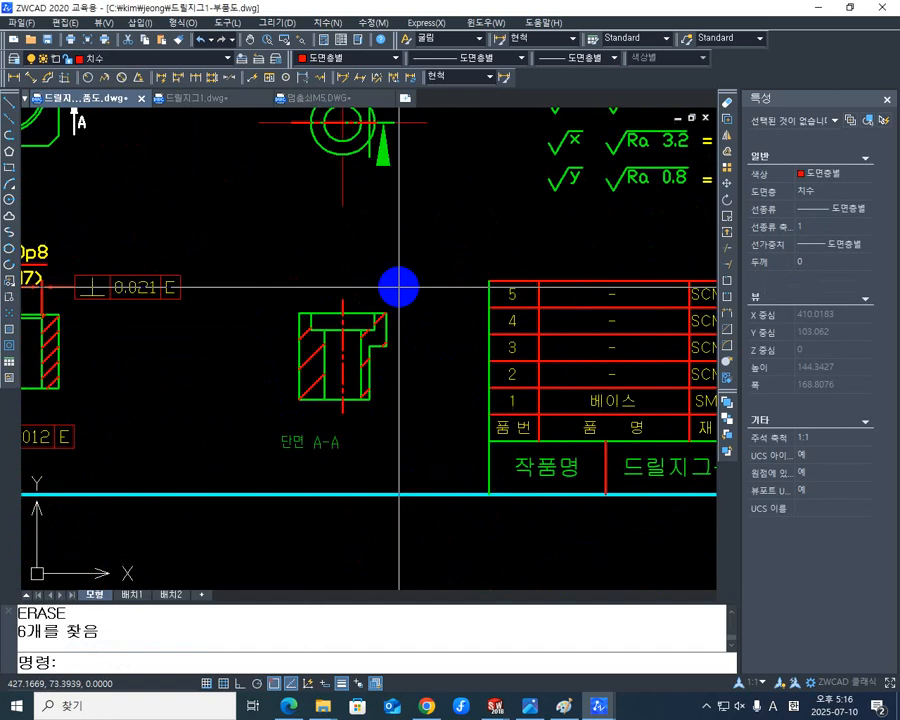
{"action": "middle_click_drag", "start_coordinate": [420, 464], "coordinate": [383, 417]}
{"action": "left_click", "coordinate": [384, 417]}
{"action": "left_click", "coordinate": [244, 380]}
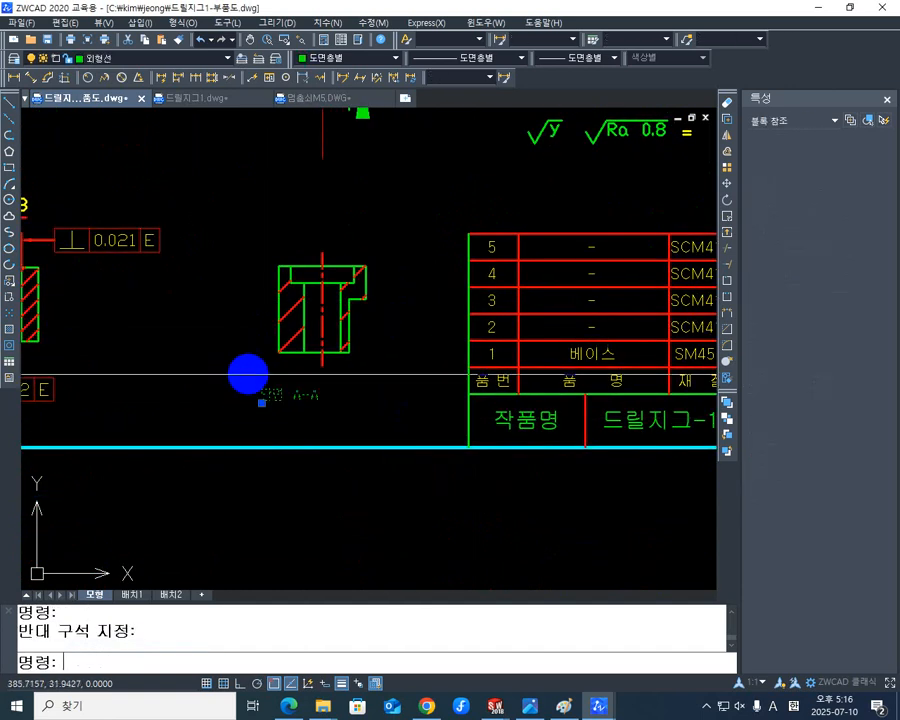
{"action": "key", "text": "Delete"}
{"action": "middle_click_drag", "start_coordinate": [356, 208], "coordinate": [345, 485]}
{"action": "scroll", "coordinate": [364, 373], "scroll_direction": "up", "scroll_amount": 4}
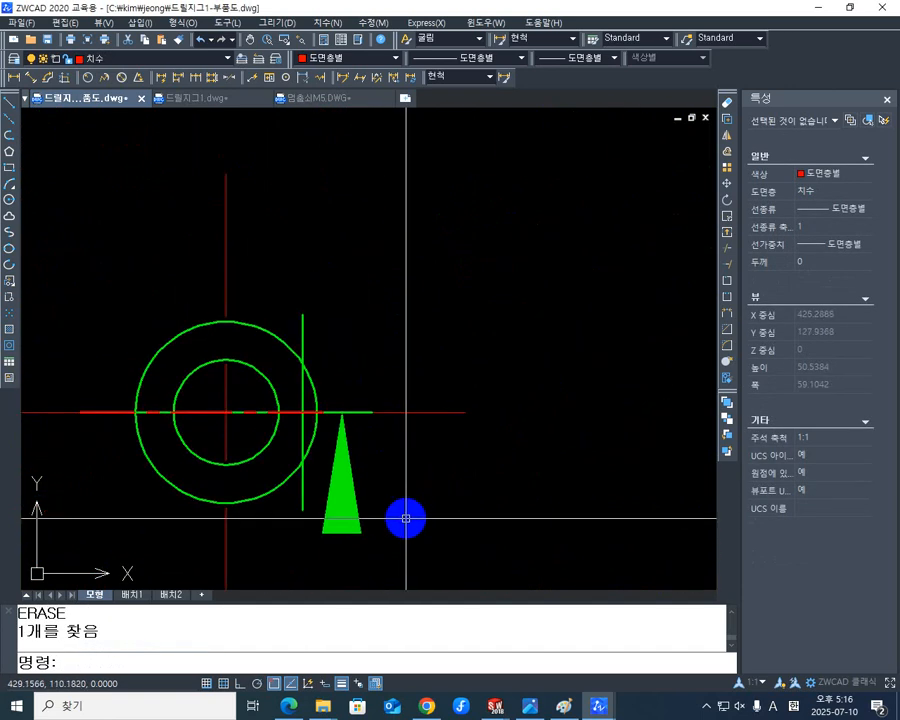
{"action": "left_click", "coordinate": [405, 514]}
{"action": "left_click", "coordinate": [348, 470]}
{"action": "key", "text": "Delete"}
{"action": "middle_click_drag", "start_coordinate": [390, 484], "coordinate": [416, 280]}
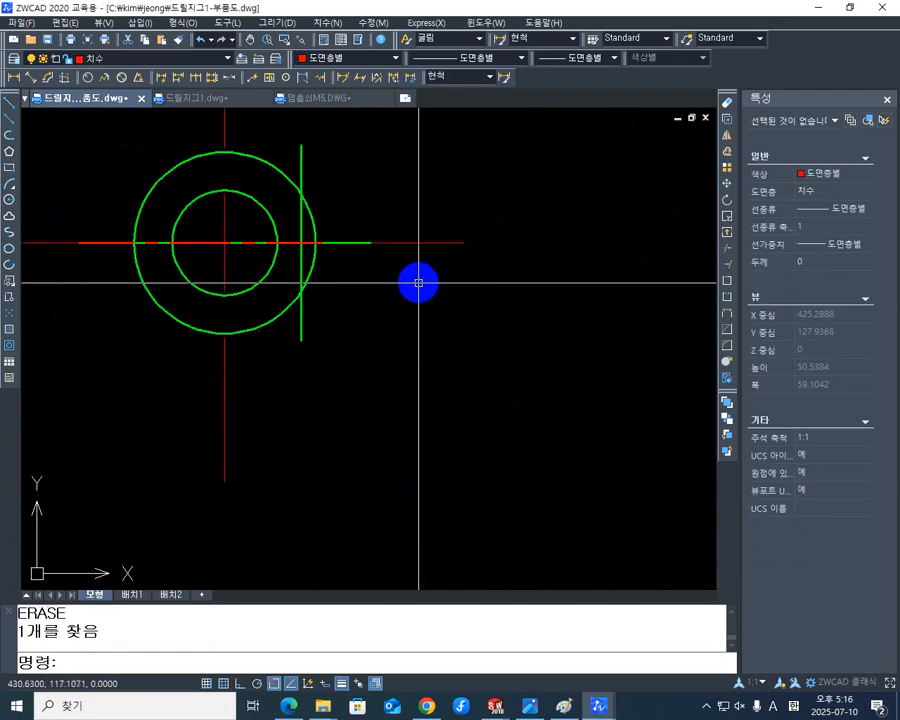
{"action": "scroll", "coordinate": [414, 372], "scroll_direction": "down", "scroll_amount": 5}
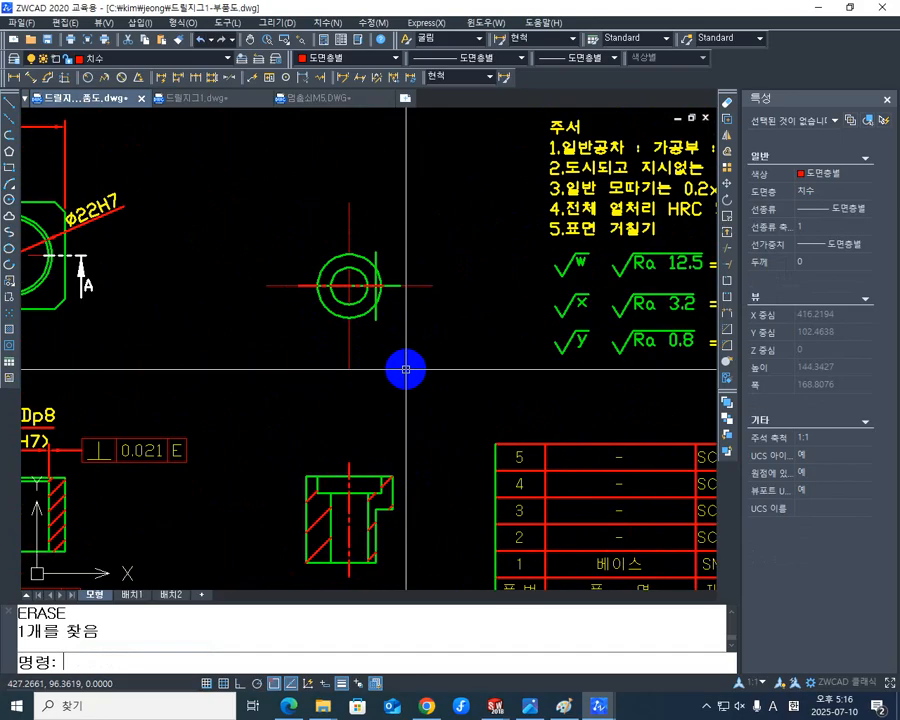
Undo the last three erasures on the stop views, restoring the label, the section marks and the outer circle
{"action": "scroll", "coordinate": [405, 365], "scroll_direction": "up", "scroll_amount": 3}
{"action": "key", "text": "ctrl+z"}
{"action": "scroll", "coordinate": [404, 364], "scroll_direction": "down", "scroll_amount": 3}
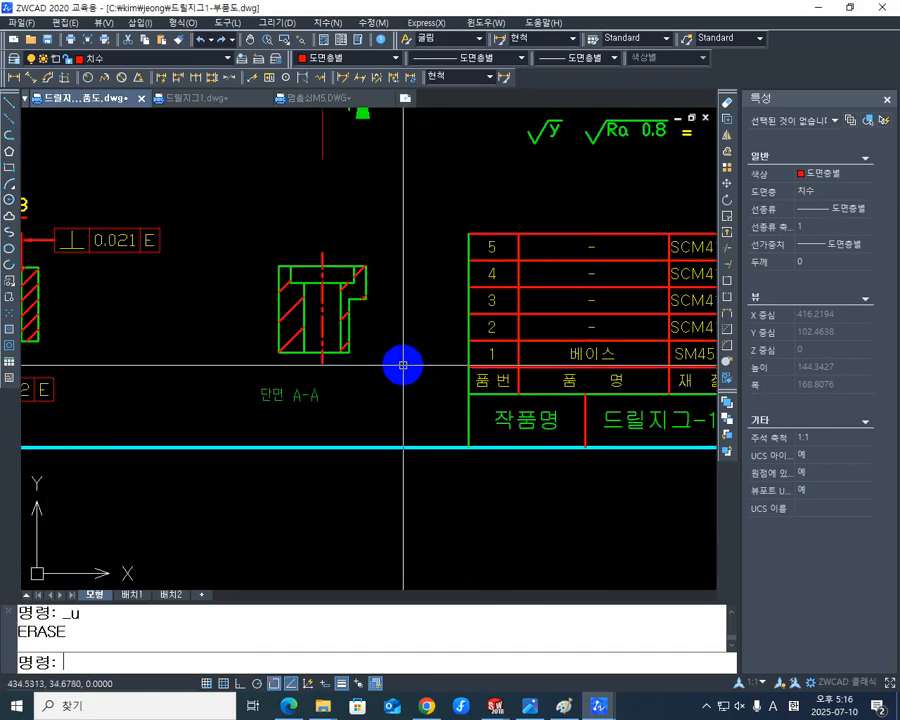
{"action": "key", "text": "ctrl+z"}
{"action": "key", "text": "ctrl+z"}
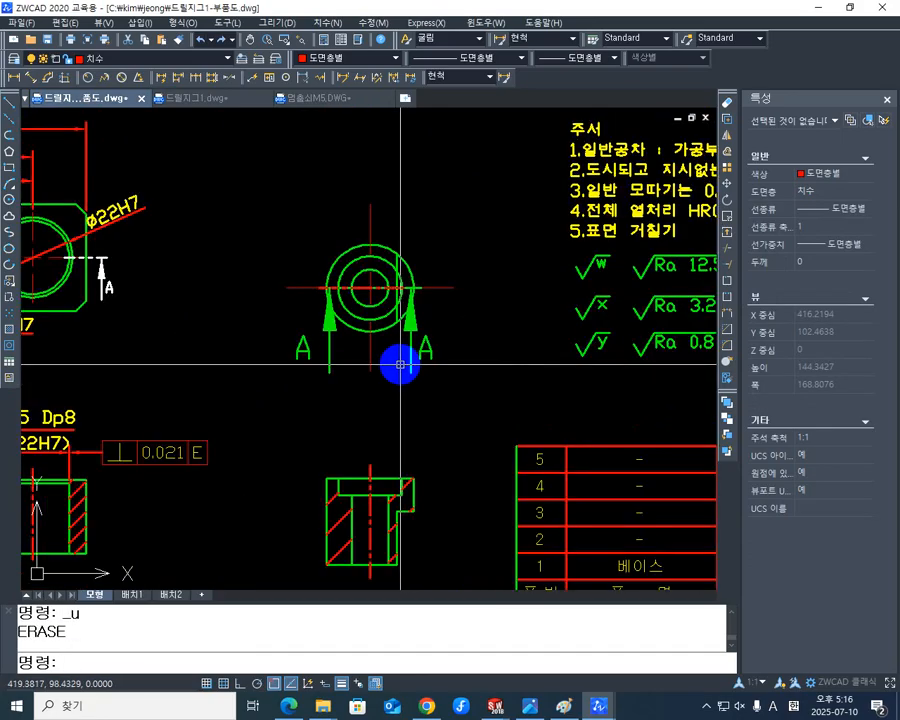
Erase the two section arrow lines and their A letters below the stop's top view
{"action": "scroll", "coordinate": [336, 388], "scroll_direction": "up", "scroll_amount": 3}
{"action": "left_click", "coordinate": [337, 418]}
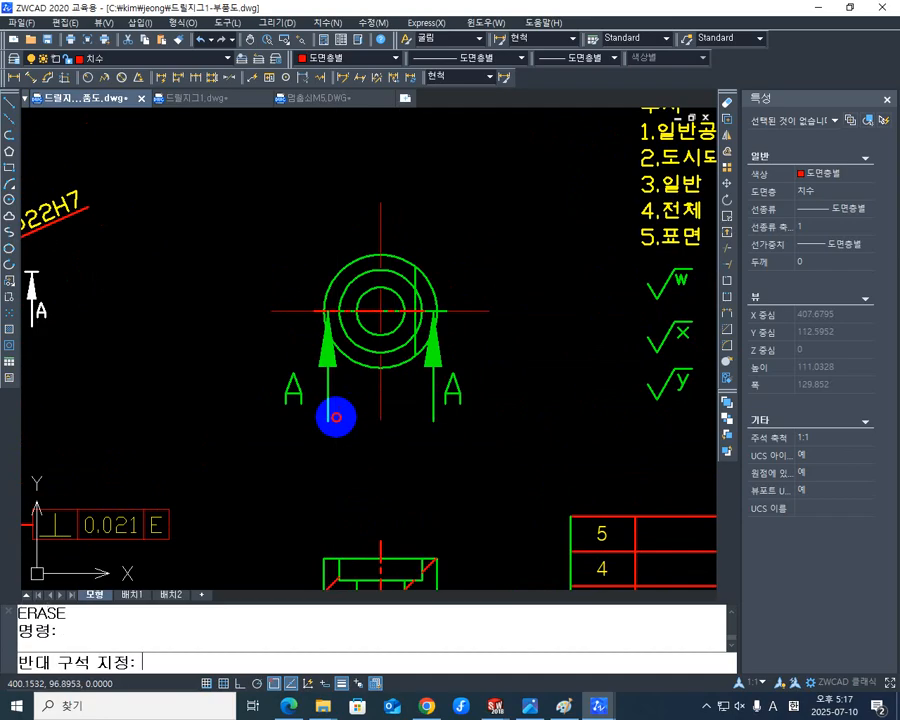
{"action": "left_click", "coordinate": [250, 378]}
{"action": "left_click", "coordinate": [496, 428]}
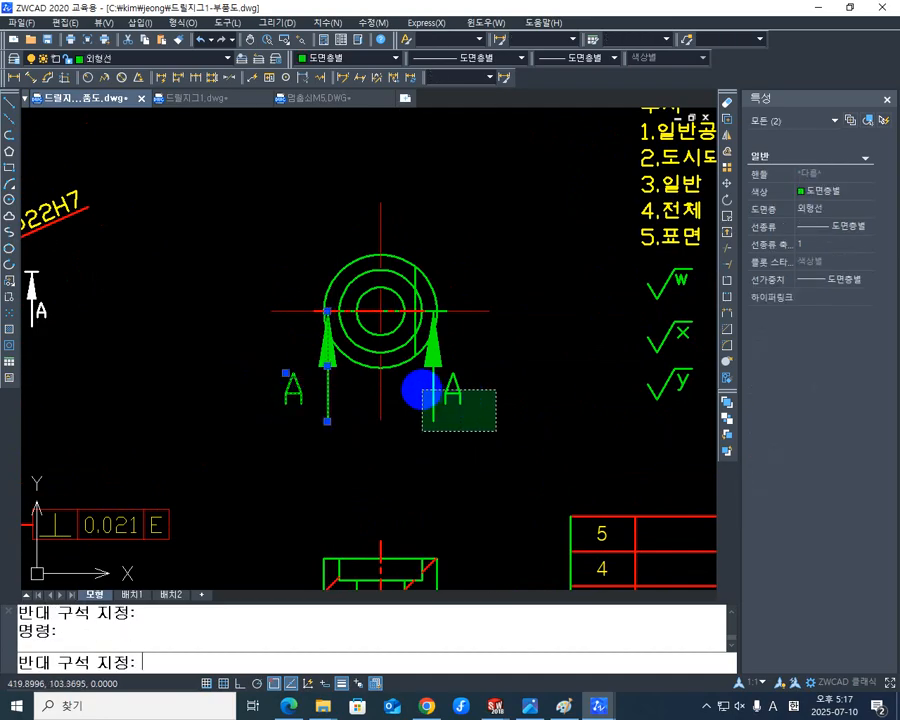
{"action": "left_click", "coordinate": [430, 402]}
{"action": "type", "text": "E"}
{"action": "key", "text": "Return"}
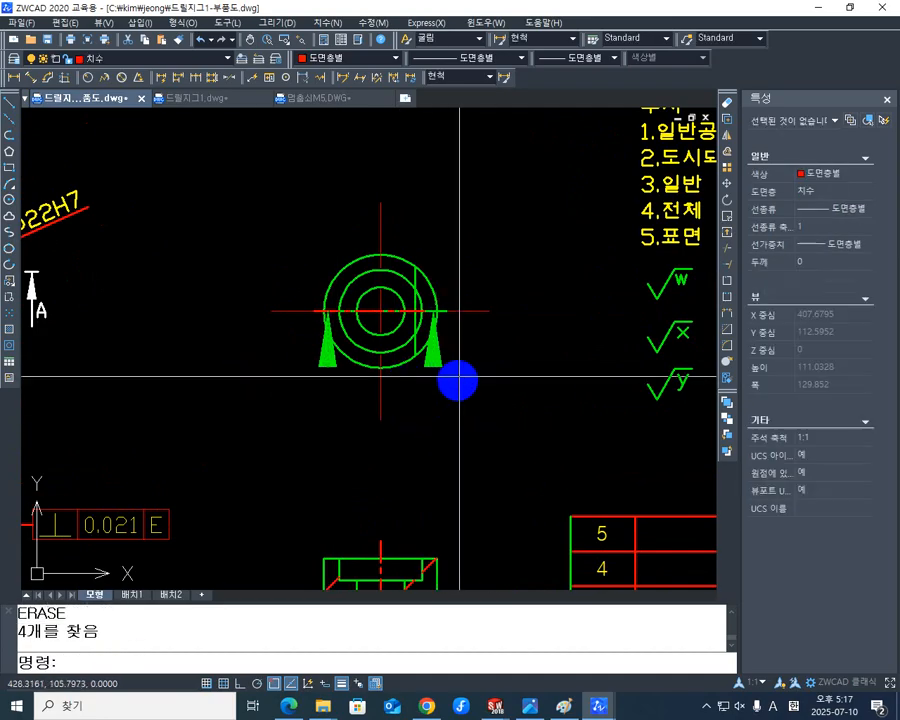
Erase both solid section arrowheads at the stop's top view
{"action": "middle_click_drag", "start_coordinate": [458, 378], "coordinate": [446, 413]}
{"action": "left_click", "coordinate": [446, 413]}
{"action": "key", "text": "Delete"}
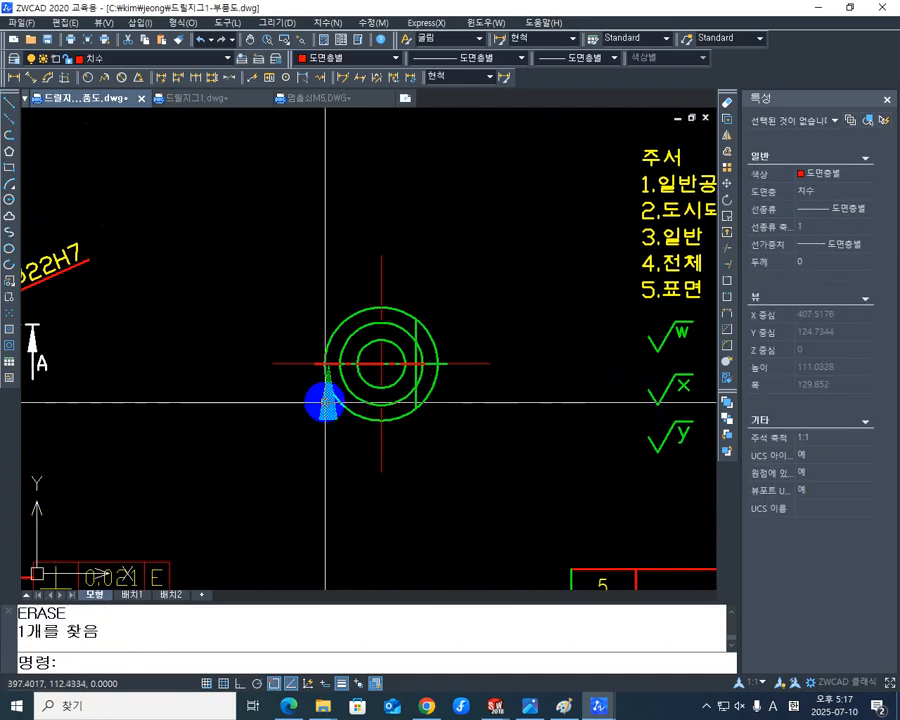
{"action": "left_click", "coordinate": [325, 403]}
{"action": "key", "text": "Delete"}
Try to erase the duplicate horizontal lines across the stop's top view with one window selection, and undo the erasure
{"action": "left_click", "coordinate": [268, 334]}
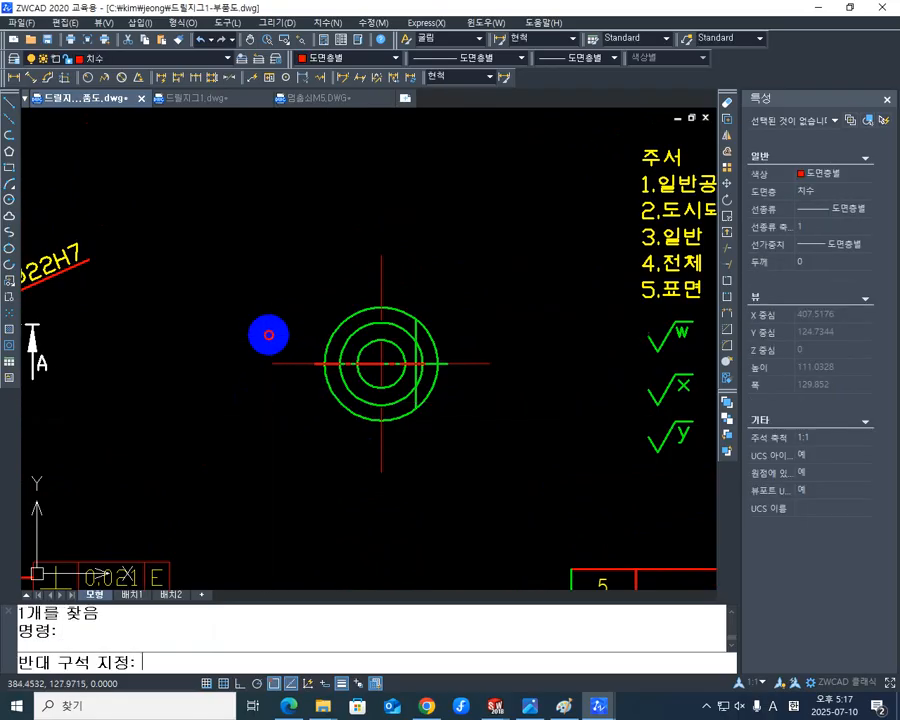
{"action": "left_click", "coordinate": [472, 387]}
{"action": "key", "text": "Delete"}
{"action": "mouse_move", "coordinate": [444, 412]}
{"action": "middle_mouse_down"}
{"action": "mouse_move", "coordinate": [420, 378]}
{"action": "mouse_move", "coordinate": [371, 374]}
{"action": "mouse_move", "coordinate": [418, 281]}
{"action": "mouse_move", "coordinate": [460, 454]}
{"action": "mouse_move", "coordinate": [484, 454]}
{"action": "middle_mouse_up"}
{"action": "scroll", "coordinate": [408, 314], "scroll_direction": "up", "scroll_amount": 3}
{"action": "left_click", "coordinate": [406, 312]}
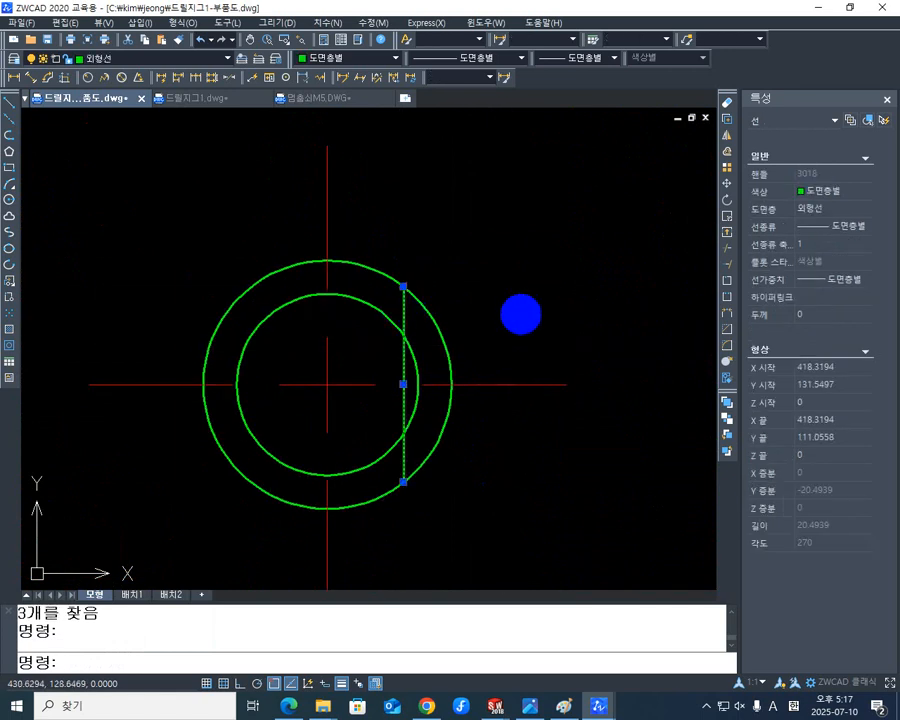
{"action": "key", "text": "Escape"}
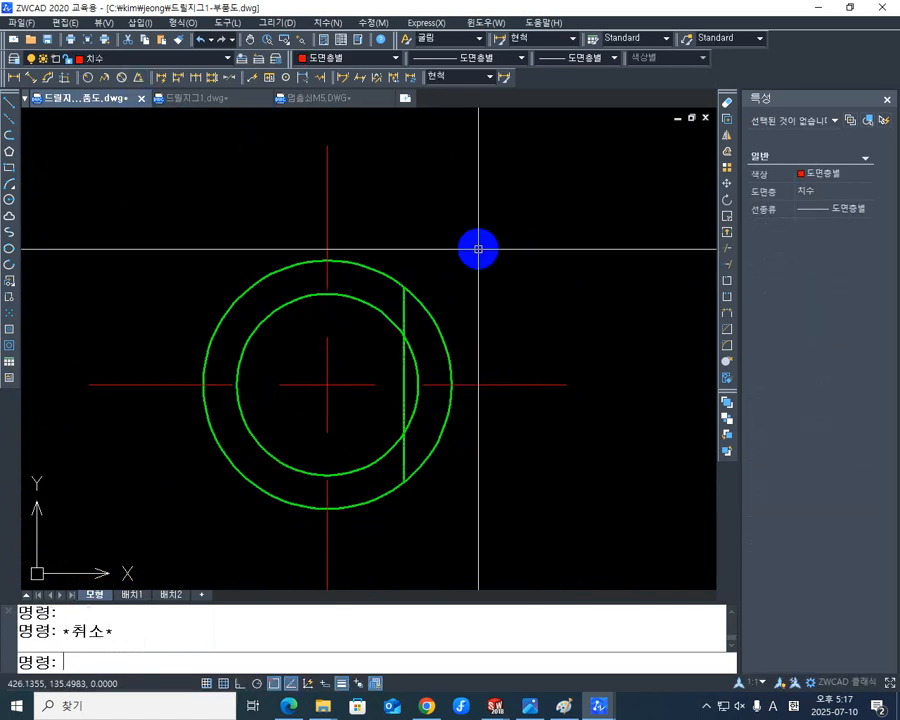
{"action": "scroll", "coordinate": [479, 273], "scroll_direction": "down", "scroll_amount": 2}
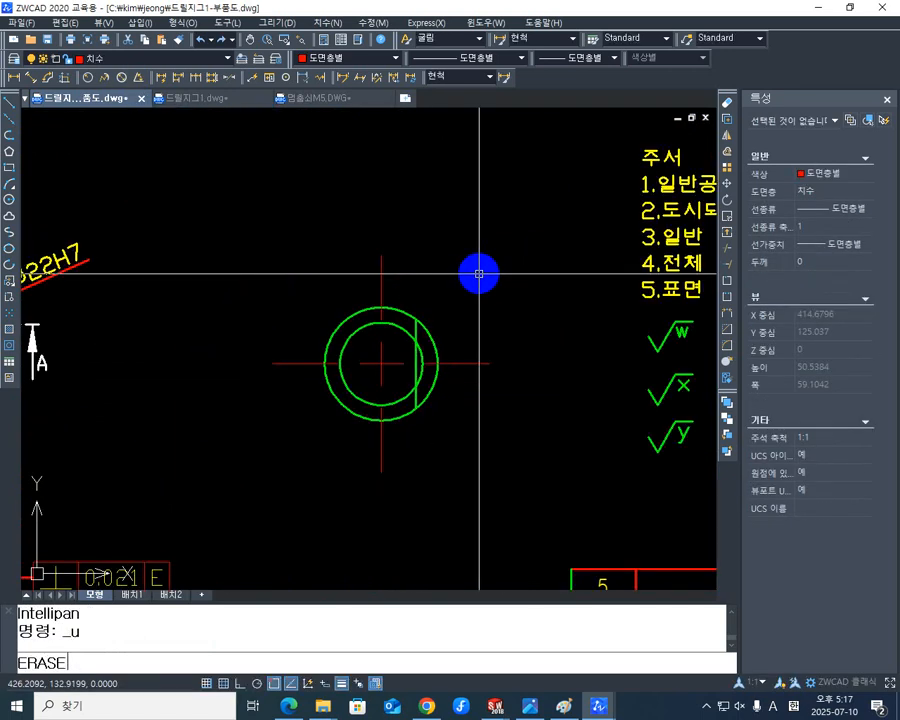
Erase the duplicate dash-dot centerline and the green section line running horizontally through the stop's top view
{"action": "scroll", "coordinate": [479, 273], "scroll_direction": "up", "scroll_amount": 5}
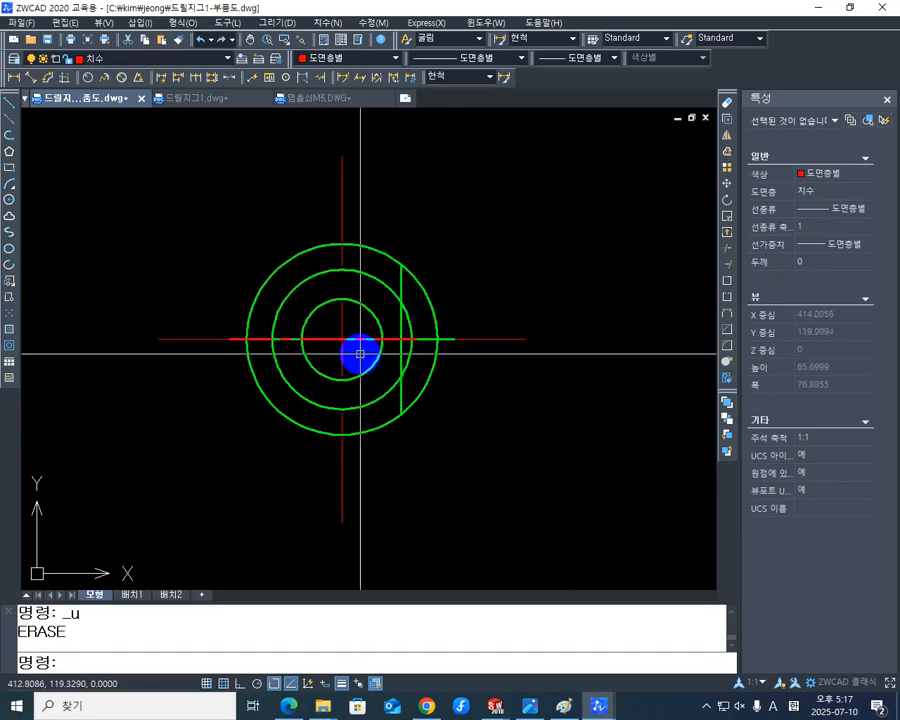
{"action": "left_click", "coordinate": [291, 329]}
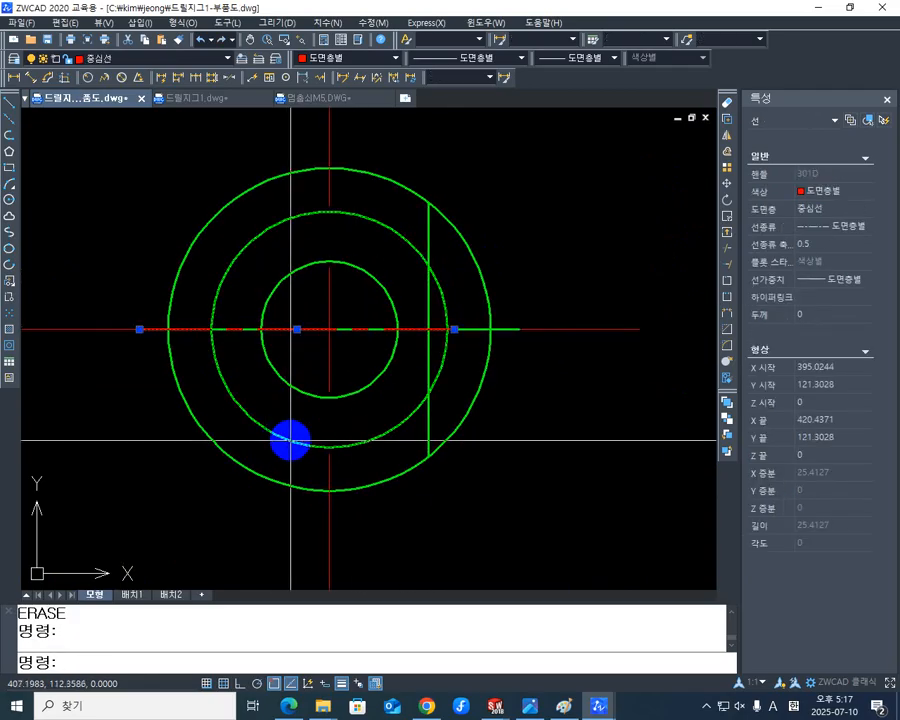
{"action": "key", "text": "Delete"}
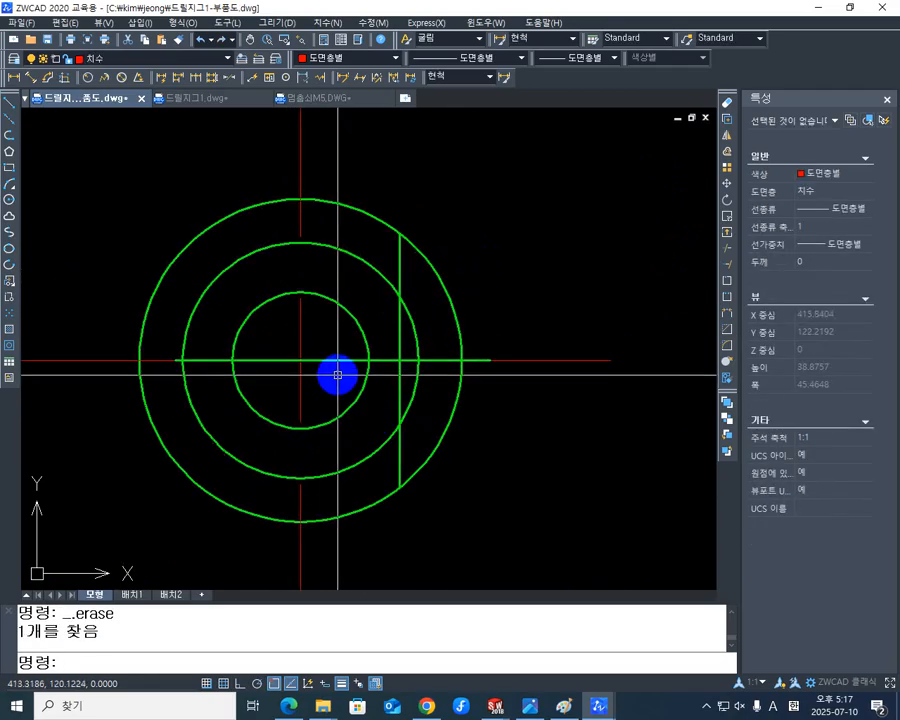
{"action": "left_click", "coordinate": [330, 362]}
{"action": "key", "text": "Delete"}
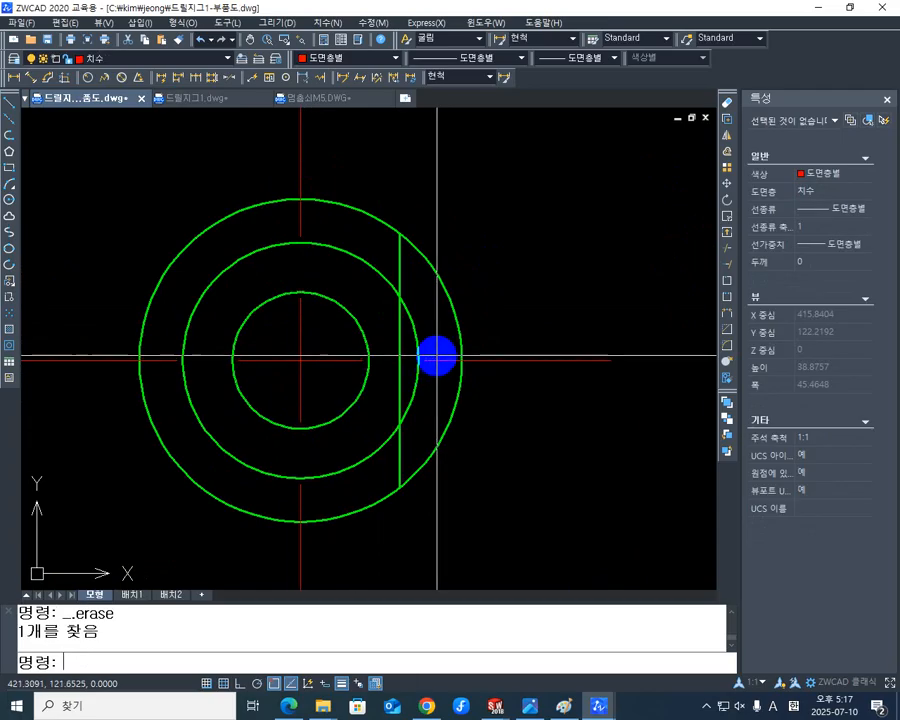
Change the vertical flat line in the stop's top view to the 숨은선 layer
{"action": "scroll", "coordinate": [428, 251], "scroll_direction": "down", "scroll_amount": 1}
{"action": "mouse_move", "coordinate": [434, 356]}
{"action": "middle_mouse_down"}
{"action": "mouse_move", "coordinate": [428, 251]}
{"action": "mouse_move", "coordinate": [393, 338]}
{"action": "mouse_move", "coordinate": [387, 271]}
{"action": "middle_mouse_up"}
{"action": "left_click", "coordinate": [388, 272]}
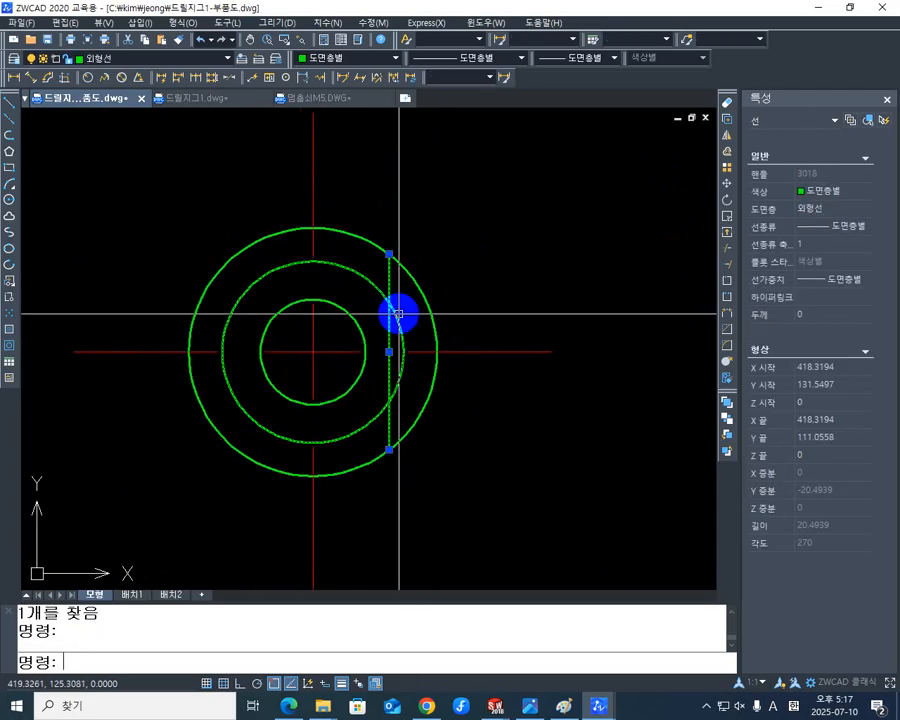
{"action": "left_click", "coordinate": [193, 60]}
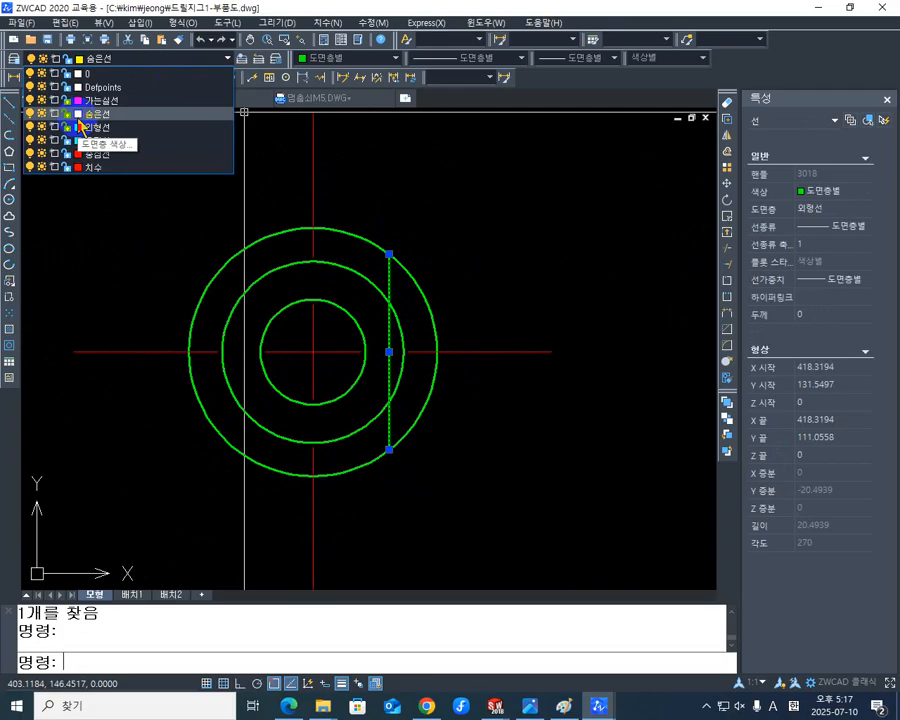
{"action": "left_click", "coordinate": [154, 60]}
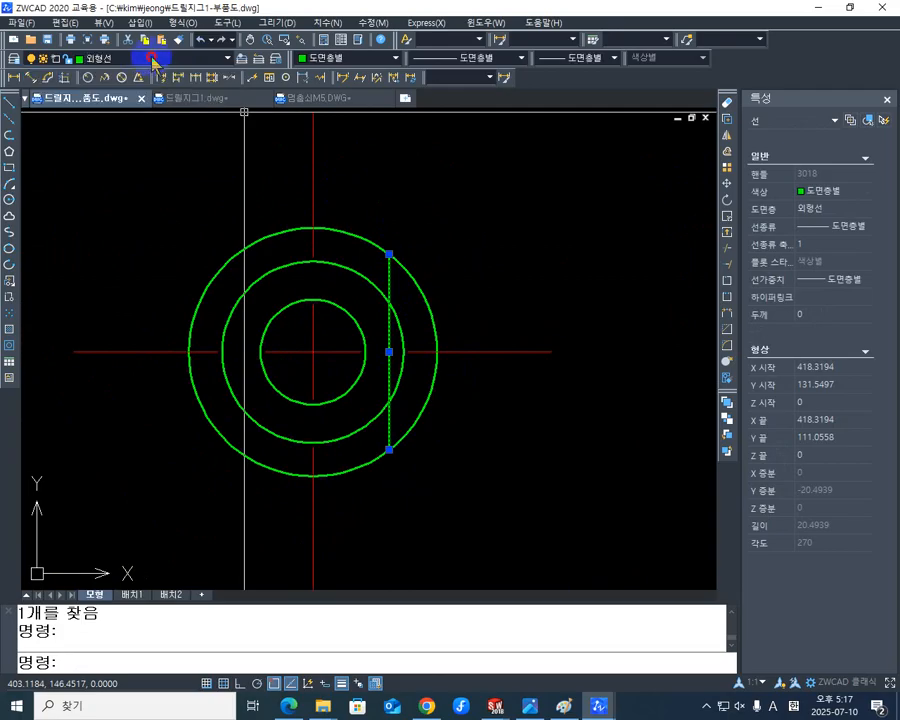
{"action": "left_click", "coordinate": [148, 62]}
{"action": "left_click", "coordinate": [117, 122]}
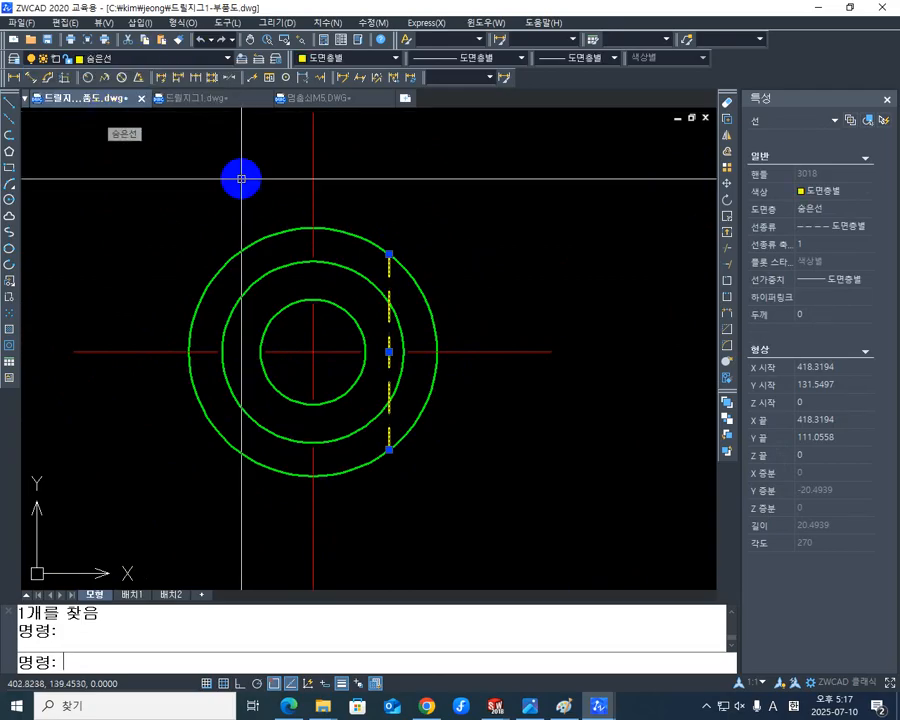
{"action": "key", "text": "Escape"}
Move the stop's section view and its 단면 A-A label up by about 21 mm, closer to the top view
{"action": "scroll", "coordinate": [525, 287], "scroll_direction": "down", "scroll_amount": 5}
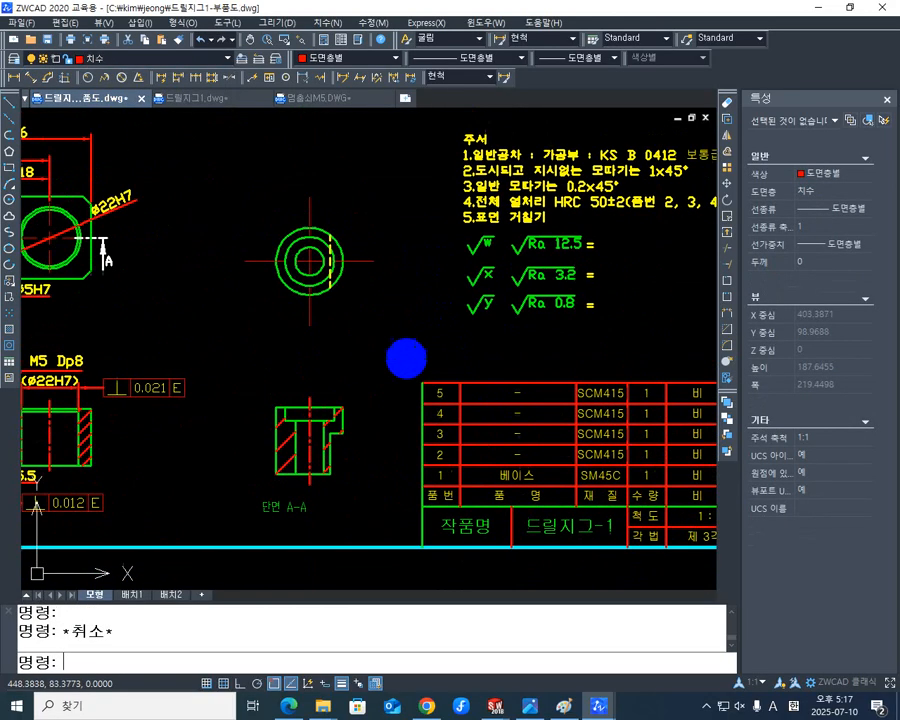
{"action": "middle_click_drag", "start_coordinate": [371, 454], "coordinate": [366, 432]}
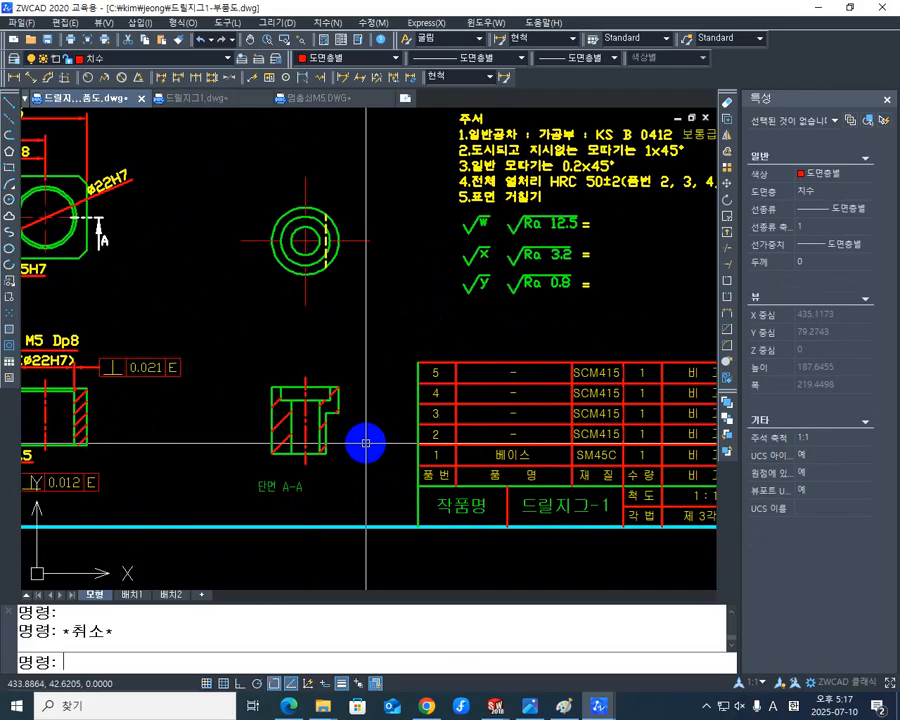
{"action": "type", "text": "M"}
{"action": "key", "text": "Return"}
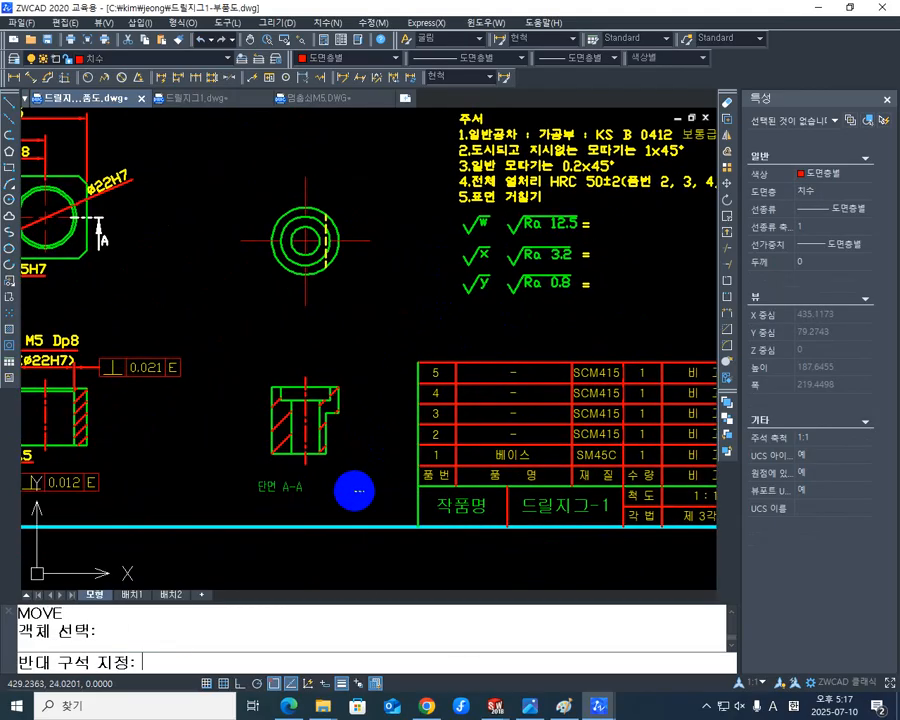
{"action": "left_click", "coordinate": [221, 352]}
{"action": "key", "text": "Return"}
{"action": "left_click", "coordinate": [367, 474]}
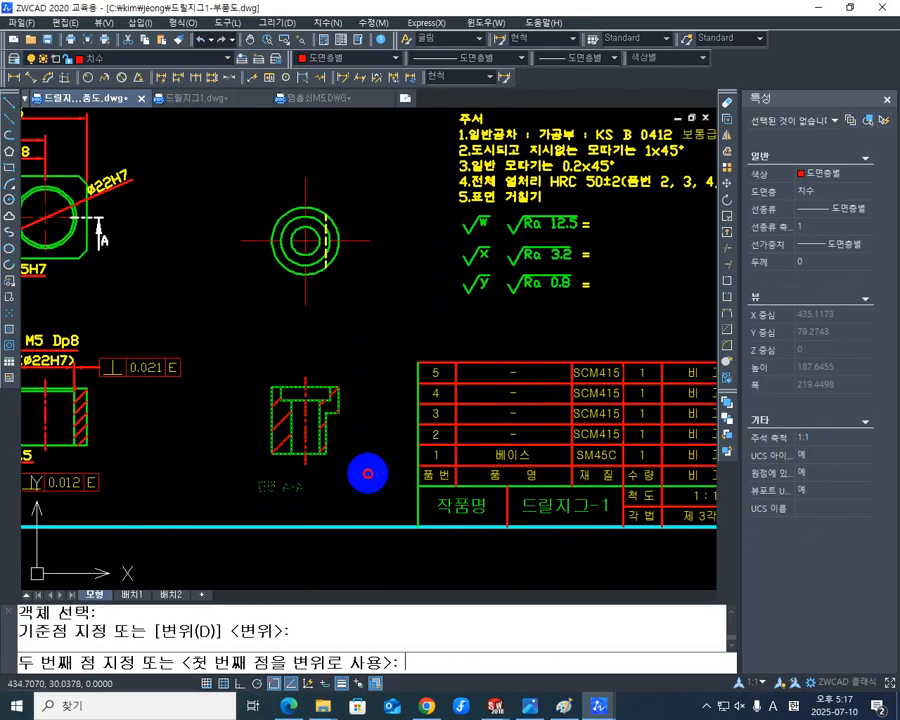
{"action": "left_click", "coordinate": [369, 421]}
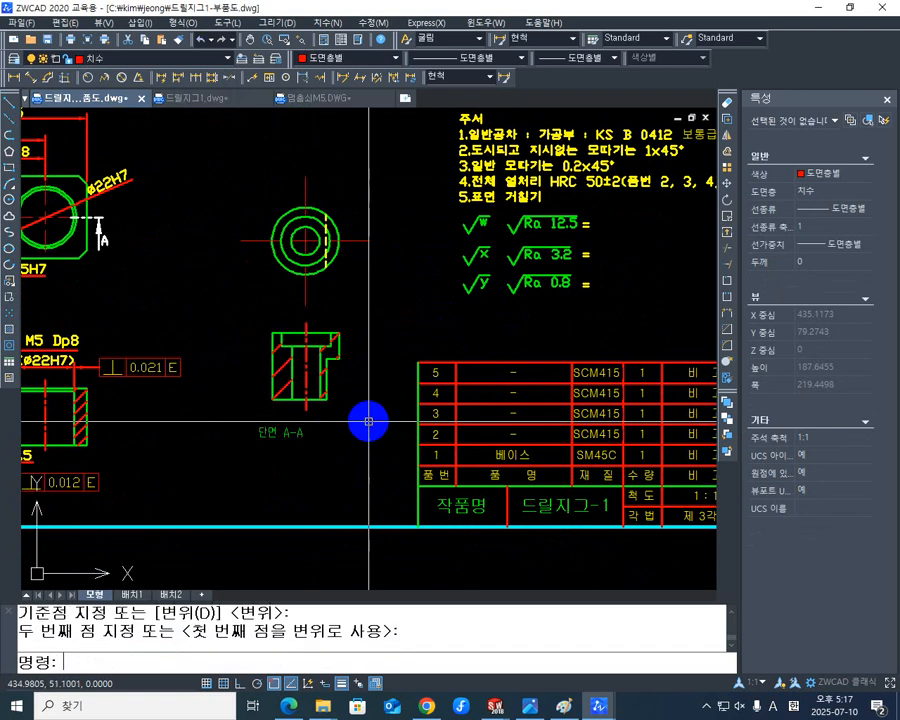
Try to edit the text of the 단면 A-A label below the stop's section view
{"action": "middle_click_drag", "start_coordinate": [337, 387], "coordinate": [301, 412]}
{"action": "key", "text": "Escape"}
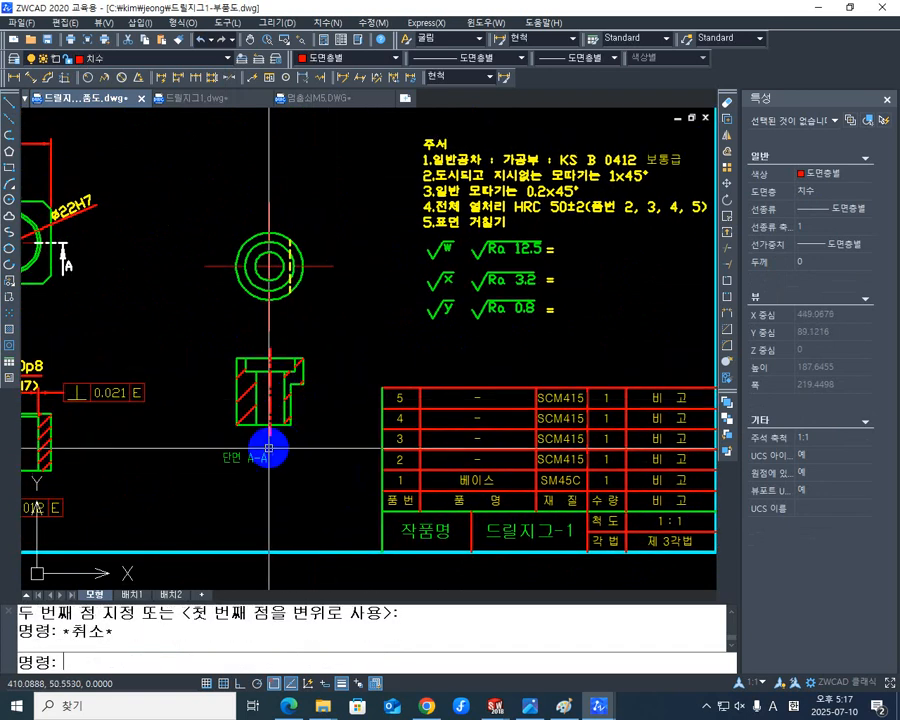
{"action": "scroll", "coordinate": [268, 448], "scroll_direction": "up", "scroll_amount": 2}
{"action": "mouse_move", "coordinate": [273, 459]}
{"action": "middle_mouse_down"}
{"action": "mouse_move", "coordinate": [225, 479]}
{"action": "mouse_move", "coordinate": [282, 498]}
{"action": "mouse_move", "coordinate": [283, 515]}
{"action": "mouse_move", "coordinate": [260, 450]}
{"action": "middle_mouse_up"}
{"action": "scroll", "coordinate": [245, 487], "scroll_direction": "down", "scroll_amount": 1}
{"action": "left_click", "coordinate": [209, 527]}
{"action": "scroll", "coordinate": [300, 406], "scroll_direction": "down", "scroll_amount": 2}
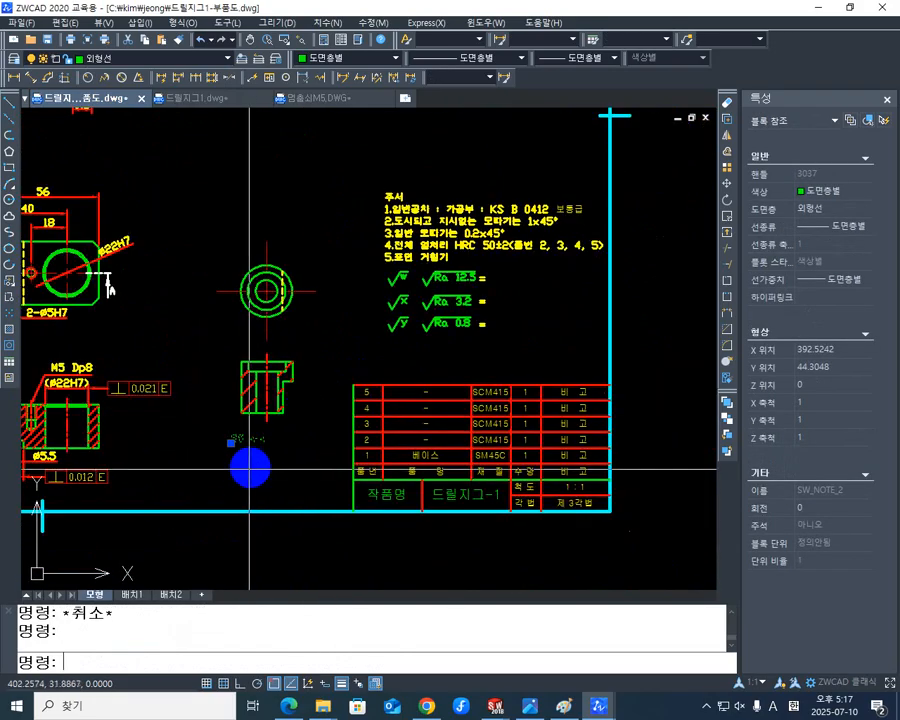
{"action": "key", "text": "Escape"}
{"action": "scroll", "coordinate": [250, 444], "scroll_direction": "up", "scroll_amount": 2}
{"action": "middle_click_drag", "start_coordinate": [247, 473], "coordinate": [245, 481]}
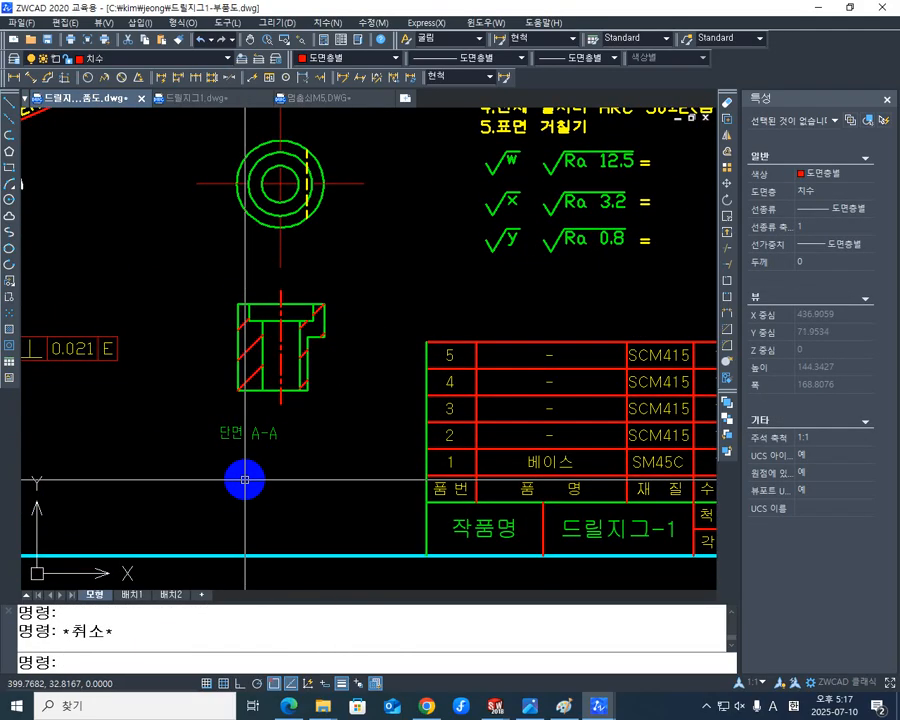
{"action": "type", "text": "ed"}
{"action": "key", "text": "Return"}
{"action": "left_click", "coordinate": [252, 437]}
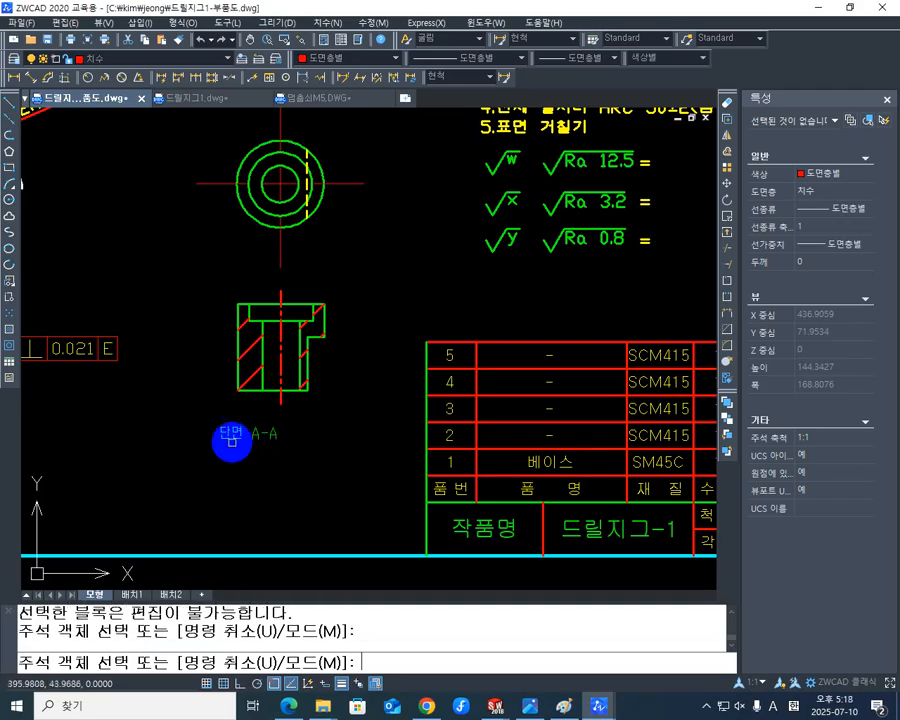
{"action": "key", "text": "Escape"}
Erase the 단면 A-A label block below the stop's section view
{"action": "left_click", "coordinate": [283, 446]}
{"action": "left_click", "coordinate": [200, 420]}
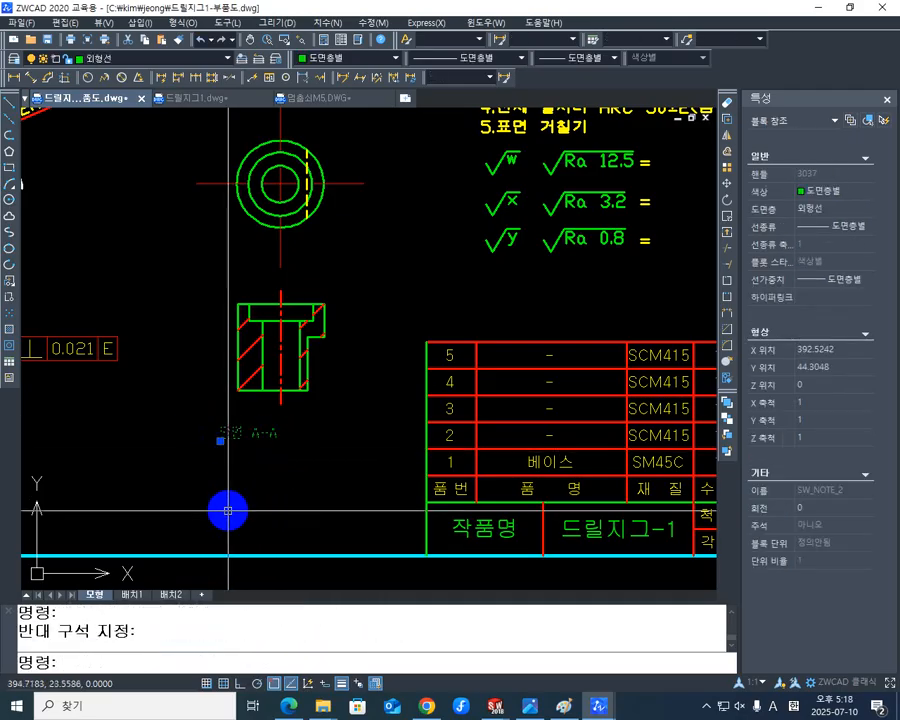
{"action": "key", "text": "Delete"}
{"action": "scroll", "coordinate": [295, 450], "scroll_direction": "down", "scroll_amount": 3}
{"action": "scroll", "coordinate": [300, 474], "scroll_direction": "down", "scroll_amount": 1}
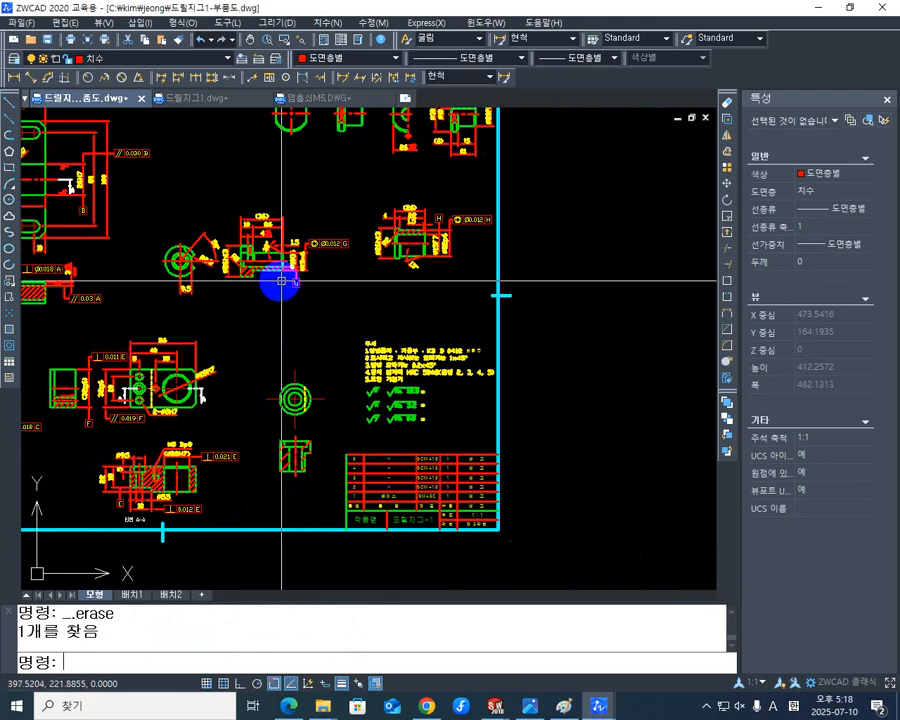
{"action": "middle_click_drag", "start_coordinate": [281, 281], "coordinate": [325, 458]}
{"action": "scroll", "coordinate": [404, 247], "scroll_direction": "up", "scroll_amount": 3}
{"action": "middle_click_drag", "start_coordinate": [339, 296], "coordinate": [367, 346]}
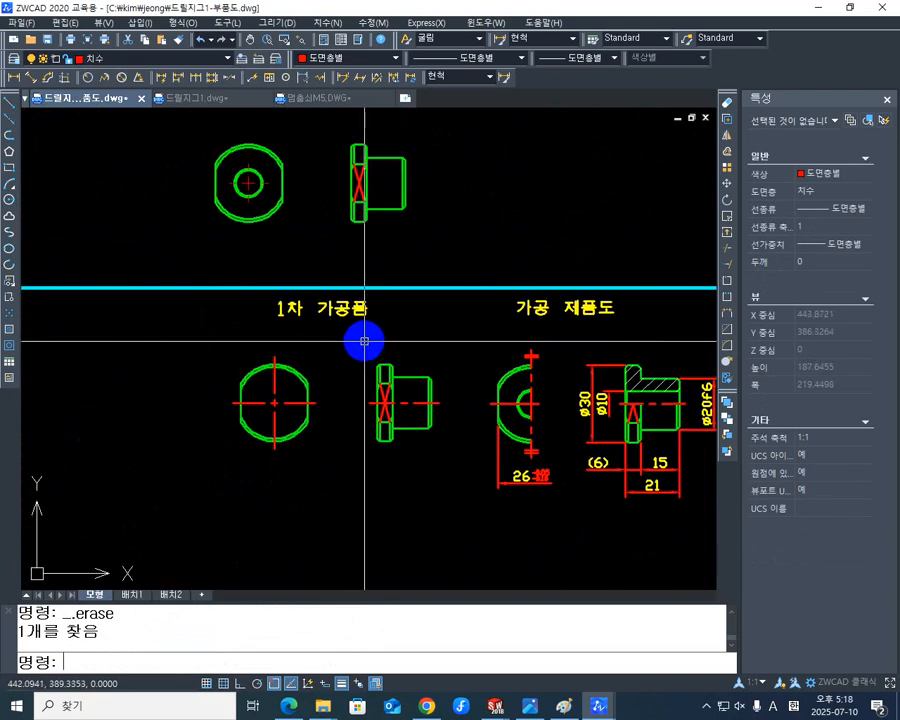
Copy the 1차 가공품 text from the bushing views to just above the double-size stop's top view
{"action": "type", "text": "CO"}
{"action": "key", "text": "Return"}
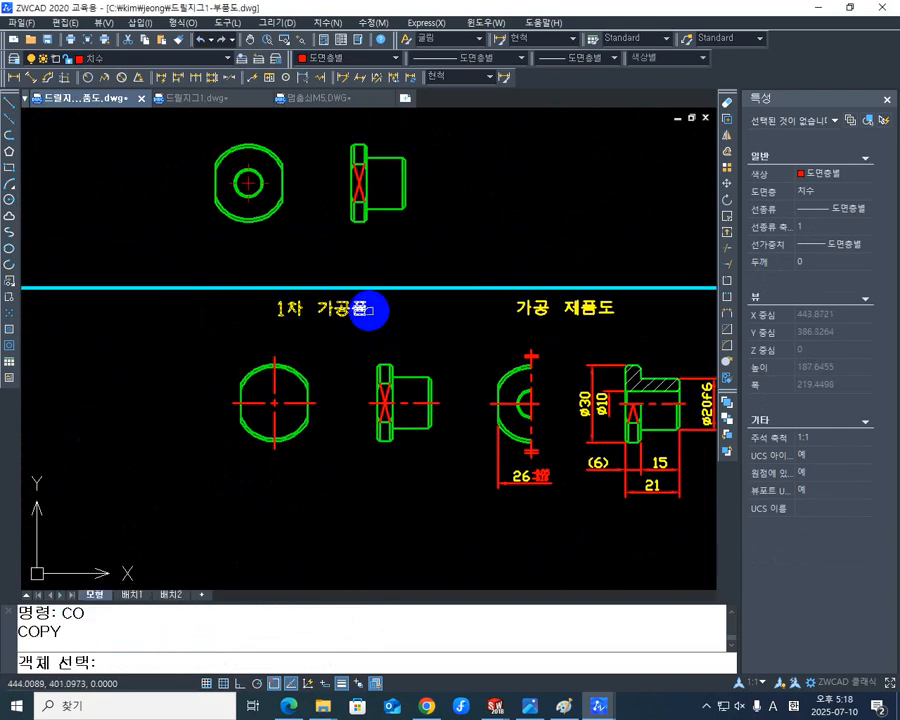
{"action": "key", "text": "Return"}
{"action": "left_click", "coordinate": [267, 317]}
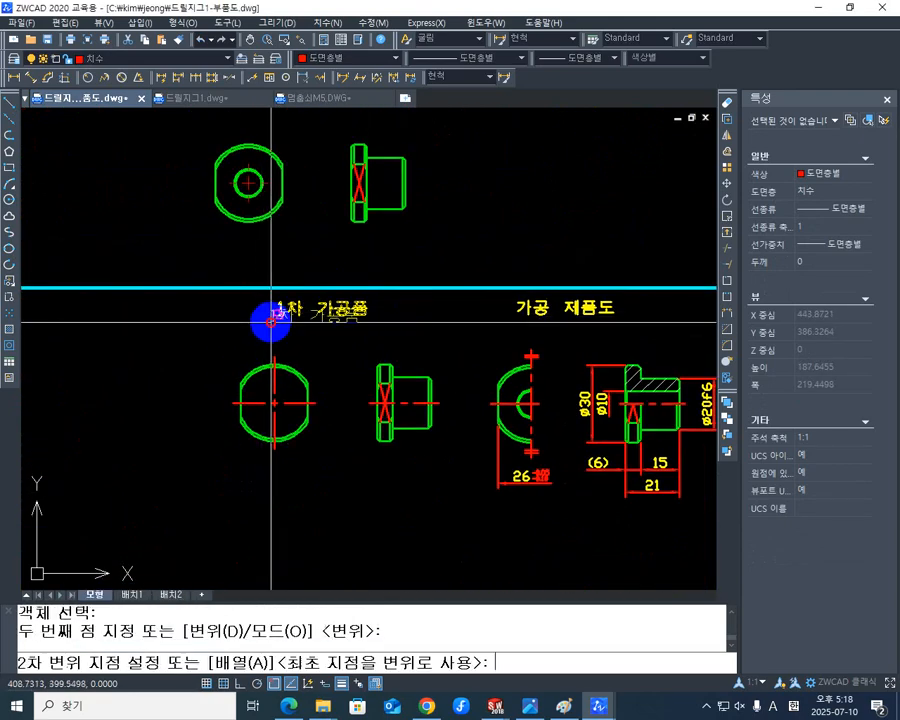
{"action": "scroll", "coordinate": [290, 320], "scroll_direction": "down", "scroll_amount": 5}
{"action": "scroll", "coordinate": [280, 416], "scroll_direction": "up", "scroll_amount": 5}
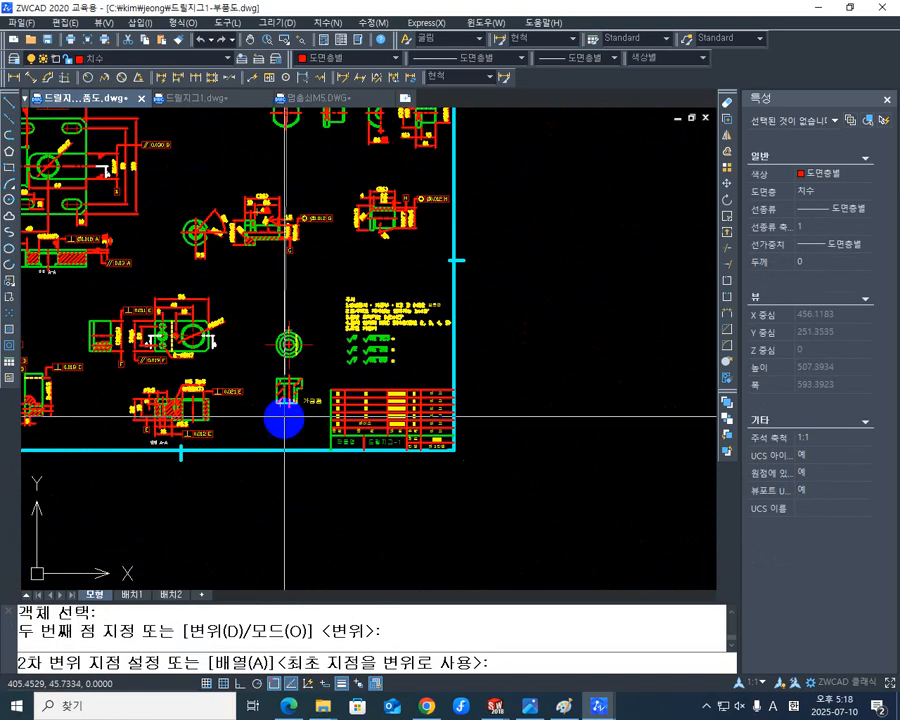
{"action": "scroll", "coordinate": [260, 303], "scroll_direction": "down", "scroll_amount": 3}
{"action": "scroll", "coordinate": [244, 326], "scroll_direction": "up", "scroll_amount": 3}
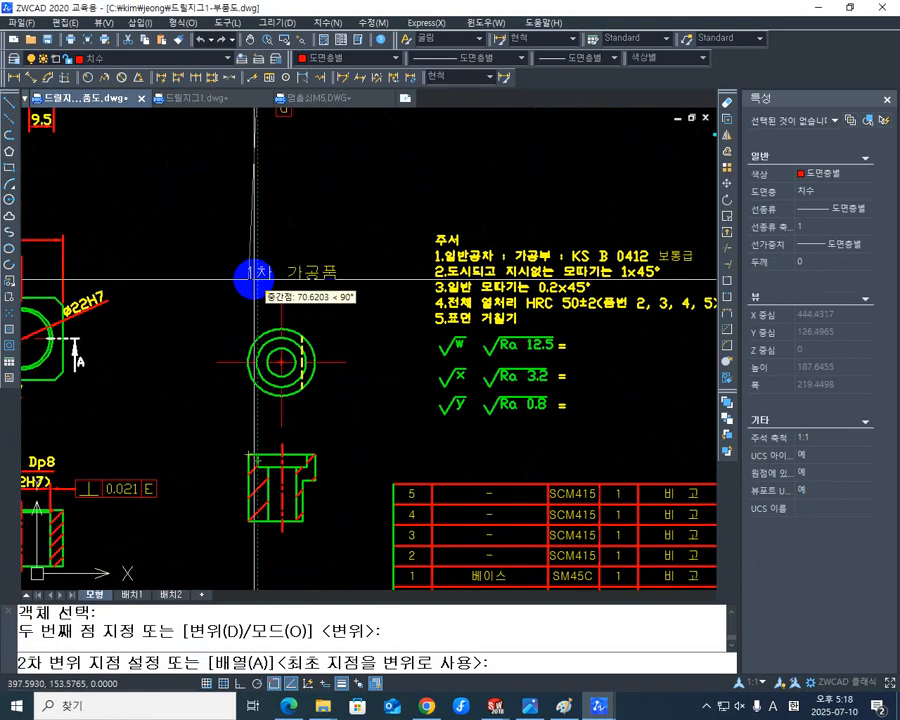
{"action": "left_click", "coordinate": [252, 280]}
{"action": "mouse_move", "coordinate": [271, 331]}
{"action": "middle_mouse_down"}
{"action": "mouse_move", "coordinate": [249, 376]}
{"action": "mouse_move", "coordinate": [253, 409]}
{"action": "mouse_move", "coordinate": [349, 375]}
{"action": "middle_mouse_up"}
{"action": "key", "text": "Escape"}
{"action": "key", "text": "Escape"}
Change the copied text above the stop's top view to SCALE 2 : 1
{"action": "type", "text": "ed"}
{"action": "key", "text": "Return"}
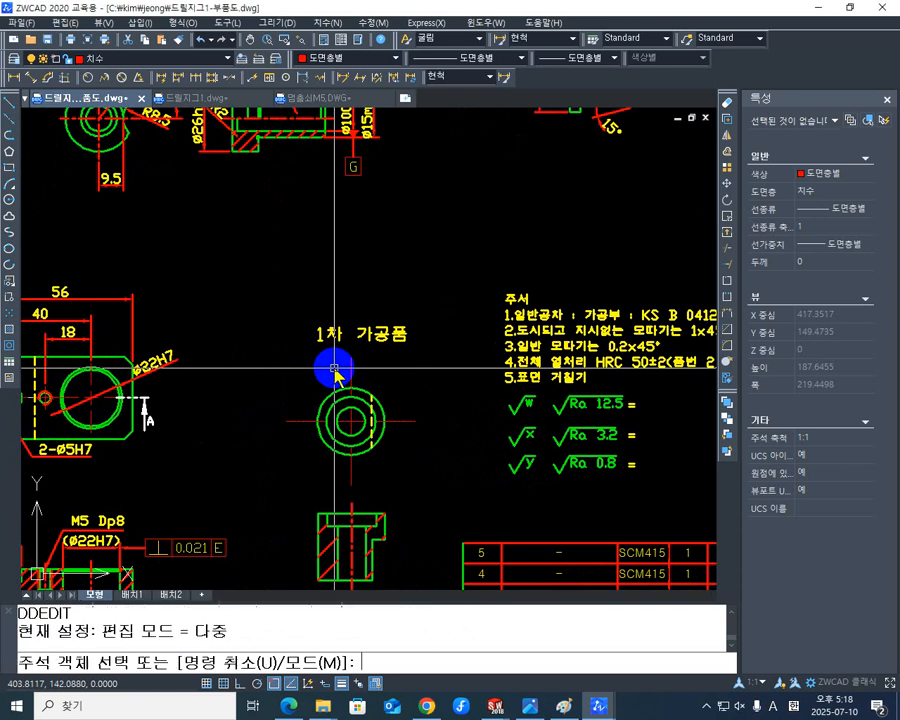
{"action": "left_click", "coordinate": [333, 337]}
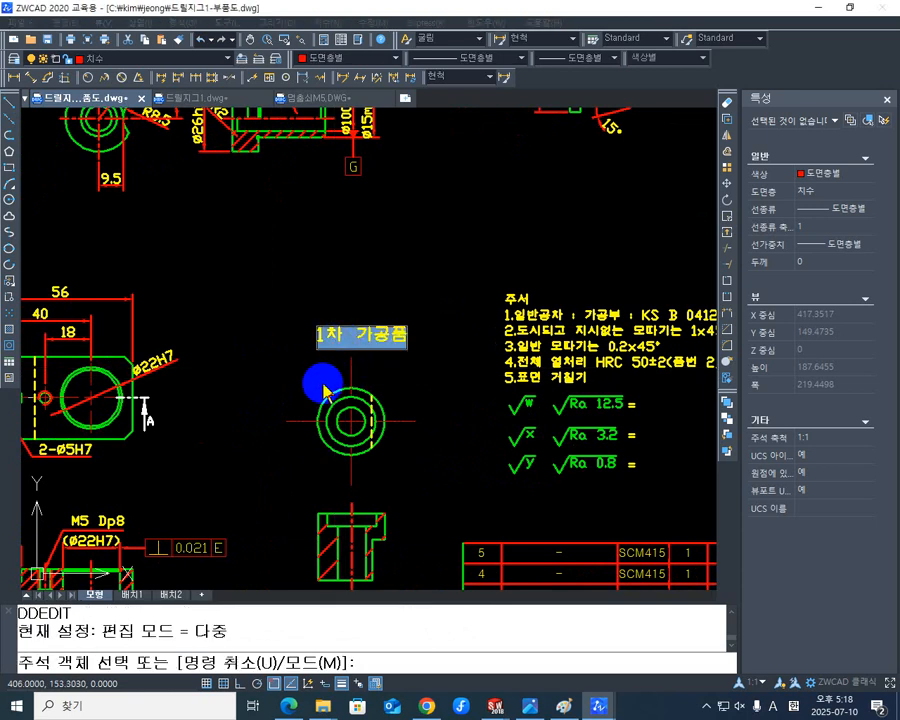
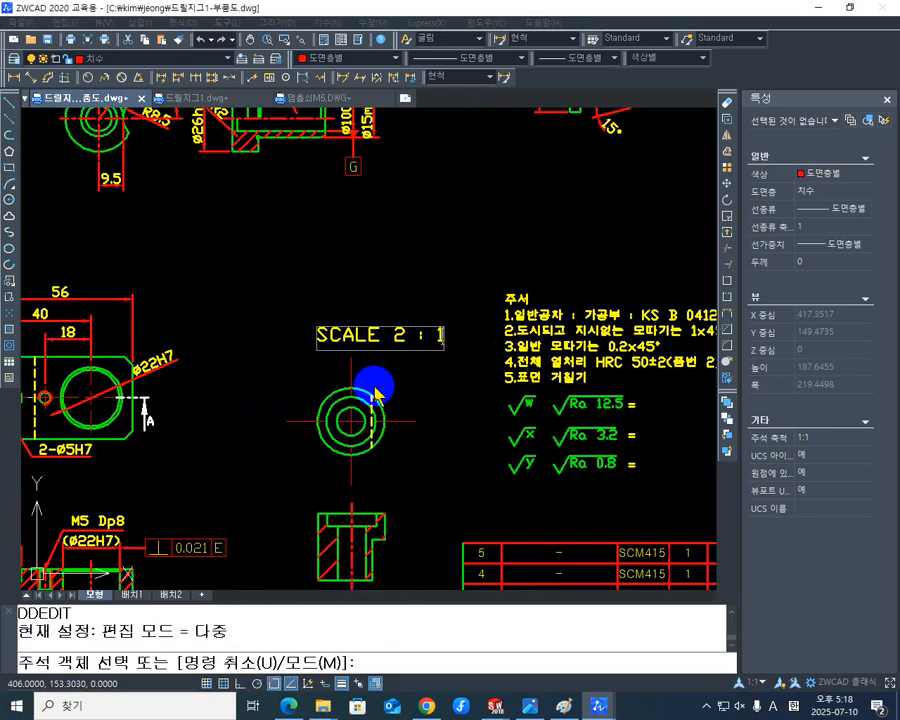
{"action": "left_click", "coordinate": [357, 372]}
{"action": "key", "text": "Escape"}
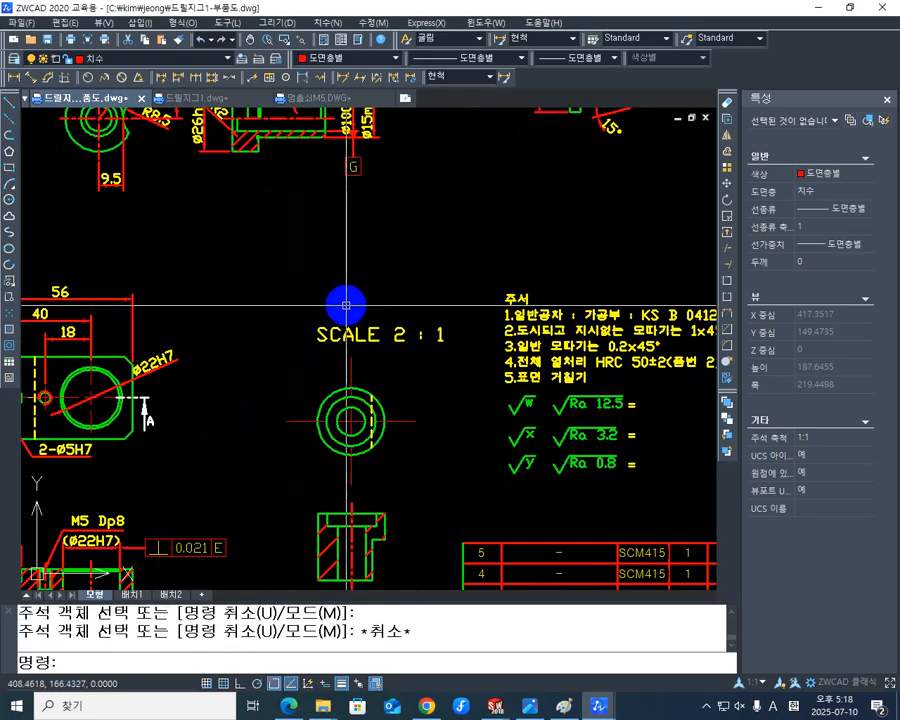
Move the SCALE 2 : 1 label about 14 mm to the left so it sits centred over the stop's top view
{"action": "middle_click_drag", "start_coordinate": [346, 302], "coordinate": [252, 305]}
{"action": "mouse_move", "coordinate": [342, 328]}
{"action": "middle_mouse_down"}
{"action": "mouse_move", "coordinate": [299, 390]}
{"action": "mouse_move", "coordinate": [315, 340]}
{"action": "mouse_move", "coordinate": [297, 331]}
{"action": "middle_mouse_up"}
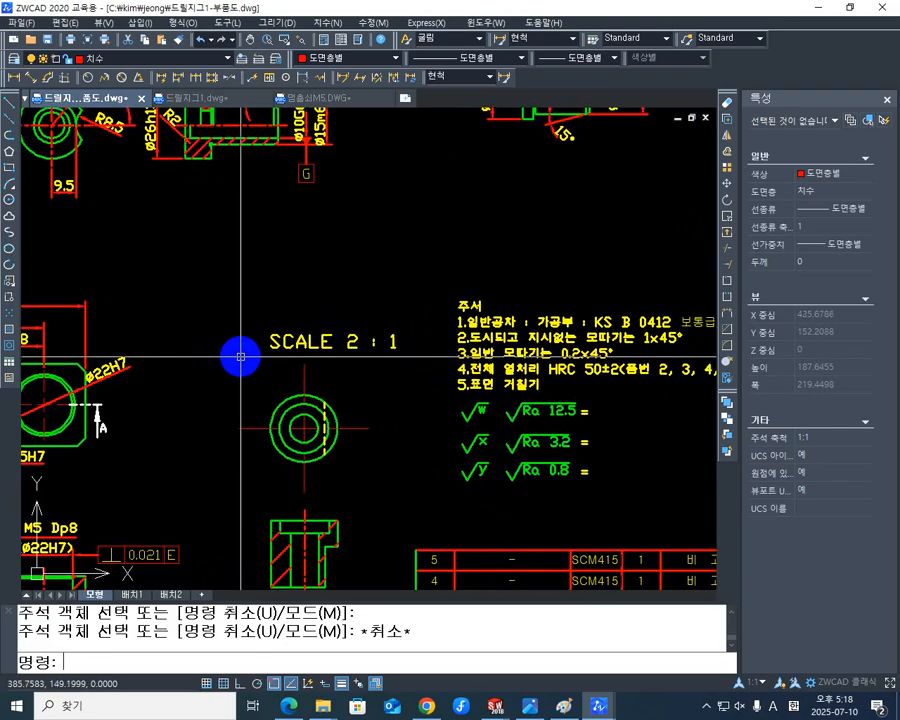
{"action": "type", "text": "m"}
{"action": "key", "text": "Return"}
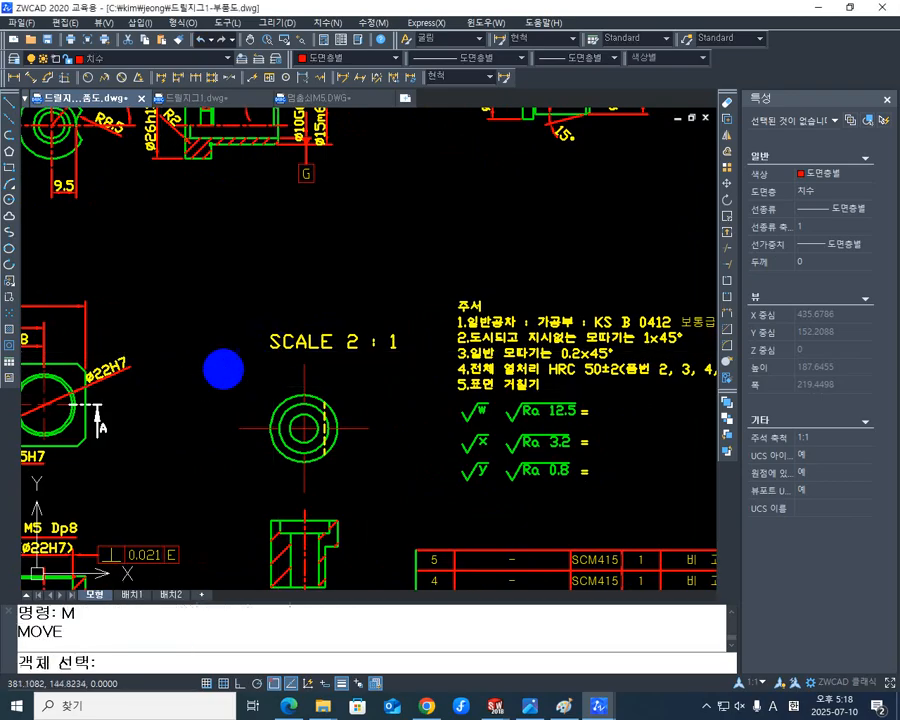
{"action": "key", "text": "Return"}
{"action": "left_click", "coordinate": [264, 357]}
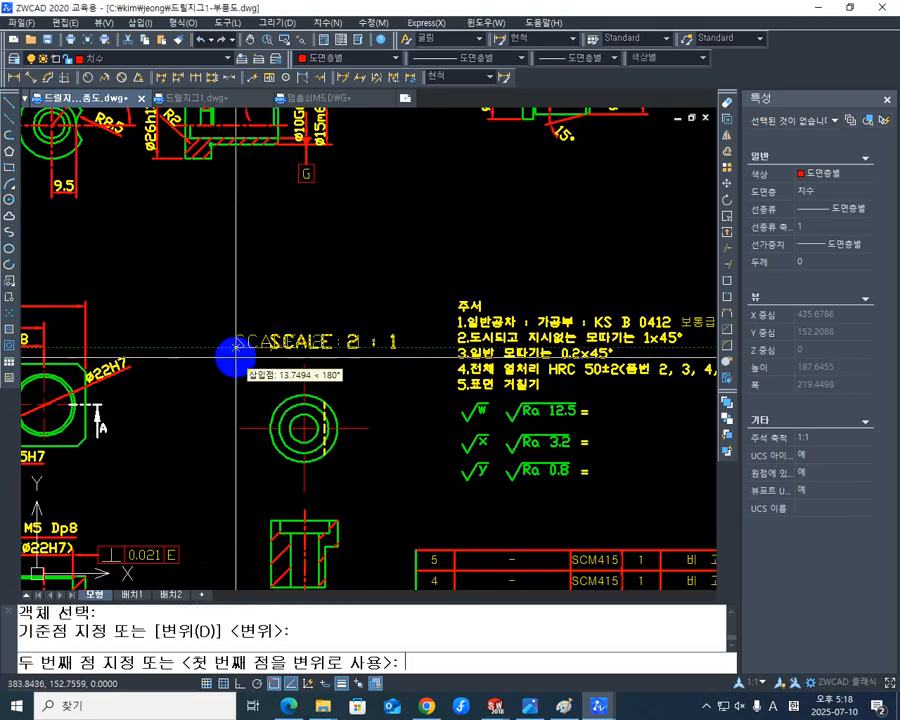
{"action": "left_click", "coordinate": [232, 357]}
{"action": "middle_click_drag", "start_coordinate": [266, 408], "coordinate": [263, 297]}
{"action": "key", "text": "Escape"}
{"action": "key", "text": "Escape"}
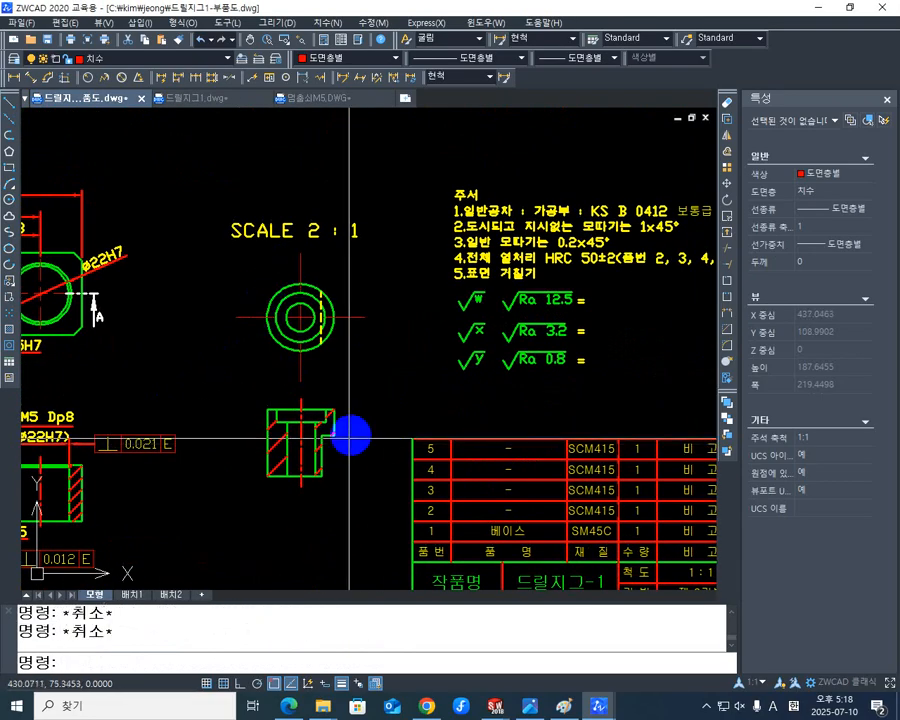
Create a new dimension style named SCALE 2X based on the 현척 style, for all dimensions
{"action": "middle_click_drag", "start_coordinate": [341, 463], "coordinate": [337, 447]}
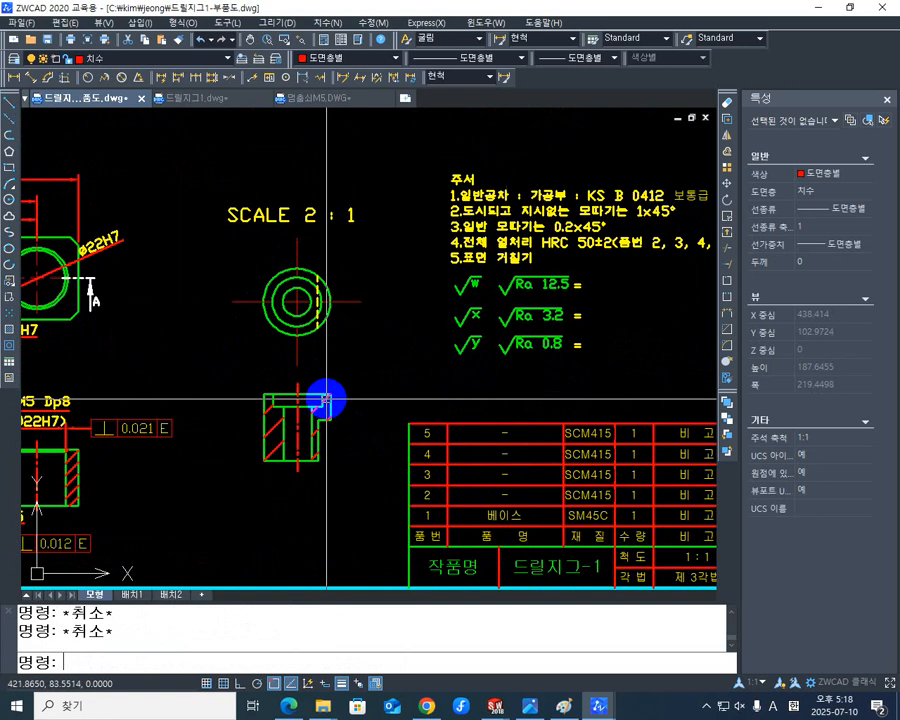
{"action": "mouse_move", "coordinate": [344, 388]}
{"action": "middle_mouse_down"}
{"action": "mouse_move", "coordinate": [346, 354]}
{"action": "mouse_move", "coordinate": [348, 370]}
{"action": "middle_mouse_up"}
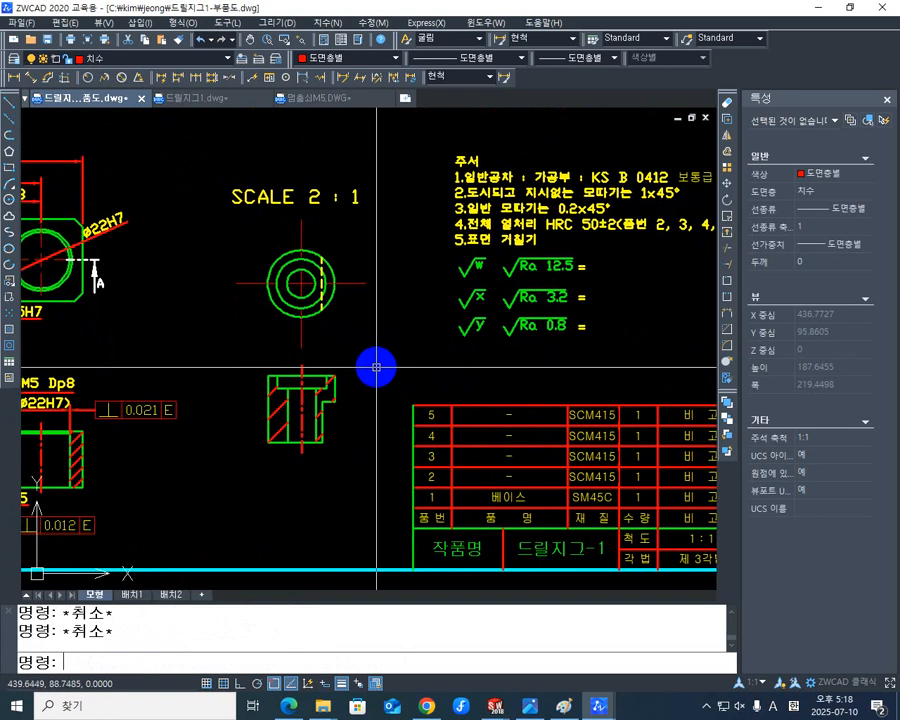
{"action": "middle_click_drag", "start_coordinate": [391, 335], "coordinate": [376, 370]}
{"action": "scroll", "coordinate": [376, 370], "scroll_direction": "down", "scroll_amount": 1}
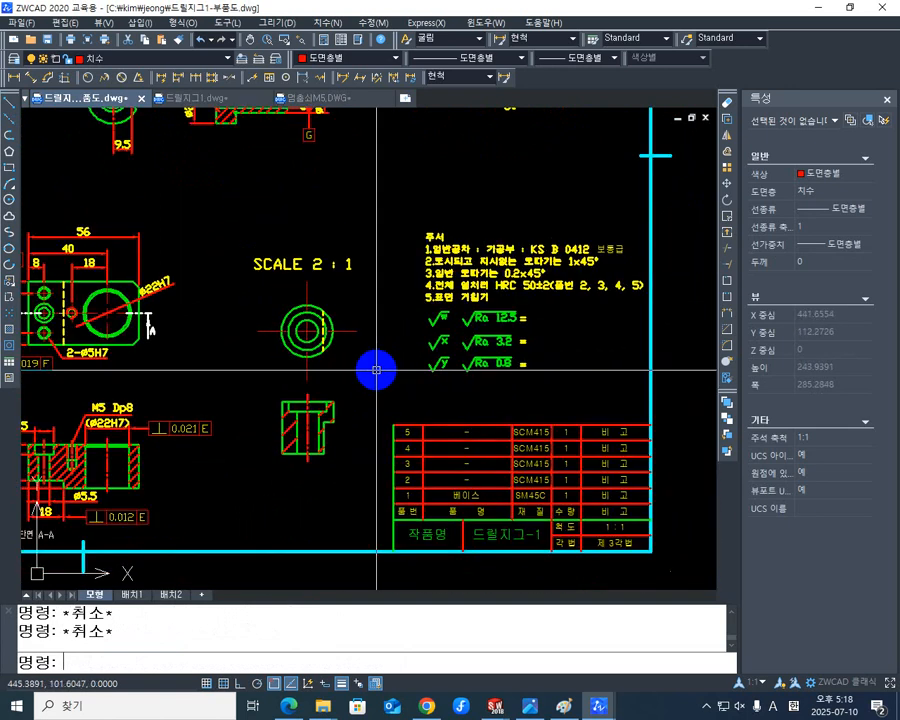
{"action": "type", "text": "D"}
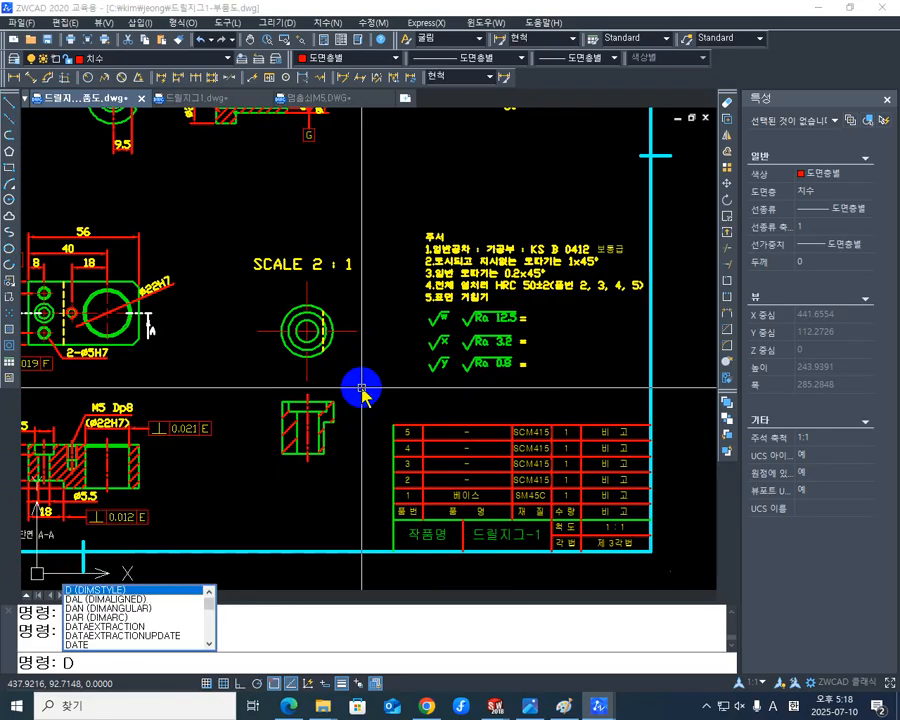
{"action": "key", "text": "Return"}
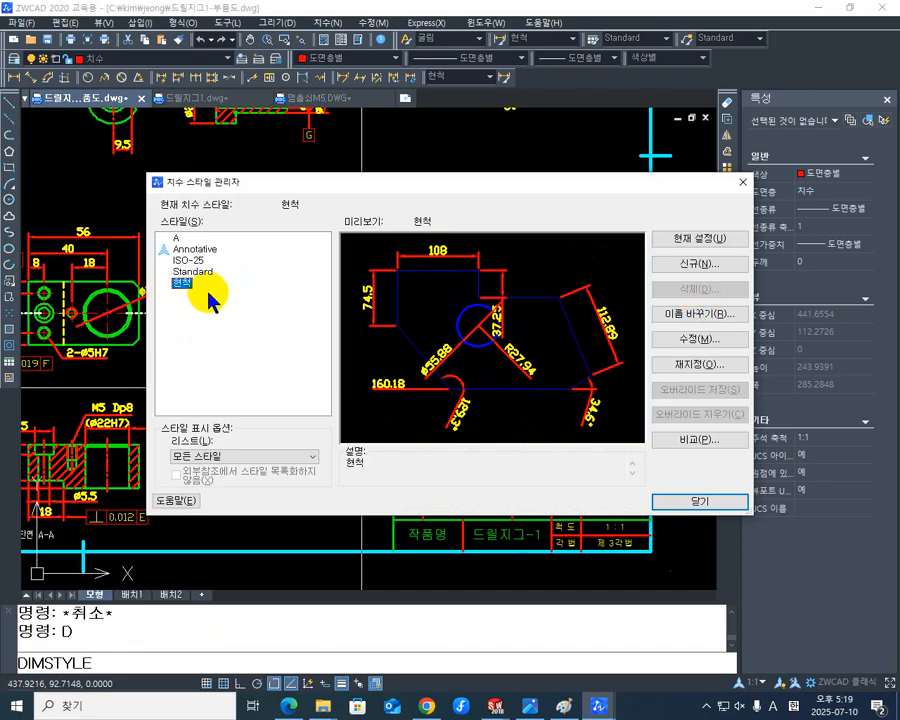
{"action": "left_click", "coordinate": [716, 265]}
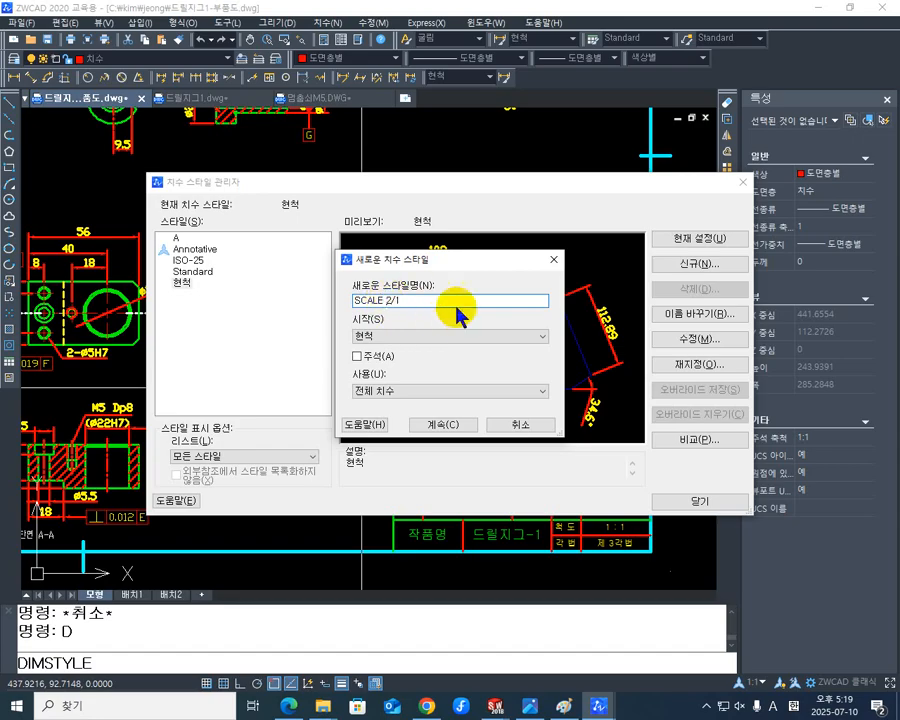
{"action": "left_click", "coordinate": [462, 436]}
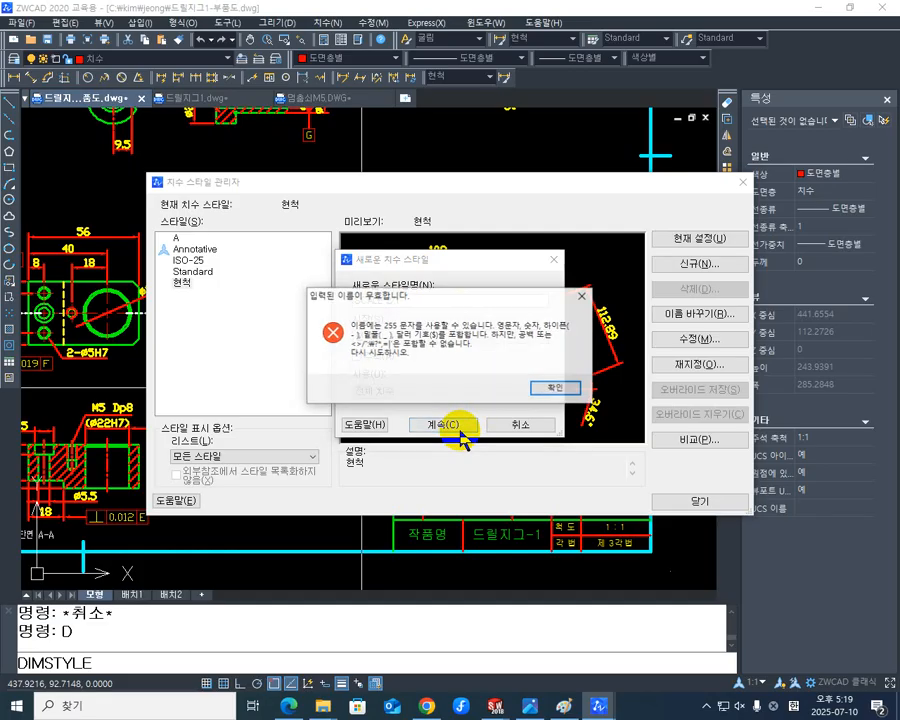
{"action": "left_click", "coordinate": [548, 388]}
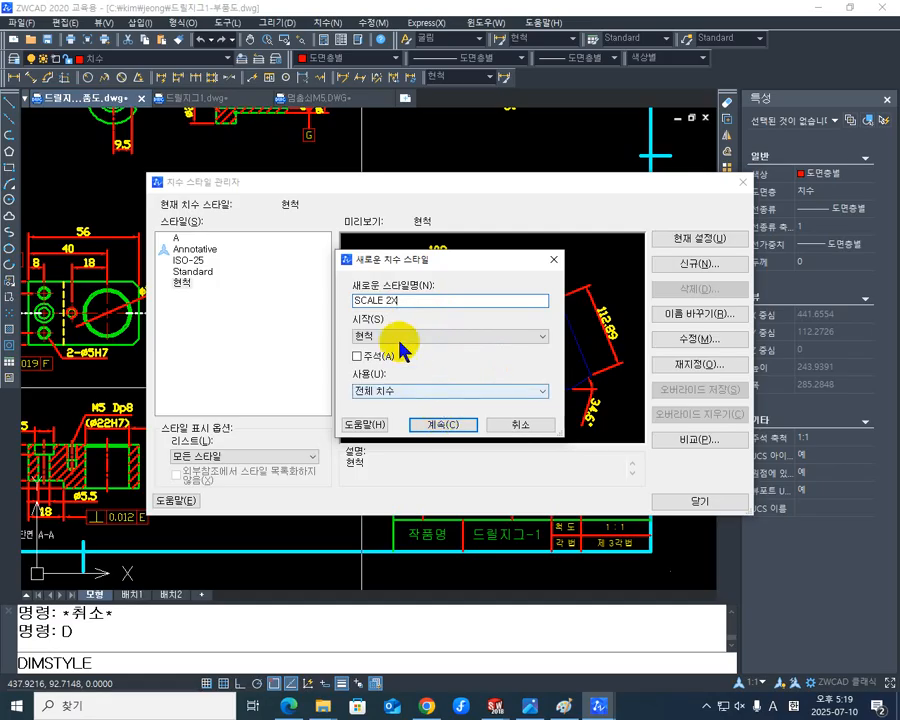
{"action": "left_click", "coordinate": [450, 426]}
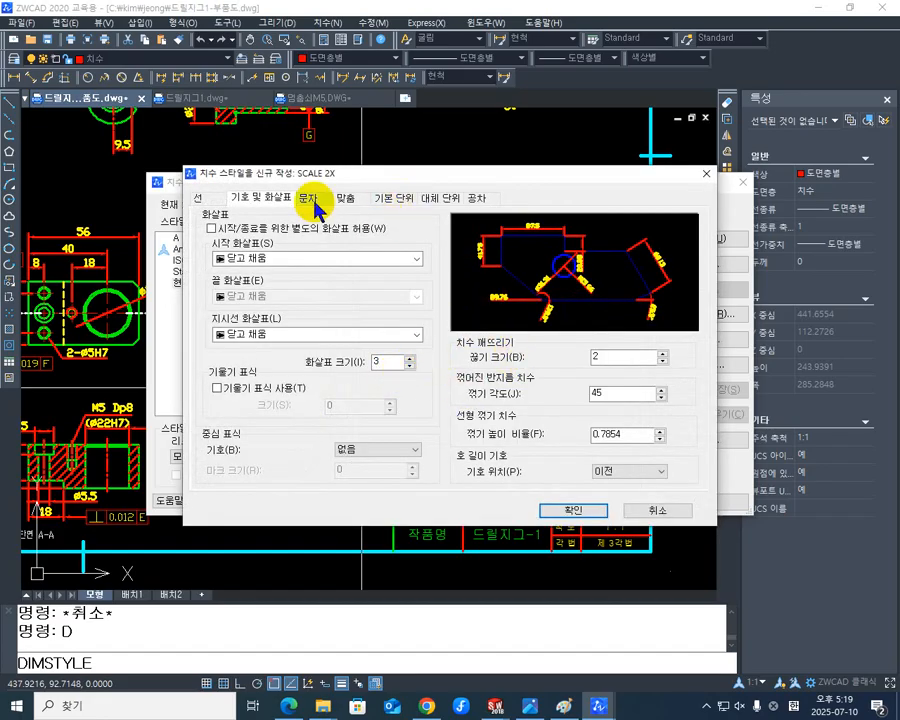
Set the SCALE 2X style's measurement scale factor to 0.5 and make it the current dimension style
{"action": "left_click", "coordinate": [389, 198]}
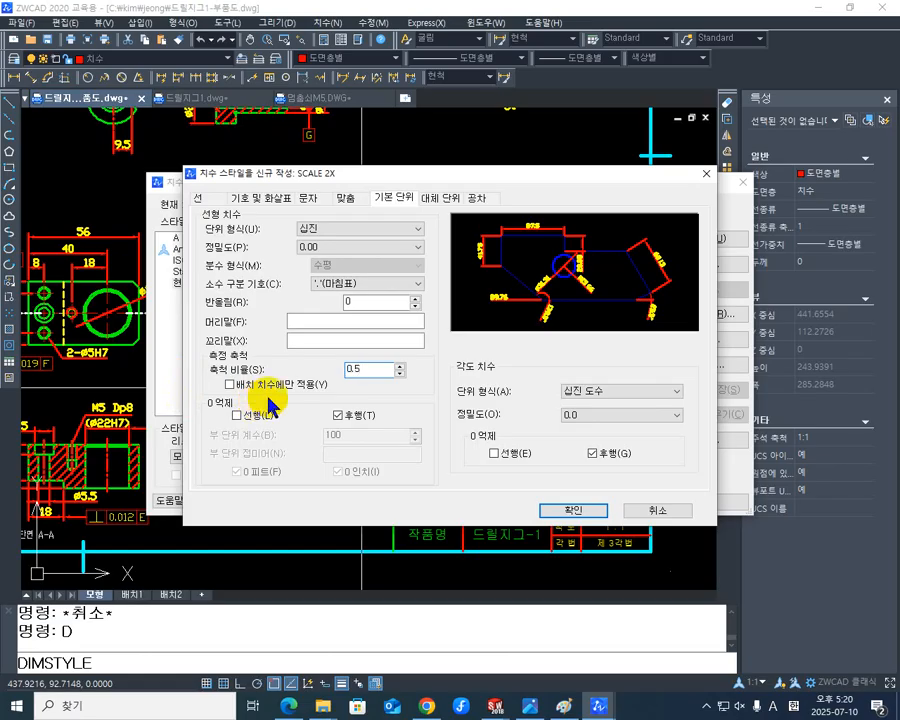
{"action": "left_click", "coordinate": [574, 510]}
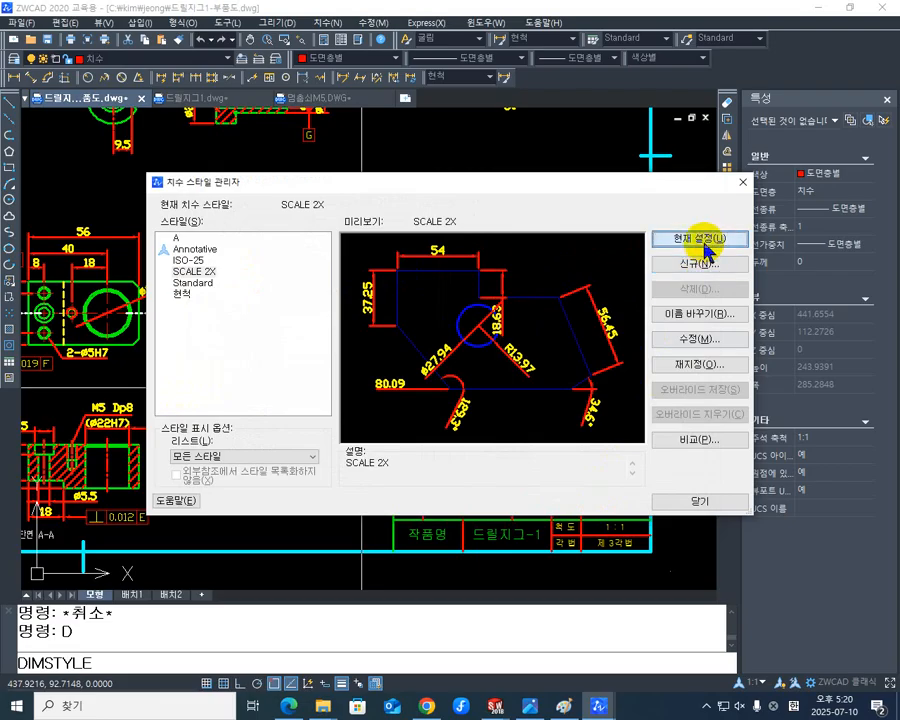
{"action": "left_click", "coordinate": [684, 503]}
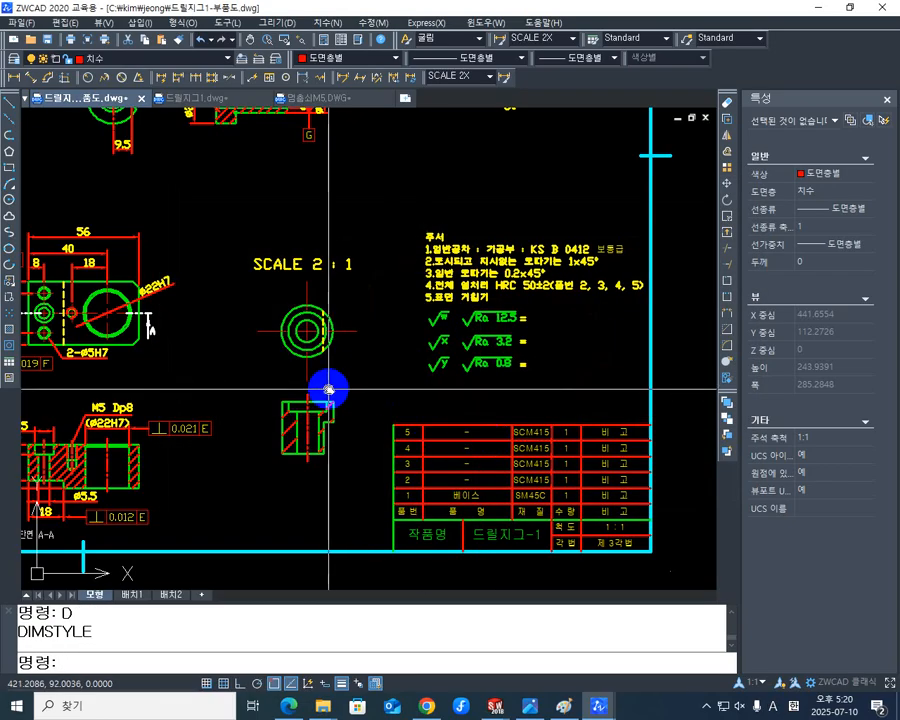
Dimension the width of the stop's through hole with a linear dimension below the section view
{"action": "scroll", "coordinate": [454, 364], "scroll_direction": "up", "scroll_amount": 4}
{"action": "scroll", "coordinate": [390, 399], "scroll_direction": "down", "scroll_amount": 3}
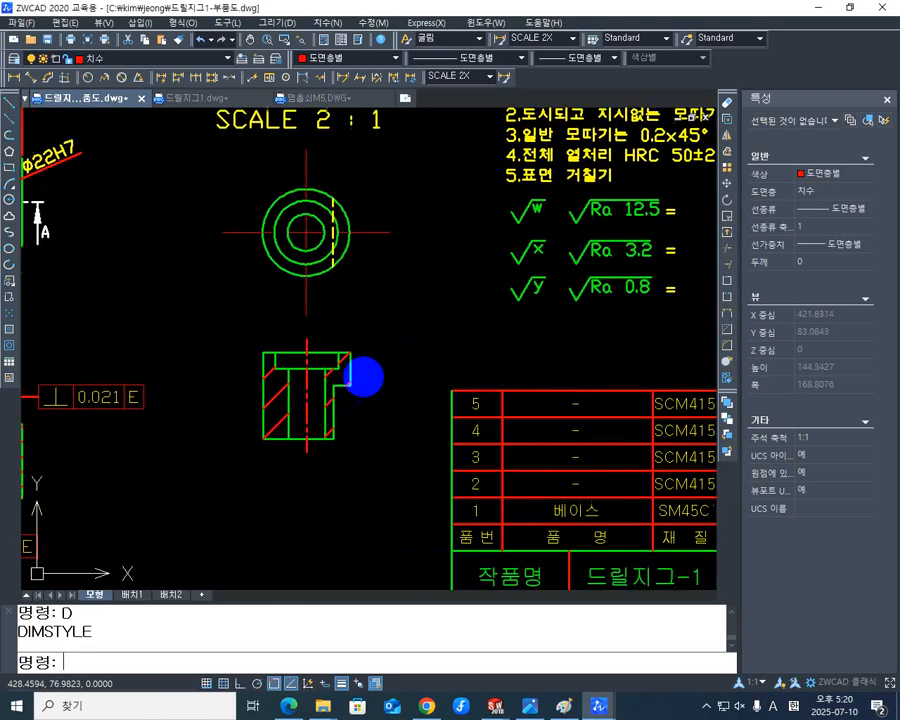
{"action": "left_click", "coordinate": [13, 77]}
{"action": "scroll", "coordinate": [300, 450], "scroll_direction": "up", "scroll_amount": 4}
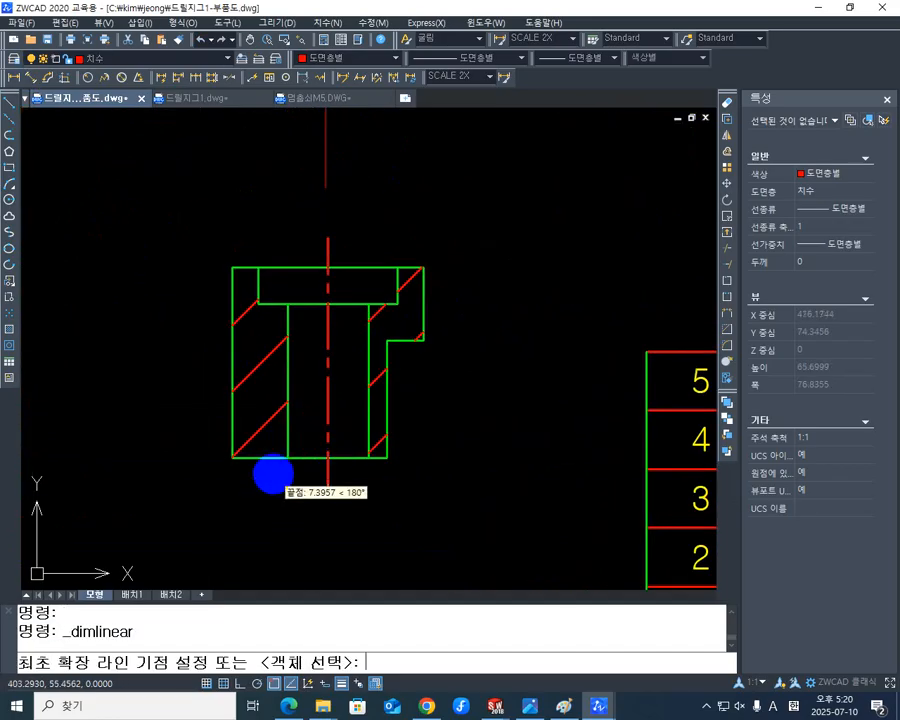
{"action": "left_click", "coordinate": [288, 458]}
{"action": "left_click", "coordinate": [372, 466]}
{"action": "middle_click_drag", "start_coordinate": [336, 563], "coordinate": [327, 428]}
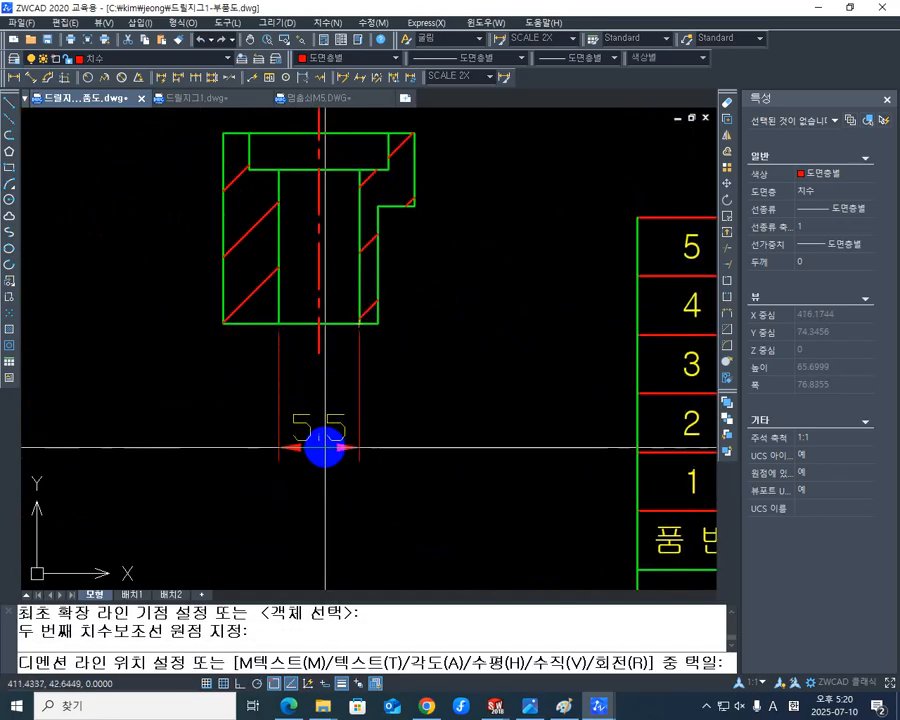
{"action": "left_click", "coordinate": [326, 438]}
Dimension the counterbore's width with a linear dimension above the stop's section view
{"action": "middle_click_drag", "start_coordinate": [419, 369], "coordinate": [413, 496]}
{"action": "key", "text": "Return"}
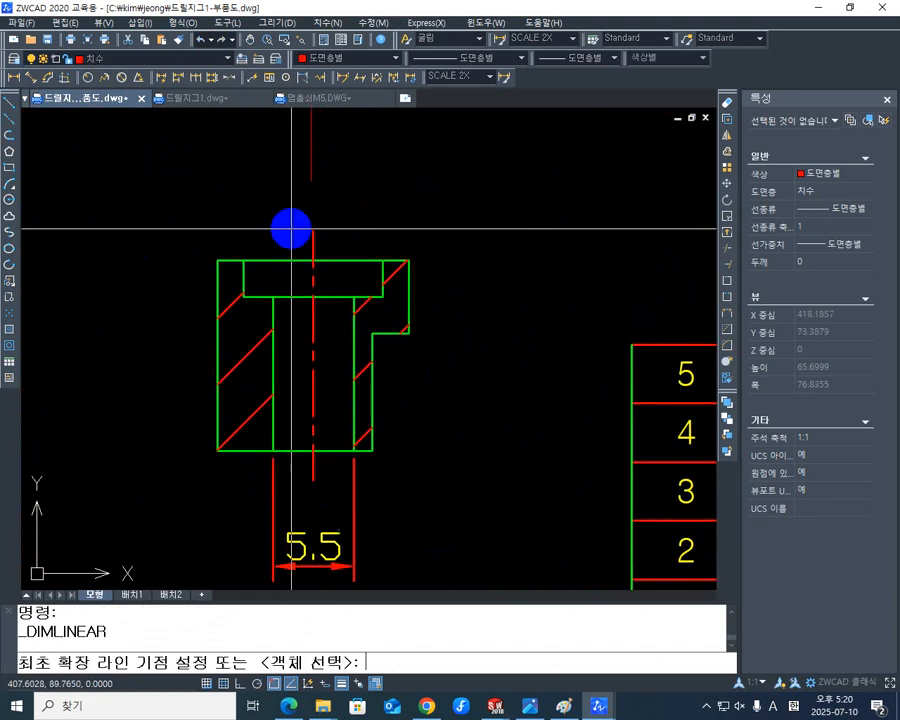
{"action": "left_click", "coordinate": [245, 260]}
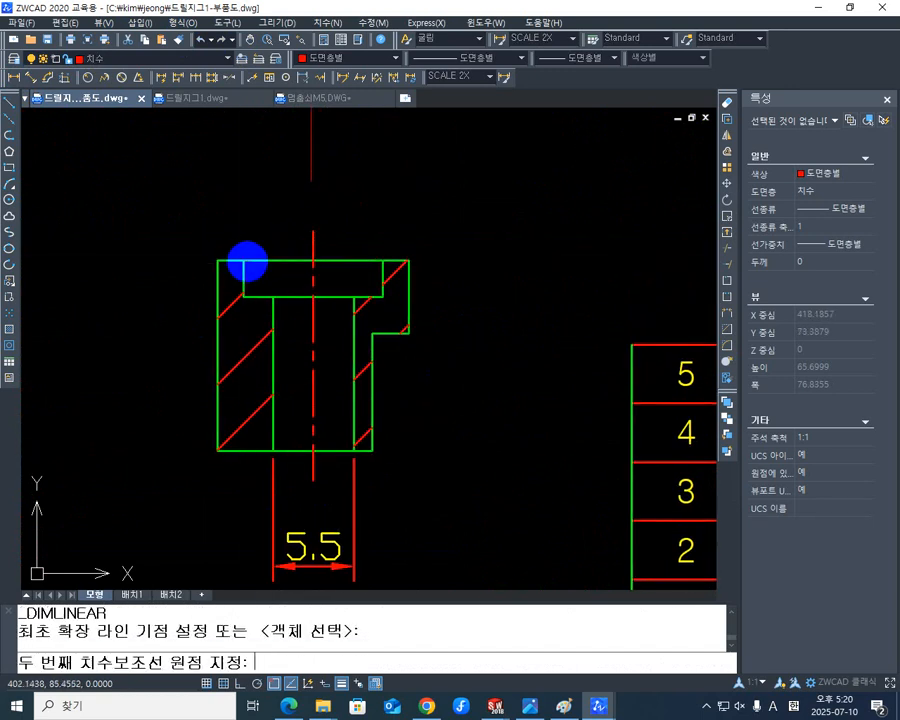
{"action": "left_click", "coordinate": [381, 260]}
{"action": "middle_click_drag", "start_coordinate": [378, 259], "coordinate": [328, 290]}
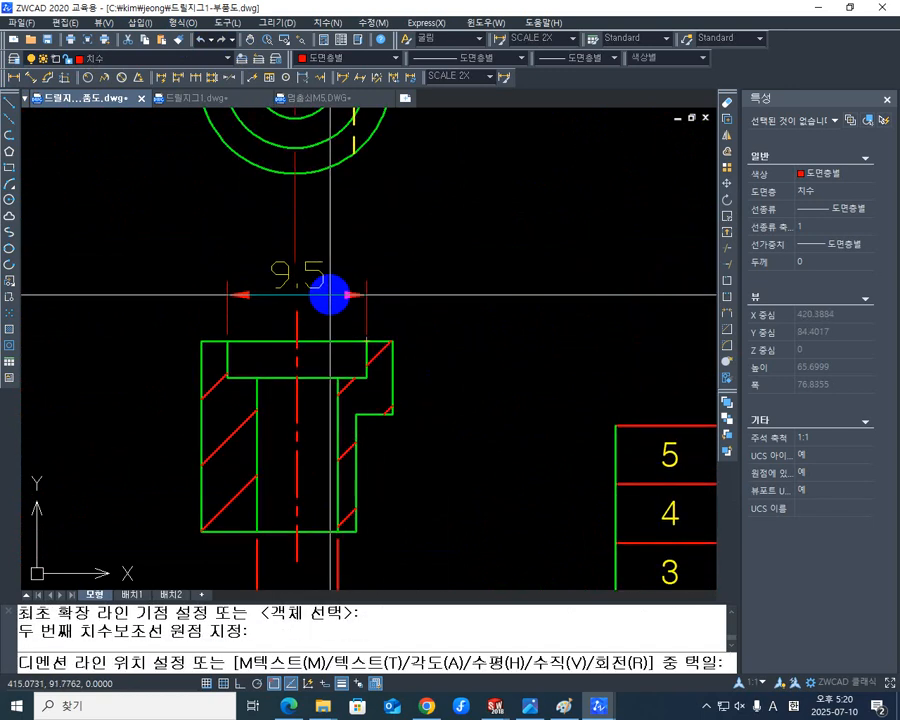
{"action": "left_click", "coordinate": [332, 289]}
Dimension the counterbore's depth with a vertical dimension to the left of the stop's section view
{"action": "mouse_move", "coordinate": [479, 400]}
{"action": "middle_mouse_down"}
{"action": "mouse_move", "coordinate": [420, 416]}
{"action": "mouse_move", "coordinate": [552, 415]}
{"action": "middle_mouse_up"}
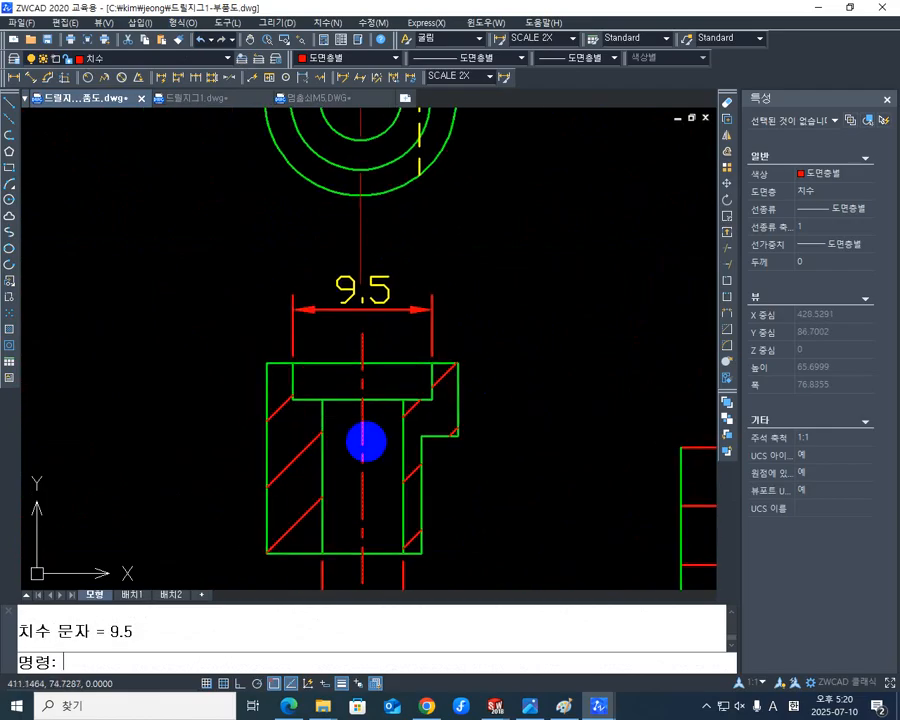
{"action": "key", "text": "Return"}
{"action": "left_click", "coordinate": [292, 398]}
{"action": "left_click", "coordinate": [267, 364]}
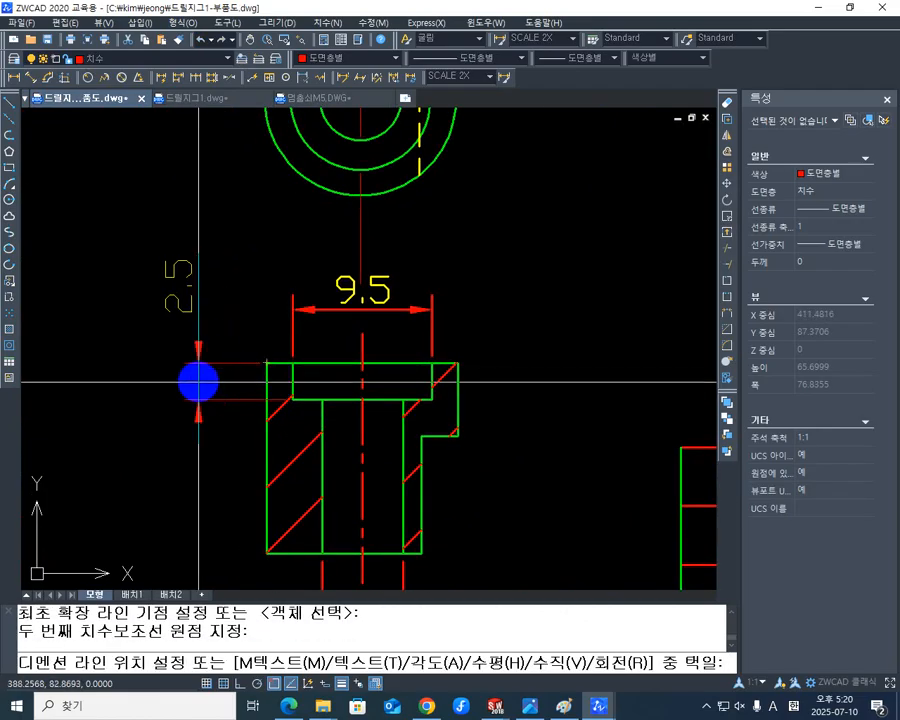
{"action": "left_click", "coordinate": [200, 380]}
Dimension the height of the stop's protruding head with a vertical dimension to the right of the section view
{"action": "mouse_move", "coordinate": [482, 458]}
{"action": "middle_mouse_down"}
{"action": "mouse_move", "coordinate": [456, 406]}
{"action": "mouse_move", "coordinate": [433, 398]}
{"action": "middle_mouse_up"}
{"action": "scroll", "coordinate": [456, 406], "scroll_direction": "down", "scroll_amount": 1}
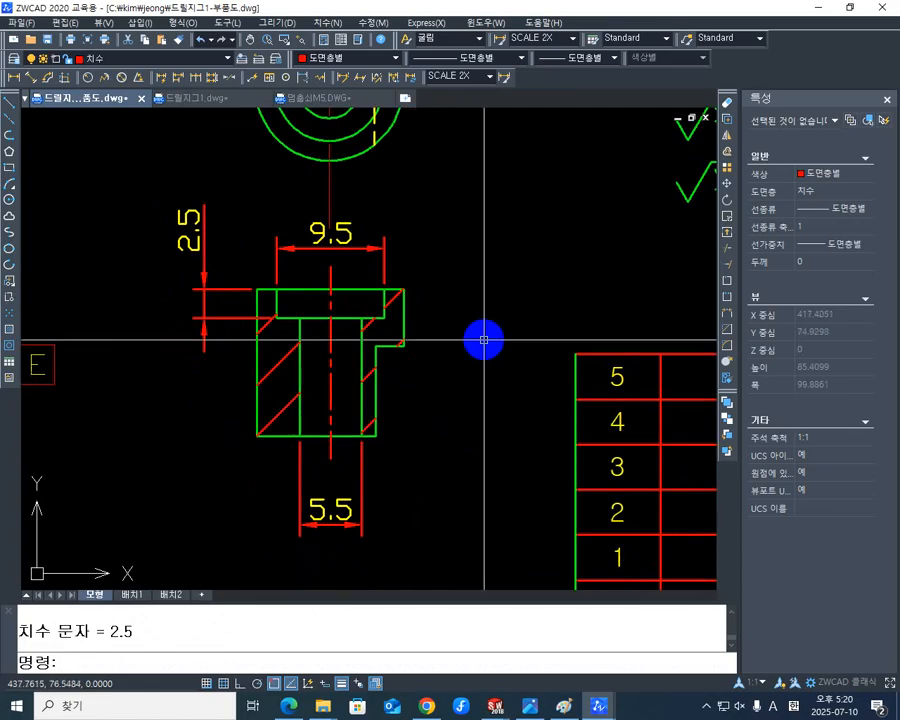
{"action": "key", "text": "Return"}
{"action": "left_click", "coordinate": [402, 290]}
{"action": "left_click", "coordinate": [402, 346]}
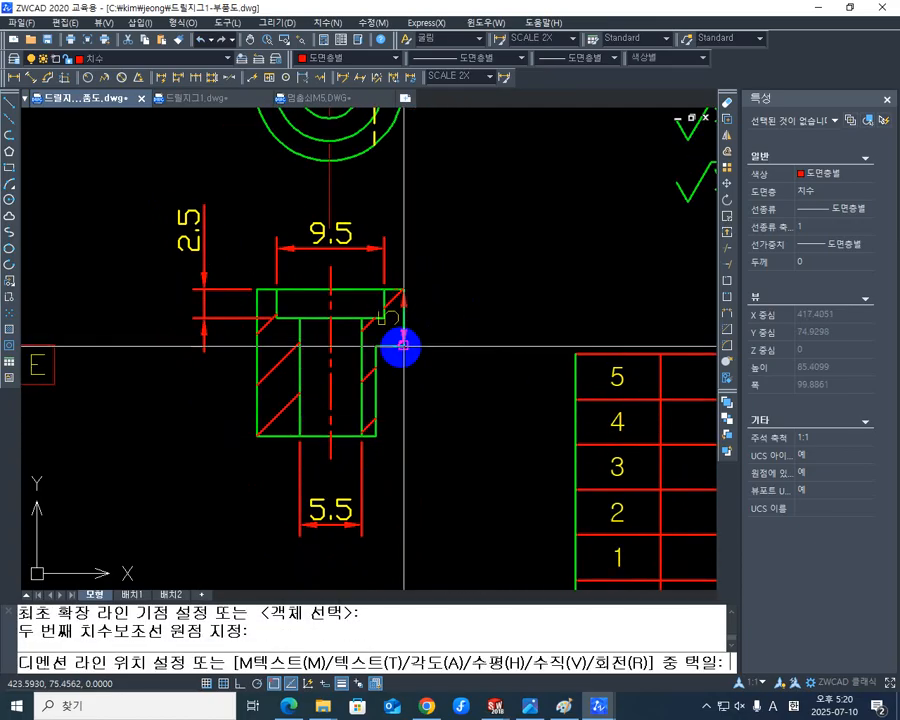
{"action": "left_click", "coordinate": [464, 340]}
{"action": "middle_click_drag", "start_coordinate": [438, 486], "coordinate": [431, 430]}
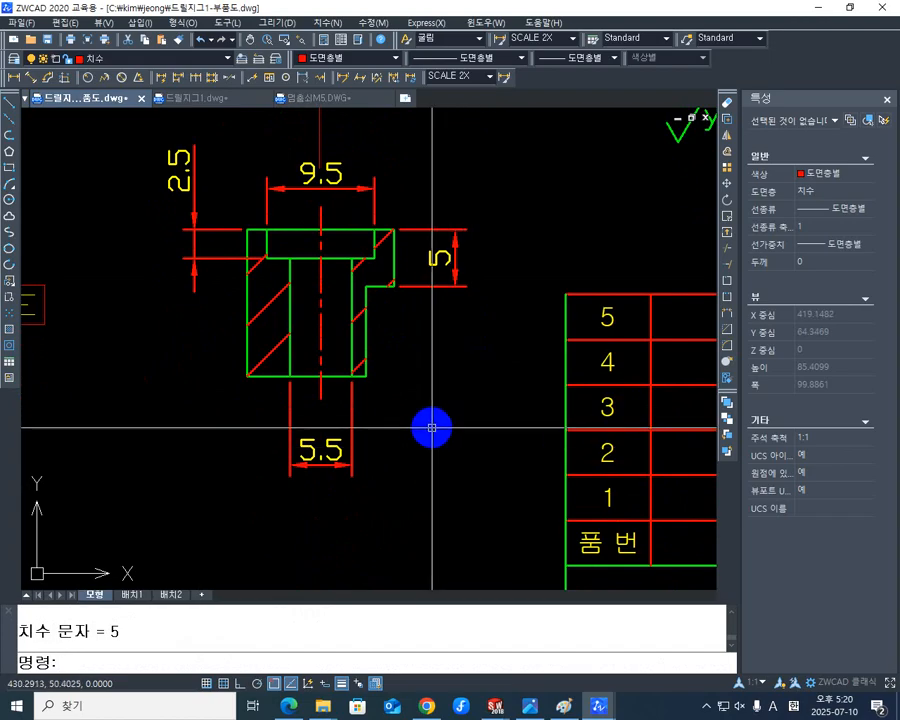
Dimension the stop's overall height with a vertical linear dimension to the left of the section view, outside the counterbore depth dimension
{"action": "middle_click_drag", "start_coordinate": [447, 392], "coordinate": [446, 406]}
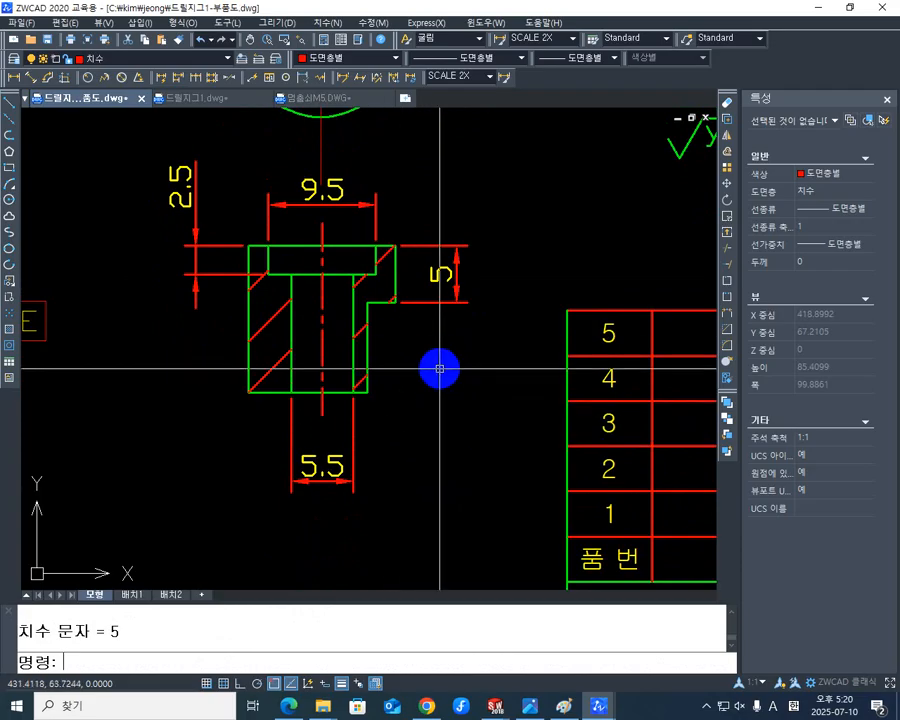
{"action": "middle_click_drag", "start_coordinate": [436, 366], "coordinate": [366, 400]}
{"action": "key", "text": "Return"}
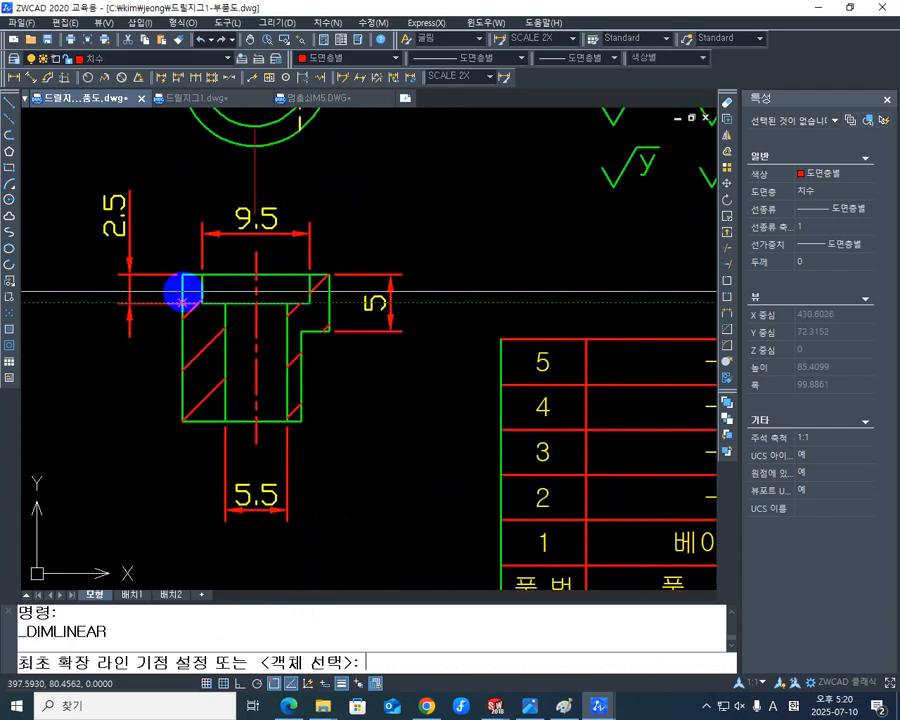
{"action": "left_click", "coordinate": [182, 274]}
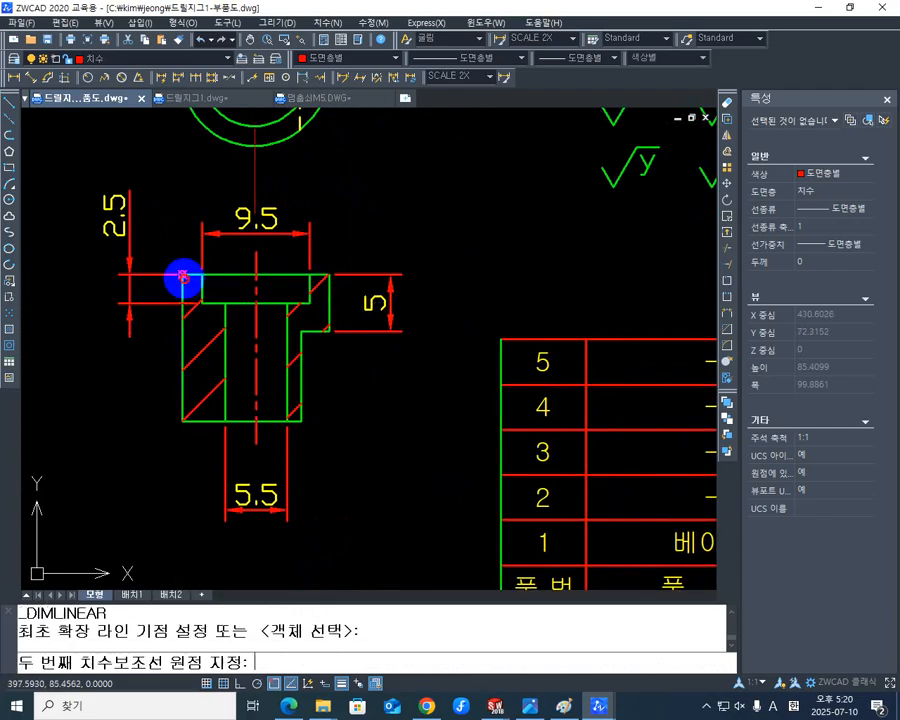
{"action": "left_click", "coordinate": [182, 416]}
{"action": "left_click", "coordinate": [92, 398]}
{"action": "mouse_move", "coordinate": [339, 424]}
{"action": "middle_mouse_down"}
{"action": "mouse_move", "coordinate": [329, 414]}
{"action": "mouse_move", "coordinate": [353, 452]}
{"action": "middle_mouse_up"}
{"action": "key", "text": "Escape"}
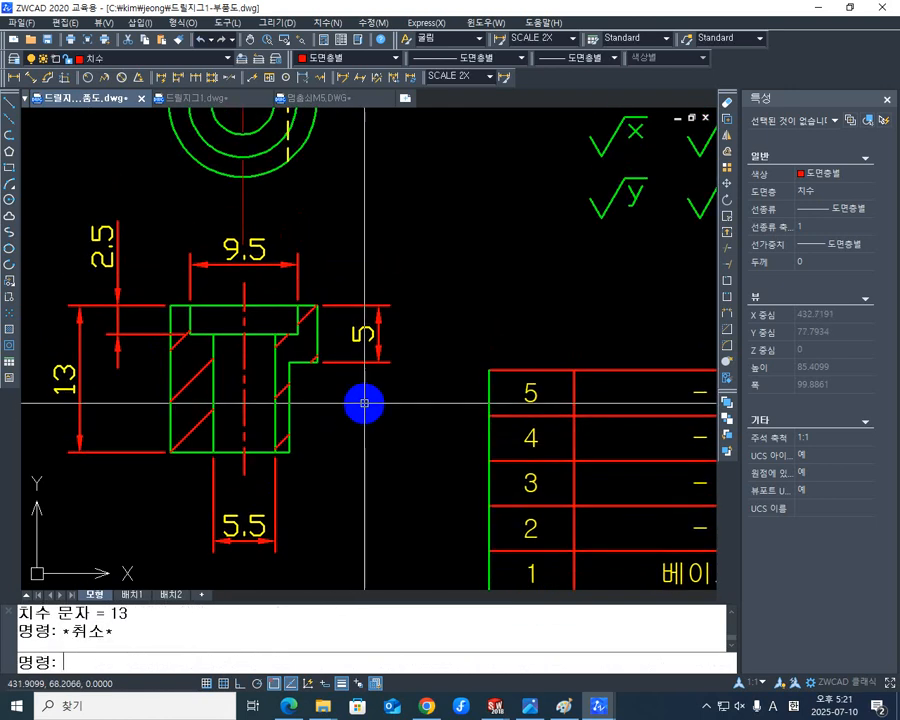
Dimension the horizontal overhang of the stop's head beyond its body with a linear dimension below the section view
{"action": "middle_click_drag", "start_coordinate": [364, 402], "coordinate": [366, 378]}
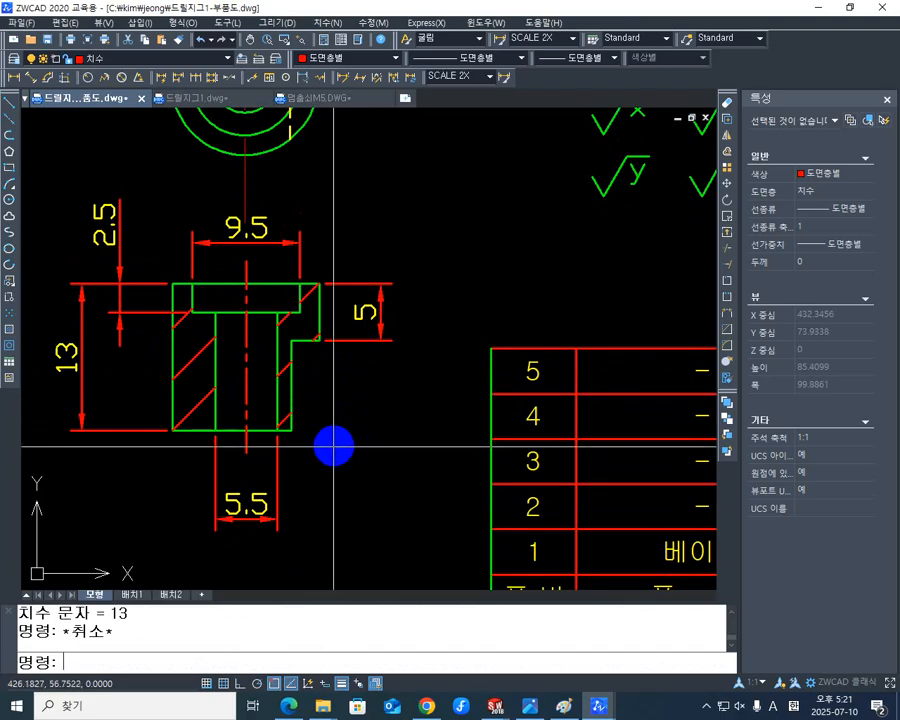
{"action": "key", "text": "space"}
{"action": "left_click", "coordinate": [292, 431]}
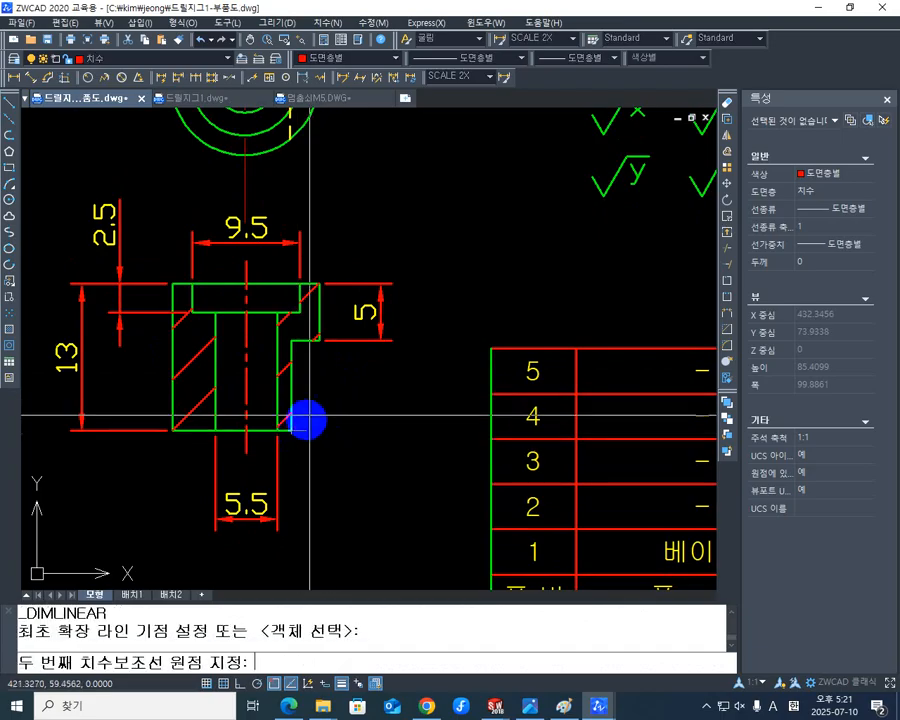
{"action": "left_click", "coordinate": [320, 341]}
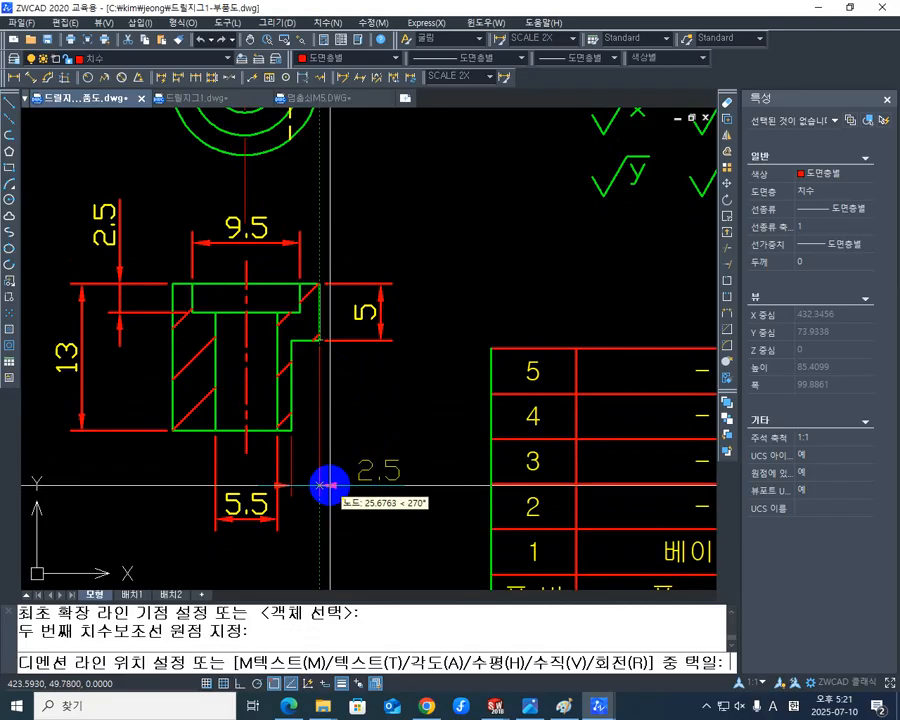
{"action": "left_click", "coordinate": [320, 485]}
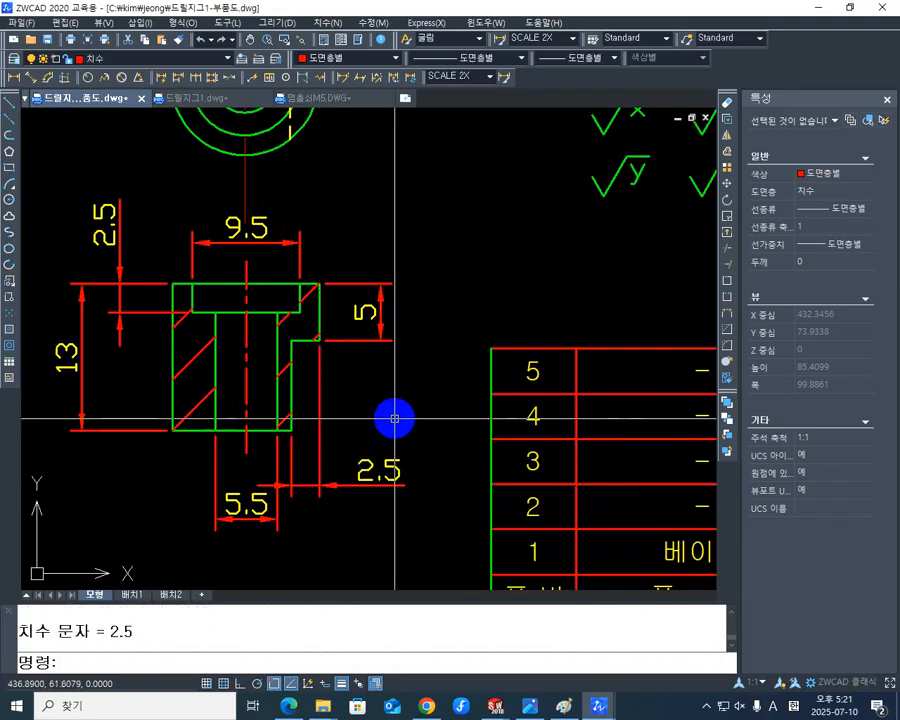
{"action": "scroll", "coordinate": [340, 380], "scroll_direction": "down", "scroll_amount": 2}
{"action": "scroll", "coordinate": [362, 423], "scroll_direction": "up", "scroll_amount": 1}
{"action": "key", "text": "Escape"}
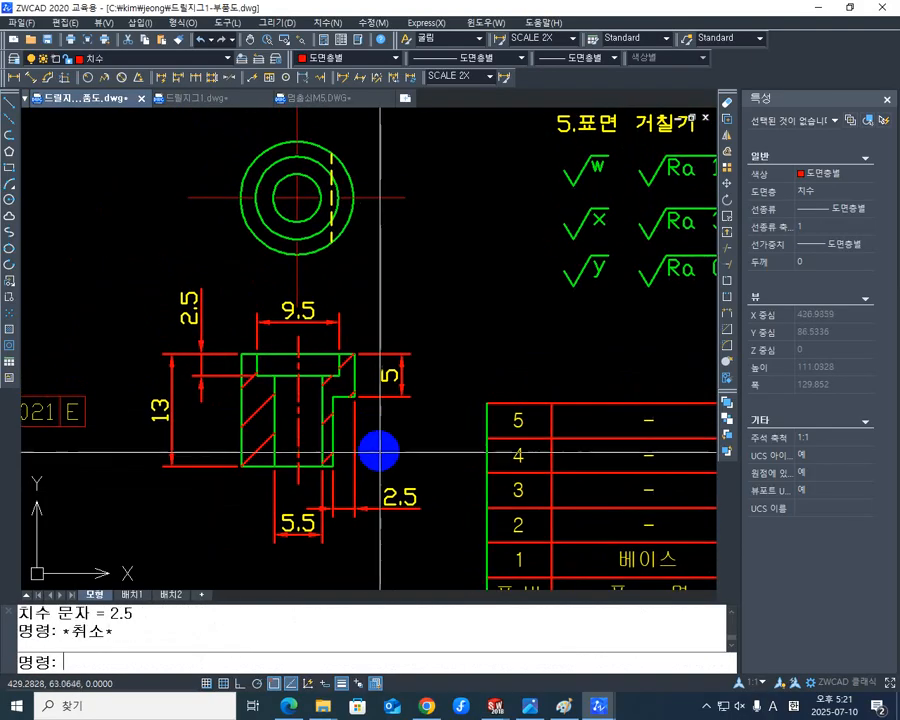
Delete the head overhang dimension below the stop's section view
{"action": "left_click", "coordinate": [383, 514]}
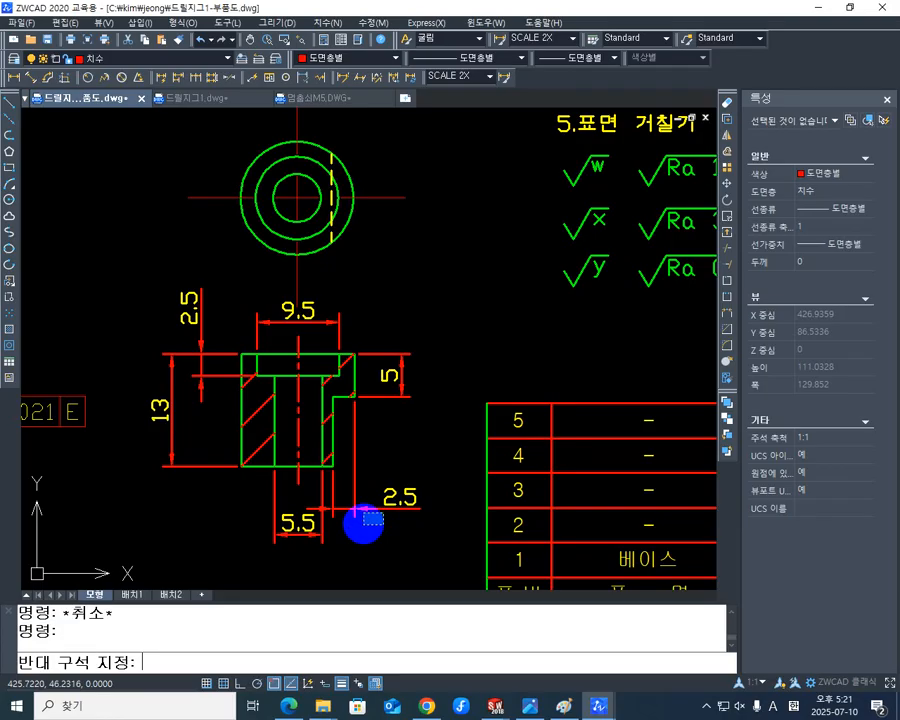
{"action": "left_click", "coordinate": [363, 520]}
{"action": "key", "text": "Delete"}
Move the through-hole width dimension line further below the stop's section view
{"action": "mouse_move", "coordinate": [348, 456]}
{"action": "middle_mouse_down"}
{"action": "mouse_move", "coordinate": [446, 488]}
{"action": "mouse_move", "coordinate": [404, 396]}
{"action": "middle_mouse_up"}
{"action": "scroll", "coordinate": [408, 484], "scroll_direction": "up", "scroll_amount": 2}
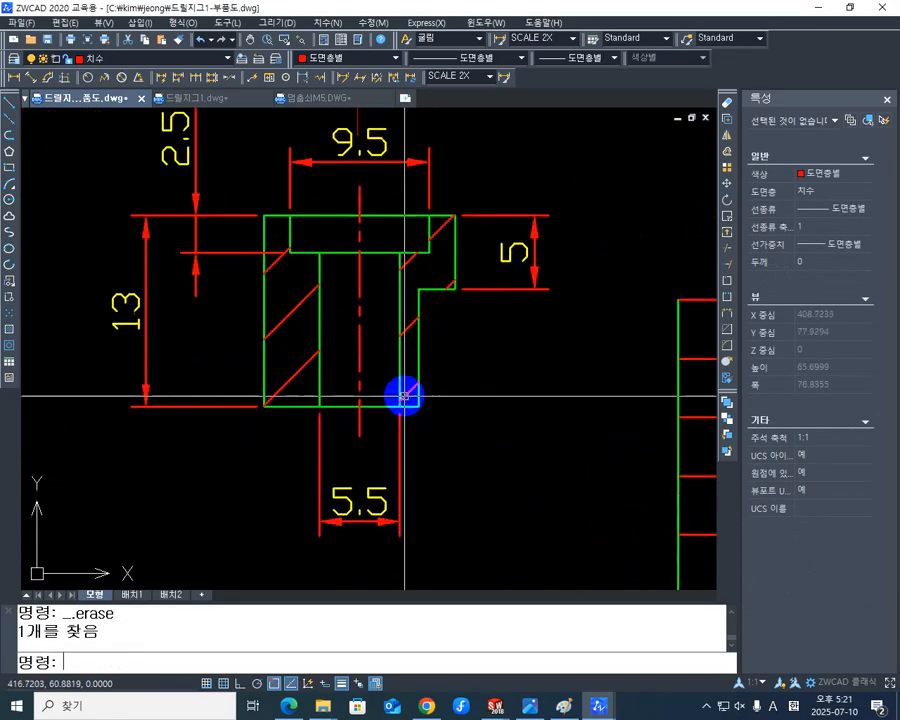
{"action": "left_click", "coordinate": [402, 491]}
{"action": "left_click", "coordinate": [401, 522]}
{"action": "middle_click_drag", "start_coordinate": [400, 534], "coordinate": [396, 470]}
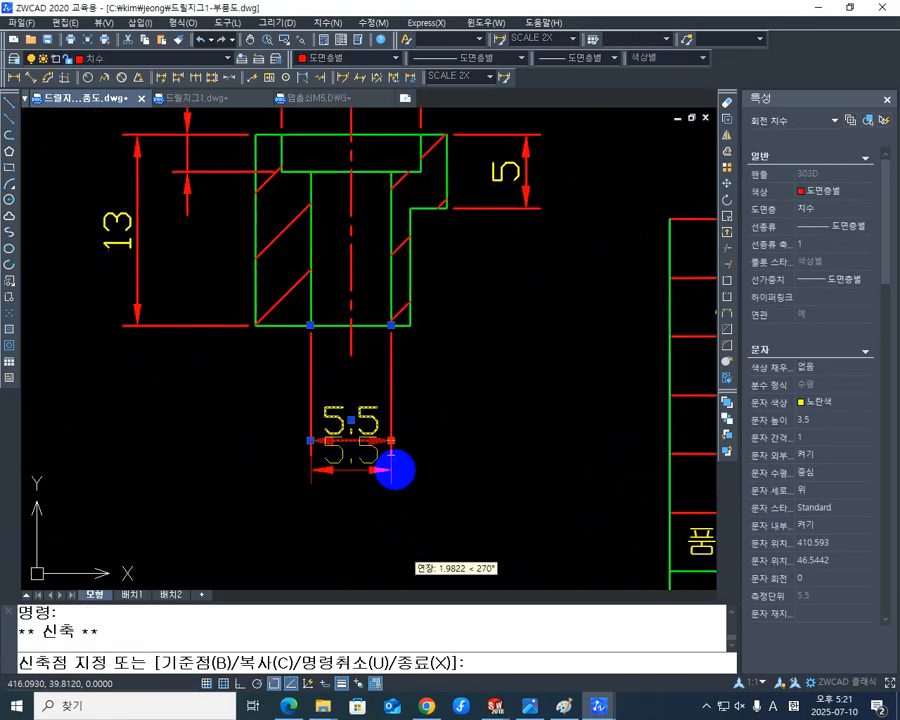
{"action": "left_click", "coordinate": [391, 500]}
{"action": "key", "text": "Escape"}
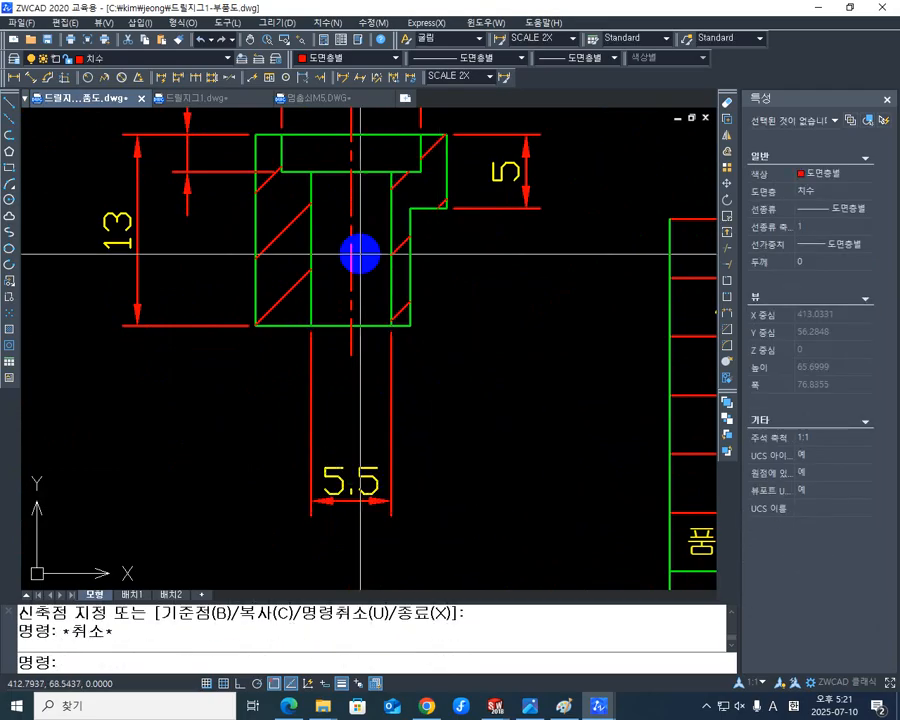
Dimension the distance from the stop's centreline to the body's stepped side below the section view, and lower its dimension line slightly
{"action": "left_click", "coordinate": [13, 77]}
{"action": "left_click", "coordinate": [351, 355]}
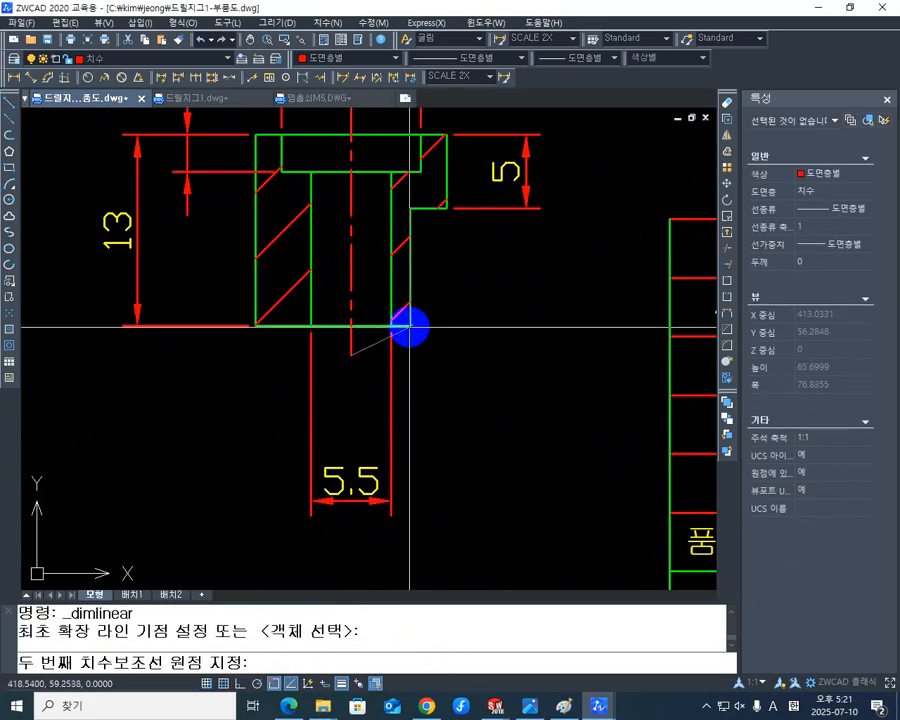
{"action": "left_click", "coordinate": [410, 326]}
{"action": "left_click", "coordinate": [417, 393]}
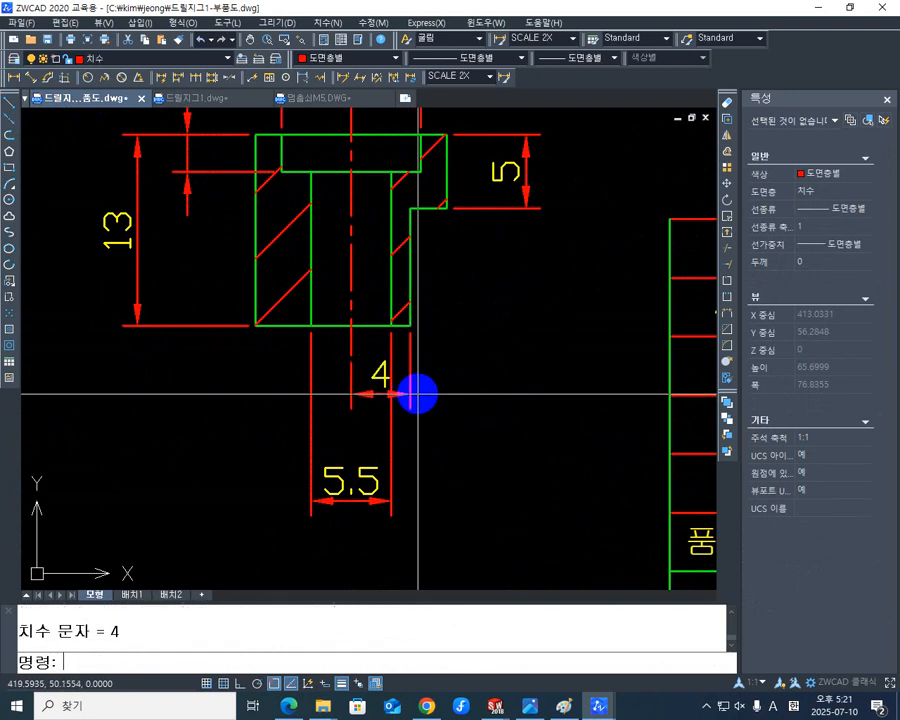
{"action": "mouse_move", "coordinate": [408, 396]}
{"action": "middle_mouse_down"}
{"action": "mouse_move", "coordinate": [420, 398]}
{"action": "mouse_move", "coordinate": [411, 397]}
{"action": "middle_mouse_up"}
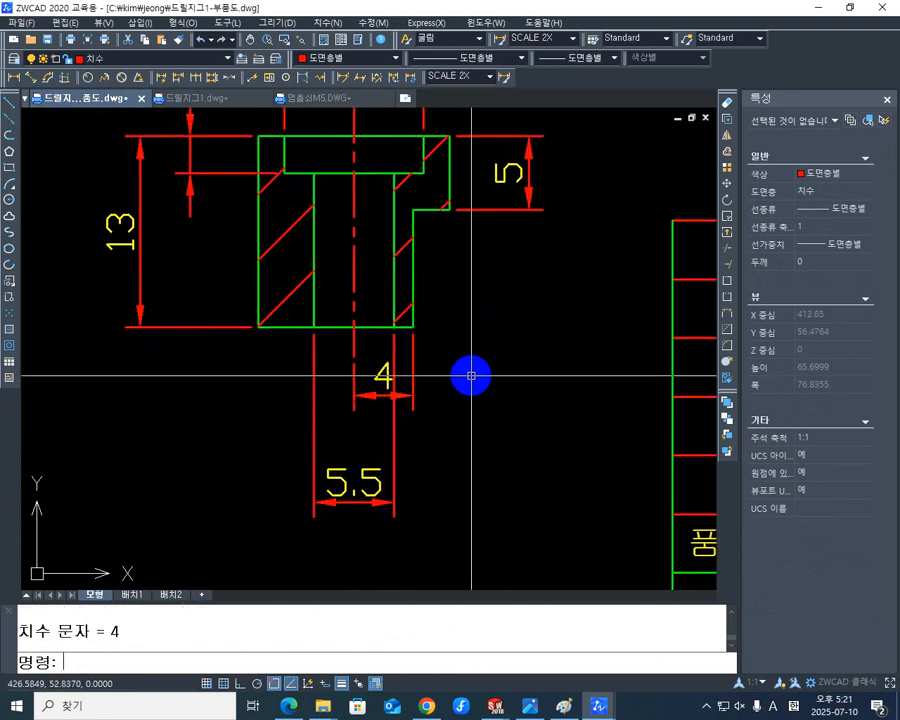
{"action": "left_click", "coordinate": [408, 396]}
{"action": "left_click", "coordinate": [411, 397]}
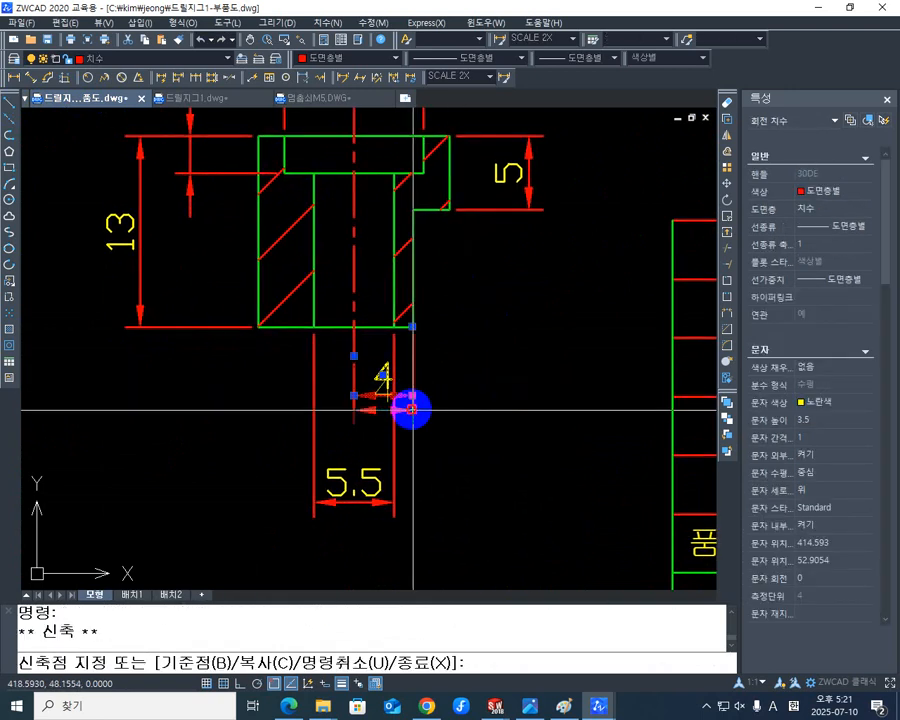
{"action": "key", "text": "Escape"}
{"action": "key", "text": "Escape"}
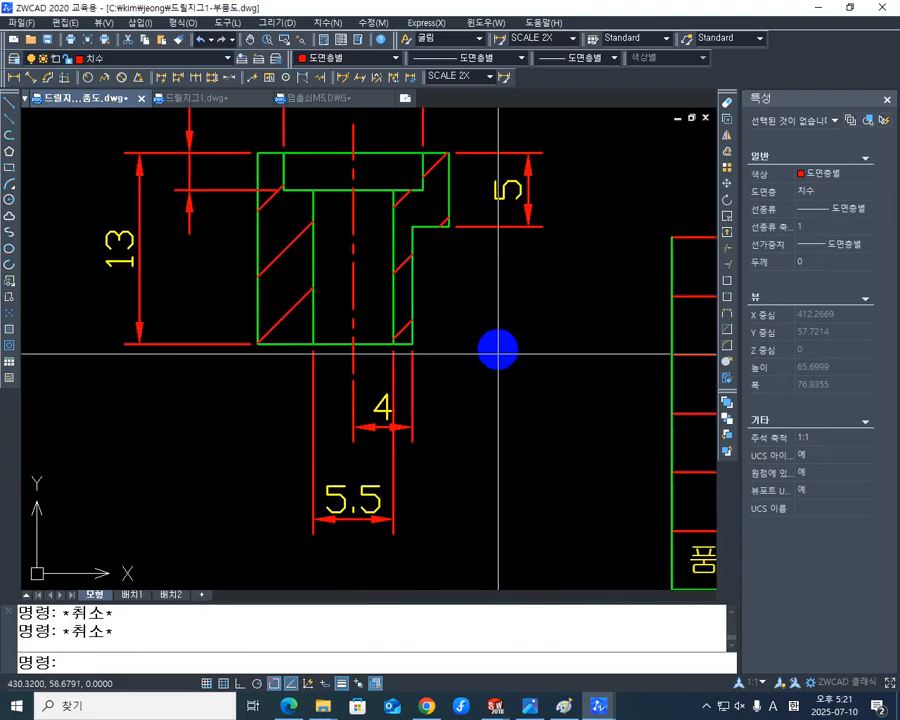
Add a diameter symbol (ø) before the counterbore and through-hole width dimensions of the stop with the New option of DIMEDIT
{"action": "scroll", "coordinate": [497, 350], "scroll_direction": "down", "scroll_amount": 2}
{"action": "mouse_move", "coordinate": [497, 348]}
{"action": "middle_mouse_down"}
{"action": "mouse_move", "coordinate": [418, 384]}
{"action": "mouse_move", "coordinate": [428, 446]}
{"action": "middle_mouse_up"}
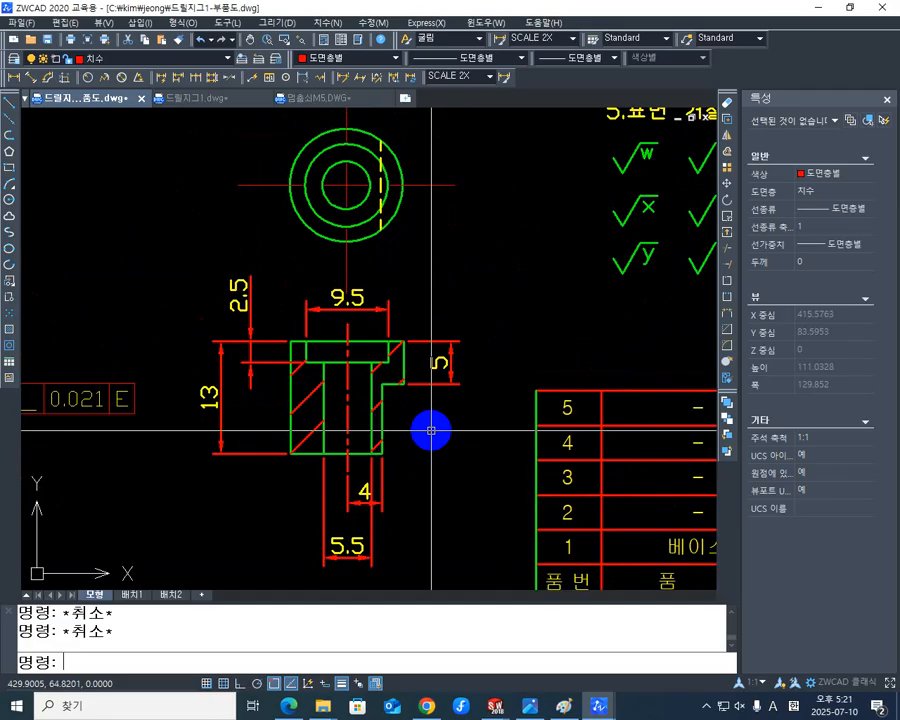
{"action": "type", "text": "DIMED"}
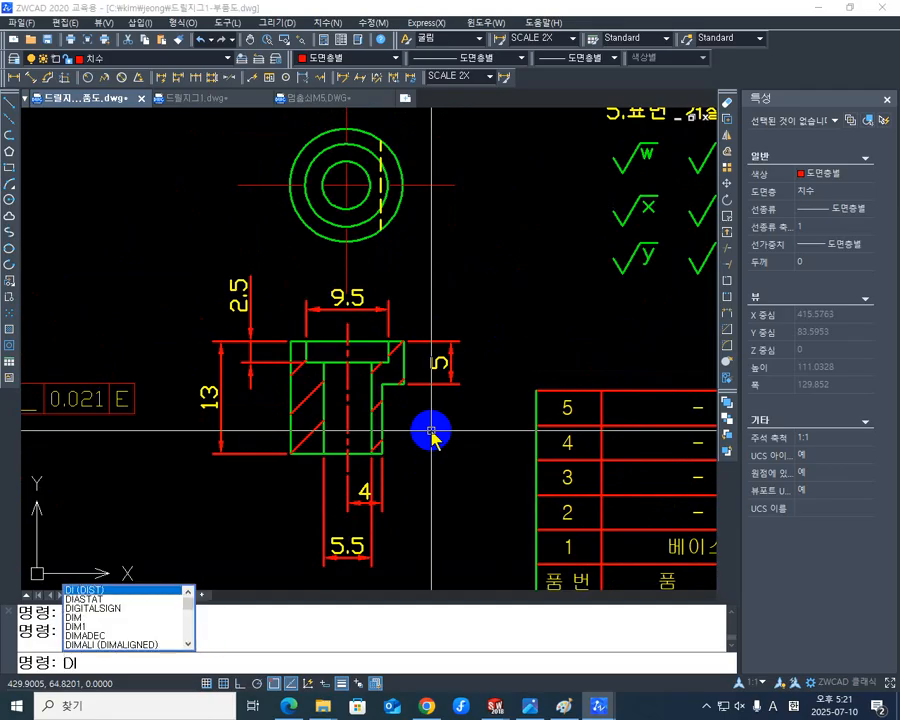
{"action": "key", "text": "Return"}
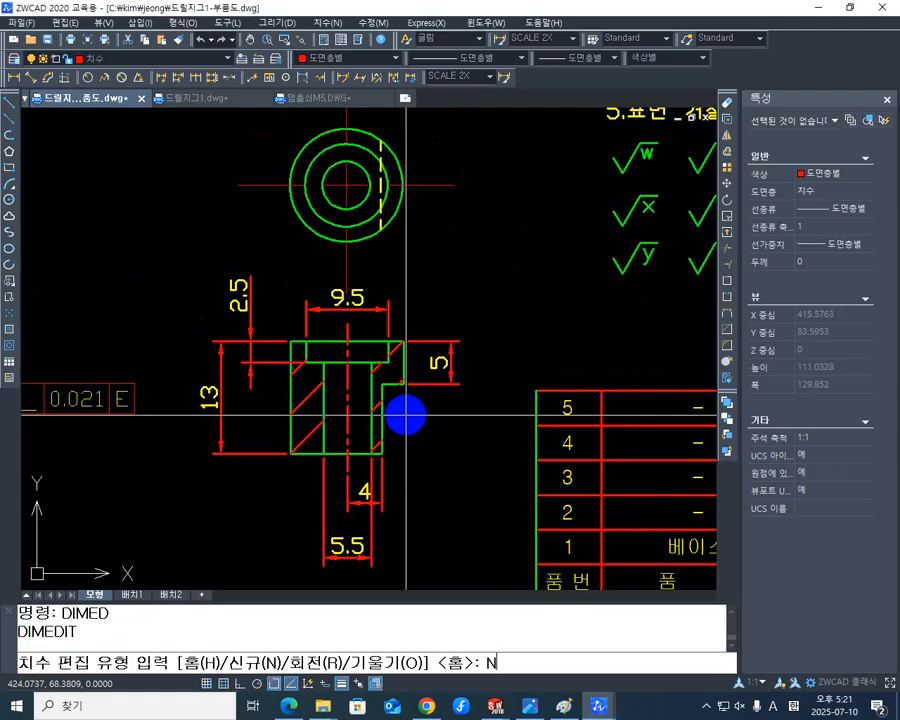
{"action": "key", "text": "Return"}
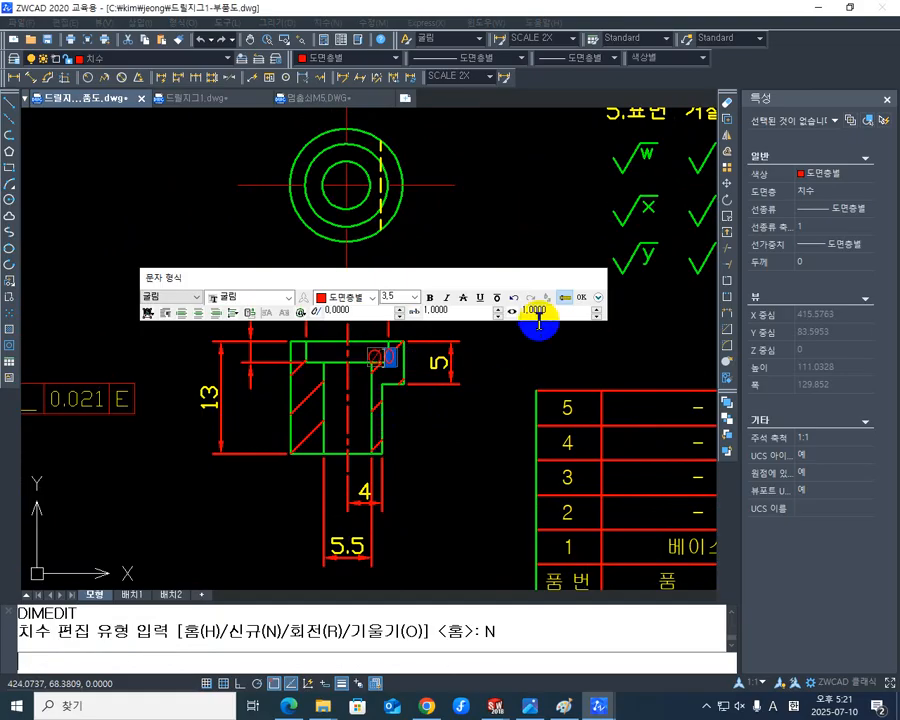
{"action": "left_click", "coordinate": [583, 300]}
{"action": "left_click", "coordinate": [366, 537]}
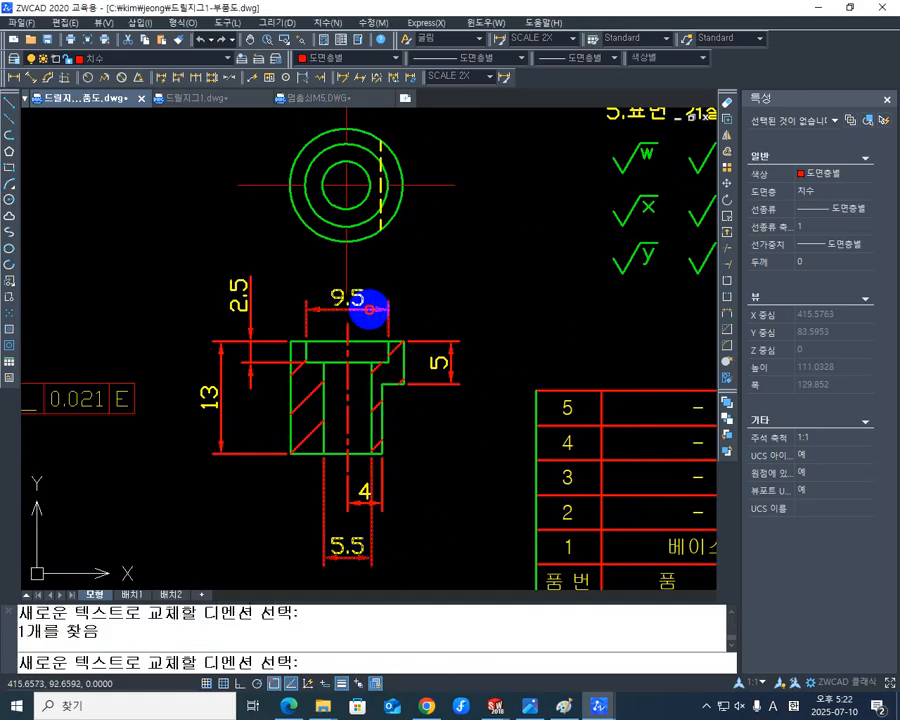
{"action": "key", "text": "Return"}
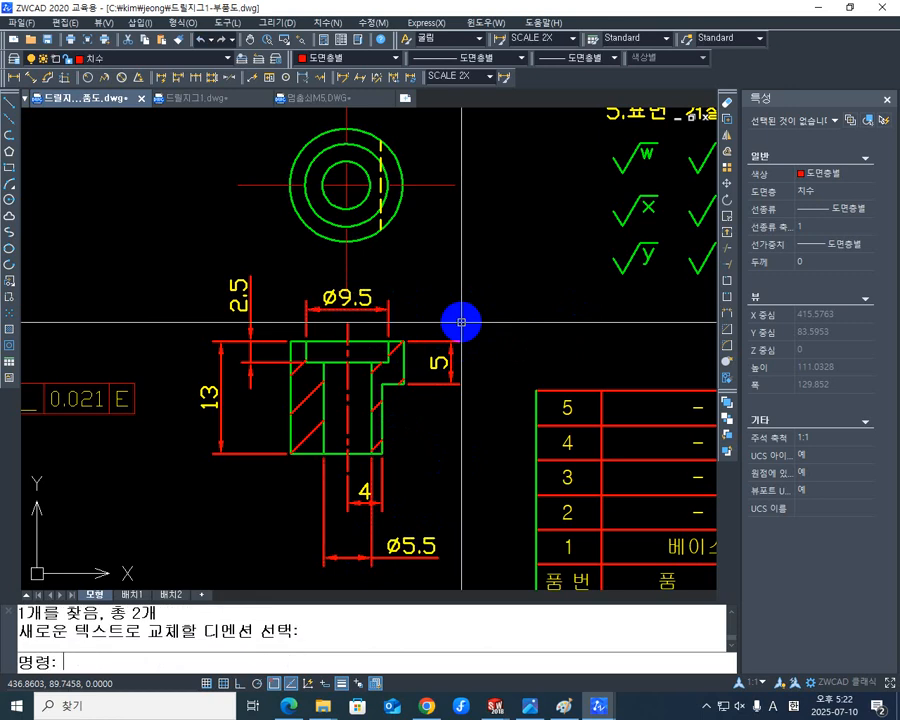
{"action": "mouse_move", "coordinate": [479, 348]}
{"action": "middle_mouse_down"}
{"action": "mouse_move", "coordinate": [463, 318]}
{"action": "mouse_move", "coordinate": [458, 368]}
{"action": "mouse_move", "coordinate": [422, 322]}
{"action": "mouse_move", "coordinate": [463, 369]}
{"action": "middle_mouse_up"}
{"action": "key", "text": "Escape"}
{"action": "key", "text": "Escape"}
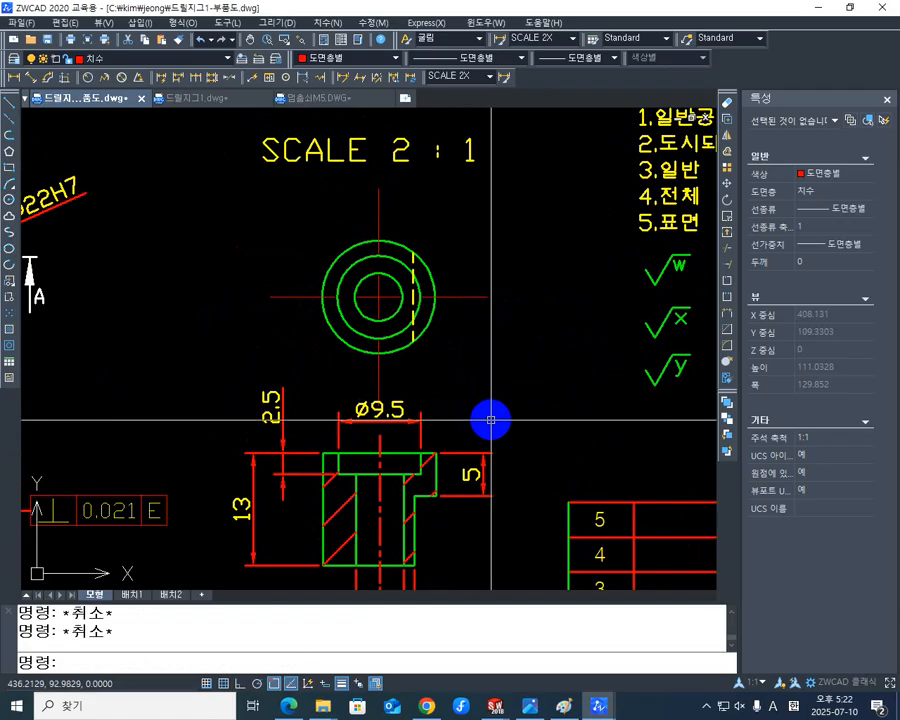
Check the dimensioned stop views, the notes and the title block, and examine the reference assembly drawing 드릴지그1.png in the image viewer
{"action": "middle_click_drag", "start_coordinate": [490, 418], "coordinate": [474, 241]}
{"action": "mouse_move", "coordinate": [459, 311]}
{"action": "middle_mouse_down"}
{"action": "mouse_move", "coordinate": [362, 391]}
{"action": "mouse_move", "coordinate": [388, 367]}
{"action": "middle_mouse_up"}
{"action": "scroll", "coordinate": [362, 391], "scroll_direction": "down", "scroll_amount": 1}
{"action": "middle_click_drag", "start_coordinate": [313, 264], "coordinate": [315, 274]}
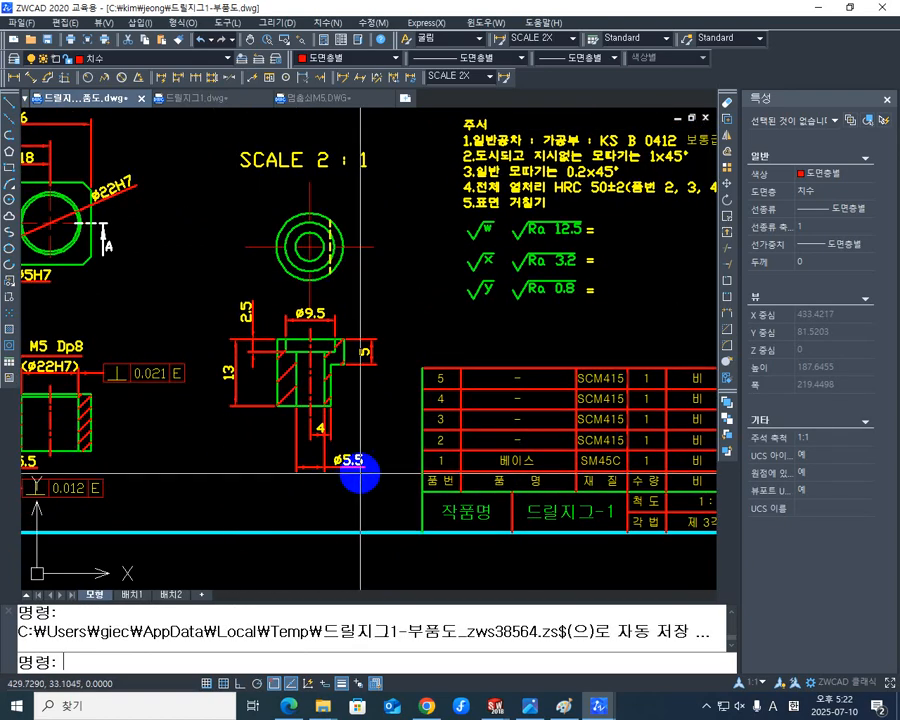
{"action": "scroll", "coordinate": [350, 490], "scroll_direction": "down", "scroll_amount": 1}
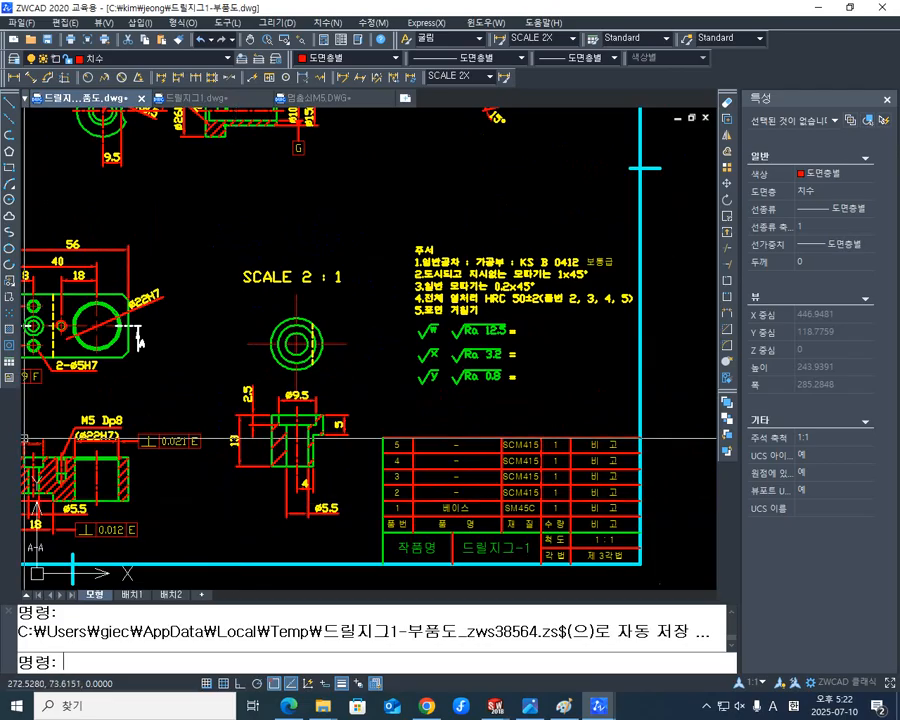
{"action": "mouse_move", "coordinate": [0, 112]}
{"action": "left_mouse_down"}
{"action": "mouse_move", "coordinate": [268, 90]}
{"action": "mouse_move", "coordinate": [272, 80]}
{"action": "left_mouse_up"}
{"action": "scroll", "coordinate": [448, 308], "scroll_direction": "up", "scroll_amount": 1}
{"action": "scroll", "coordinate": [466, 320], "scroll_direction": "down", "scroll_amount": 2}
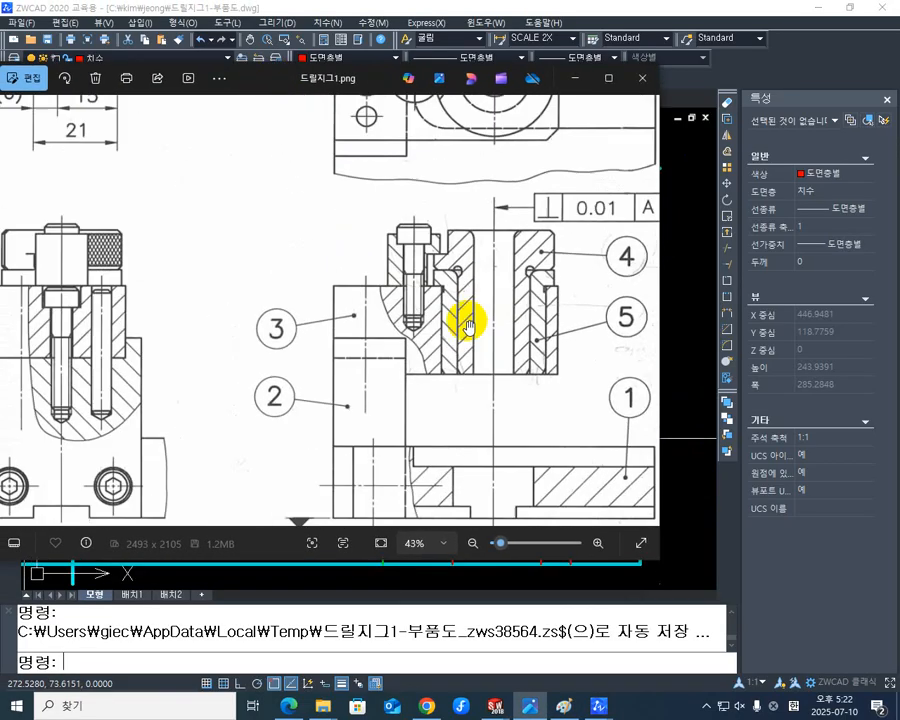
{"action": "scroll", "coordinate": [466, 322], "scroll_direction": "down", "scroll_amount": 2}
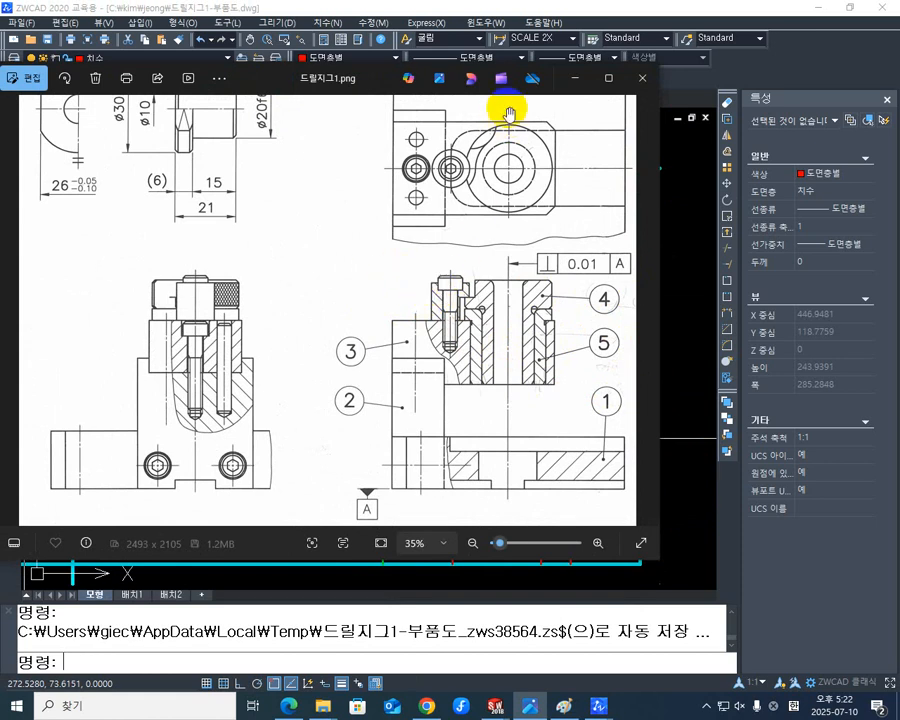
{"action": "left_click_drag", "start_coordinate": [342, 87], "coordinate": [0, 74]}
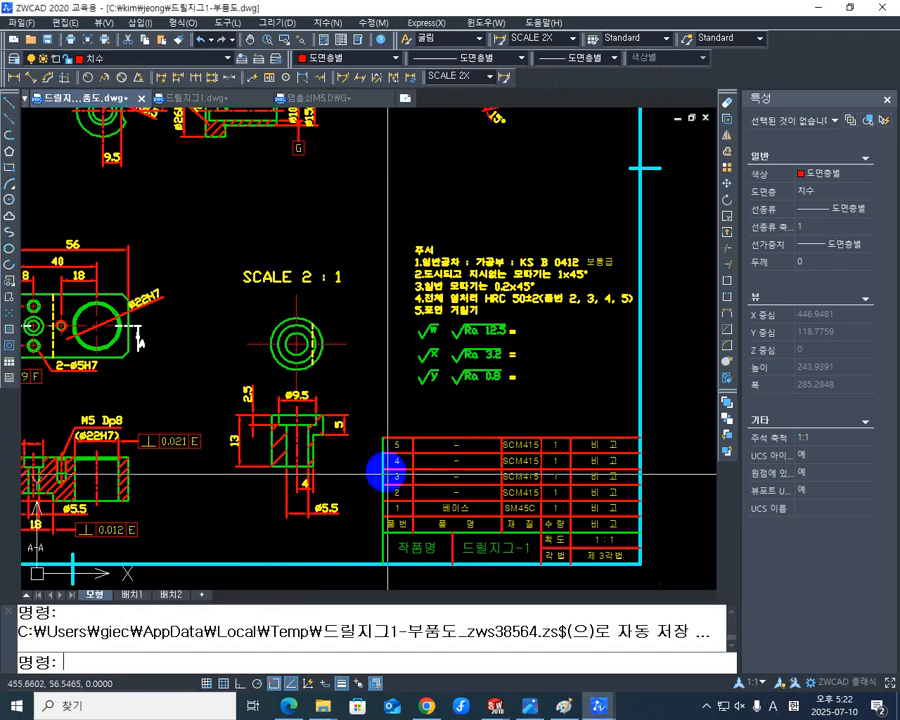
Look over the complete part drawing sheet and save the drawing
{"action": "scroll", "coordinate": [422, 488], "scroll_direction": "down", "scroll_amount": 4}
{"action": "middle_click_drag", "start_coordinate": [488, 462], "coordinate": [485, 439]}
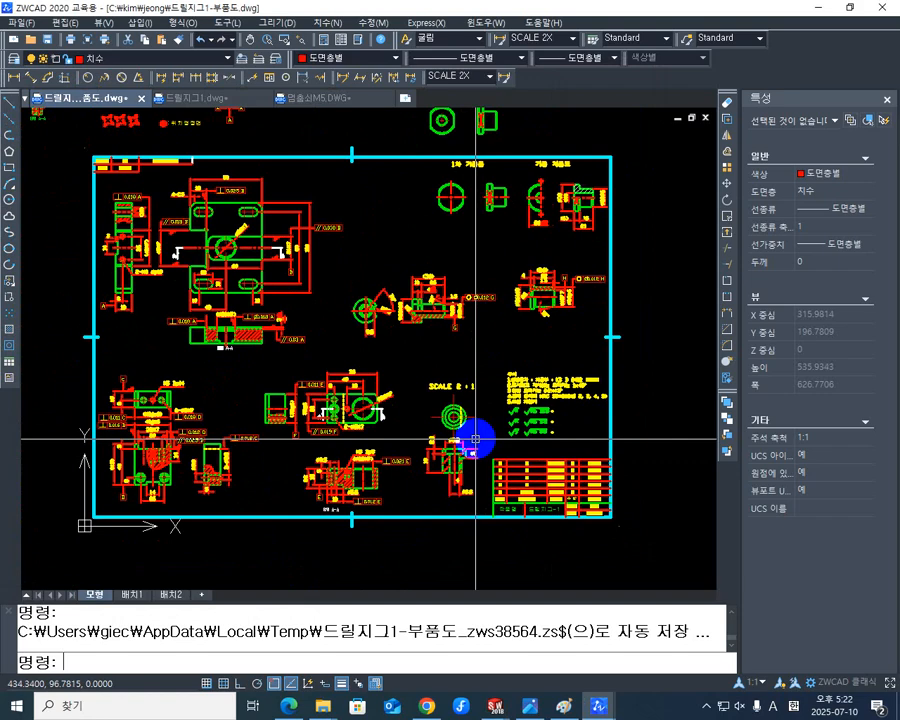
{"action": "scroll", "coordinate": [452, 425], "scroll_direction": "down", "scroll_amount": 3}
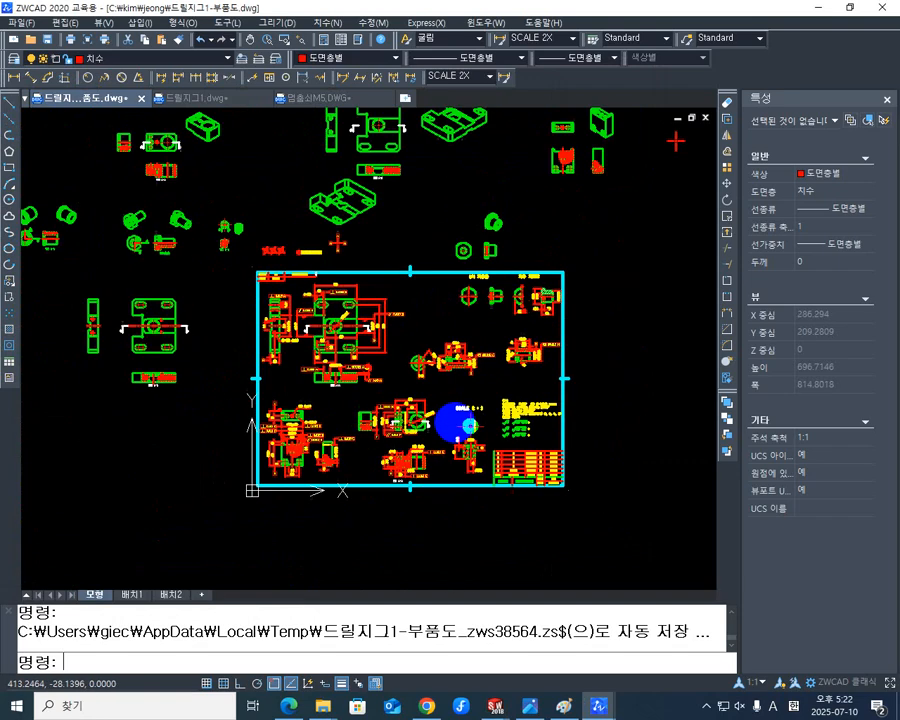
{"action": "scroll", "coordinate": [457, 425], "scroll_direction": "up", "scroll_amount": 2}
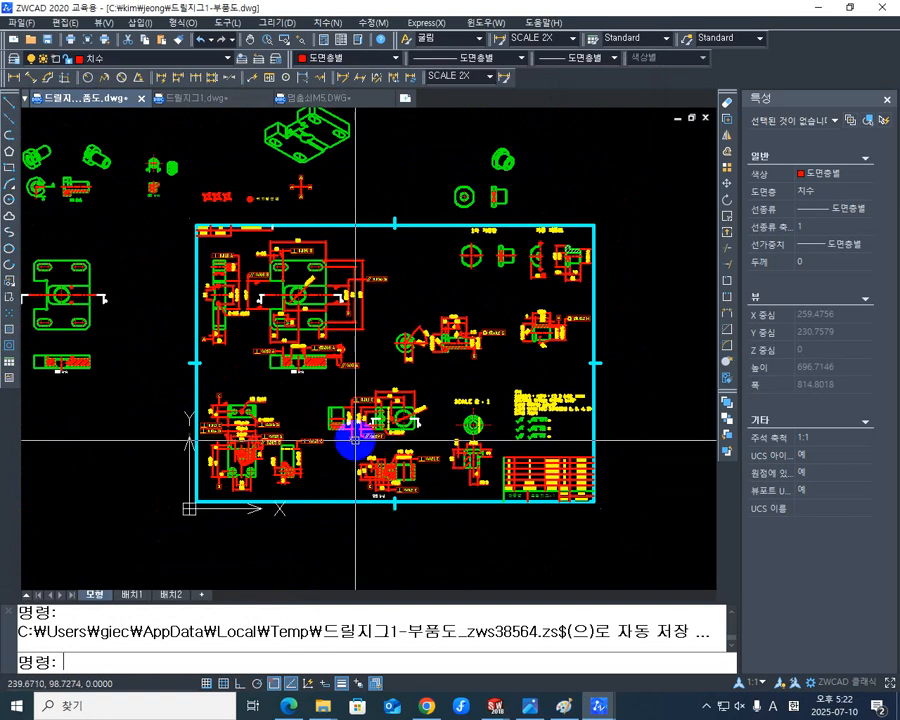
{"action": "middle_click_drag", "start_coordinate": [357, 438], "coordinate": [380, 470]}
{"action": "scroll", "coordinate": [372, 464], "scroll_direction": "down", "scroll_amount": 1}
{"action": "key", "text": "Escape"}
{"action": "key", "text": "Escape"}
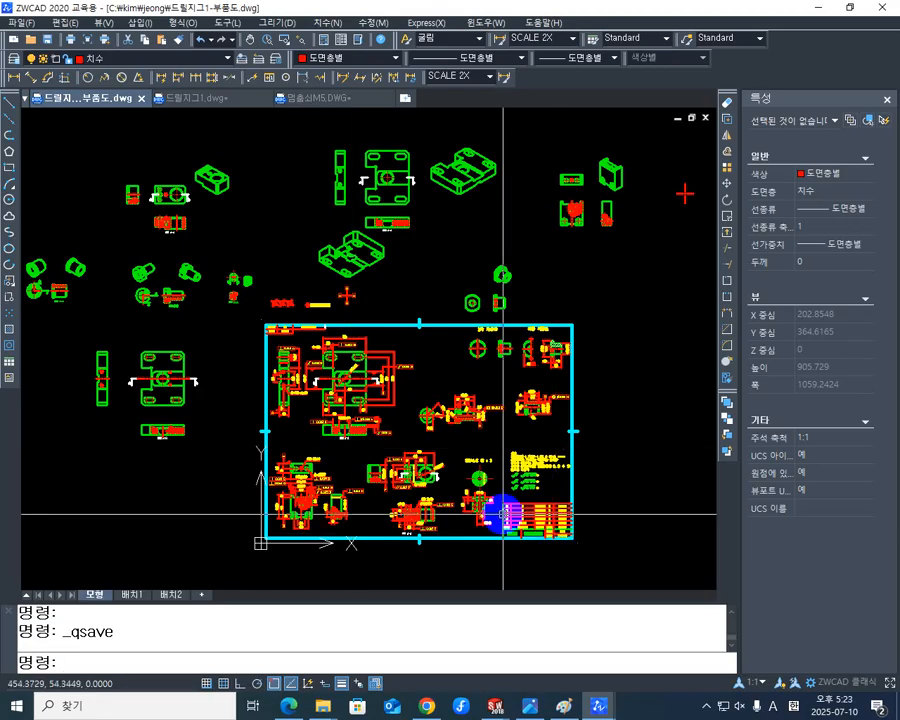
{"action": "middle_click_drag", "start_coordinate": [572, 423], "coordinate": [437, 410]}
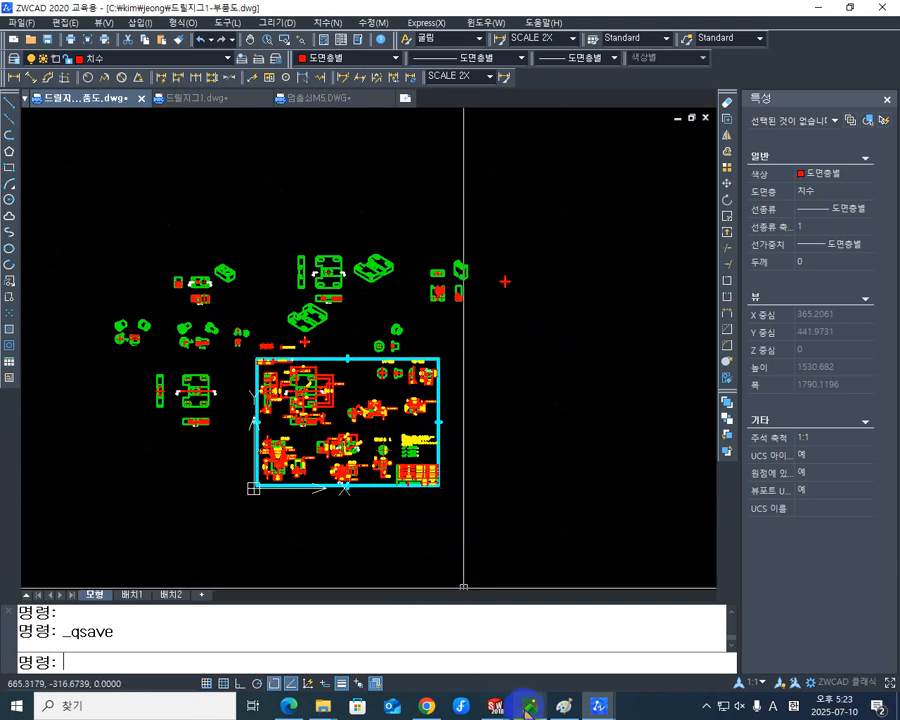
Switch to the drill jig assembly 드릴지그1.SLDASM in SOLIDWORKS and orient it to the top view
{"action": "left_click", "coordinate": [493, 706]}
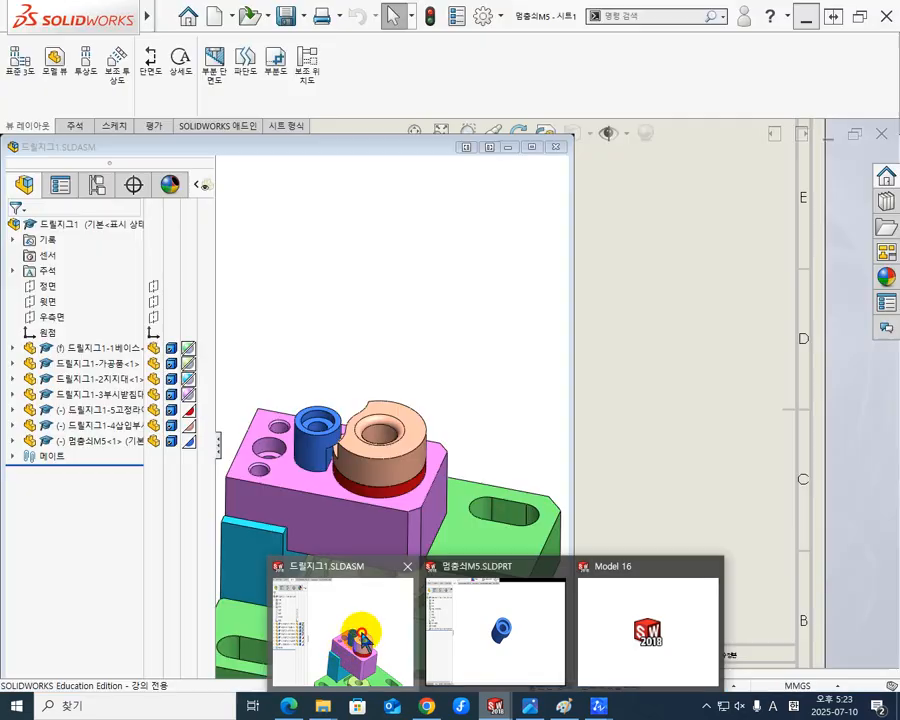
{"action": "left_click", "coordinate": [362, 638]}
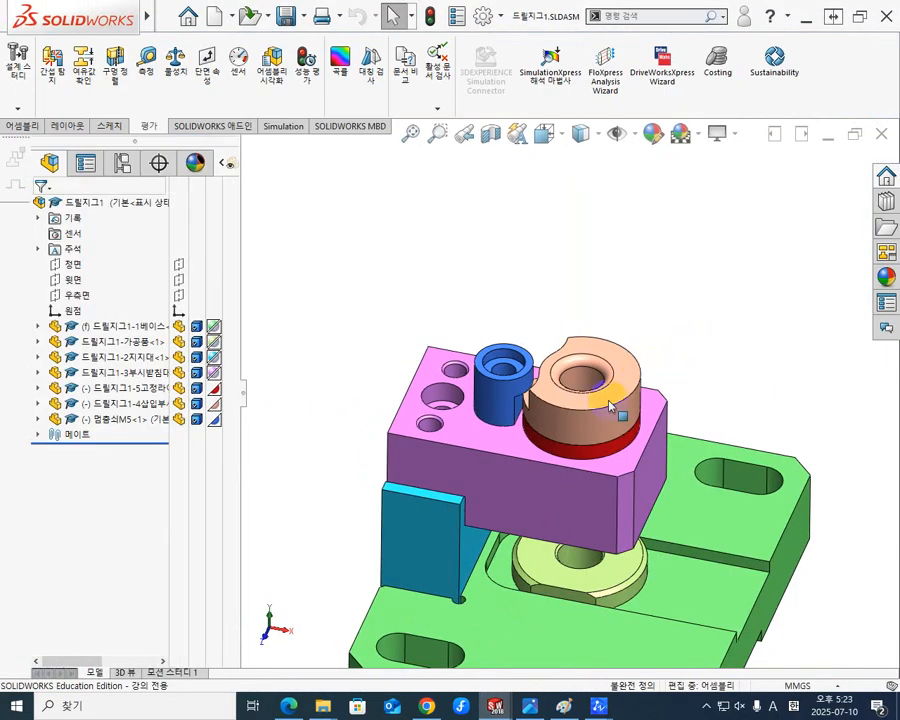
{"action": "middle_click_drag", "start_coordinate": [609, 405], "coordinate": [562, 450]}
{"action": "scroll", "coordinate": [566, 430], "scroll_direction": "down", "scroll_amount": 2}
{"action": "scroll", "coordinate": [565, 430], "scroll_direction": "down", "scroll_amount": 2}
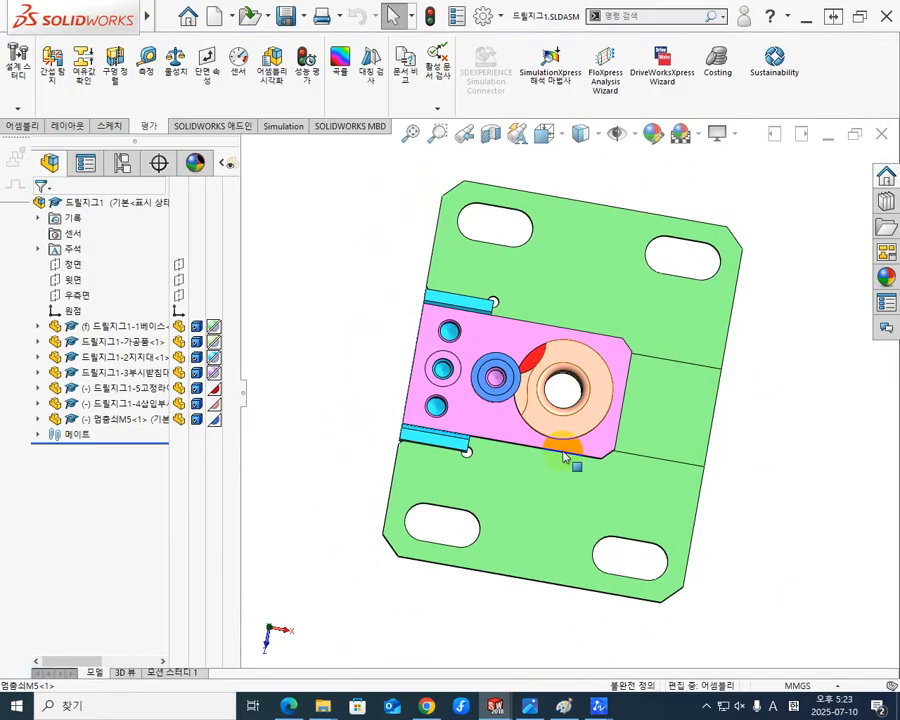
{"action": "mouse_move", "coordinate": [542, 528]}
{"action": "middle_mouse_down"}
{"action": "mouse_move", "coordinate": [539, 474]}
{"action": "mouse_move", "coordinate": [537, 531]}
{"action": "middle_mouse_up"}
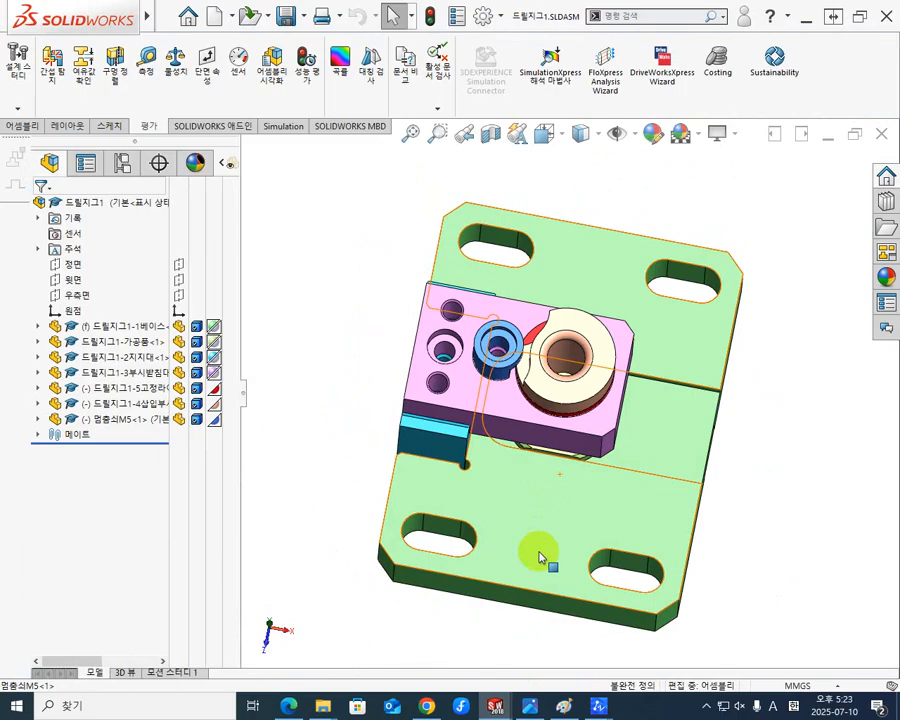
{"action": "key", "text": "ctrl+5"}
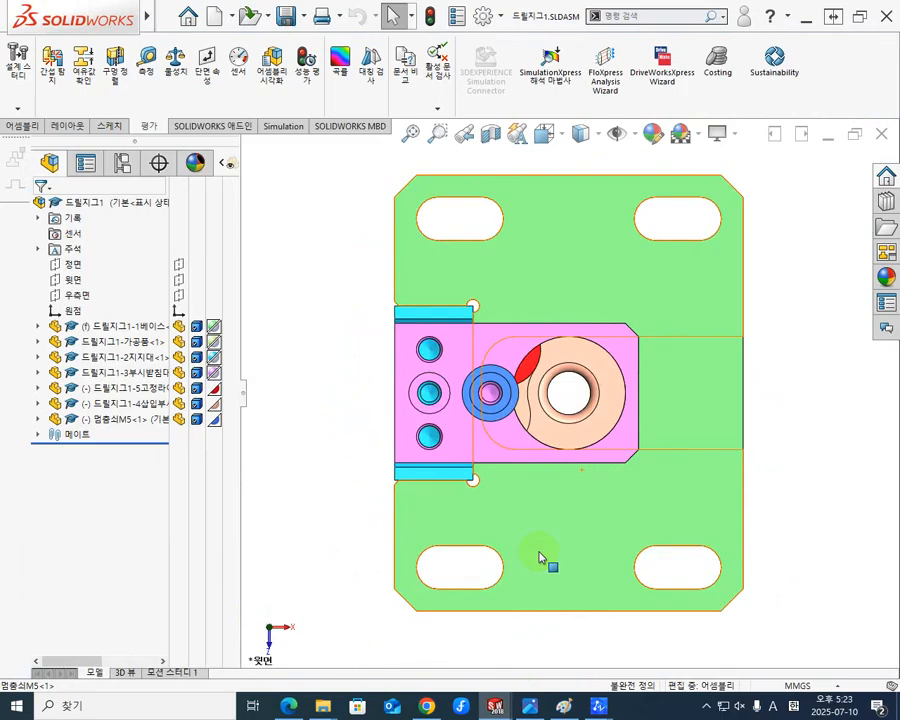
Rotate the insert bushing slightly about its axis so its curved notch lines up with the blue stop
{"action": "scroll", "coordinate": [550, 398], "scroll_direction": "up", "scroll_amount": 3}
{"action": "scroll", "coordinate": [538, 396], "scroll_direction": "down", "scroll_amount": 3}
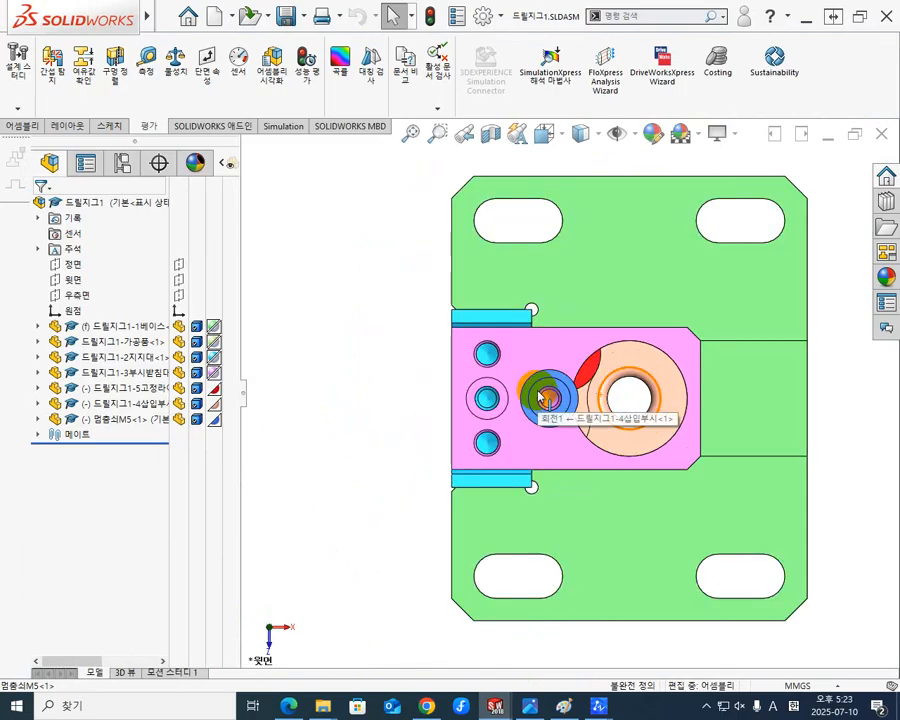
{"action": "scroll", "coordinate": [595, 440], "scroll_direction": "down", "scroll_amount": 4}
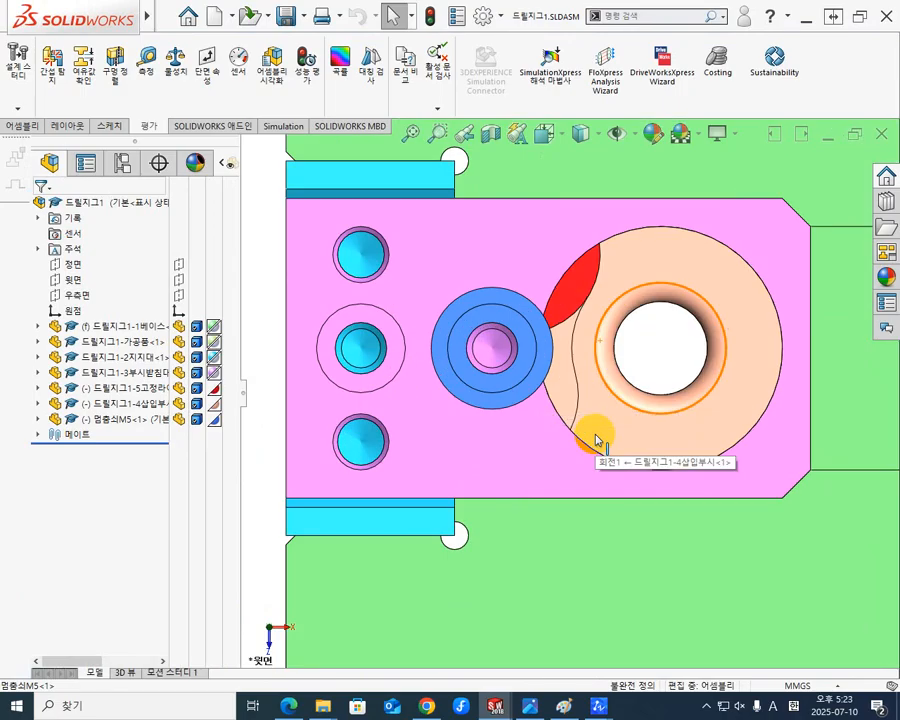
{"action": "left_click_drag", "start_coordinate": [604, 424], "coordinate": [586, 397]}
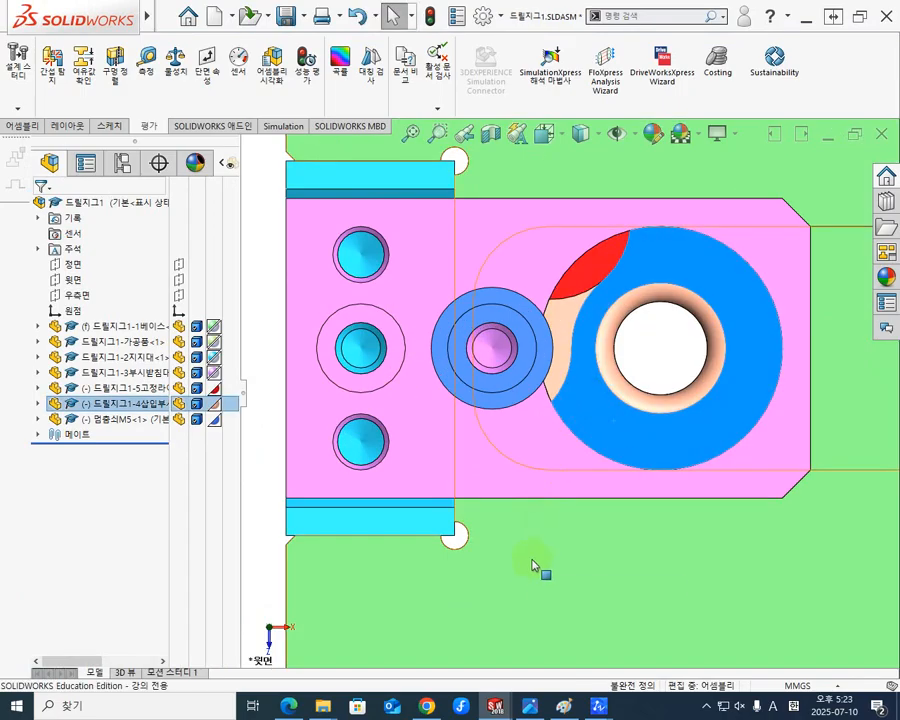
{"action": "scroll", "coordinate": [532, 576], "scroll_direction": "up", "scroll_amount": 2}
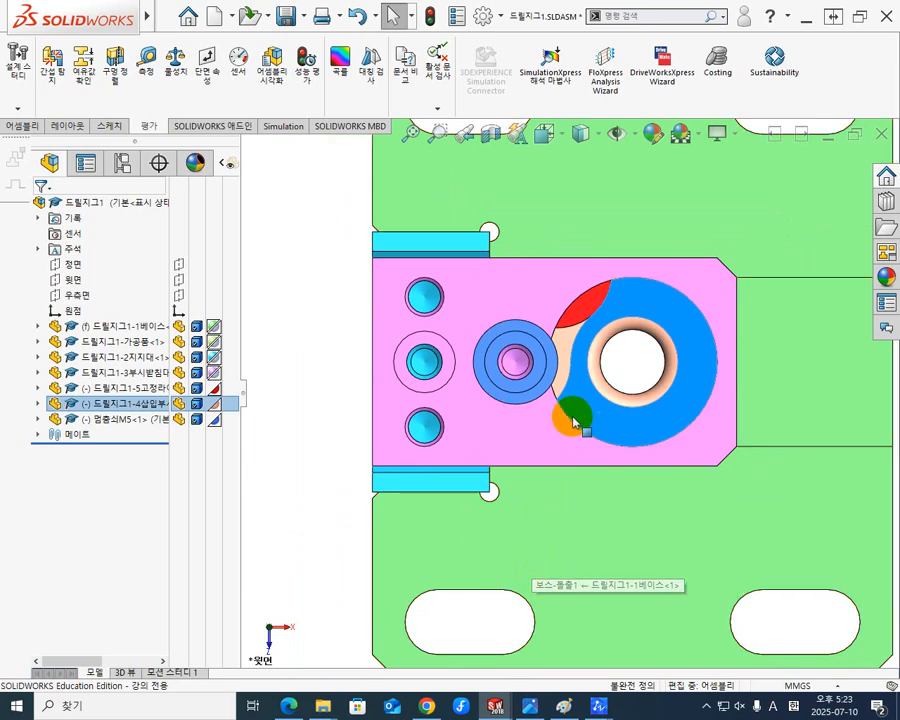
{"action": "key", "text": "Escape"}
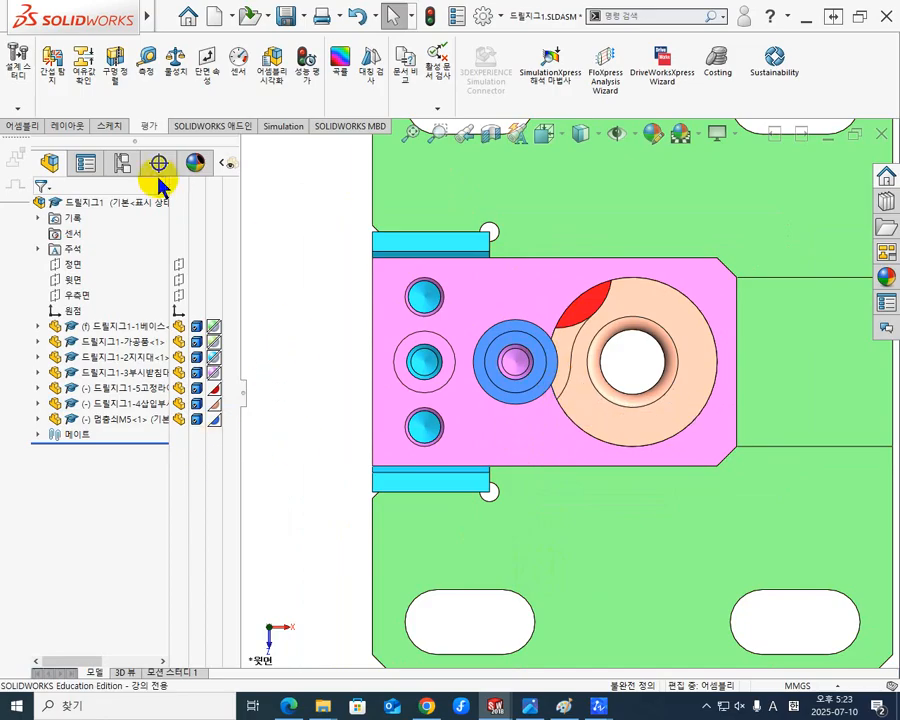
Add a concentric mate between the stop's outer circular edge and the insert bushing's notch arc, and try rotating the bushing
{"action": "left_click", "coordinate": [23, 128]}
{"action": "left_click", "coordinate": [86, 62]}
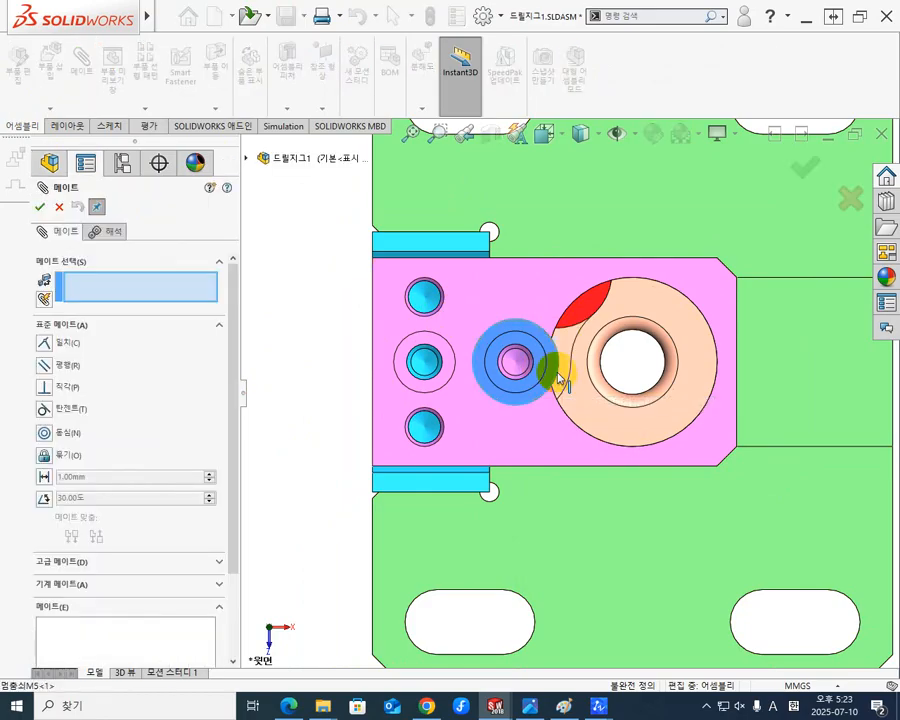
{"action": "left_click", "coordinate": [561, 386]}
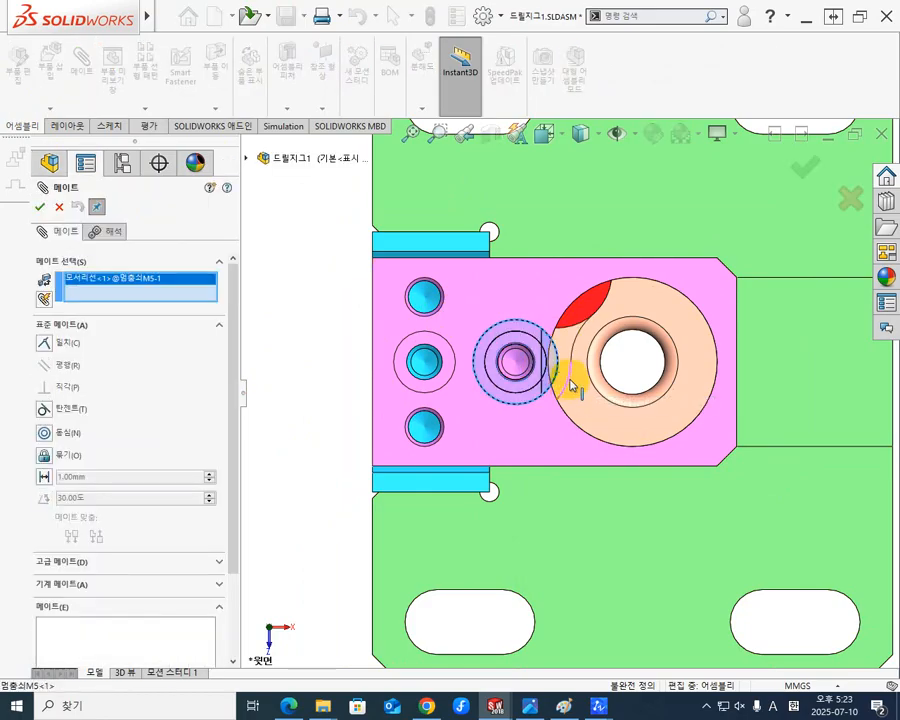
{"action": "left_click", "coordinate": [565, 377]}
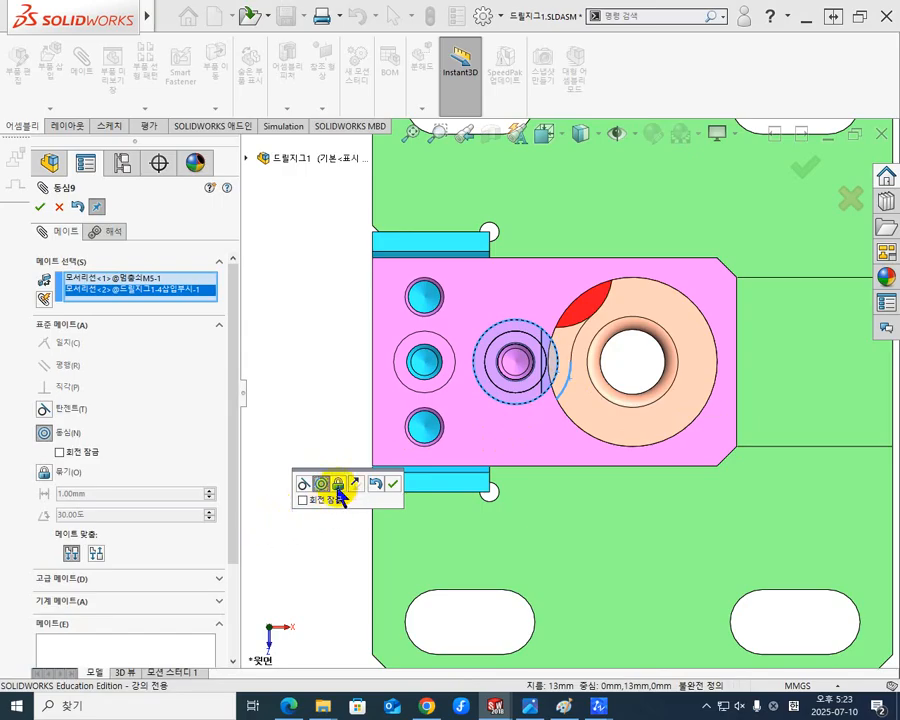
{"action": "left_click", "coordinate": [394, 487]}
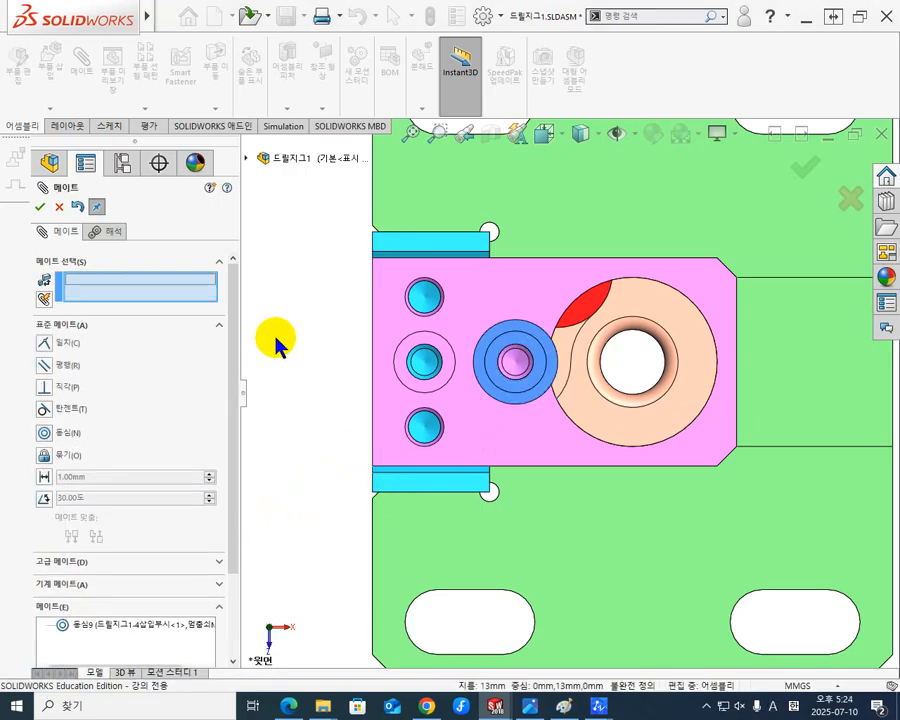
{"action": "left_click", "coordinate": [41, 208]}
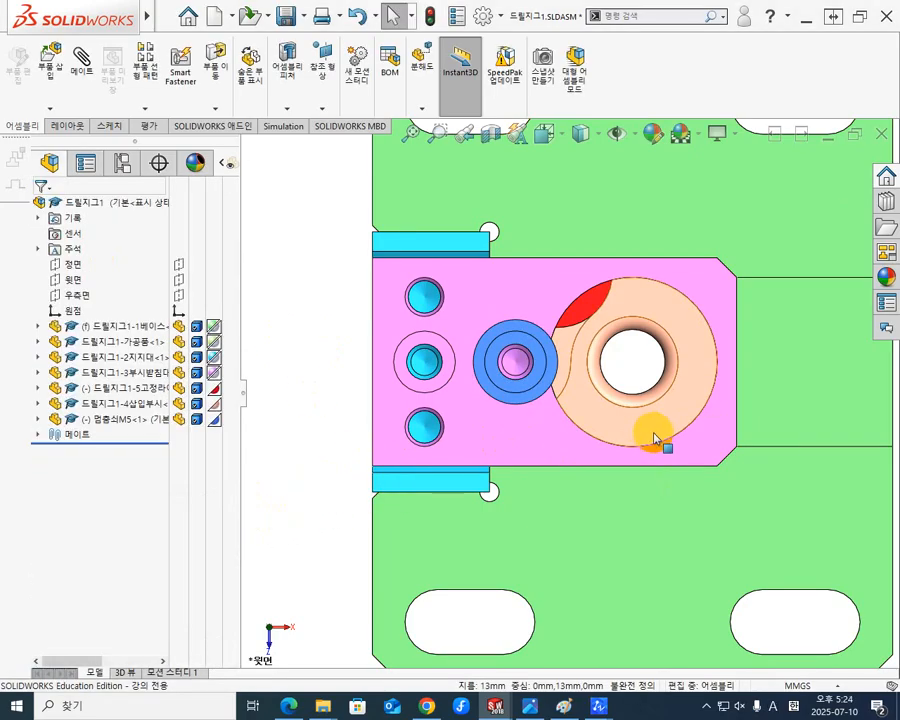
{"action": "left_click", "coordinate": [645, 440]}
{"action": "left_click_drag", "start_coordinate": [645, 440], "coordinate": [566, 380]}
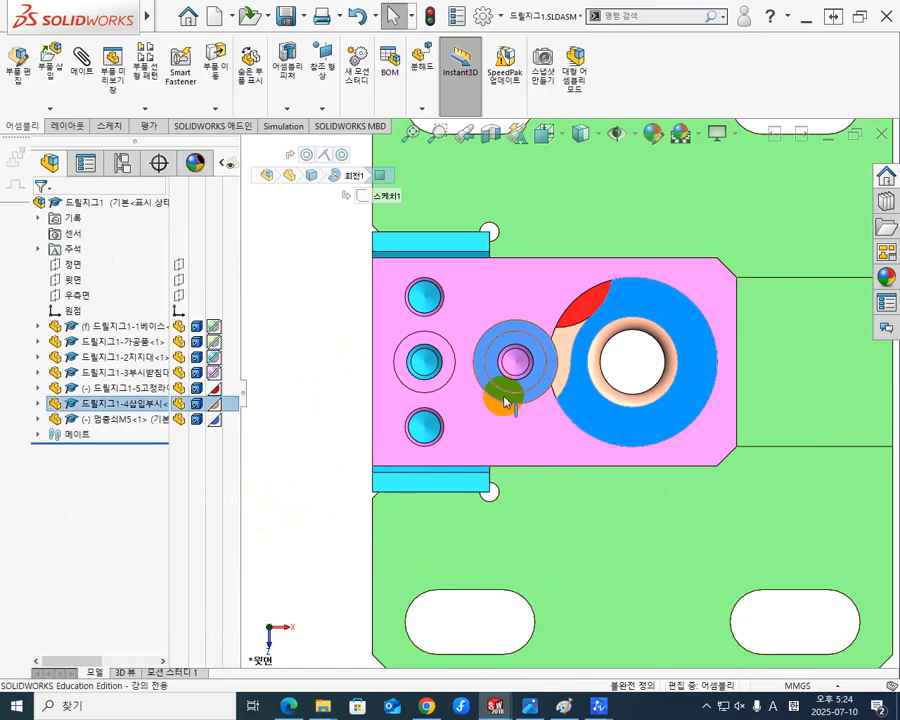
{"action": "left_click", "coordinate": [264, 499]}
Examine the assembled drill jig in 3D, particularly the insert bushing and the bore of the workpiece beneath it
{"action": "scroll", "coordinate": [565, 498], "scroll_direction": "down", "scroll_amount": 2}
{"action": "scroll", "coordinate": [580, 515], "scroll_direction": "up", "scroll_amount": 3}
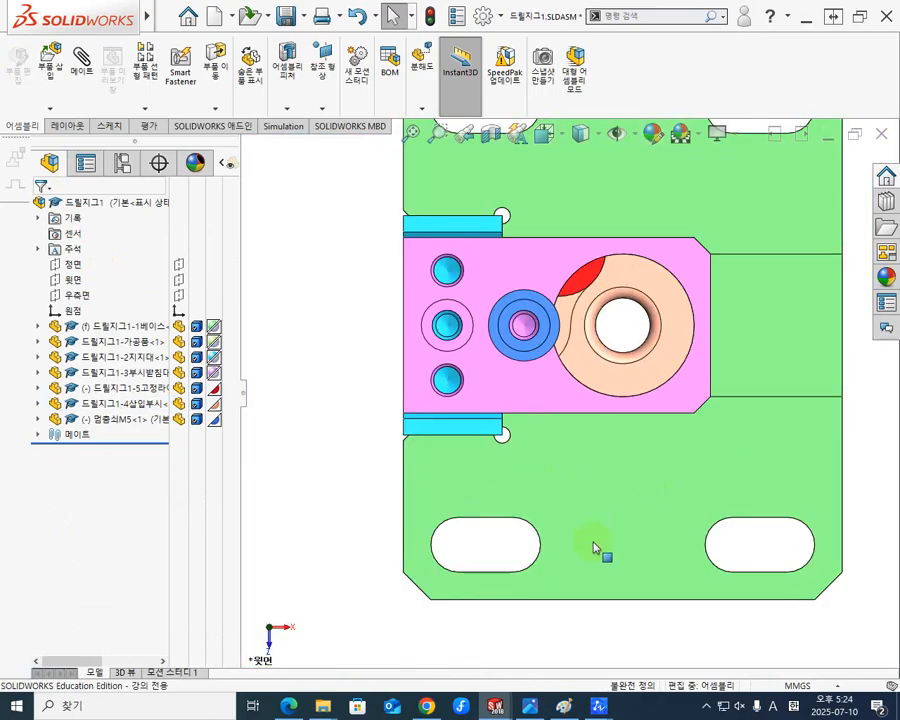
{"action": "middle_click_drag", "start_coordinate": [510, 648], "coordinate": [408, 538]}
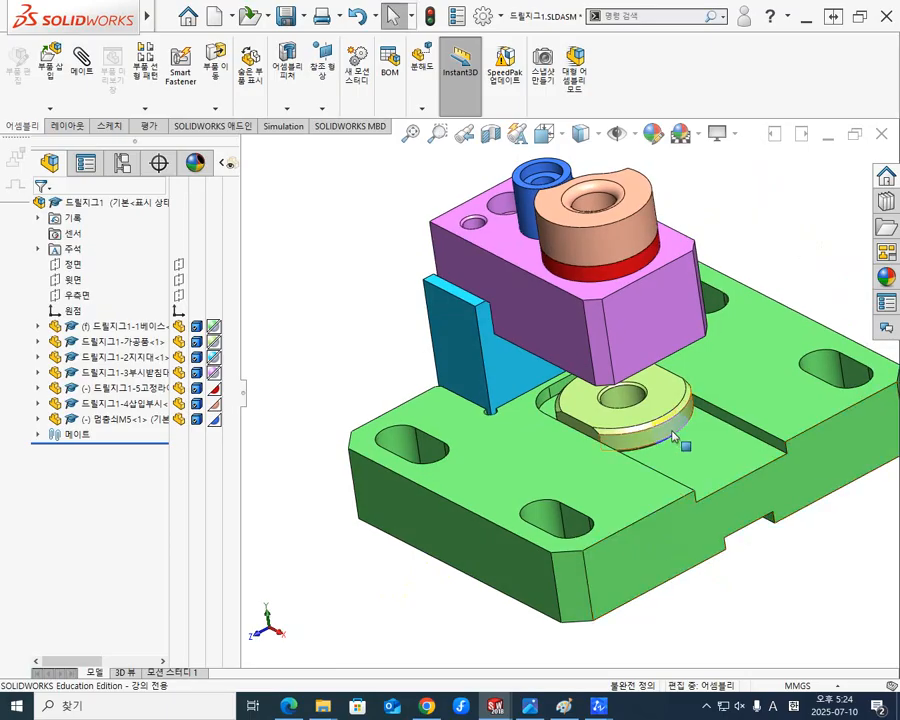
{"action": "scroll", "coordinate": [598, 422], "scroll_direction": "up", "scroll_amount": 4}
{"action": "scroll", "coordinate": [598, 422], "scroll_direction": "down", "scroll_amount": 2}
{"action": "middle_click_drag", "start_coordinate": [598, 422], "coordinate": [601, 392]}
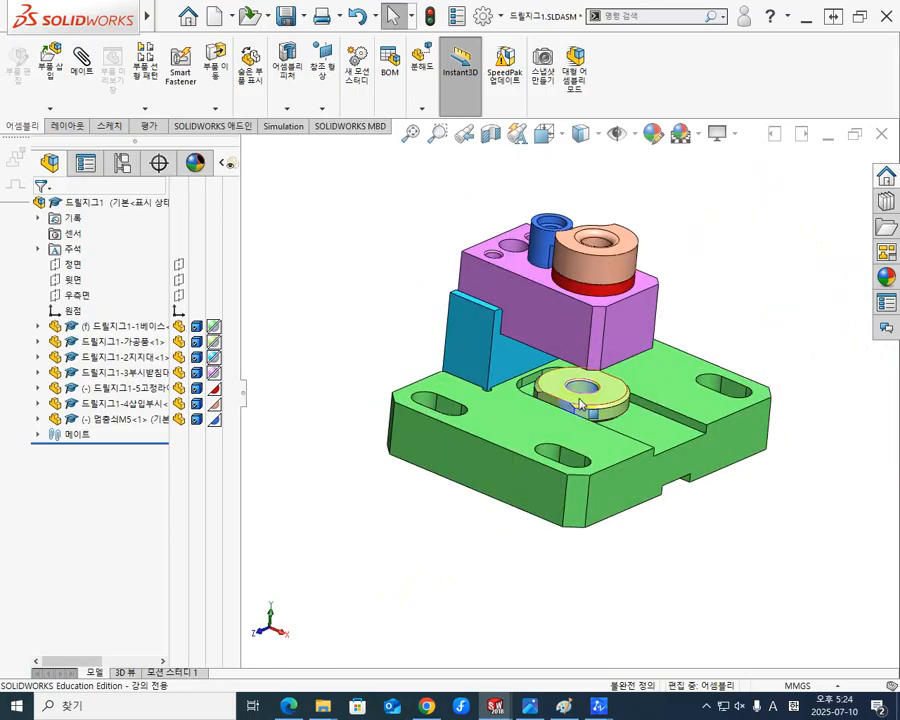
{"action": "scroll", "coordinate": [580, 405], "scroll_direction": "up", "scroll_amount": 2}
{"action": "scroll", "coordinate": [580, 410], "scroll_direction": "down", "scroll_amount": 8}
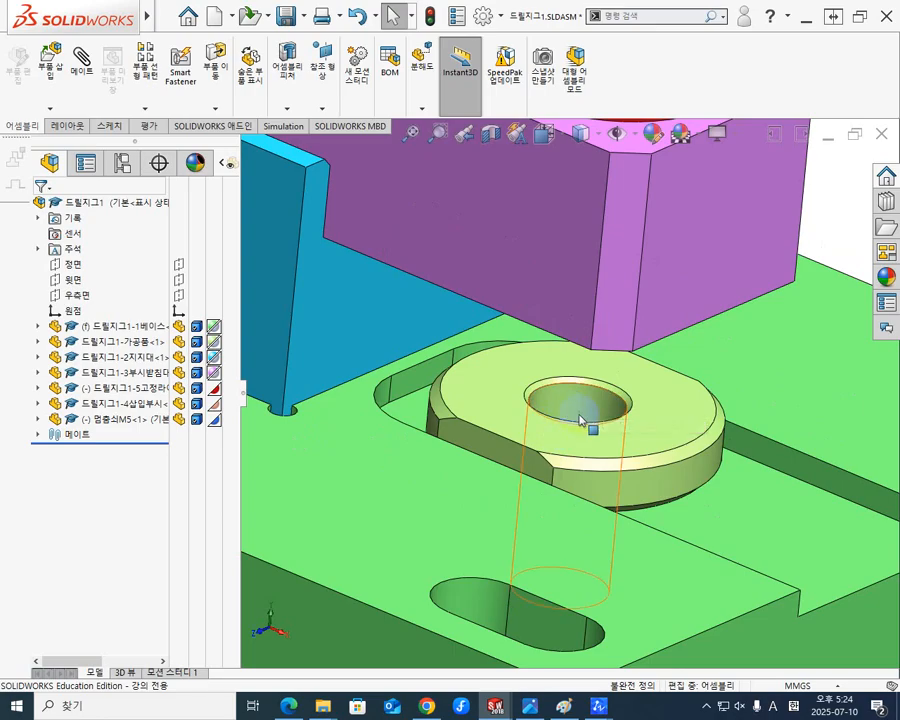
{"action": "scroll", "coordinate": [580, 420], "scroll_direction": "up", "scroll_amount": 8}
{"action": "middle_click_drag", "start_coordinate": [580, 418], "coordinate": [493, 452]}
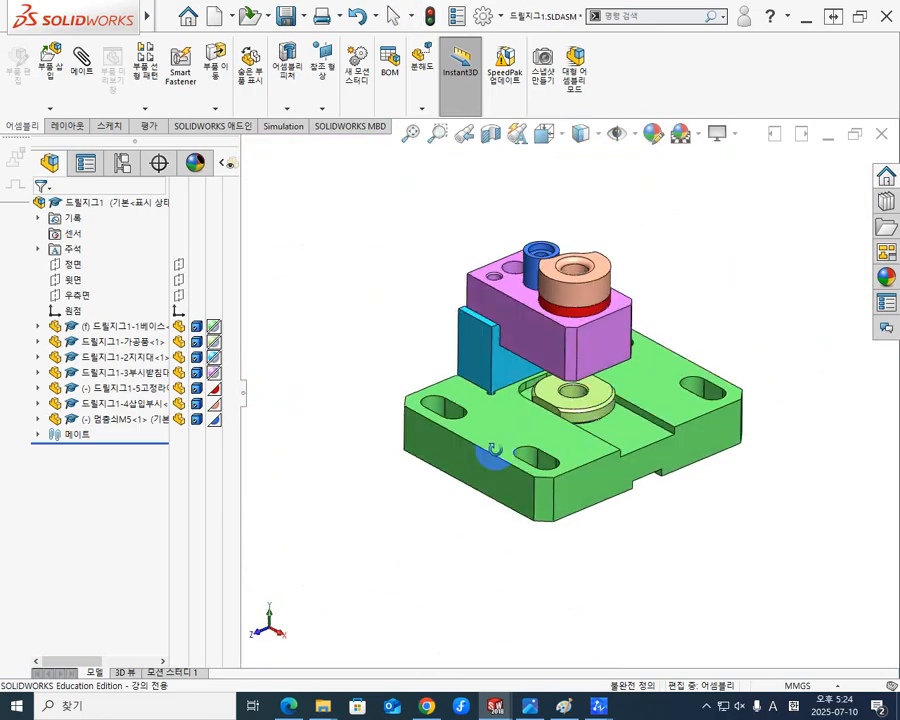
{"action": "scroll", "coordinate": [560, 405], "scroll_direction": "down", "scroll_amount": 5}
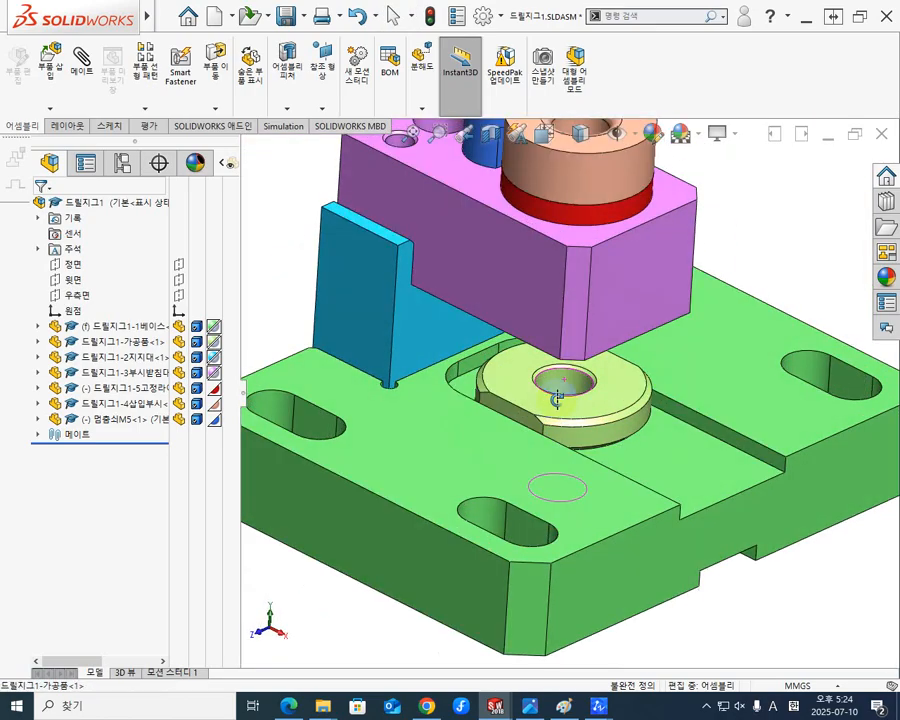
{"action": "scroll", "coordinate": [560, 410], "scroll_direction": "up", "scroll_amount": 1}
{"action": "scroll", "coordinate": [578, 355], "scroll_direction": "up", "scroll_amount": 3}
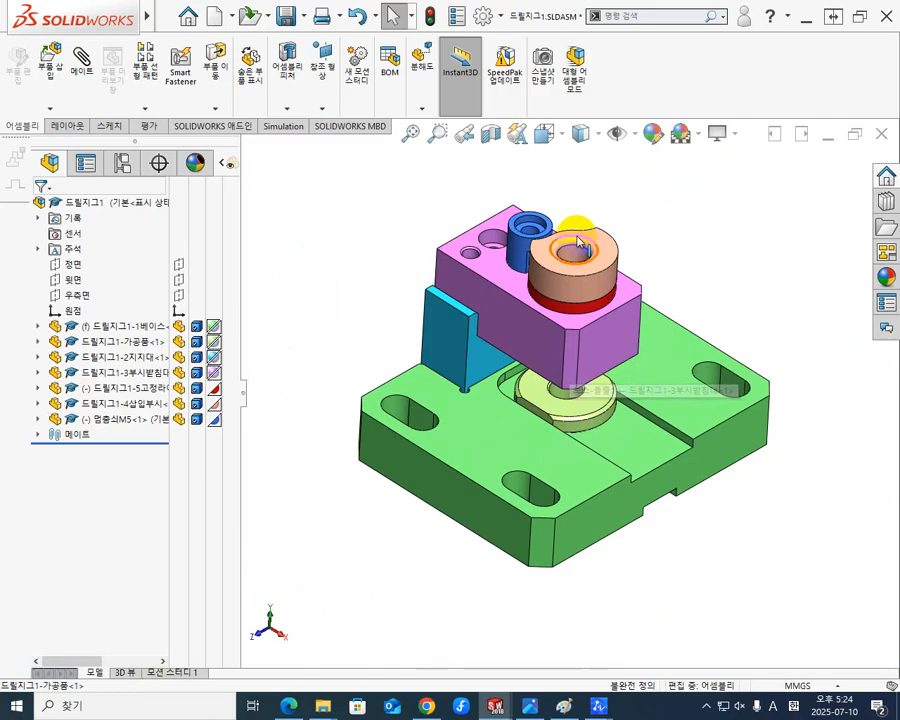
{"action": "middle_click_drag", "start_coordinate": [565, 408], "coordinate": [579, 383]}
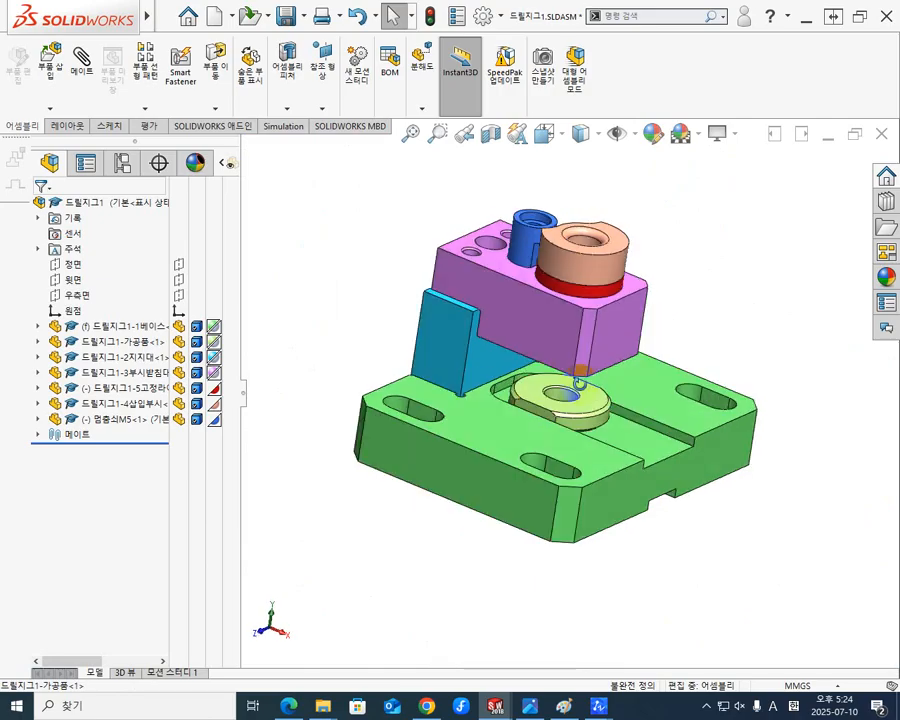
{"action": "scroll", "coordinate": [580, 395], "scroll_direction": "down", "scroll_amount": 4}
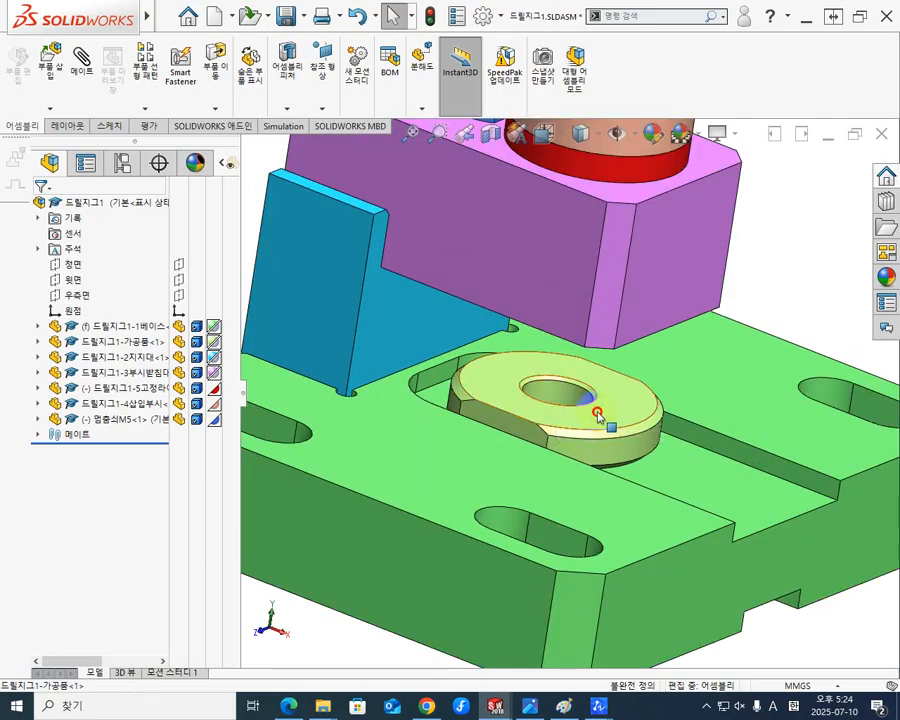
Start editing the workpiece part 드릴지그1-가공품 in the context of the assembly and expand its feature list
{"action": "left_click", "coordinate": [598, 414]}
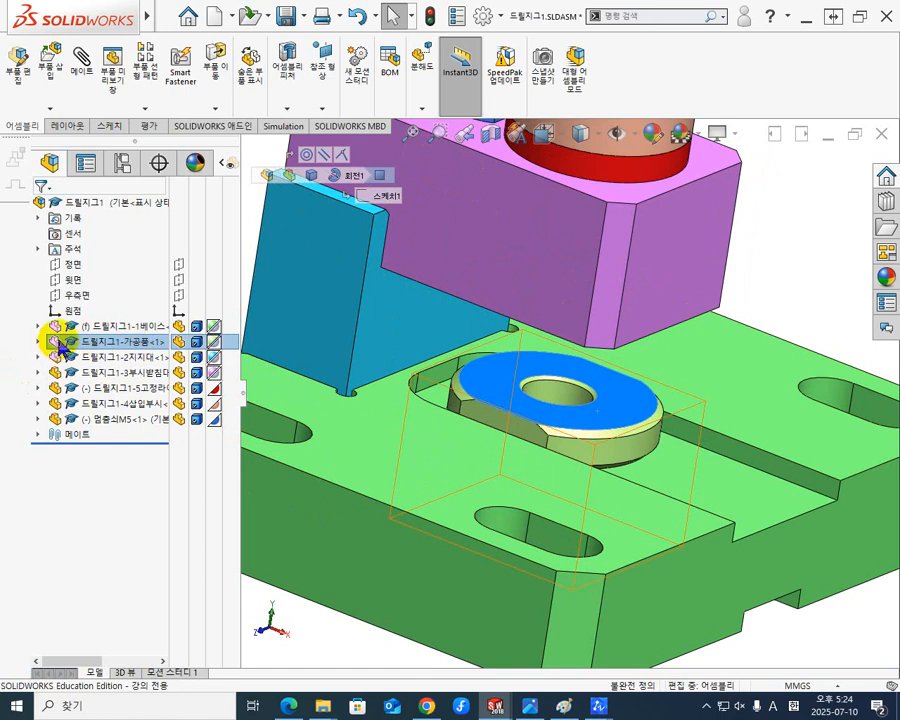
{"action": "right_click", "coordinate": [63, 343]}
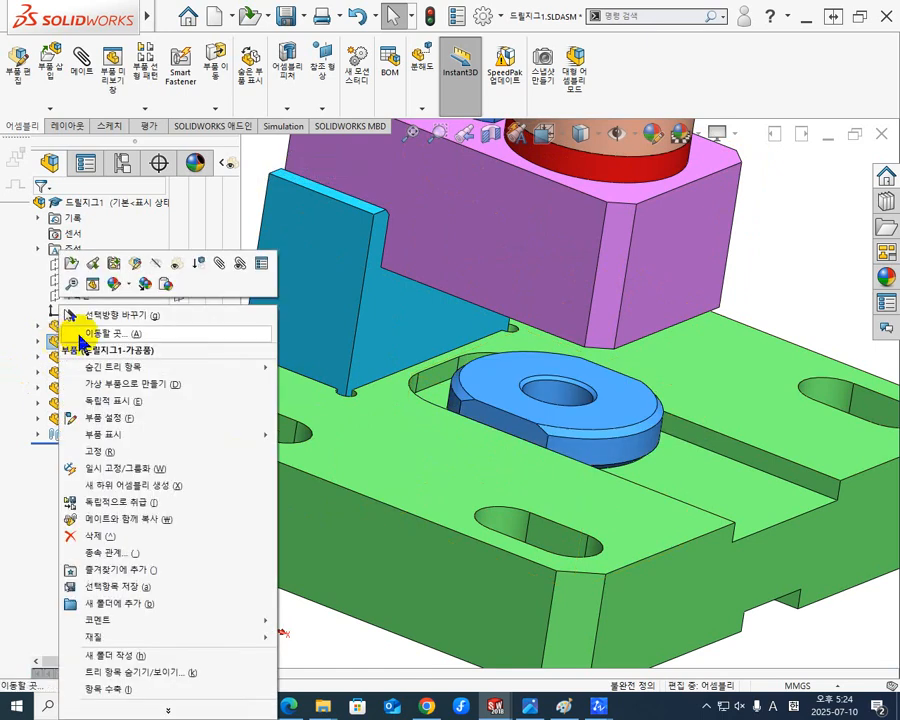
{"action": "left_click", "coordinate": [132, 268]}
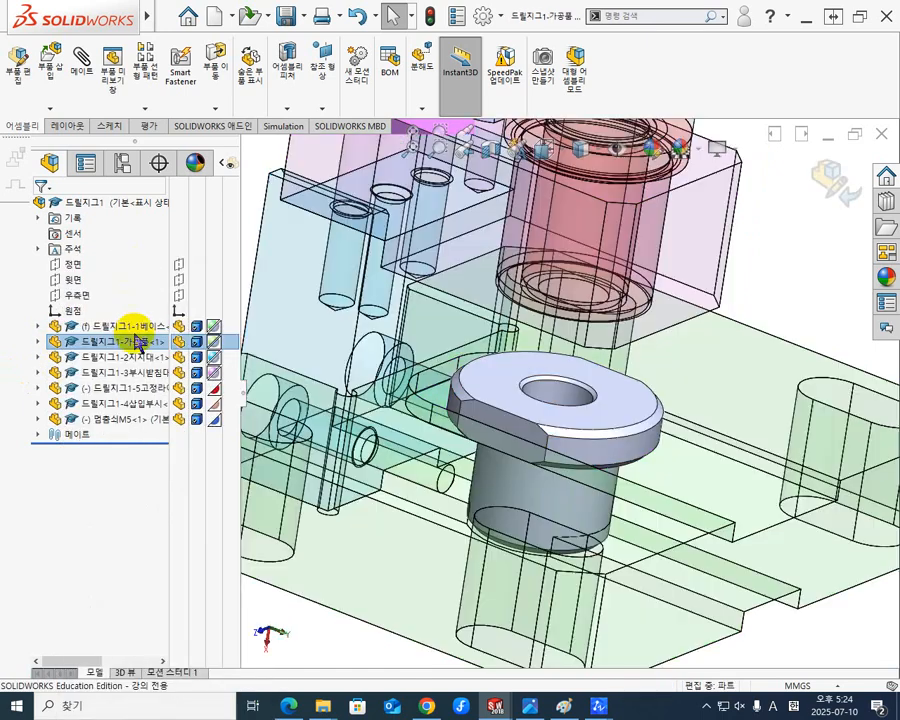
{"action": "left_click", "coordinate": [38, 341]}
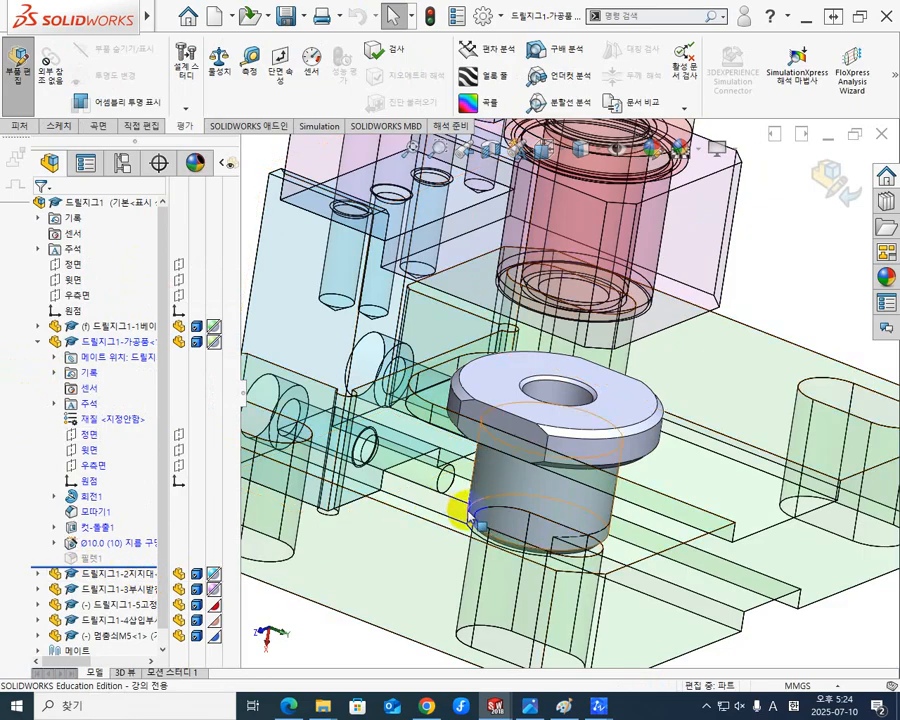
{"action": "scroll", "coordinate": [463, 512], "scroll_direction": "up", "scroll_amount": 3}
{"action": "mouse_move", "coordinate": [414, 526]}
{"action": "middle_mouse_down"}
{"action": "mouse_move", "coordinate": [412, 562]}
{"action": "mouse_move", "coordinate": [411, 547]}
{"action": "middle_mouse_up"}
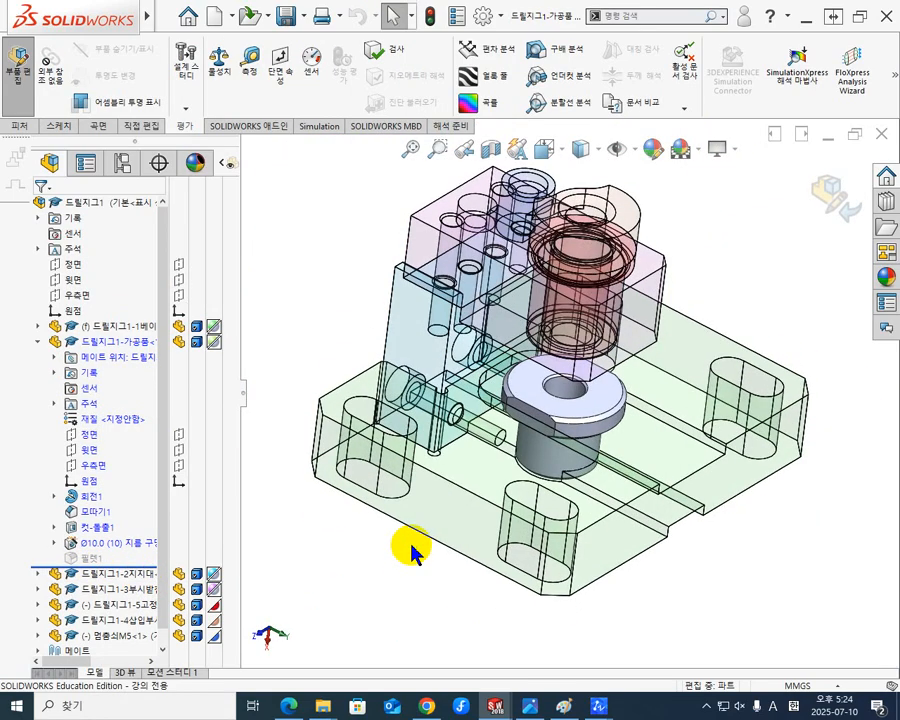
Suppress the workpiece's Ø10.0 (10) hole feature and check the solid workpiece under the bushing
{"action": "left_click", "coordinate": [140, 552]}
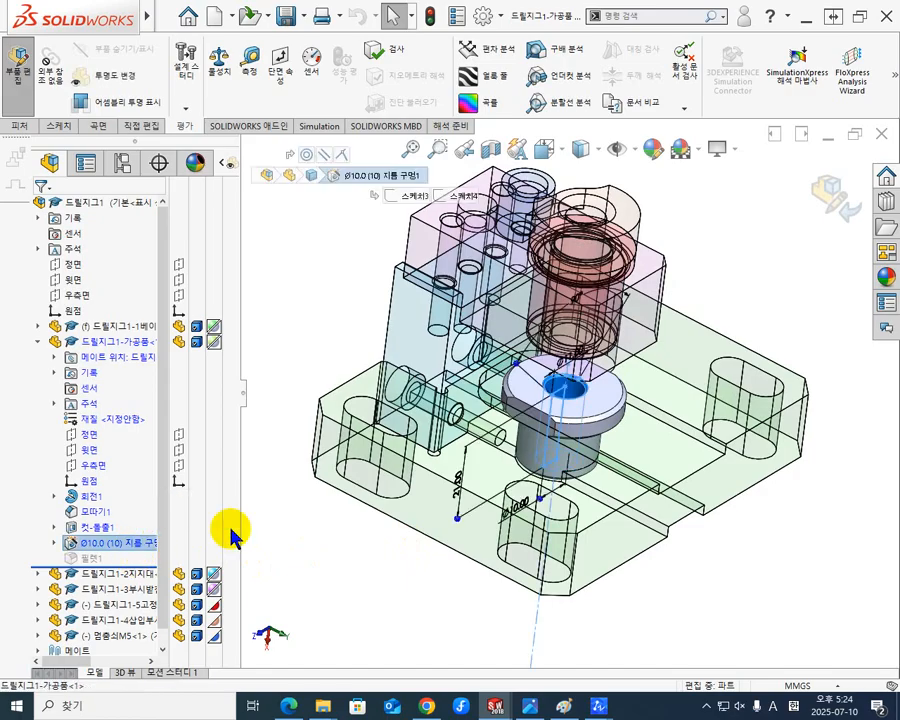
{"action": "right_click", "coordinate": [112, 548]}
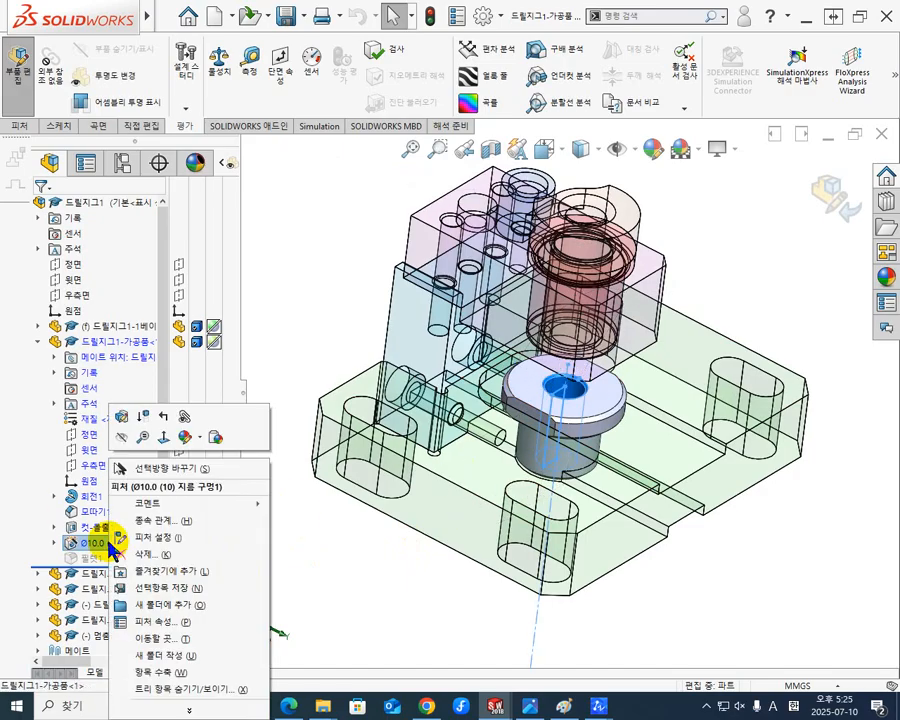
{"action": "left_click", "coordinate": [148, 420]}
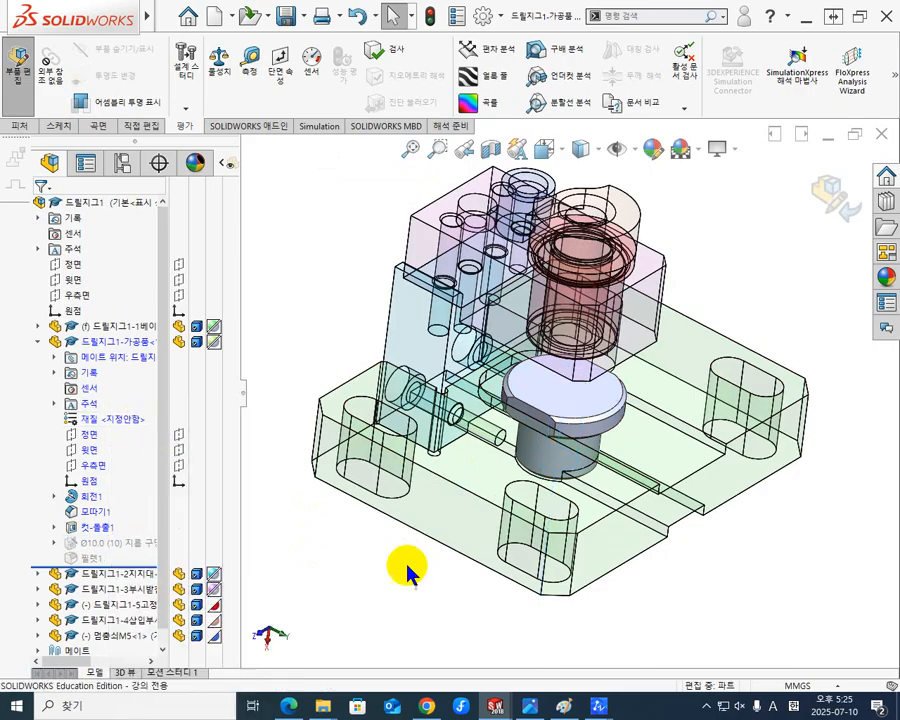
{"action": "middle_click_drag", "start_coordinate": [393, 487], "coordinate": [553, 433]}
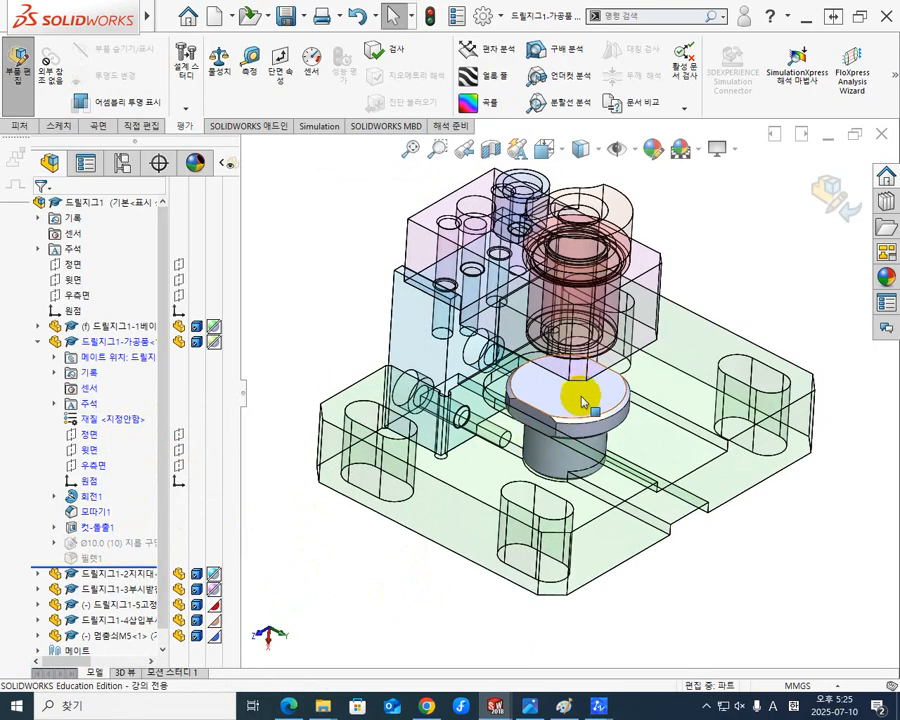
{"action": "scroll", "coordinate": [588, 440], "scroll_direction": "down", "scroll_amount": 3}
{"action": "scroll", "coordinate": [590, 444], "scroll_direction": "up", "scroll_amount": 4}
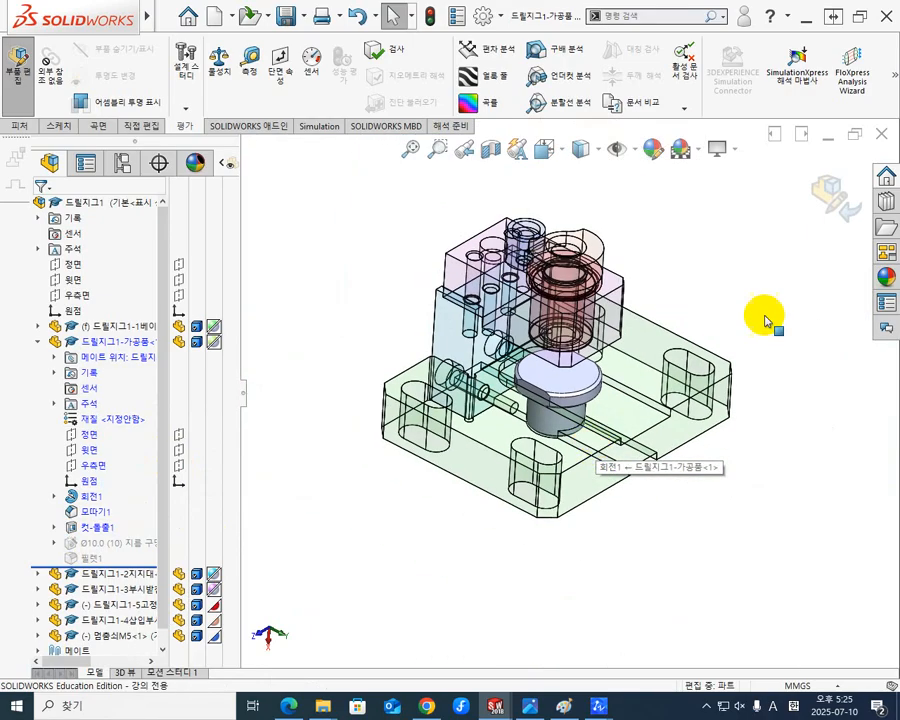
Finish editing the workpiece in context, return to the assembly, and save 드릴지그1.SLDASM together with the modified part 드릴지그1-가공품.SLDPRT
{"action": "left_click", "coordinate": [828, 200]}
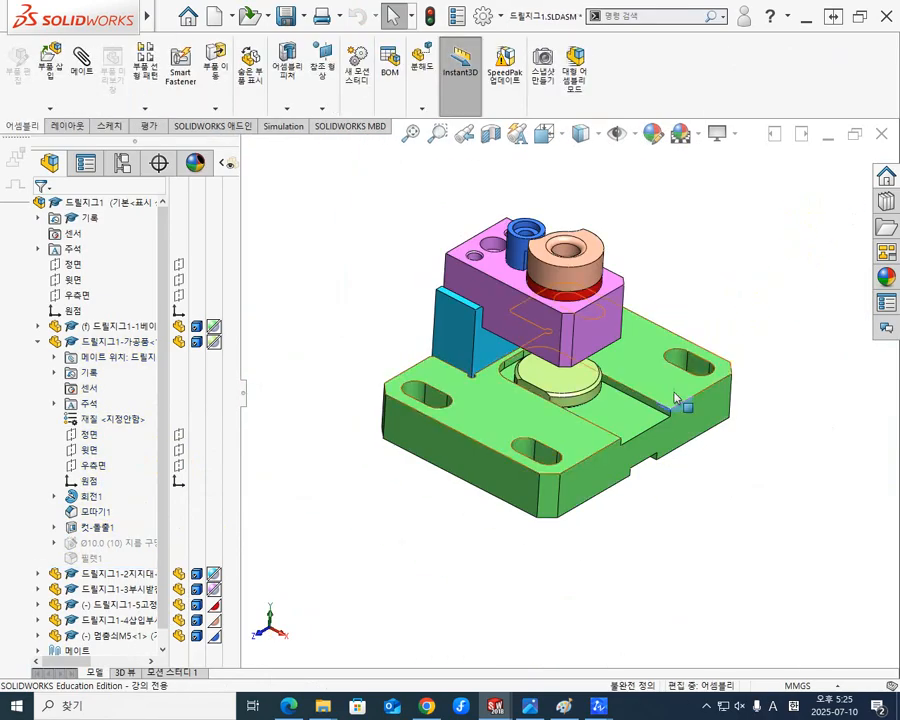
{"action": "middle_click_drag", "start_coordinate": [583, 478], "coordinate": [558, 458]}
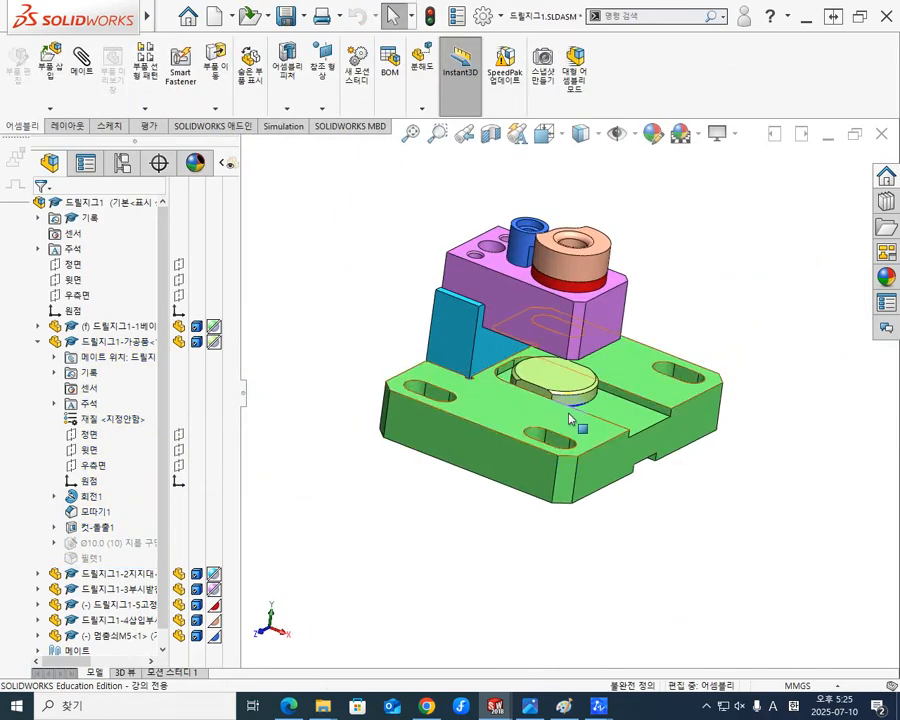
{"action": "middle_click_drag", "start_coordinate": [557, 380], "coordinate": [570, 358]}
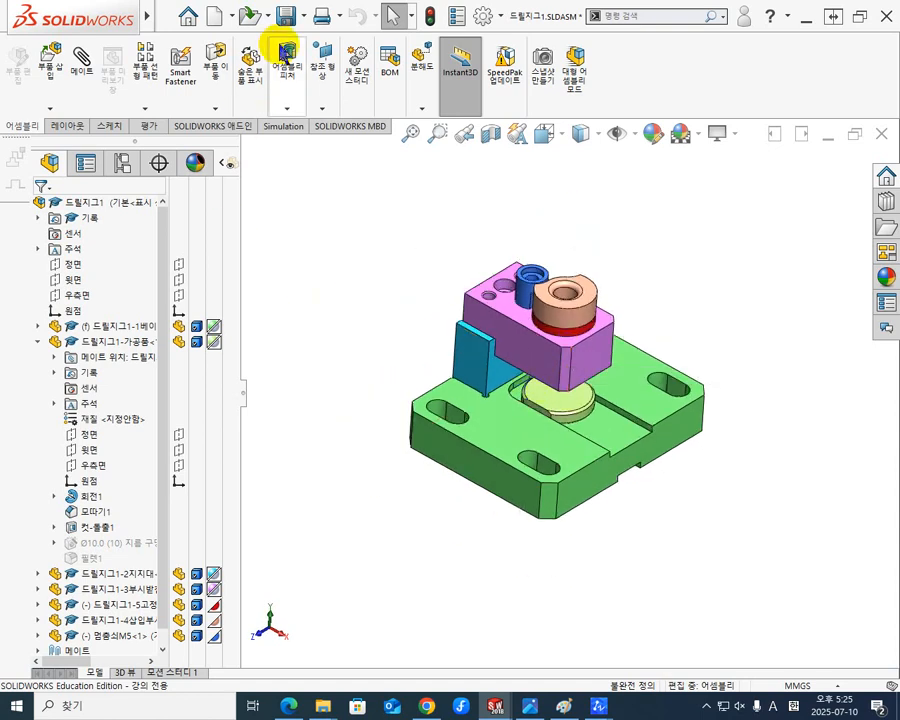
{"action": "left_click", "coordinate": [285, 15]}
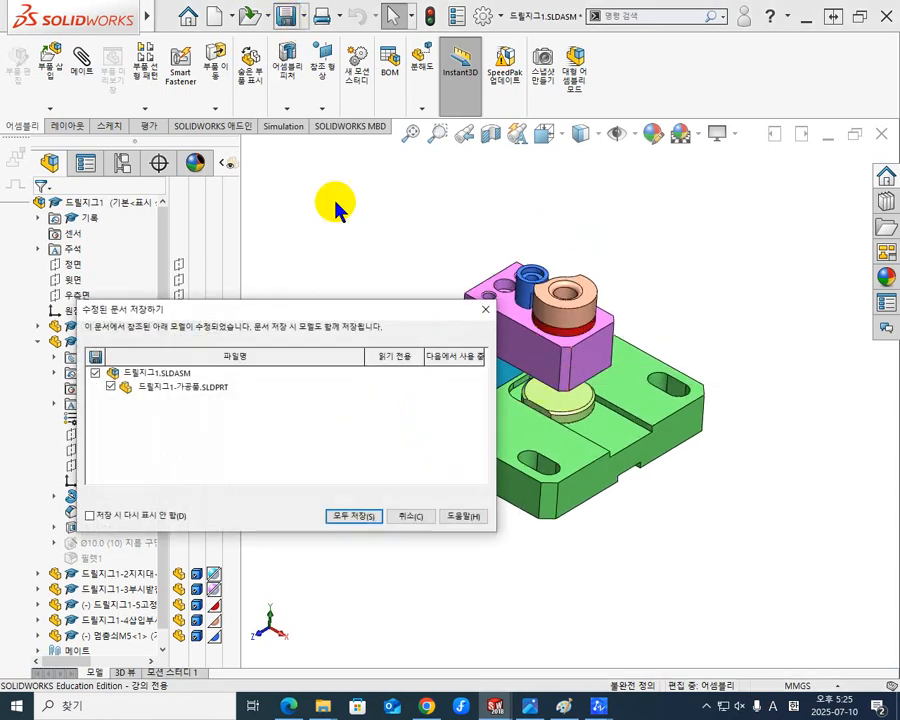
{"action": "left_click", "coordinate": [353, 517]}
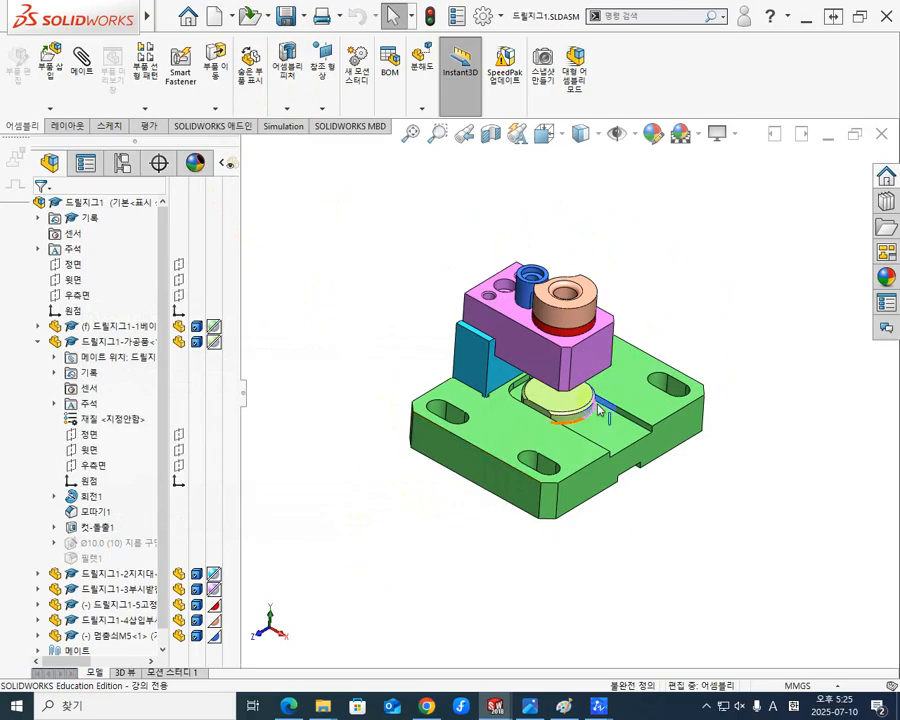
{"action": "middle_click_drag", "start_coordinate": [634, 354], "coordinate": [632, 303]}
{"action": "scroll", "coordinate": [668, 305], "scroll_direction": "up", "scroll_amount": 2}
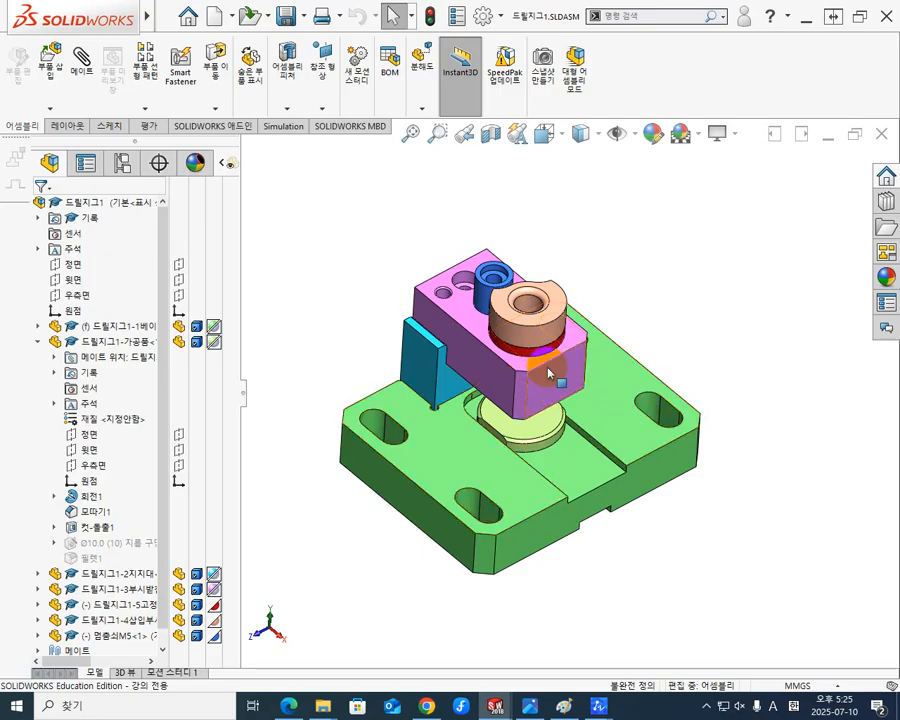
{"action": "middle_click_drag", "start_coordinate": [526, 579], "coordinate": [556, 583]}
{"action": "middle_click_drag", "start_coordinate": [643, 303], "coordinate": [655, 256]}
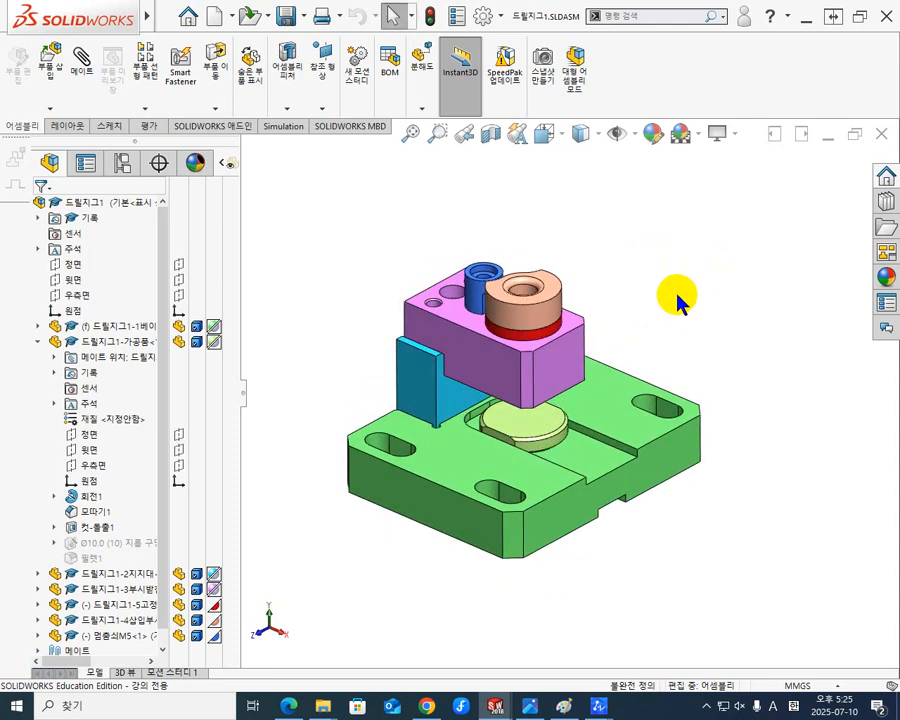
{"action": "middle_click_drag", "start_coordinate": [677, 300], "coordinate": [683, 323]}
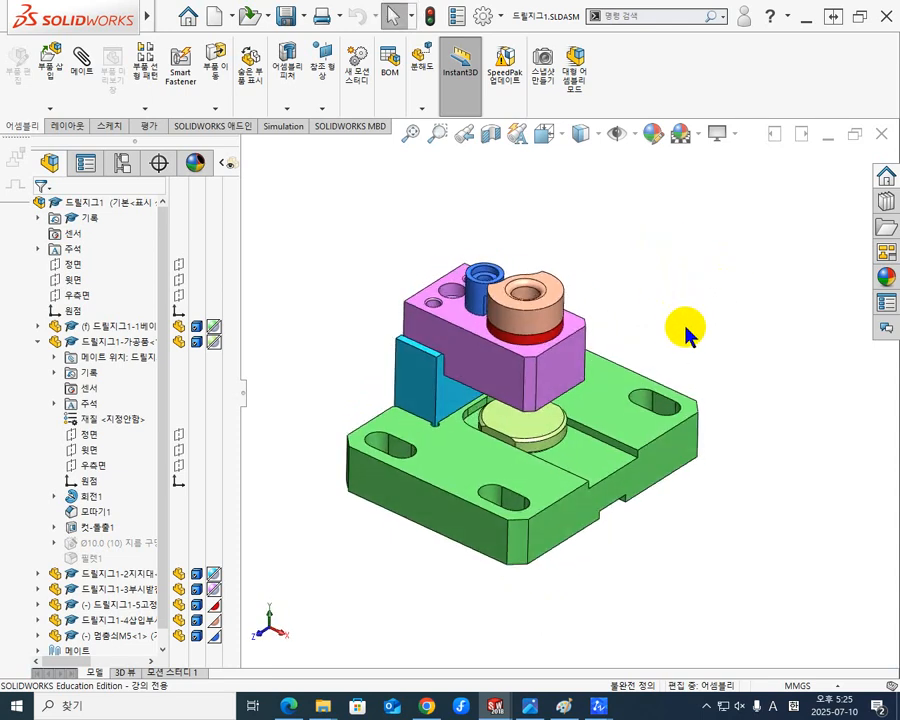